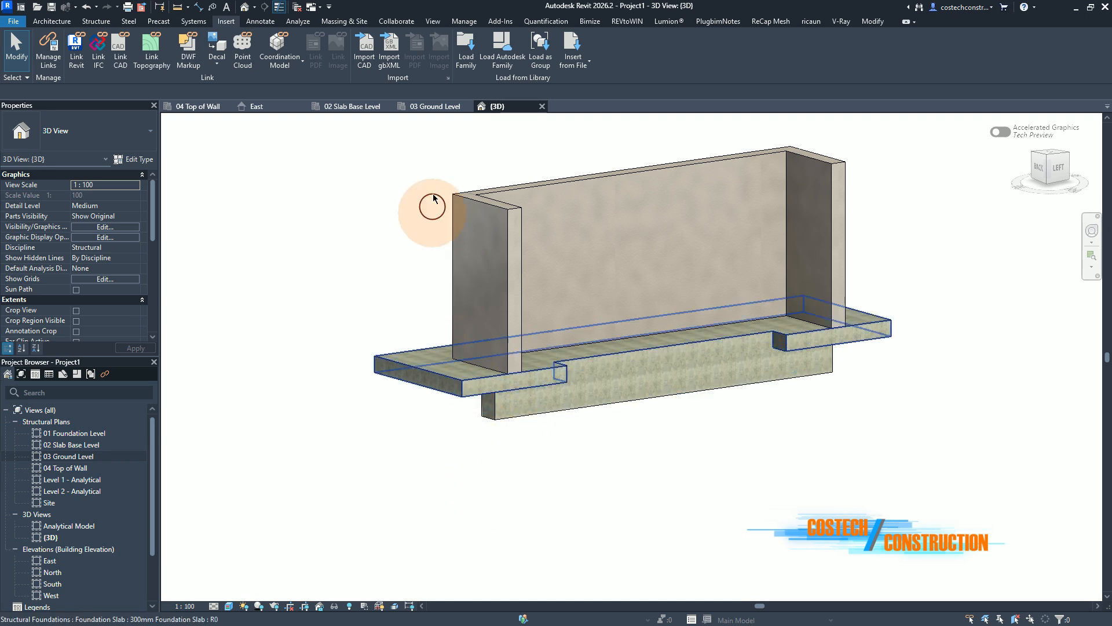
In the 03 Ground Level plan, import the image page 1.png from the INTAKE STRUCTURE REINFORCEMENT DESIGN folder
{"action": "left_click", "coordinate": [435, 110]}
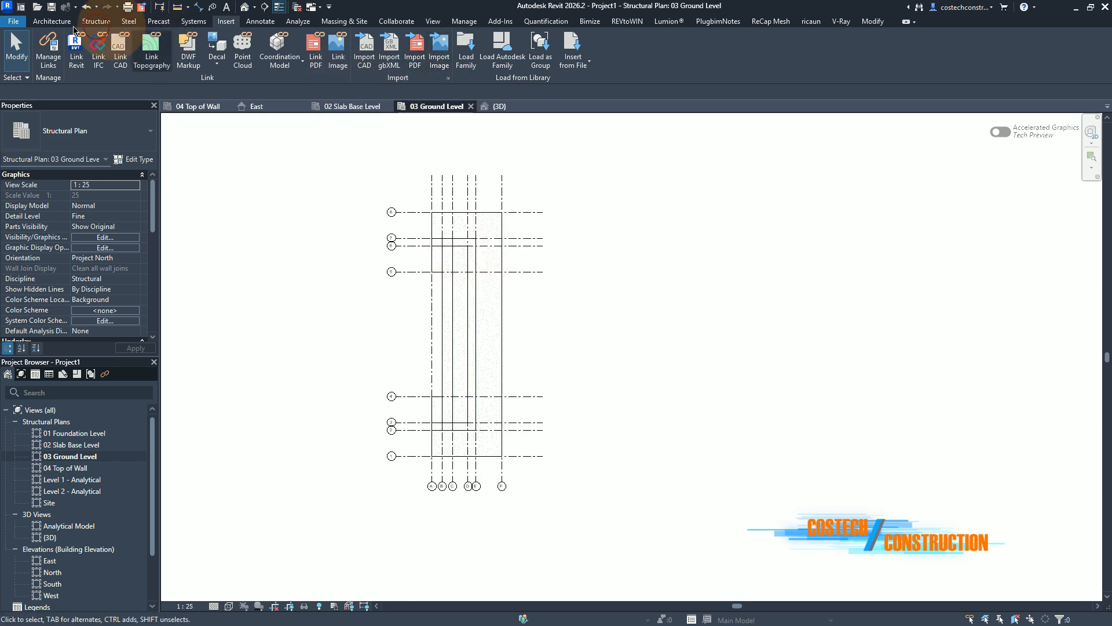
{"action": "left_click", "coordinate": [95, 21]}
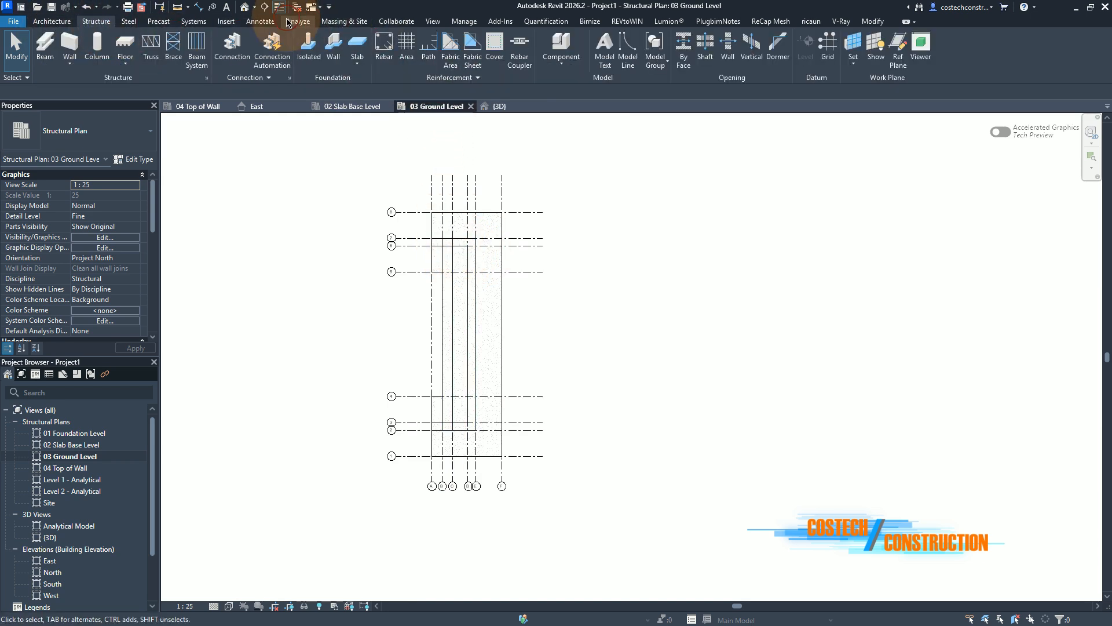
{"action": "left_click", "coordinate": [226, 22]}
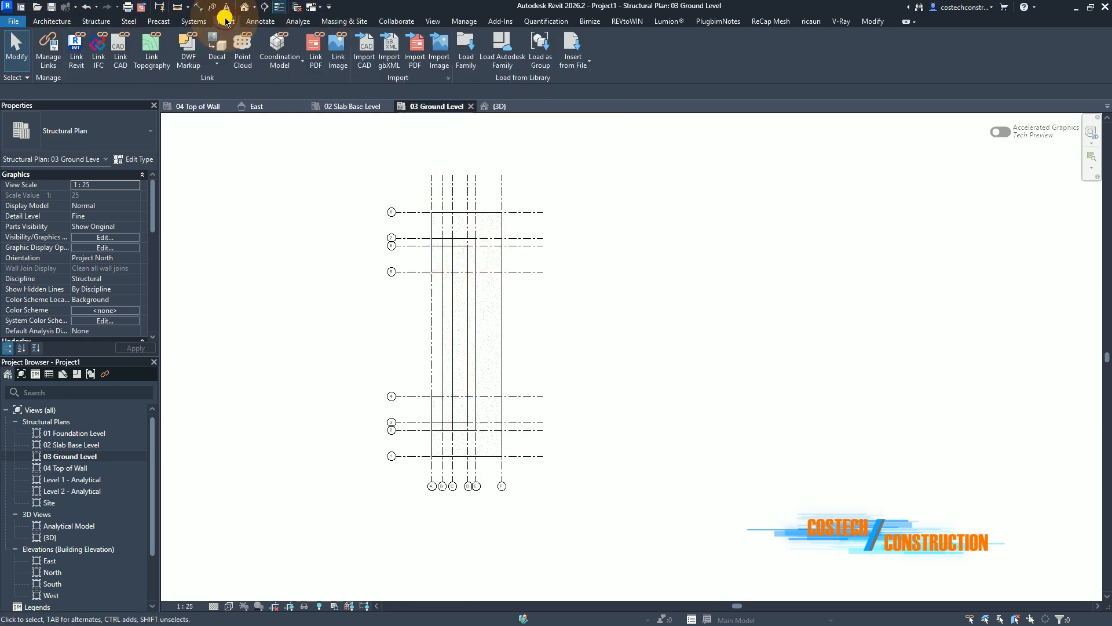
{"action": "left_click", "coordinate": [440, 55]}
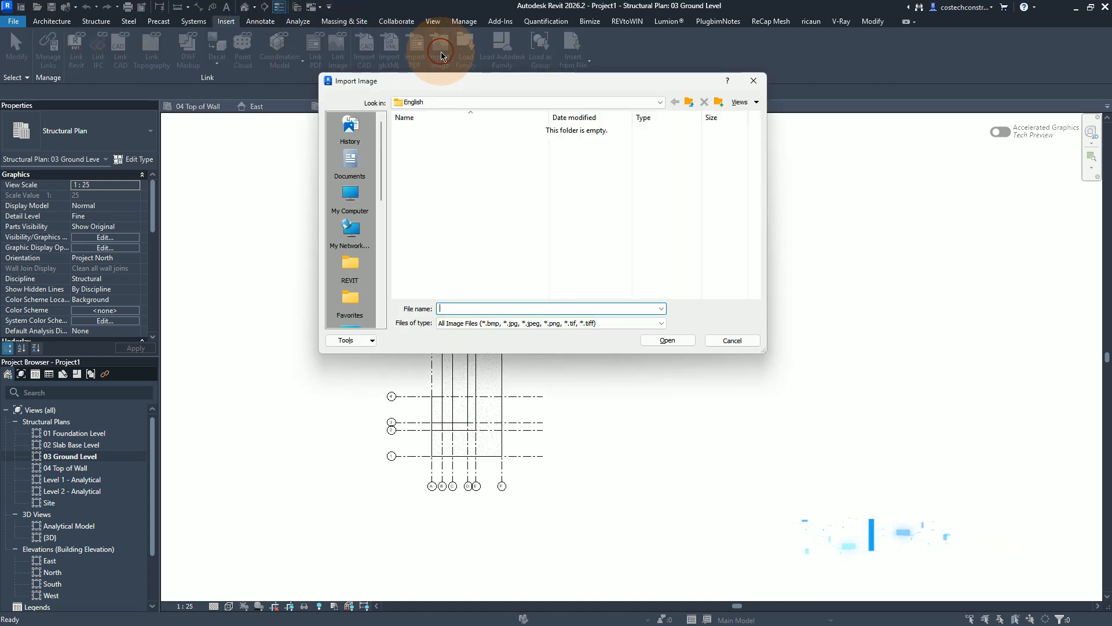
{"action": "left_click", "coordinate": [355, 266]}
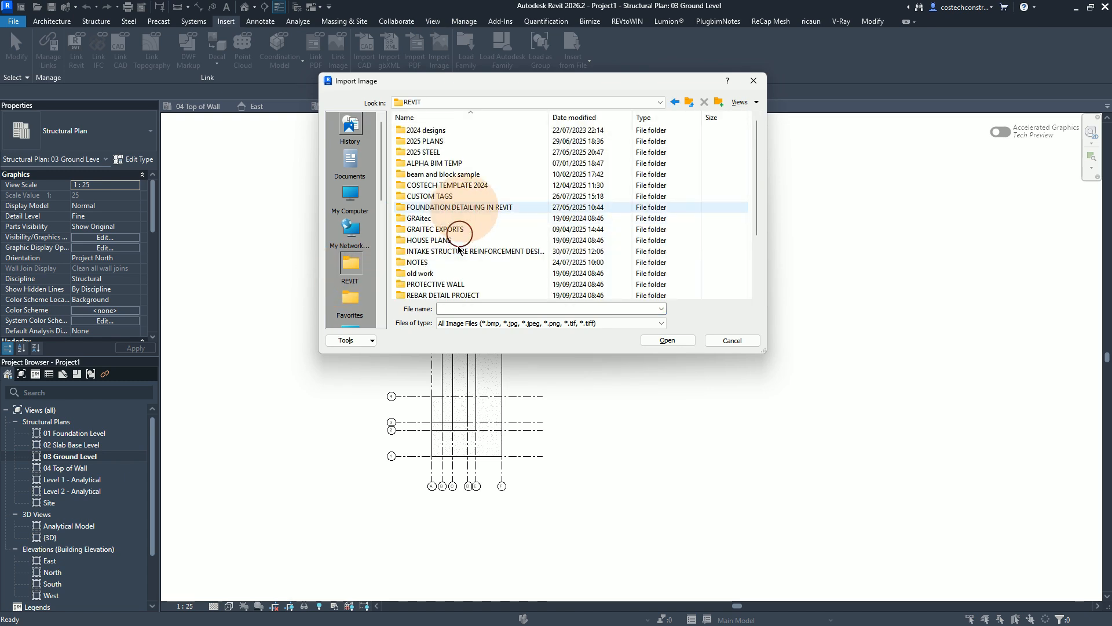
{"action": "double_click", "coordinate": [455, 251]}
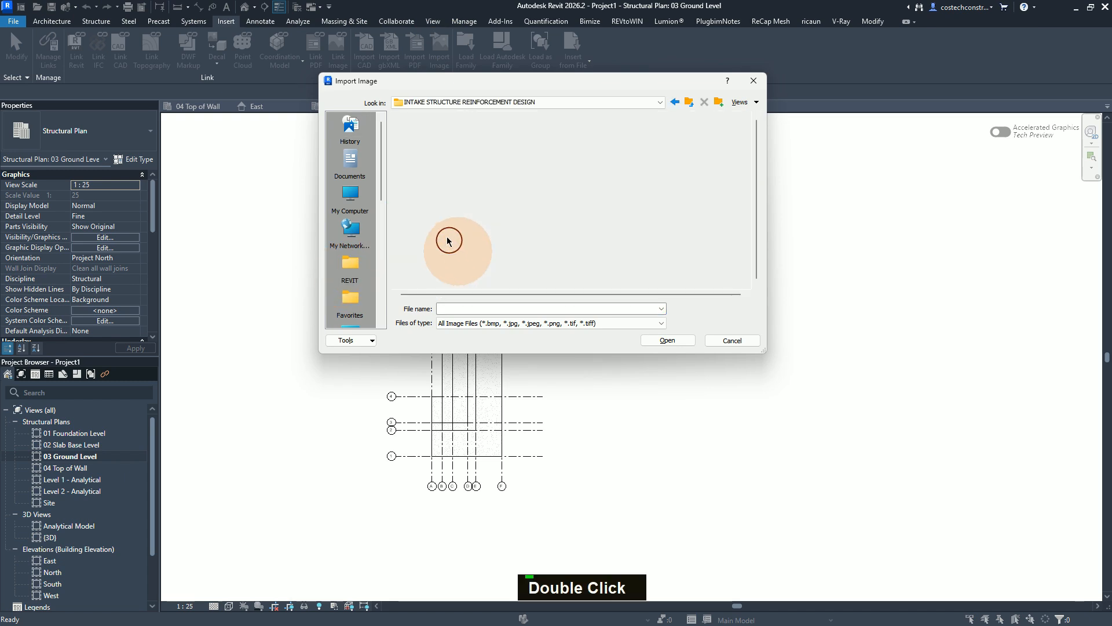
{"action": "left_click", "coordinate": [417, 219]}
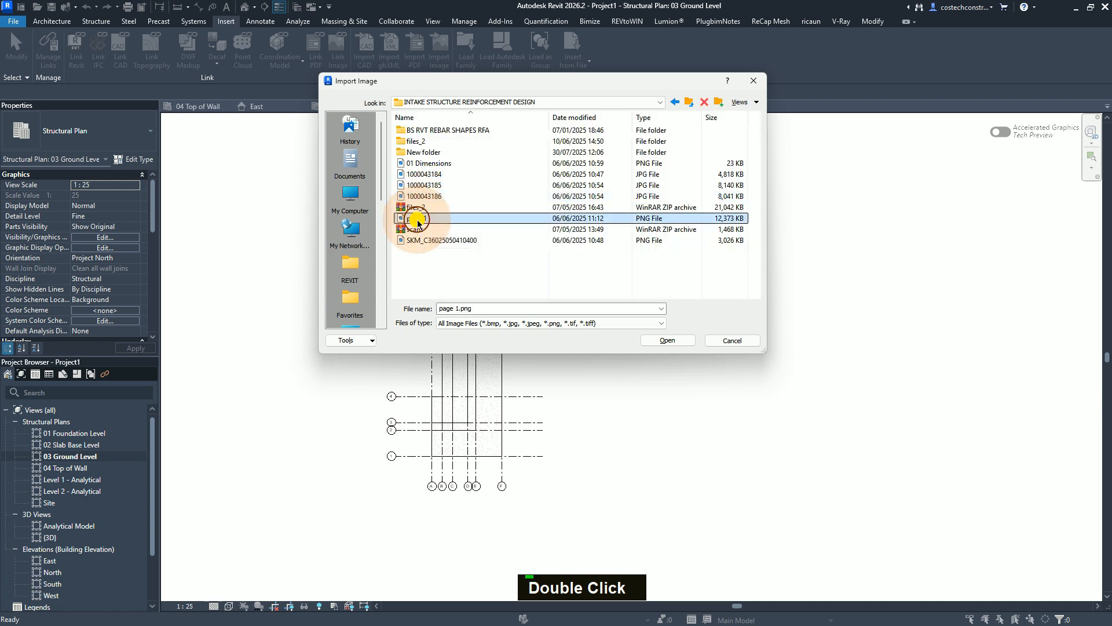
{"action": "left_click", "coordinate": [667, 341]}
{"action": "left_click", "coordinate": [685, 346]}
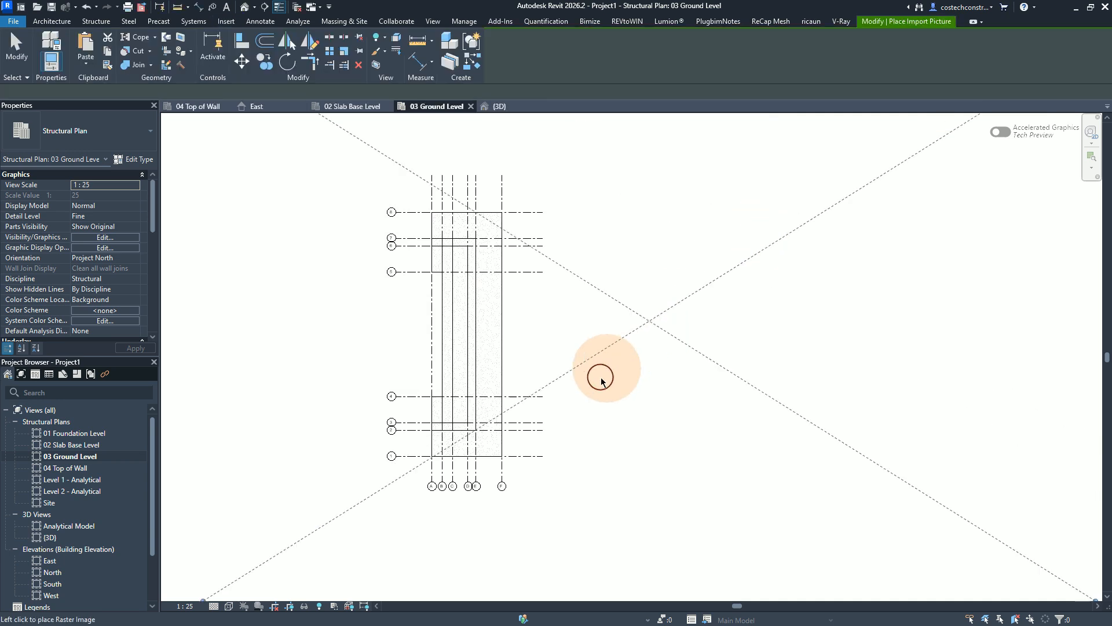
Place the page 1.png image in the open area beside the gridded slab plan
{"action": "scroll", "coordinate": [603, 376], "scroll_direction": "down", "scroll_amount": 3}
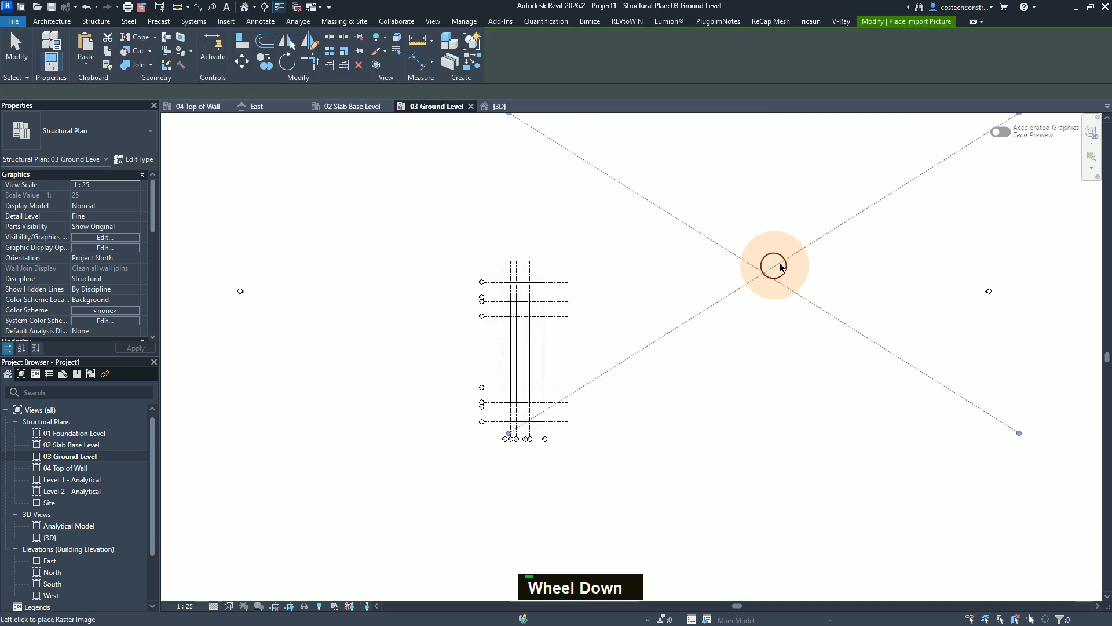
{"action": "left_click", "coordinate": [841, 201]}
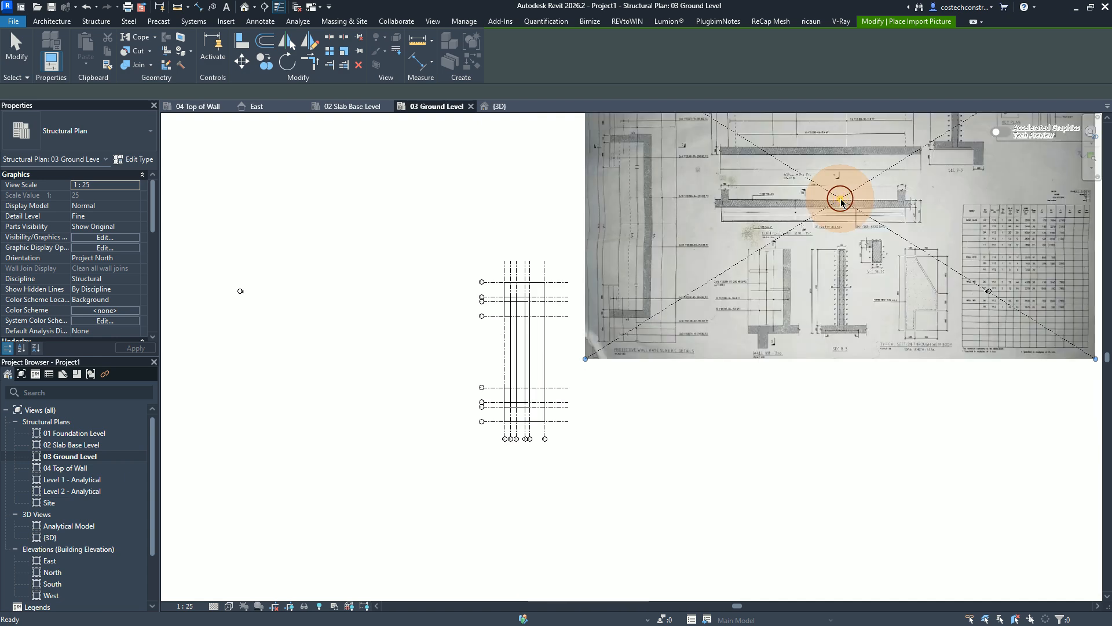
{"action": "scroll", "coordinate": [610, 476], "scroll_direction": "down", "scroll_amount": 1}
{"action": "scroll", "coordinate": [724, 382], "scroll_direction": "up", "scroll_amount": 1}
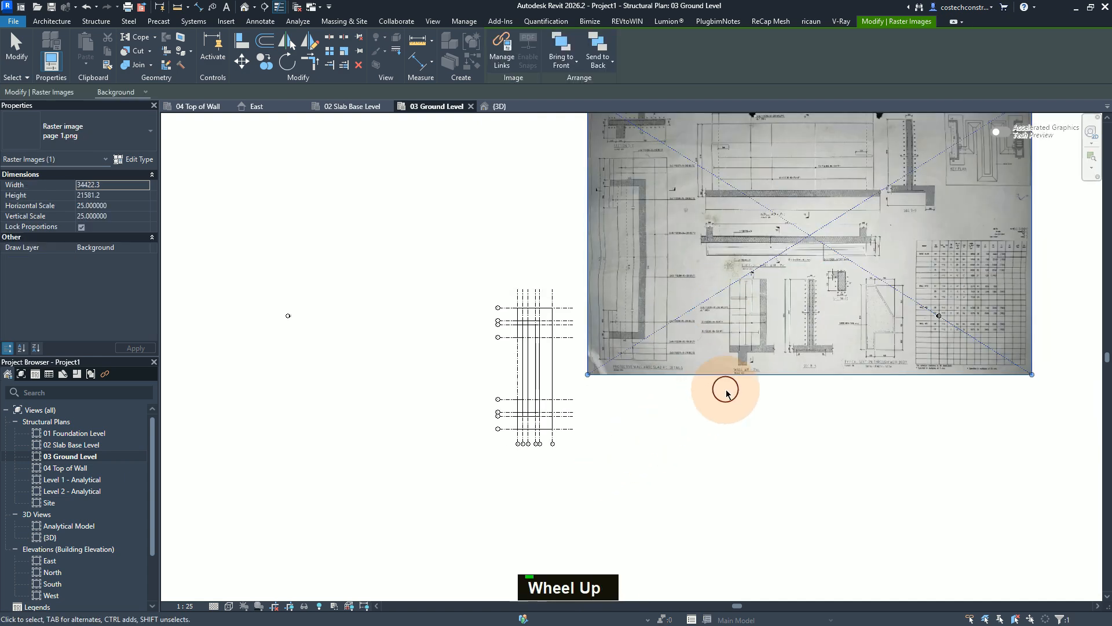
{"action": "scroll", "coordinate": [809, 346], "scroll_direction": "down", "scroll_amount": 1}
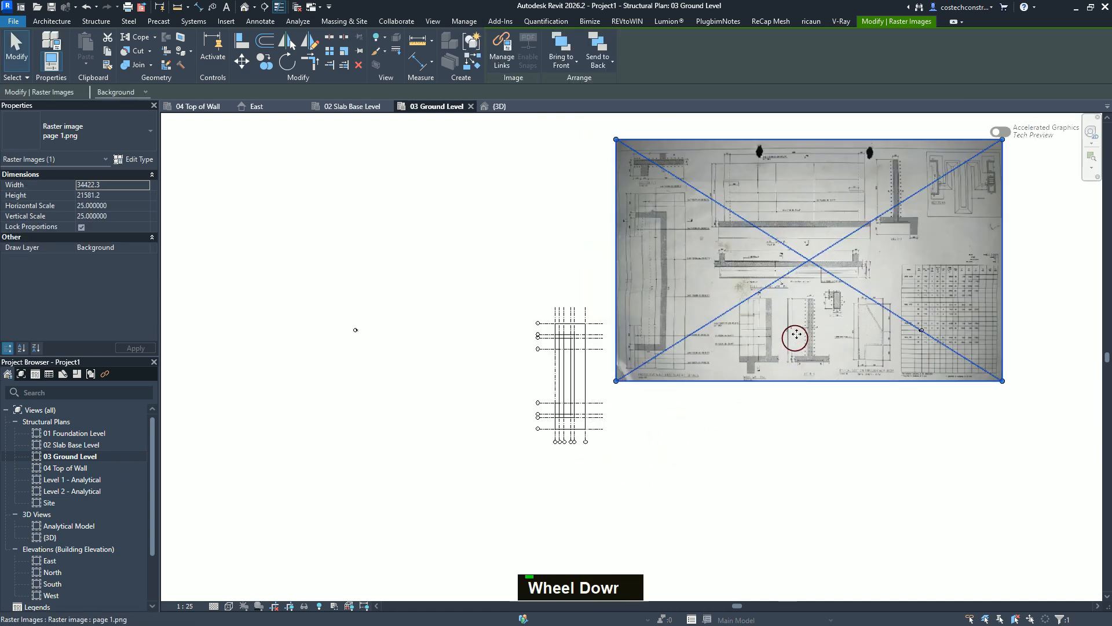
{"action": "scroll", "coordinate": [1006, 138], "scroll_direction": "up", "scroll_amount": 1}
Shrink the page 1.png image proportionally to about 7211 mm wide by 4521 mm high, keeping it beside the slab plan
{"action": "left_click_drag", "start_coordinate": [1003, 140], "coordinate": [1001, 146]}
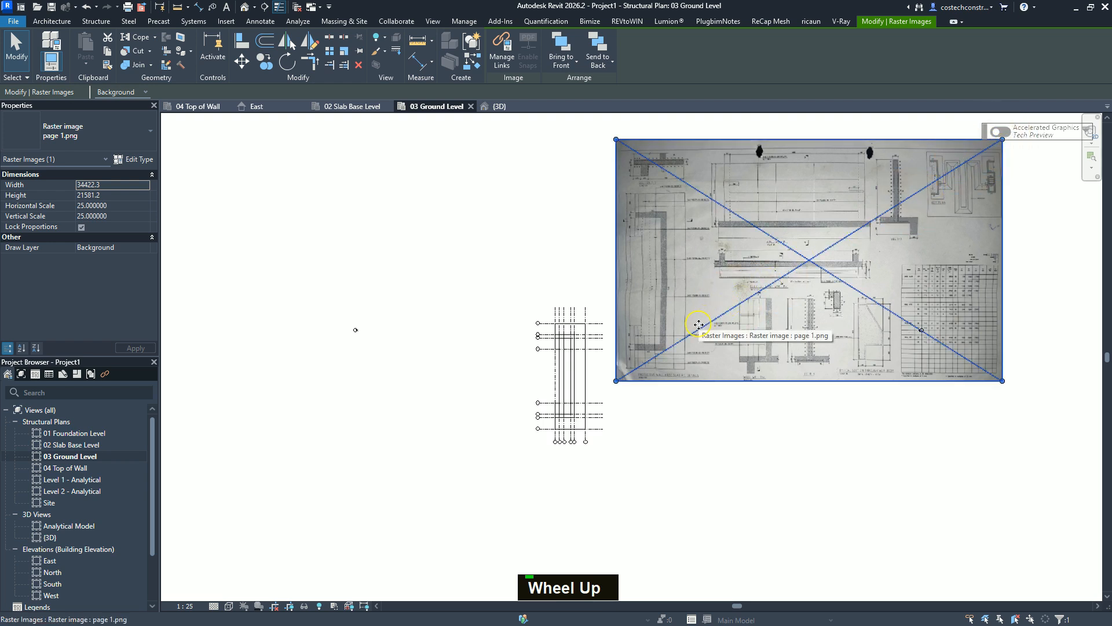
{"action": "scroll", "coordinate": [703, 476], "scroll_direction": "down", "scroll_amount": 2}
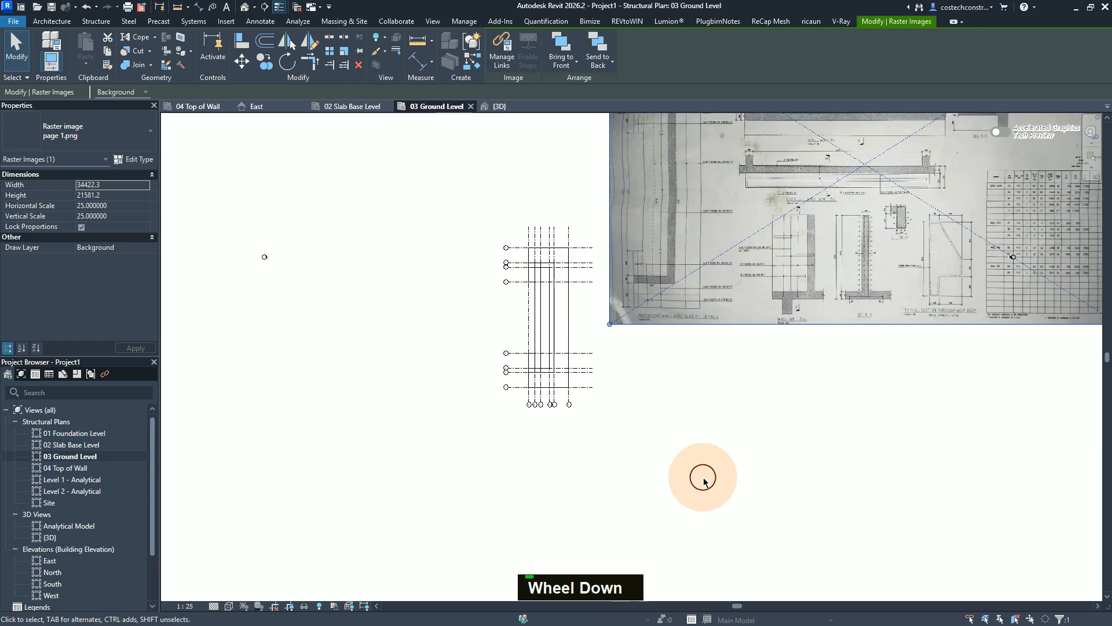
{"action": "scroll", "coordinate": [704, 479], "scroll_direction": "down", "scroll_amount": 3}
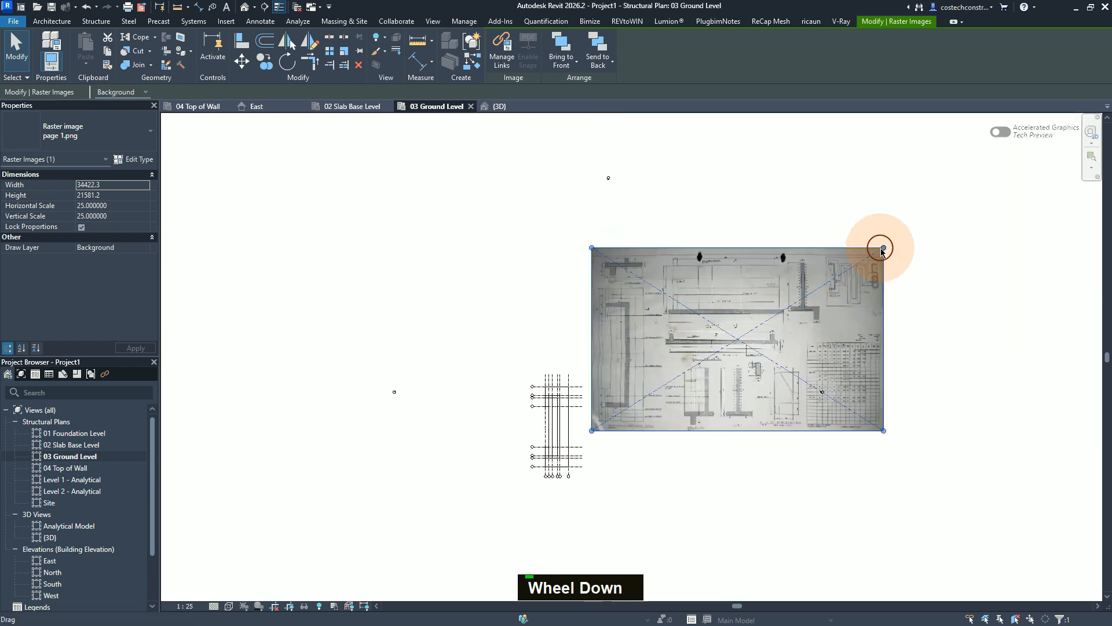
{"action": "scroll", "coordinate": [882, 251], "scroll_direction": "up", "scroll_amount": 1}
{"action": "left_click_drag", "start_coordinate": [884, 249], "coordinate": [608, 400]}
{"action": "scroll", "coordinate": [538, 450], "scroll_direction": "up", "scroll_amount": 4}
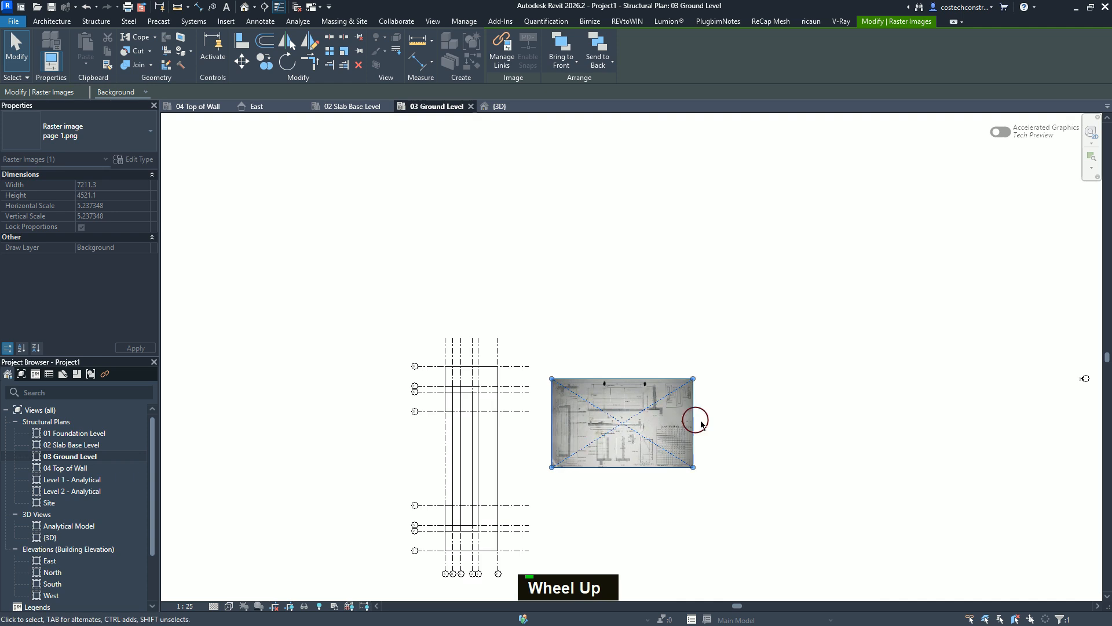
{"action": "scroll", "coordinate": [580, 430], "scroll_direction": "up", "scroll_amount": 2}
{"action": "scroll", "coordinate": [580, 431], "scroll_direction": "up", "scroll_amount": 3}
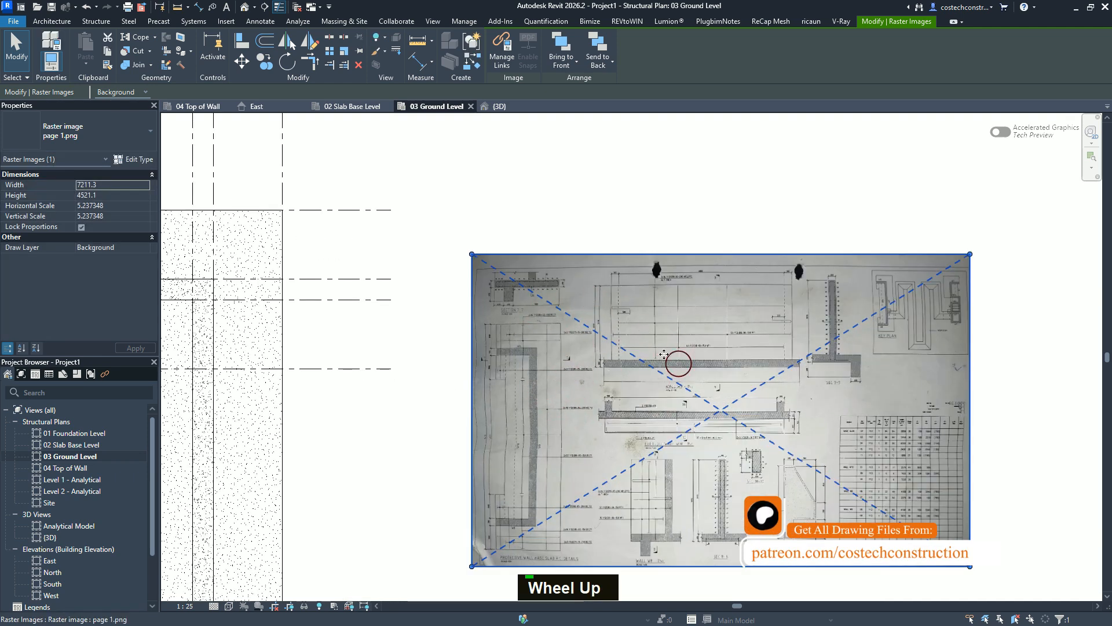
Pin the page 1.png image in place and deselect it
{"action": "left_click", "coordinate": [360, 52]}
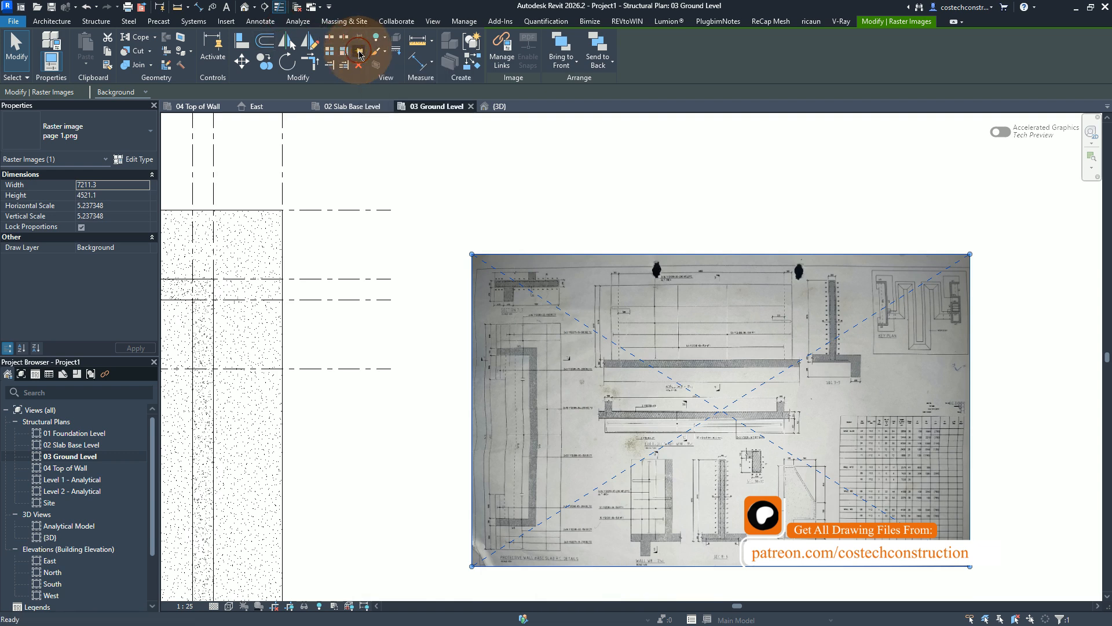
{"action": "left_click", "coordinate": [645, 369]}
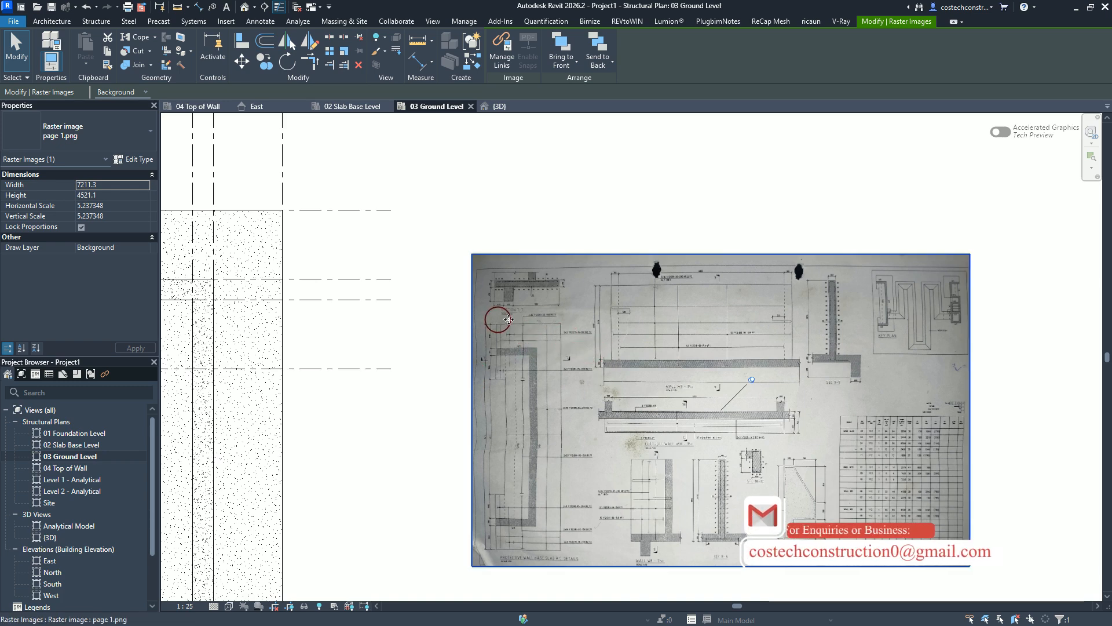
{"action": "key", "text": "Escape"}
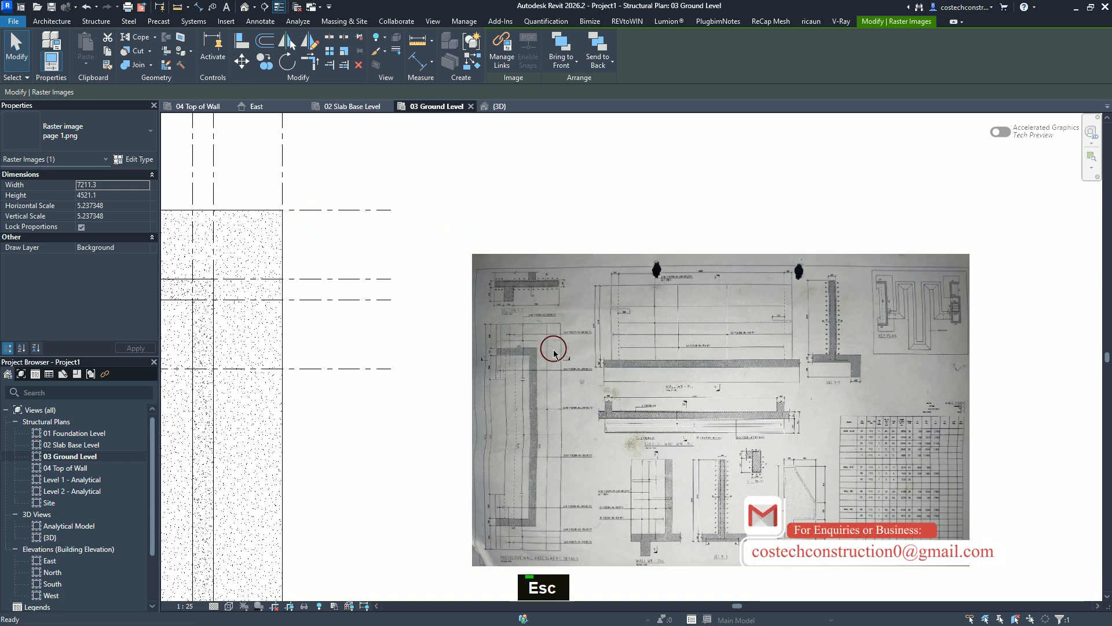
{"action": "key", "text": "Escape"}
Examine Section 7-7 and the reinforcement callouts around wall W8 on the imported drawing
{"action": "scroll", "coordinate": [525, 331], "scroll_direction": "down", "scroll_amount": 5}
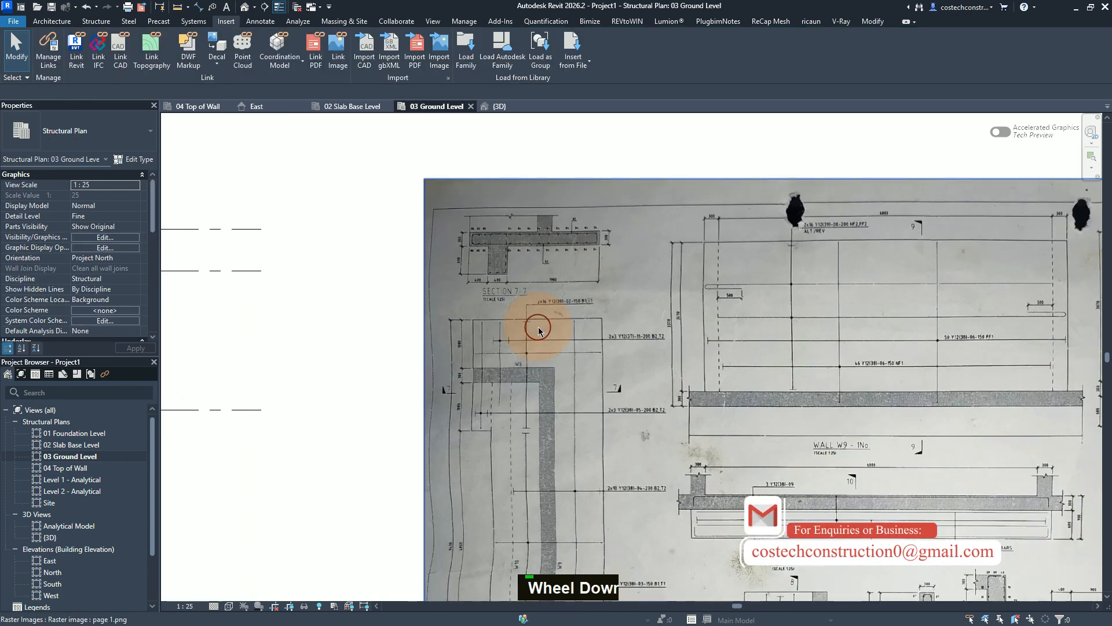
{"action": "scroll", "coordinate": [541, 326], "scroll_direction": "up", "scroll_amount": 1}
{"action": "scroll", "coordinate": [550, 324], "scroll_direction": "up", "scroll_amount": 2}
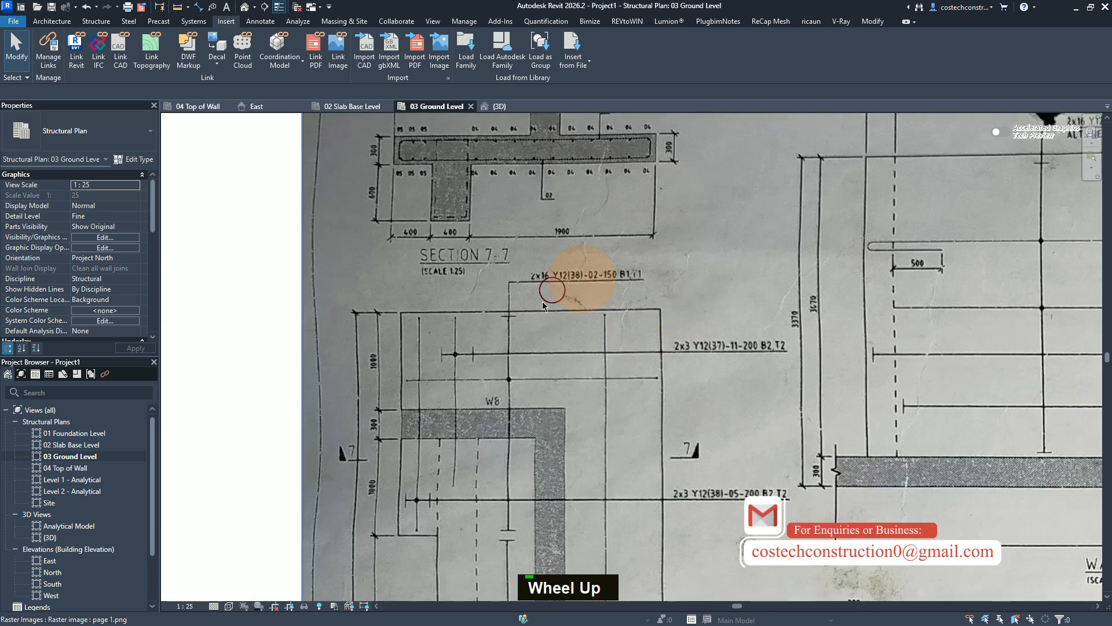
{"action": "scroll", "coordinate": [534, 343], "scroll_direction": "down", "scroll_amount": 1}
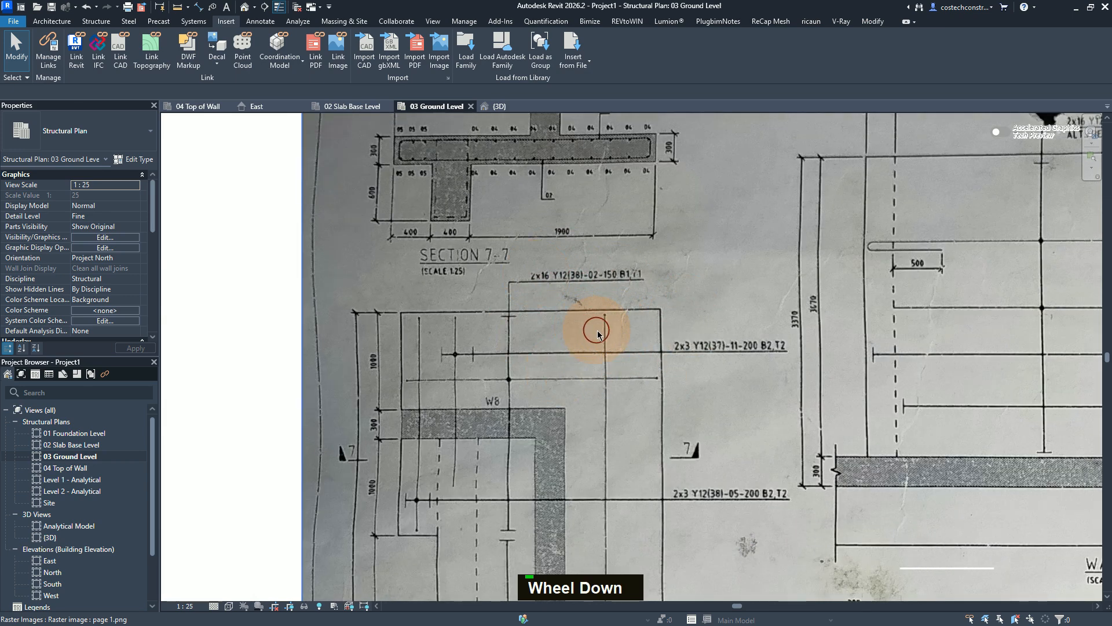
{"action": "scroll", "coordinate": [597, 333], "scroll_direction": "up", "scroll_amount": 1}
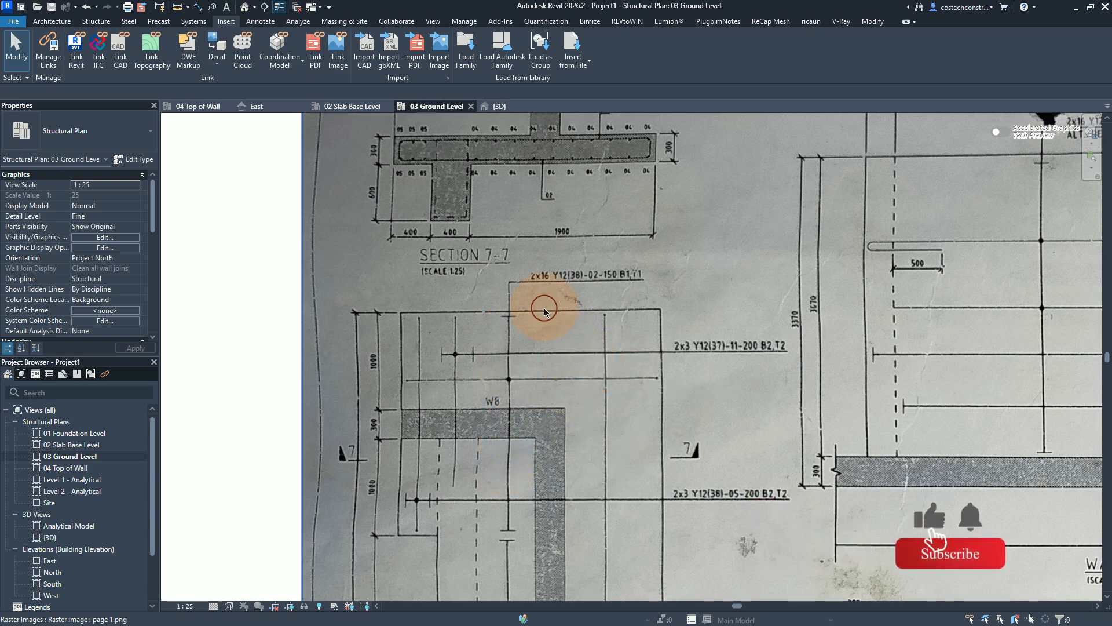
{"action": "scroll", "coordinate": [500, 319], "scroll_direction": "down", "scroll_amount": 1}
{"action": "scroll", "coordinate": [500, 317], "scroll_direction": "down", "scroll_amount": 3}
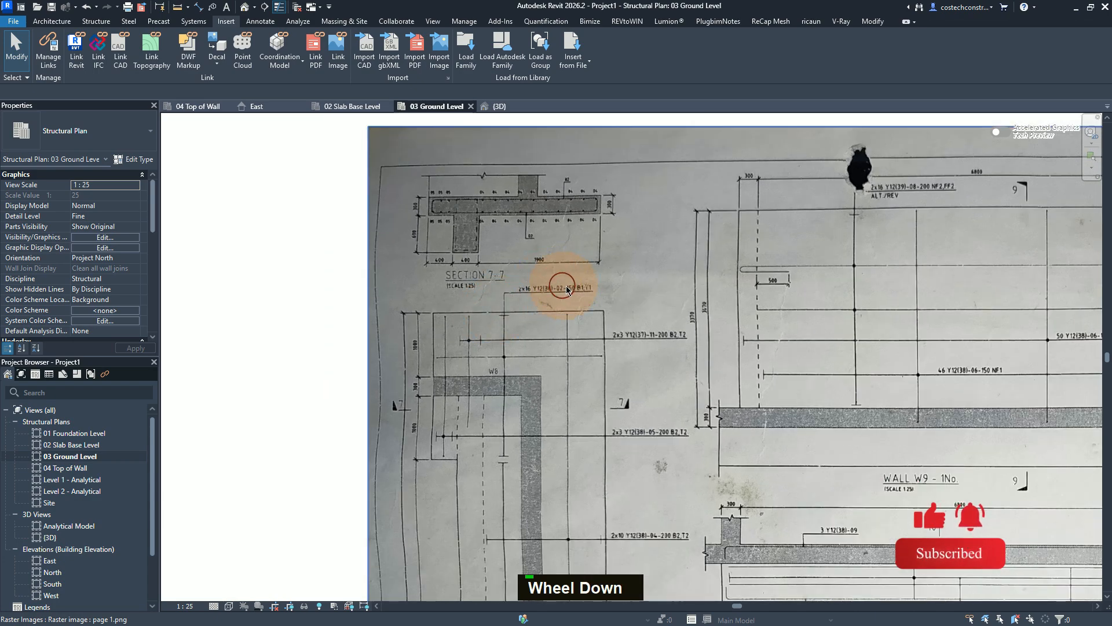
{"action": "scroll", "coordinate": [387, 249], "scroll_direction": "down", "scroll_amount": 2}
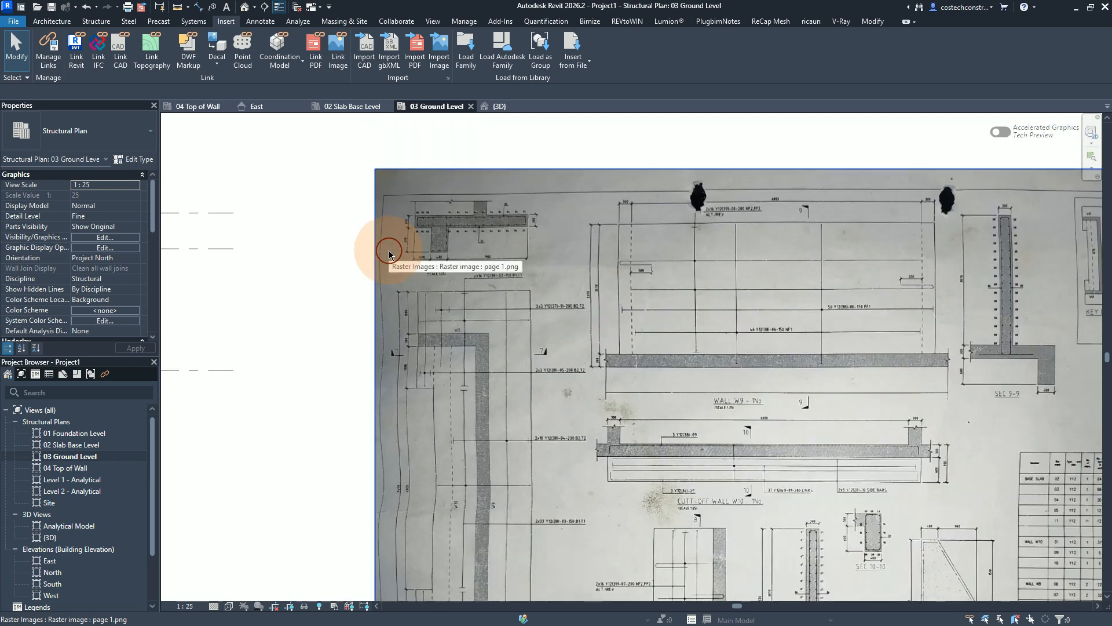
Examine the full protective wall base slab plan on the imported drawing, from its upper edge down to its title
{"action": "scroll", "coordinate": [493, 347], "scroll_direction": "up", "scroll_amount": 1}
{"action": "scroll", "coordinate": [507, 400], "scroll_direction": "down", "scroll_amount": 2}
{"action": "middle_click_drag", "start_coordinate": [511, 413], "coordinate": [507, 254]}
{"action": "scroll", "coordinate": [555, 328], "scroll_direction": "up", "scroll_amount": 1}
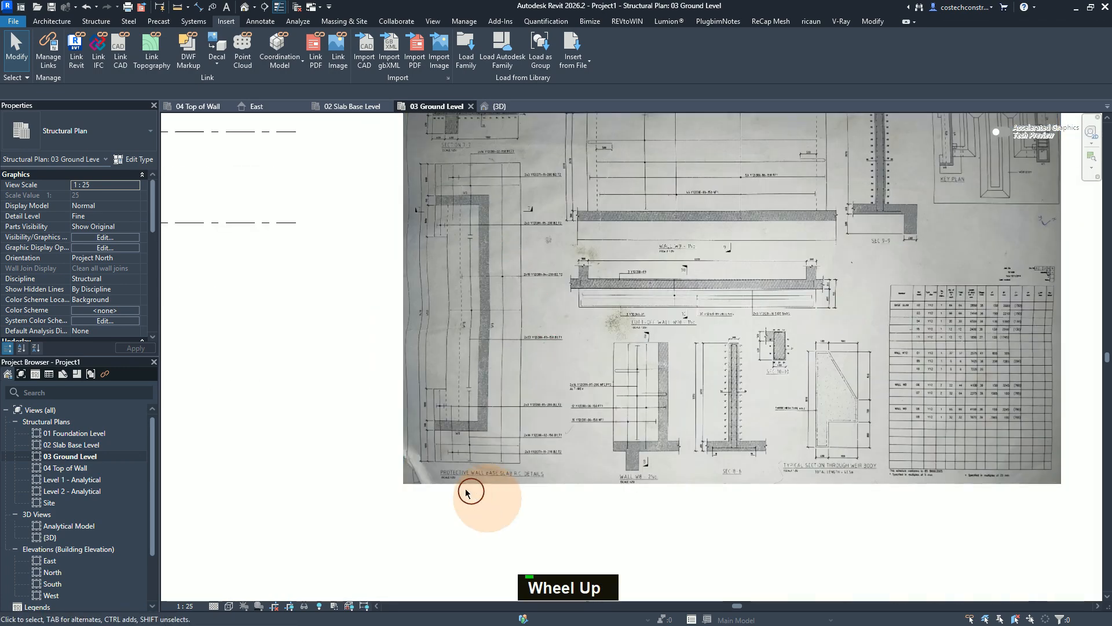
{"action": "scroll", "coordinate": [525, 477], "scroll_direction": "down", "scroll_amount": 1}
{"action": "middle_click", "coordinate": [520, 480]}
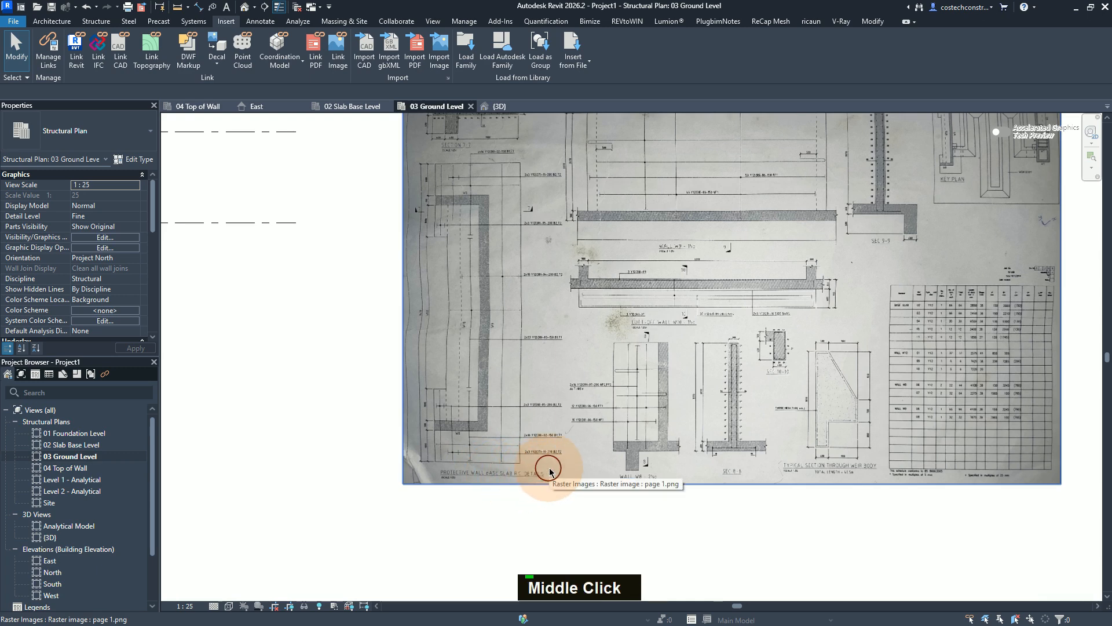
{"action": "scroll", "coordinate": [489, 330], "scroll_direction": "down", "scroll_amount": 2}
{"action": "middle_click", "coordinate": [489, 330]}
{"action": "scroll", "coordinate": [501, 269], "scroll_direction": "up", "scroll_amount": 1}
{"action": "scroll", "coordinate": [500, 252], "scroll_direction": "down", "scroll_amount": 1}
Examine the 2x16 Y12(38)-02-150 B1,T1 callout and the extent of its bars in the base slab plan
{"action": "scroll", "coordinate": [487, 273], "scroll_direction": "up", "scroll_amount": 4}
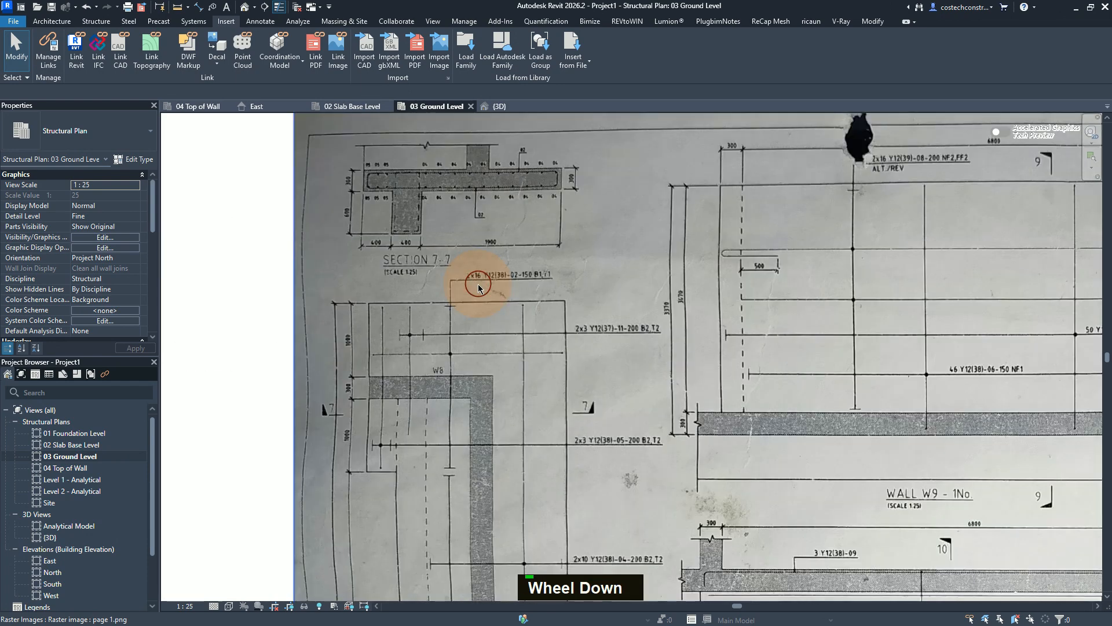
{"action": "scroll", "coordinate": [468, 285], "scroll_direction": "up", "scroll_amount": 3}
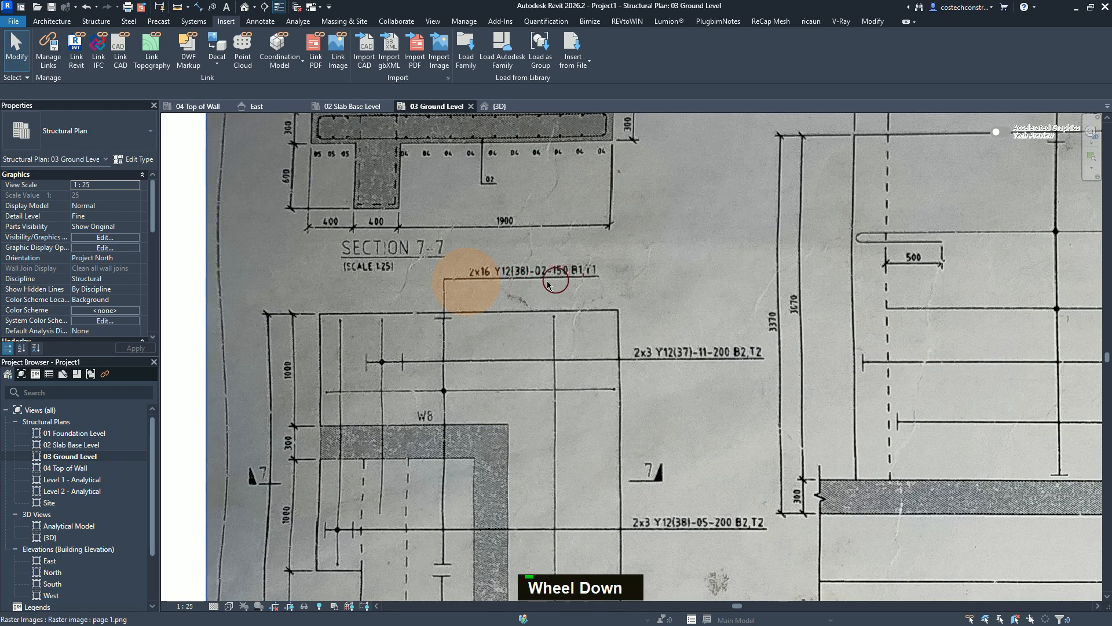
{"action": "scroll", "coordinate": [474, 292], "scroll_direction": "down", "scroll_amount": 2}
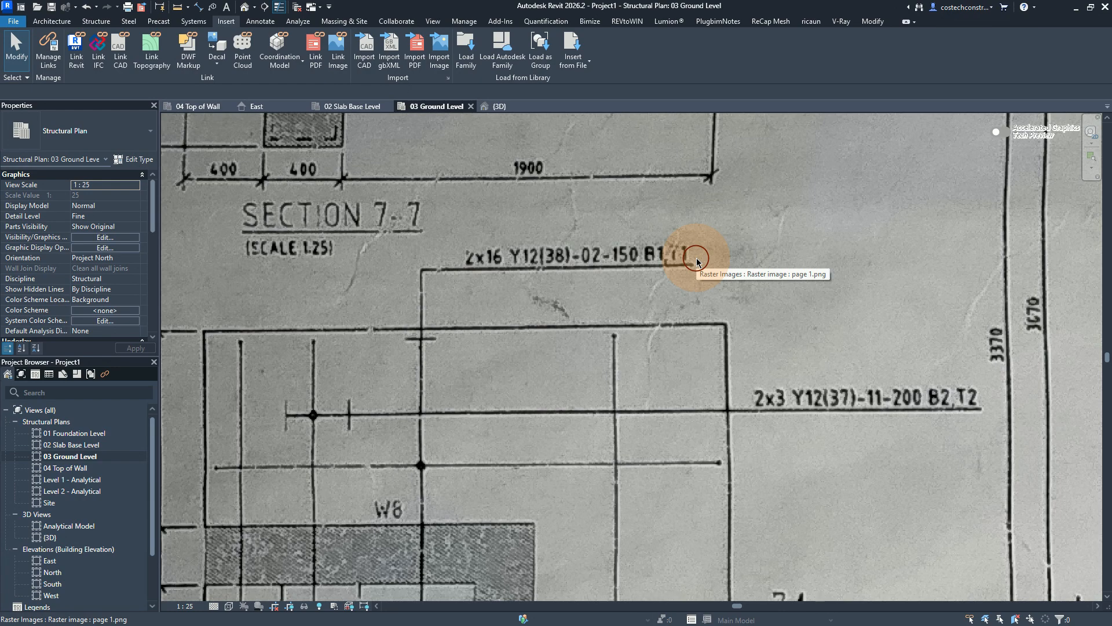
{"action": "scroll", "coordinate": [602, 253], "scroll_direction": "down", "scroll_amount": 1}
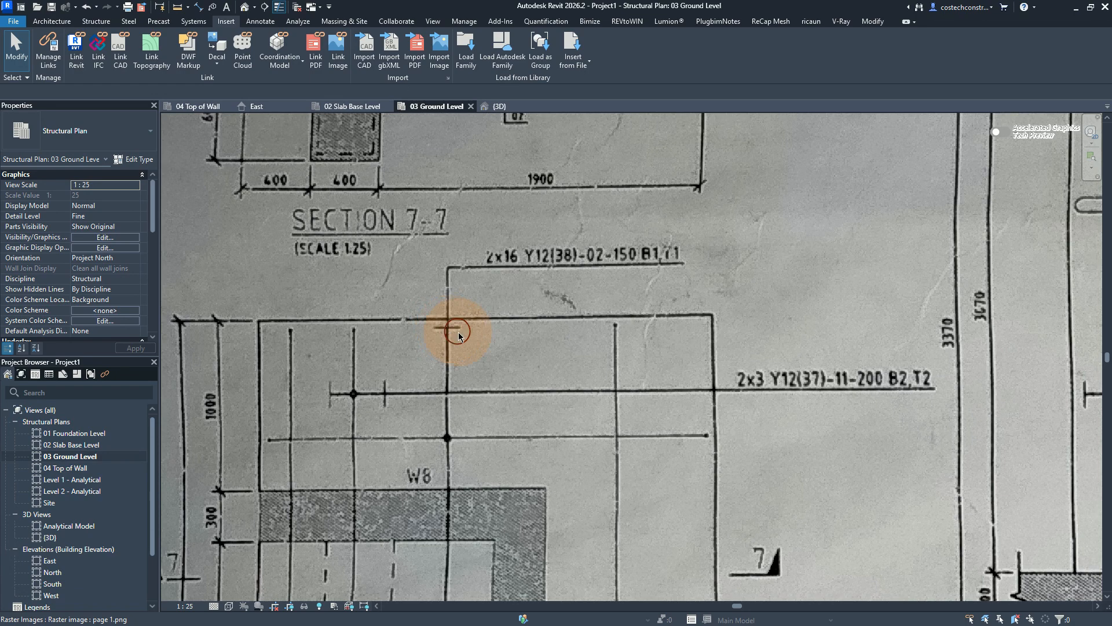
{"action": "scroll", "coordinate": [460, 333], "scroll_direction": "down", "scroll_amount": 3}
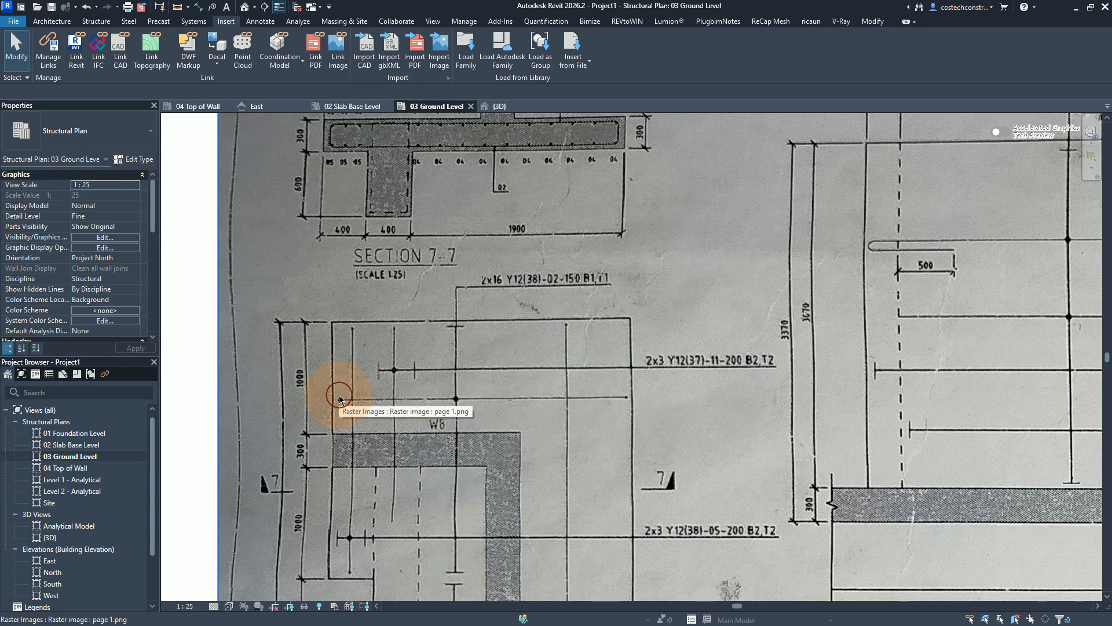
{"action": "scroll", "coordinate": [335, 404], "scroll_direction": "up", "scroll_amount": 1}
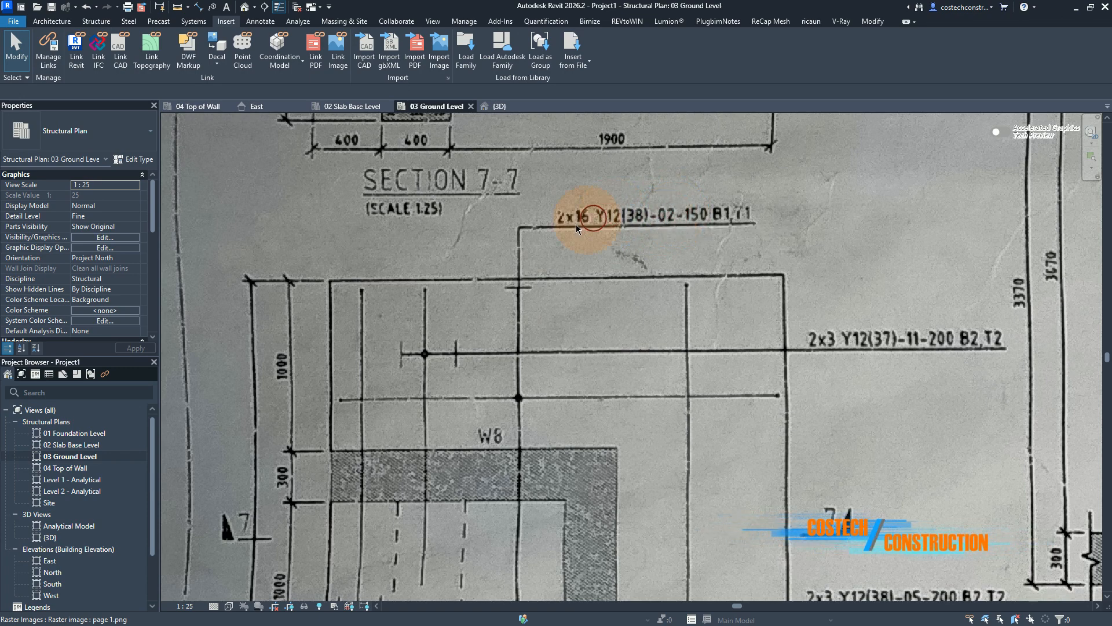
{"action": "scroll", "coordinate": [325, 317], "scroll_direction": "down", "scroll_amount": 1}
{"action": "scroll", "coordinate": [333, 310], "scroll_direction": "down", "scroll_amount": 4}
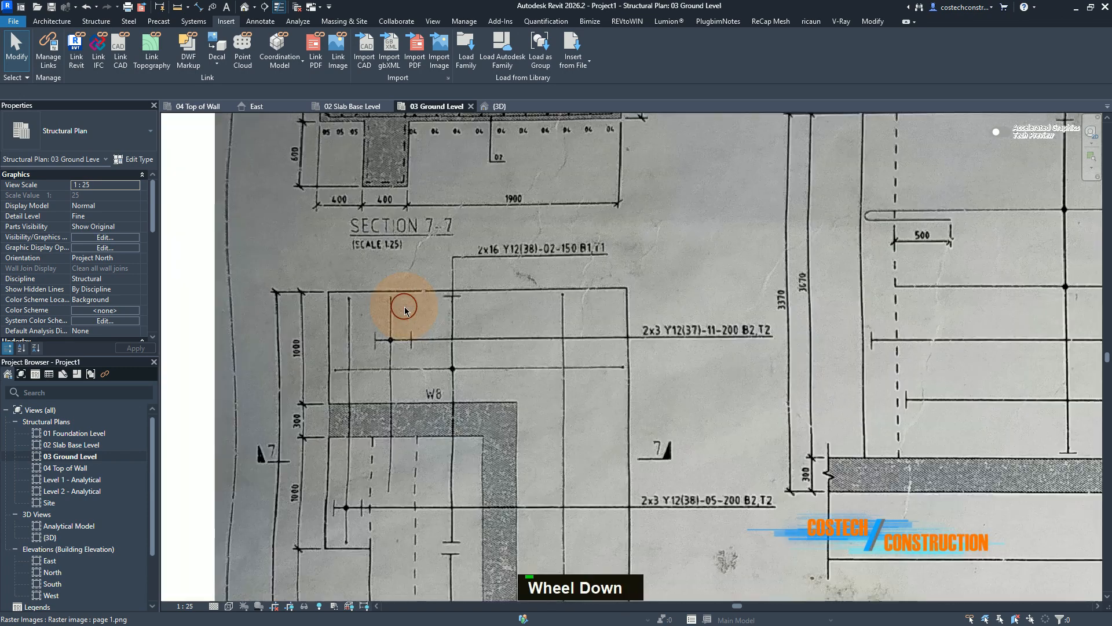
Find the bar bending schedule on the imported drawing and examine its base slab rows for bar lengths, shape codes and dimensions
{"action": "scroll", "coordinate": [349, 304], "scroll_direction": "down", "scroll_amount": 3}
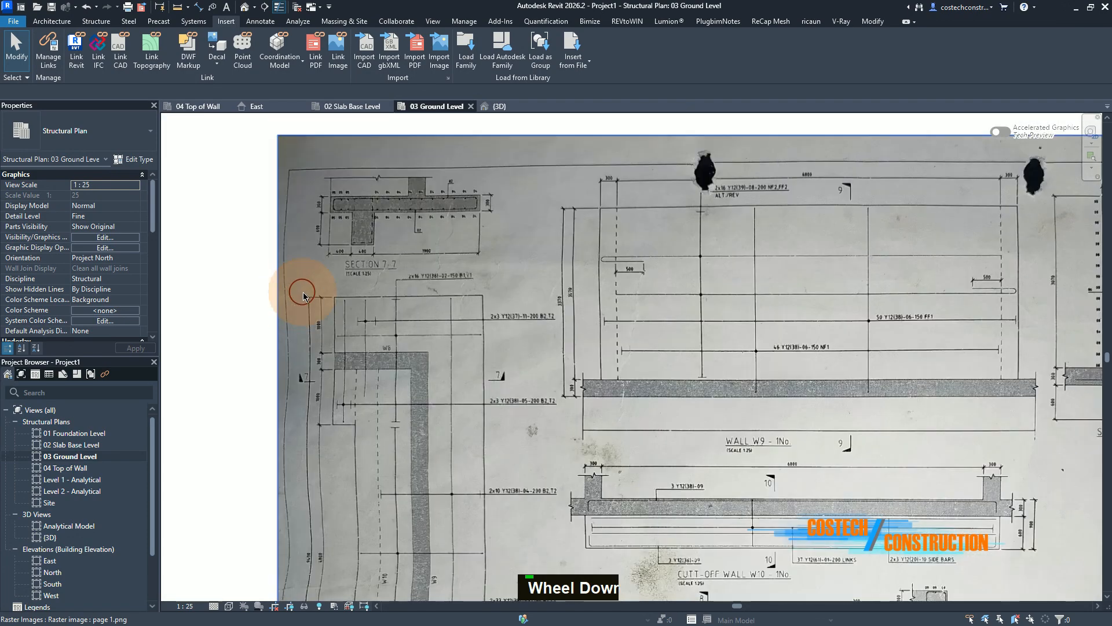
{"action": "scroll", "coordinate": [377, 286], "scroll_direction": "down", "scroll_amount": 2}
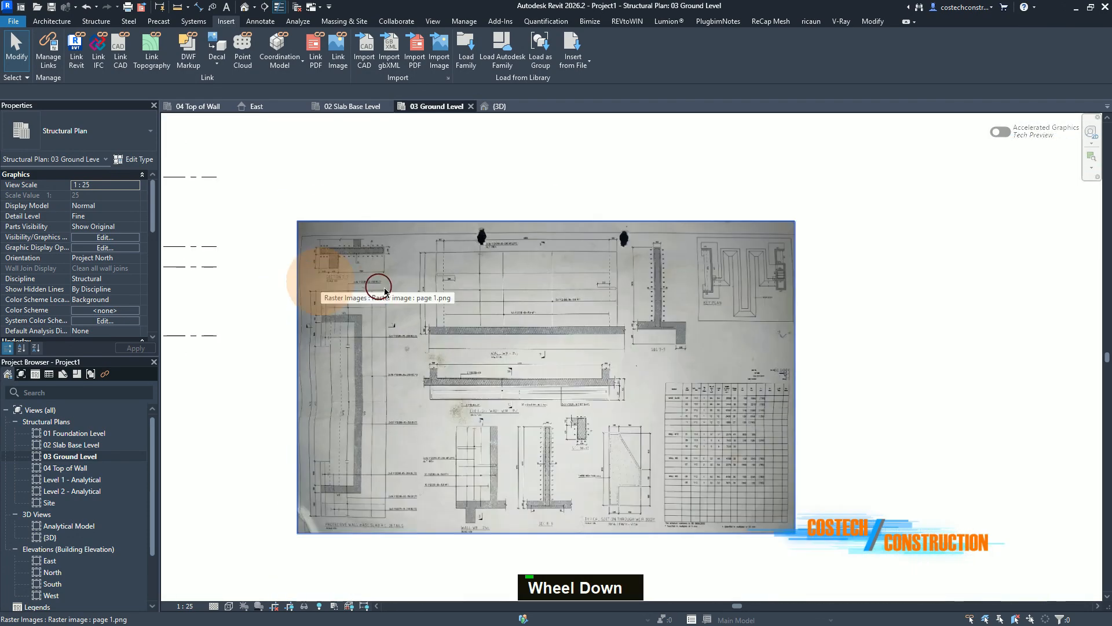
{"action": "scroll", "coordinate": [802, 402], "scroll_direction": "up", "scroll_amount": 3}
{"action": "scroll", "coordinate": [803, 402], "scroll_direction": "up", "scroll_amount": 2}
{"action": "scroll", "coordinate": [712, 427], "scroll_direction": "down", "scroll_amount": 1}
{"action": "scroll", "coordinate": [707, 427], "scroll_direction": "up", "scroll_amount": 3}
{"action": "scroll", "coordinate": [684, 440], "scroll_direction": "up", "scroll_amount": 3}
{"action": "scroll", "coordinate": [301, 327], "scroll_direction": "down", "scroll_amount": 2}
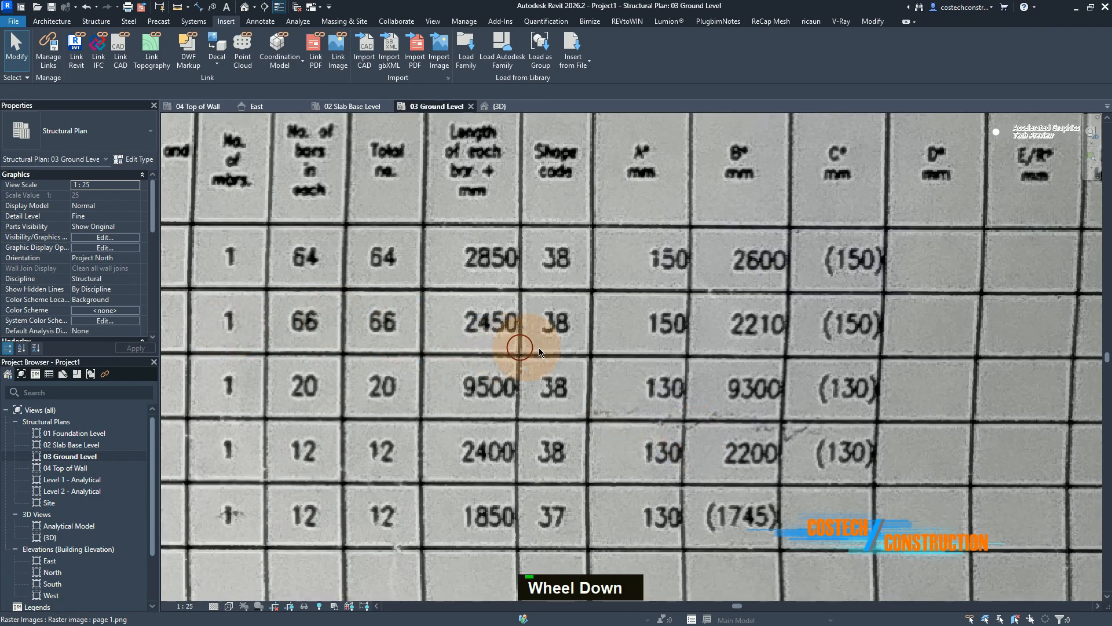
{"action": "scroll", "coordinate": [559, 344], "scroll_direction": "up", "scroll_amount": 1}
Compare the A, B and C dimensions in the bending schedule and review its rows for the base slab and walls
{"action": "scroll", "coordinate": [559, 353], "scroll_direction": "down", "scroll_amount": 3}
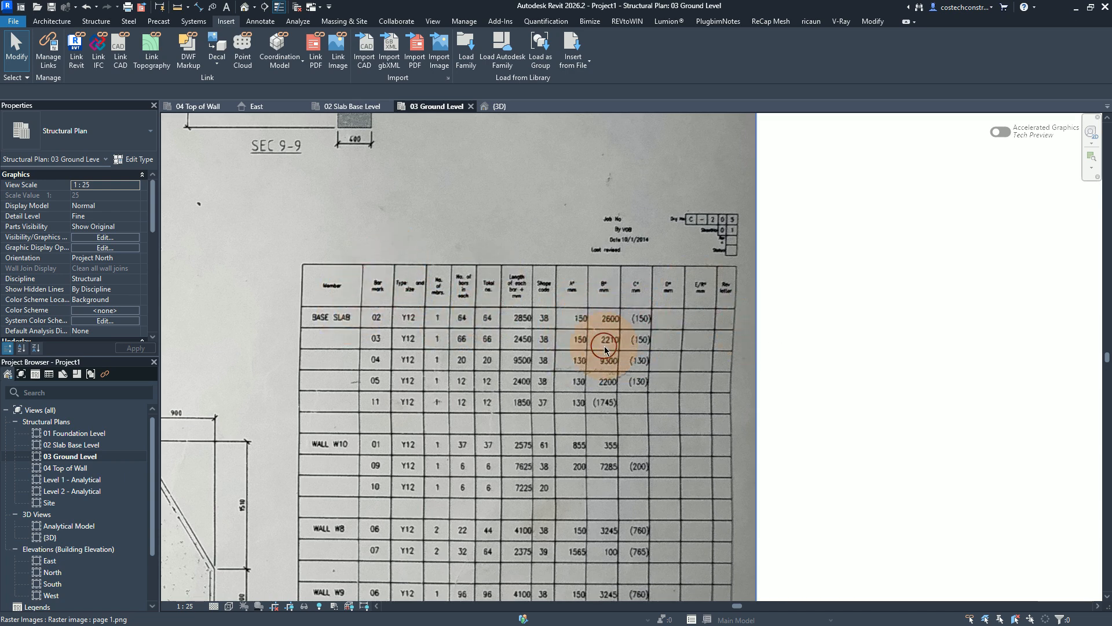
{"action": "scroll", "coordinate": [604, 347], "scroll_direction": "up", "scroll_amount": 1}
{"action": "scroll", "coordinate": [605, 342], "scroll_direction": "down", "scroll_amount": 1}
{"action": "scroll", "coordinate": [606, 340], "scroll_direction": "up", "scroll_amount": 2}
{"action": "scroll", "coordinate": [613, 338], "scroll_direction": "down", "scroll_amount": 1}
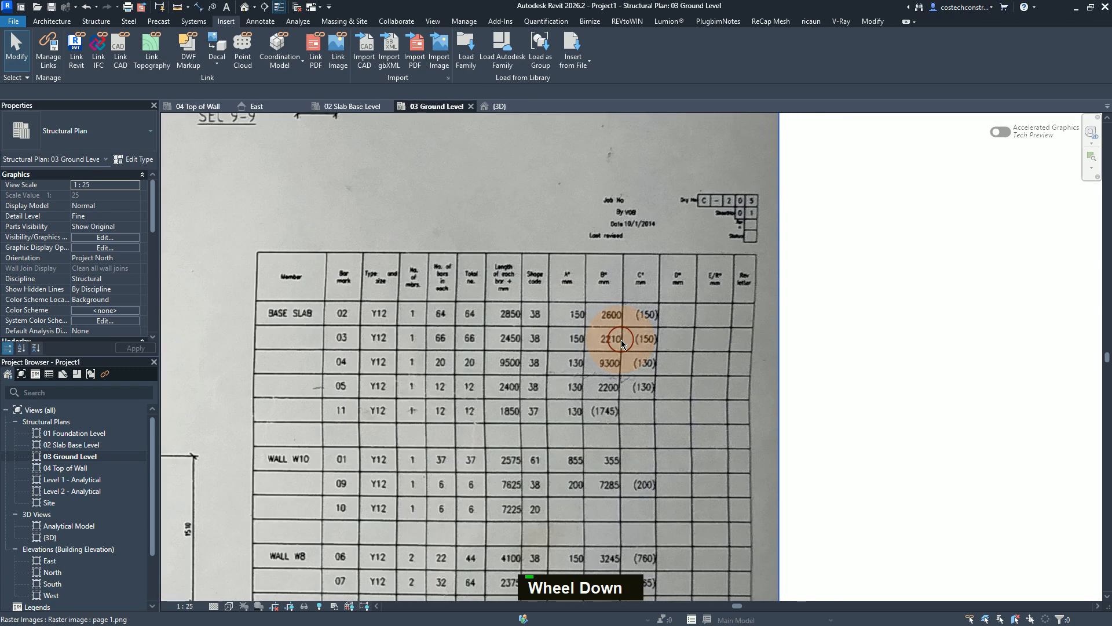
{"action": "scroll", "coordinate": [620, 340], "scroll_direction": "down", "scroll_amount": 3}
{"action": "scroll", "coordinate": [623, 340], "scroll_direction": "up", "scroll_amount": 1}
{"action": "scroll", "coordinate": [623, 340], "scroll_direction": "down", "scroll_amount": 3}
{"action": "scroll", "coordinate": [624, 342], "scroll_direction": "up", "scroll_amount": 1}
{"action": "scroll", "coordinate": [624, 343], "scroll_direction": "down", "scroll_amount": 1}
Draw a building section across the base slab between grids 5 and 6, and shorten its view depth to end between grids 7 and 8
{"action": "middle_click", "coordinate": [823, 346]}
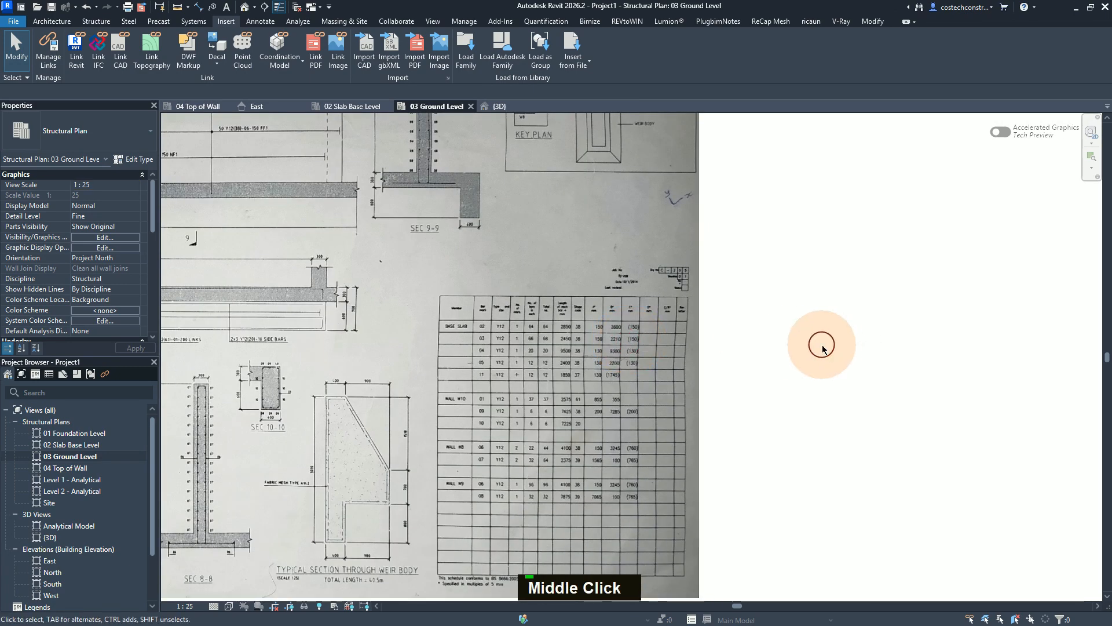
{"action": "middle_click", "coordinate": [822, 345]}
{"action": "scroll", "coordinate": [591, 369], "scroll_direction": "up", "scroll_amount": 1}
{"action": "scroll", "coordinate": [590, 369], "scroll_direction": "down", "scroll_amount": 1}
{"action": "scroll", "coordinate": [590, 369], "scroll_direction": "up", "scroll_amount": 3}
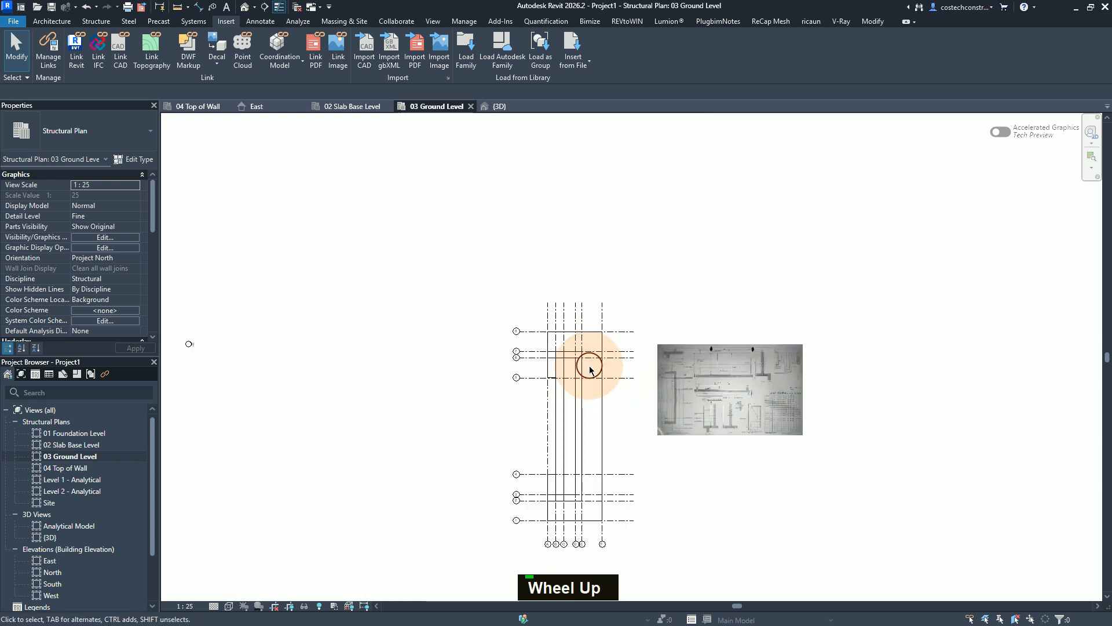
{"action": "scroll", "coordinate": [589, 365], "scroll_direction": "up", "scroll_amount": 3}
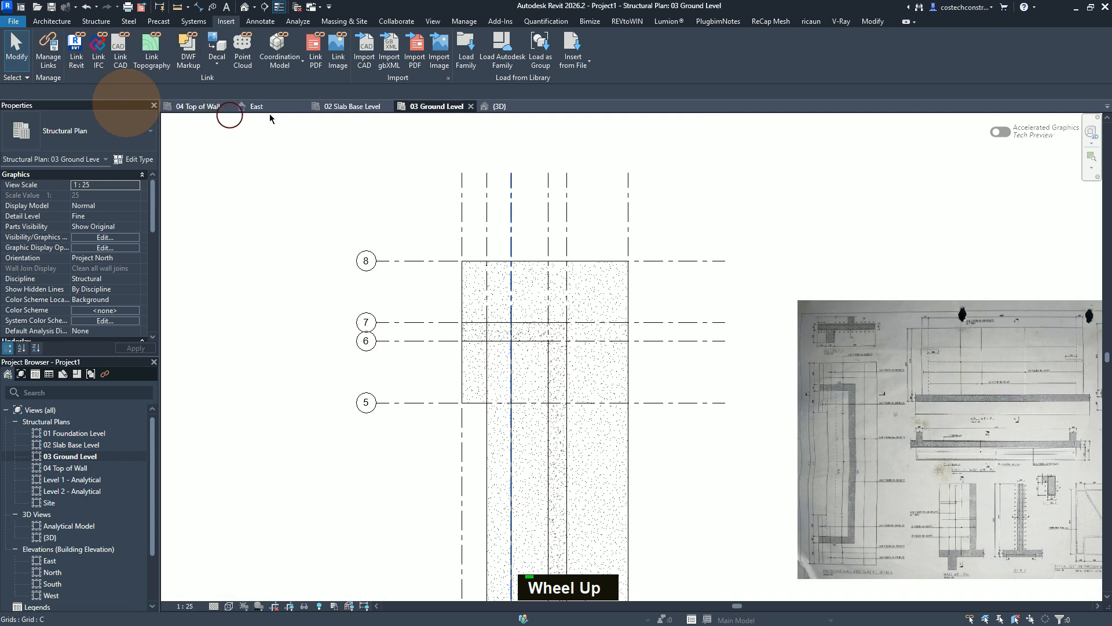
{"action": "left_click", "coordinate": [433, 21]}
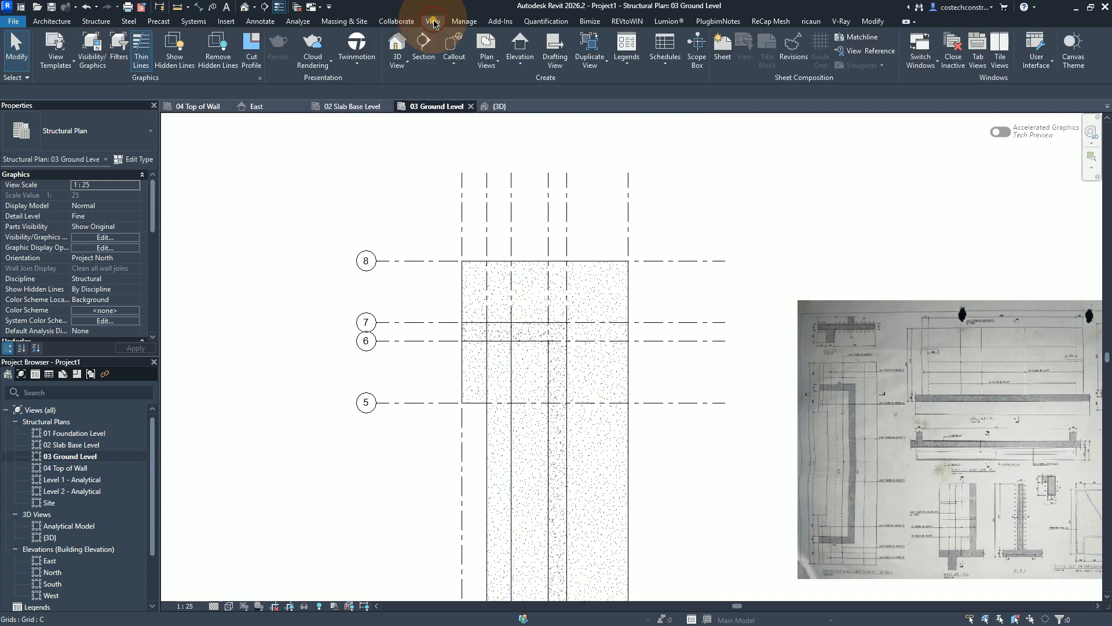
{"action": "left_click", "coordinate": [423, 51]}
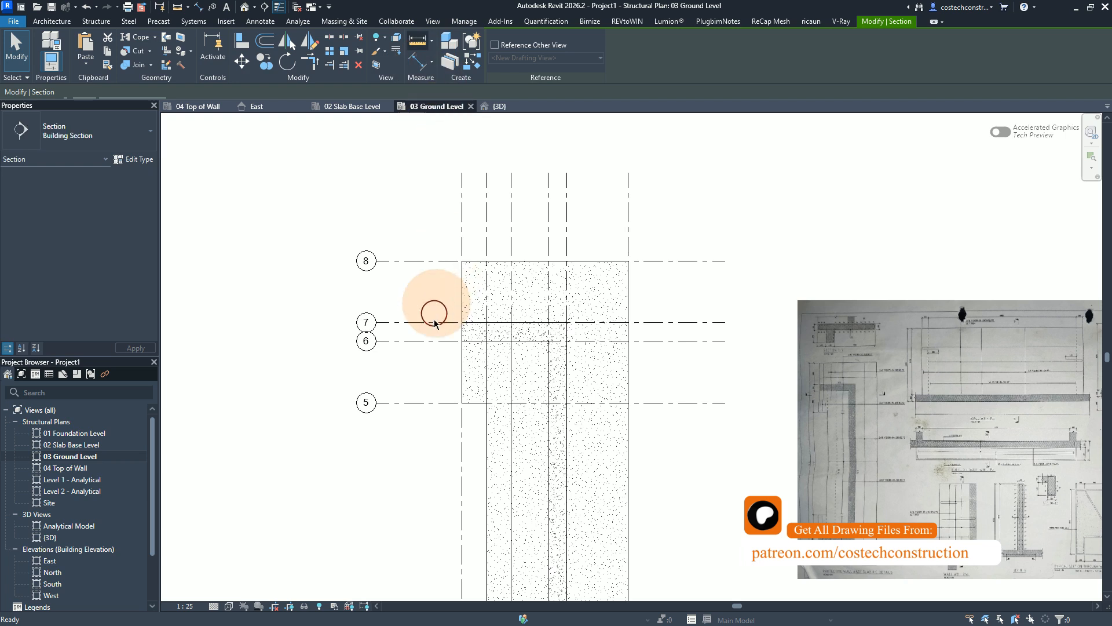
{"action": "left_click", "coordinate": [440, 385]}
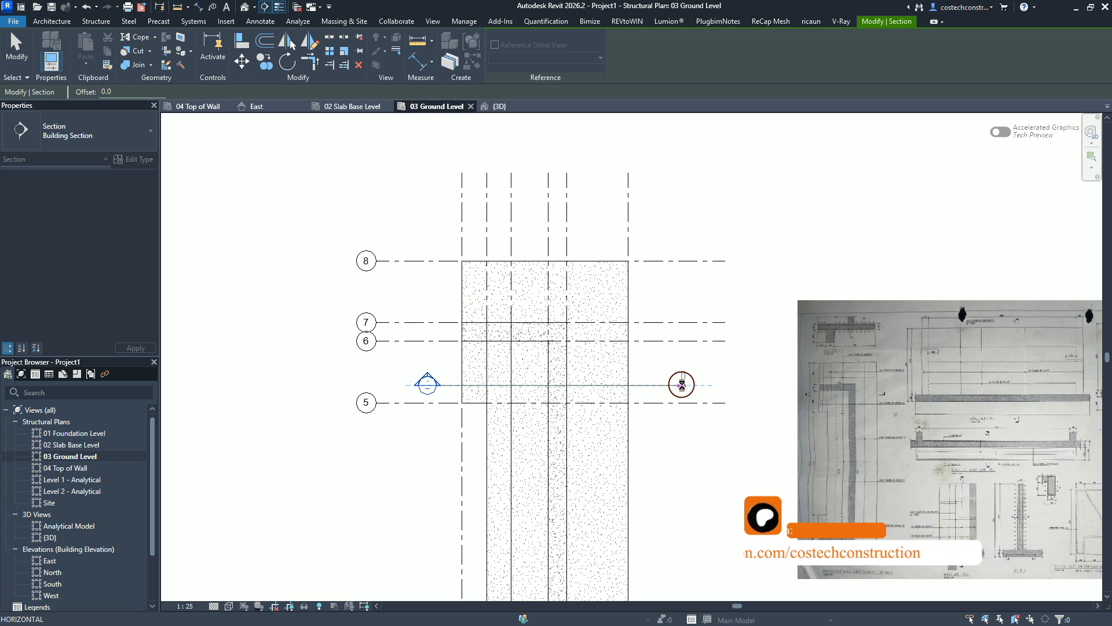
{"action": "left_click", "coordinate": [682, 384]}
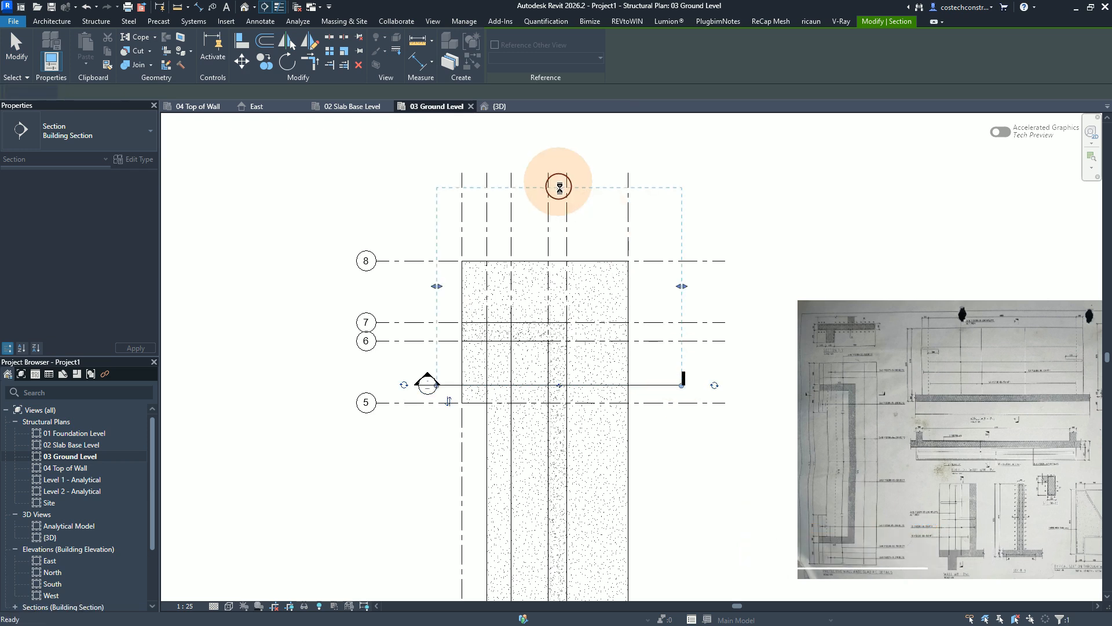
{"action": "left_click_drag", "start_coordinate": [560, 188], "coordinate": [567, 290]}
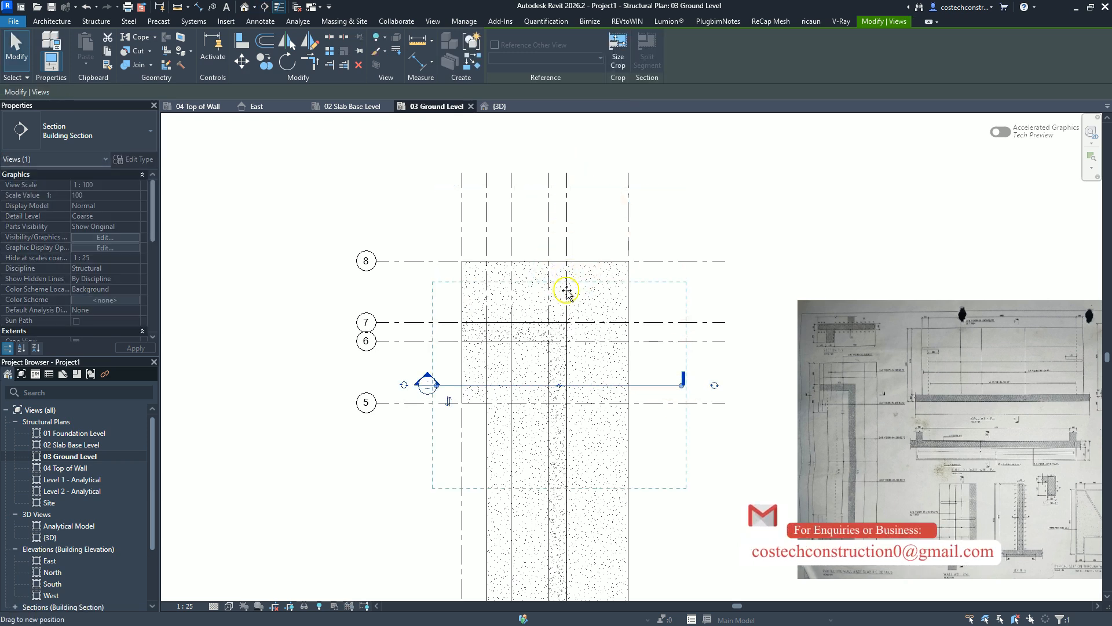
{"action": "left_click", "coordinate": [594, 220]}
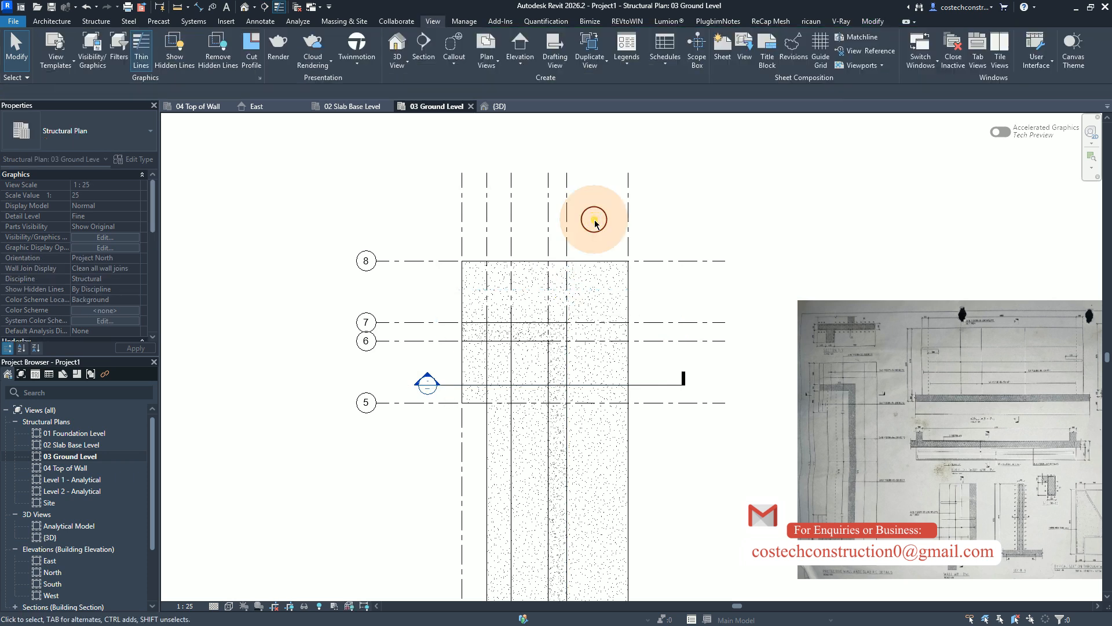
Open the new section view and set its scale to 1:25, detail level to Fine and visual style to Wireframe
{"action": "left_click", "coordinate": [429, 382]}
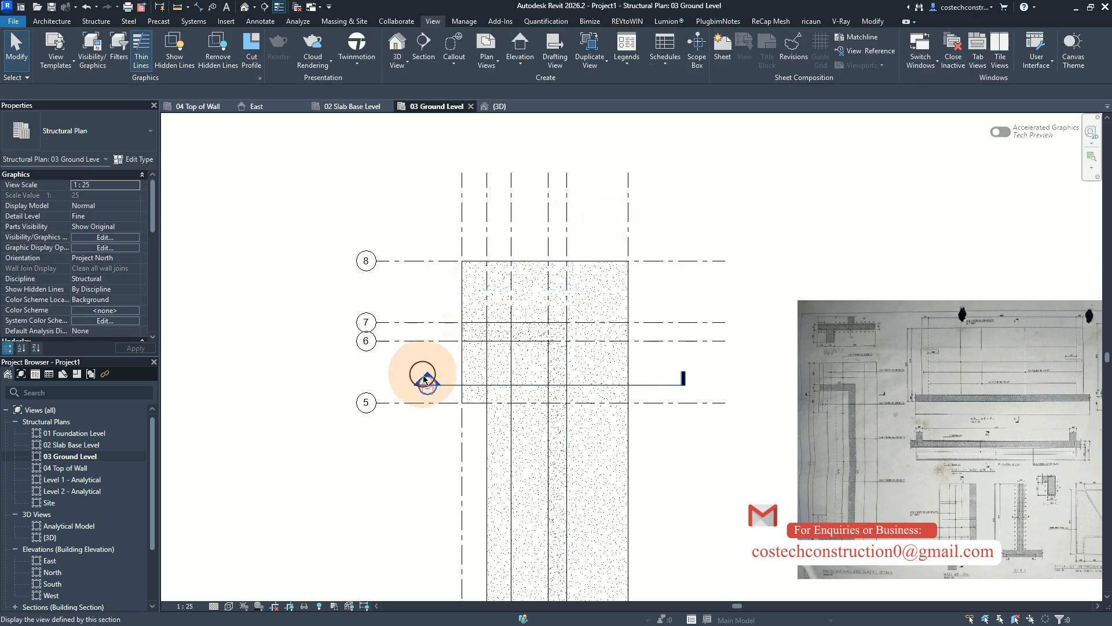
{"action": "double_click", "coordinate": [429, 382]}
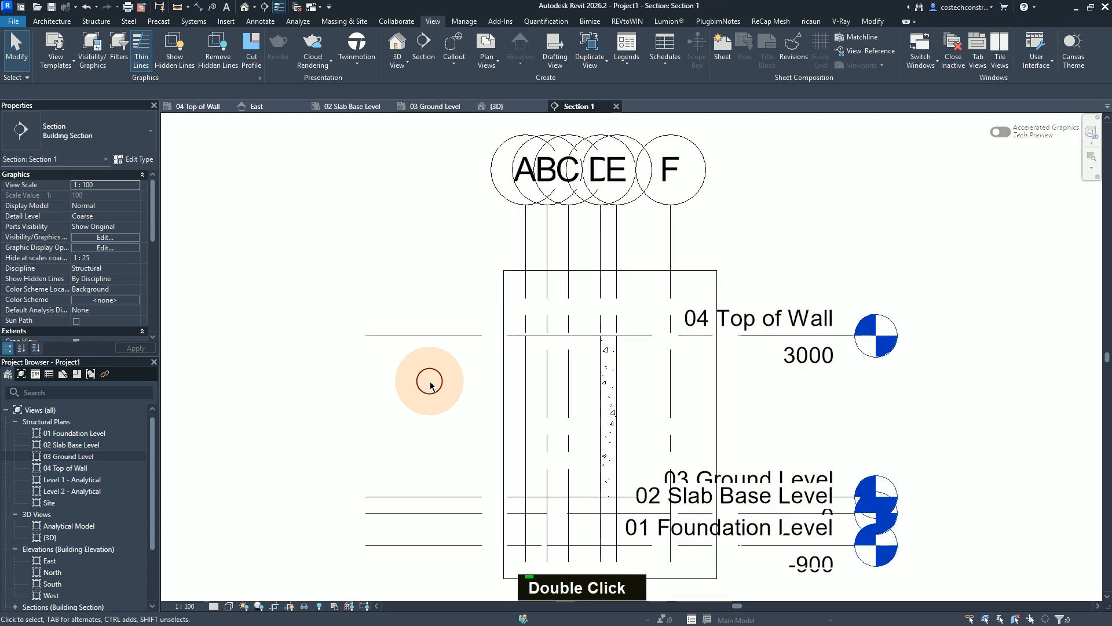
{"action": "left_click", "coordinate": [193, 606]}
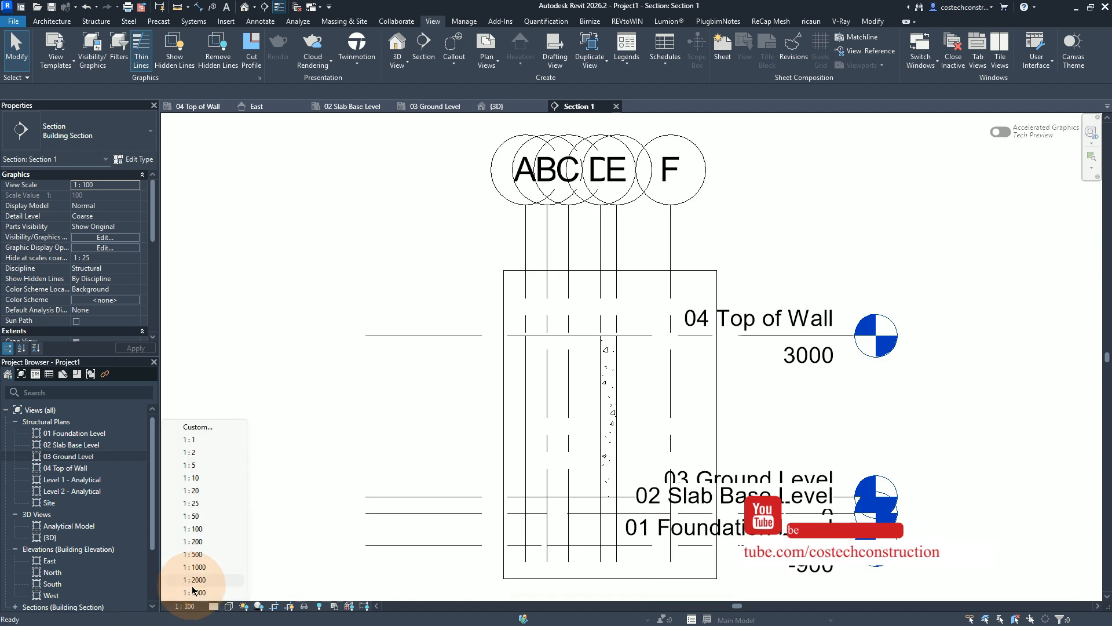
{"action": "left_click", "coordinate": [191, 503]}
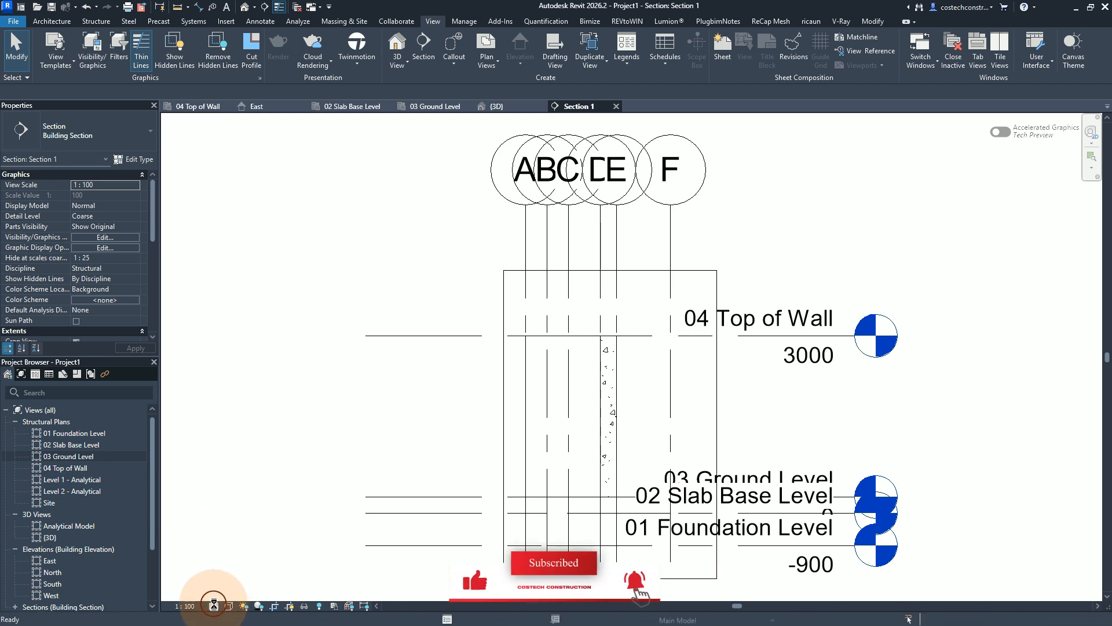
{"action": "left_click", "coordinate": [215, 606]}
{"action": "left_click", "coordinate": [220, 594]}
{"action": "left_click", "coordinate": [229, 606]}
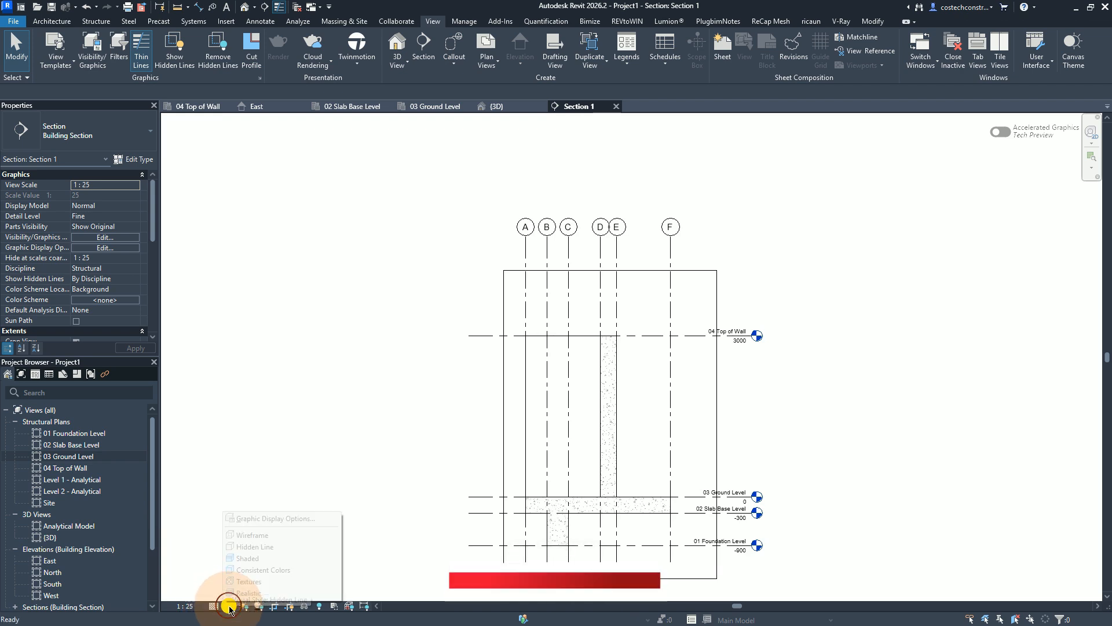
{"action": "left_click", "coordinate": [253, 535]}
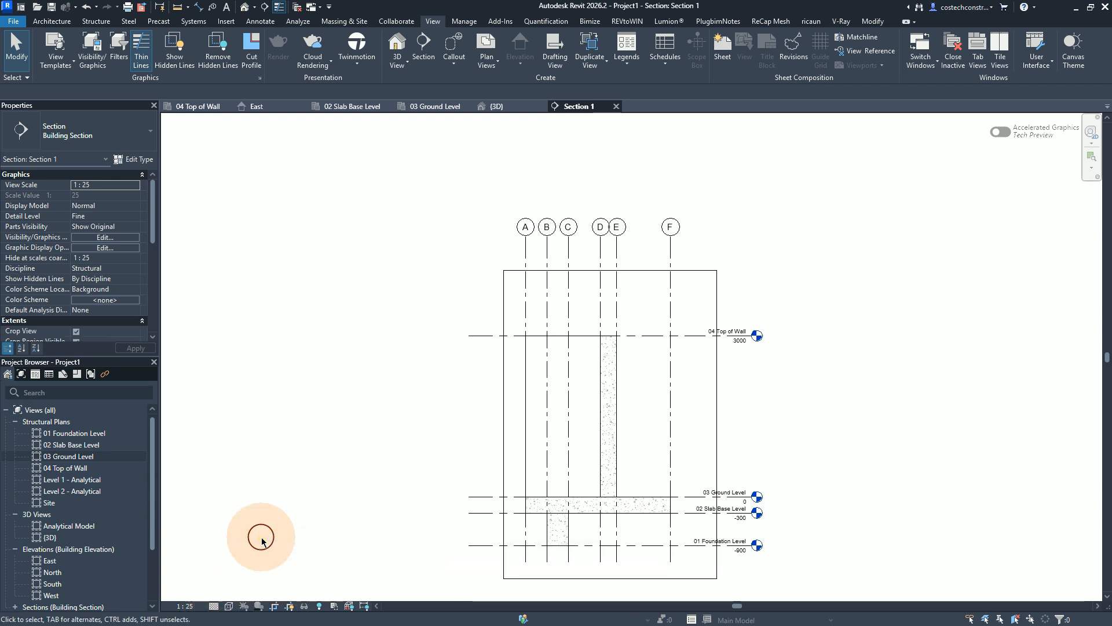
{"action": "scroll", "coordinate": [656, 543], "scroll_direction": "up", "scroll_amount": 3}
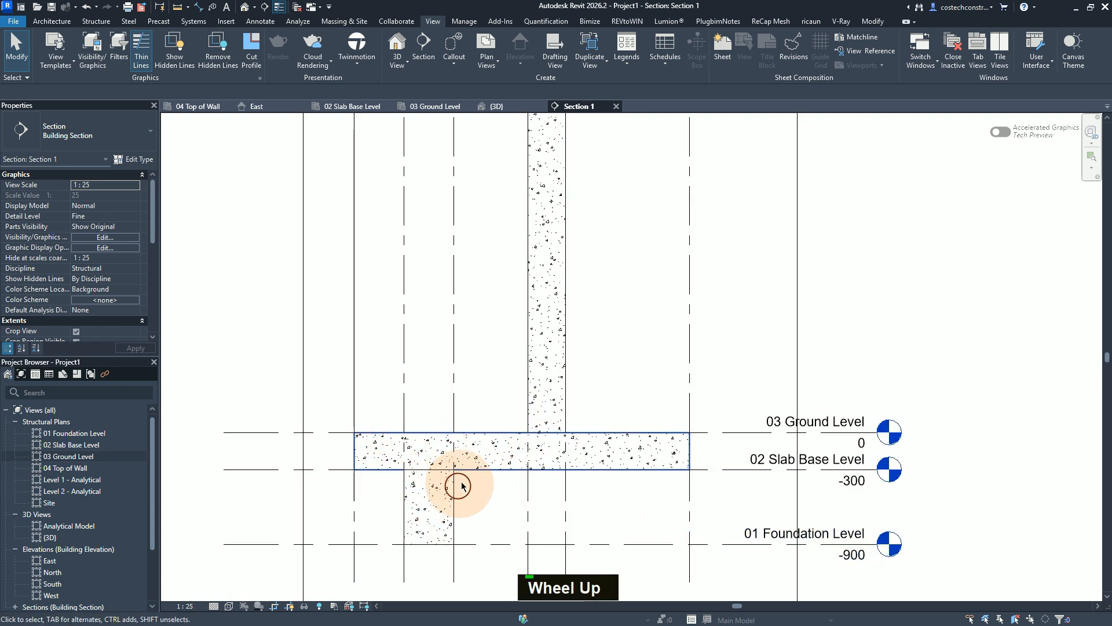
{"action": "scroll", "coordinate": [446, 474], "scroll_direction": "up", "scroll_amount": 1}
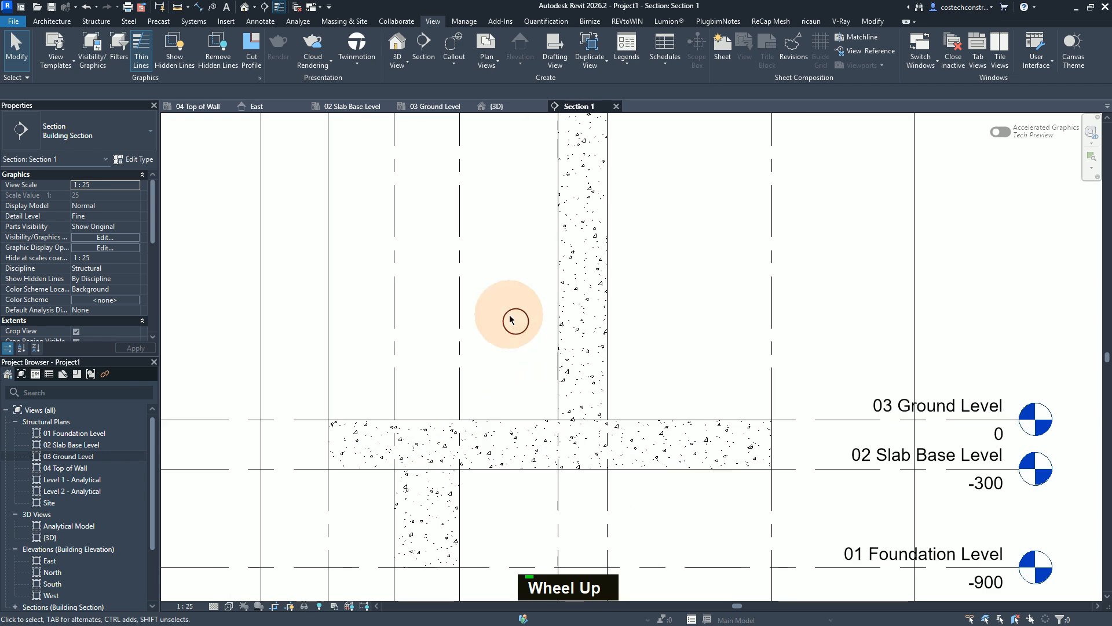
Open the 3D view, and read the general notes on reinforcement labelling and concrete cover in KKIS-GA-101.pdf in the PDF viewer
{"action": "left_click", "coordinate": [502, 107]}
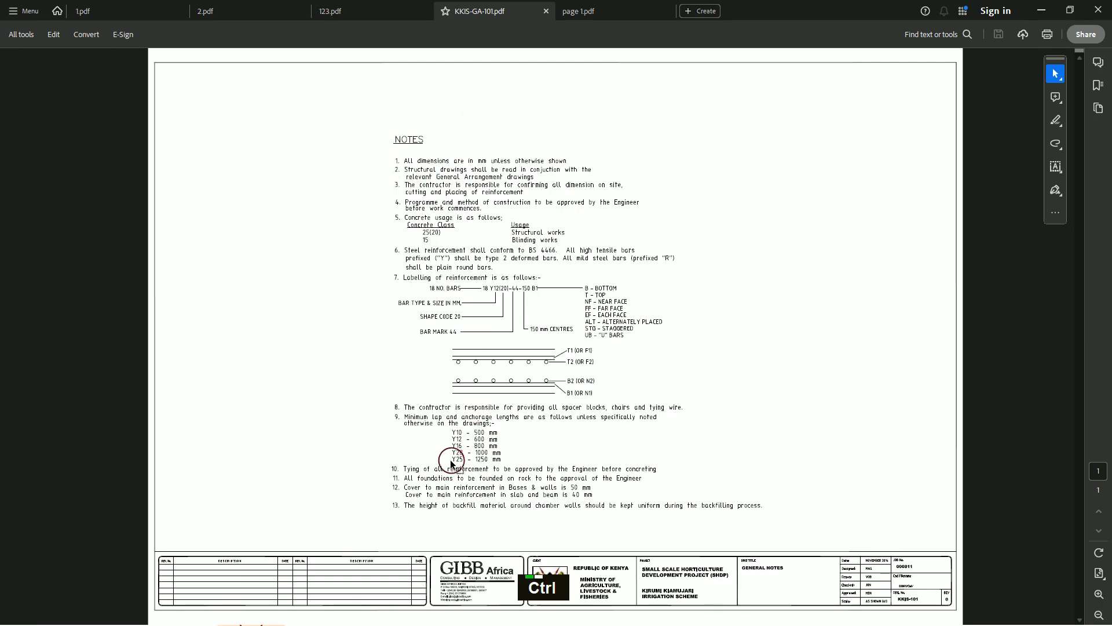
{"action": "scroll", "coordinate": [458, 451], "scroll_direction": "up", "scroll_amount": 4, "text": "ctrl"}
{"action": "scroll", "coordinate": [364, 486], "scroll_direction": "up", "scroll_amount": 4, "text": "ctrl"}
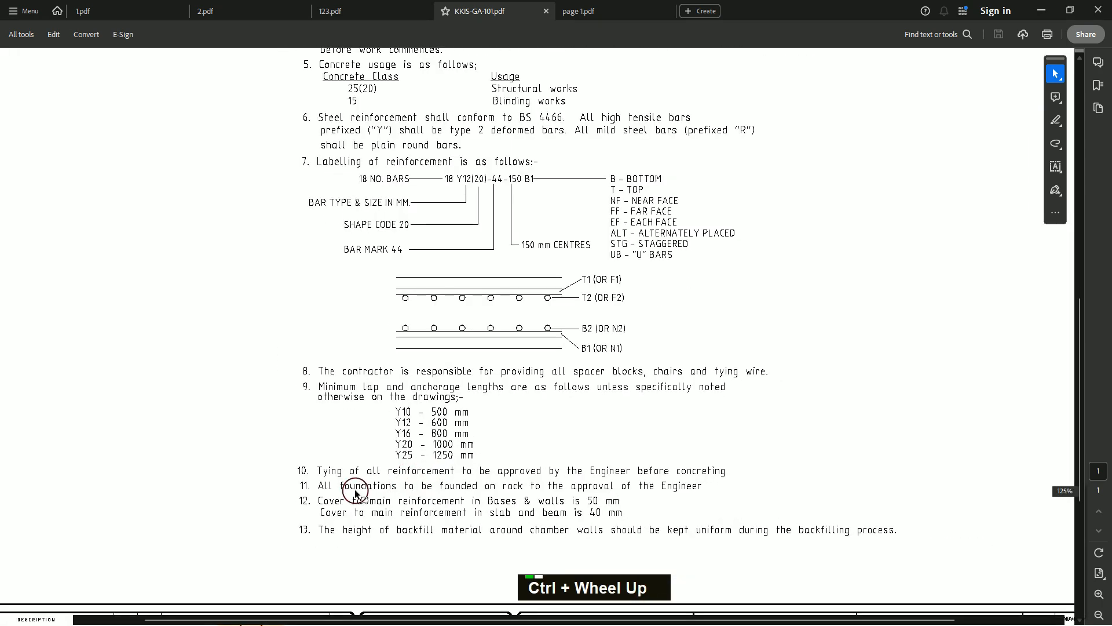
{"action": "scroll", "coordinate": [255, 492], "scroll_direction": "down", "scroll_amount": 5, "text": "ctrl"}
{"action": "scroll", "coordinate": [283, 514], "scroll_direction": "down", "scroll_amount": 1}
{"action": "scroll", "coordinate": [313, 516], "scroll_direction": "up", "scroll_amount": 1}
{"action": "scroll", "coordinate": [452, 512], "scroll_direction": "down", "scroll_amount": 2}
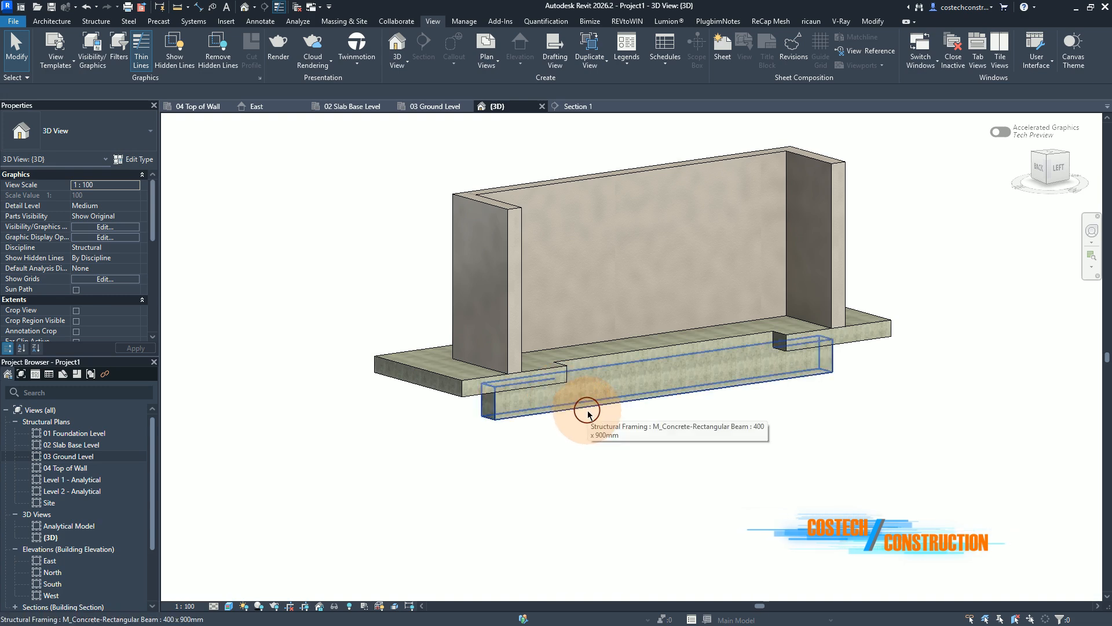
Set the top-face rebar cover of the 400 x 900mm concrete beam under the slab to Interior (framing, columns) <40 mm>
{"action": "left_click", "coordinate": [588, 413]}
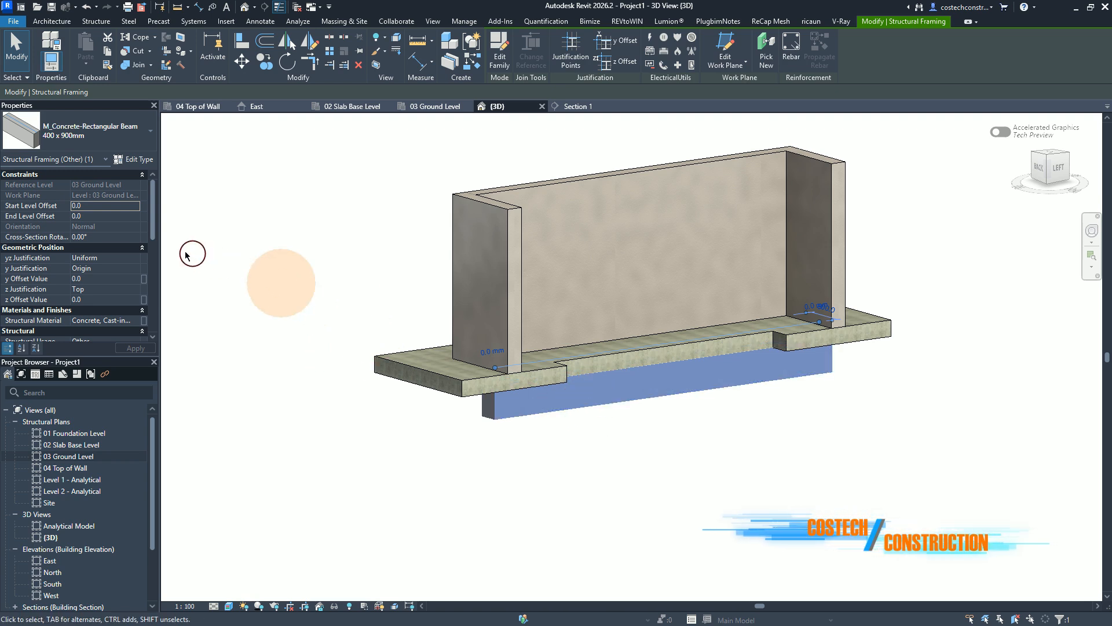
{"action": "scroll", "coordinate": [108, 262], "scroll_direction": "down", "scroll_amount": 3}
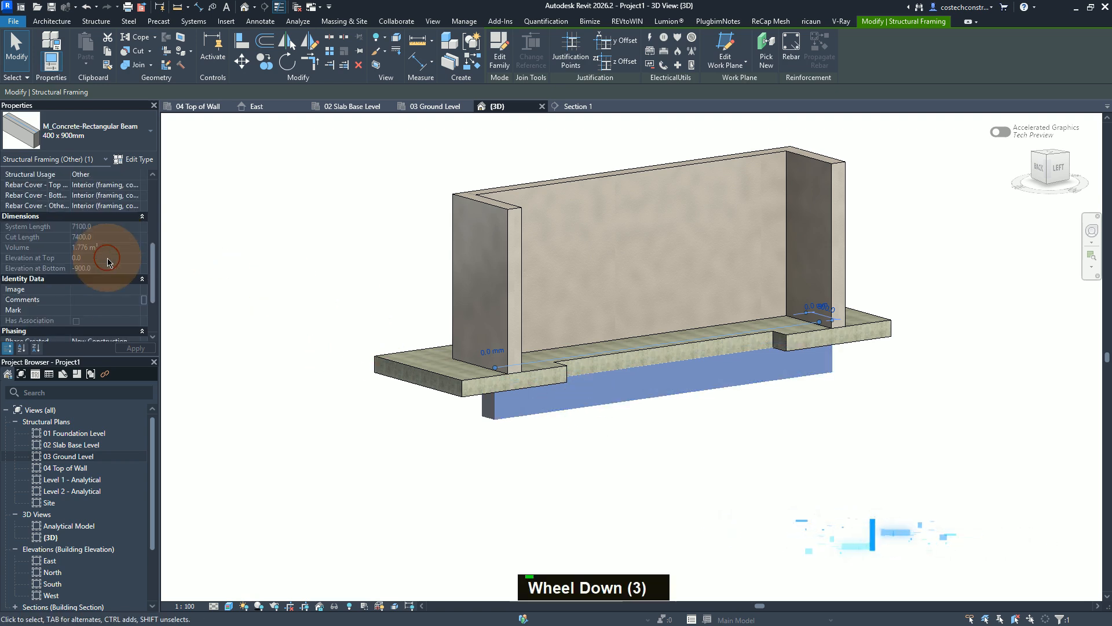
{"action": "scroll", "coordinate": [79, 253], "scroll_direction": "up", "scroll_amount": 1}
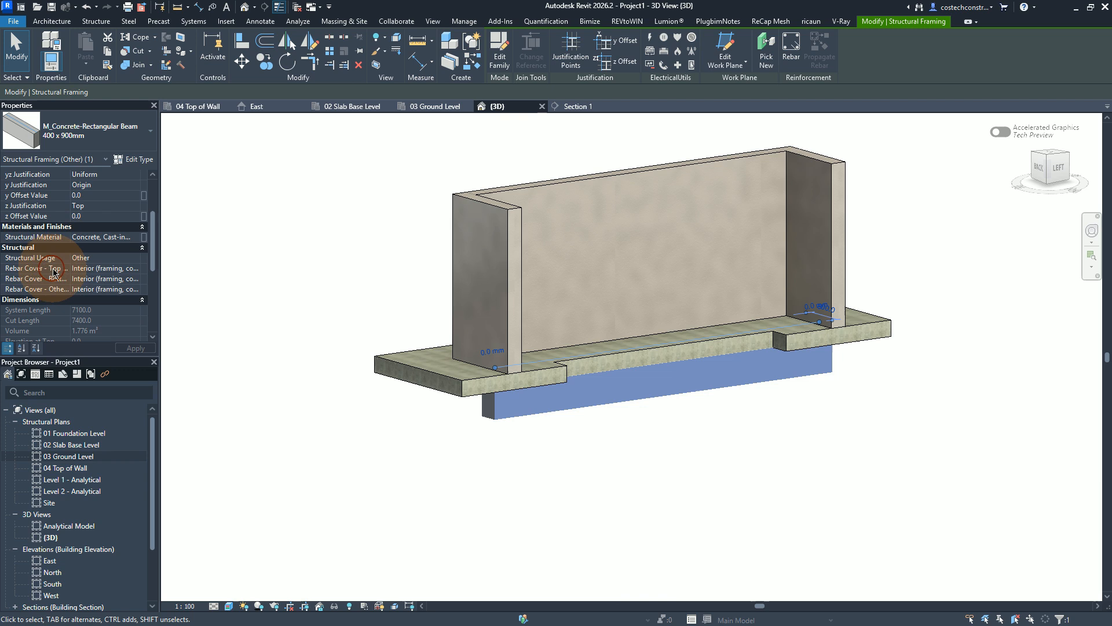
{"action": "left_click", "coordinate": [118, 269]}
{"action": "left_click", "coordinate": [137, 269]}
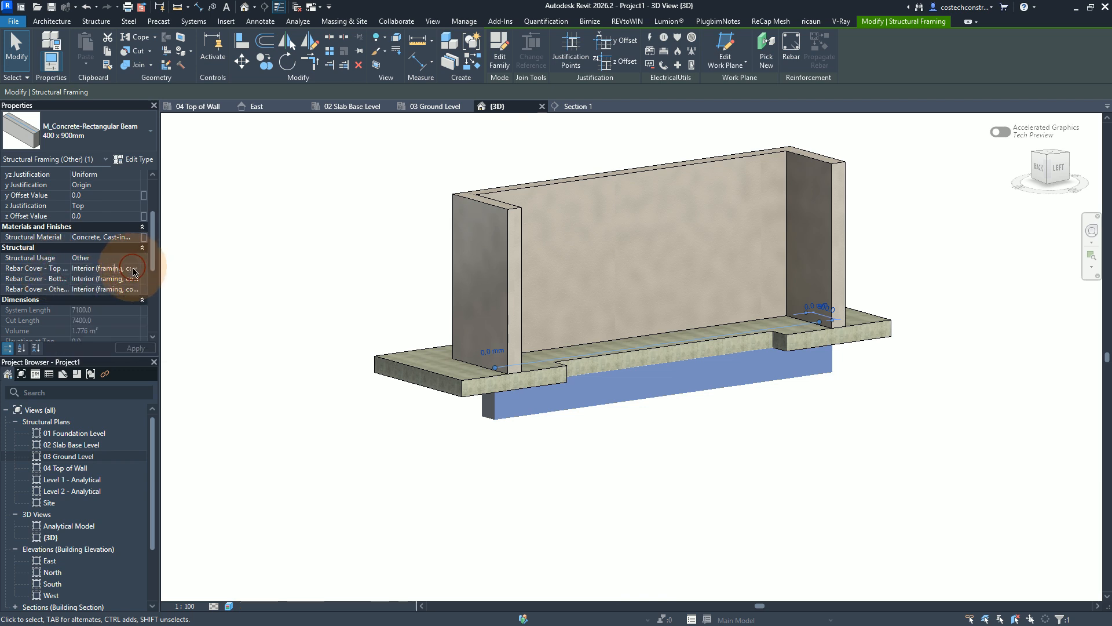
{"action": "left_click", "coordinate": [134, 269]}
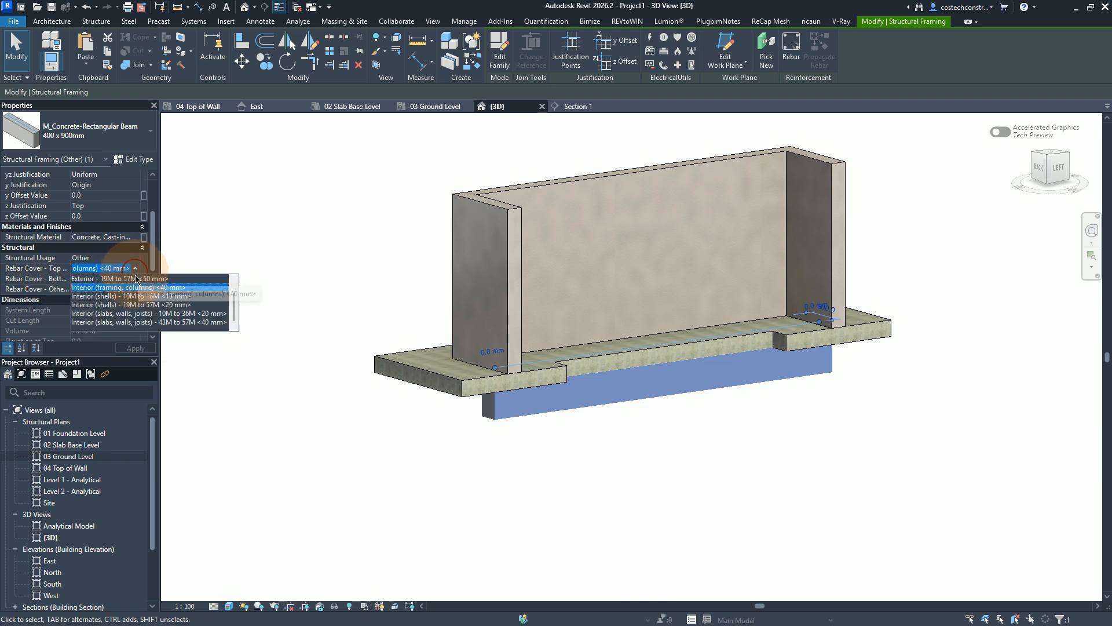
{"action": "left_click", "coordinate": [132, 288]}
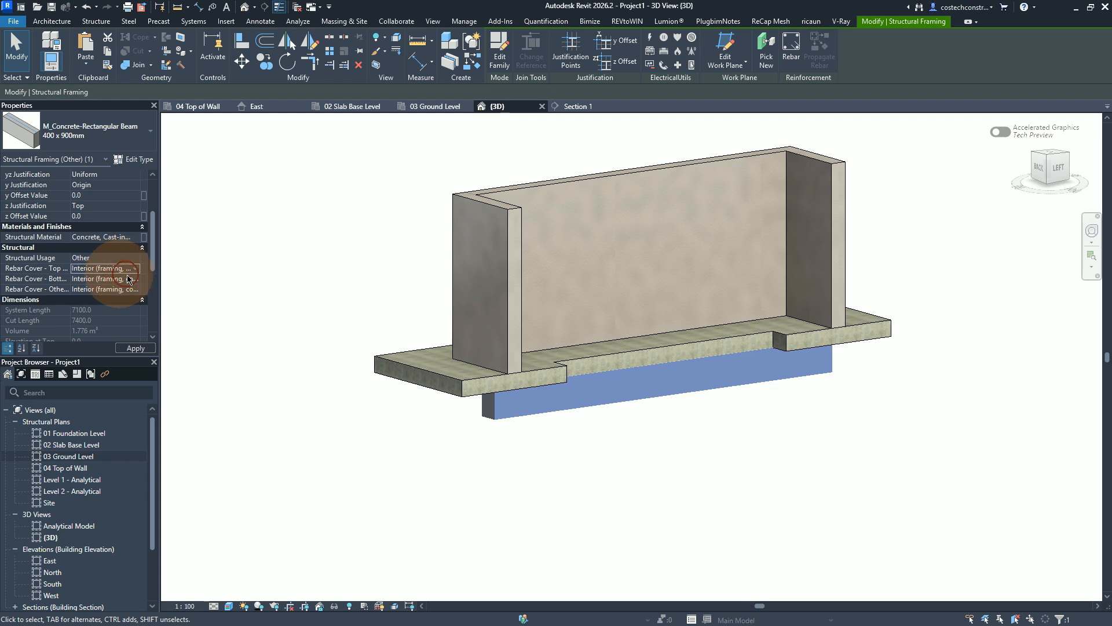
Set the beam's bottom-face cover to Exterior - 19M to 57M <50 mm> and its other faces to Exterior - 10M to 16M <40 mm>
{"action": "left_click", "coordinate": [135, 281]}
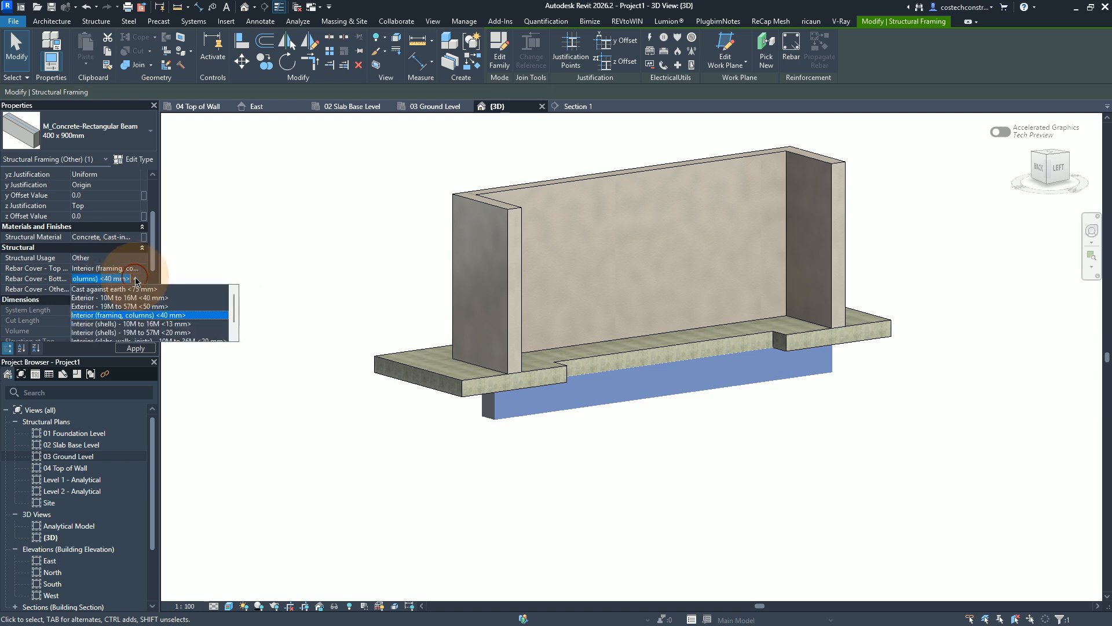
{"action": "left_click", "coordinate": [149, 307]}
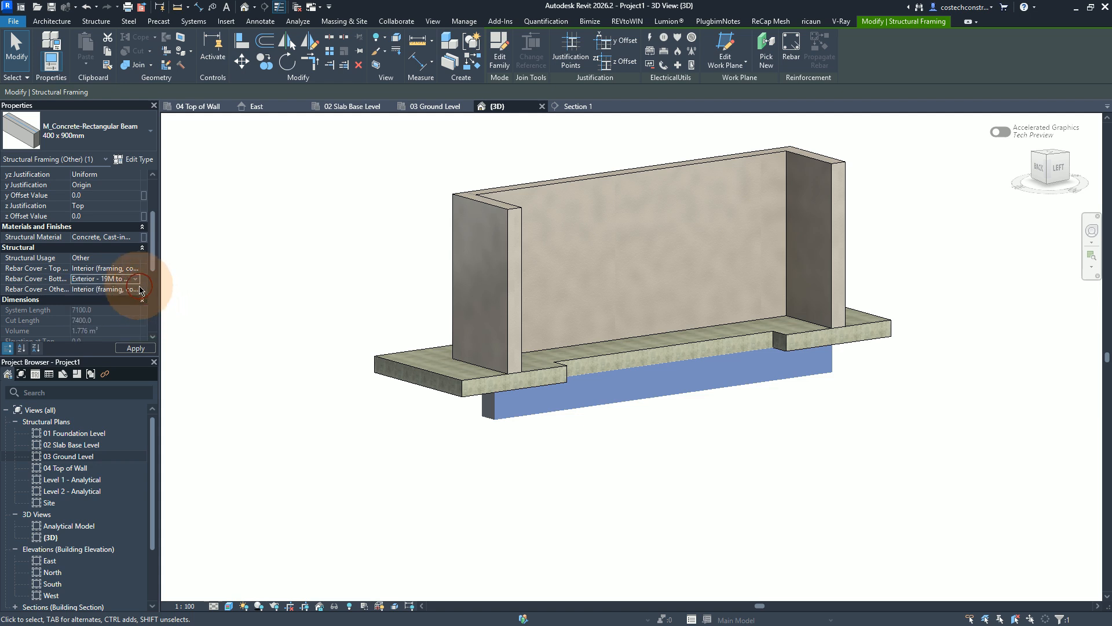
{"action": "left_click", "coordinate": [135, 291]}
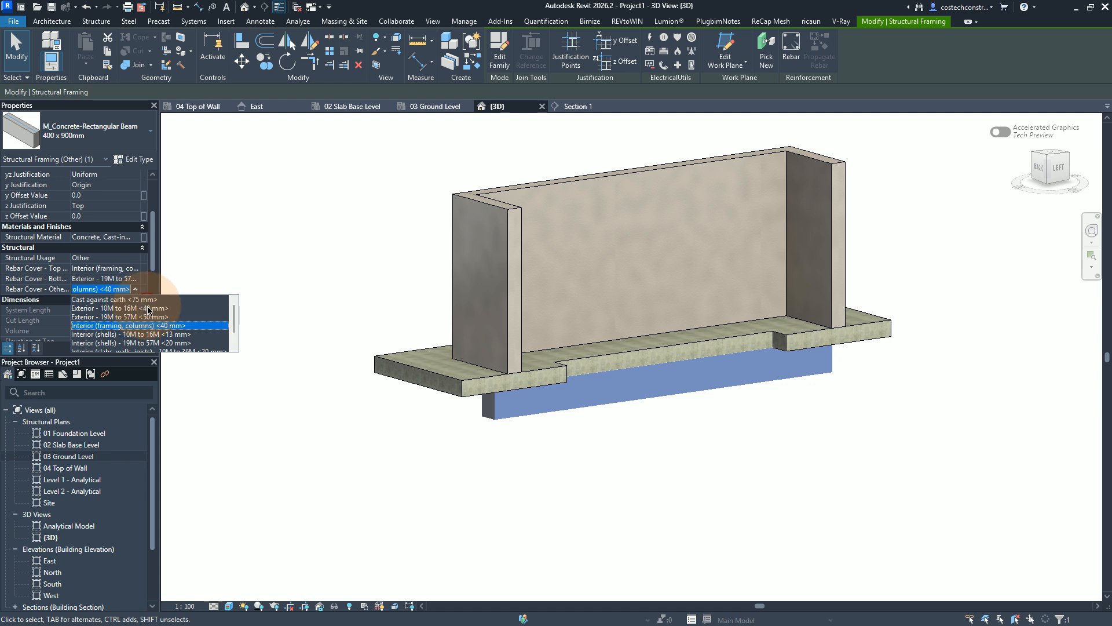
{"action": "left_click", "coordinate": [148, 309]}
{"action": "left_click", "coordinate": [137, 349]}
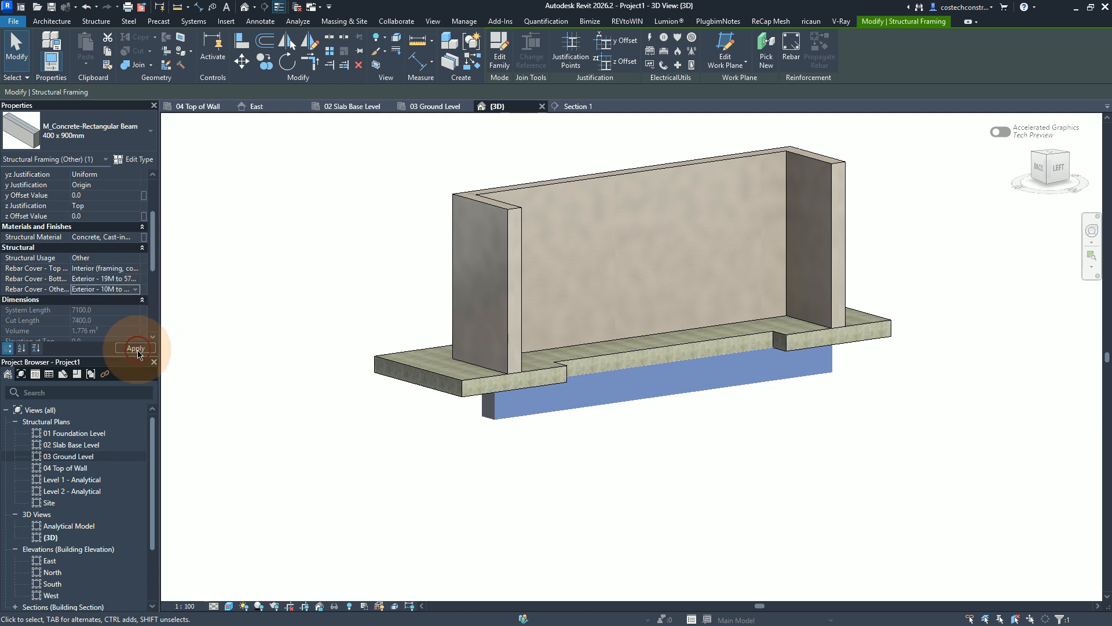
Set the top-face rebar cover of the 300mm foundation slab to Interior (framing, columns) <40 mm>
{"action": "left_click", "coordinate": [246, 347]}
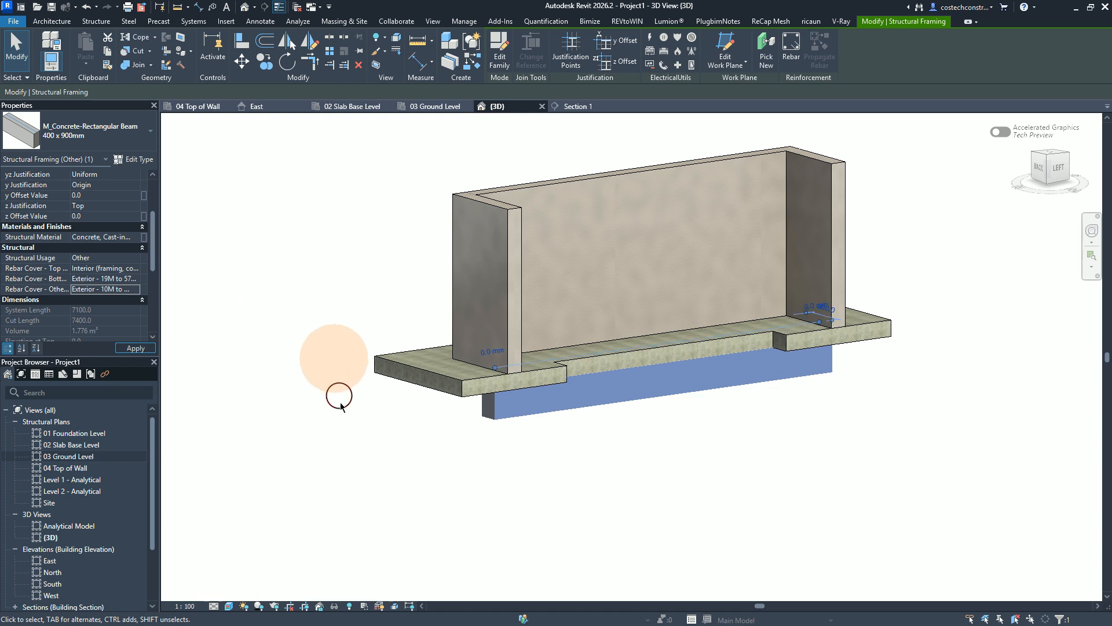
{"action": "left_click", "coordinate": [372, 437]}
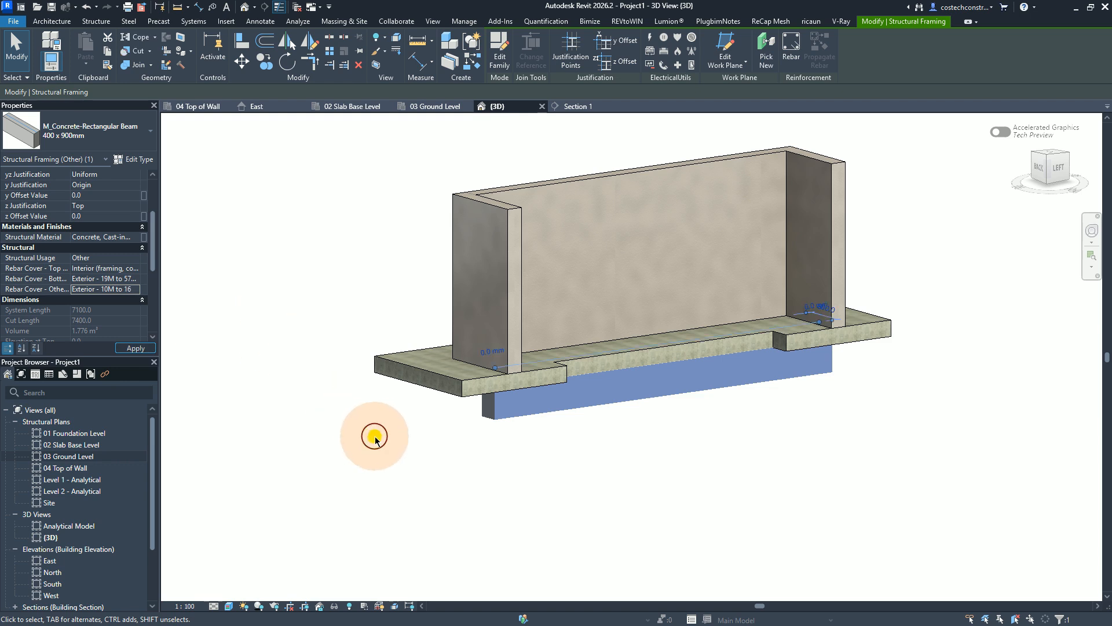
{"action": "left_click", "coordinate": [421, 374]}
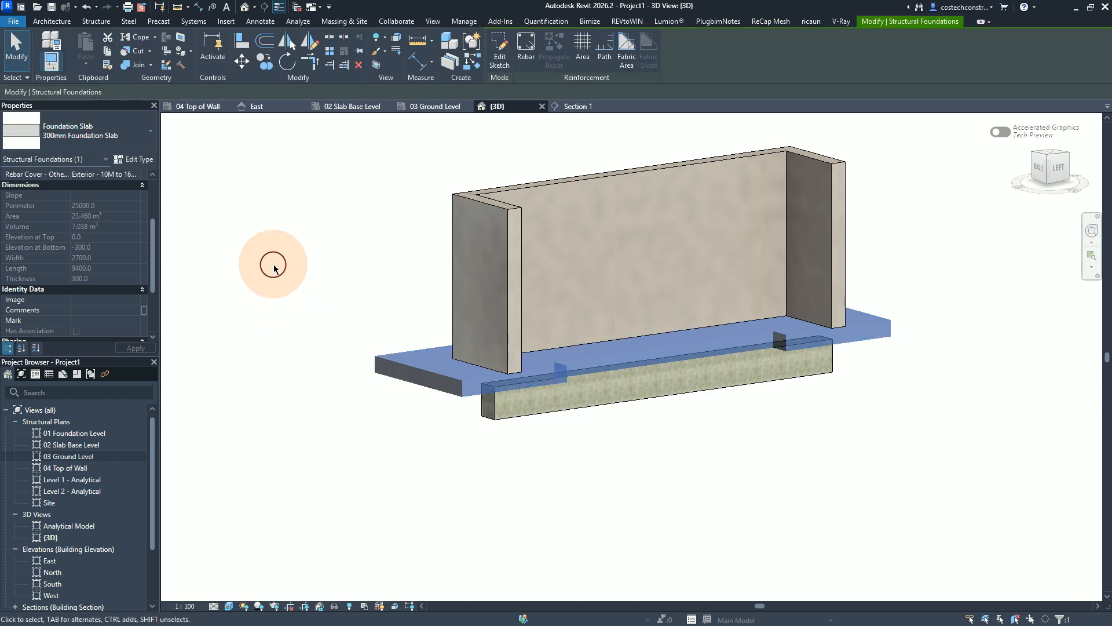
{"action": "scroll", "coordinate": [104, 278], "scroll_direction": "down", "scroll_amount": 3}
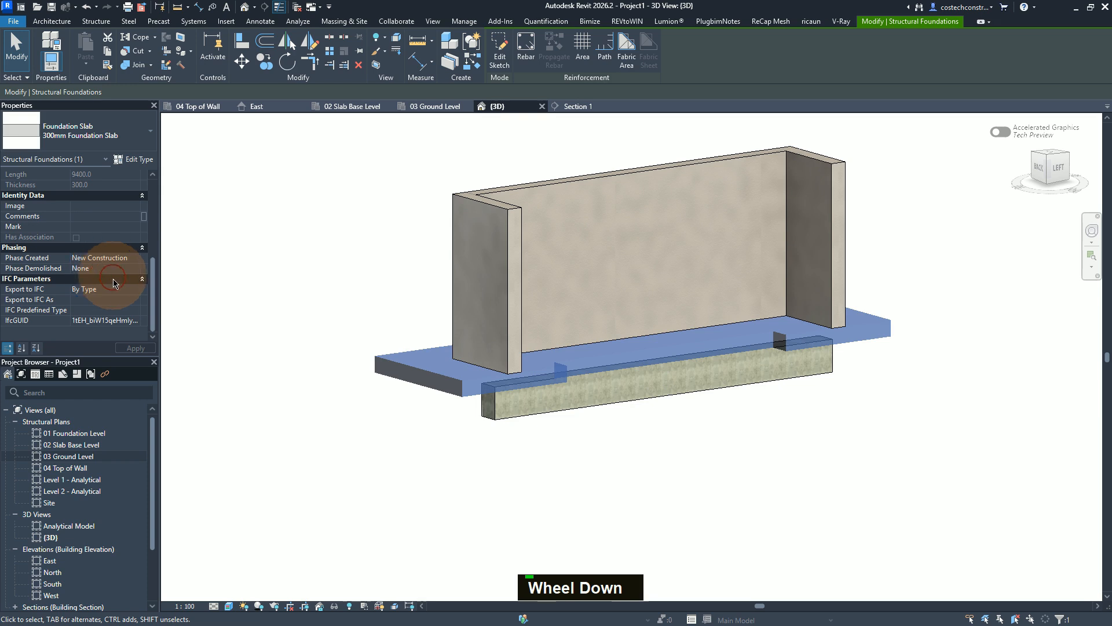
{"action": "scroll", "coordinate": [110, 282], "scroll_direction": "up", "scroll_amount": 5}
{"action": "left_click", "coordinate": [127, 239]}
{"action": "left_click", "coordinate": [138, 238]}
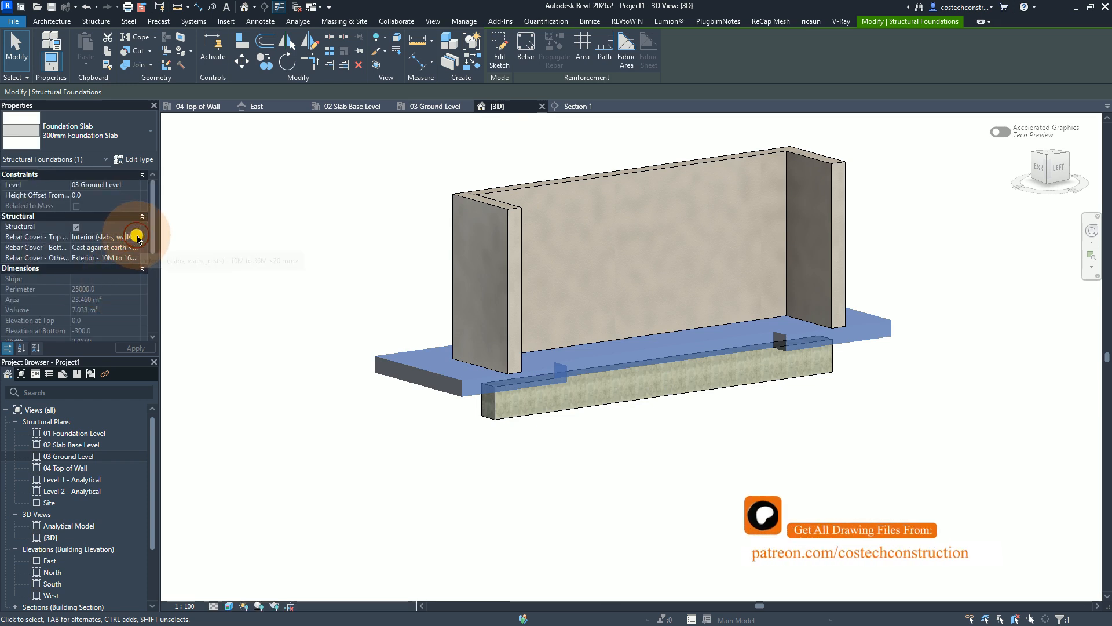
{"action": "left_click", "coordinate": [137, 237]}
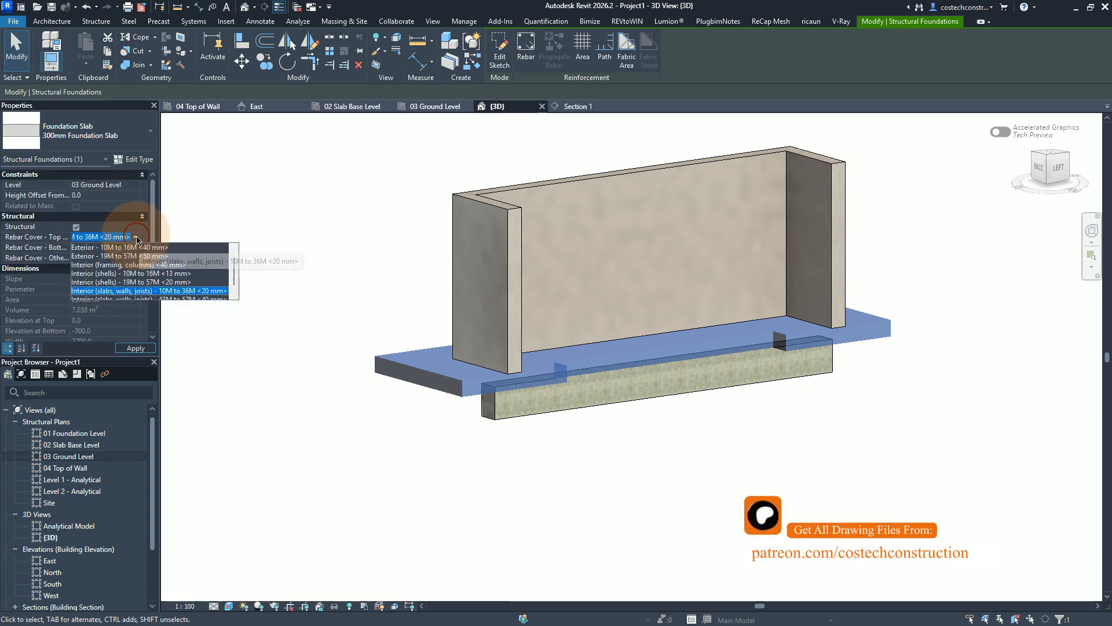
{"action": "left_click", "coordinate": [150, 265]}
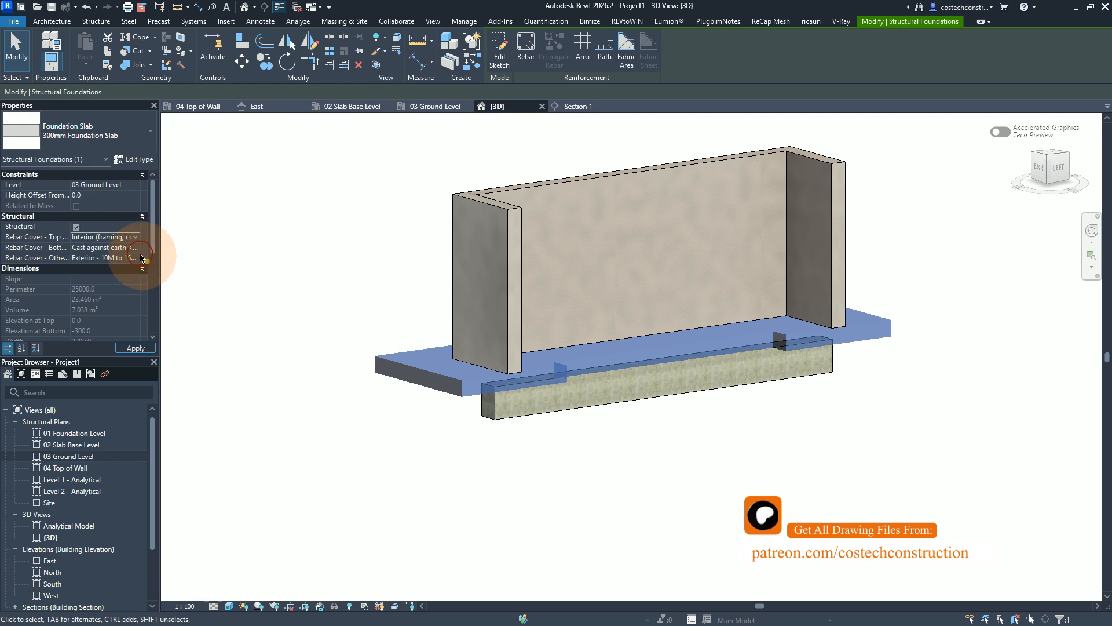
Set the foundation slab's bottom-face cover to Exterior - 19M to 57M <50 mm> and its other faces to Exterior - 10M to 16M <40 mm>
{"action": "left_click", "coordinate": [137, 248]}
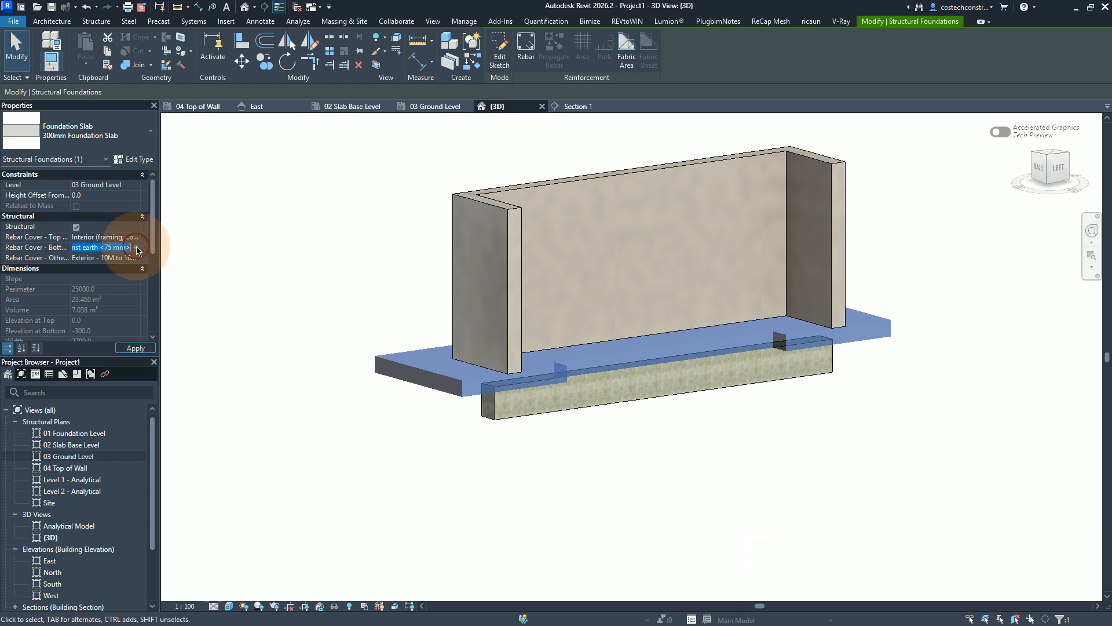
{"action": "left_click", "coordinate": [135, 247]}
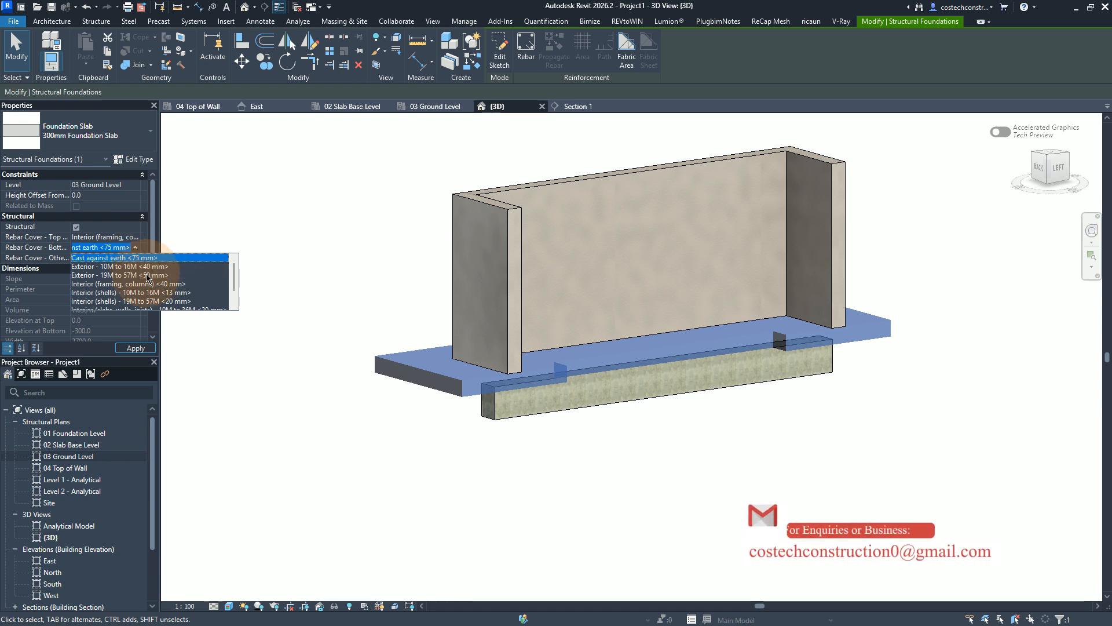
{"action": "left_click", "coordinate": [151, 274]}
{"action": "left_click", "coordinate": [145, 250]}
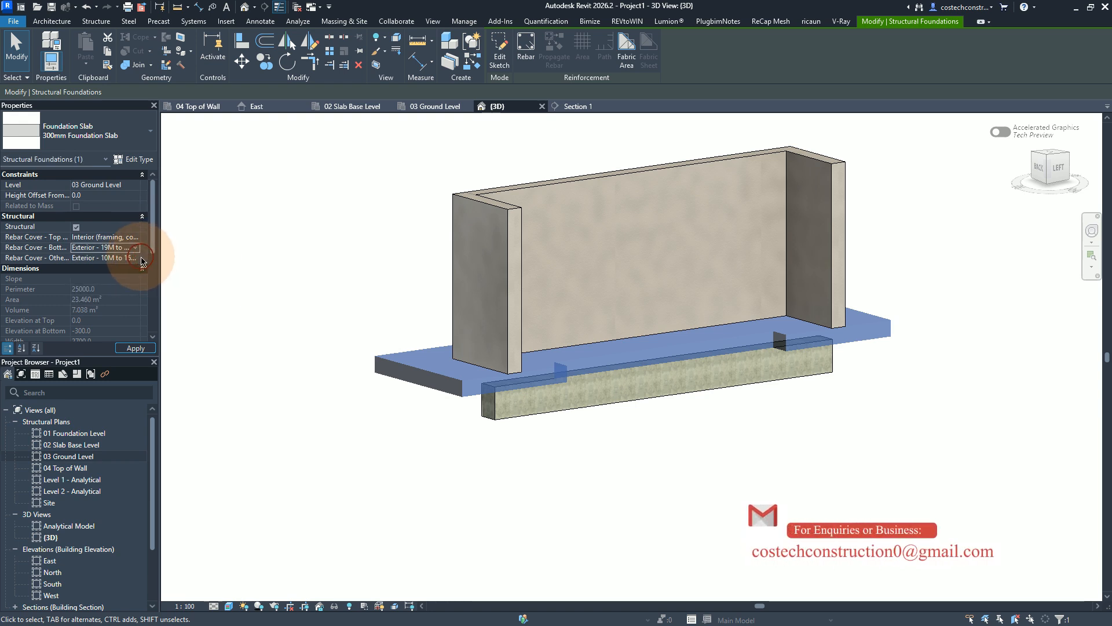
{"action": "left_click", "coordinate": [135, 257]}
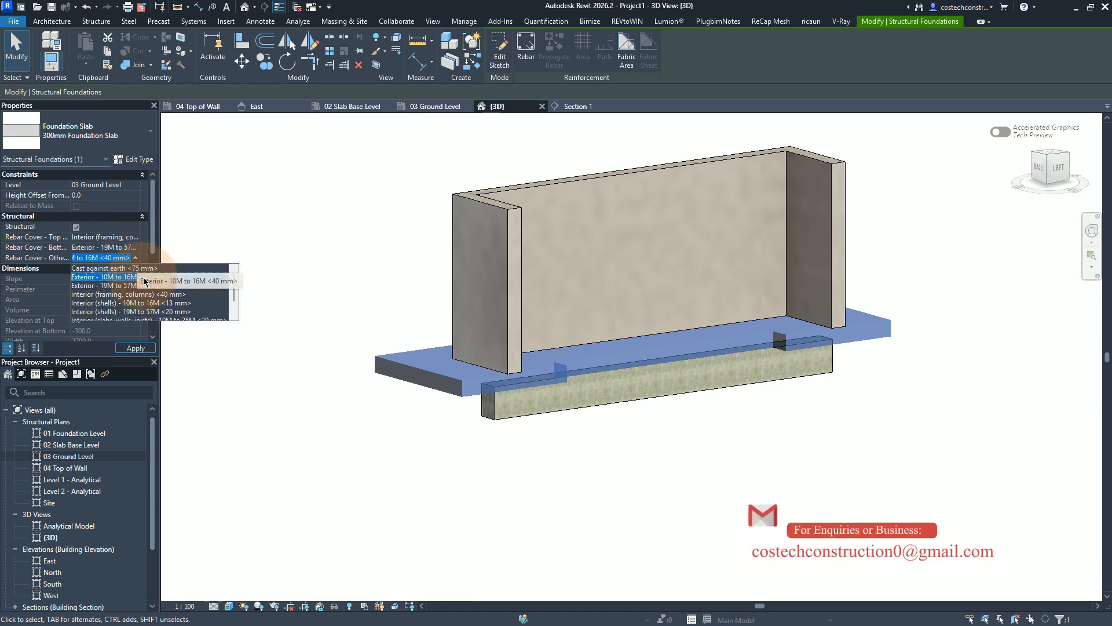
{"action": "left_click", "coordinate": [141, 274]}
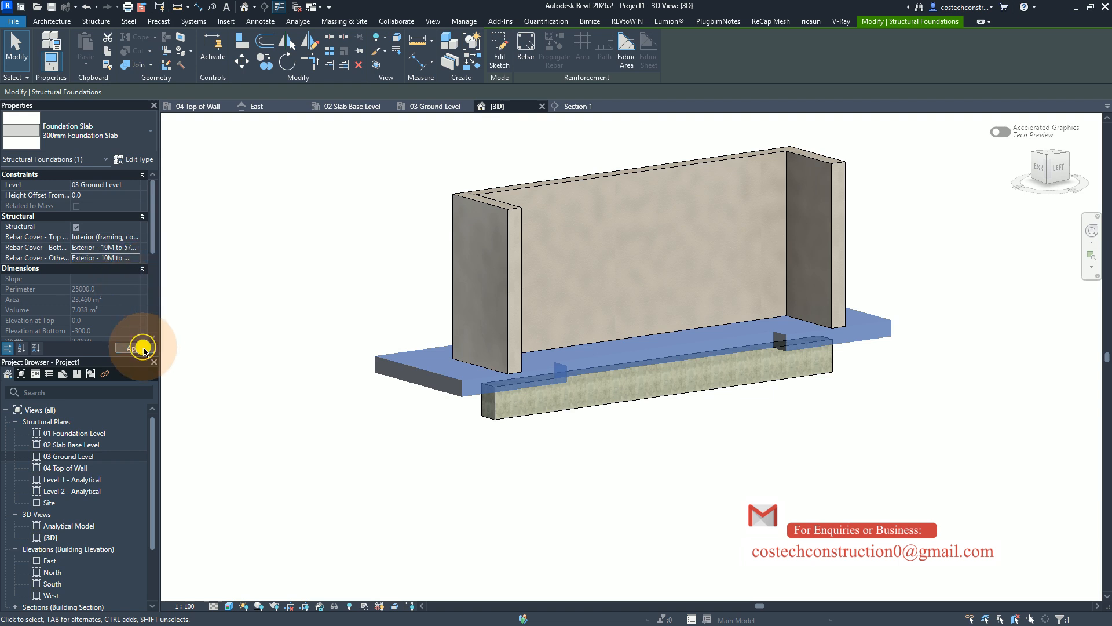
{"action": "left_click", "coordinate": [357, 415]}
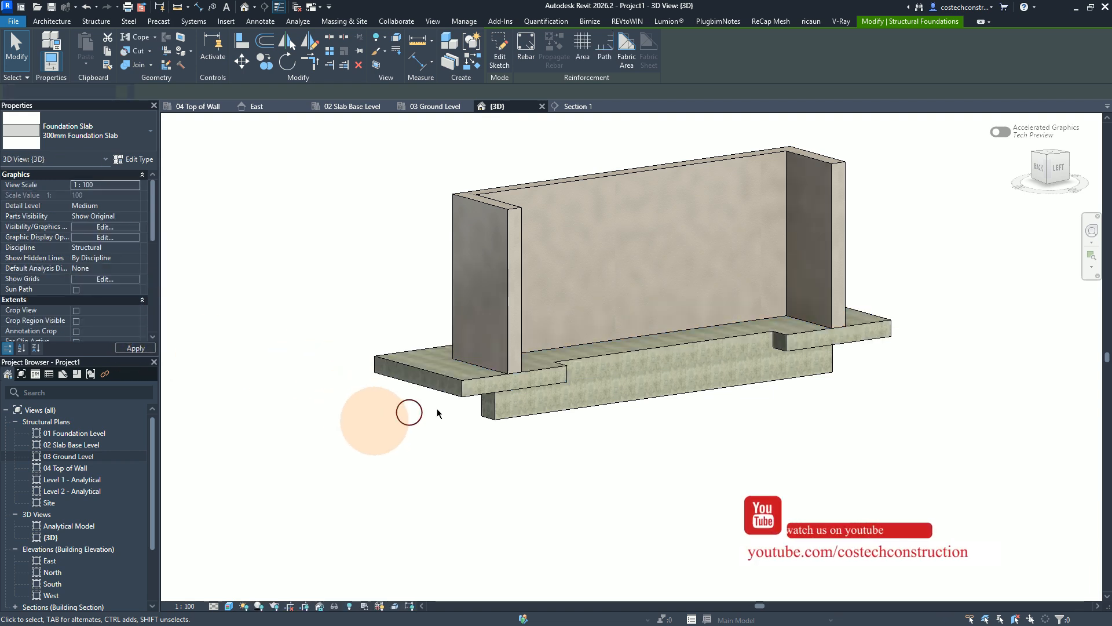
Set the exterior, interior and other-face rebar covers of all three 300mm concrete retaining walls to Exterior - 19M to 57M <50 mm>
{"action": "left_click_drag", "start_coordinate": [901, 212], "coordinate": [409, 157]}
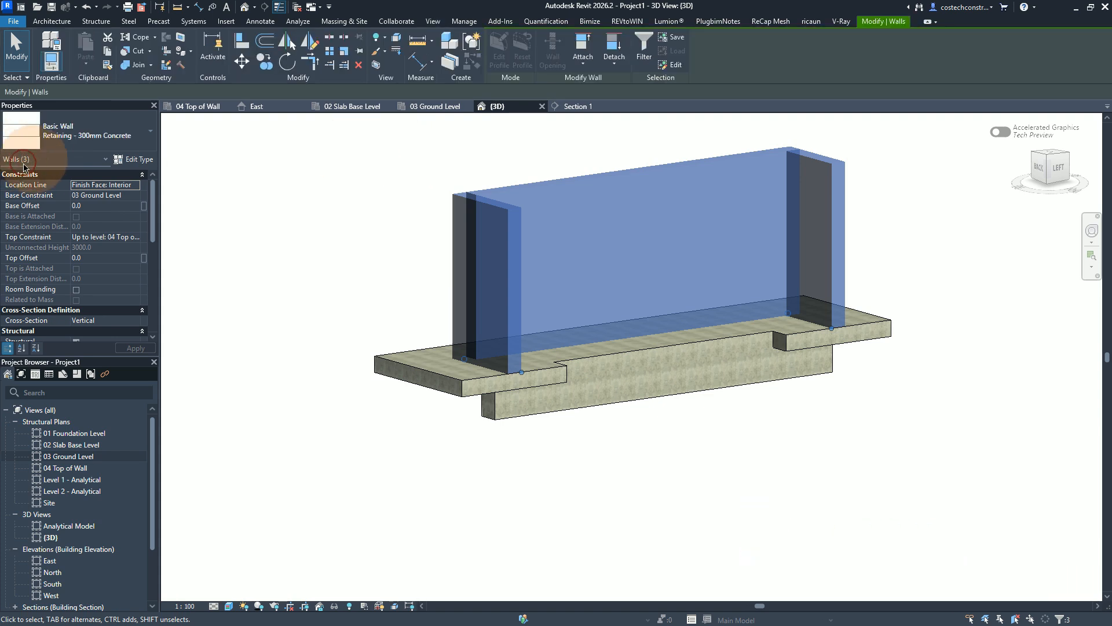
{"action": "scroll", "coordinate": [43, 274], "scroll_direction": "down", "scroll_amount": 3}
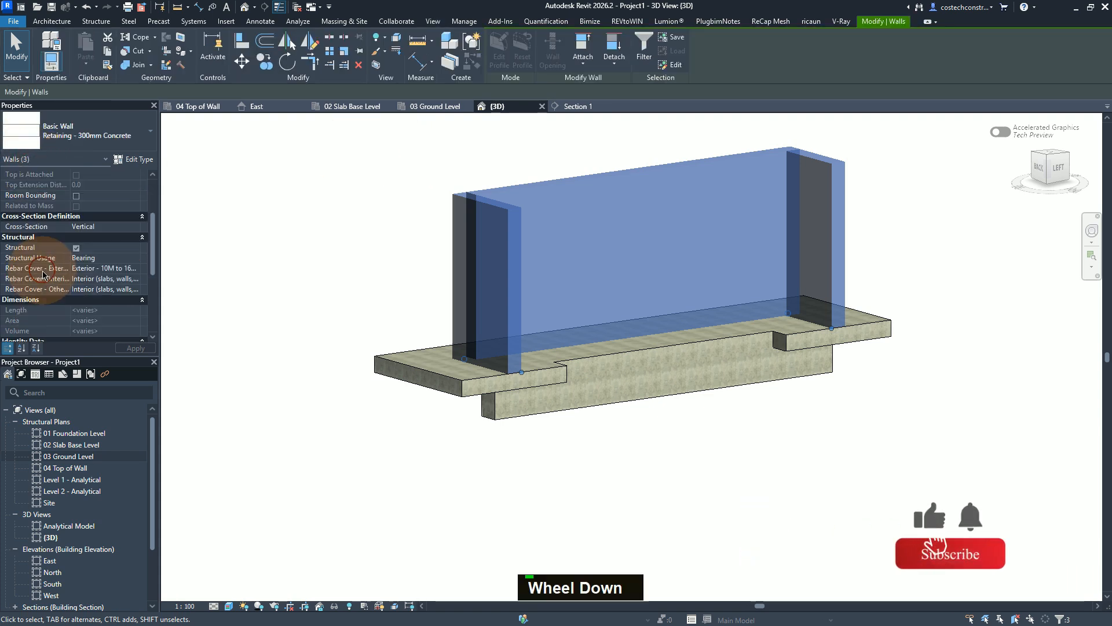
{"action": "left_click", "coordinate": [135, 269]}
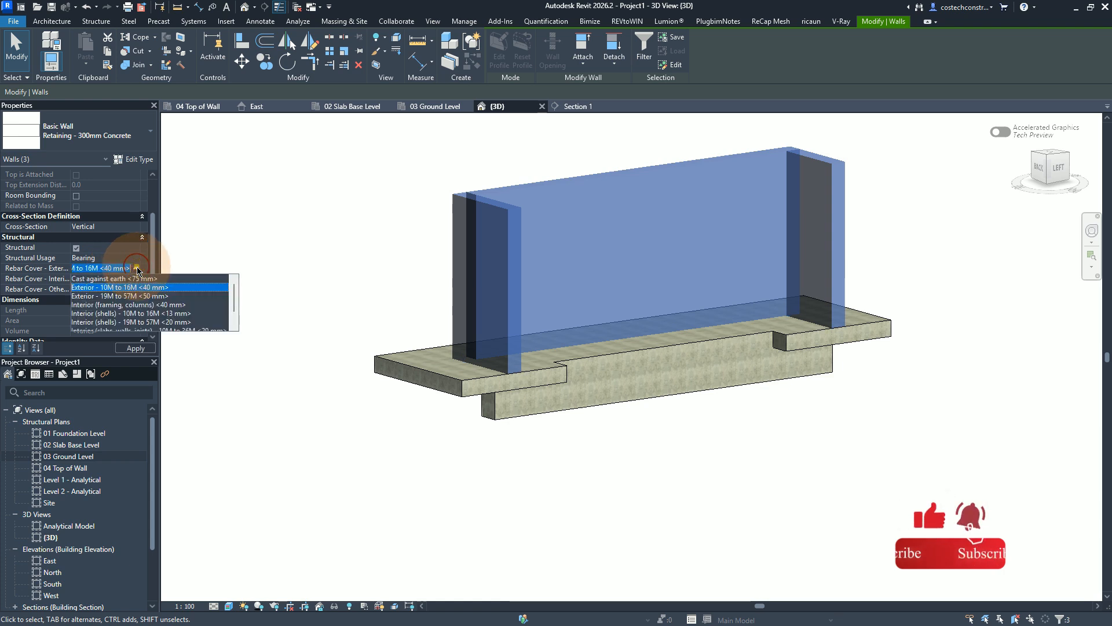
{"action": "left_click", "coordinate": [142, 295]}
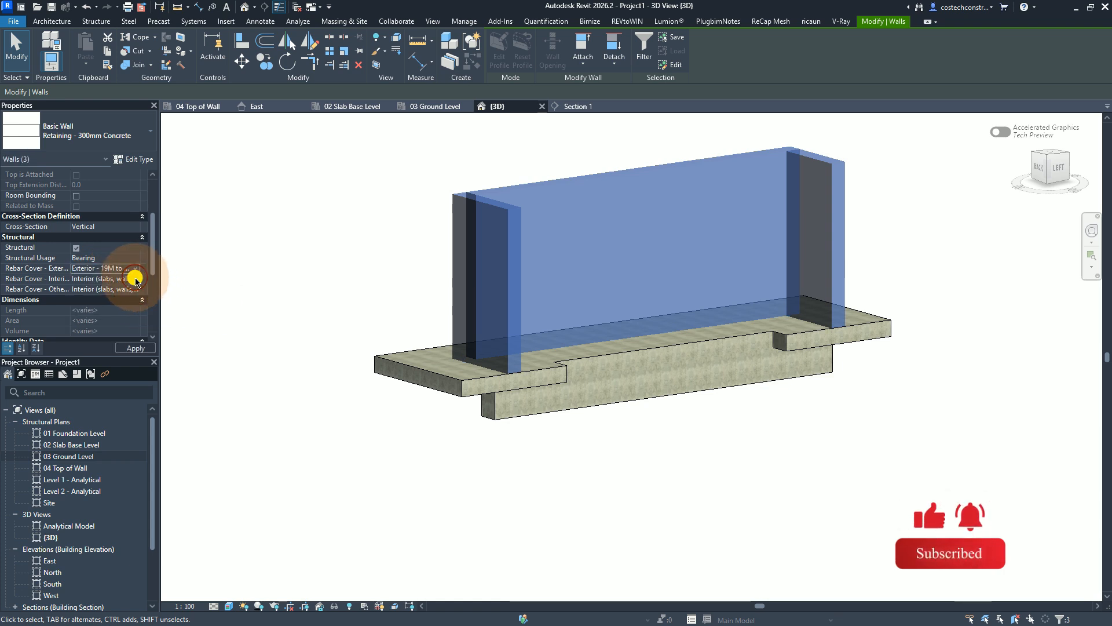
{"action": "left_click", "coordinate": [137, 282]}
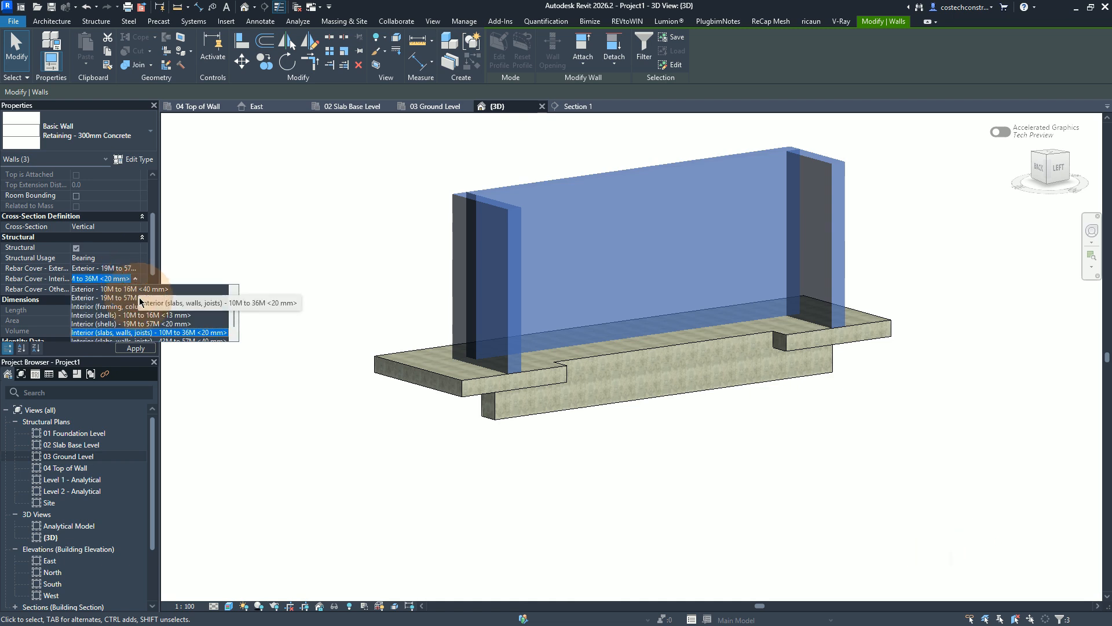
{"action": "left_click", "coordinate": [139, 297]}
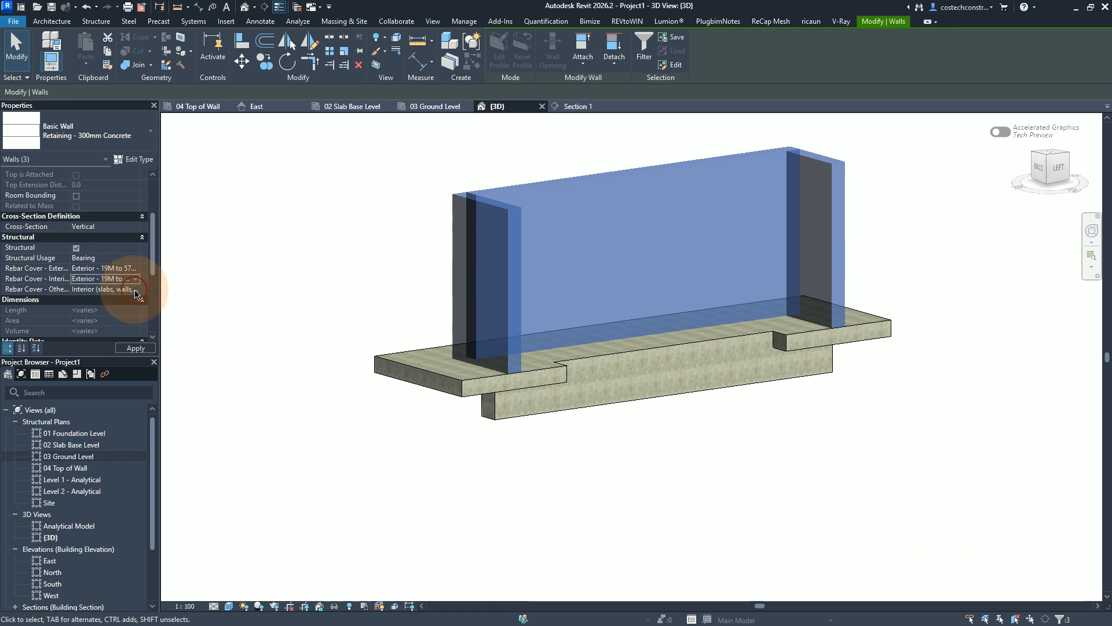
{"action": "left_click", "coordinate": [137, 293]}
{"action": "left_click", "coordinate": [136, 289]}
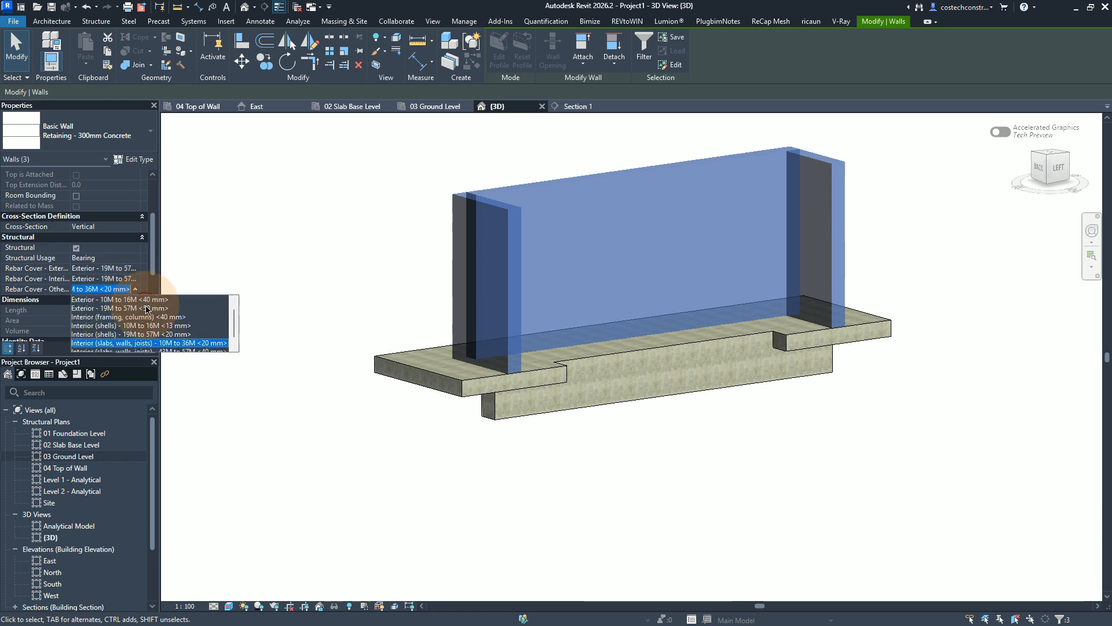
{"action": "left_click", "coordinate": [145, 307]}
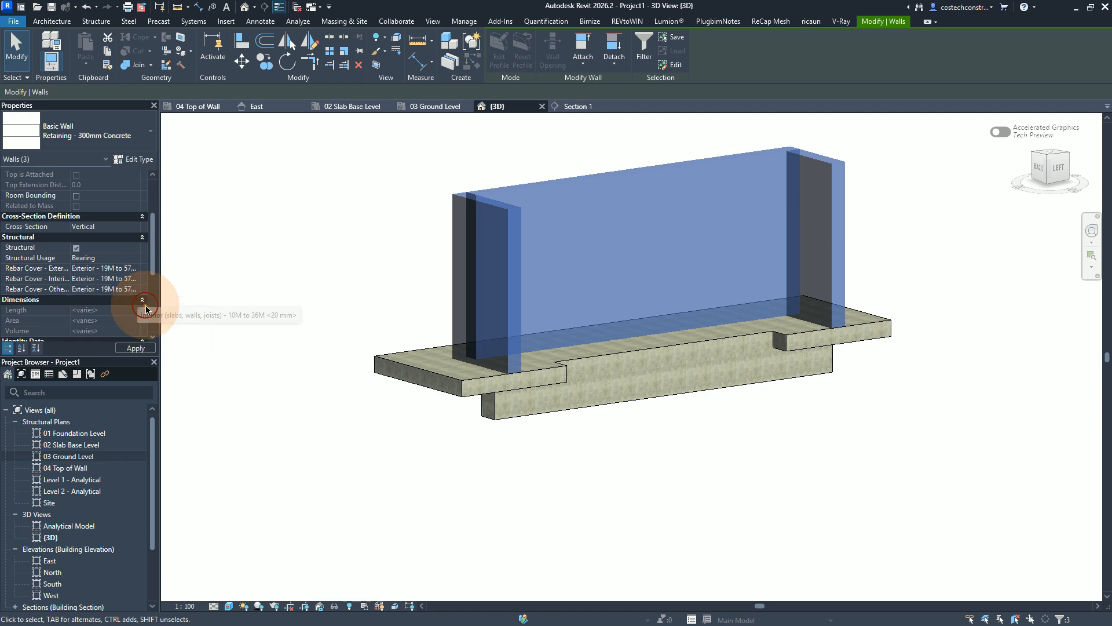
{"action": "left_click", "coordinate": [138, 347]}
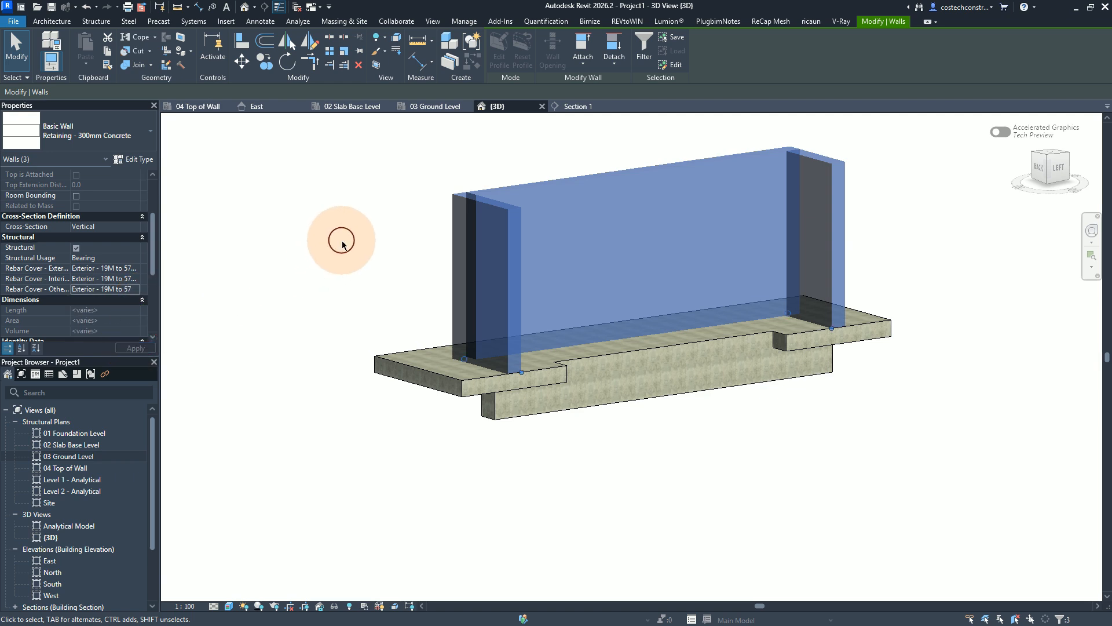
{"action": "left_click", "coordinate": [342, 240]}
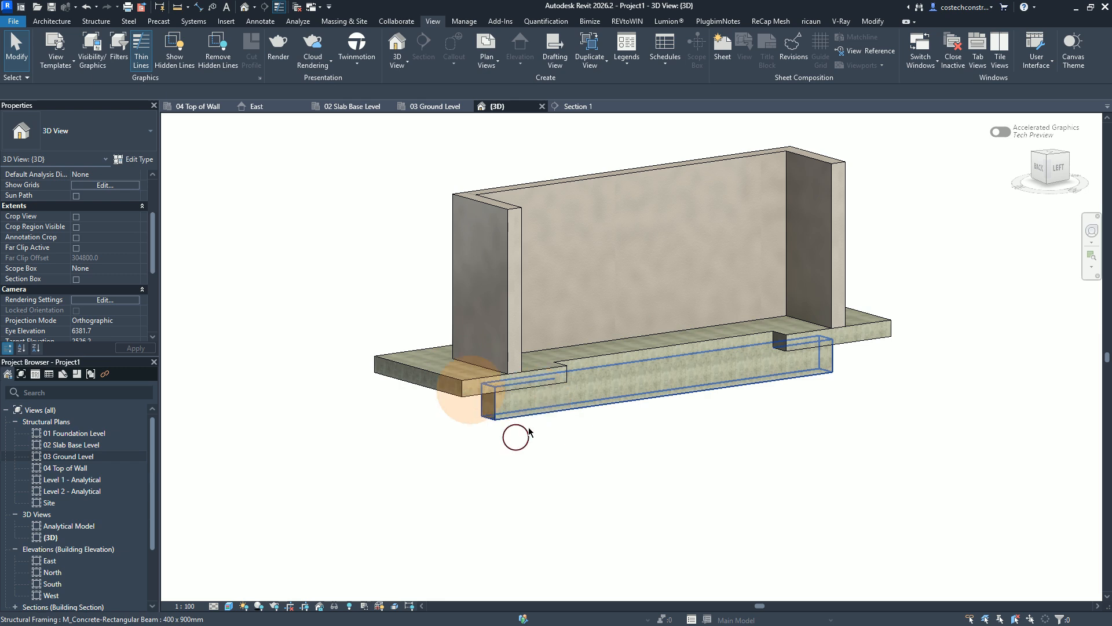
Open the 03 Ground Level plan and examine Section 7-7 and the base slab's bar labels on the reference drawing image
{"action": "left_click", "coordinate": [435, 107]}
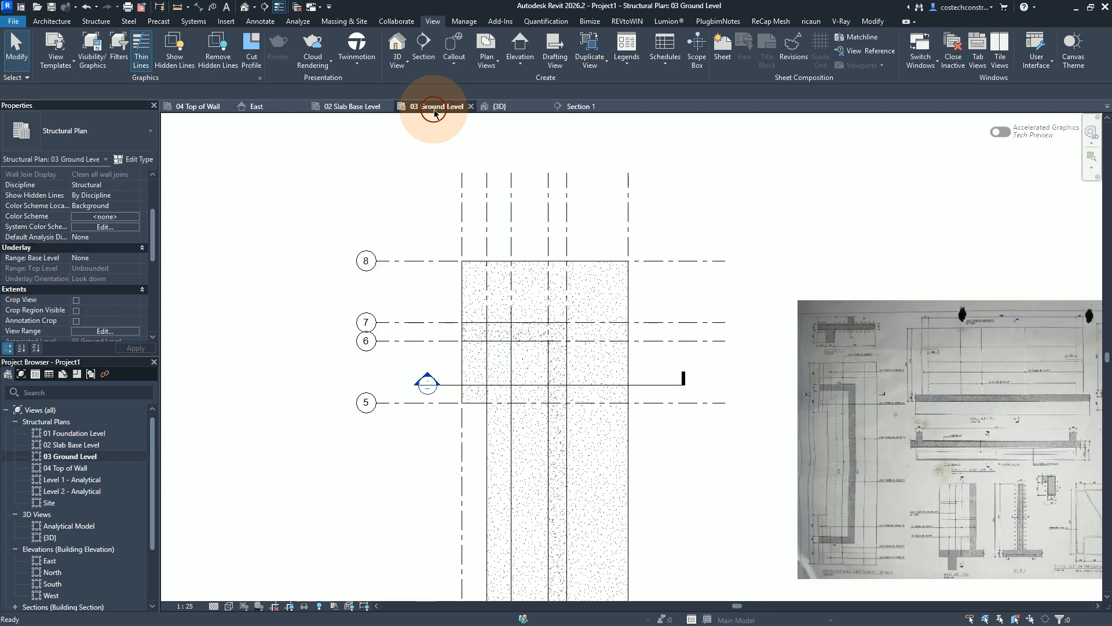
{"action": "scroll", "coordinate": [712, 345], "scroll_direction": "down", "scroll_amount": 3}
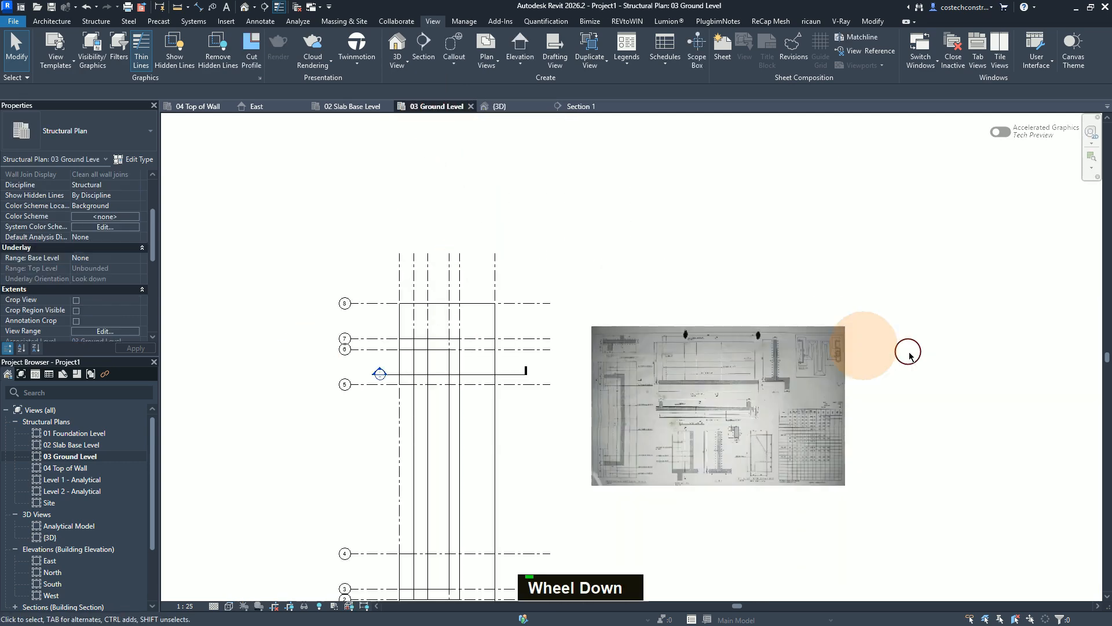
{"action": "scroll", "coordinate": [702, 359], "scroll_direction": "up", "scroll_amount": 4}
{"action": "scroll", "coordinate": [556, 365], "scroll_direction": "up", "scroll_amount": 2}
{"action": "scroll", "coordinate": [558, 367], "scroll_direction": "down", "scroll_amount": 1}
{"action": "scroll", "coordinate": [558, 373], "scroll_direction": "up", "scroll_amount": 3}
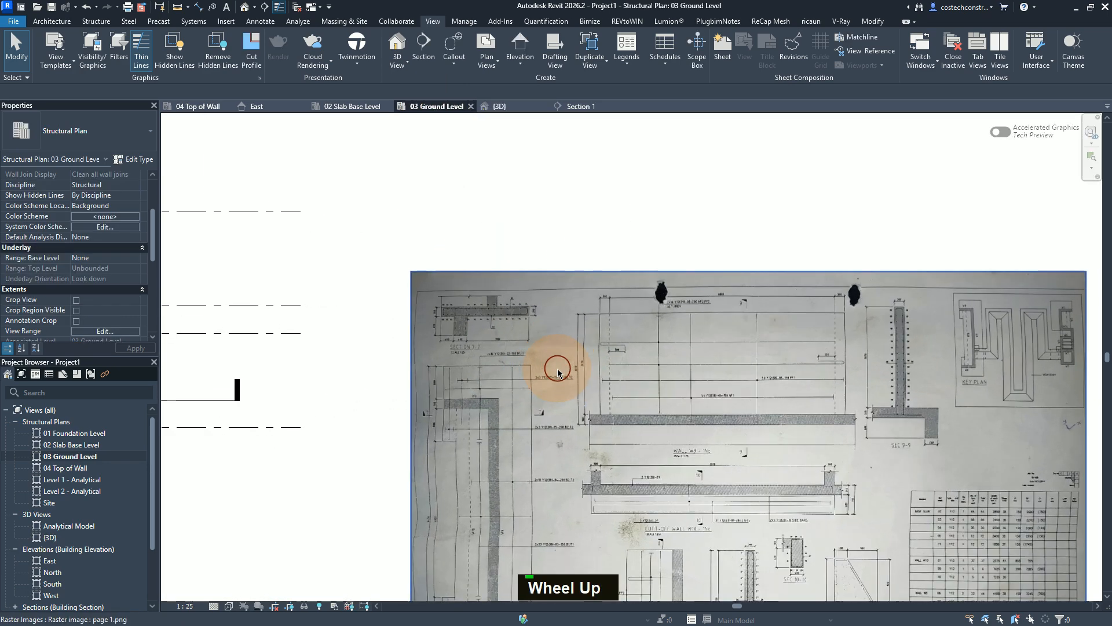
{"action": "scroll", "coordinate": [548, 366], "scroll_direction": "down", "scroll_amount": 2}
{"action": "scroll", "coordinate": [546, 368], "scroll_direction": "up", "scroll_amount": 3}
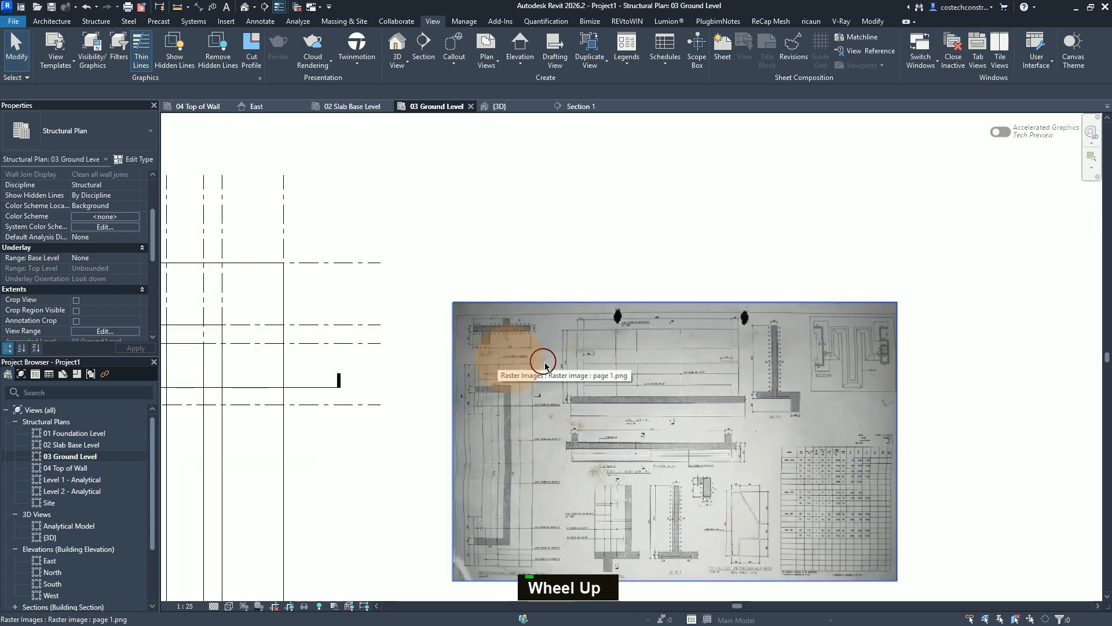
{"action": "scroll", "coordinate": [460, 376], "scroll_direction": "up", "scroll_amount": 2}
{"action": "scroll", "coordinate": [499, 378], "scroll_direction": "down", "scroll_amount": 1}
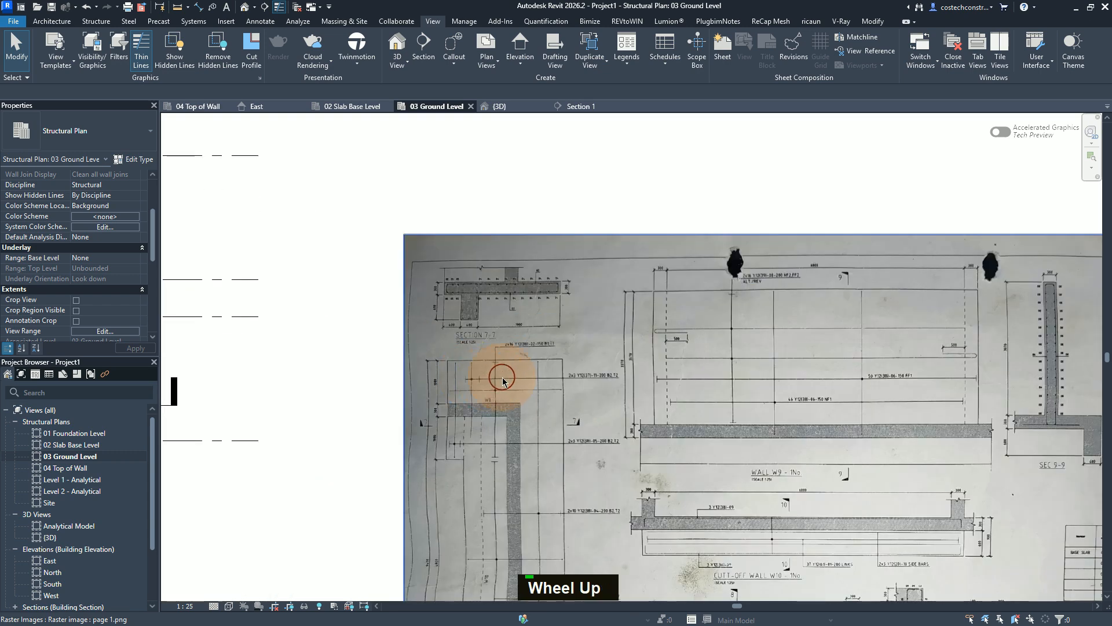
{"action": "scroll", "coordinate": [497, 375], "scroll_direction": "up", "scroll_amount": 4}
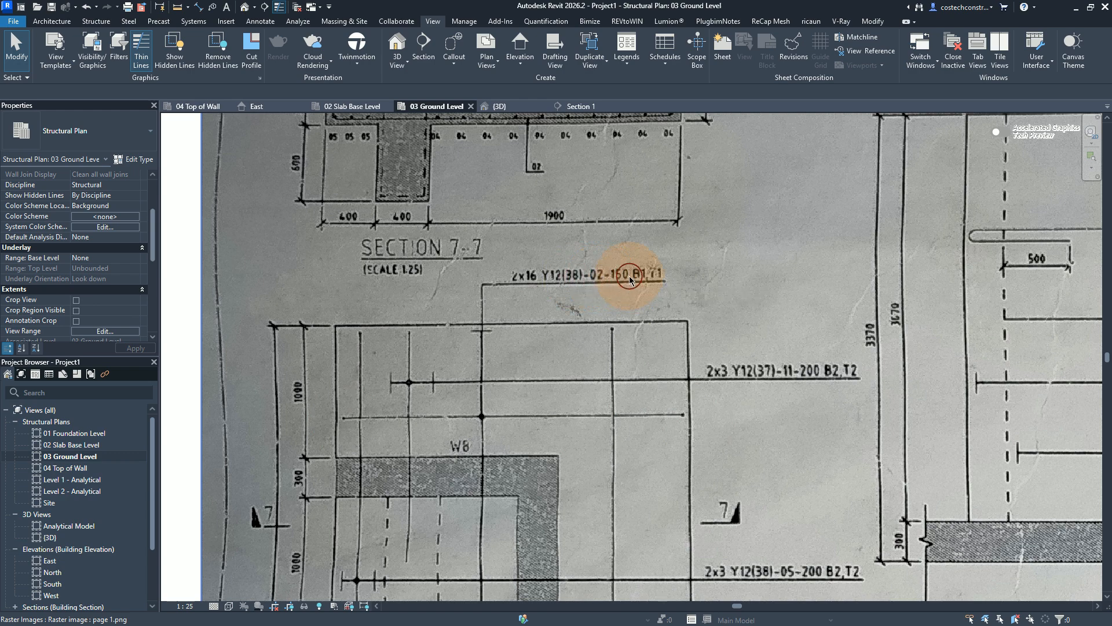
{"action": "scroll", "coordinate": [556, 357], "scroll_direction": "down", "scroll_amount": 2}
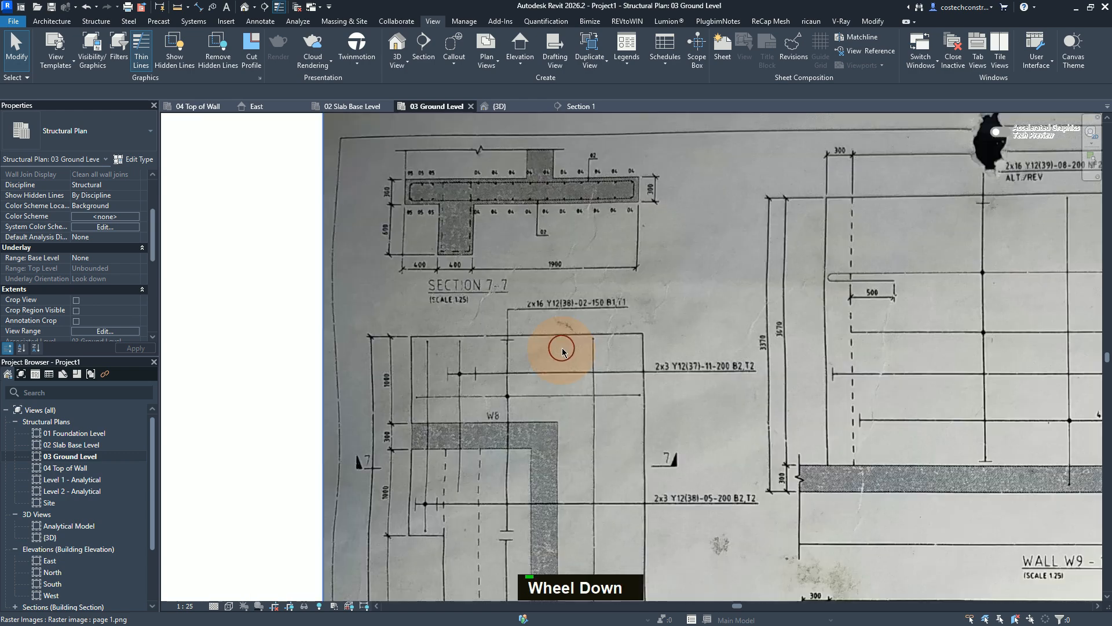
Start placing rebar in Section 1, accept the rebar shape definitions that include hooks, and browse the available shapes
{"action": "left_click", "coordinate": [585, 107]}
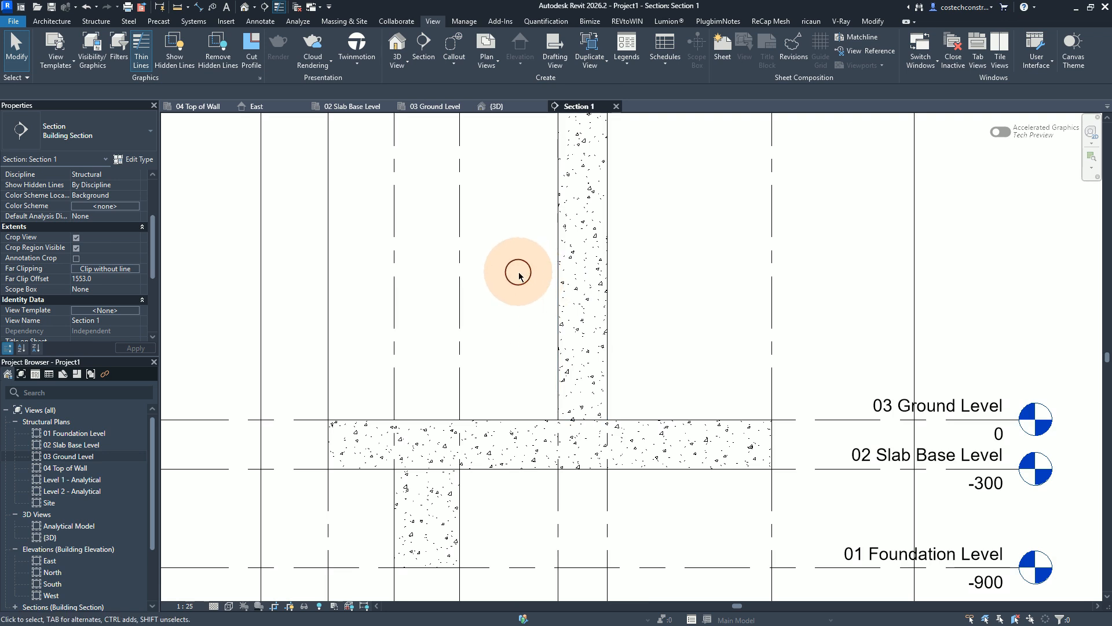
{"action": "left_click", "coordinate": [98, 22]}
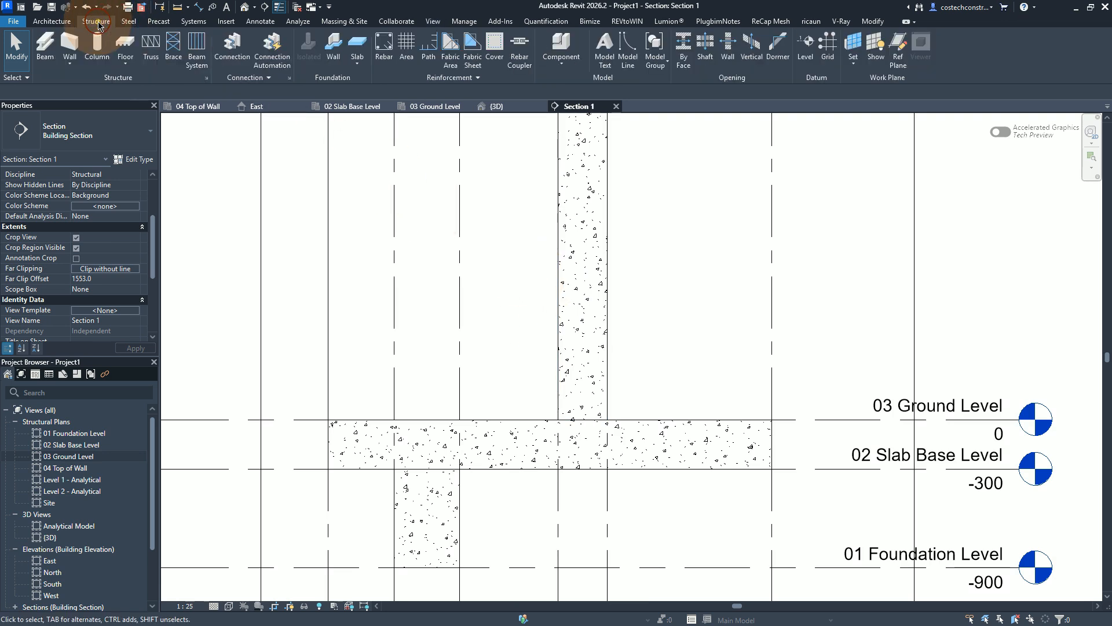
{"action": "left_click", "coordinate": [388, 52]}
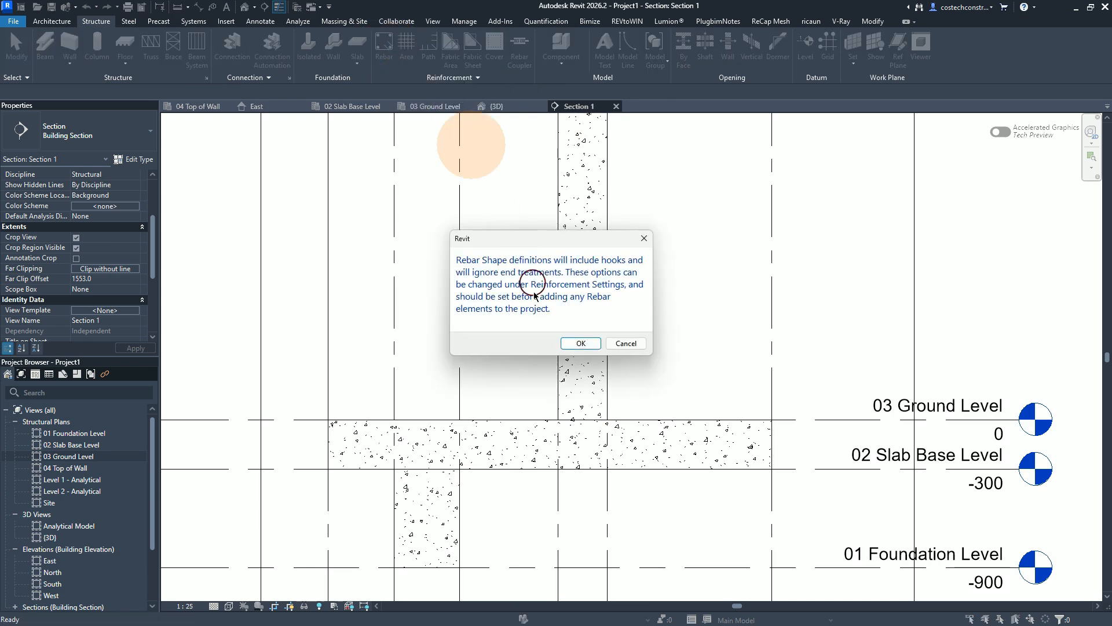
{"action": "left_click", "coordinate": [580, 343]}
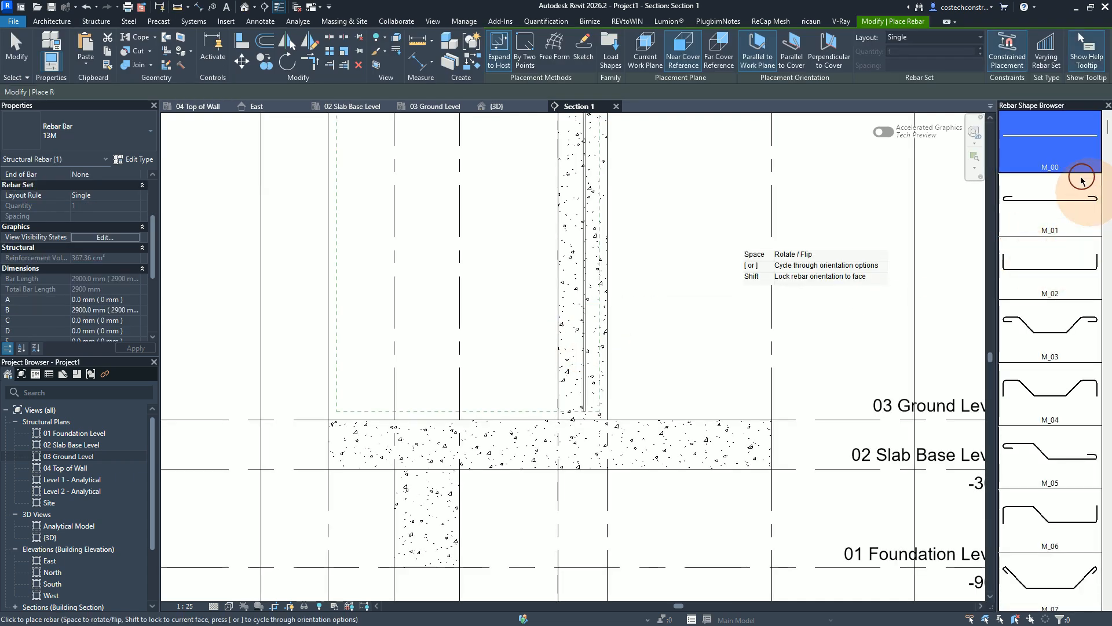
{"action": "left_click", "coordinate": [1036, 97]}
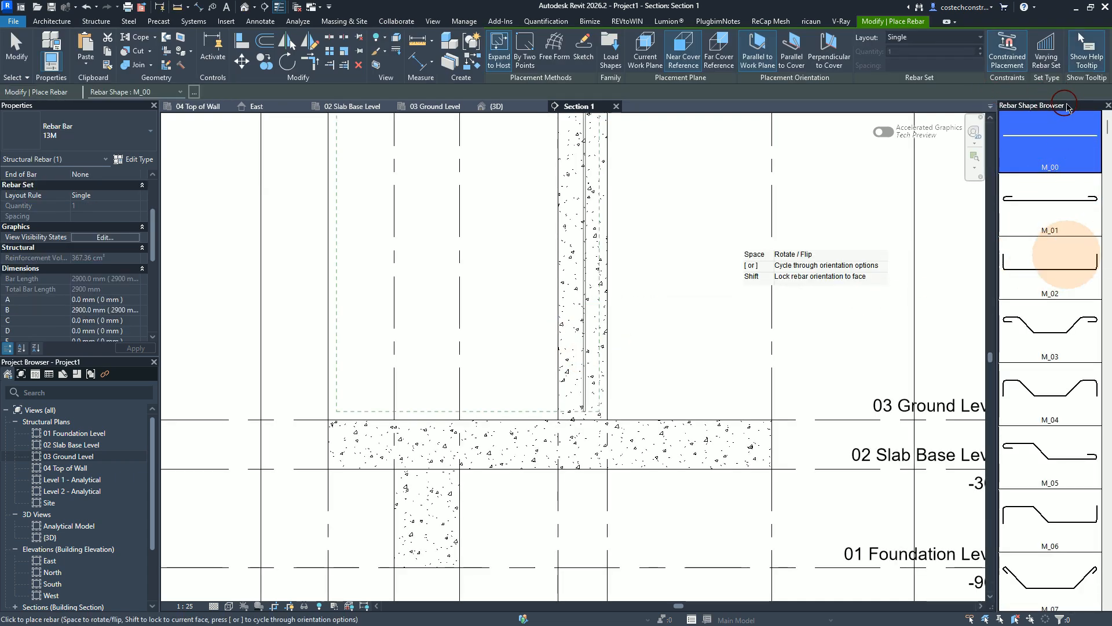
{"action": "left_click", "coordinate": [1107, 119]}
{"action": "left_click_drag", "start_coordinate": [1105, 131], "coordinate": [1107, 490]}
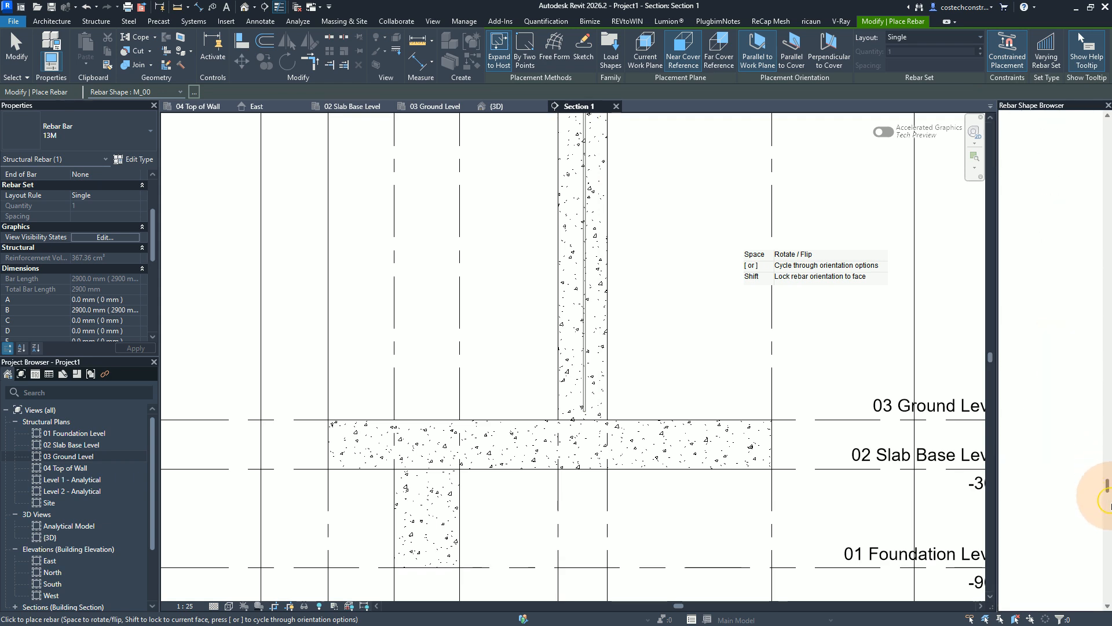
{"action": "left_click_drag", "start_coordinate": [1107, 533], "coordinate": [1107, 588]}
{"action": "left_click", "coordinate": [465, 125]}
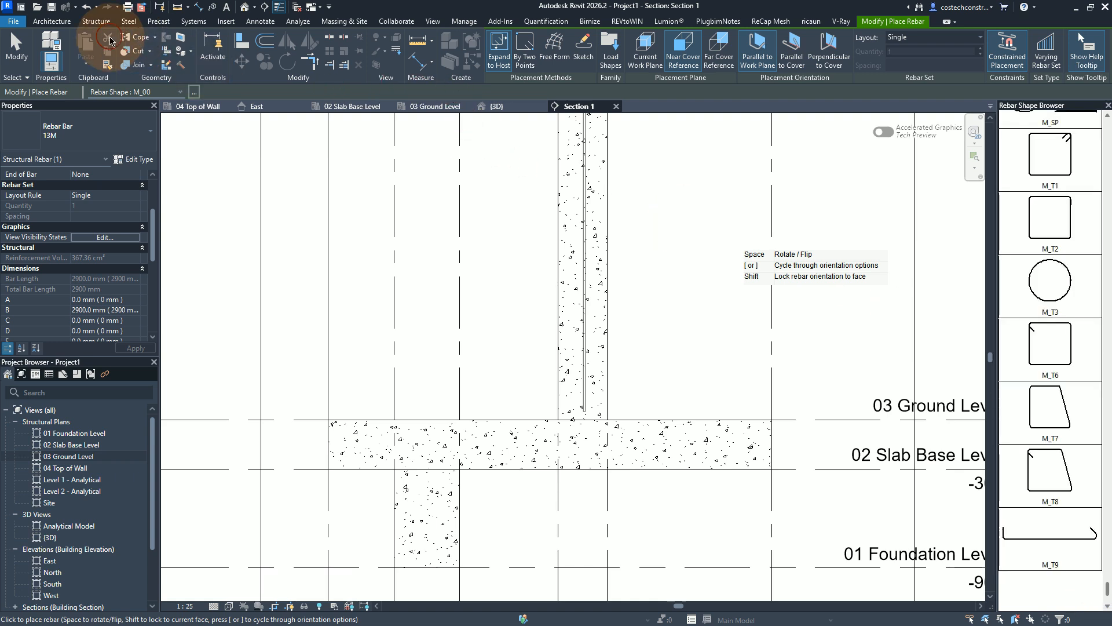
Load all the rebar shape families from the BS RVT REBAR SHAPES RFA folder within INTAKE STRUCTURE REINFORCEMENT DESIGN
{"action": "left_click", "coordinate": [226, 21]}
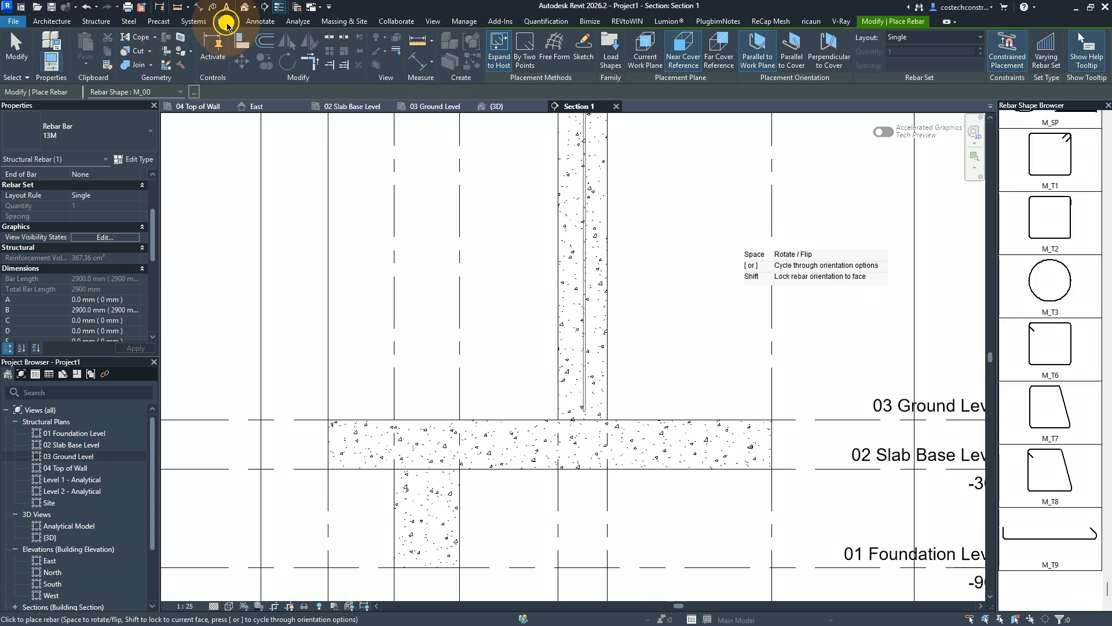
{"action": "left_click", "coordinate": [474, 55]}
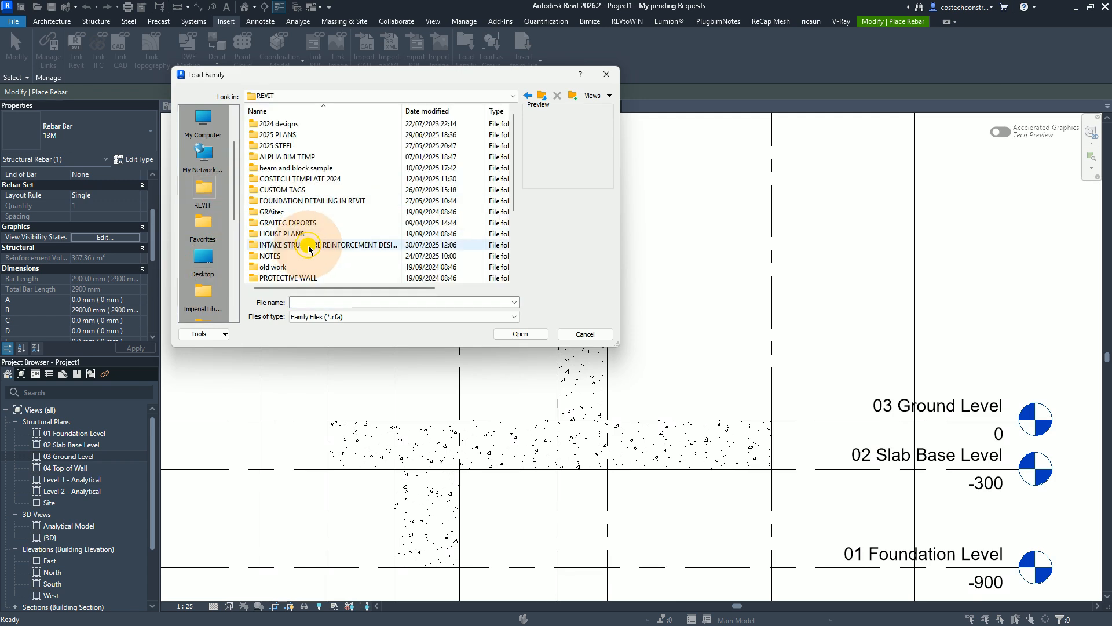
{"action": "double_click", "coordinate": [309, 246]}
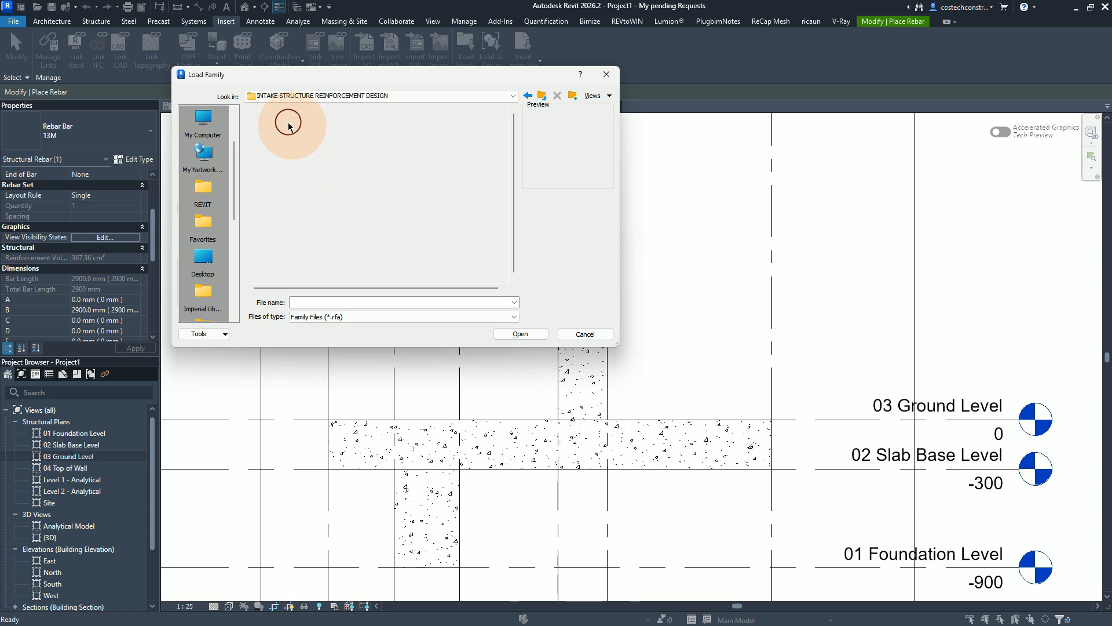
{"action": "left_click", "coordinate": [288, 125]}
{"action": "double_click", "coordinate": [287, 124]}
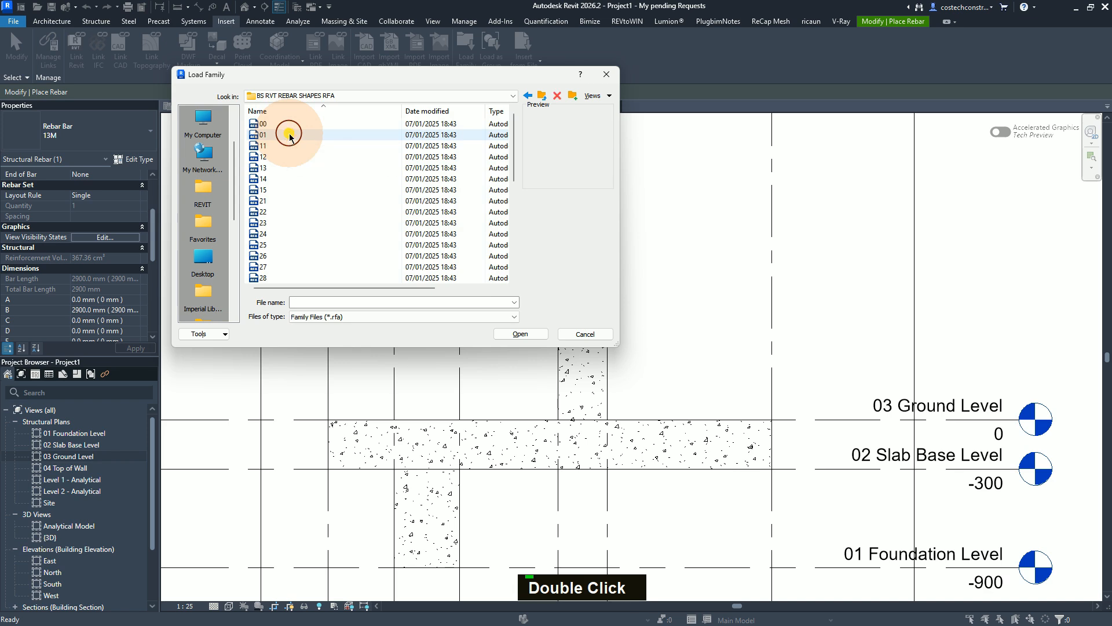
{"action": "left_click", "coordinate": [290, 136]}
{"action": "key", "text": "ctrl+a"}
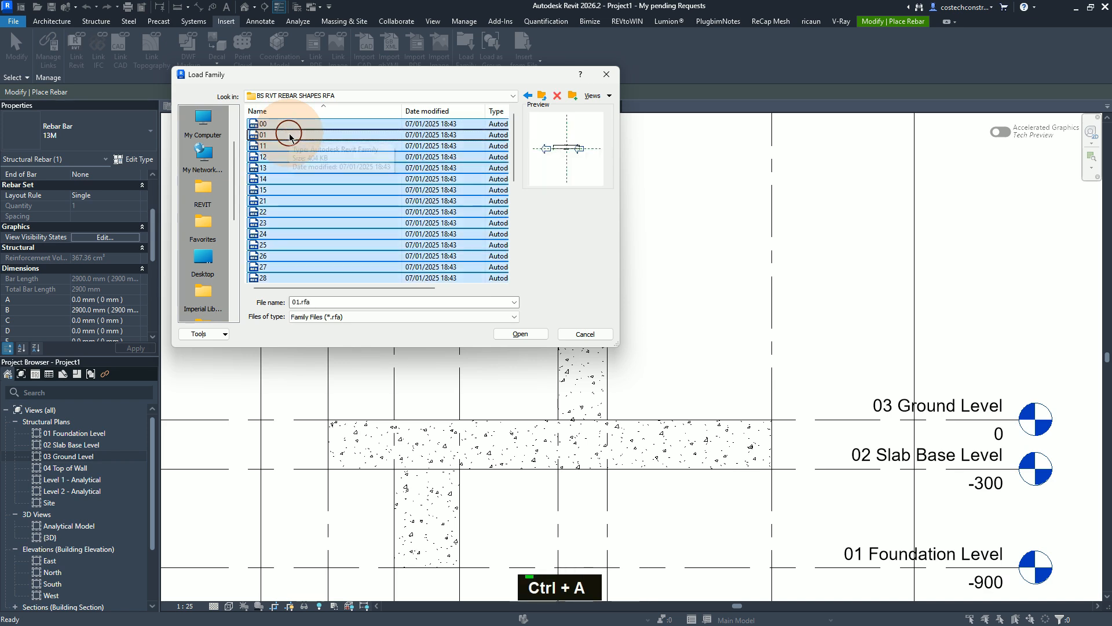
{"action": "left_click", "coordinate": [531, 336]}
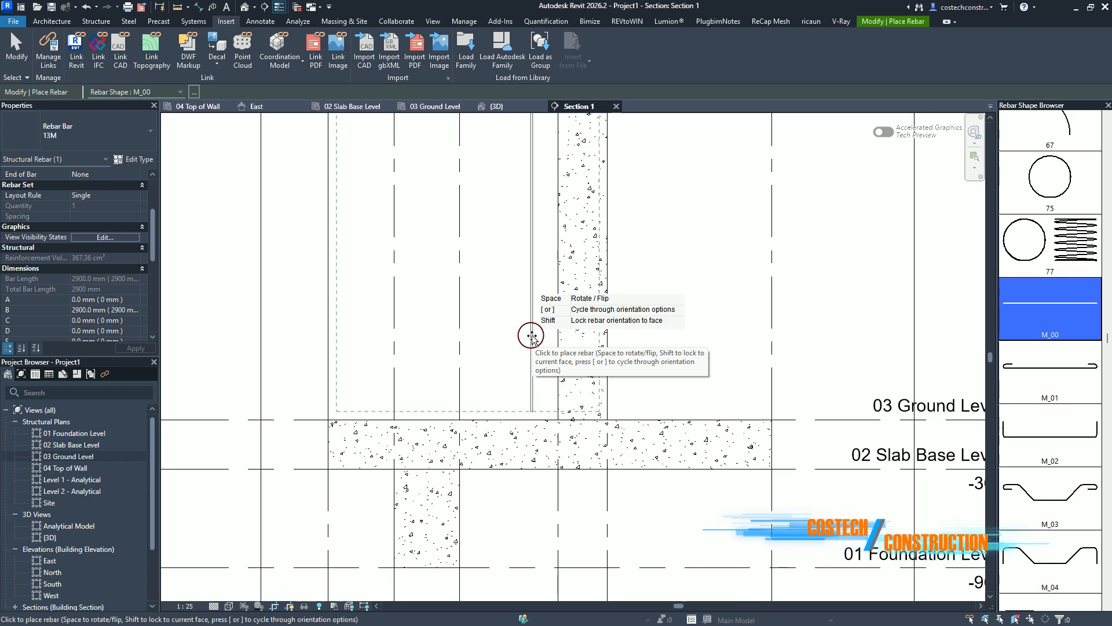
Find the newly loaded BS shapes and choose rebar shape 21 for the bars being placed
{"action": "left_click", "coordinate": [545, 339]}
{"action": "left_click", "coordinate": [1095, 334]}
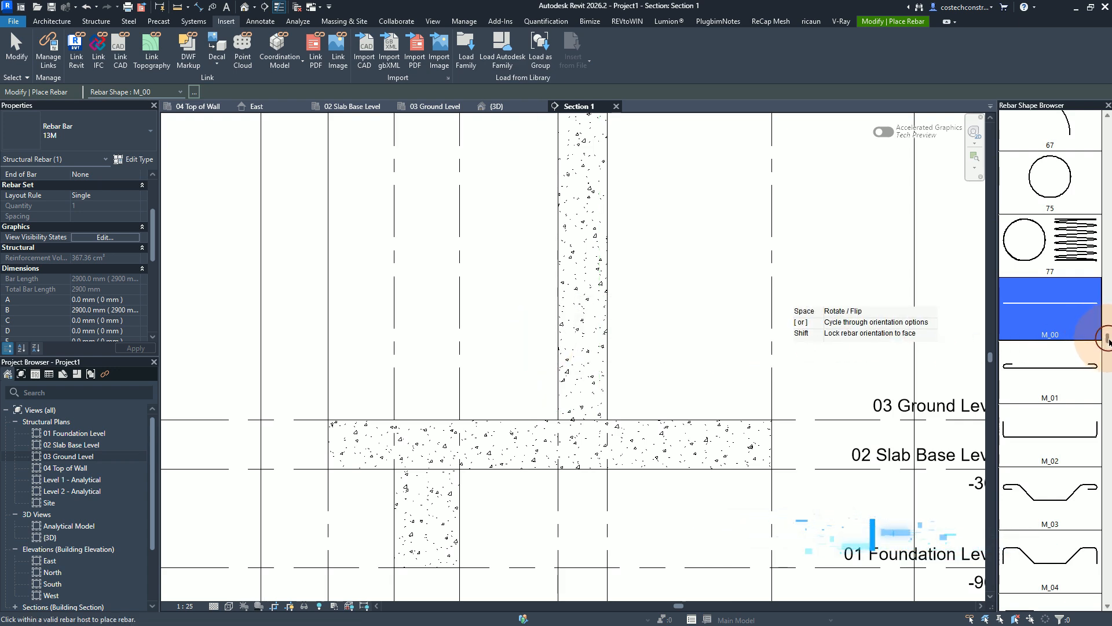
{"action": "left_click_drag", "start_coordinate": [1107, 340], "coordinate": [1095, 112]}
{"action": "left_click", "coordinate": [1047, 144]}
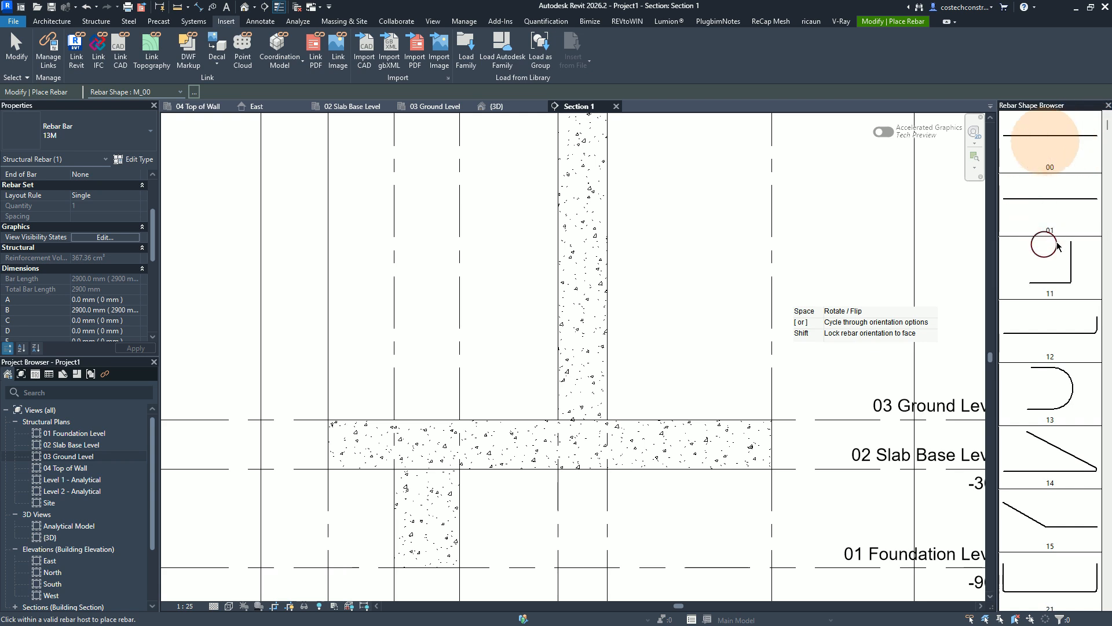
{"action": "scroll", "coordinate": [1041, 270], "scroll_direction": "down", "scroll_amount": 3}
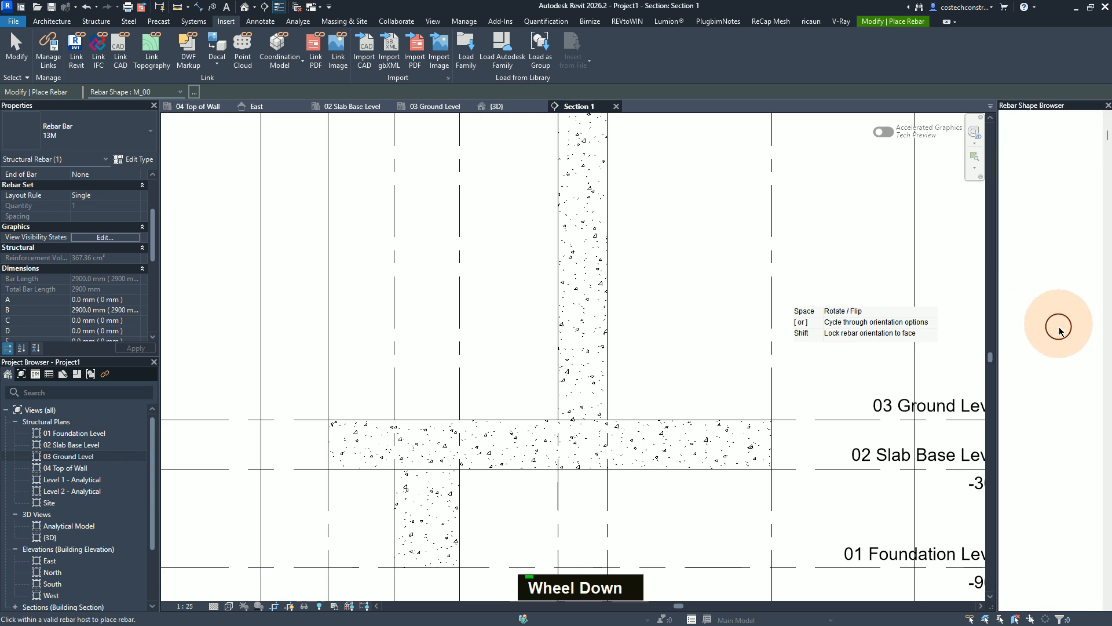
{"action": "scroll", "coordinate": [1060, 331], "scroll_direction": "down", "scroll_amount": 3}
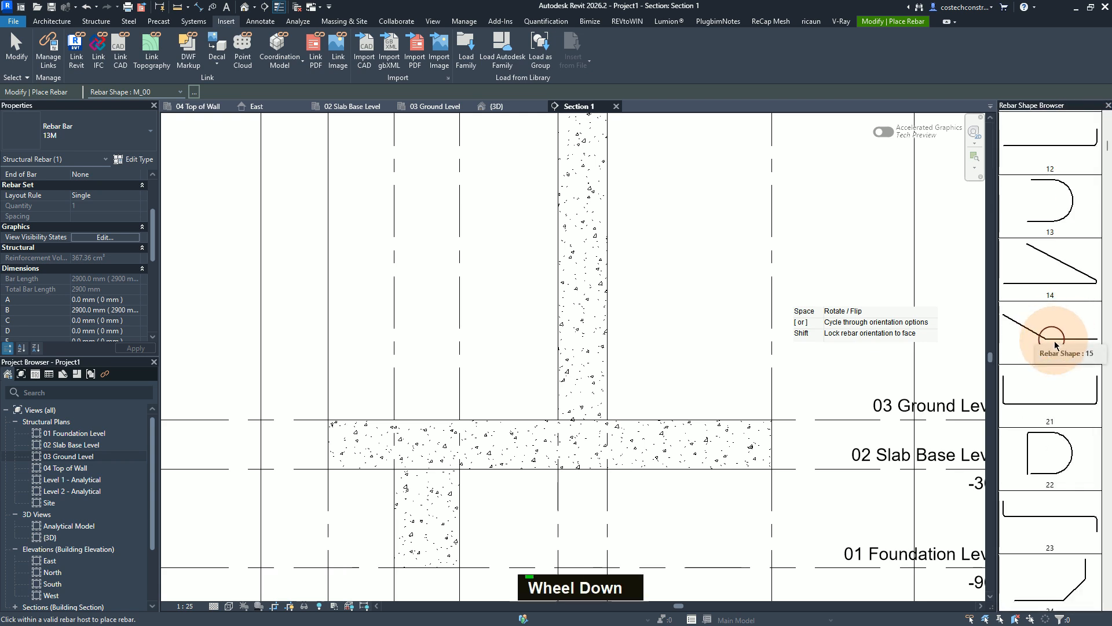
{"action": "left_click", "coordinate": [1049, 400]}
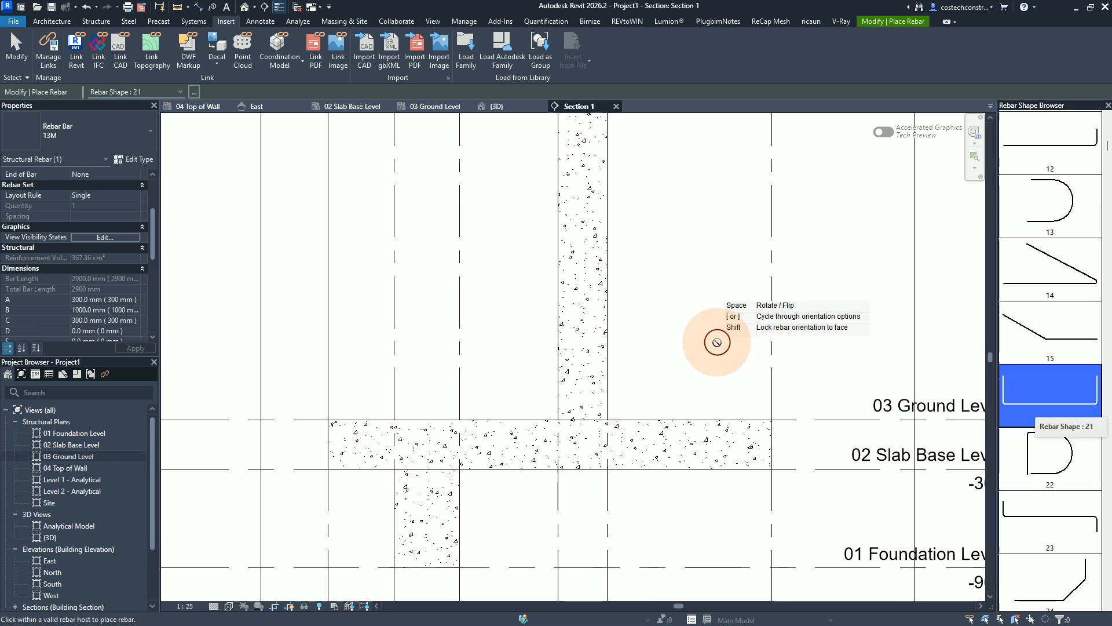
Place two 13M shape 21 bars in the base slab on the current work plane, parallel to it, one along the bottom and one flipped along the top
{"action": "left_click", "coordinate": [893, 24]}
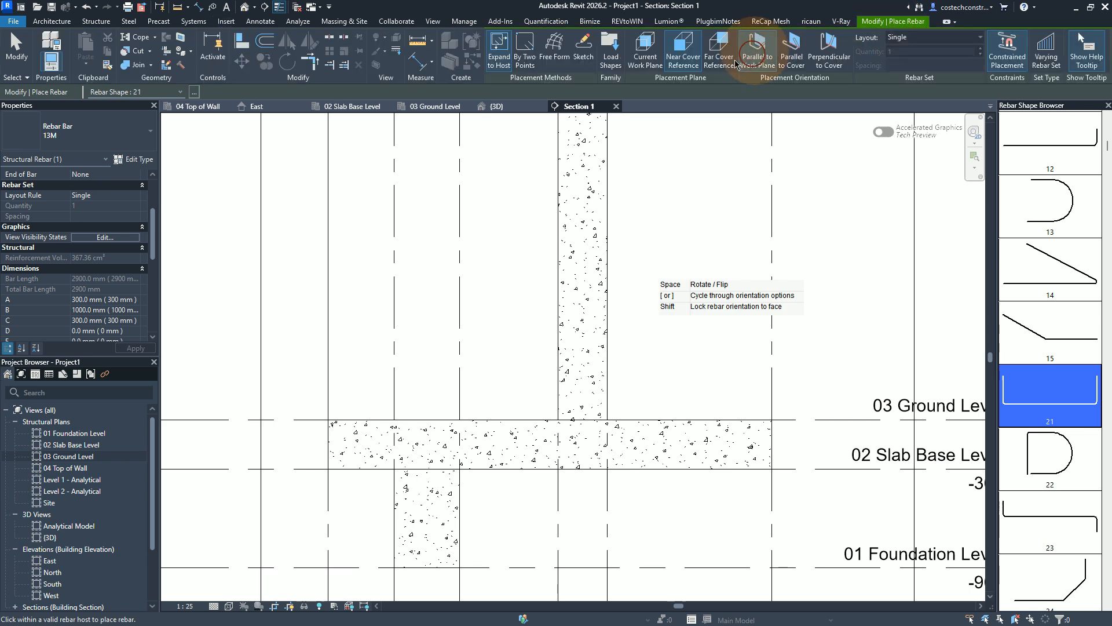
{"action": "left_click", "coordinate": [495, 62]}
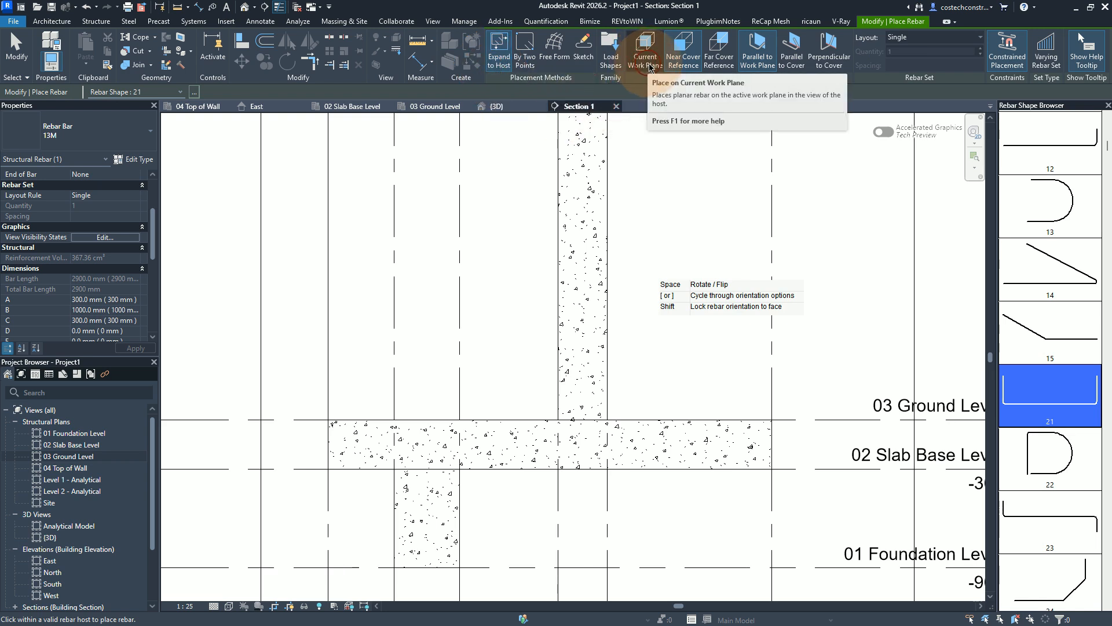
{"action": "left_click", "coordinate": [686, 68]}
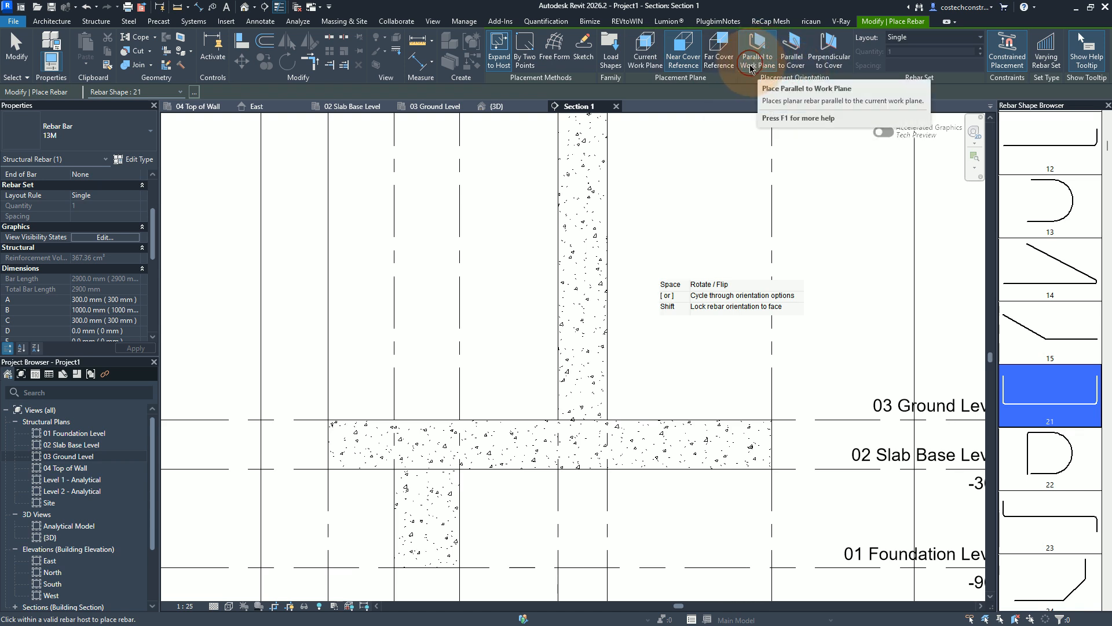
{"action": "left_click", "coordinate": [759, 61]}
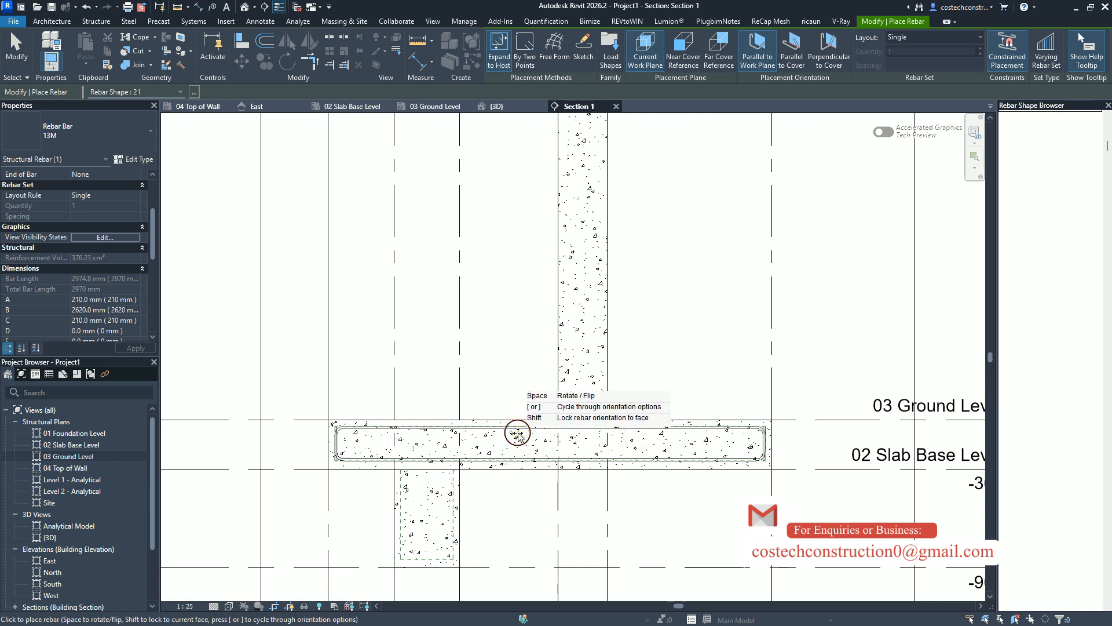
{"action": "left_click", "coordinate": [518, 436]}
{"action": "key", "text": "Escape"}
{"action": "key", "text": "Escape"}
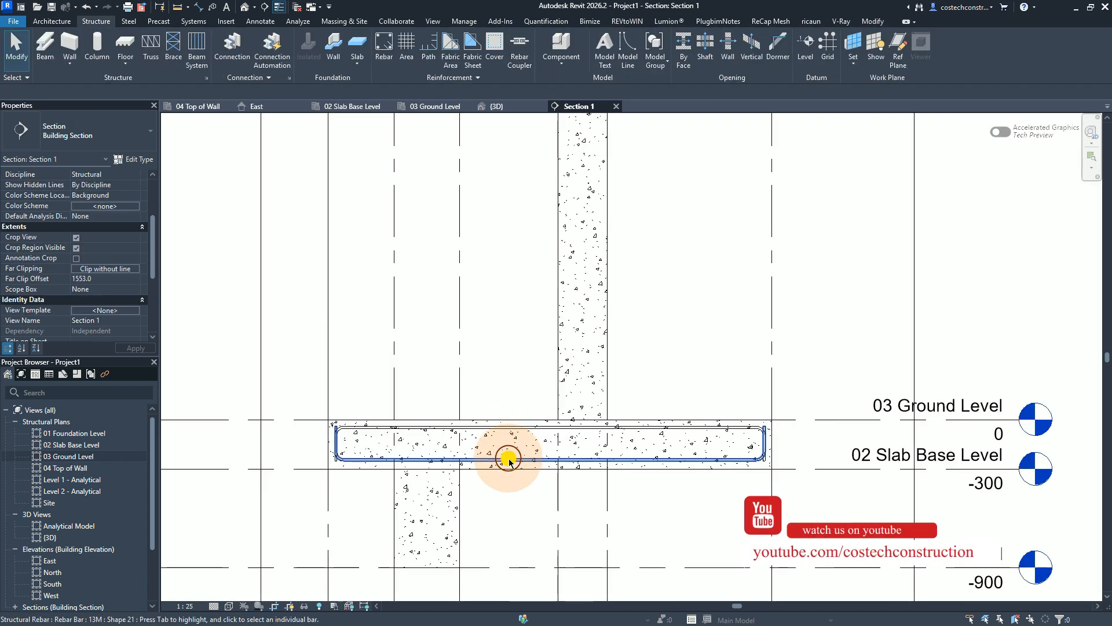
Set leg lengths A and C of both base slab U-bars to 150 mm
{"action": "left_click", "coordinate": [514, 430]}
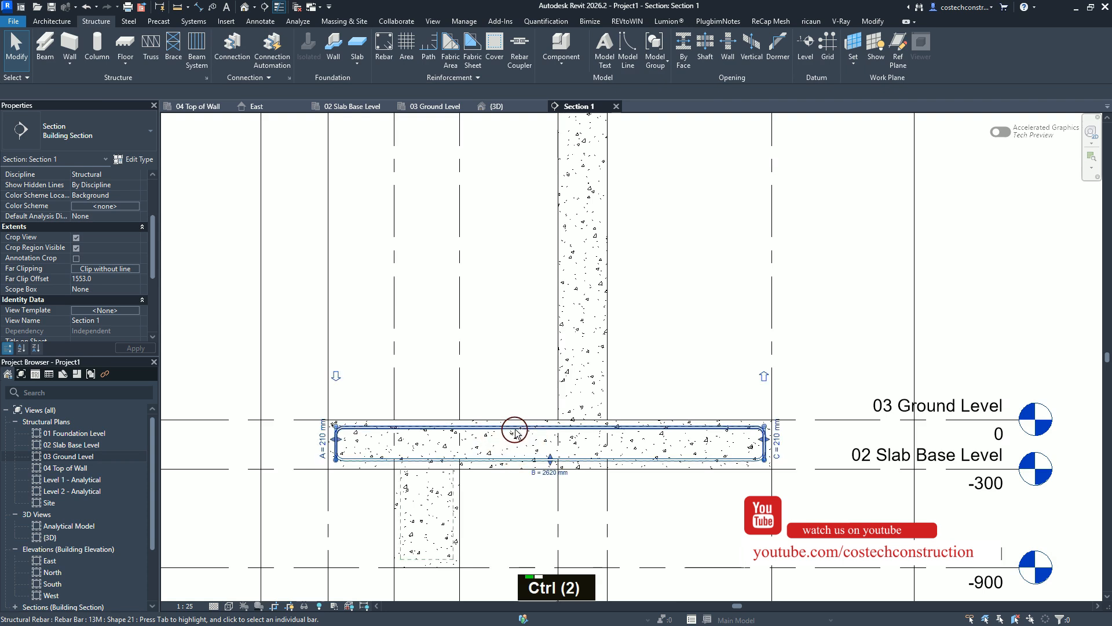
{"action": "left_click", "coordinate": [516, 430], "text": "ctrl"}
{"action": "left_click", "coordinate": [515, 429], "text": "ctrl"}
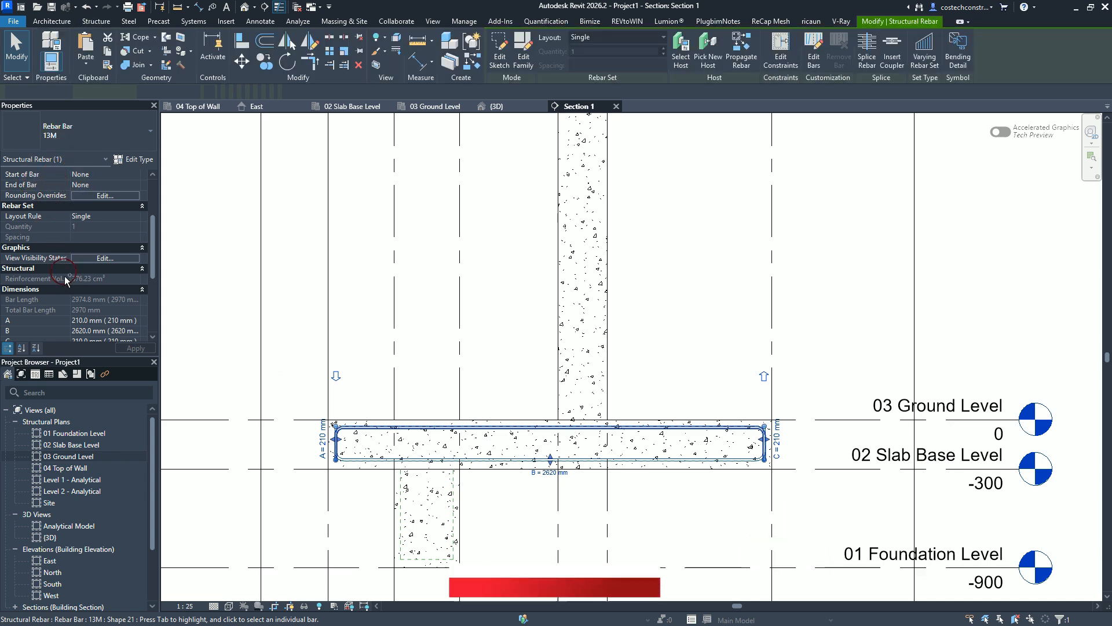
{"action": "left_click", "coordinate": [122, 322]}
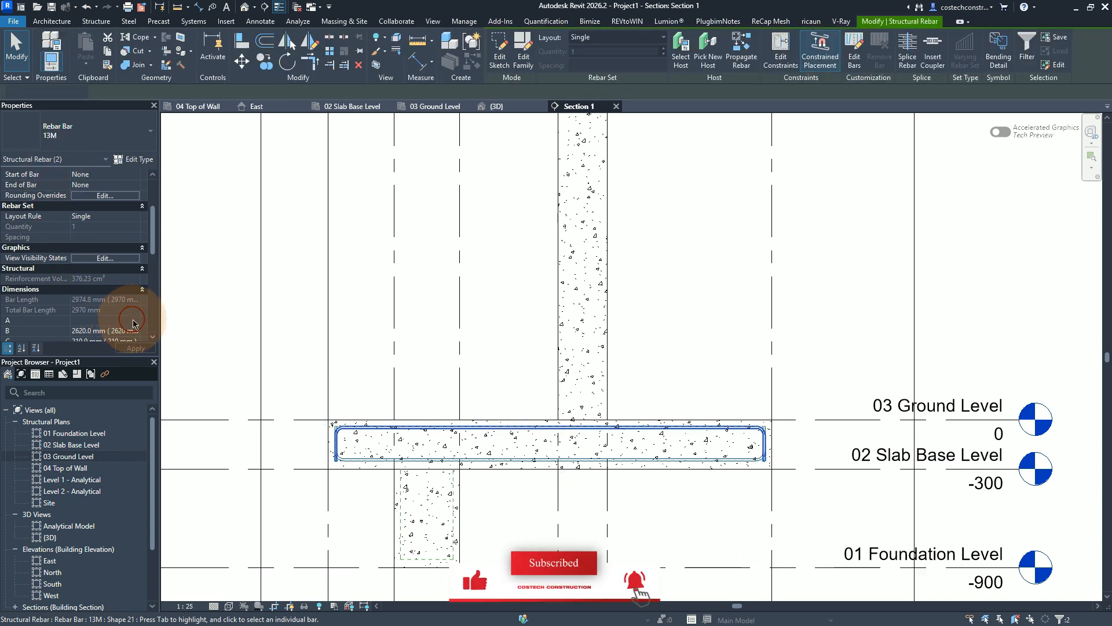
{"action": "left_click", "coordinate": [66, 319]}
{"action": "type", "text": "150"}
{"action": "key", "text": "Return"}
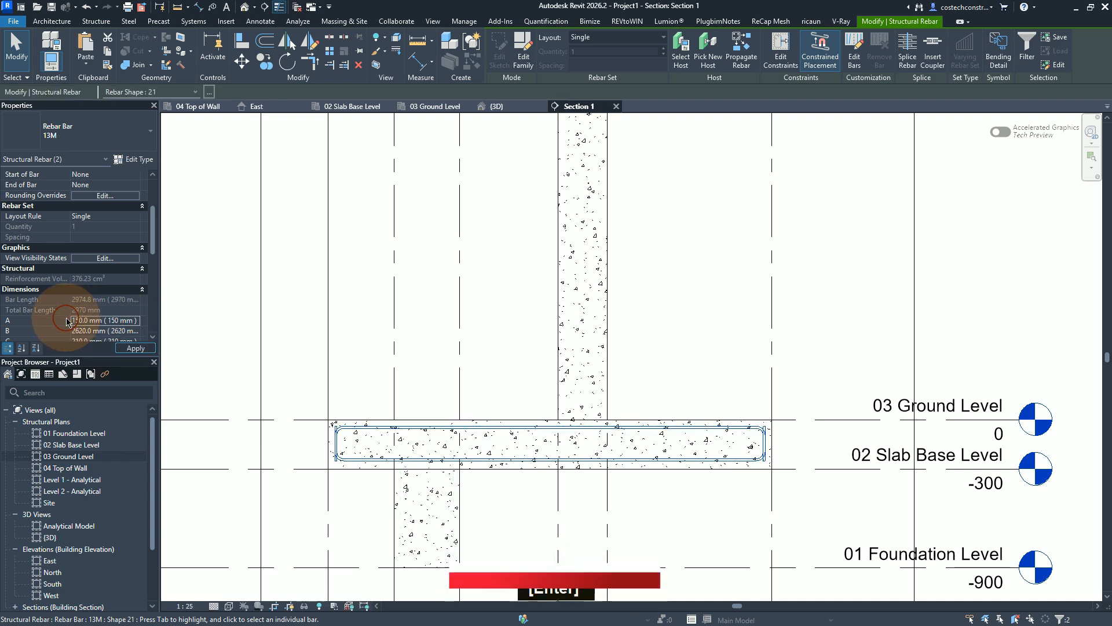
{"action": "scroll", "coordinate": [83, 311], "scroll_direction": "down", "scroll_amount": 3}
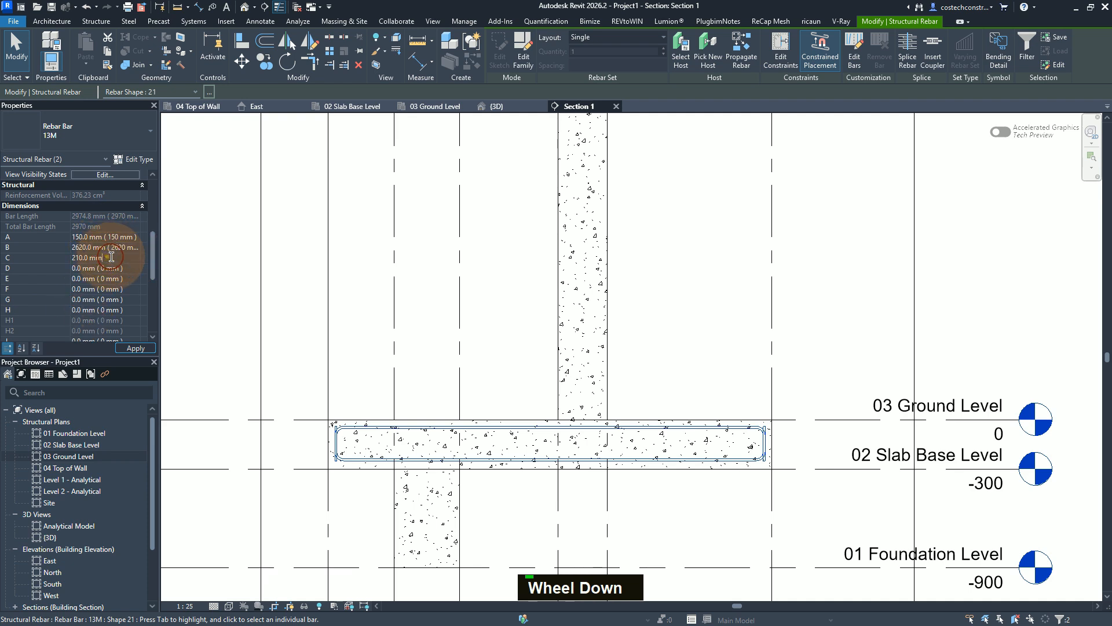
{"action": "left_click", "coordinate": [110, 258]}
{"action": "type", "text": "15"}
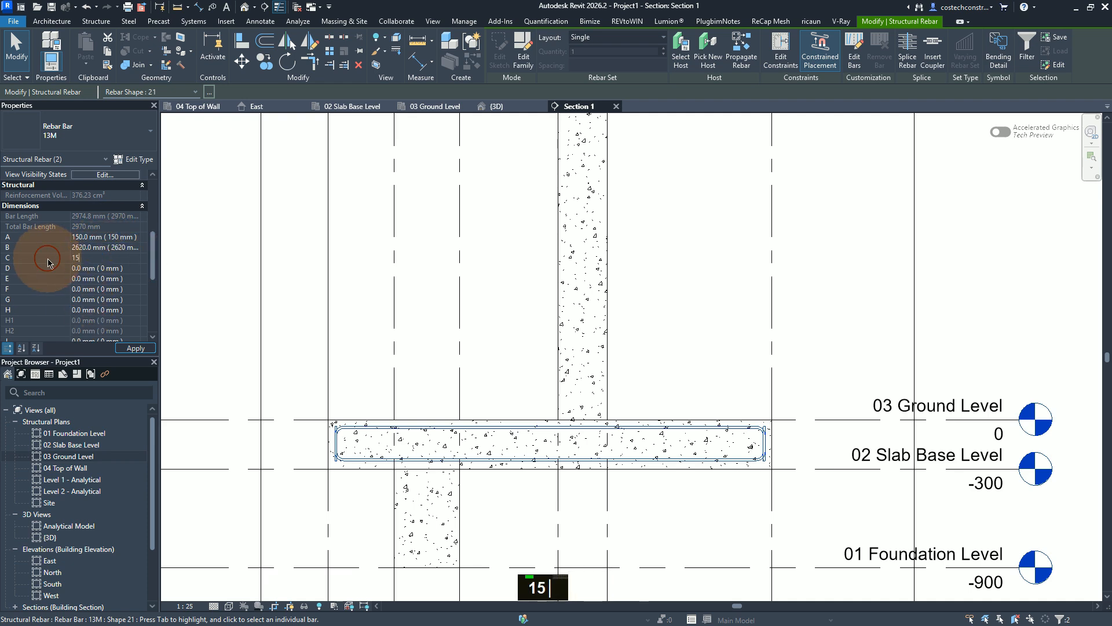
{"action": "type", "text": "0"}
{"action": "left_click", "coordinate": [139, 348]}
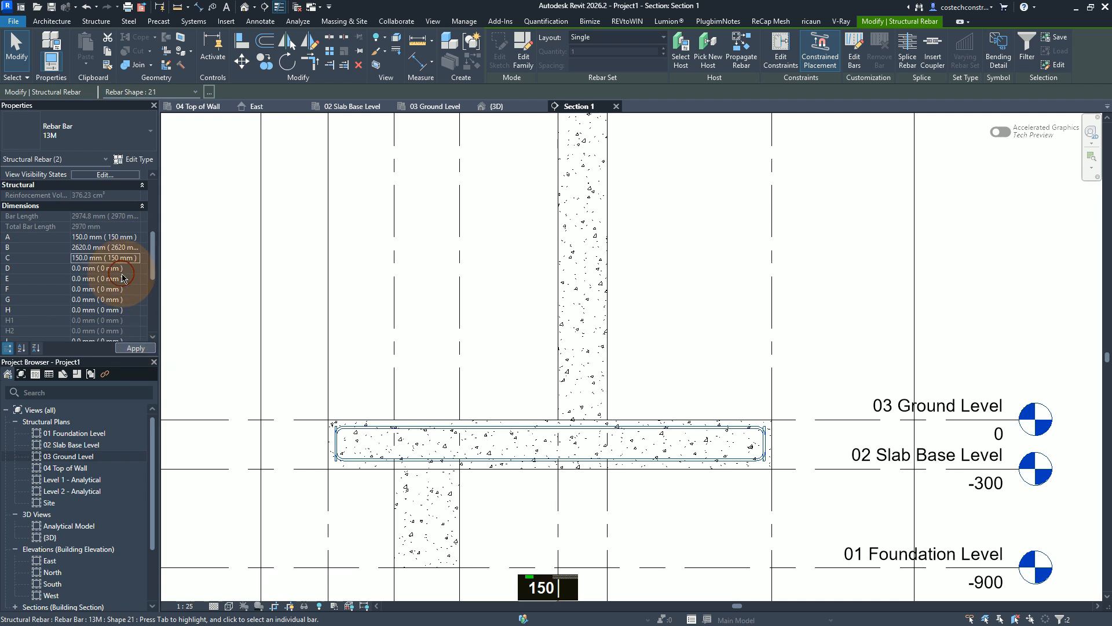
Give both base slab U-bars the comment B1,T1 and the mark 02, accepting the duplicate mark
{"action": "scroll", "coordinate": [122, 273], "scroll_direction": "down", "scroll_amount": 5}
{"action": "scroll", "coordinate": [115, 269], "scroll_direction": "down", "scroll_amount": 5}
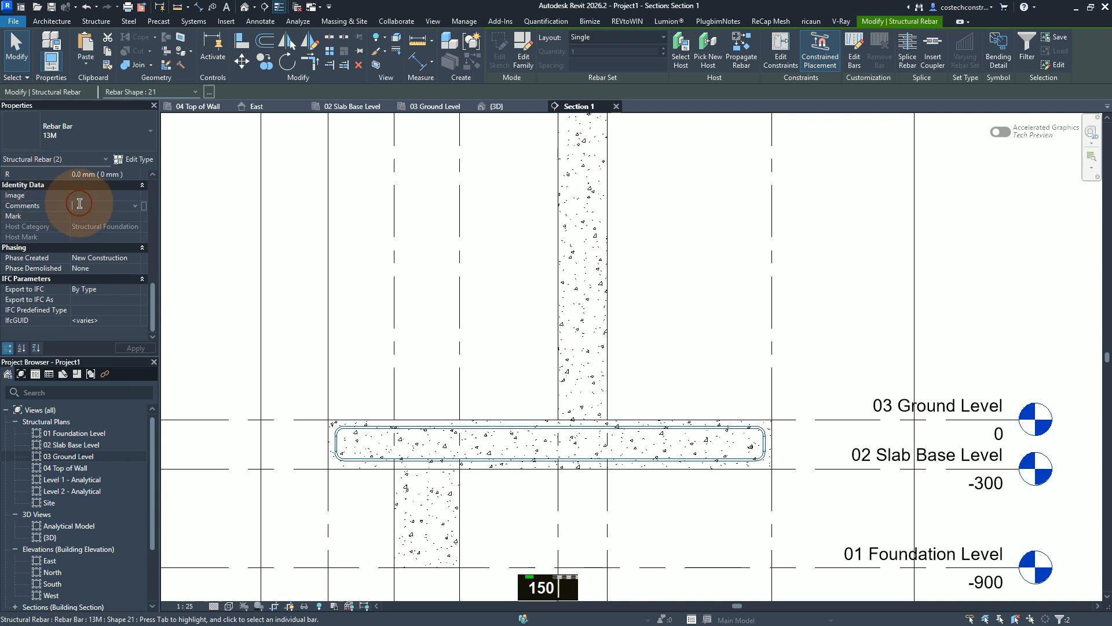
{"action": "key", "text": "Caps_Lock"}
{"action": "type", "text": "B1,T1"}
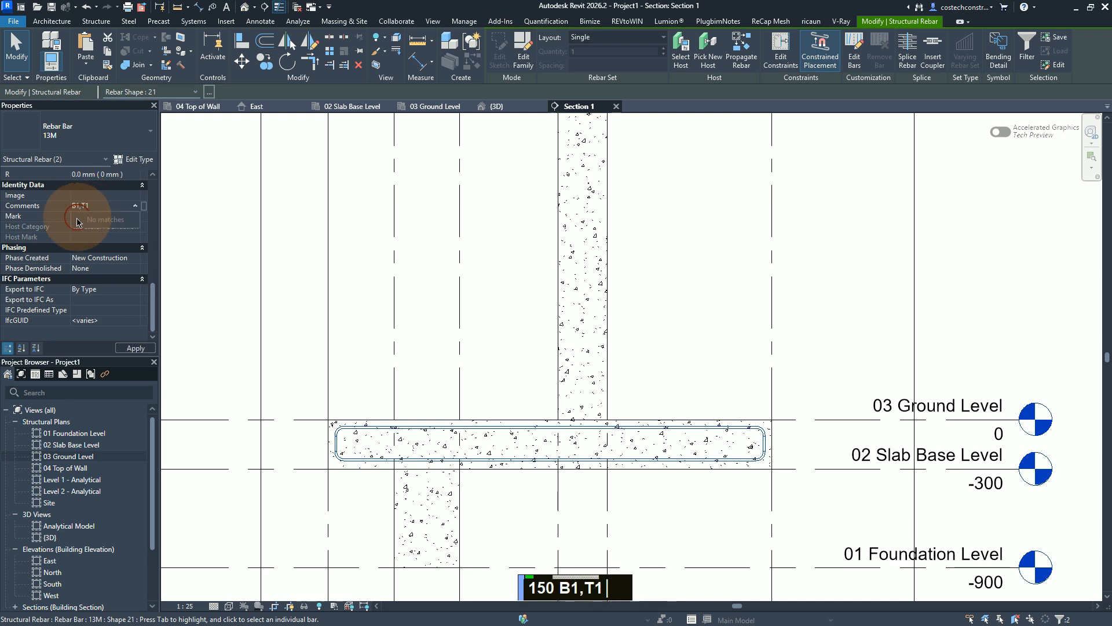
{"action": "left_click", "coordinate": [89, 216]}
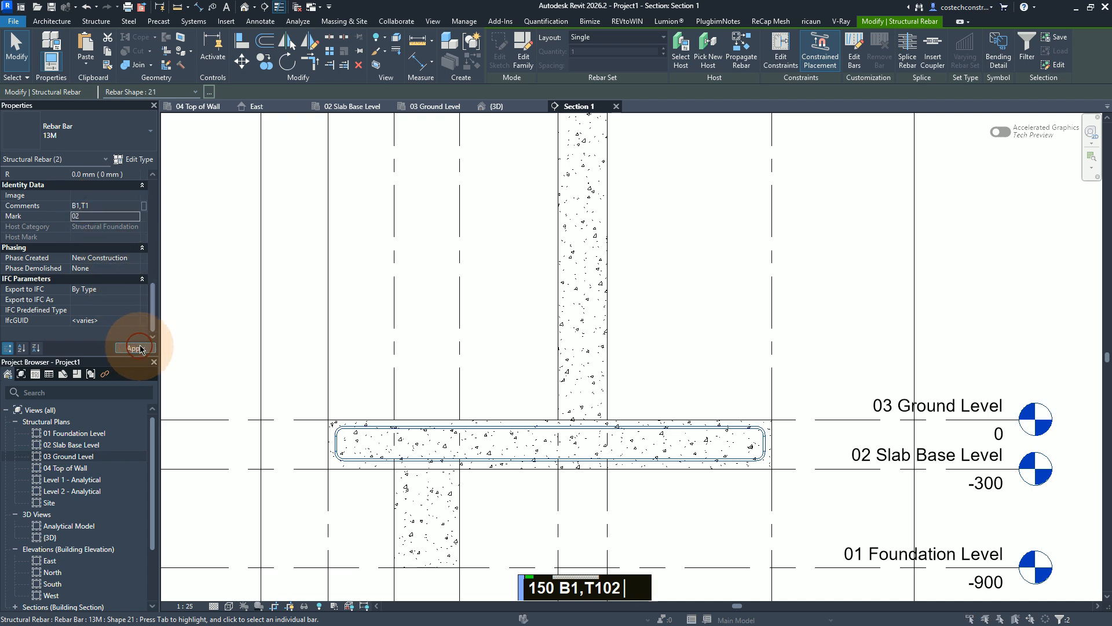
{"action": "left_click", "coordinate": [140, 346]}
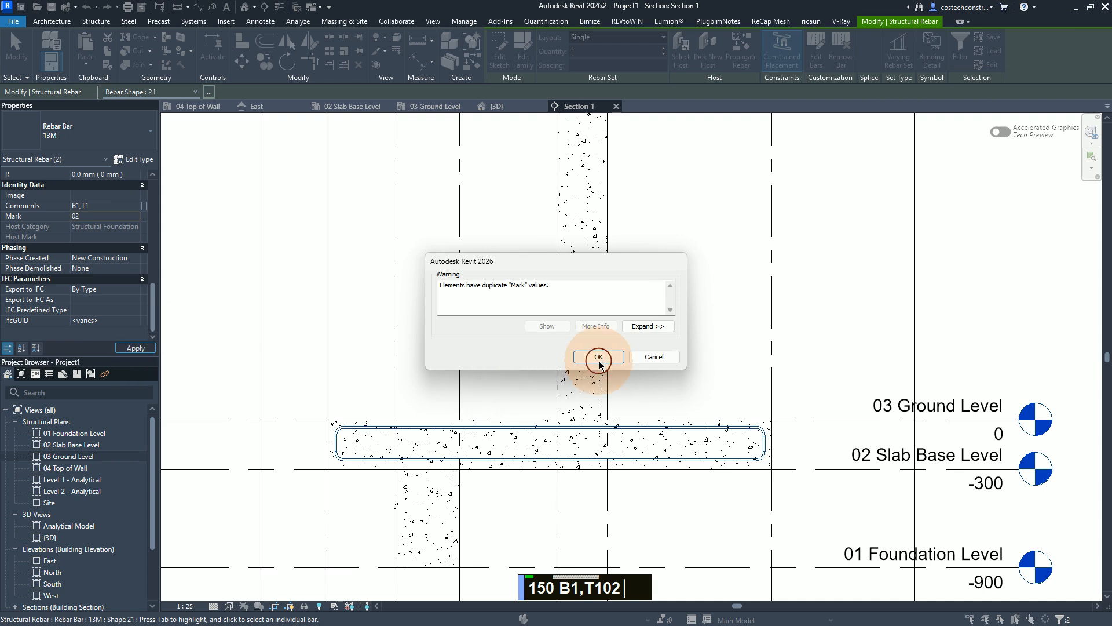
{"action": "left_click", "coordinate": [598, 357]}
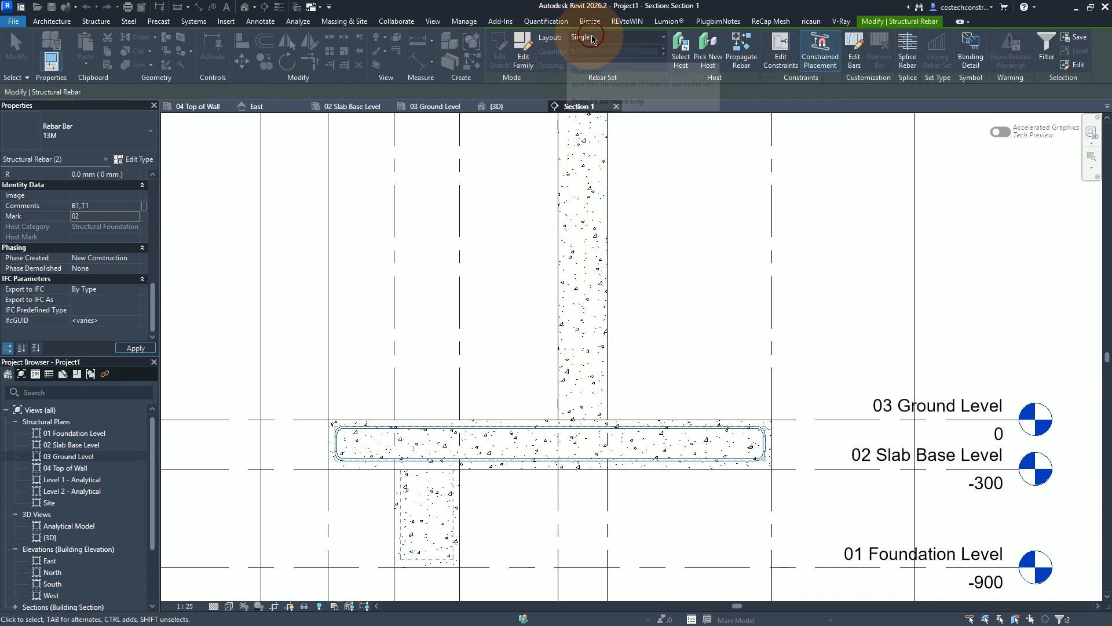
Distribute both base slab U-bars as rebar sets using the Maximum Spacing layout at 150 mm
{"action": "left_click", "coordinate": [591, 37]}
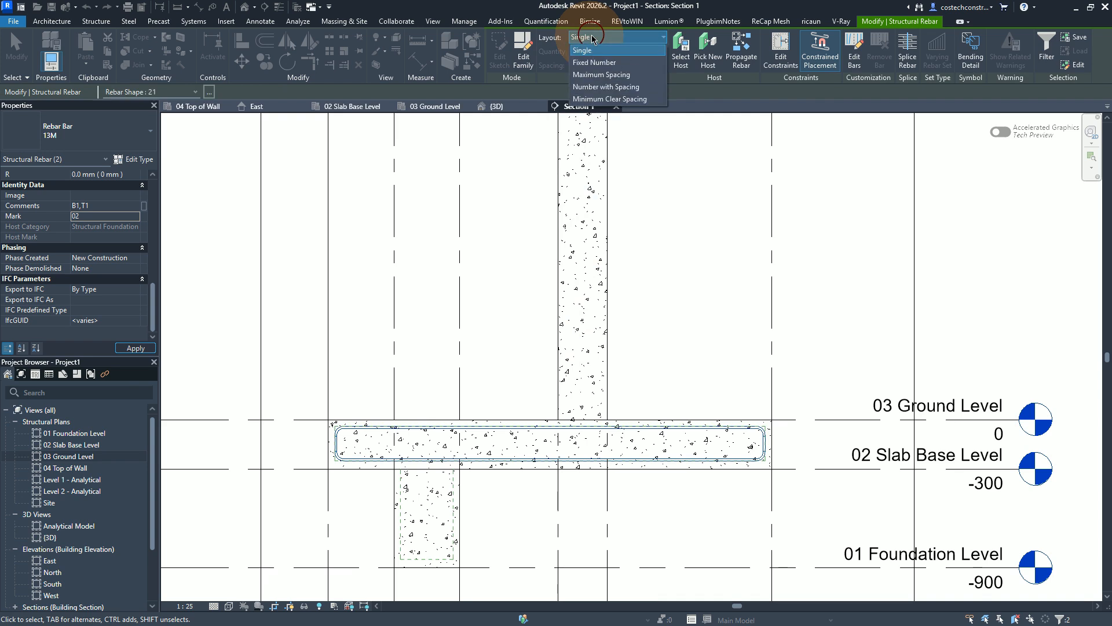
{"action": "left_click", "coordinate": [600, 74]}
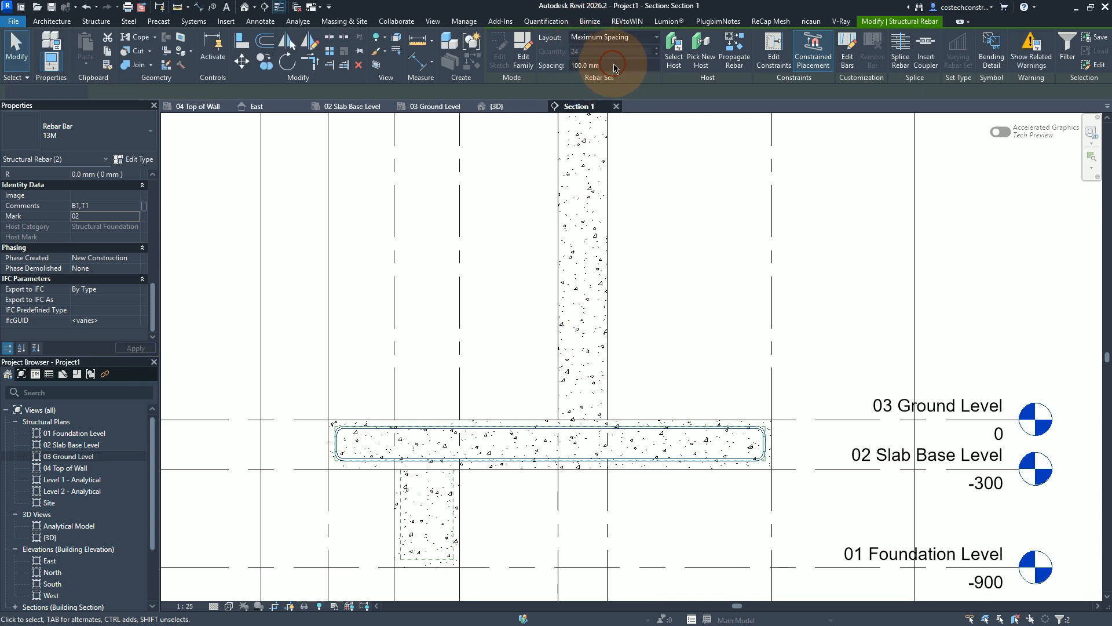
{"action": "left_click", "coordinate": [620, 64]}
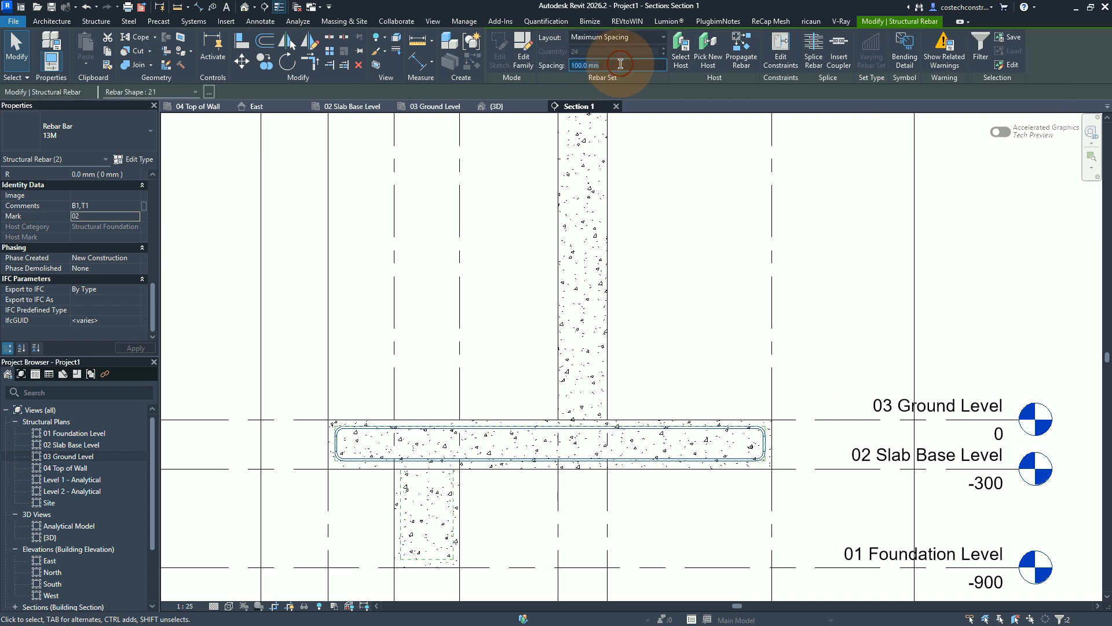
{"action": "type", "text": "150"}
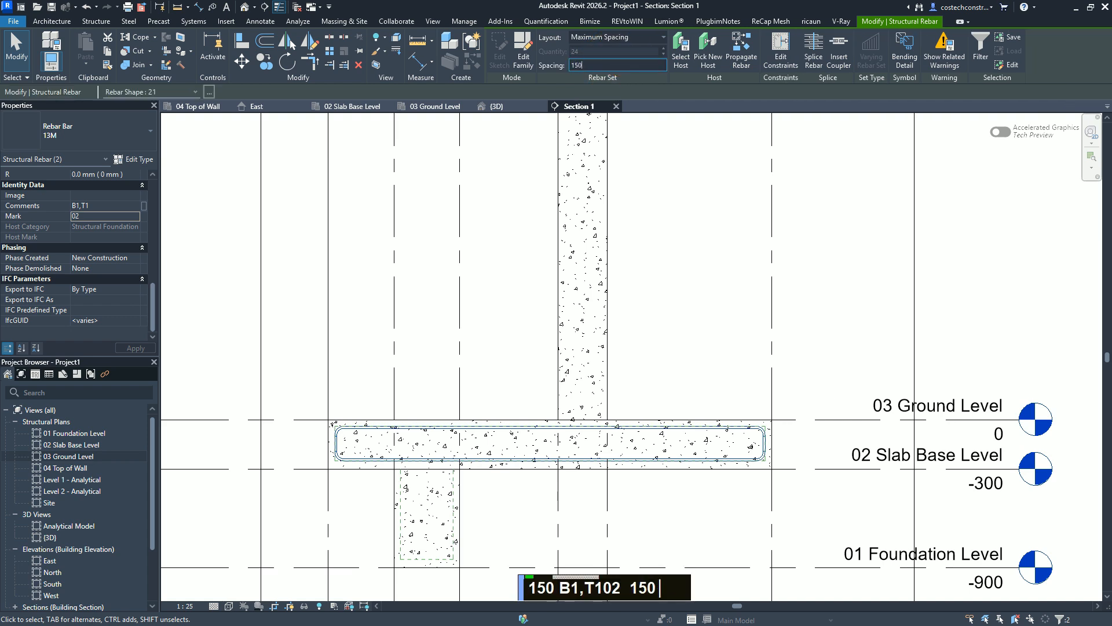
{"action": "key", "text": "Return"}
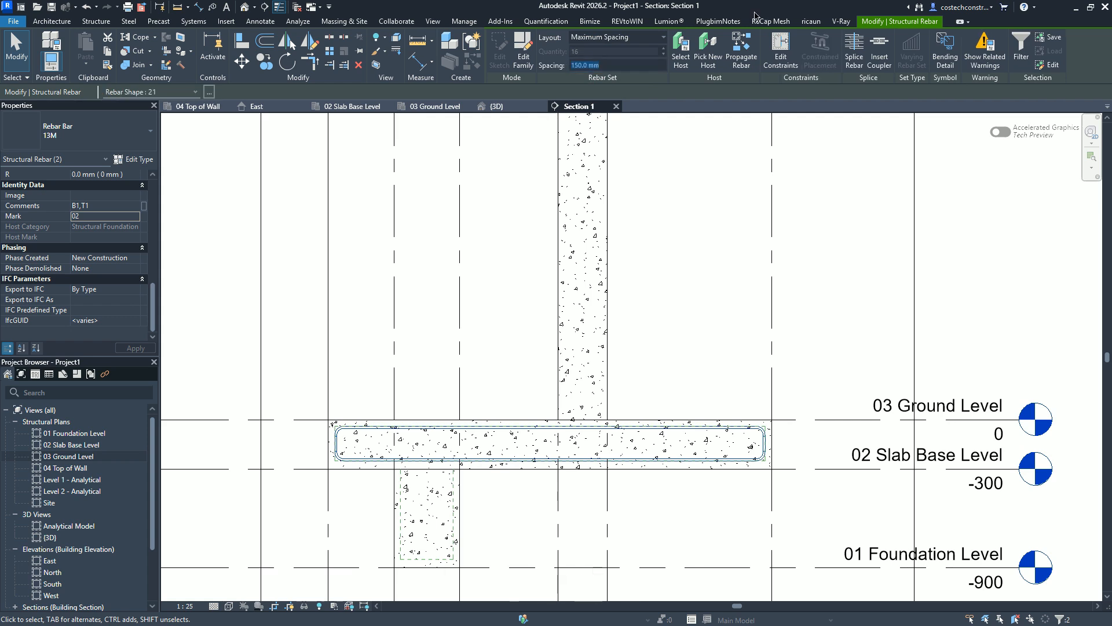
{"action": "left_click", "coordinate": [554, 56]}
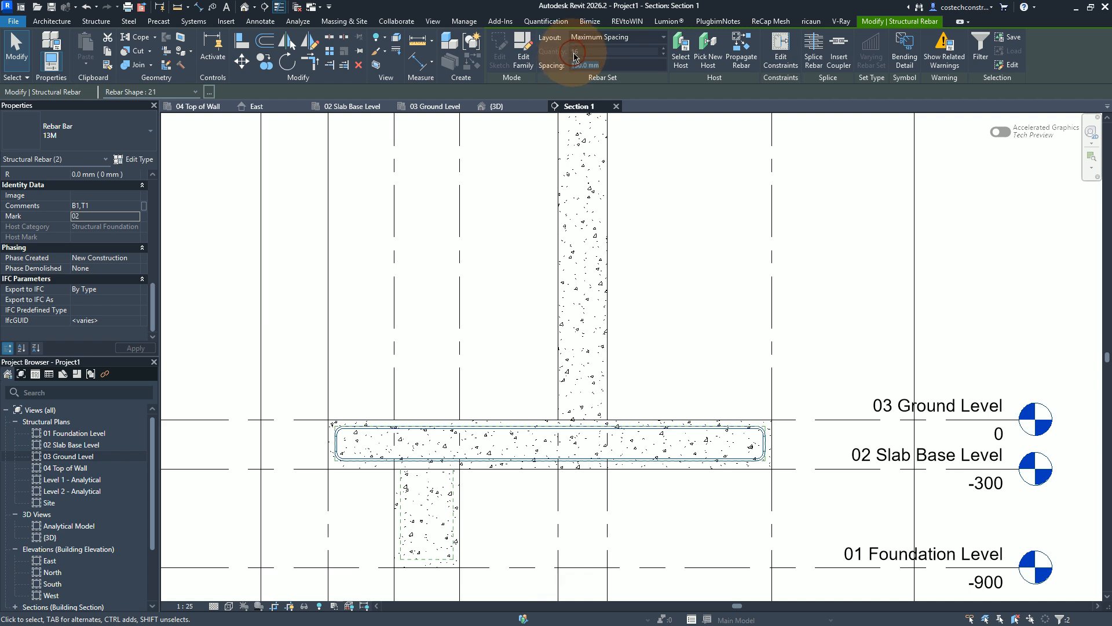
{"action": "scroll", "coordinate": [538, 443], "scroll_direction": "down", "scroll_amount": 1}
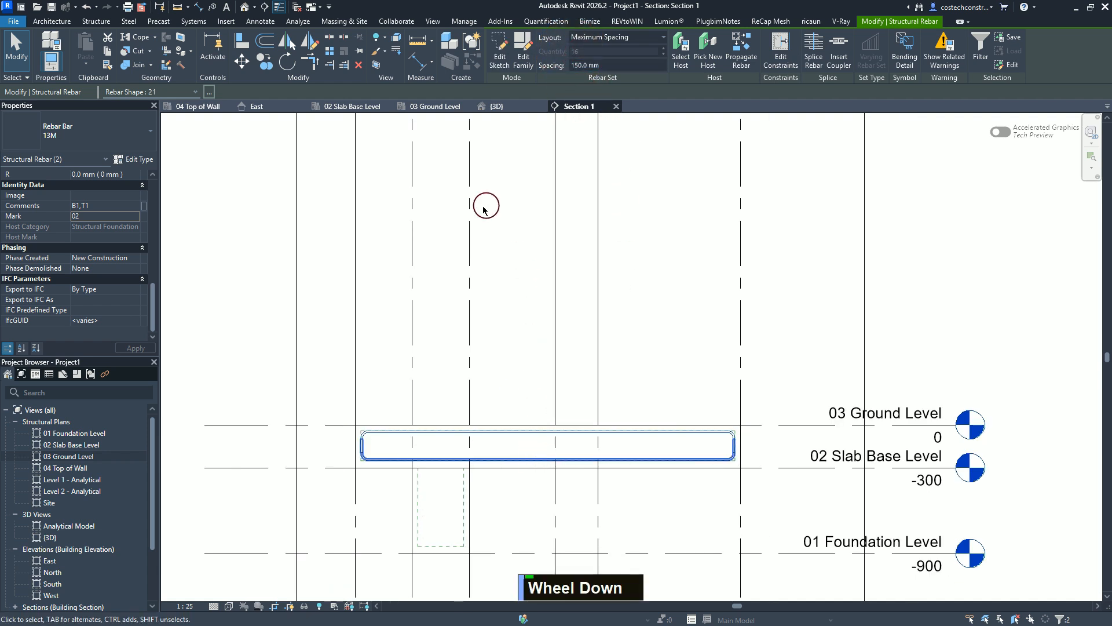
Check in the 03 Ground Level plan how the base slab bars are distributed, comparing them with the reference drawing, and clear the selection
{"action": "left_click", "coordinate": [445, 107]}
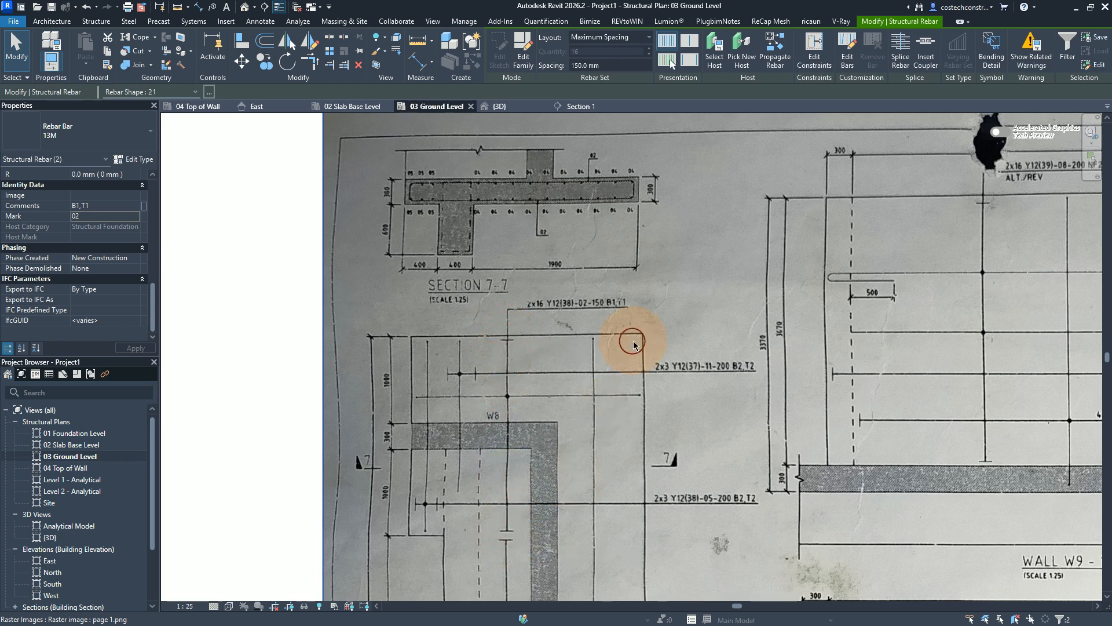
{"action": "scroll", "coordinate": [643, 330], "scroll_direction": "down", "scroll_amount": 3}
{"action": "scroll", "coordinate": [536, 346], "scroll_direction": "down", "scroll_amount": 4}
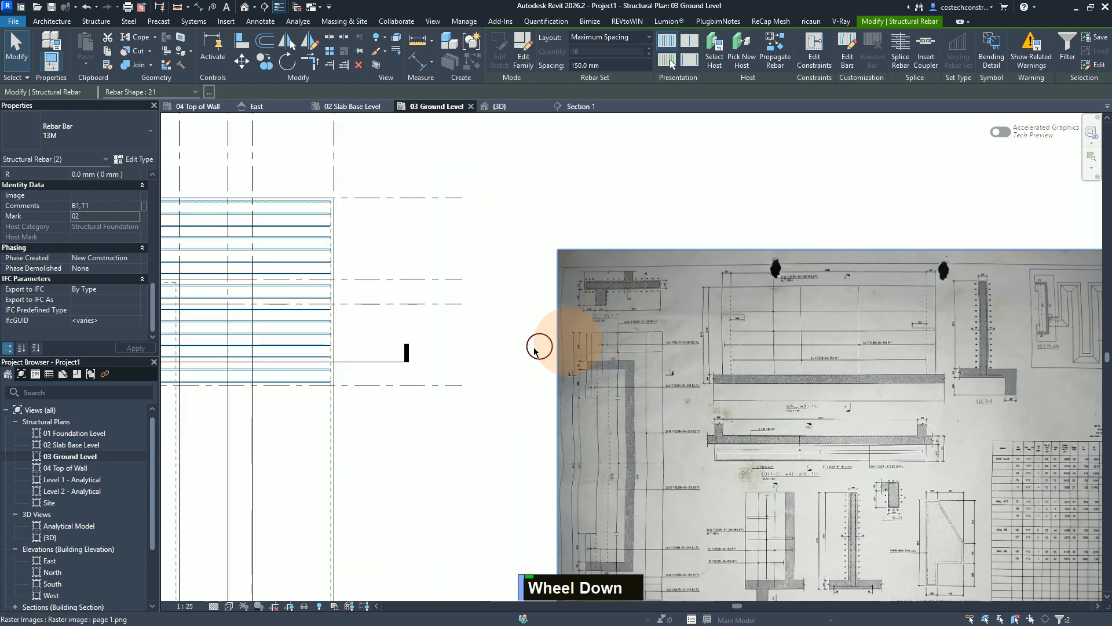
{"action": "scroll", "coordinate": [390, 313], "scroll_direction": "up", "scroll_amount": 1}
{"action": "scroll", "coordinate": [391, 313], "scroll_direction": "down", "scroll_amount": 1}
{"action": "scroll", "coordinate": [377, 313], "scroll_direction": "up", "scroll_amount": 4}
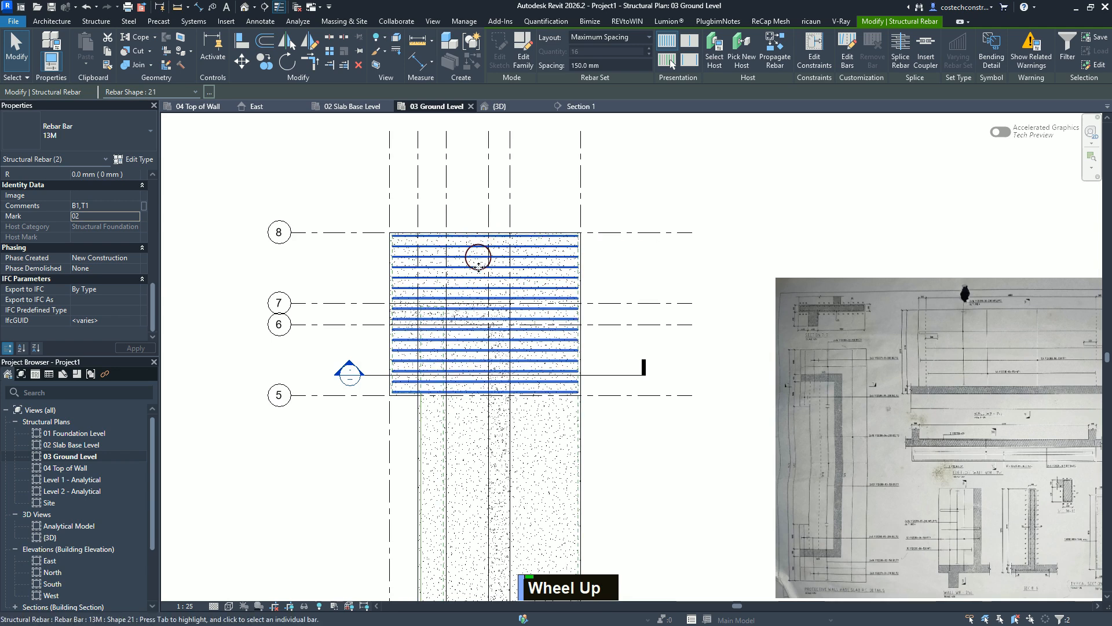
{"action": "left_click", "coordinate": [664, 252]}
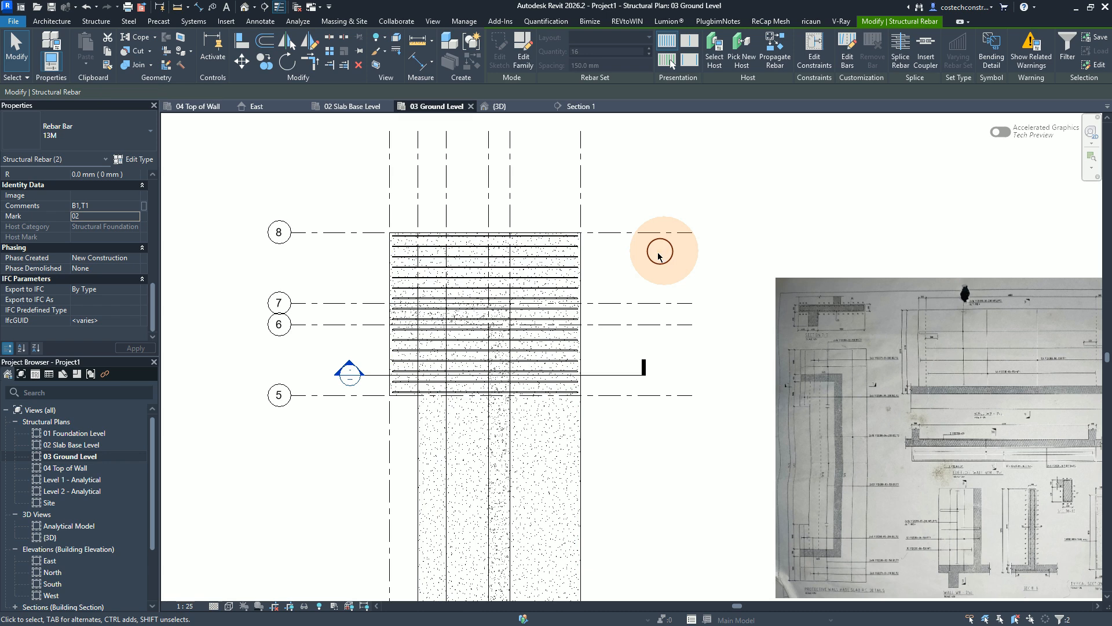
{"action": "left_click", "coordinate": [596, 244]}
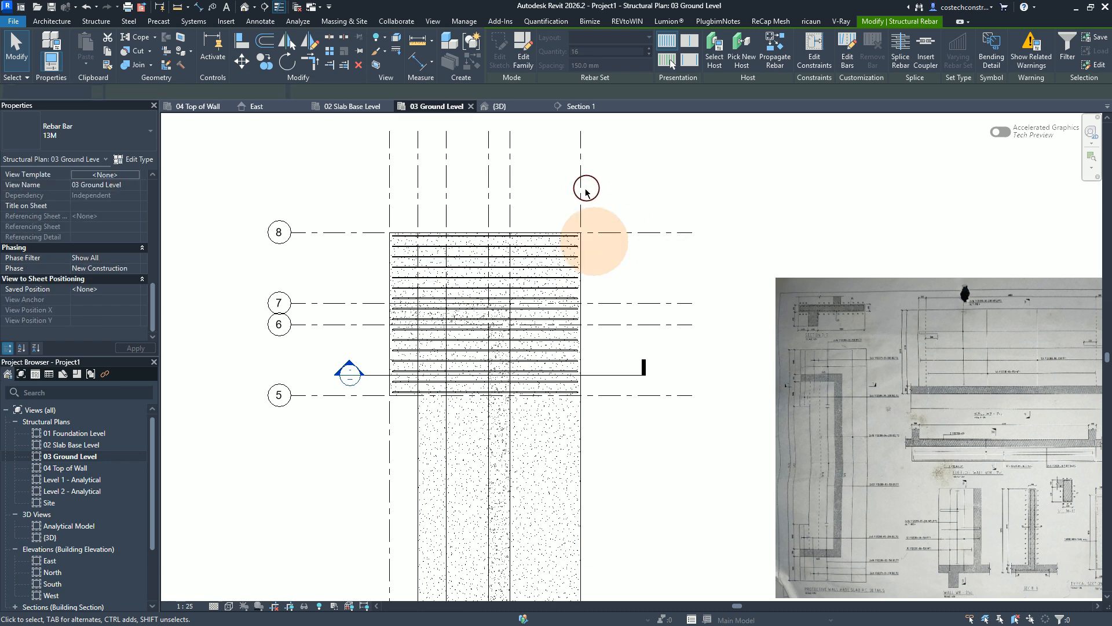
{"action": "left_click", "coordinate": [670, 180]}
{"action": "left_click", "coordinate": [603, 176]}
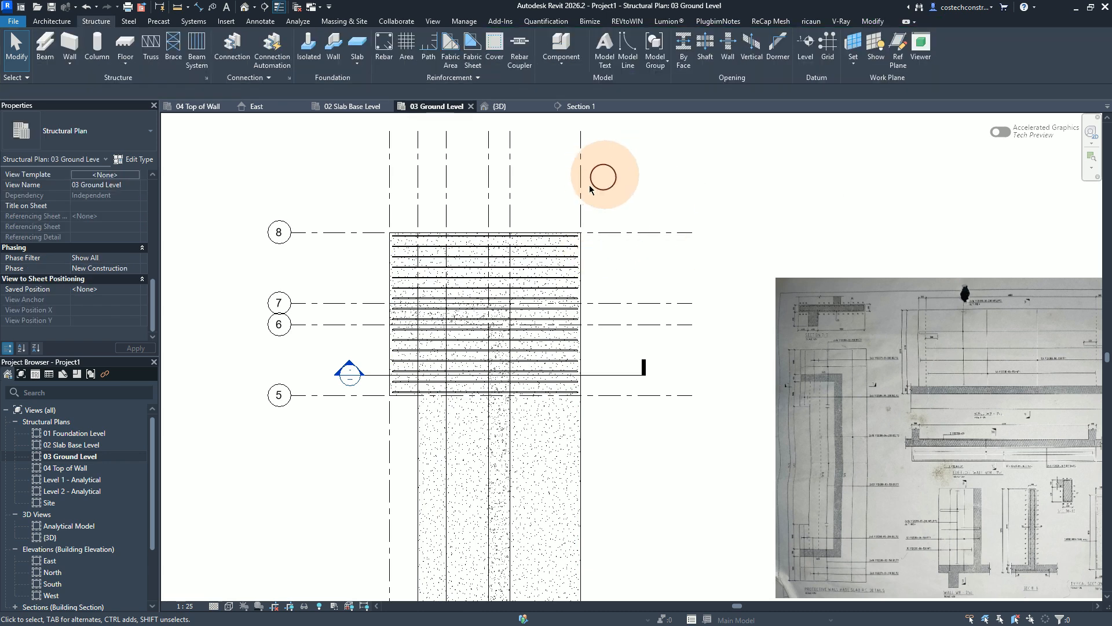
In the Section 1 view, flip the ends of the top U-bar set so that legs A and C swap sides, and deselect it
{"action": "left_click", "coordinate": [582, 106]}
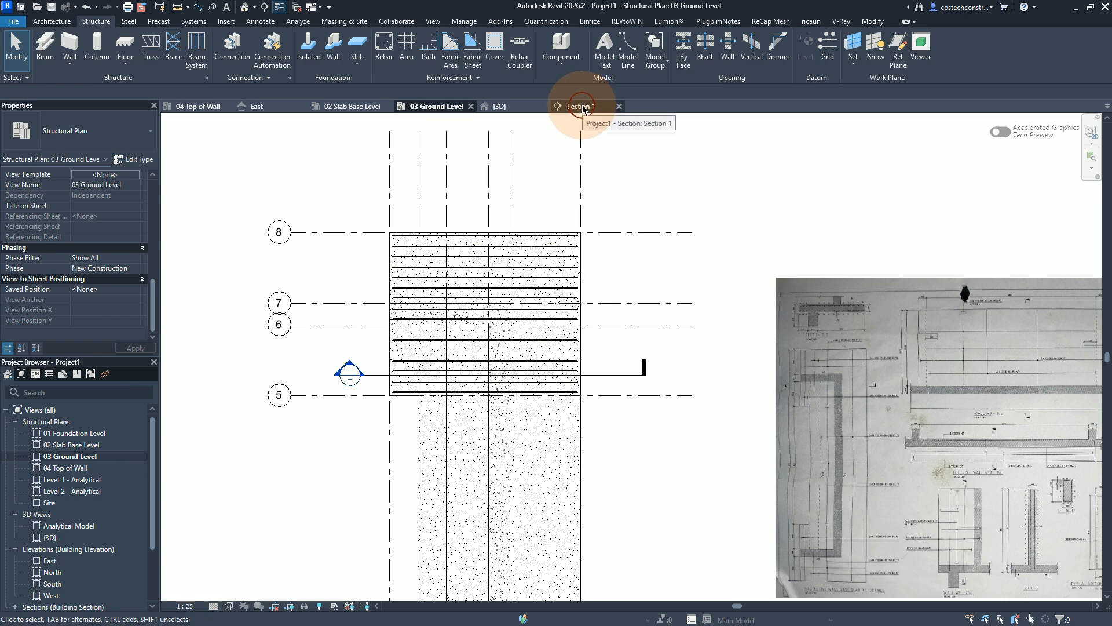
{"action": "left_click", "coordinate": [600, 106]}
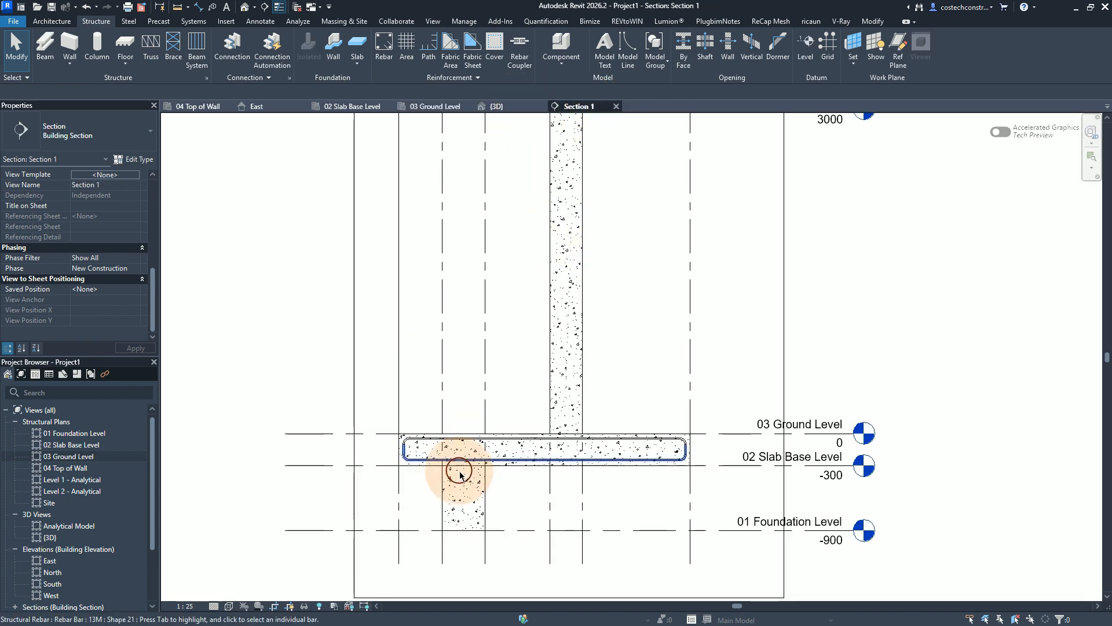
{"action": "scroll", "coordinate": [472, 471], "scroll_direction": "up", "scroll_amount": 3}
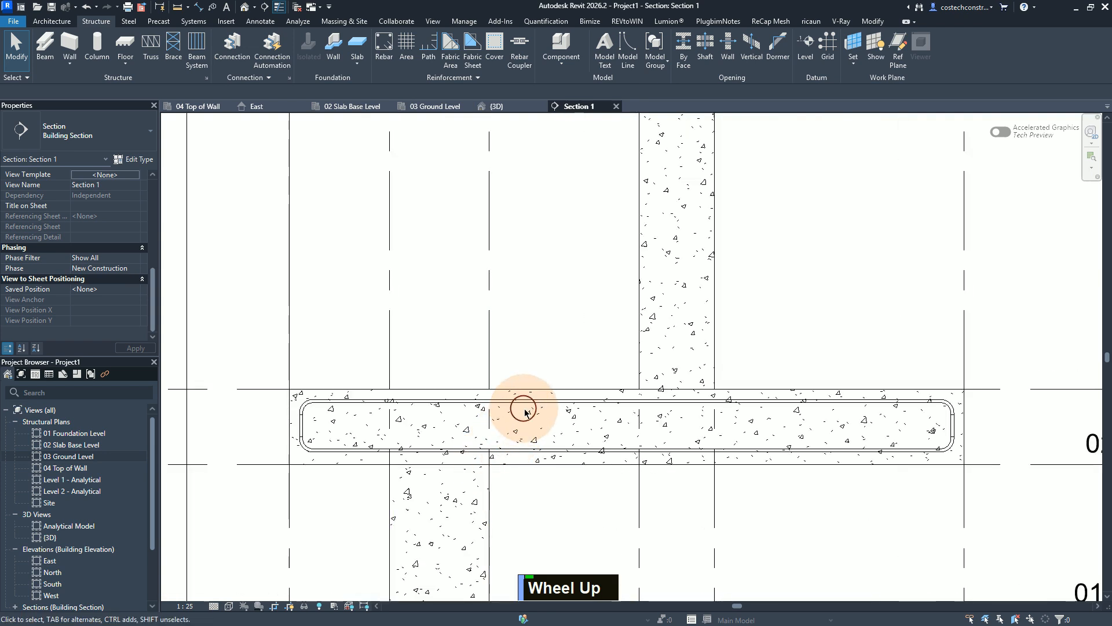
{"action": "left_click", "coordinate": [530, 406]}
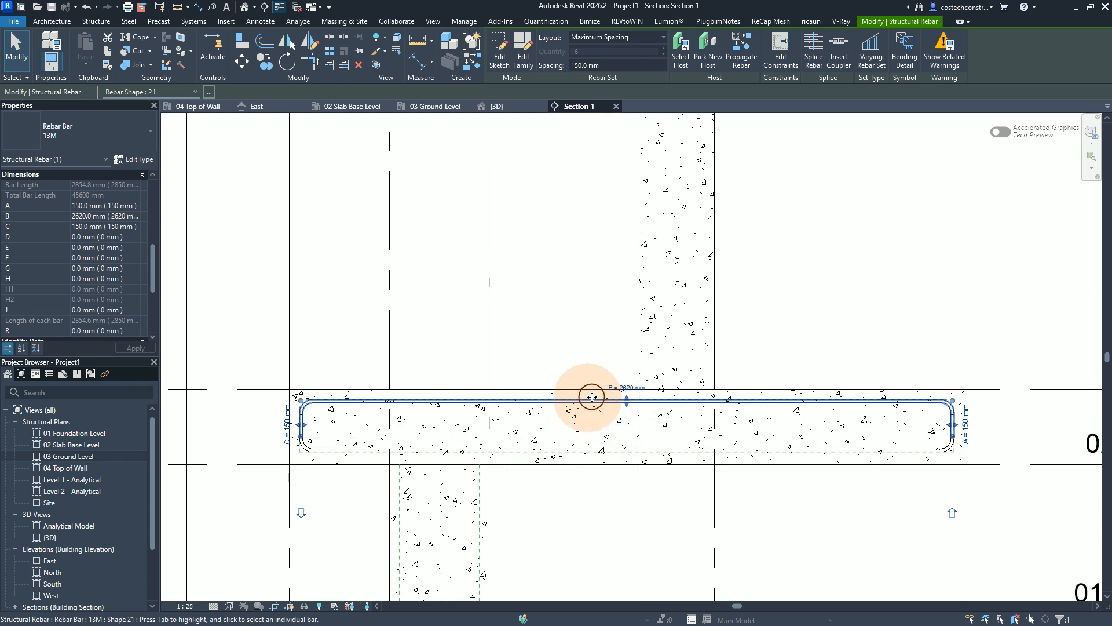
{"action": "scroll", "coordinate": [544, 457], "scroll_direction": "up", "scroll_amount": 1}
{"action": "scroll", "coordinate": [544, 458], "scroll_direction": "up", "scroll_amount": 2}
{"action": "scroll", "coordinate": [576, 435], "scroll_direction": "down", "scroll_amount": 1}
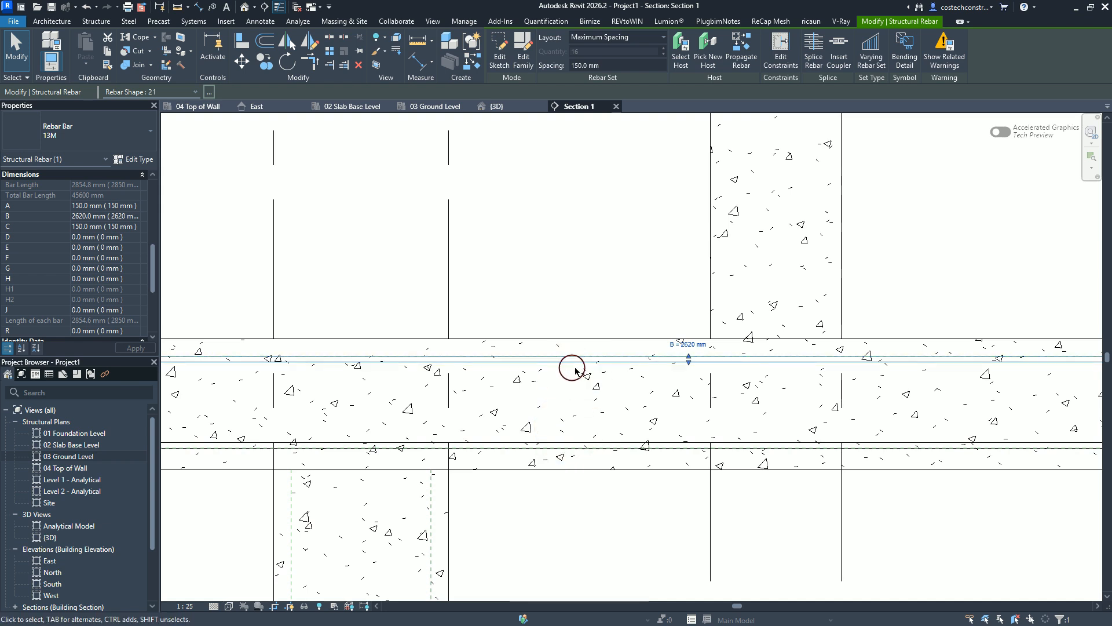
{"action": "scroll", "coordinate": [589, 400], "scroll_direction": "down", "scroll_amount": 3}
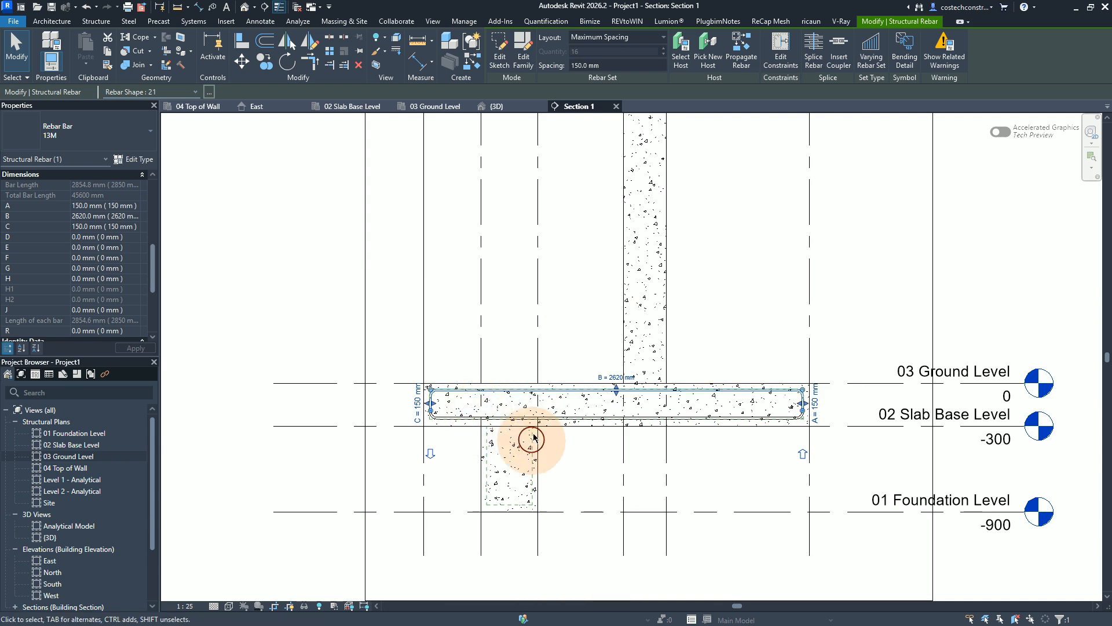
{"action": "left_click", "coordinate": [429, 455]}
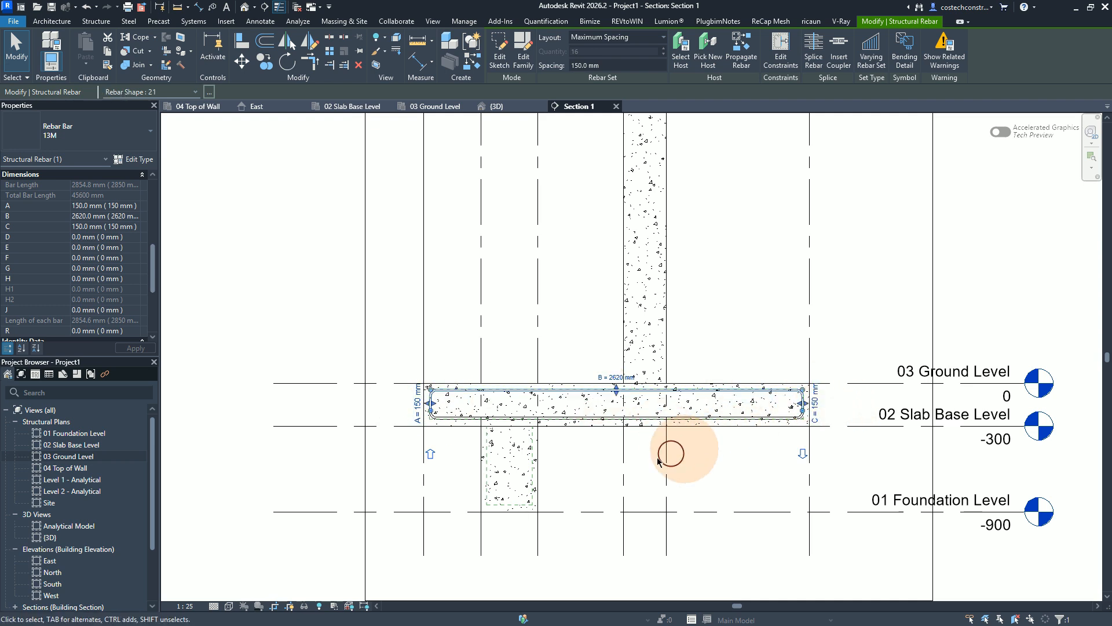
{"action": "key", "text": "Escape"}
{"action": "key", "text": "Escape"}
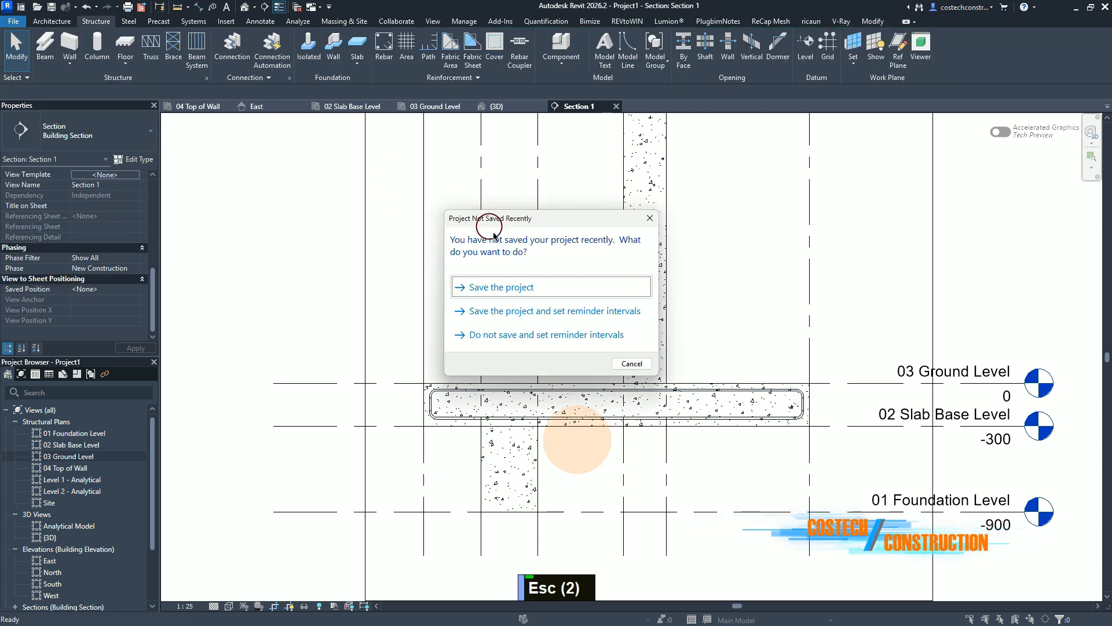
Save the project as "rebar details" in the INTAKE STRUCTURE REINFORCEMENT DESIGN folder, with maximum backups set to 1
{"action": "left_click", "coordinate": [502, 287]}
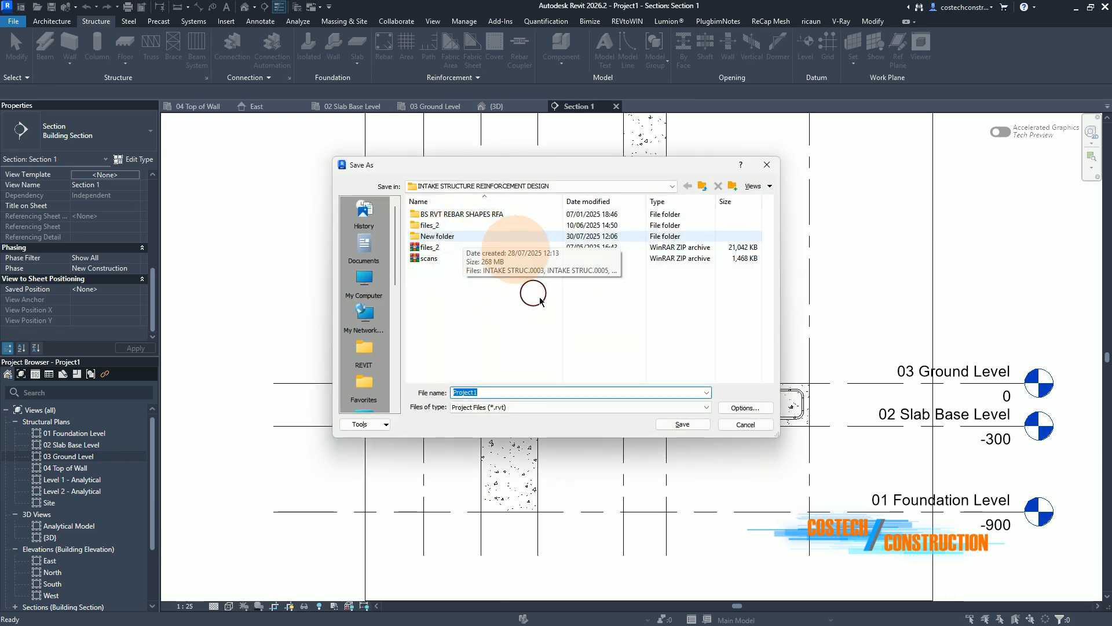
{"action": "key", "text": "Caps_Lock"}
{"action": "type", "text": "rebar"}
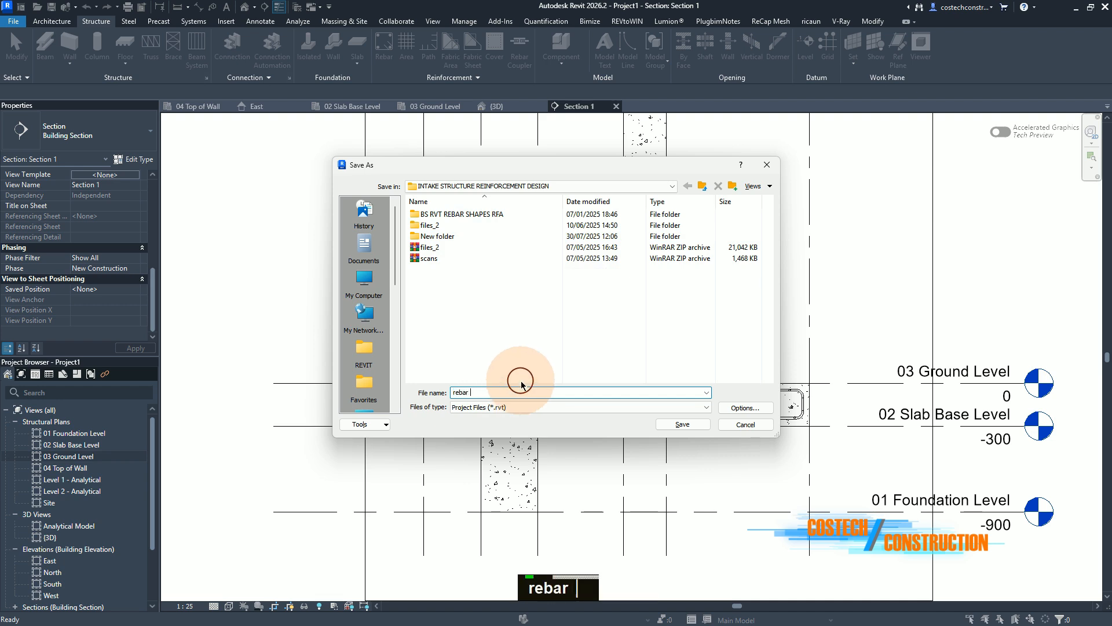
{"action": "type", "text": " details"}
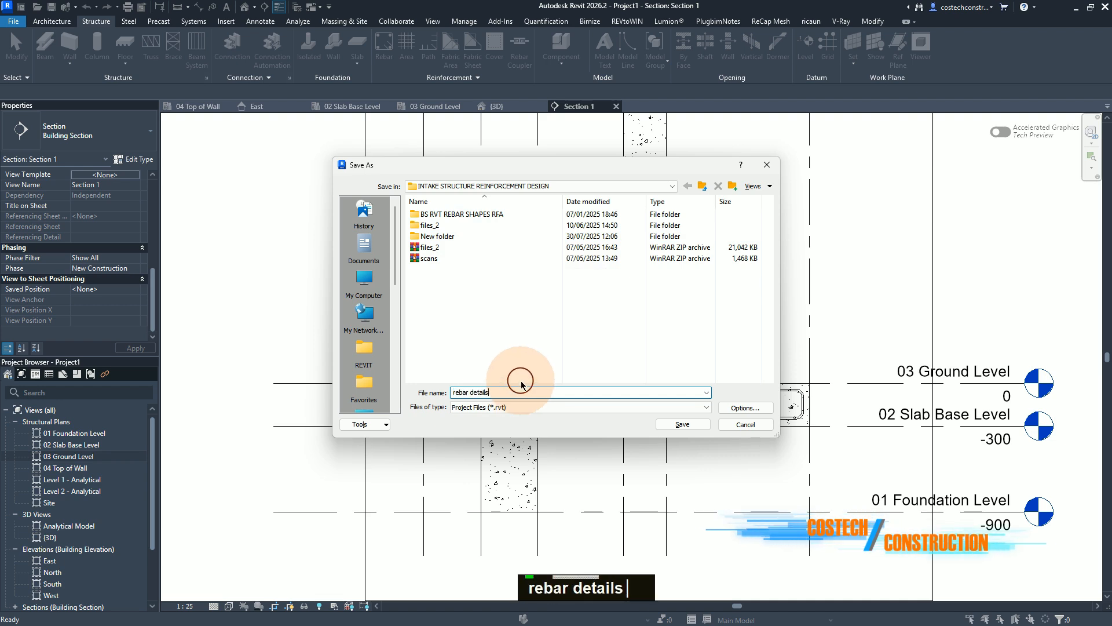
{"action": "left_click", "coordinate": [763, 411]}
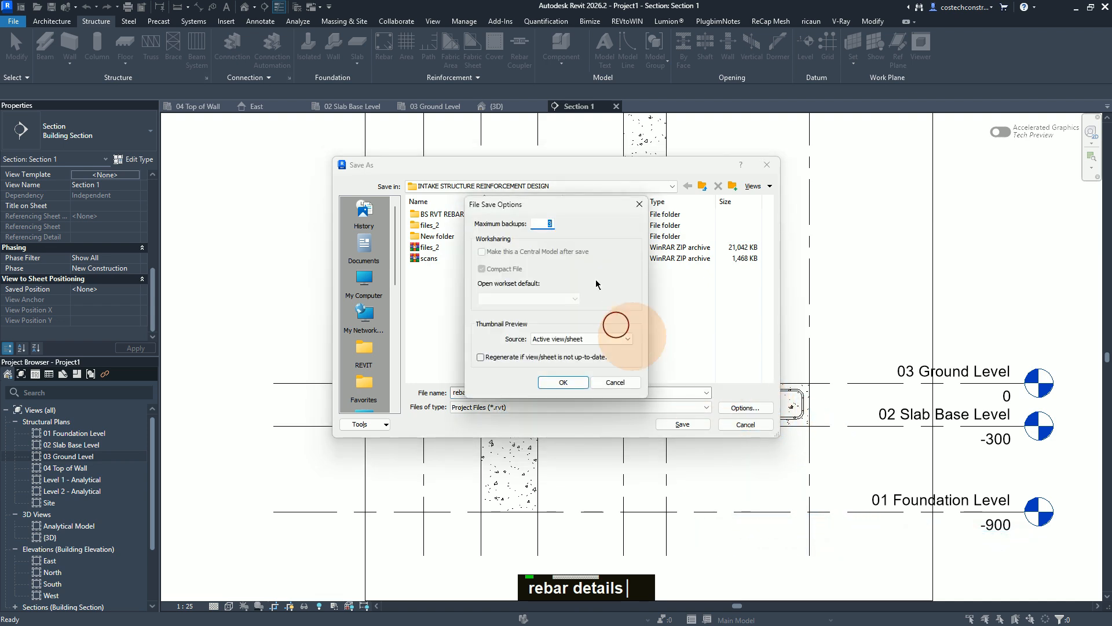
{"action": "double_click", "coordinate": [549, 223]}
{"action": "type", "text": "1"}
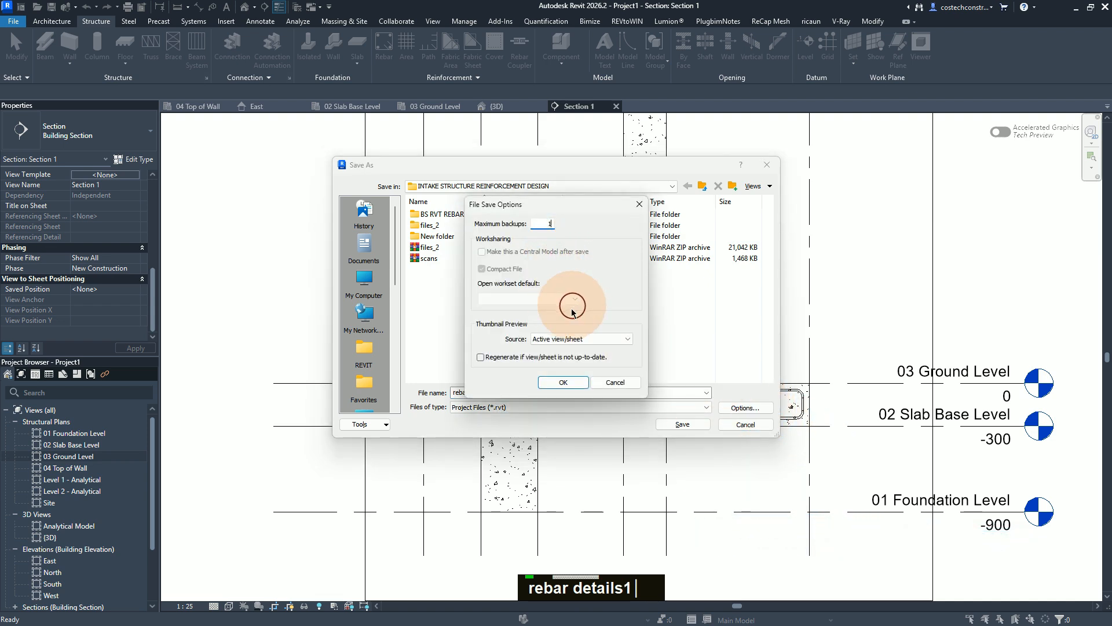
{"action": "left_click", "coordinate": [574, 381]}
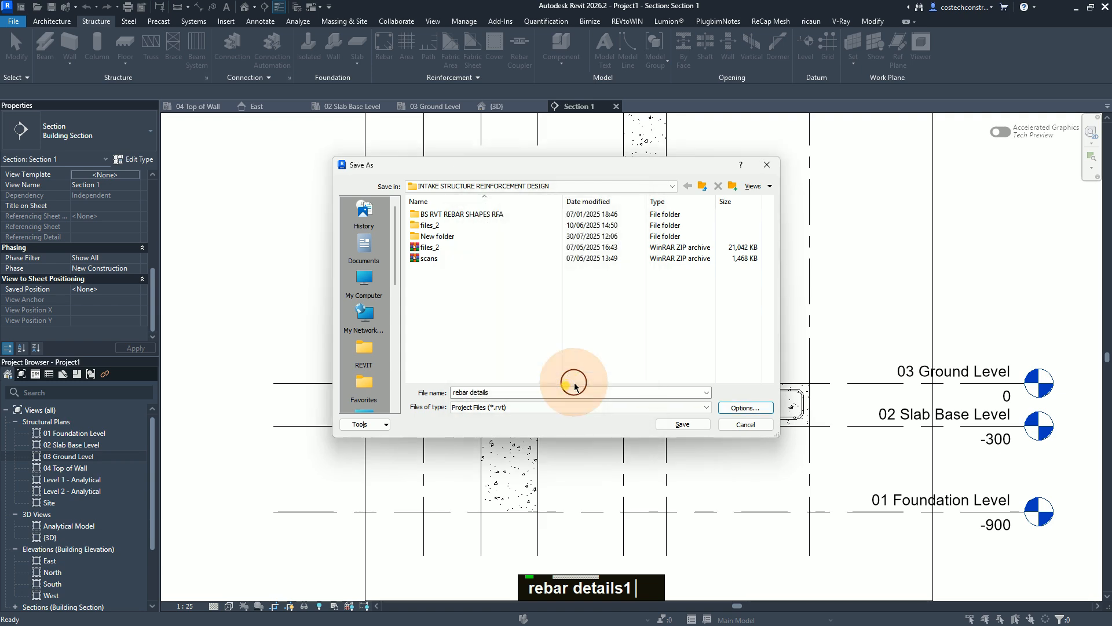
{"action": "left_click", "coordinate": [677, 427]}
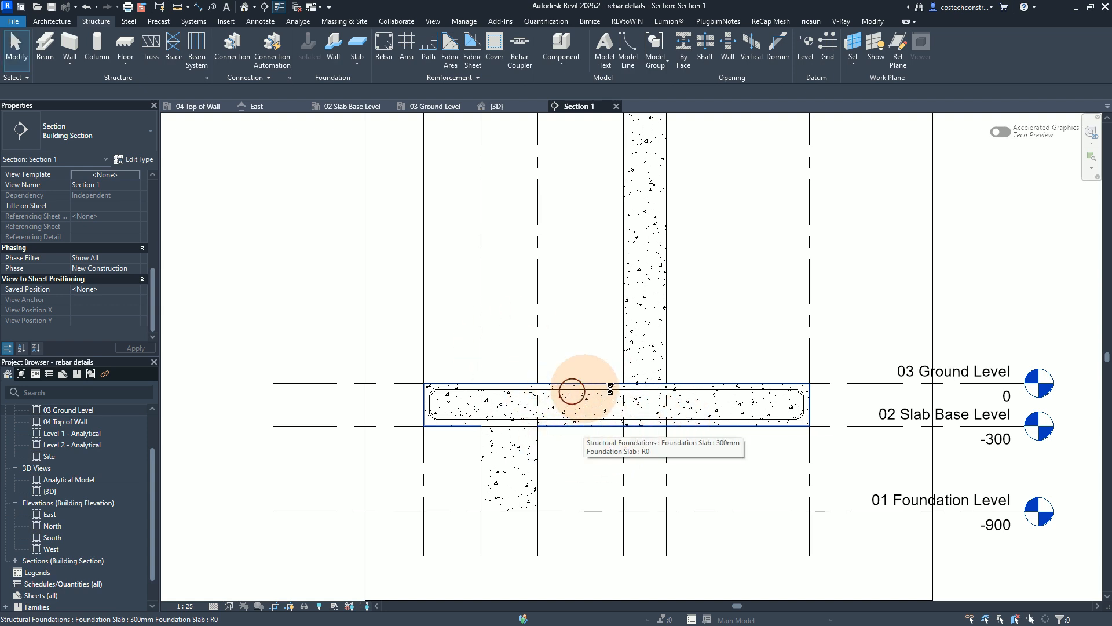
In the 3D view, select one base slab U-bar set together with all its other instances
{"action": "left_click", "coordinate": [502, 105]}
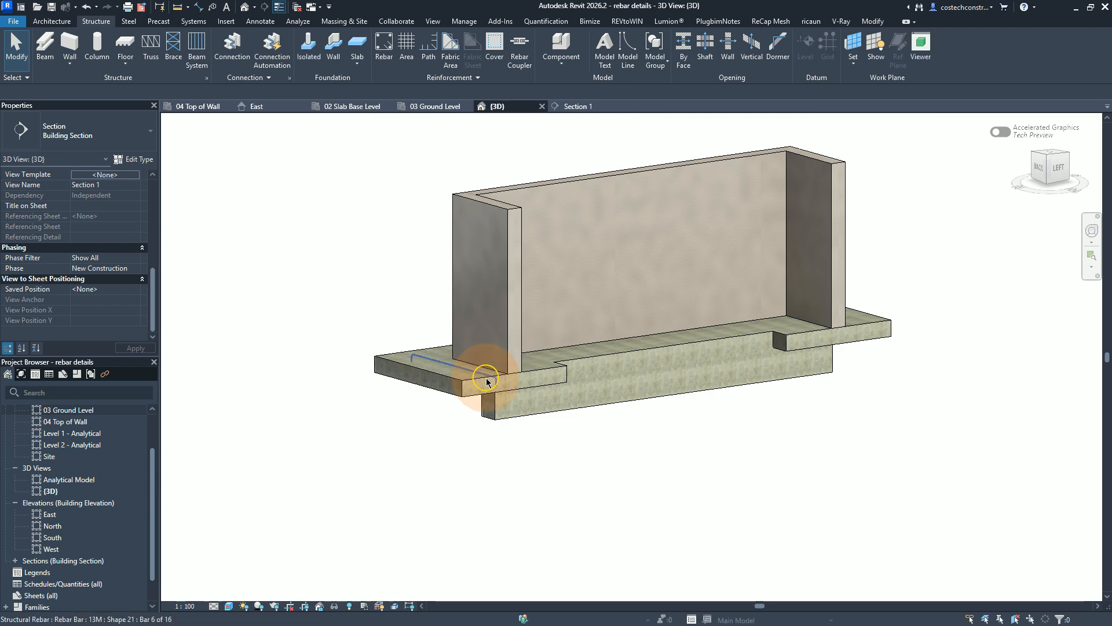
{"action": "left_click", "coordinate": [485, 380]}
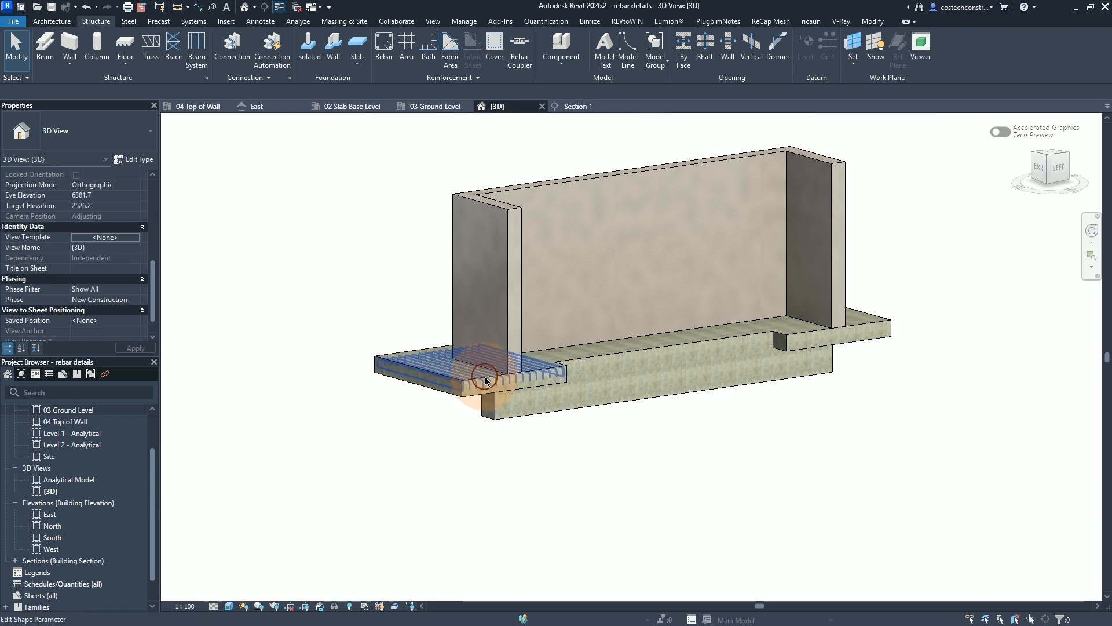
{"action": "right_click", "coordinate": [354, 263]}
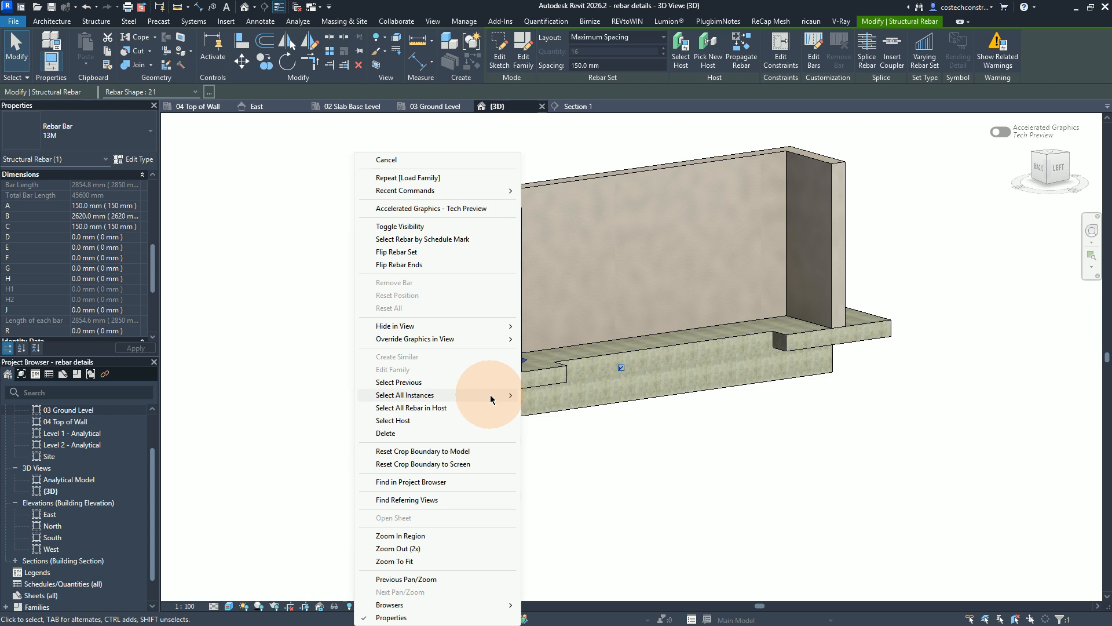
{"action": "mouse_move", "coordinate": [489, 396]}
{"action": "left_click", "coordinate": [558, 397]}
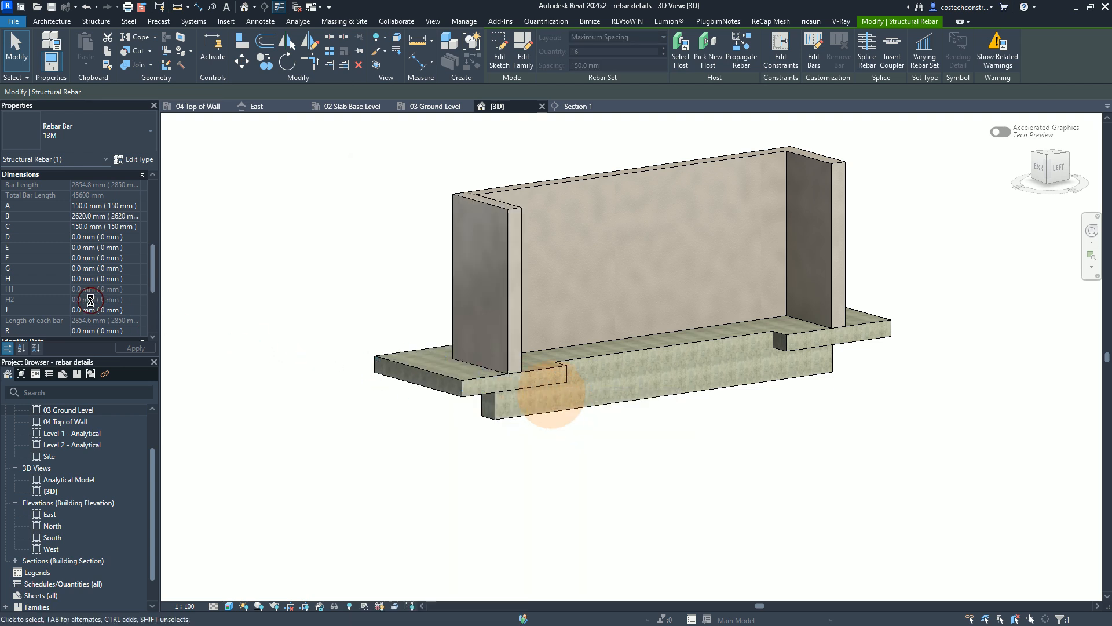
Set both selected rebar sets to be shown unobscured in the {3D} view through their View Visibility States
{"action": "scroll", "coordinate": [85, 298], "scroll_direction": "down", "scroll_amount": 1}
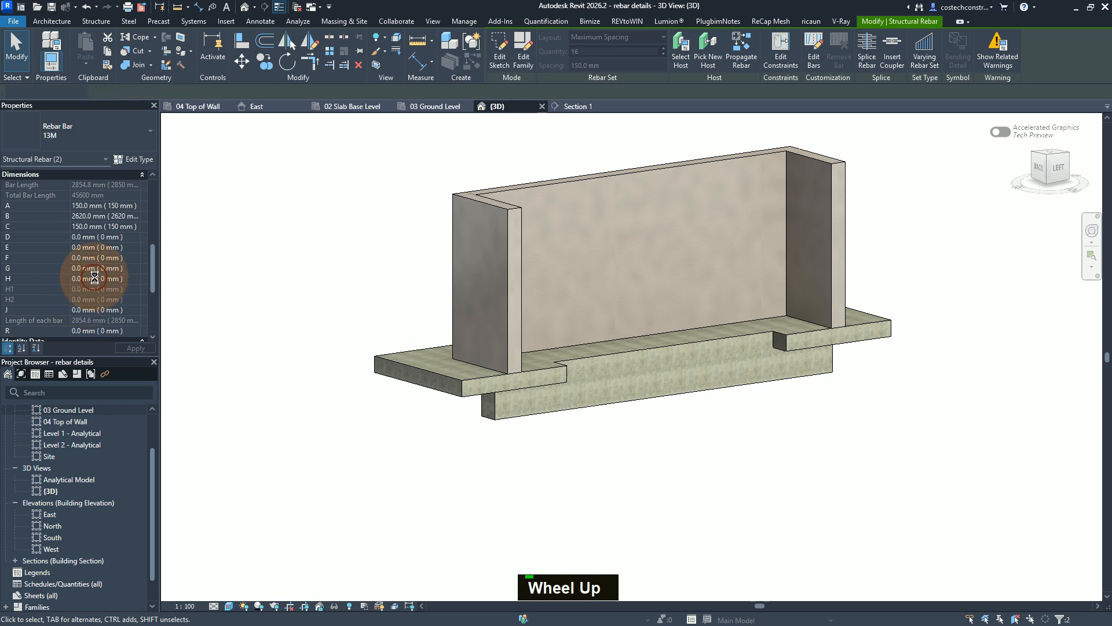
{"action": "scroll", "coordinate": [95, 275], "scroll_direction": "up", "scroll_amount": 2}
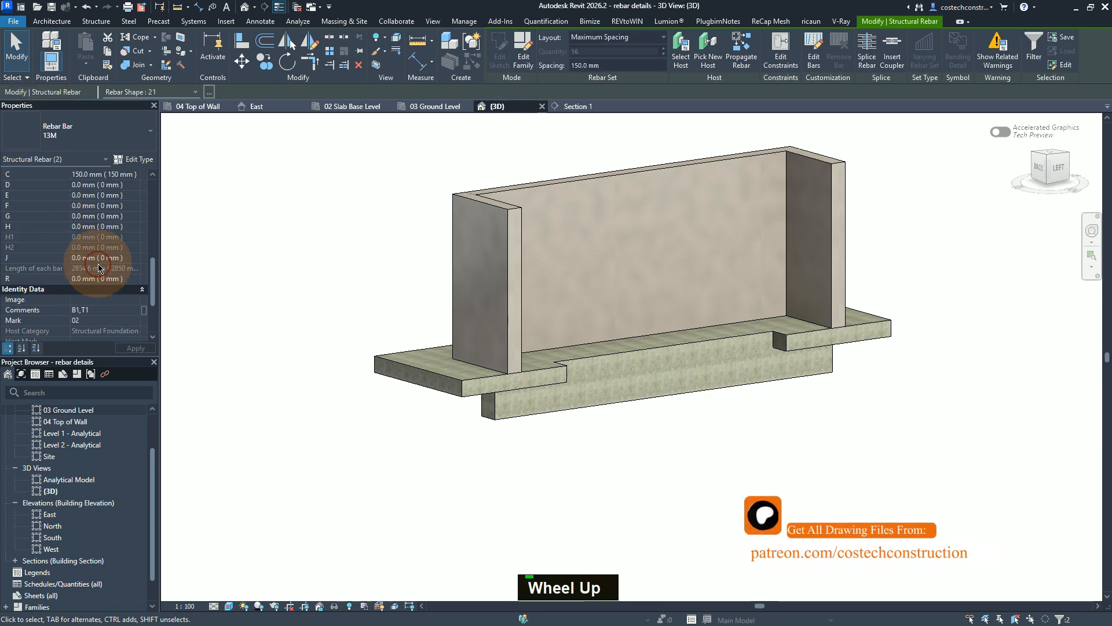
{"action": "scroll", "coordinate": [104, 265], "scroll_direction": "up", "scroll_amount": 5}
{"action": "left_click", "coordinate": [104, 257]}
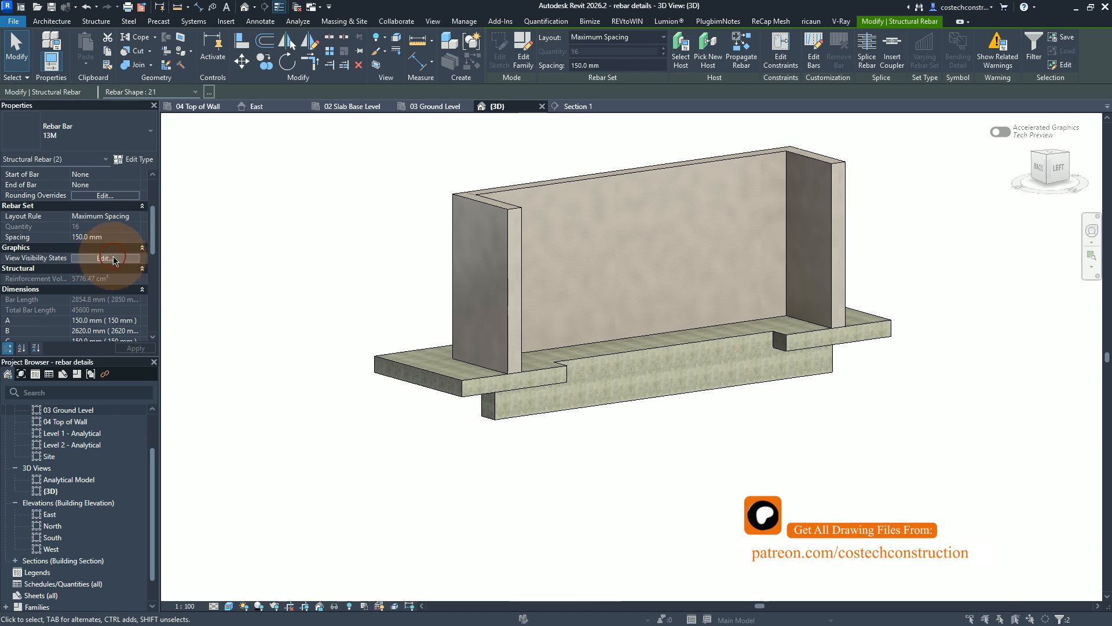
{"action": "left_click", "coordinate": [114, 259]}
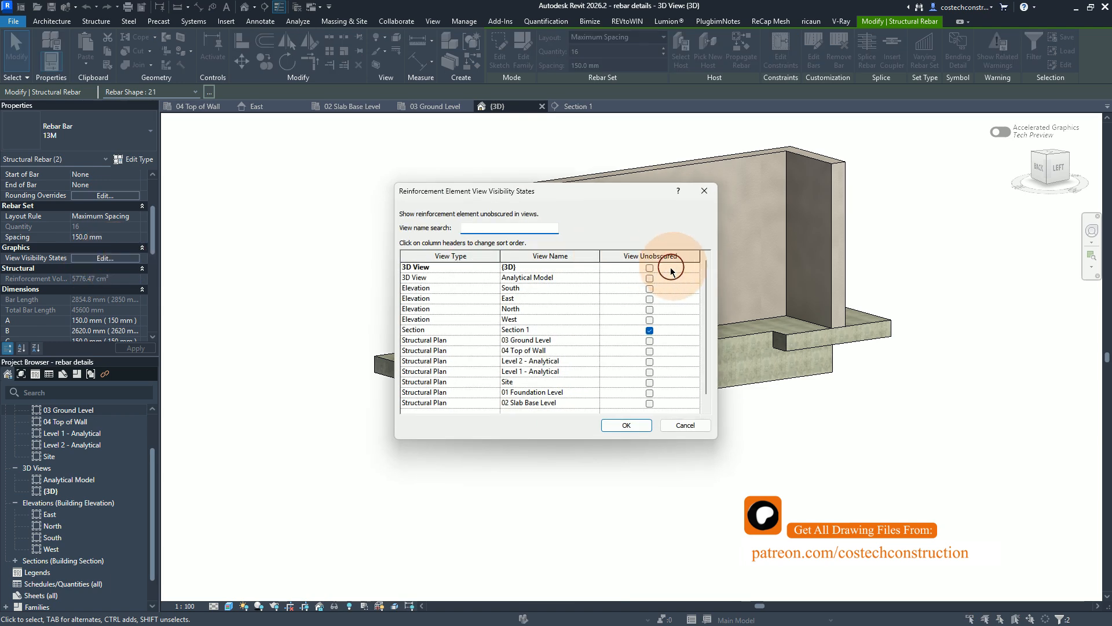
{"action": "left_click", "coordinate": [653, 270]}
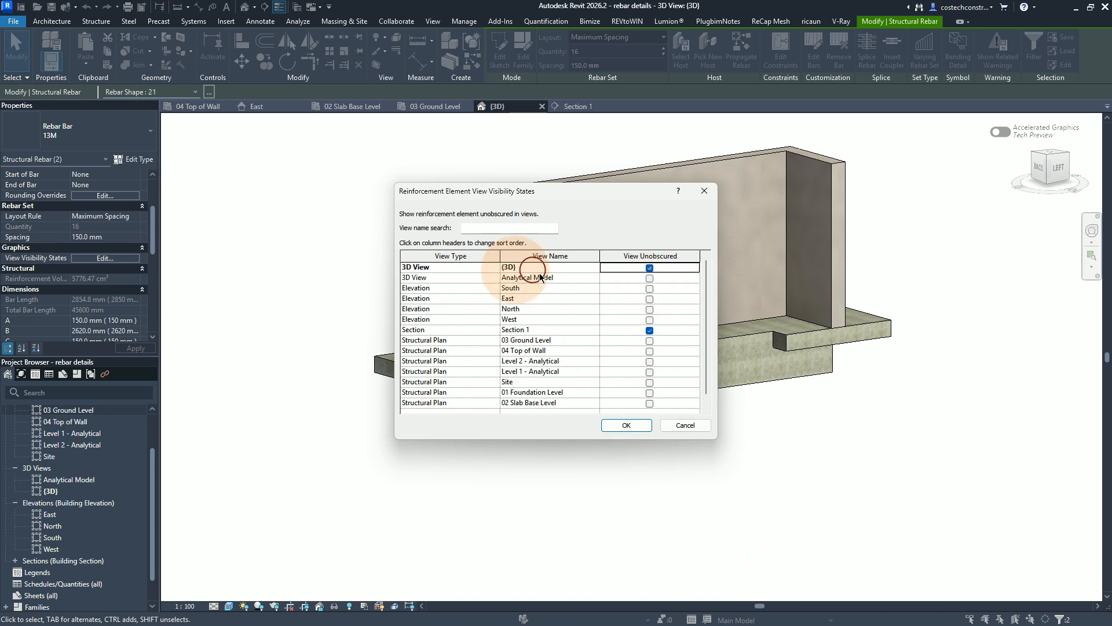
{"action": "left_click", "coordinate": [635, 424]}
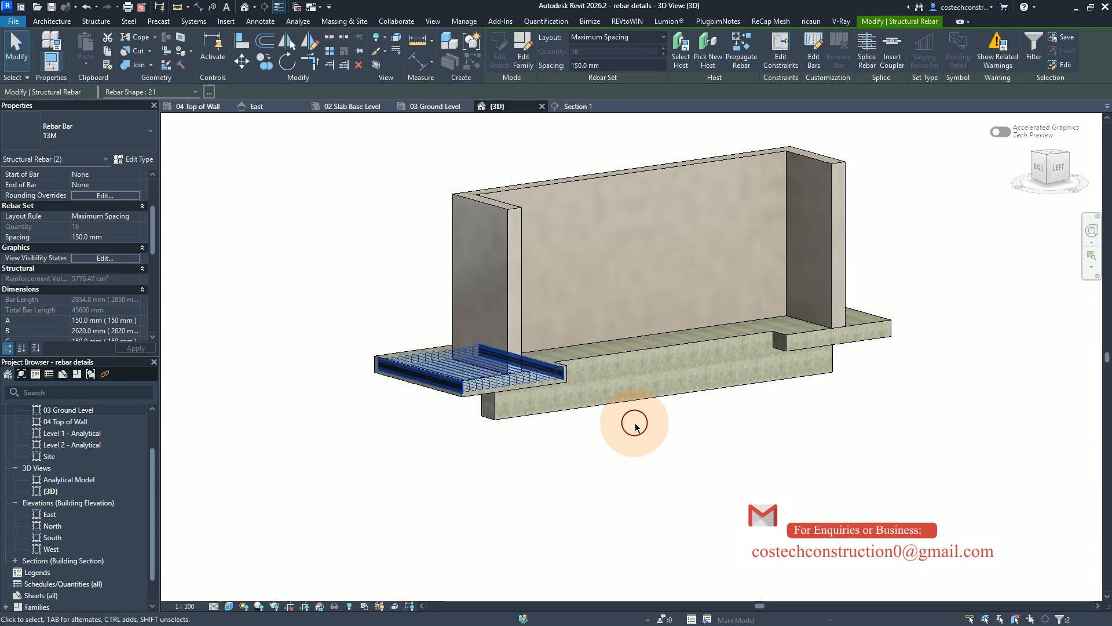
Set the 3D view's detail level to Fine to show the rebar as solid bars, and clear the selection
{"action": "scroll", "coordinate": [484, 400], "scroll_direction": "up", "scroll_amount": 1}
{"action": "scroll", "coordinate": [483, 400], "scroll_direction": "down", "scroll_amount": 1}
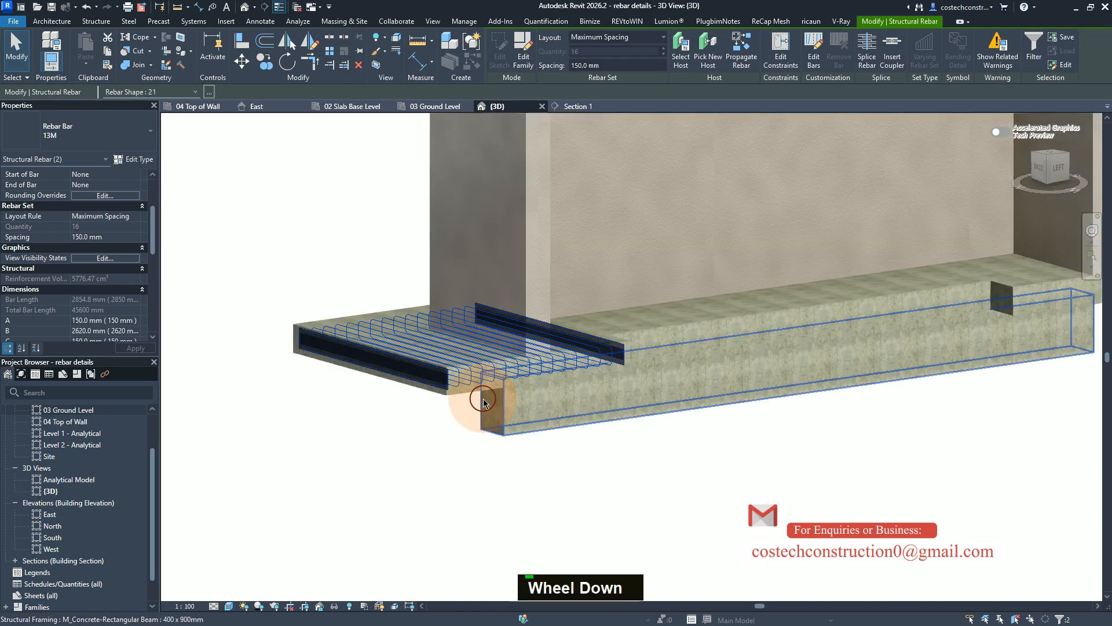
{"action": "scroll", "coordinate": [462, 388], "scroll_direction": "up", "scroll_amount": 3}
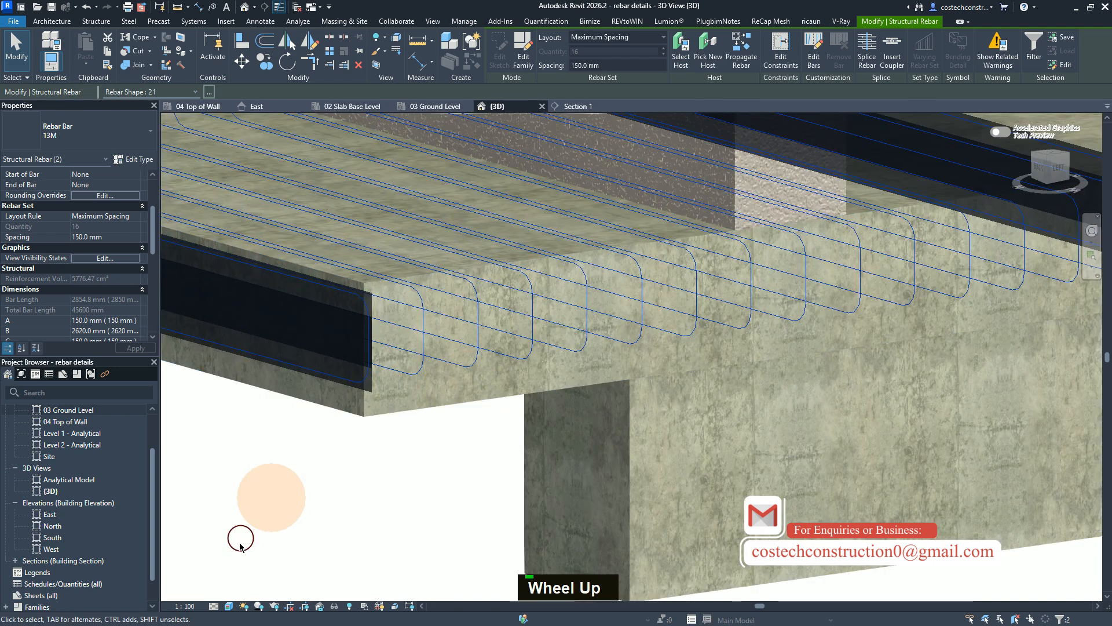
{"action": "left_click", "coordinate": [213, 606]}
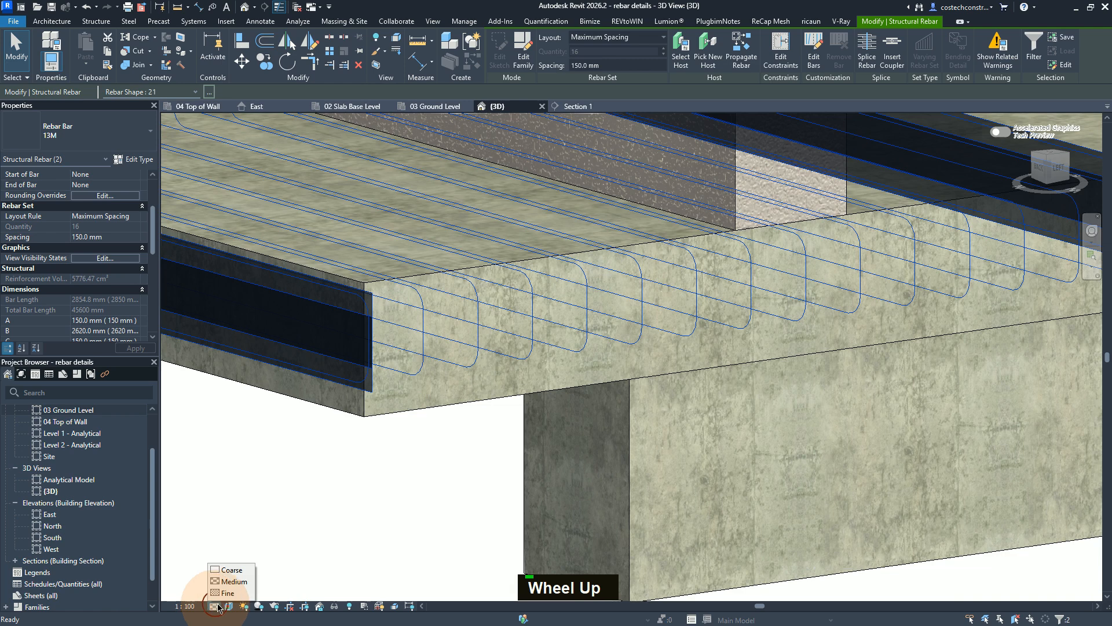
{"action": "left_click", "coordinate": [228, 595]}
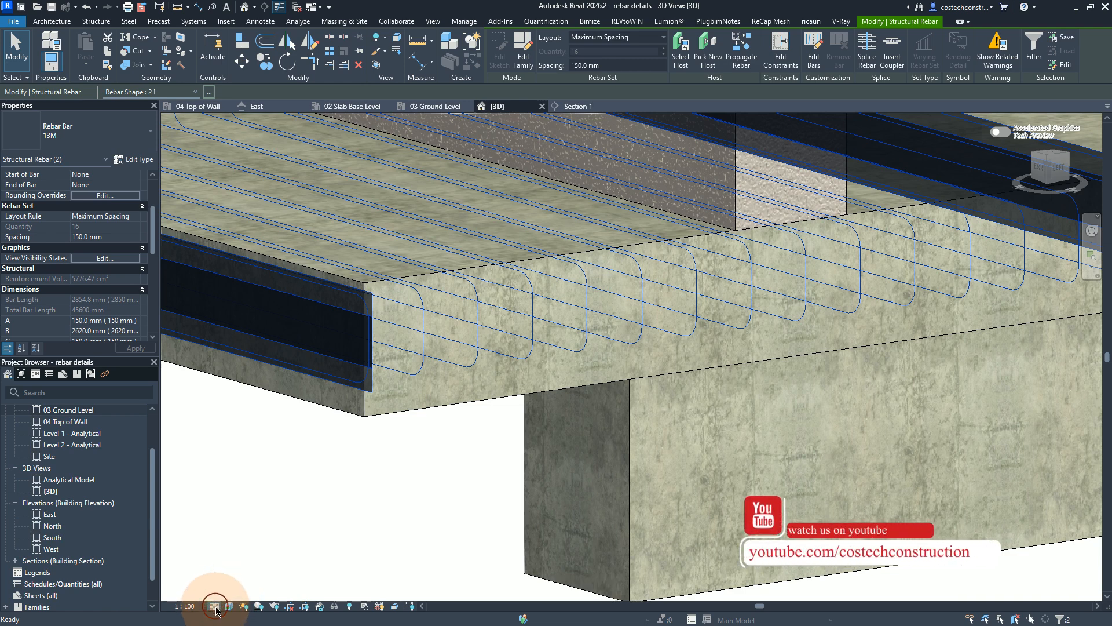
{"action": "left_click", "coordinate": [214, 606]}
{"action": "left_click", "coordinate": [231, 572]}
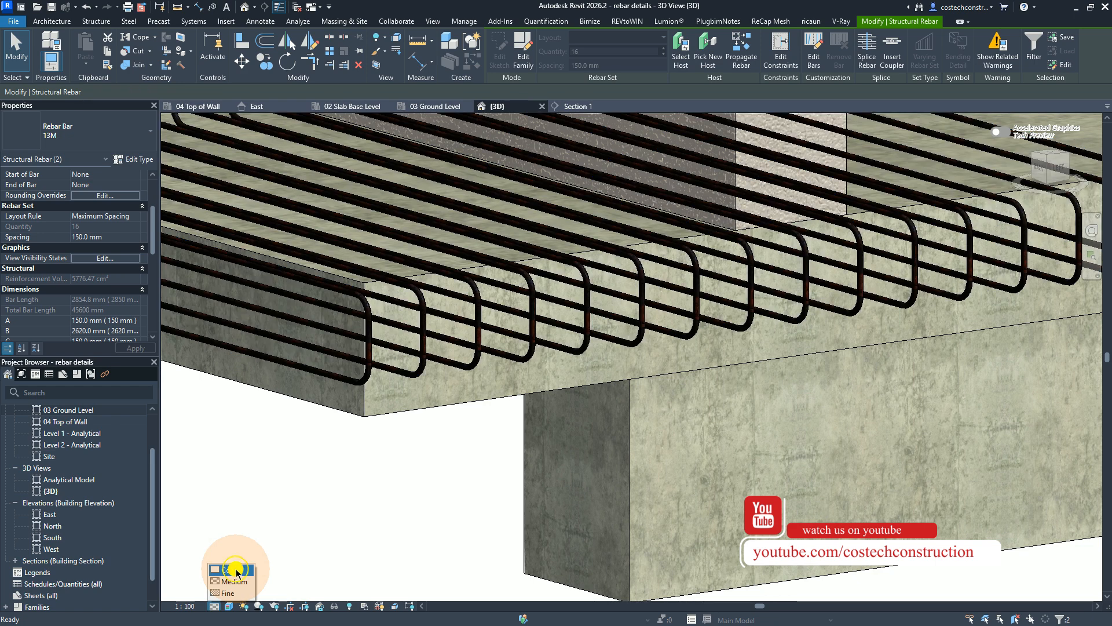
{"action": "left_click", "coordinate": [290, 570]}
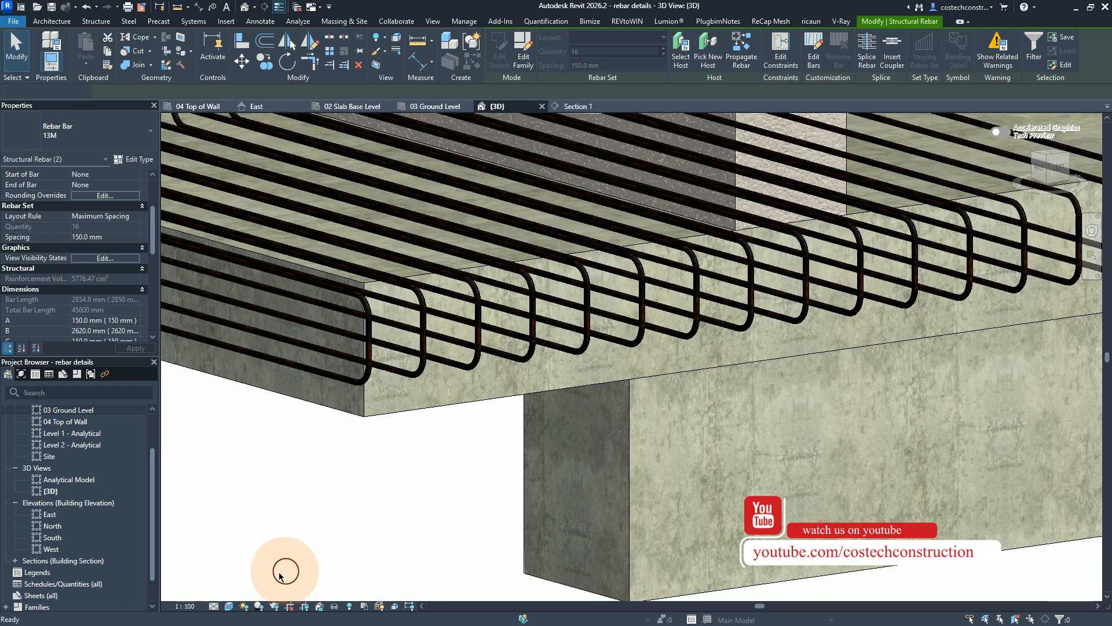
{"action": "left_click", "coordinate": [252, 590]}
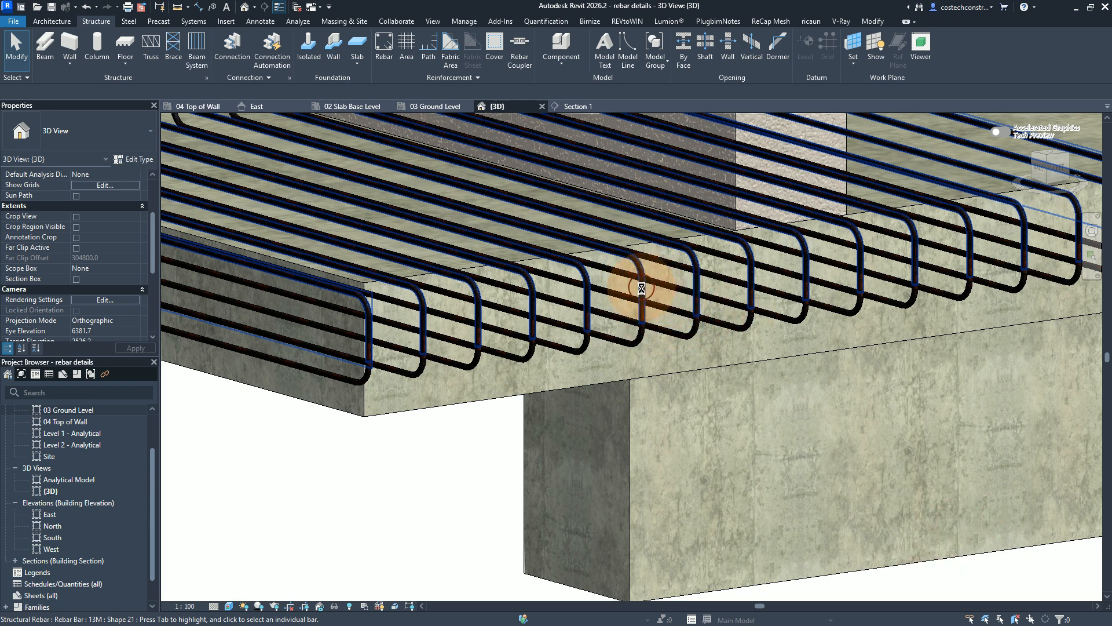
Select one of the base slab's U-bar sets in 3D and start editing its individual bars in the 03 Ground Level plan
{"action": "left_click", "coordinate": [637, 338]}
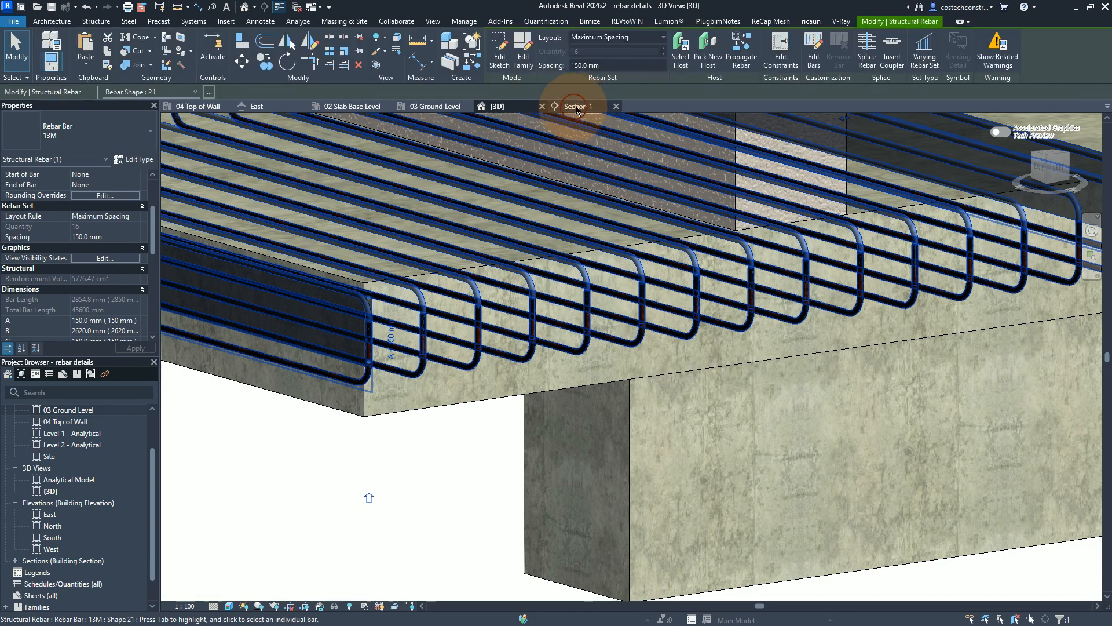
{"action": "left_click", "coordinate": [442, 111]}
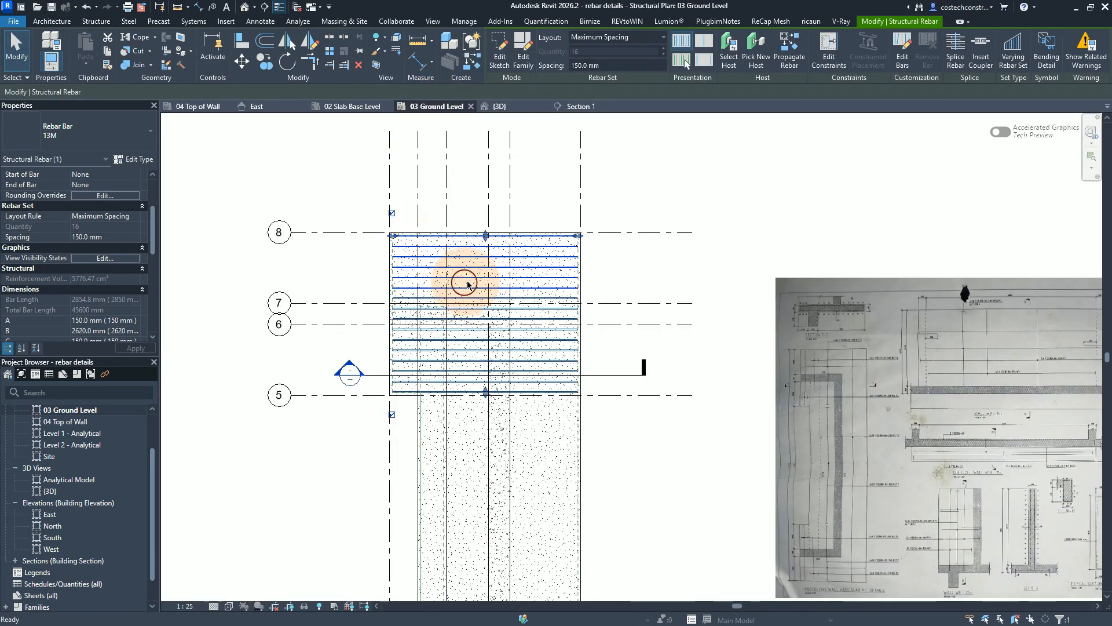
{"action": "scroll", "coordinate": [457, 223], "scroll_direction": "down", "scroll_amount": 1}
{"action": "scroll", "coordinate": [515, 219], "scroll_direction": "up", "scroll_amount": 5}
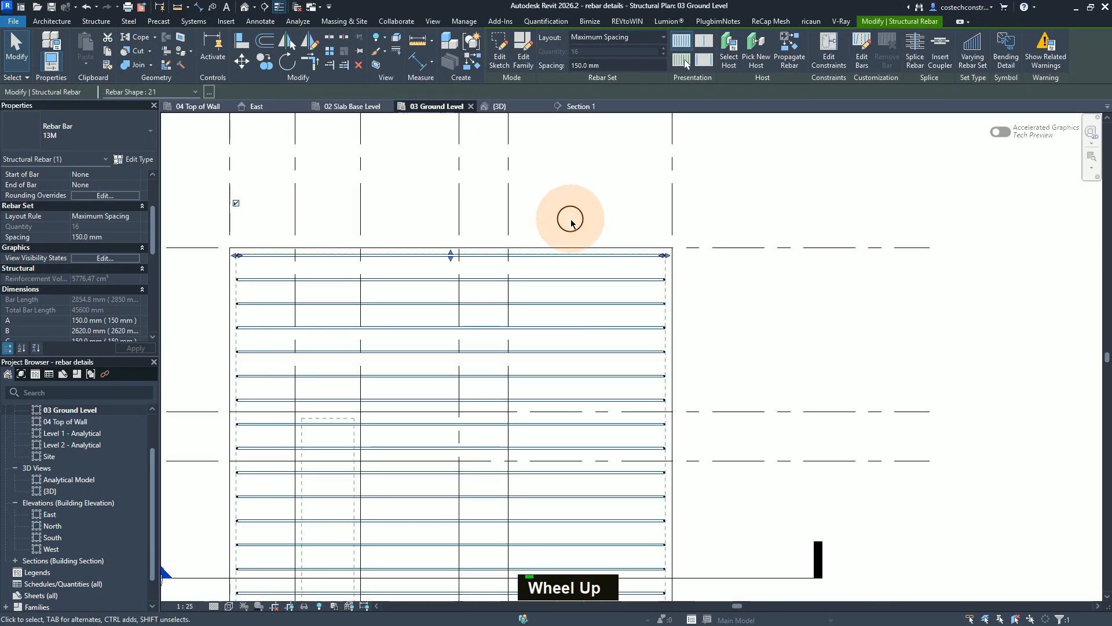
{"action": "scroll", "coordinate": [637, 185], "scroll_direction": "down", "scroll_amount": 1}
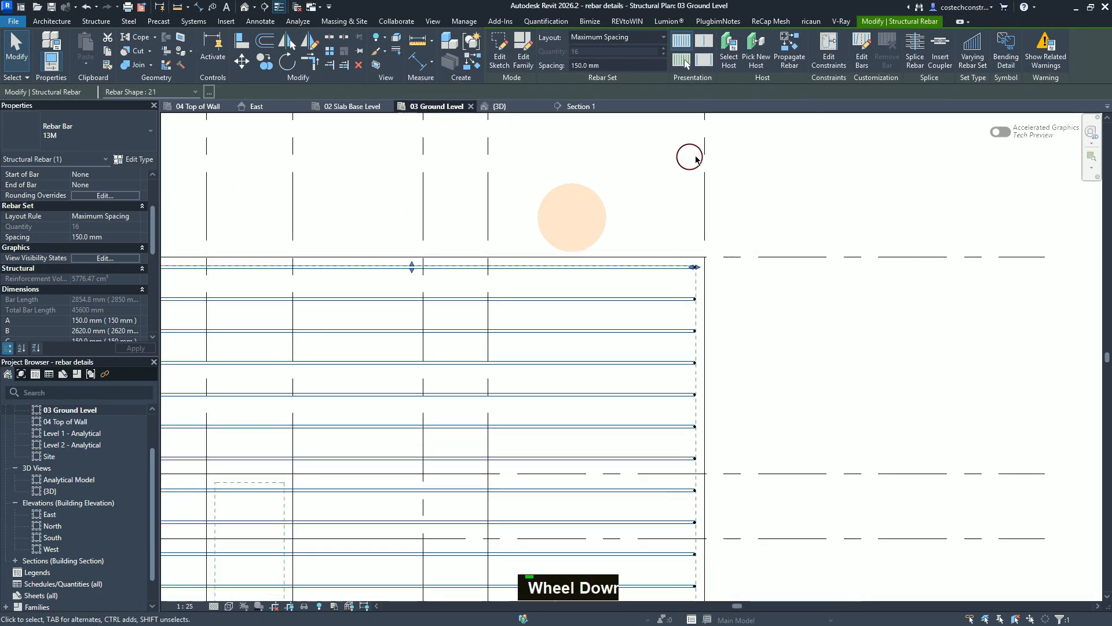
{"action": "left_click", "coordinate": [863, 61]}
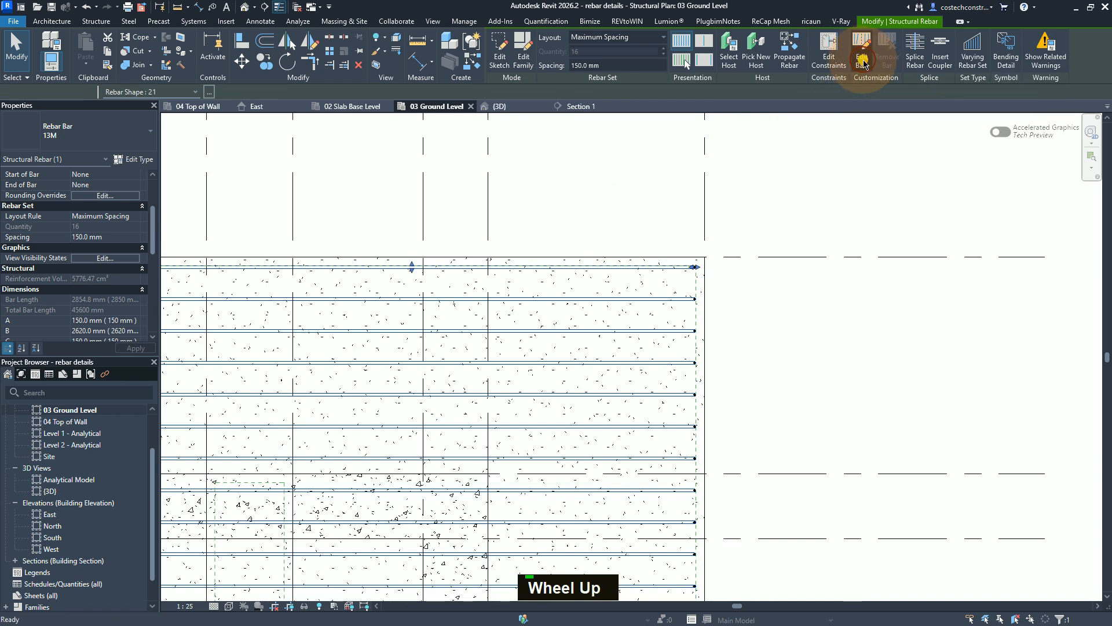
Move the set's first bar, nearest the slab edge at grid 8, inward by 12.7 mm, one bar thickness
{"action": "left_click", "coordinate": [553, 265]}
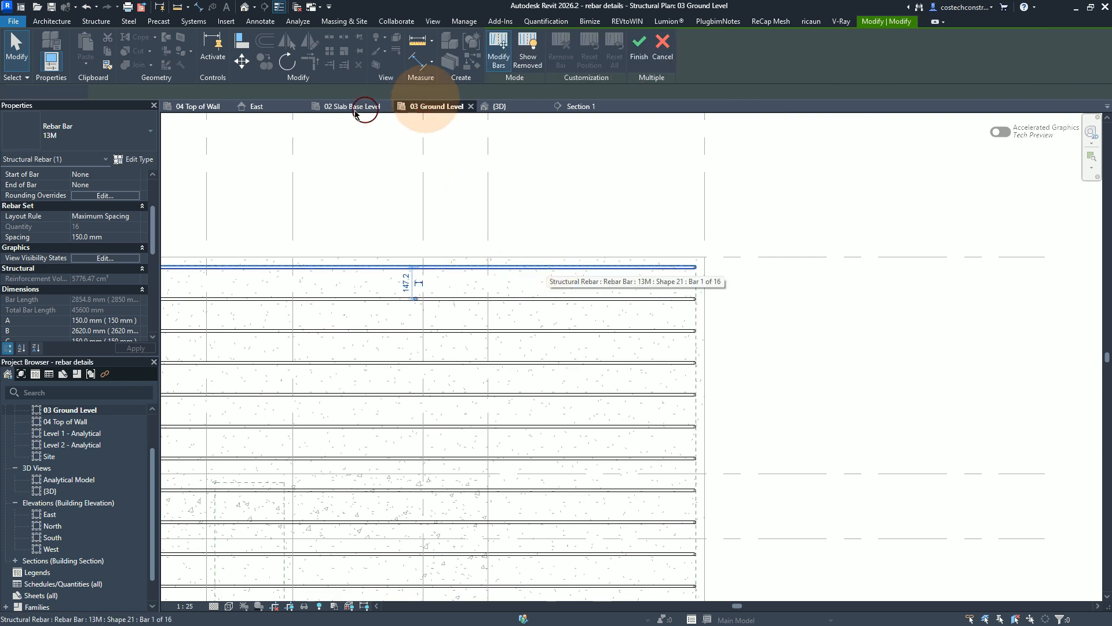
{"action": "left_click", "coordinate": [244, 61]}
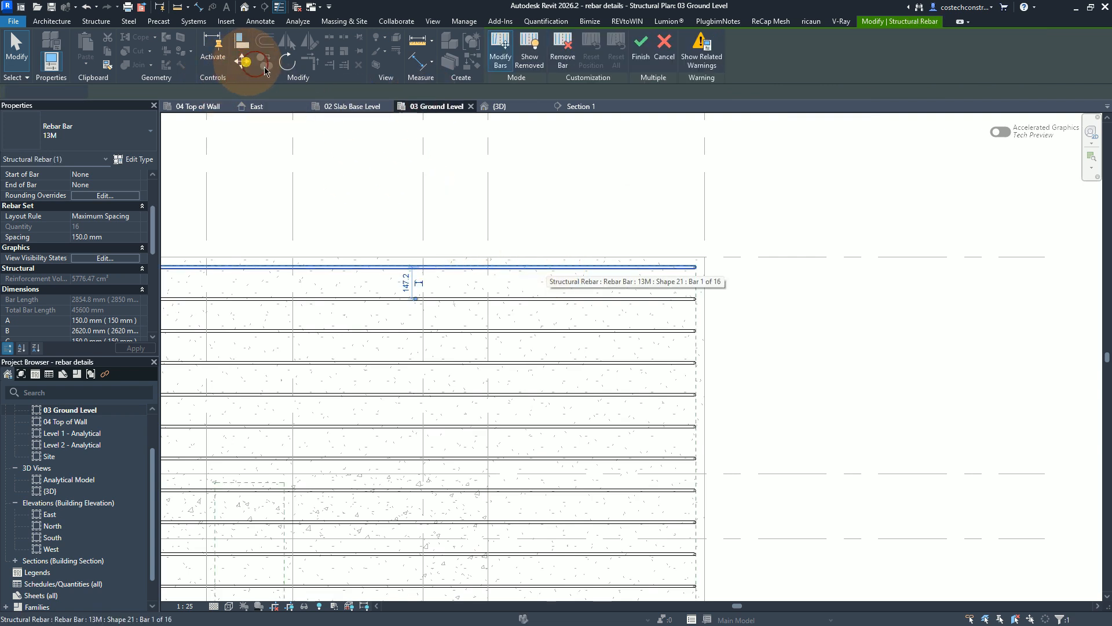
{"action": "scroll", "coordinate": [414, 263], "scroll_direction": "down", "scroll_amount": 1}
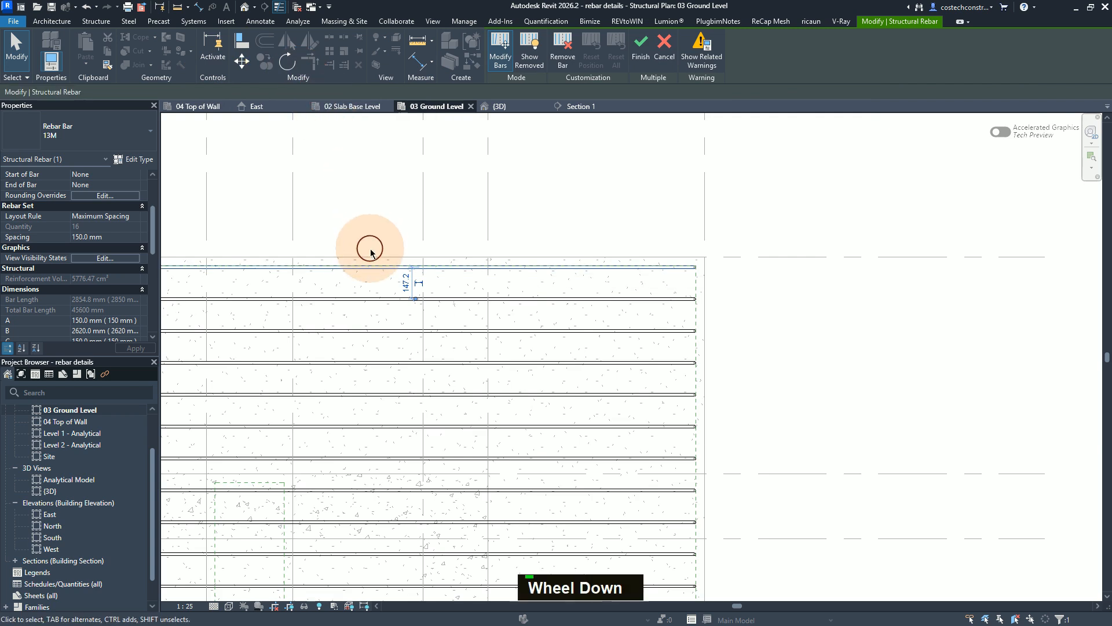
{"action": "scroll", "coordinate": [416, 262], "scroll_direction": "up", "scroll_amount": 4}
{"action": "left_click", "coordinate": [418, 262]}
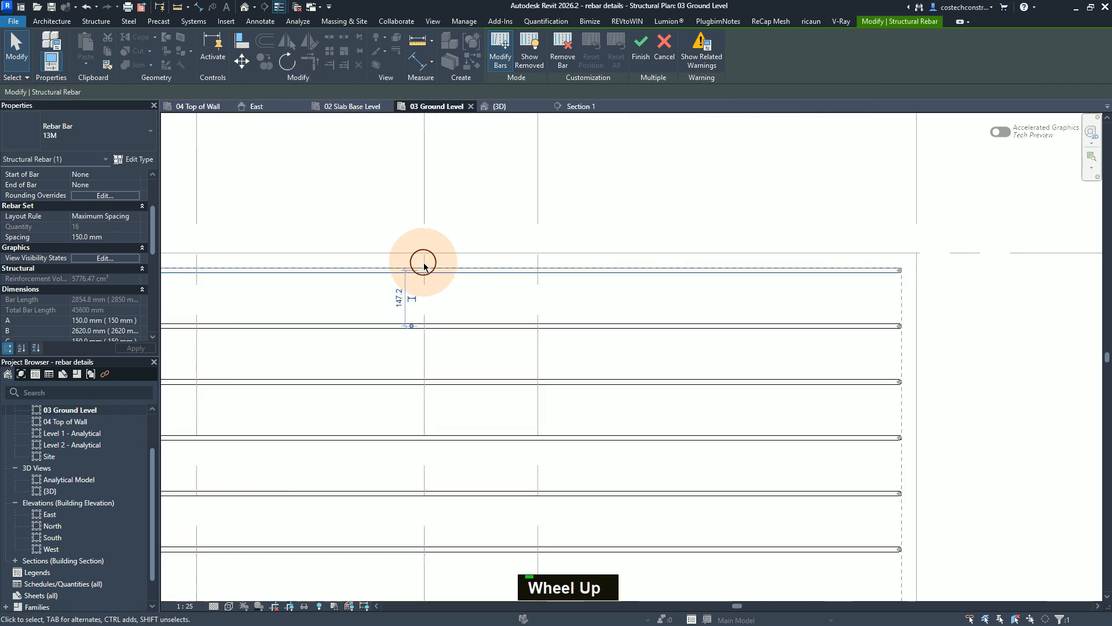
{"action": "scroll", "coordinate": [424, 265], "scroll_direction": "up", "scroll_amount": 2}
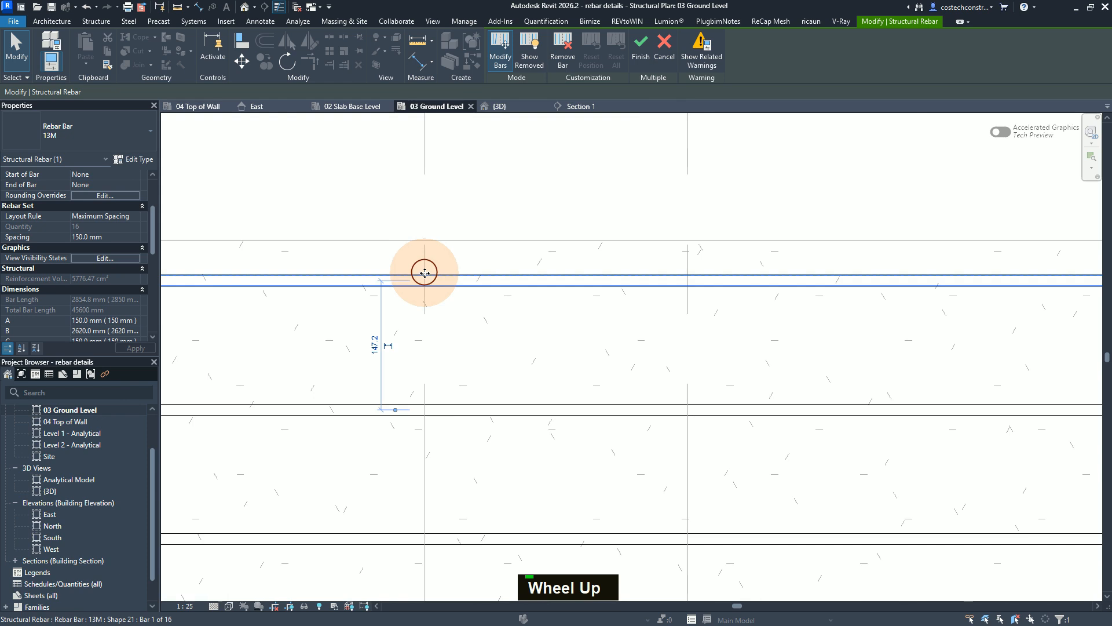
{"action": "left_click", "coordinate": [242, 60]}
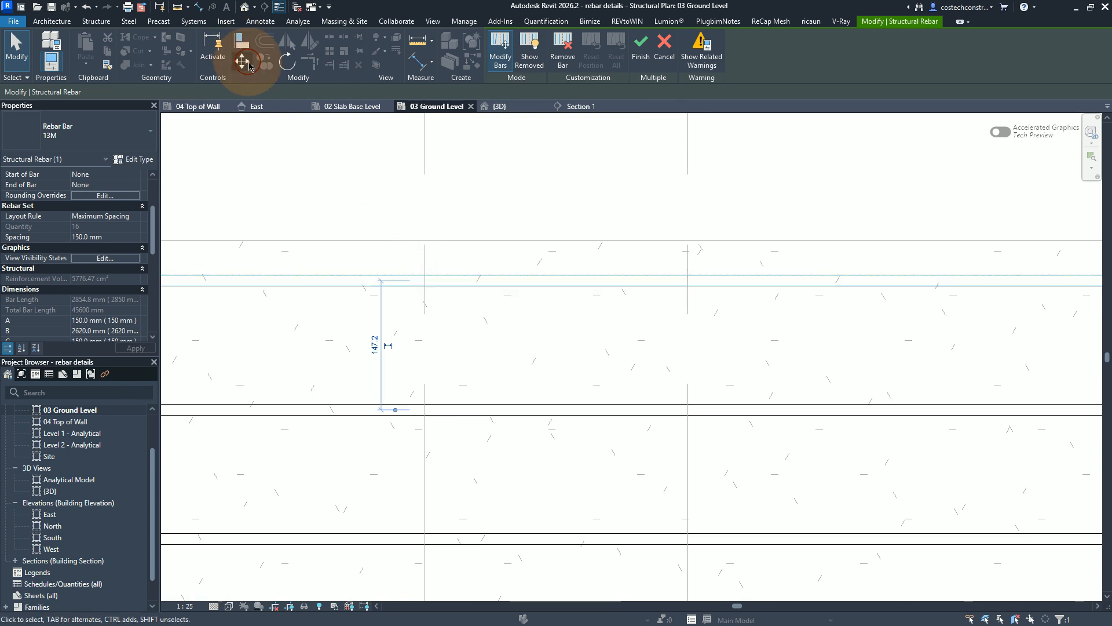
{"action": "left_click", "coordinate": [426, 275]}
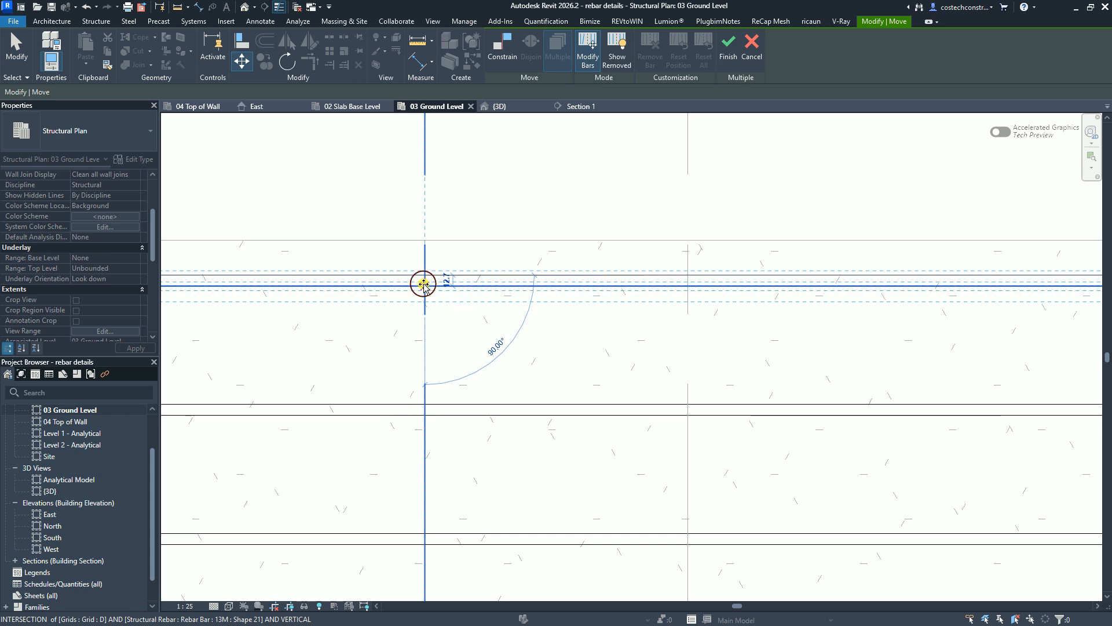
{"action": "left_click", "coordinate": [423, 284]}
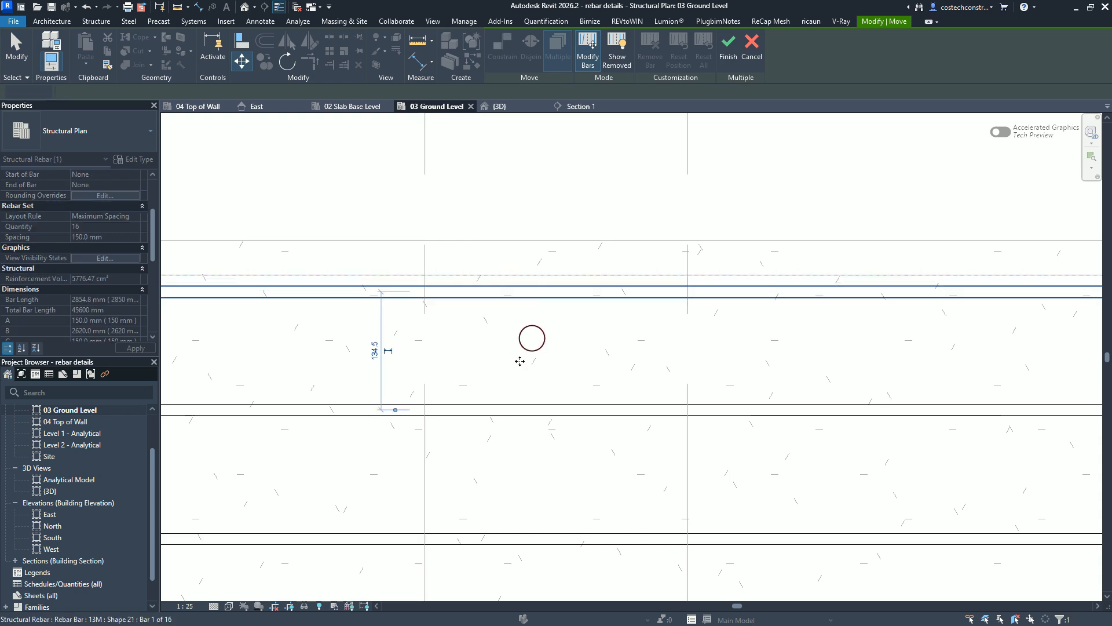
Move the set's second bar by 12.7 mm in the same direction, away from the grid 8 edge
{"action": "left_click", "coordinate": [488, 409]}
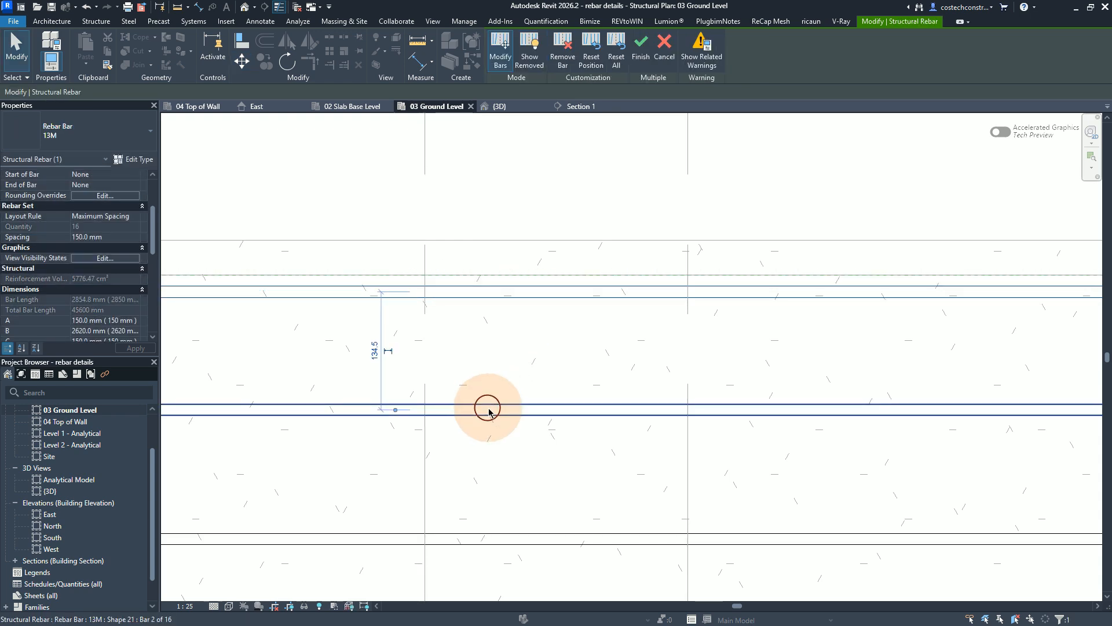
{"action": "left_click", "coordinate": [488, 409]}
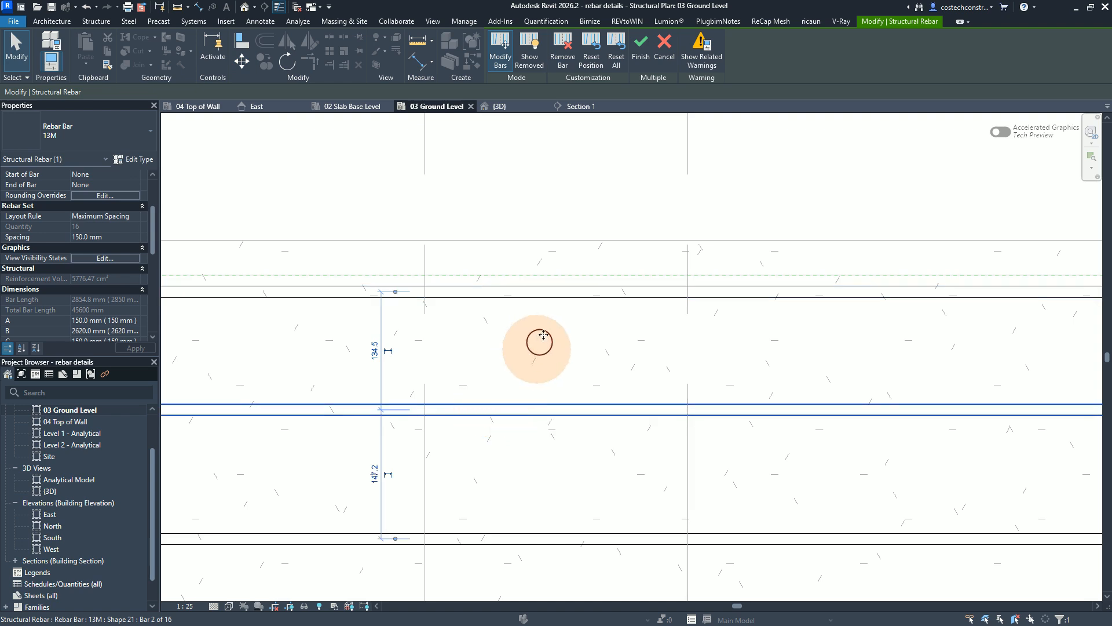
{"action": "left_click", "coordinate": [242, 58]}
{"action": "left_click", "coordinate": [472, 398]}
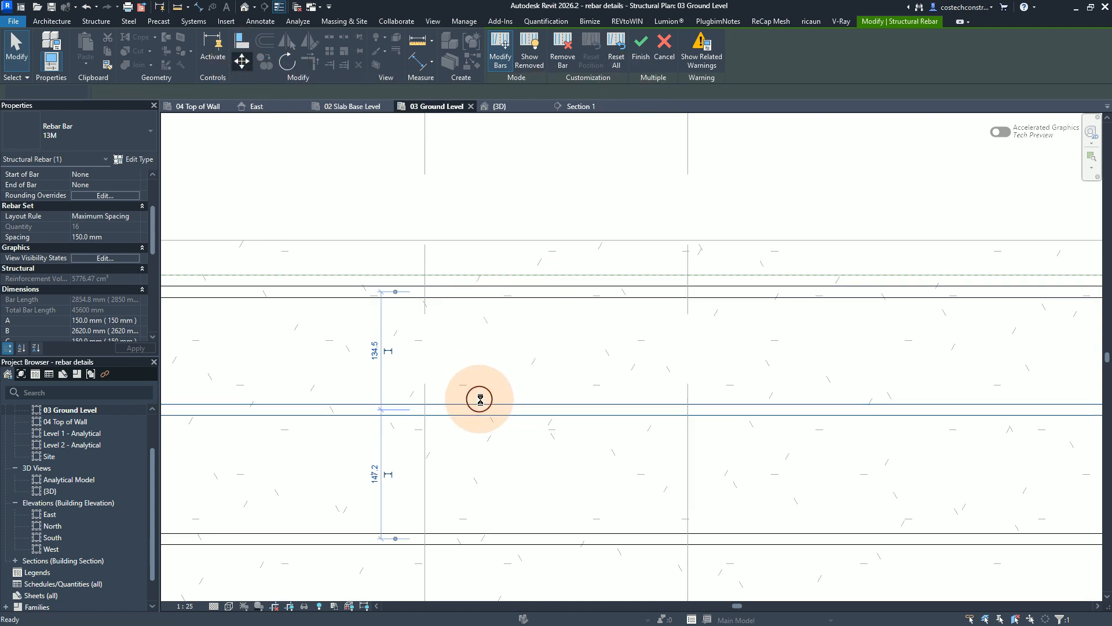
{"action": "left_click", "coordinate": [424, 404]}
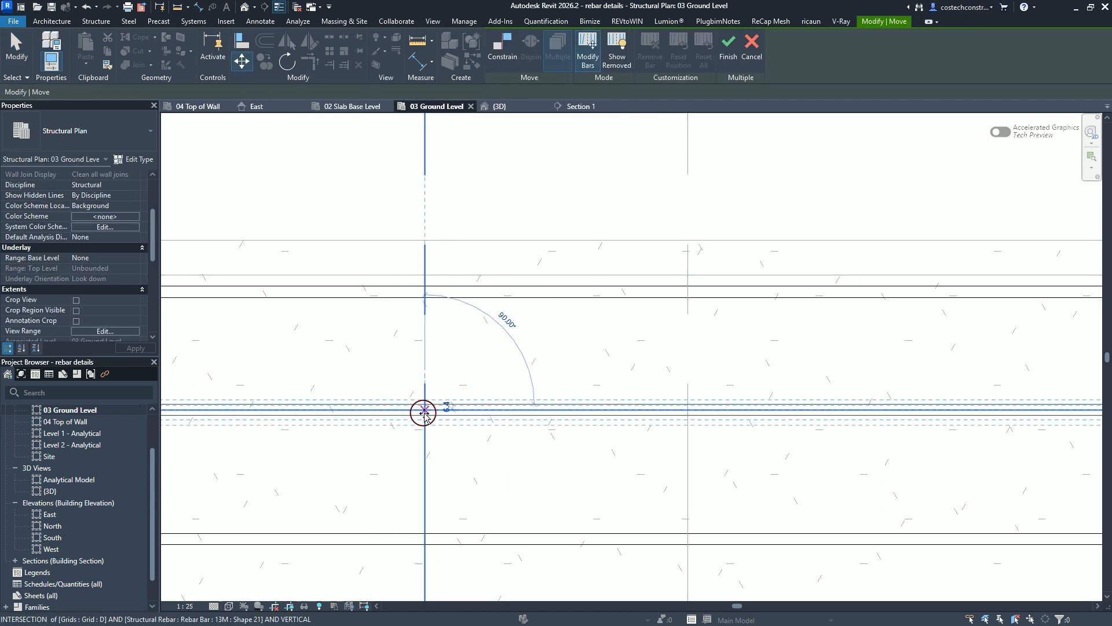
{"action": "left_click", "coordinate": [424, 414]}
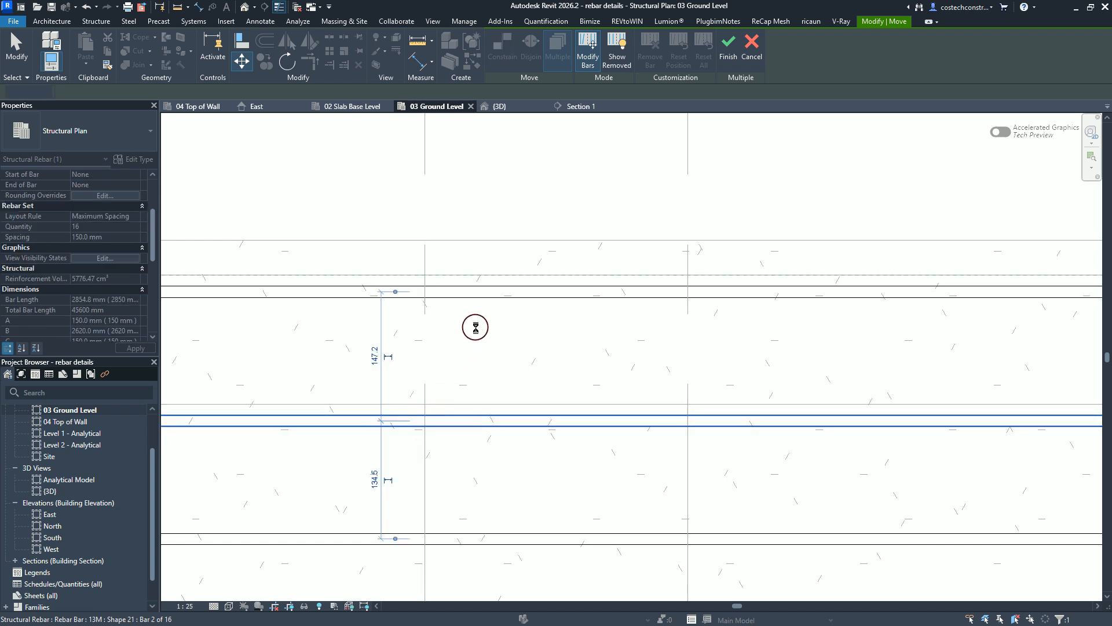
Finish editing the U-bar set's individual bars and return to the 3D view
{"action": "scroll", "coordinate": [475, 328], "scroll_direction": "down", "scroll_amount": 4}
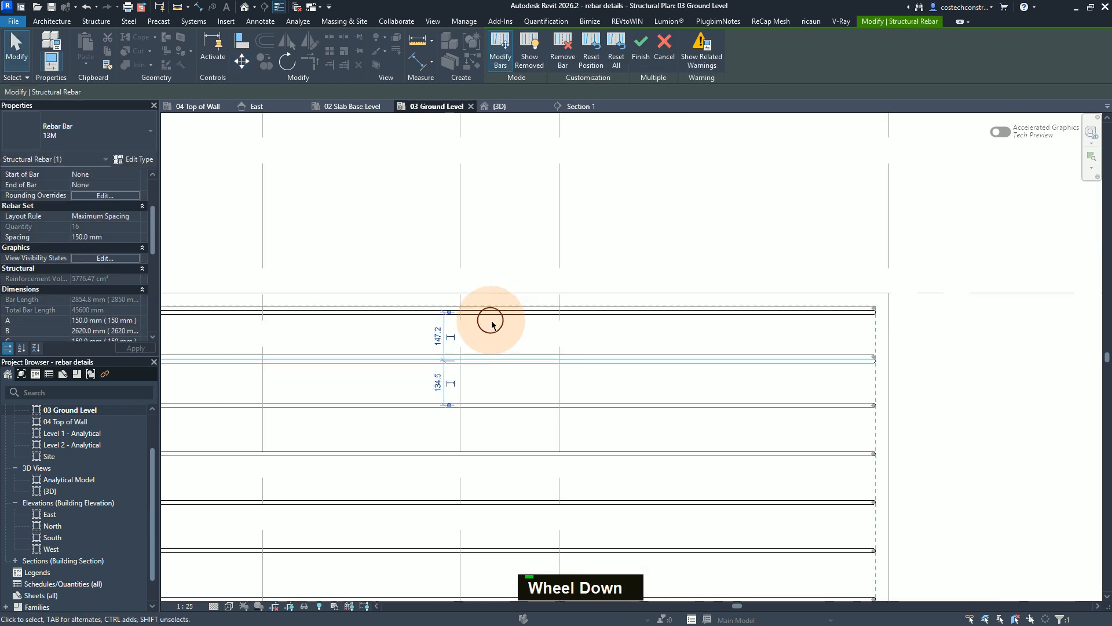
{"action": "left_click", "coordinate": [641, 46]}
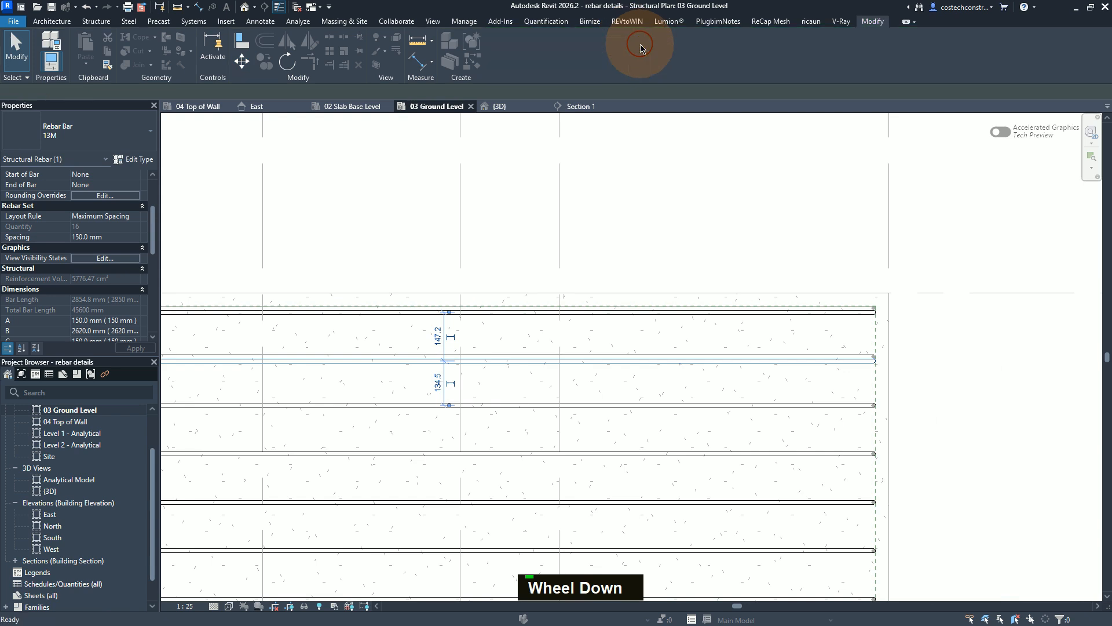
{"action": "left_click", "coordinate": [510, 106]}
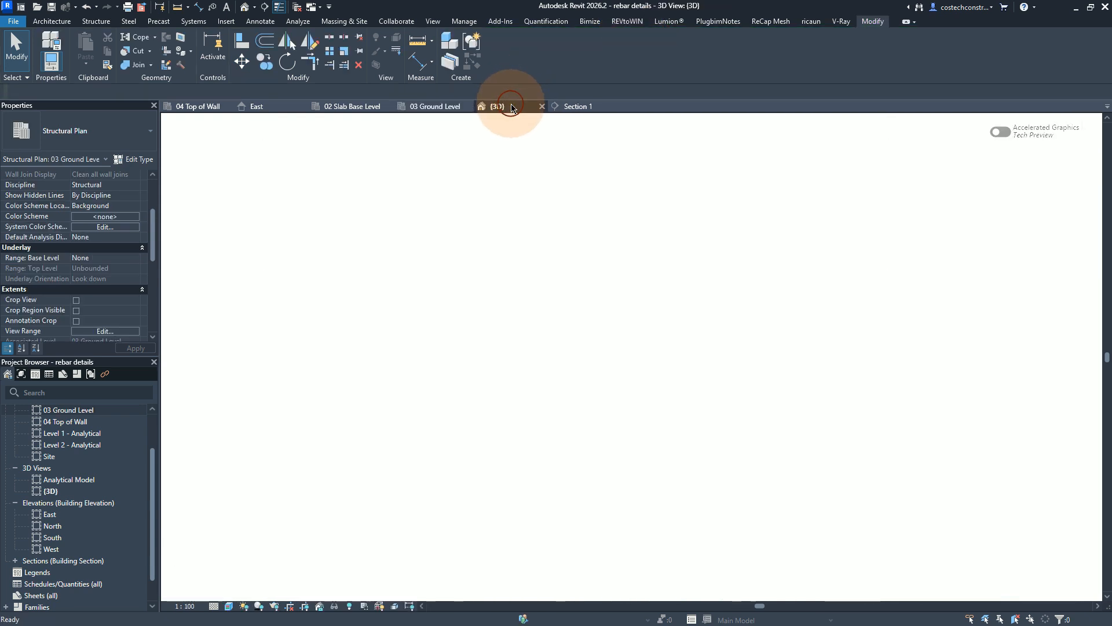
Examine in 3D how the shifted end bars sit beside the opposite U-bars at both ends of the bars, and clear the selection
{"action": "scroll", "coordinate": [355, 339], "scroll_direction": "up", "scroll_amount": 1}
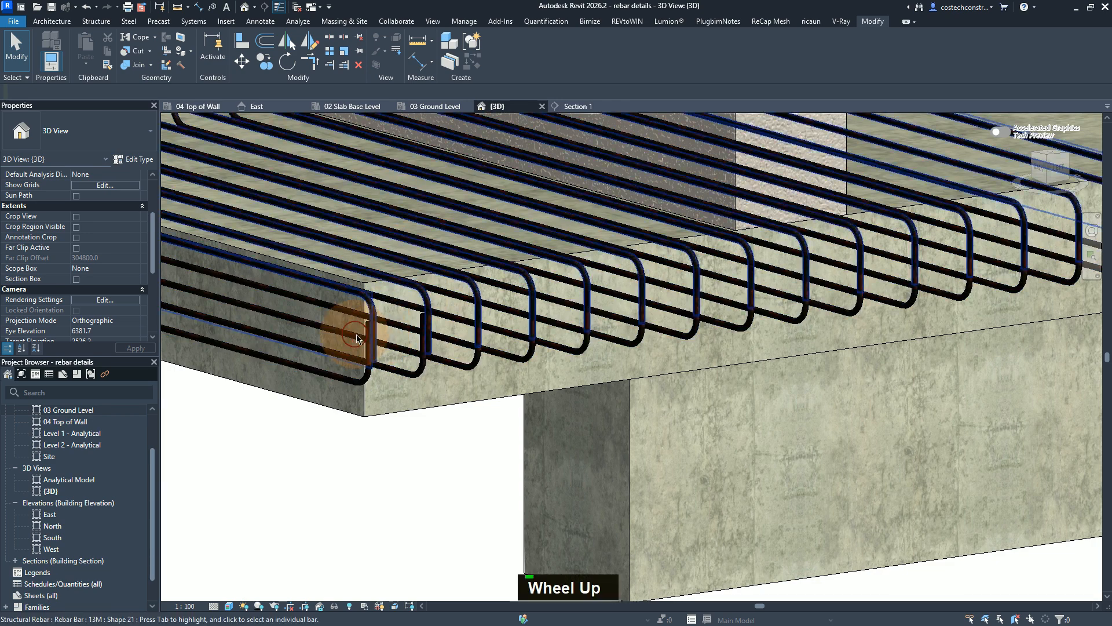
{"action": "scroll", "coordinate": [378, 322], "scroll_direction": "up", "scroll_amount": 1}
{"action": "scroll", "coordinate": [447, 323], "scroll_direction": "down", "scroll_amount": 1}
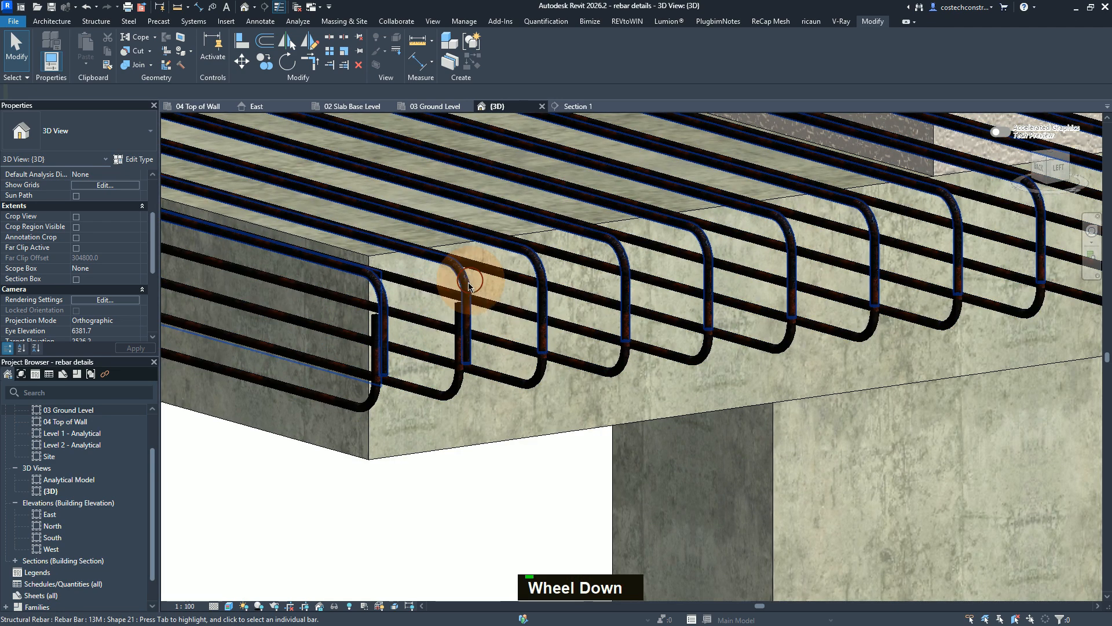
{"action": "middle_click_drag", "start_coordinate": [324, 390], "coordinate": [429, 387], "text": "ctrl"}
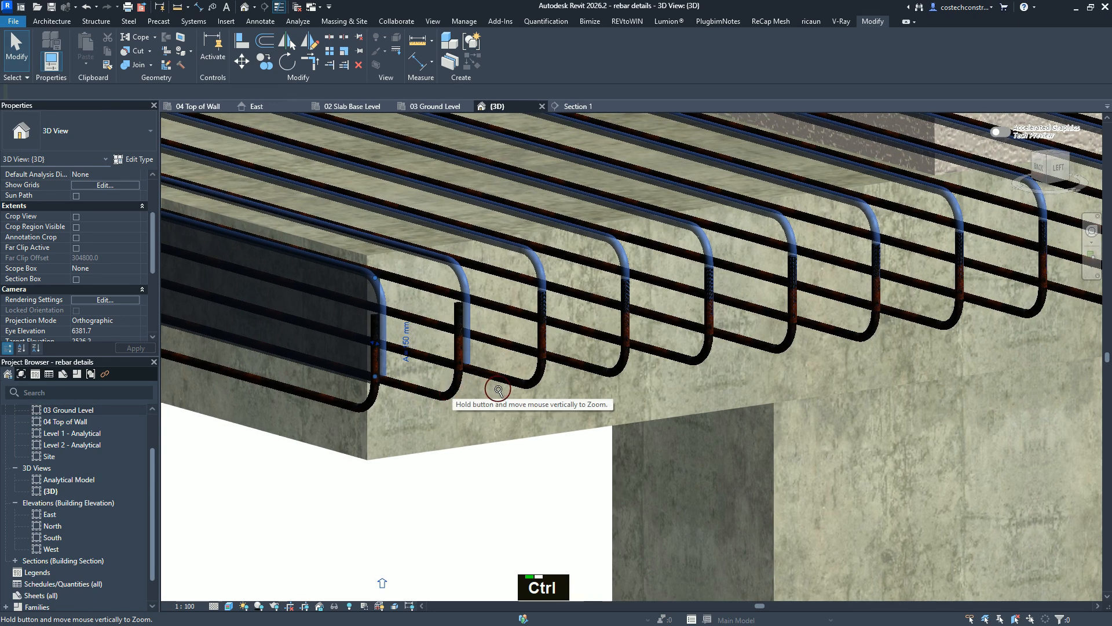
{"action": "left_click", "coordinate": [492, 389]}
{"action": "middle_click", "coordinate": [476, 384], "text": "shift"}
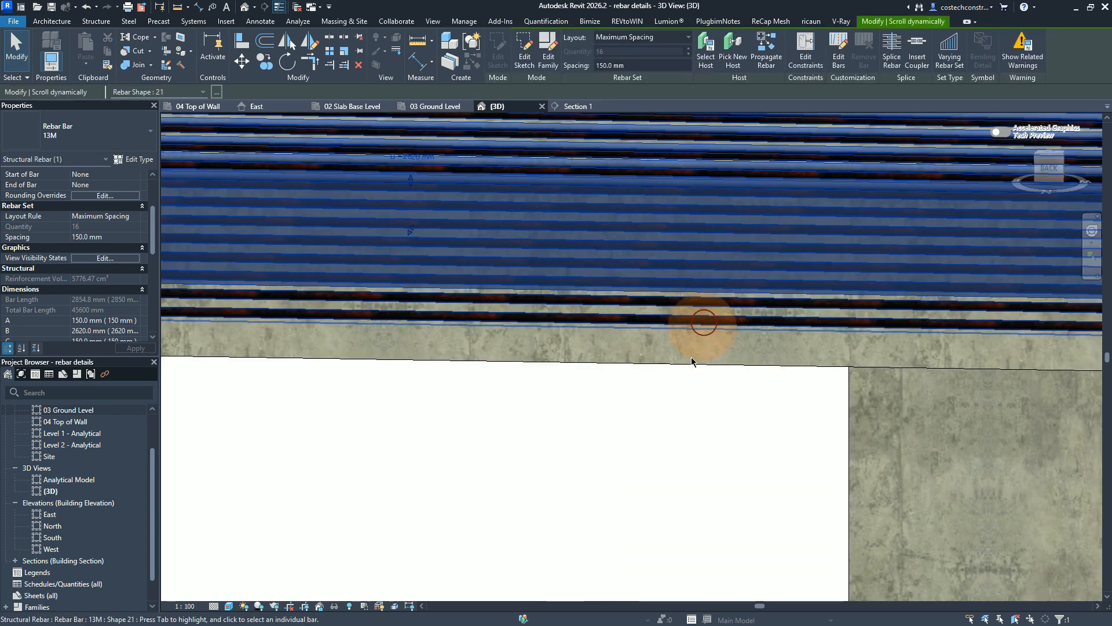
{"action": "scroll", "coordinate": [452, 476], "scroll_direction": "down", "scroll_amount": 1}
{"action": "scroll", "coordinate": [372, 473], "scroll_direction": "up", "scroll_amount": 2}
{"action": "scroll", "coordinate": [464, 462], "scroll_direction": "up", "scroll_amount": 3}
{"action": "scroll", "coordinate": [464, 462], "scroll_direction": "down", "scroll_amount": 2}
{"action": "scroll", "coordinate": [465, 462], "scroll_direction": "down", "scroll_amount": 3}
{"action": "middle_click_drag", "start_coordinate": [462, 461], "coordinate": [888, 423], "text": "shift"}
{"action": "scroll", "coordinate": [960, 366], "scroll_direction": "up", "scroll_amount": 3, "text": "shift"}
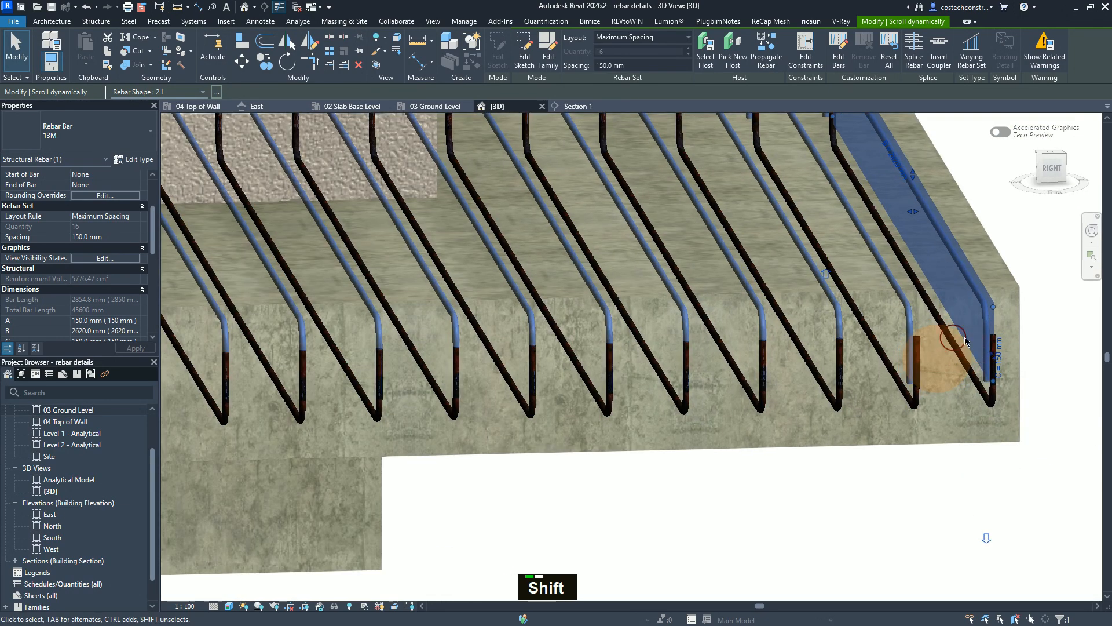
{"action": "scroll", "coordinate": [949, 356], "scroll_direction": "up", "scroll_amount": 2}
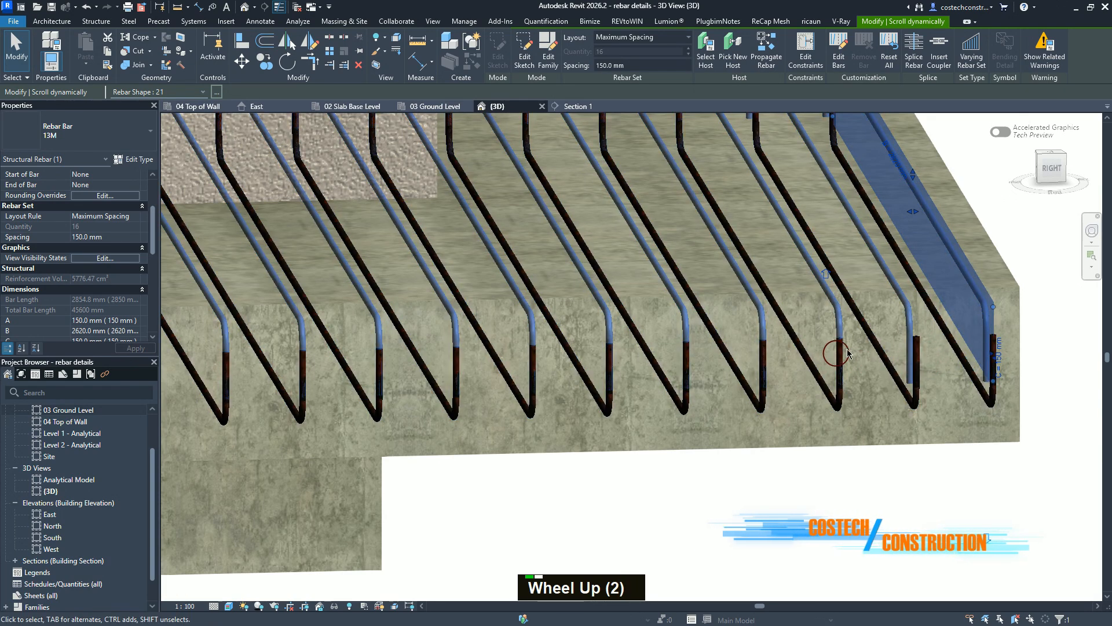
{"action": "scroll", "coordinate": [929, 338], "scroll_direction": "up", "scroll_amount": 1}
{"action": "key", "text": "Escape"}
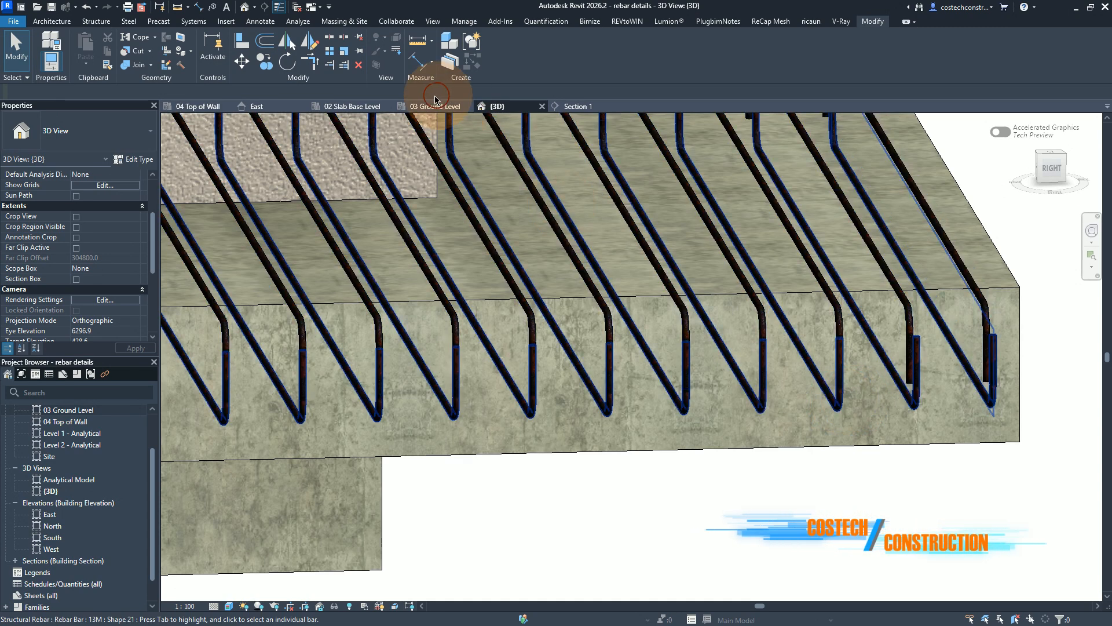
Inspect the base slab's upper and lower U-bars in Section 1
{"action": "left_click", "coordinate": [583, 107]}
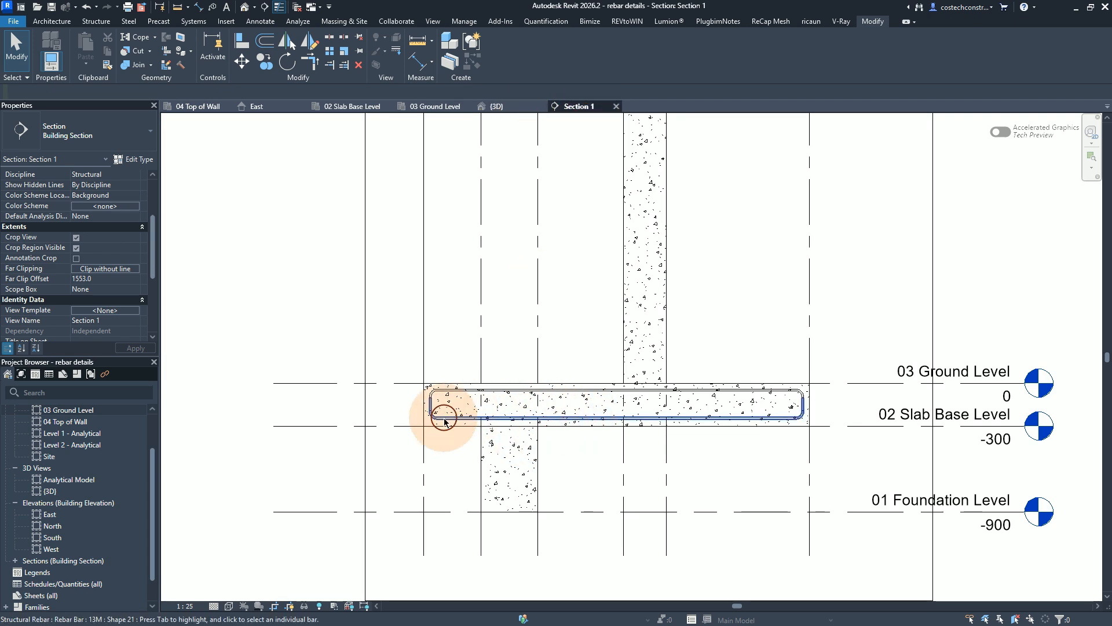
{"action": "scroll", "coordinate": [436, 416], "scroll_direction": "up", "scroll_amount": 2}
{"action": "scroll", "coordinate": [437, 414], "scroll_direction": "down", "scroll_amount": 1}
{"action": "scroll", "coordinate": [471, 371], "scroll_direction": "down", "scroll_amount": 1}
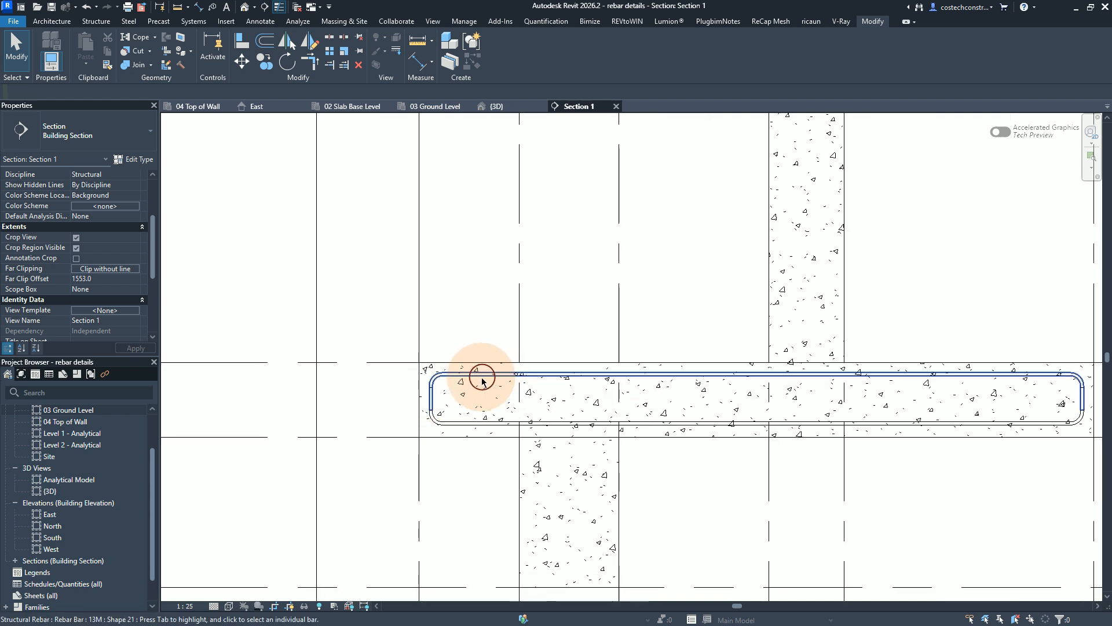
{"action": "left_click", "coordinate": [509, 108]}
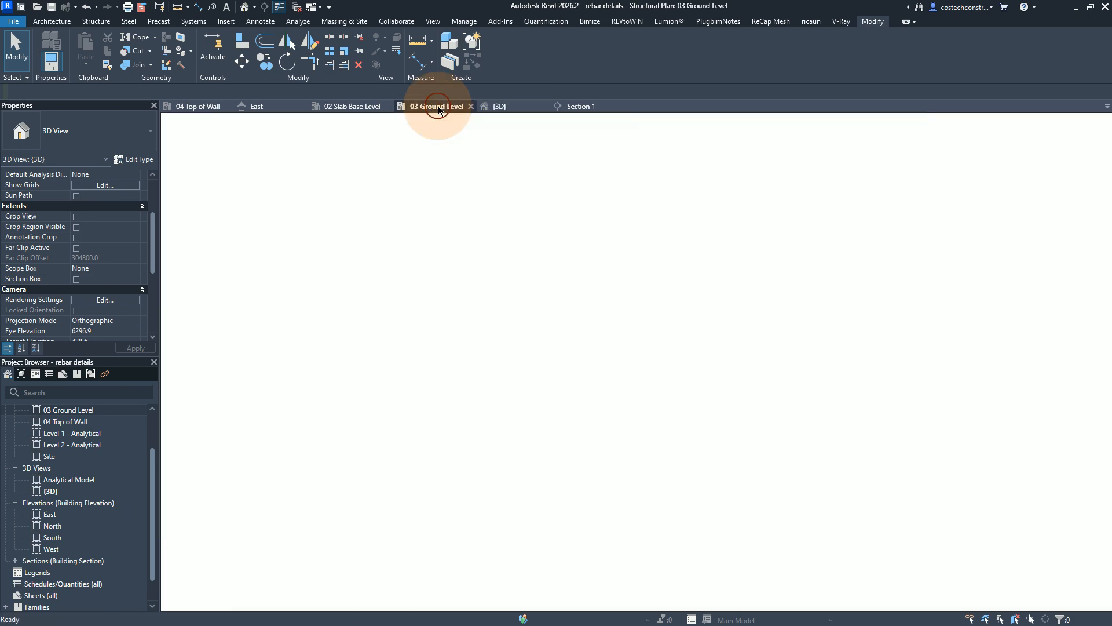
Strike through the 2x16 Y12(38)-02-150 B1,T1 callout on the 03 Ground Level reference drawing with a detail line
{"action": "scroll", "coordinate": [417, 310], "scroll_direction": "up", "scroll_amount": 1}
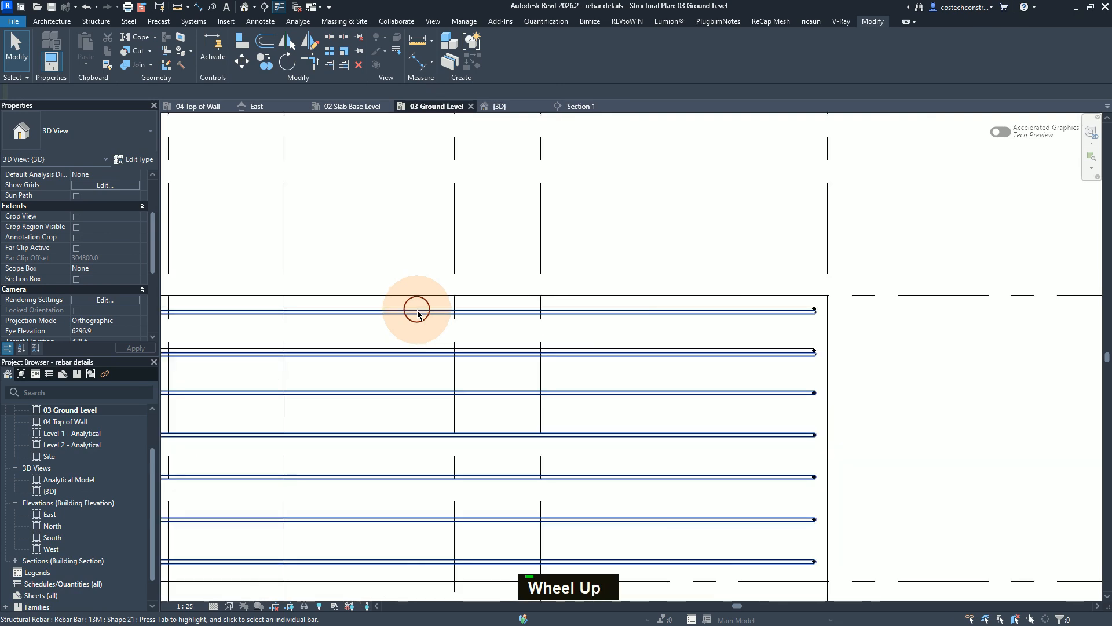
{"action": "scroll", "coordinate": [383, 311], "scroll_direction": "down", "scroll_amount": 2}
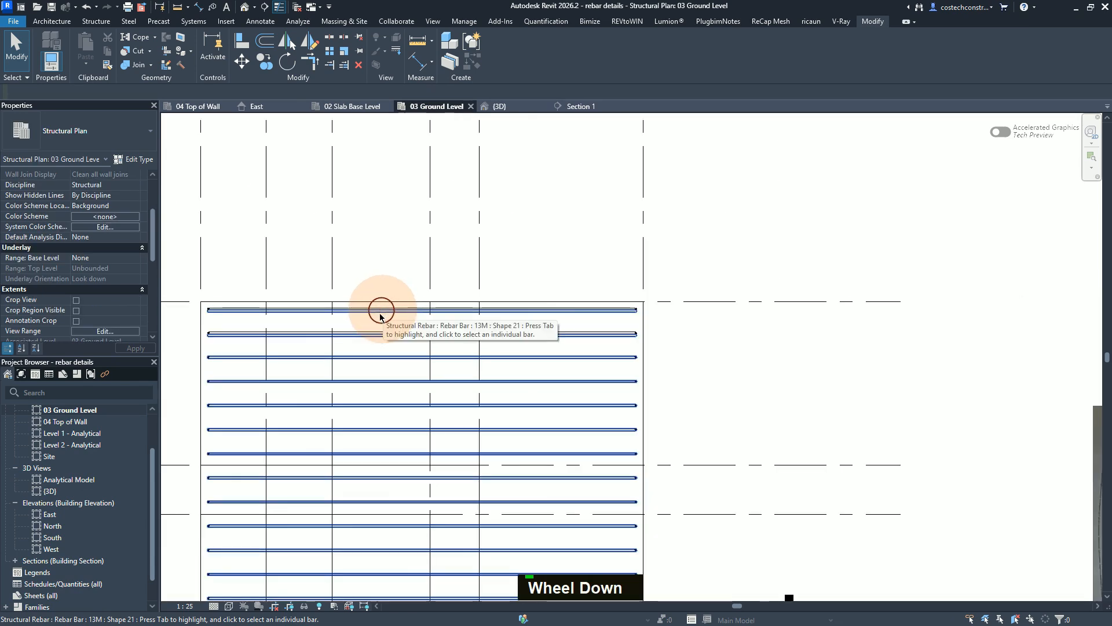
{"action": "scroll", "coordinate": [384, 312], "scroll_direction": "down", "scroll_amount": 3}
{"action": "scroll", "coordinate": [748, 440], "scroll_direction": "up", "scroll_amount": 2}
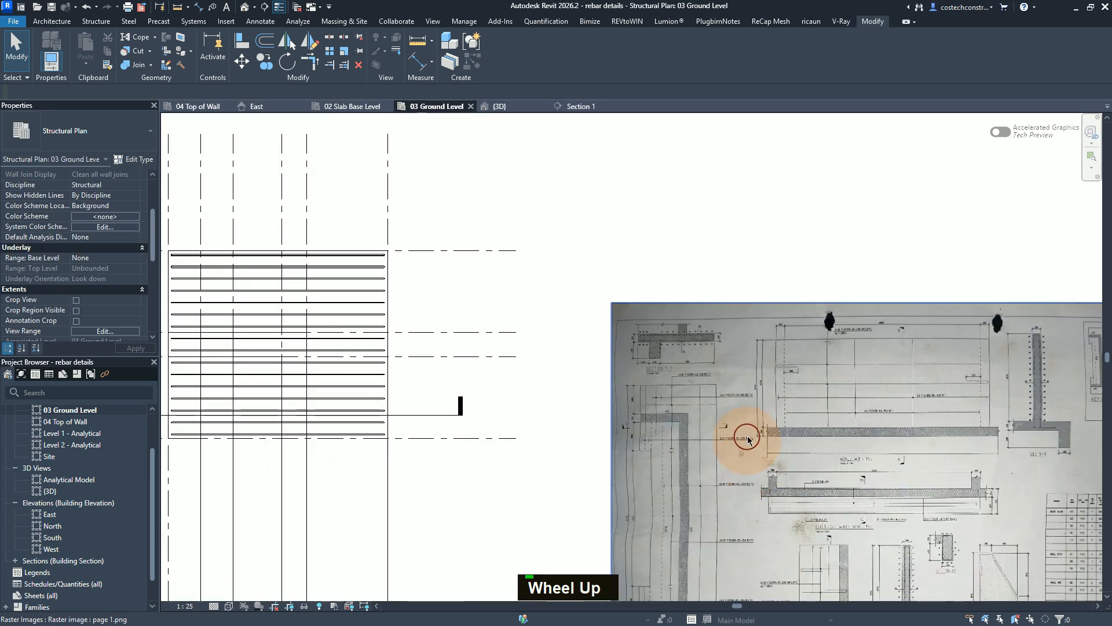
{"action": "scroll", "coordinate": [747, 440], "scroll_direction": "up", "scroll_amount": 3}
{"action": "scroll", "coordinate": [546, 205], "scroll_direction": "up", "scroll_amount": 1}
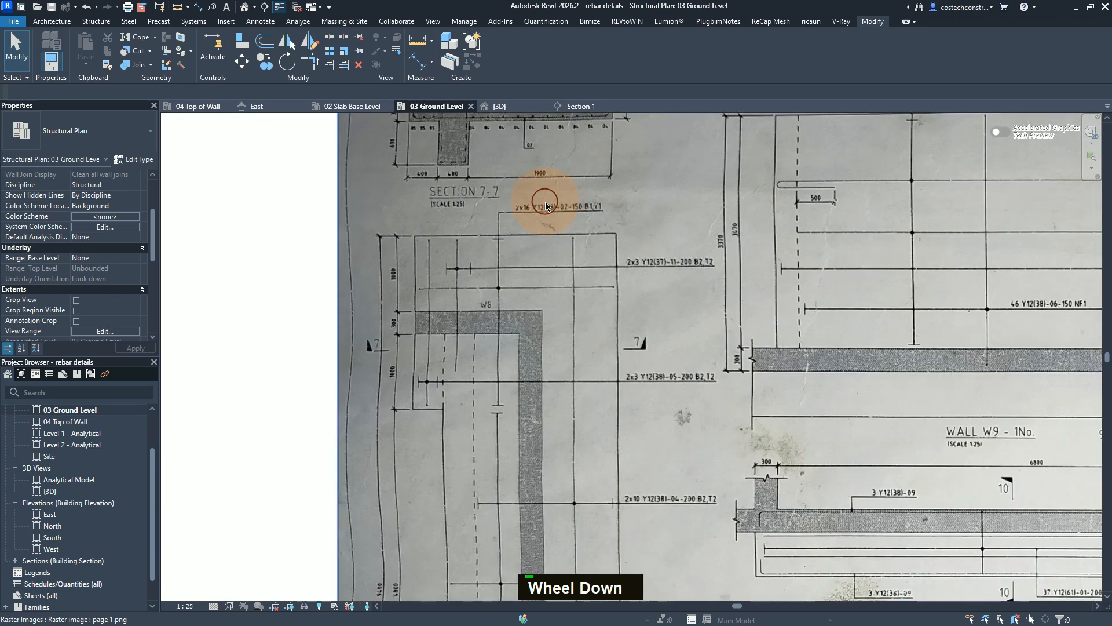
{"action": "scroll", "coordinate": [567, 202], "scroll_direction": "up", "scroll_amount": 1}
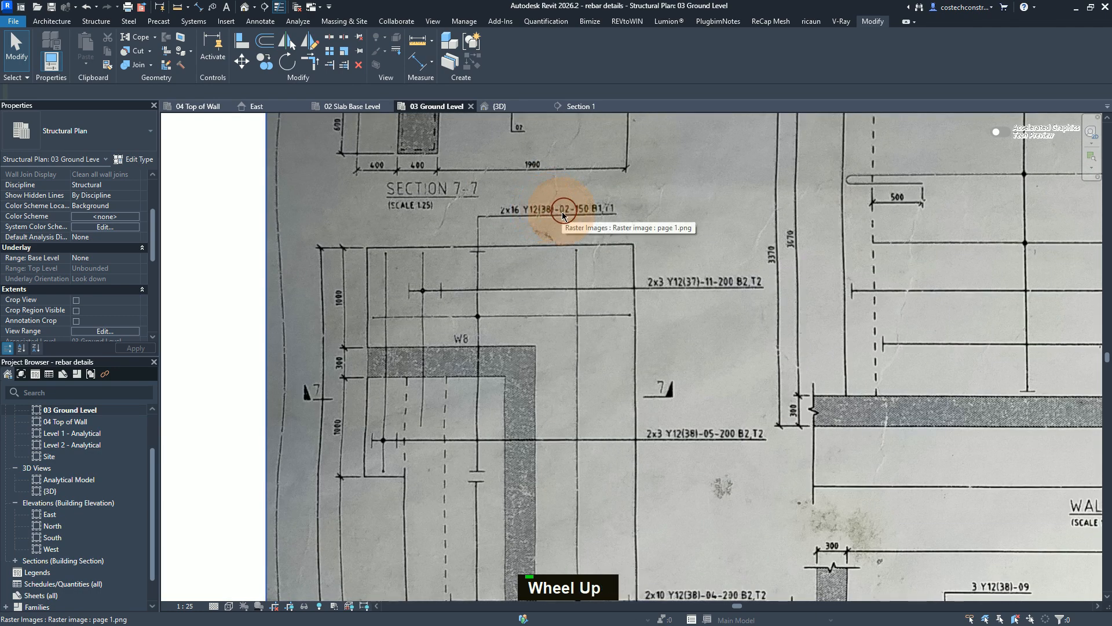
{"action": "key", "text": "d"}
{"action": "key", "text": "l"}
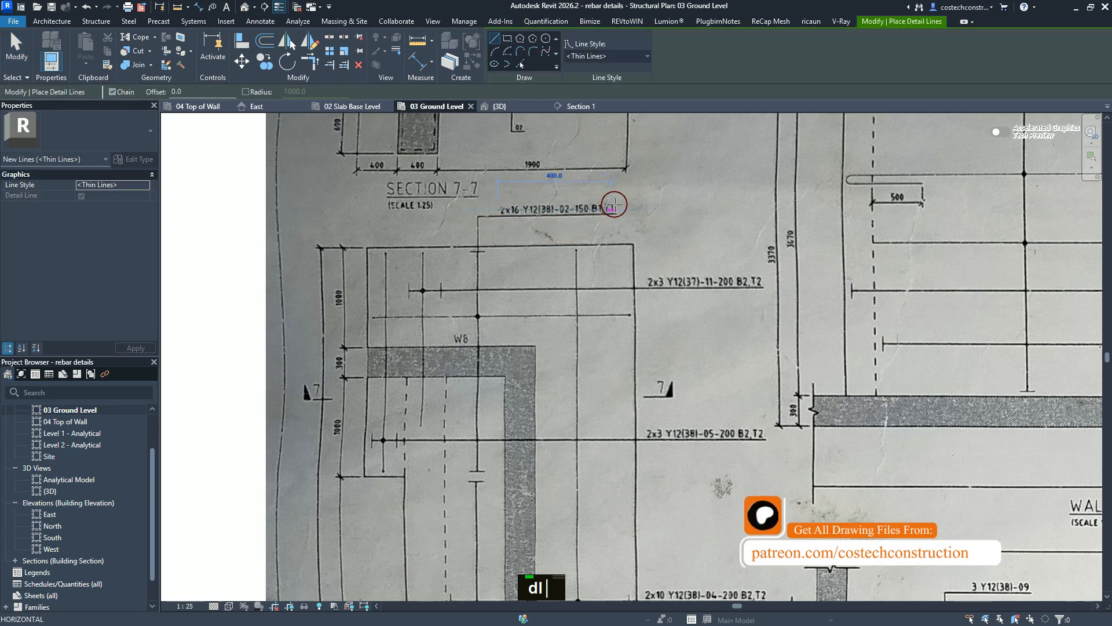
{"action": "left_click", "coordinate": [615, 205]}
{"action": "key", "text": "Escape"}
{"action": "key", "text": "Escape"}
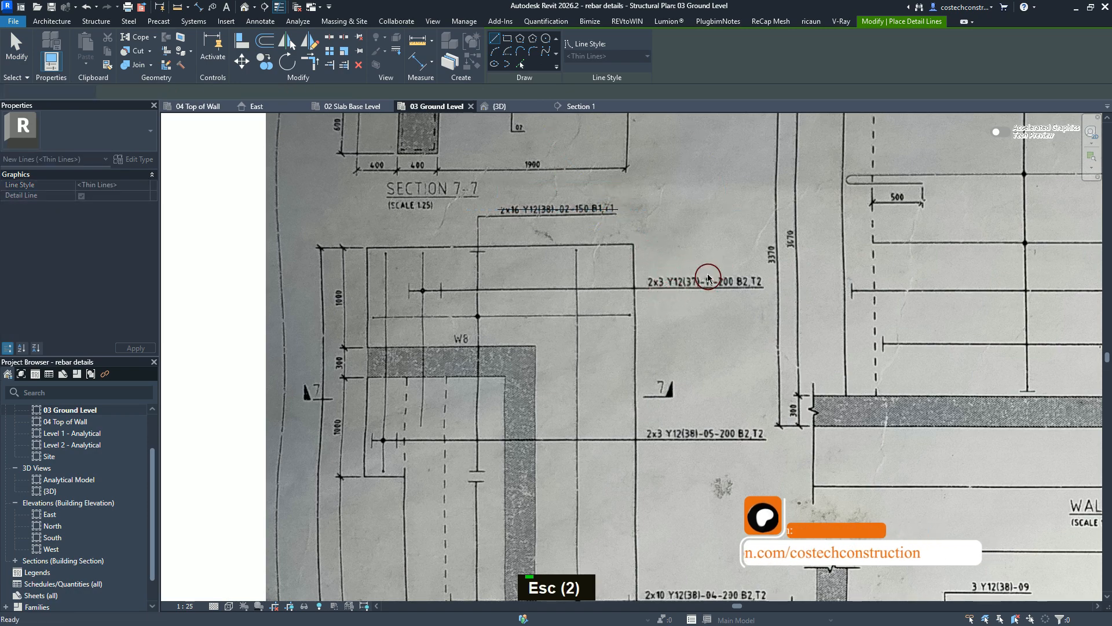
Read the 2x3 Y12(37)-11-200 B2,T2 callout and the bar mark 11 row of the base slab schedule in the reference drawing
{"action": "left_click", "coordinate": [657, 290]}
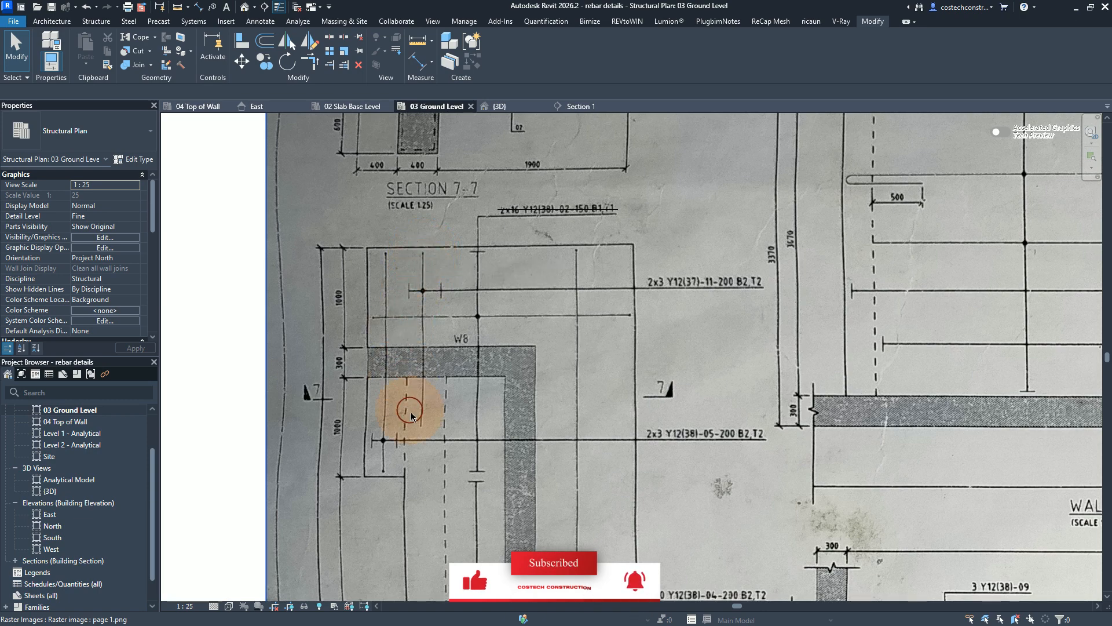
{"action": "scroll", "coordinate": [412, 431], "scroll_direction": "down", "scroll_amount": 1}
{"action": "scroll", "coordinate": [385, 410], "scroll_direction": "up", "scroll_amount": 2}
{"action": "scroll", "coordinate": [384, 410], "scroll_direction": "down", "scroll_amount": 4}
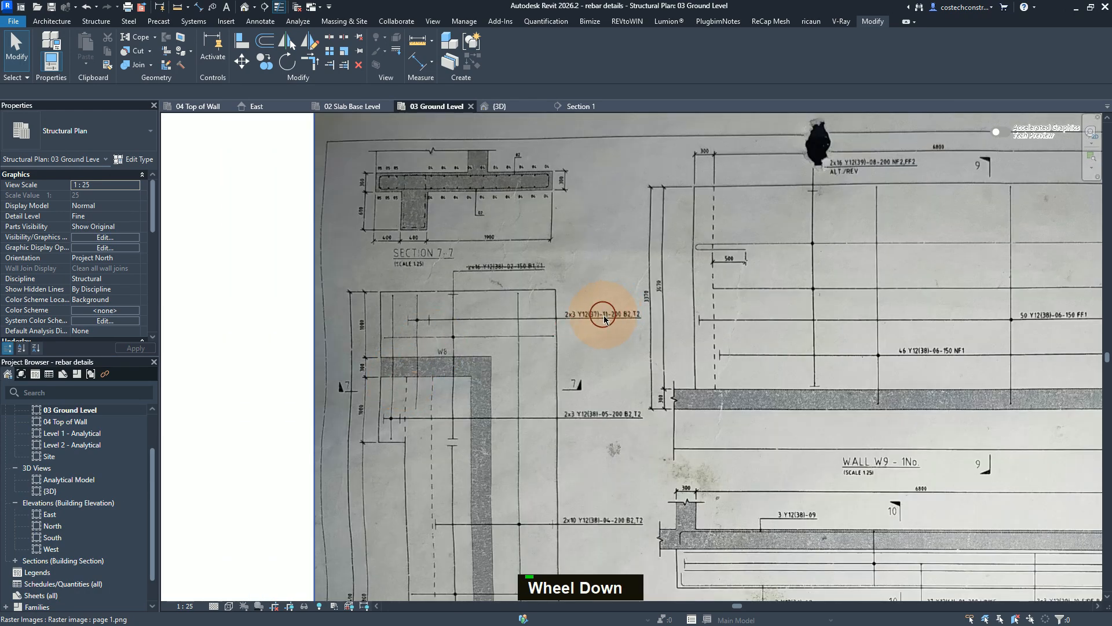
{"action": "middle_click_drag", "start_coordinate": [757, 464], "coordinate": [360, 298]}
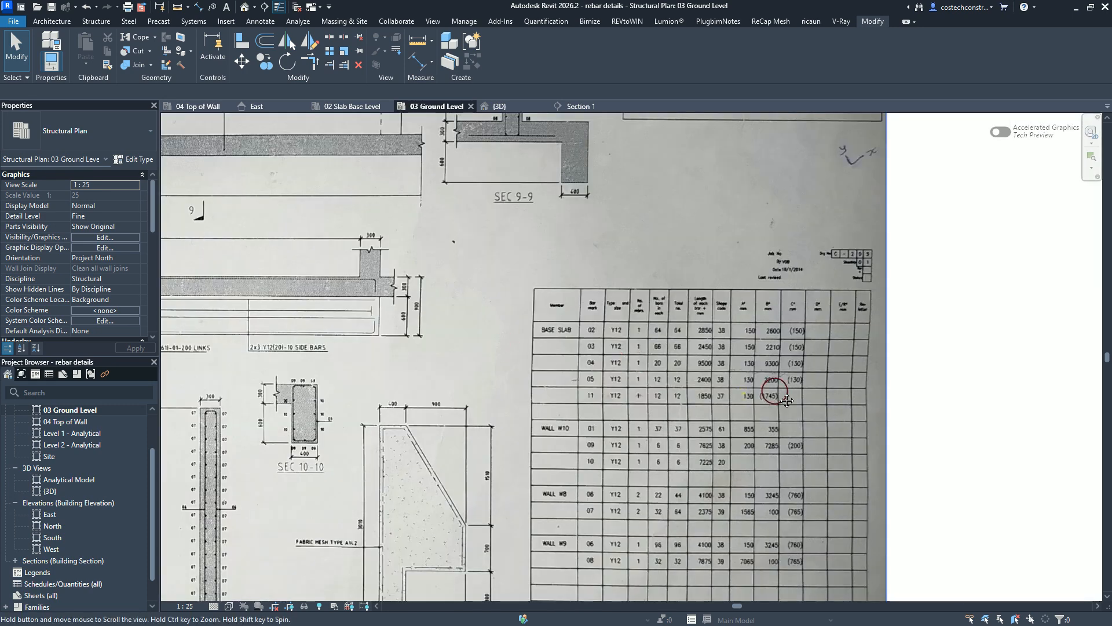
{"action": "right_click", "coordinate": [592, 388]}
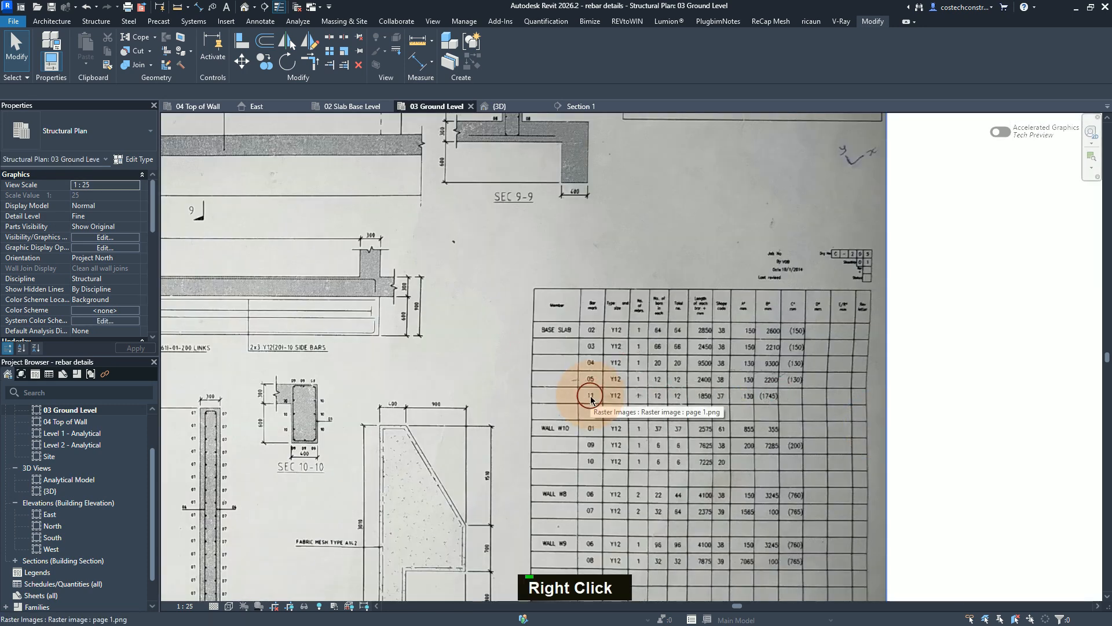
{"action": "right_click", "coordinate": [593, 401]}
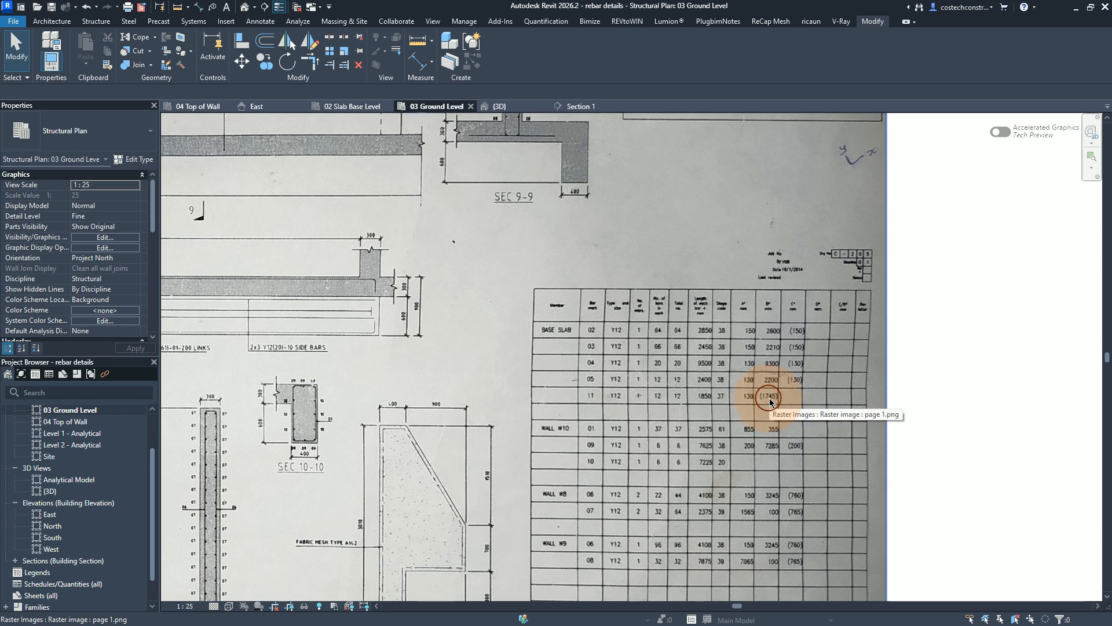
{"action": "scroll", "coordinate": [770, 401], "scroll_direction": "down", "scroll_amount": 5}
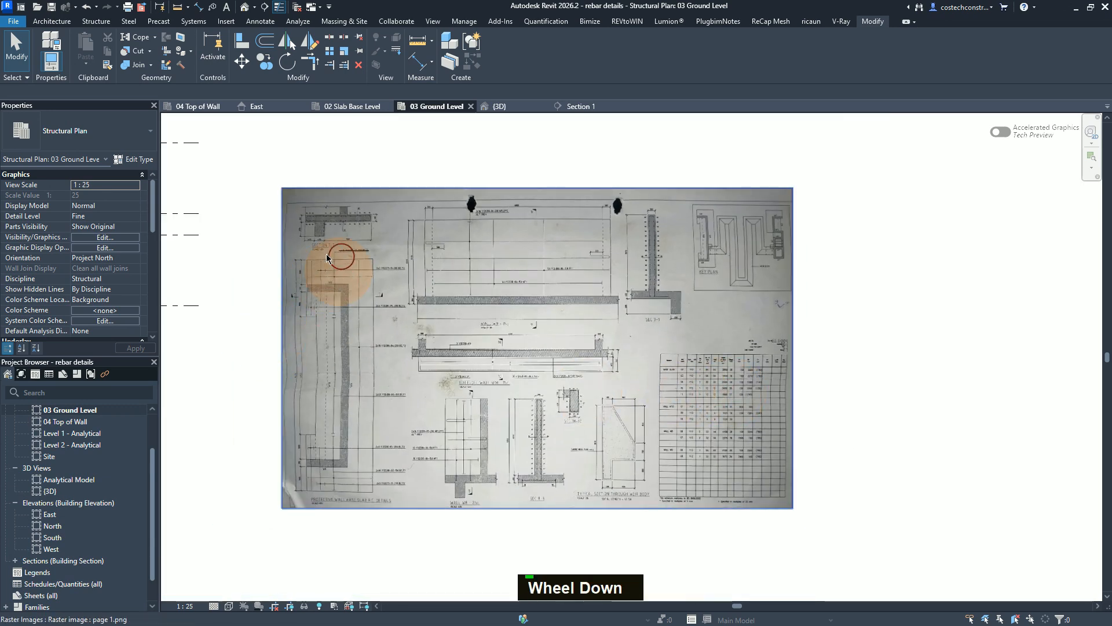
Create a section perpendicular to the placed bars, from beyond grid 8 to just past grid 5 near the slab's left edge, and shorten its view depth
{"action": "scroll", "coordinate": [298, 273], "scroll_direction": "up", "scroll_amount": 3}
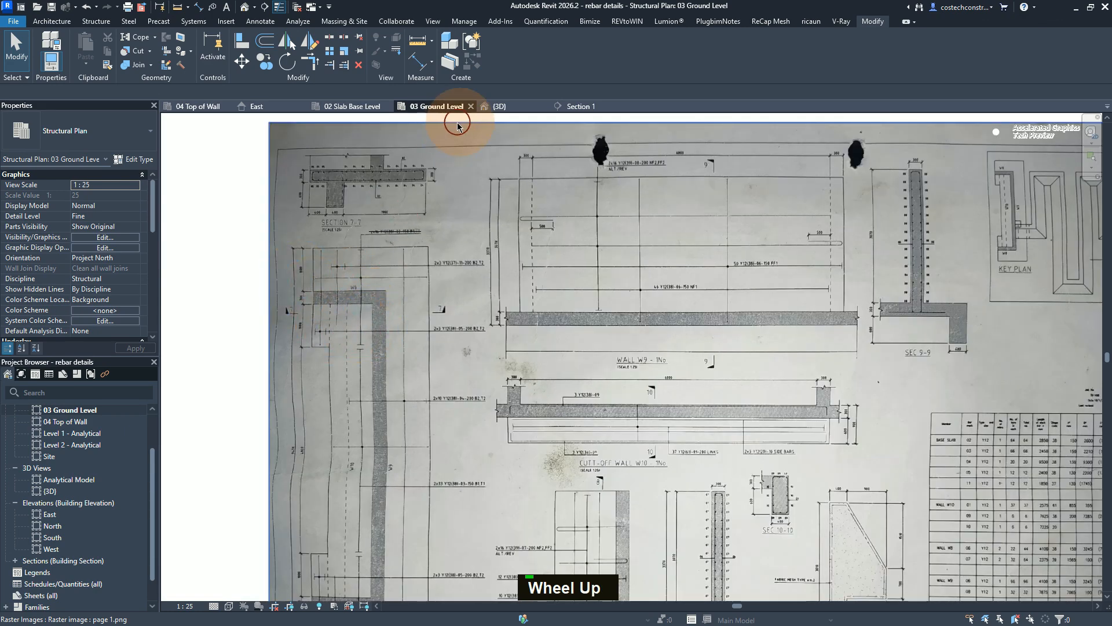
{"action": "scroll", "coordinate": [531, 271], "scroll_direction": "down", "scroll_amount": 1}
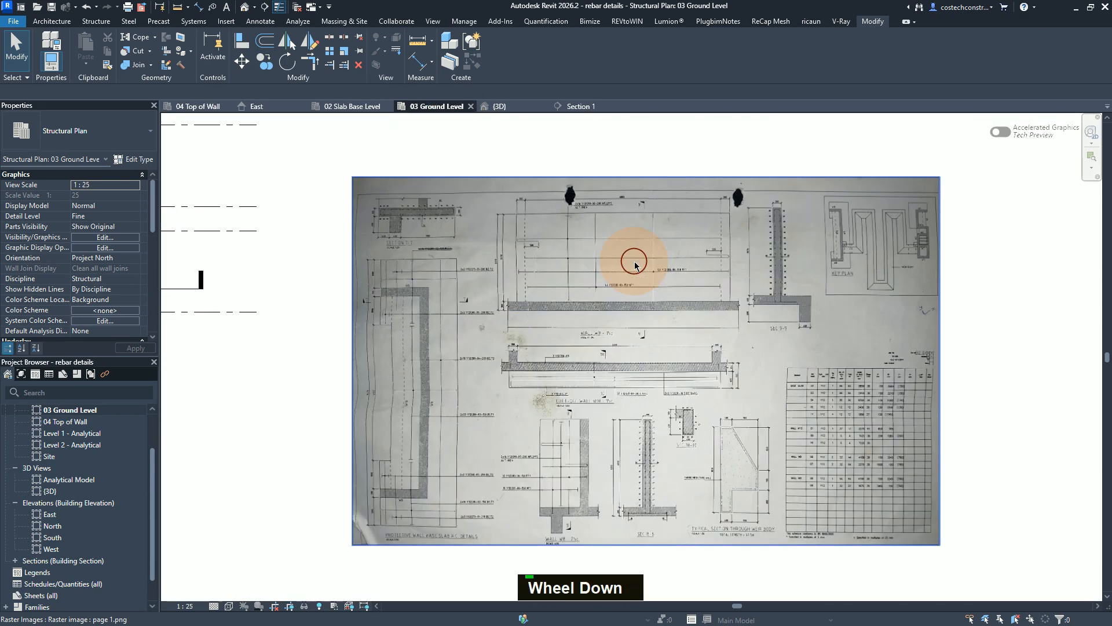
{"action": "scroll", "coordinate": [628, 273], "scroll_direction": "up", "scroll_amount": 1}
{"action": "scroll", "coordinate": [467, 272], "scroll_direction": "down", "scroll_amount": 1}
{"action": "scroll", "coordinate": [241, 211], "scroll_direction": "up", "scroll_amount": 2}
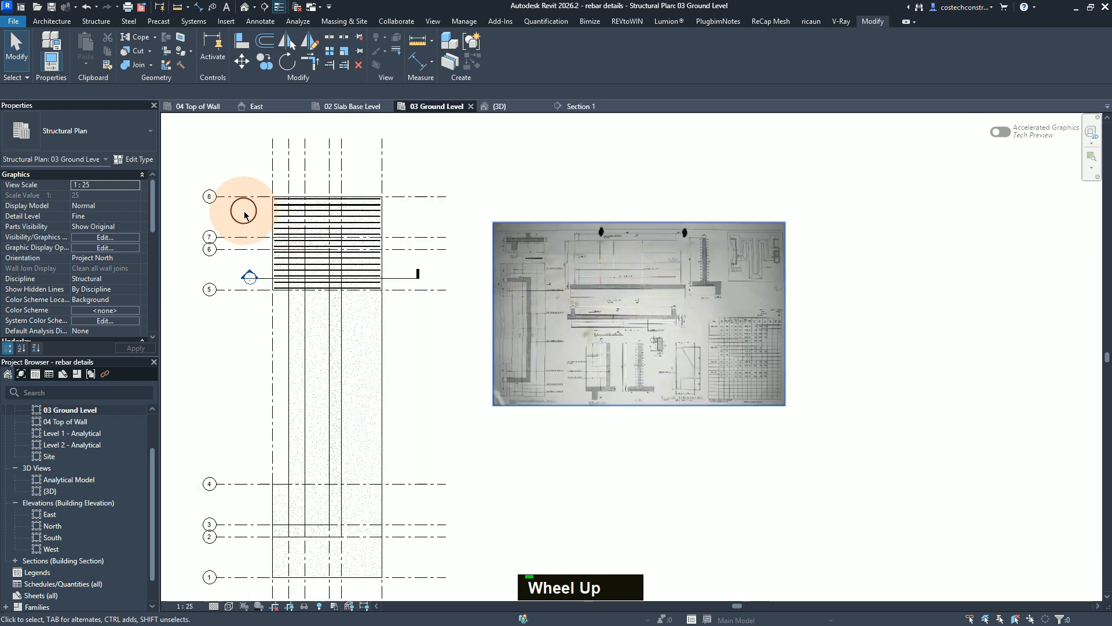
{"action": "scroll", "coordinate": [355, 162], "scroll_direction": "down", "scroll_amount": 1}
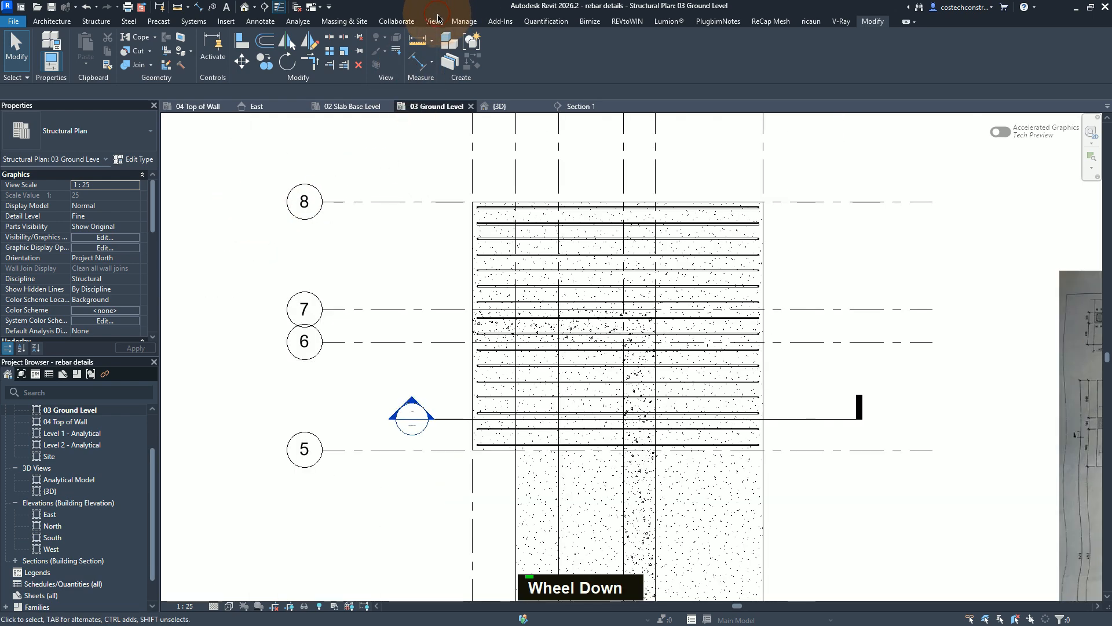
{"action": "left_click", "coordinate": [435, 22]}
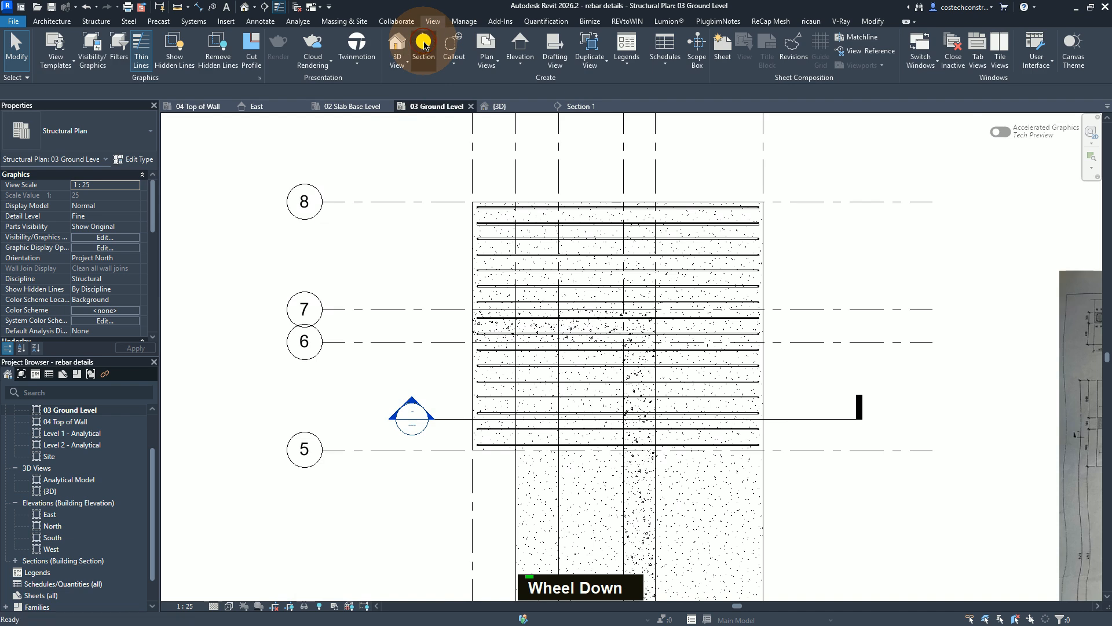
{"action": "left_click", "coordinate": [438, 56]}
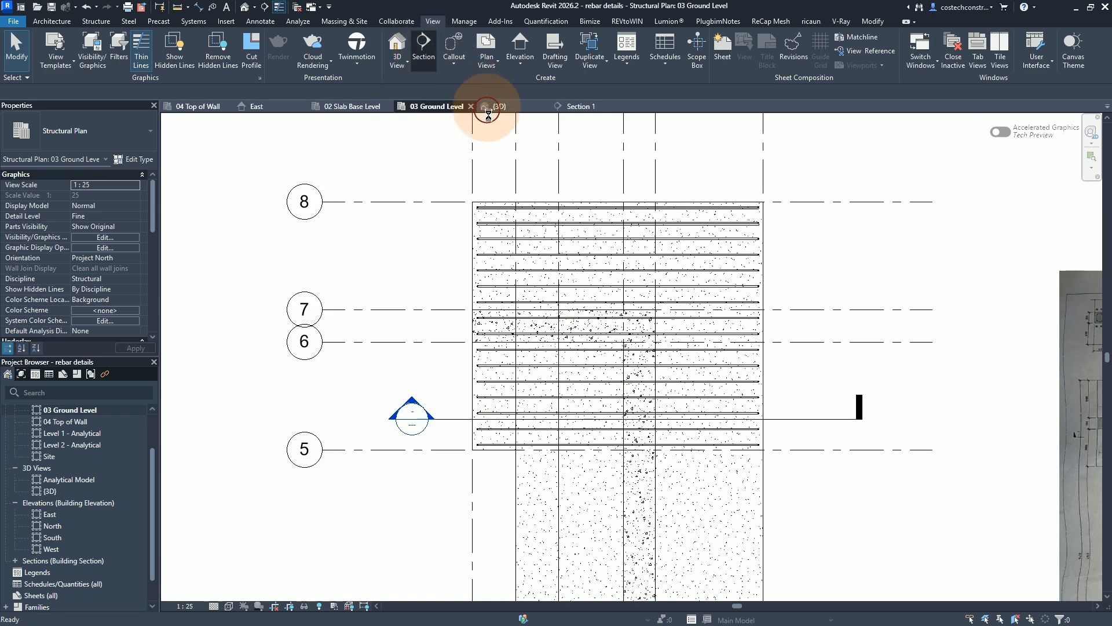
{"action": "left_click", "coordinate": [505, 158]}
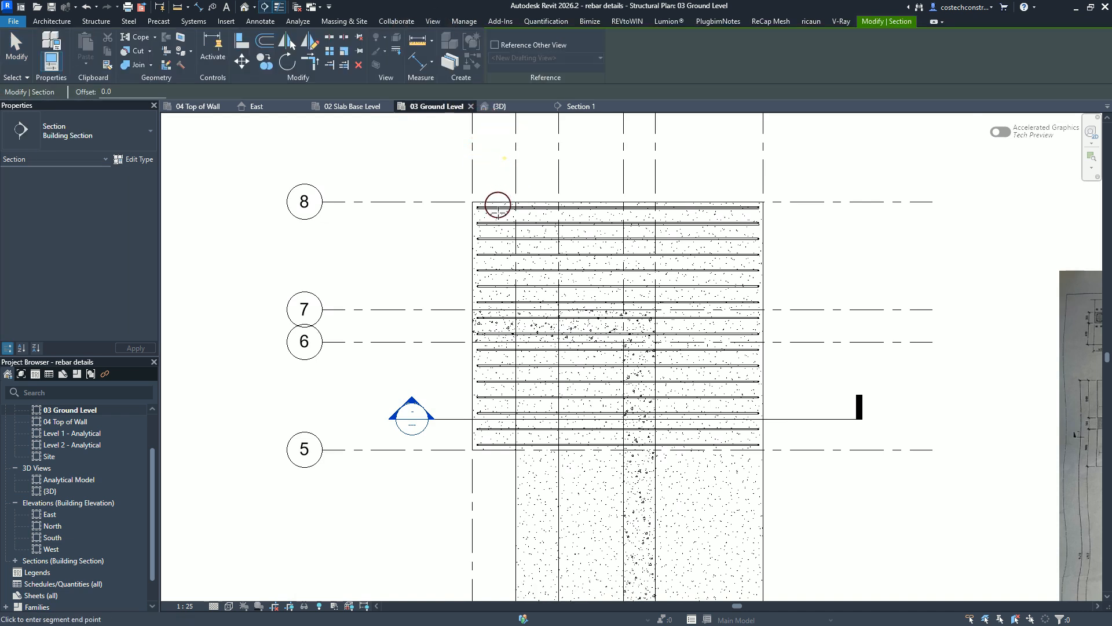
{"action": "left_click", "coordinate": [501, 470]}
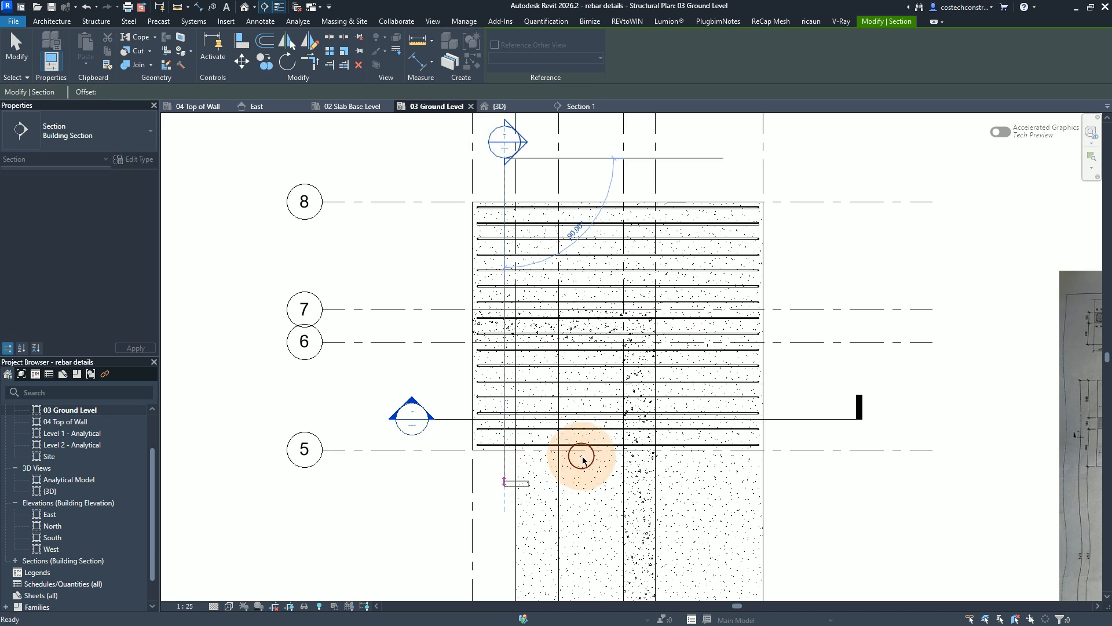
{"action": "left_click_drag", "start_coordinate": [797, 318], "coordinate": [552, 358]}
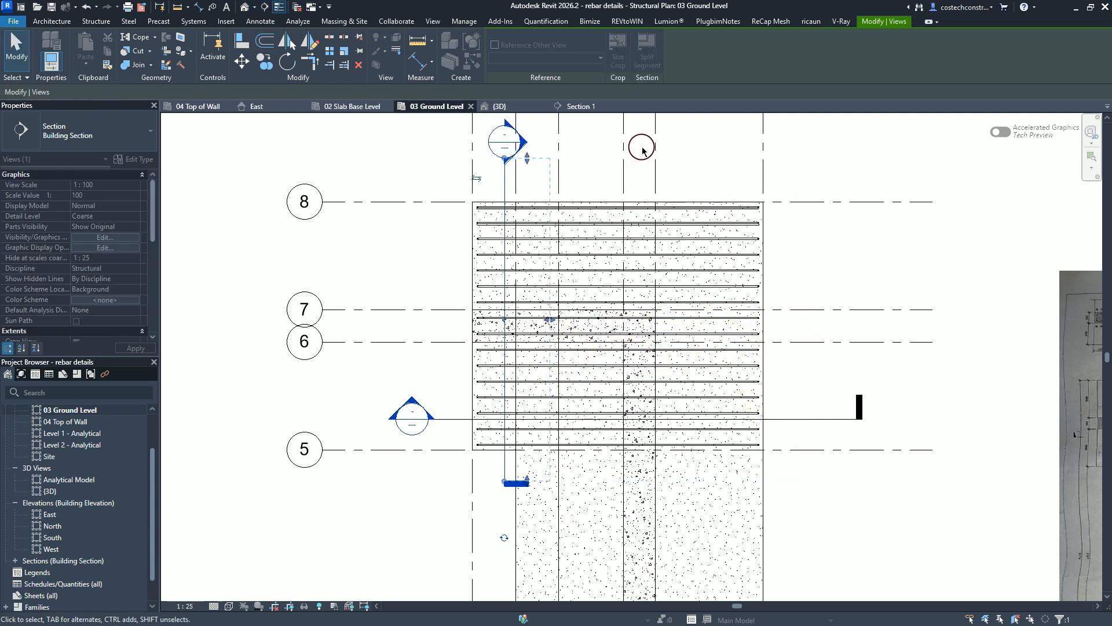
Open the new section view across the slab and set its scale to 1:25 and detail level to Fine
{"action": "left_click", "coordinate": [589, 146]}
{"action": "double_click", "coordinate": [501, 141]}
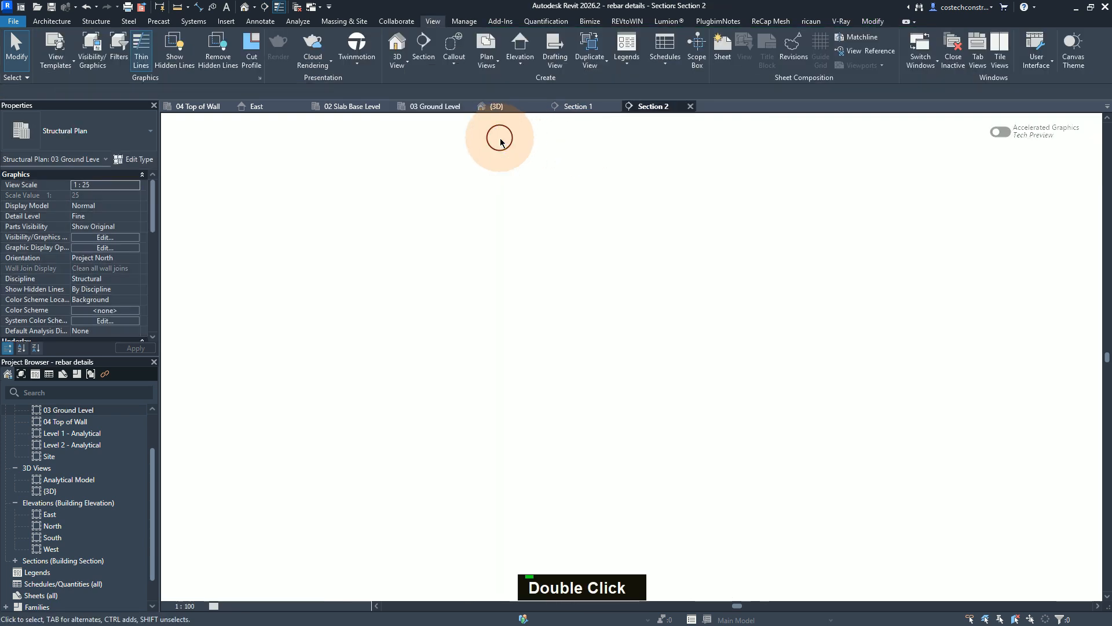
{"action": "left_click", "coordinate": [191, 606]}
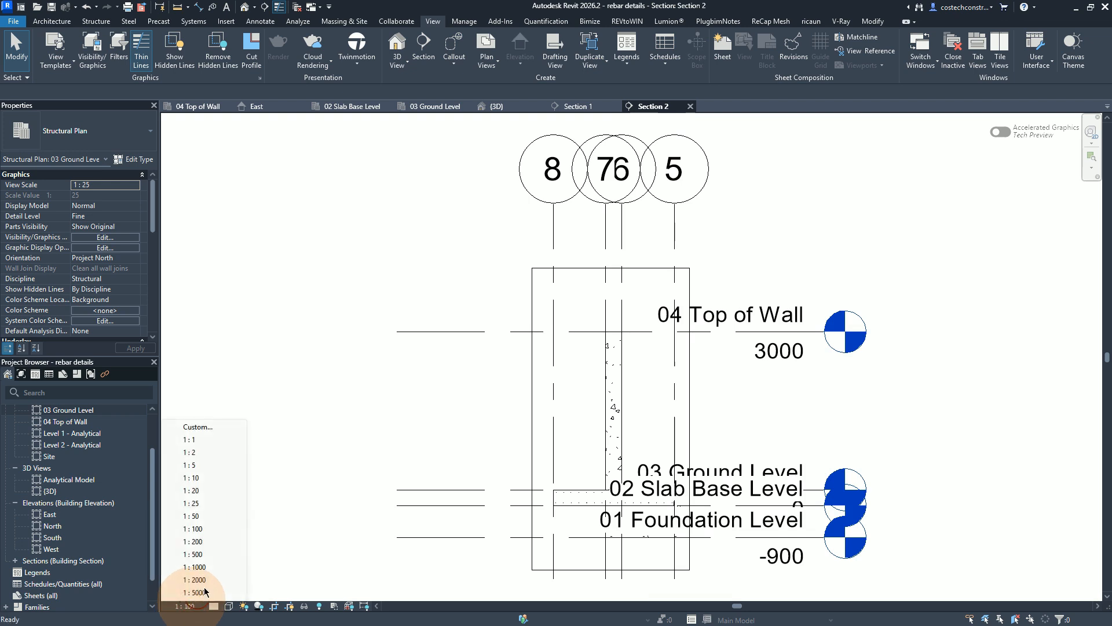
{"action": "left_click", "coordinate": [211, 505]}
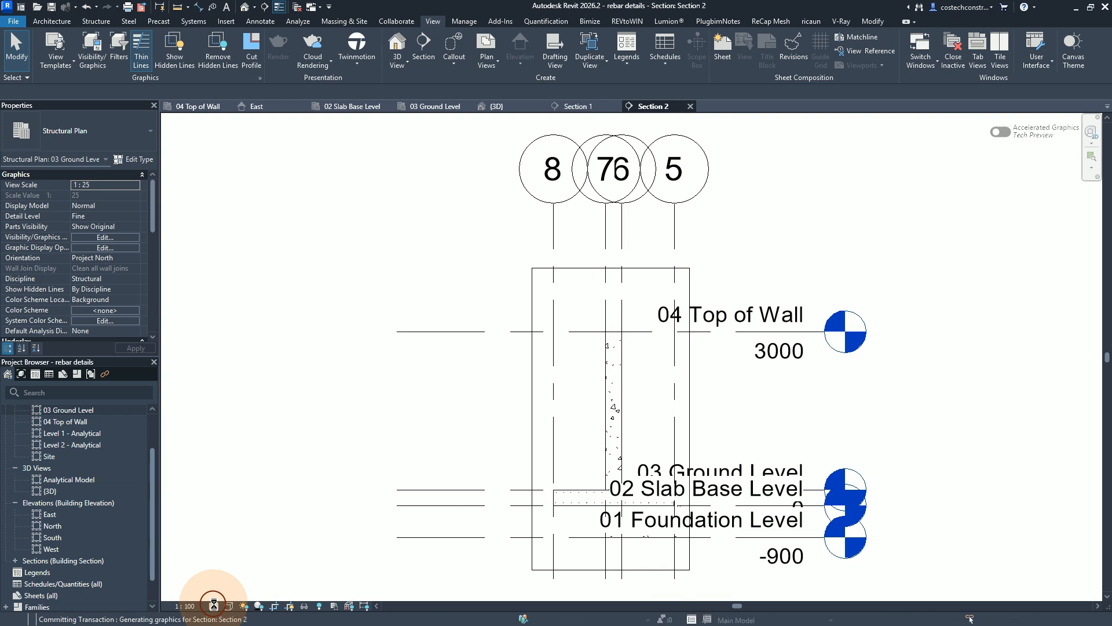
{"action": "left_click", "coordinate": [214, 606]}
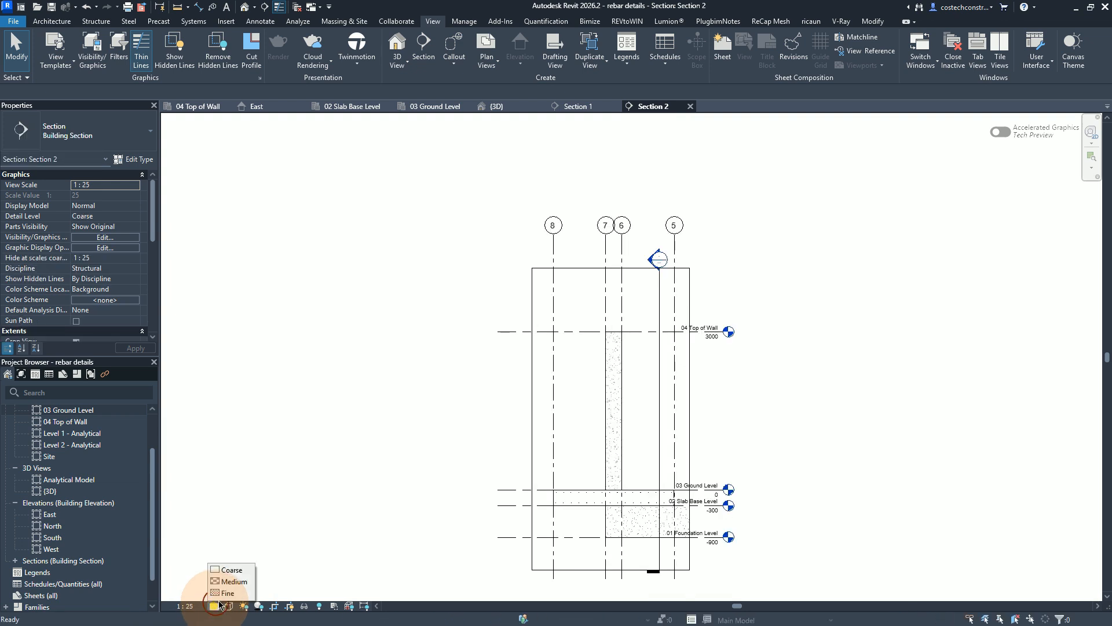
{"action": "left_click", "coordinate": [224, 595]}
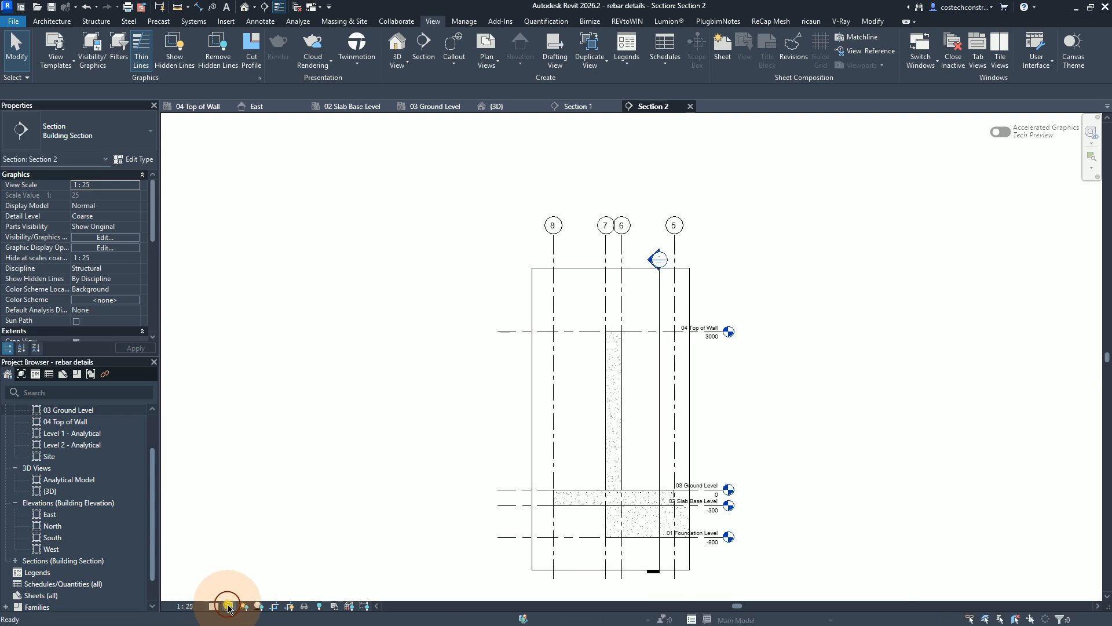
{"action": "left_click", "coordinate": [229, 606]}
{"action": "left_click", "coordinate": [267, 536]}
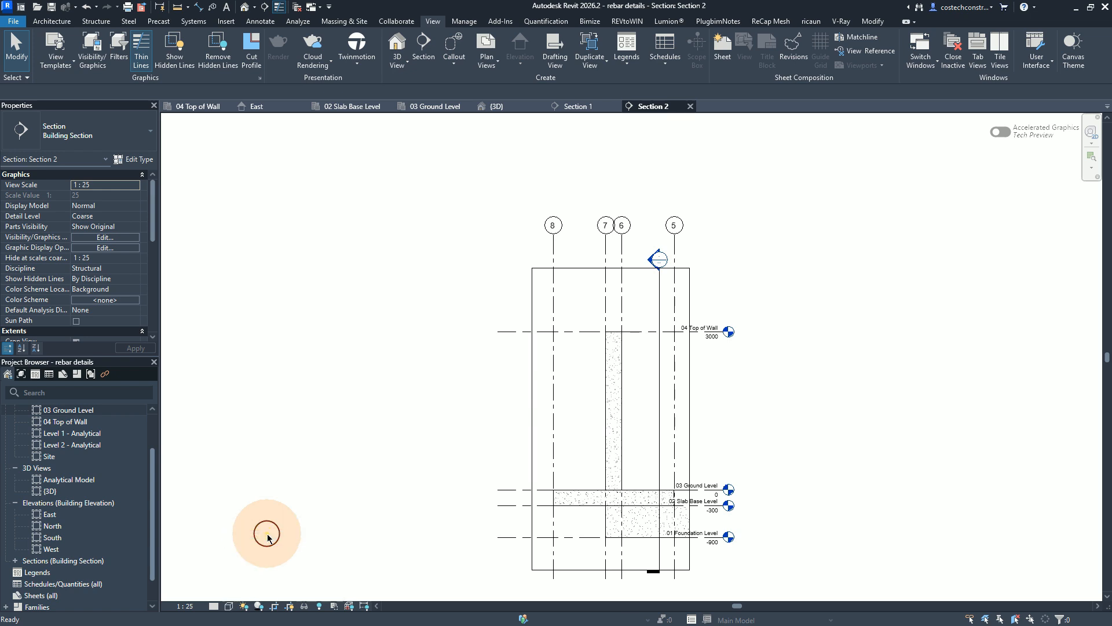
Place 13M shape 11 L-bars along the upper and lower faces of the base slab, flipping the lower one to face upward
{"action": "scroll", "coordinate": [659, 557], "scroll_direction": "up", "scroll_amount": 1}
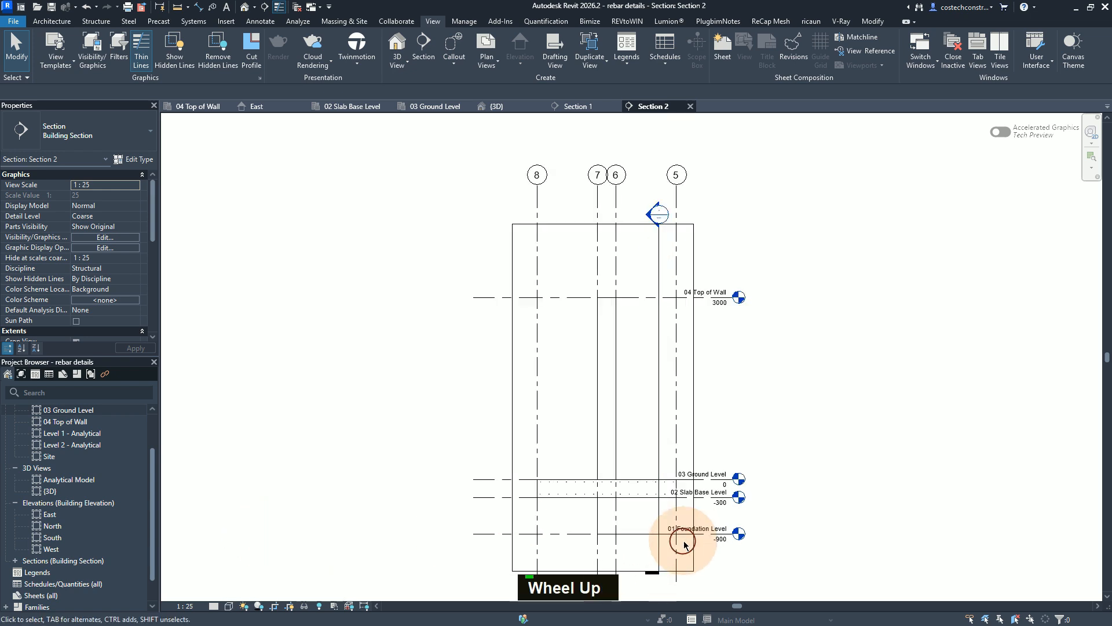
{"action": "scroll", "coordinate": [648, 530], "scroll_direction": "up", "scroll_amount": 1}
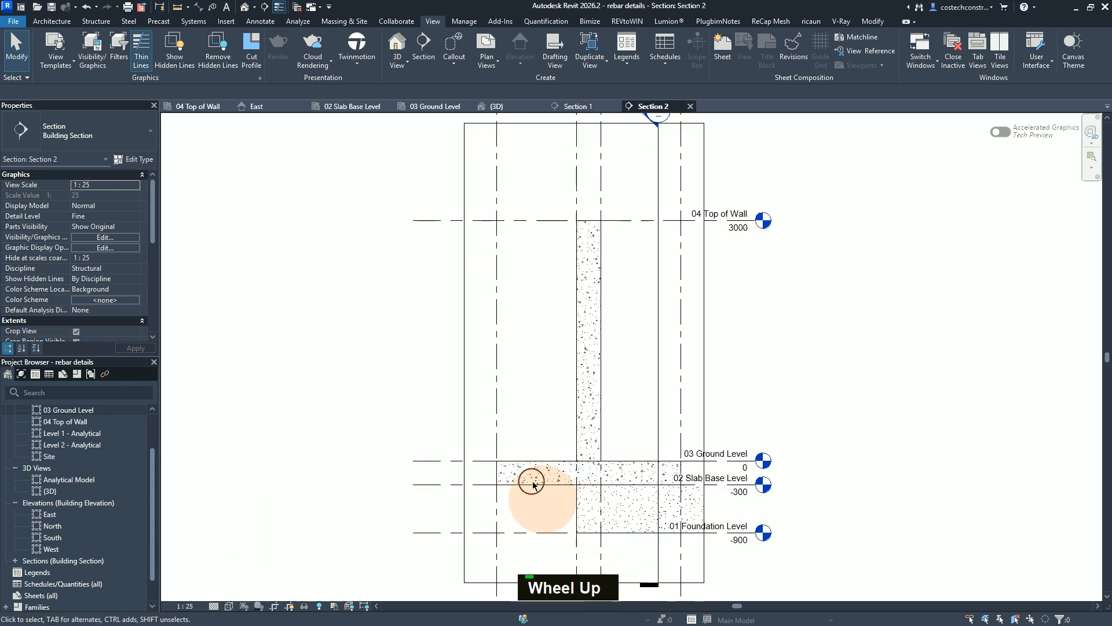
{"action": "scroll", "coordinate": [532, 485], "scroll_direction": "up", "scroll_amount": 3}
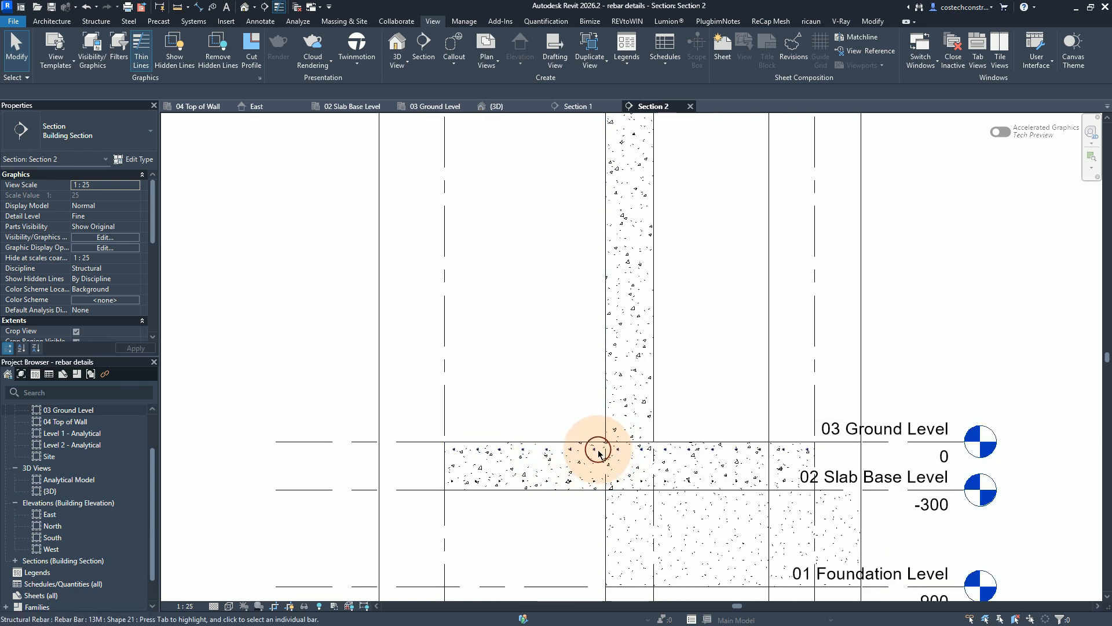
{"action": "left_click", "coordinate": [95, 25]}
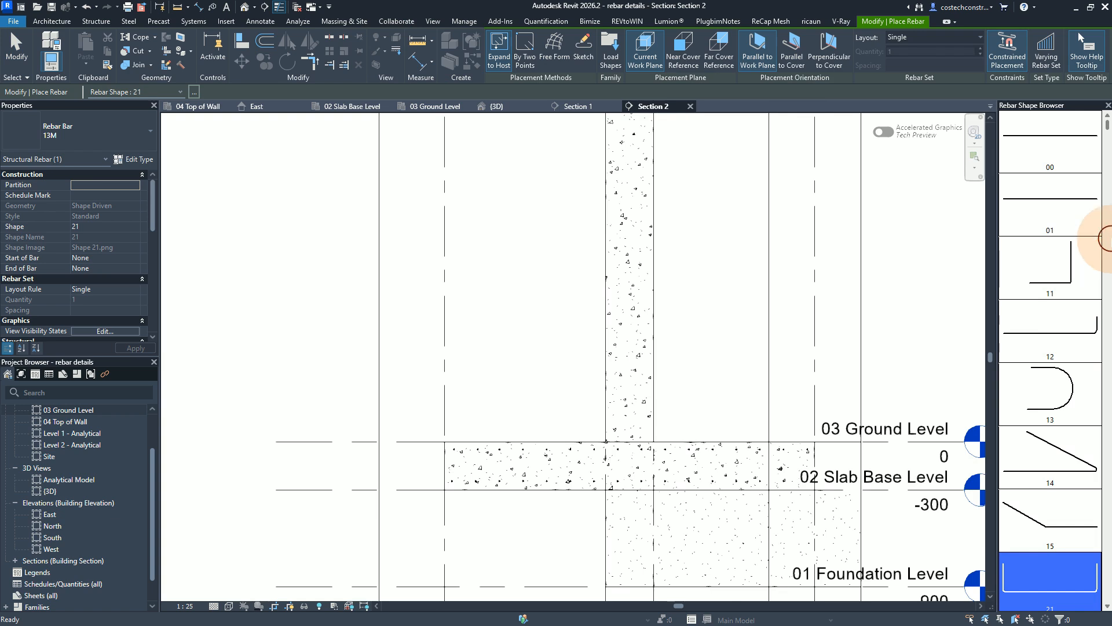
{"action": "left_click", "coordinate": [1064, 274]}
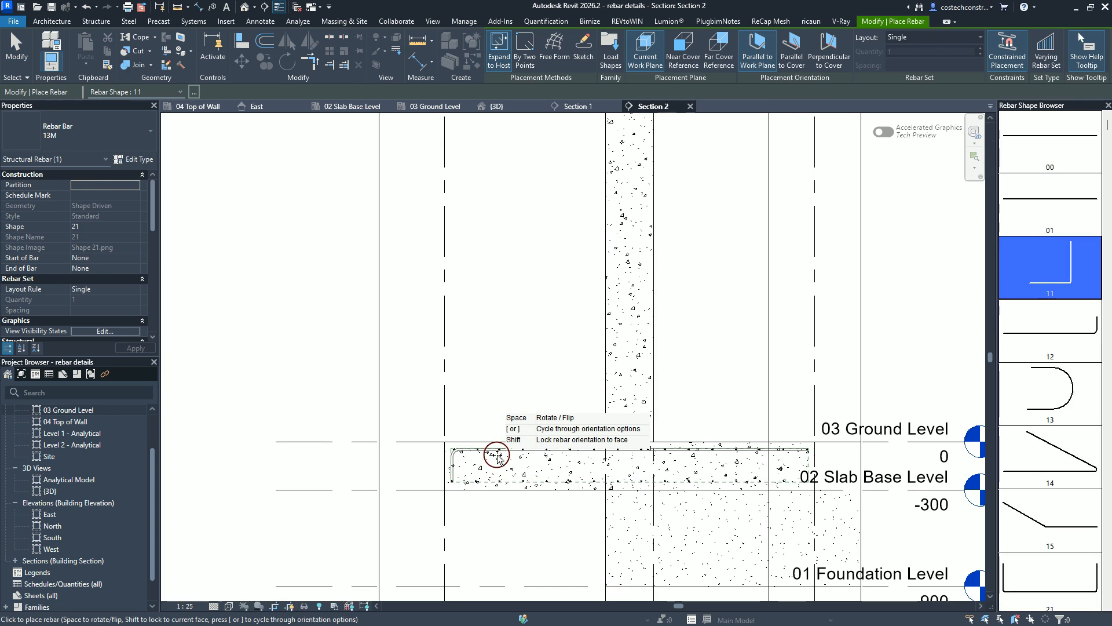
{"action": "left_click", "coordinate": [497, 455]}
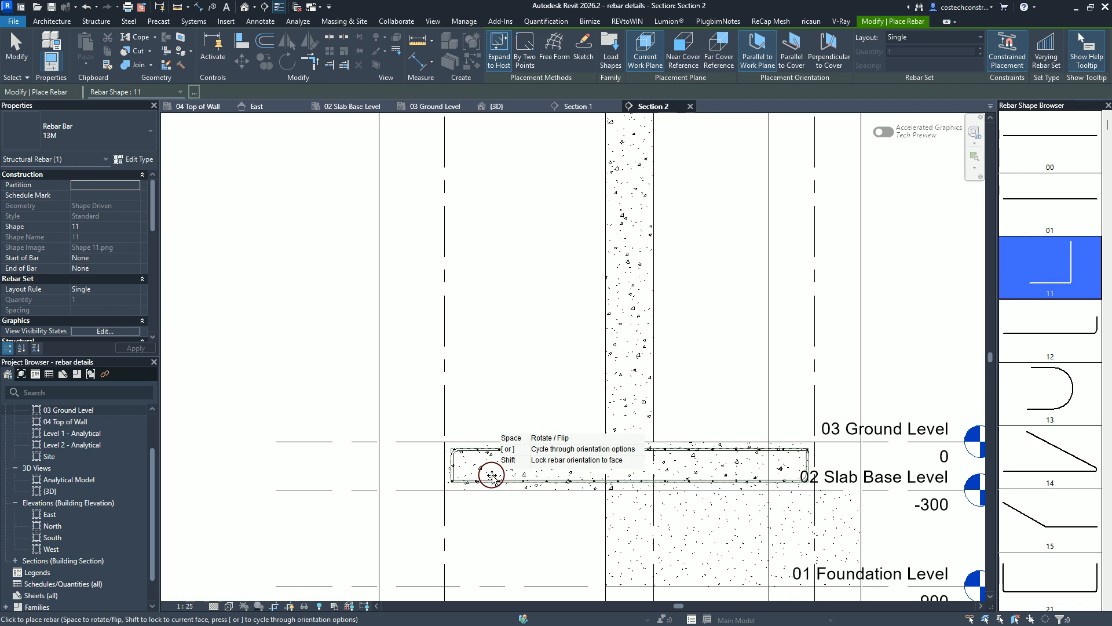
{"action": "key", "text": "space"}
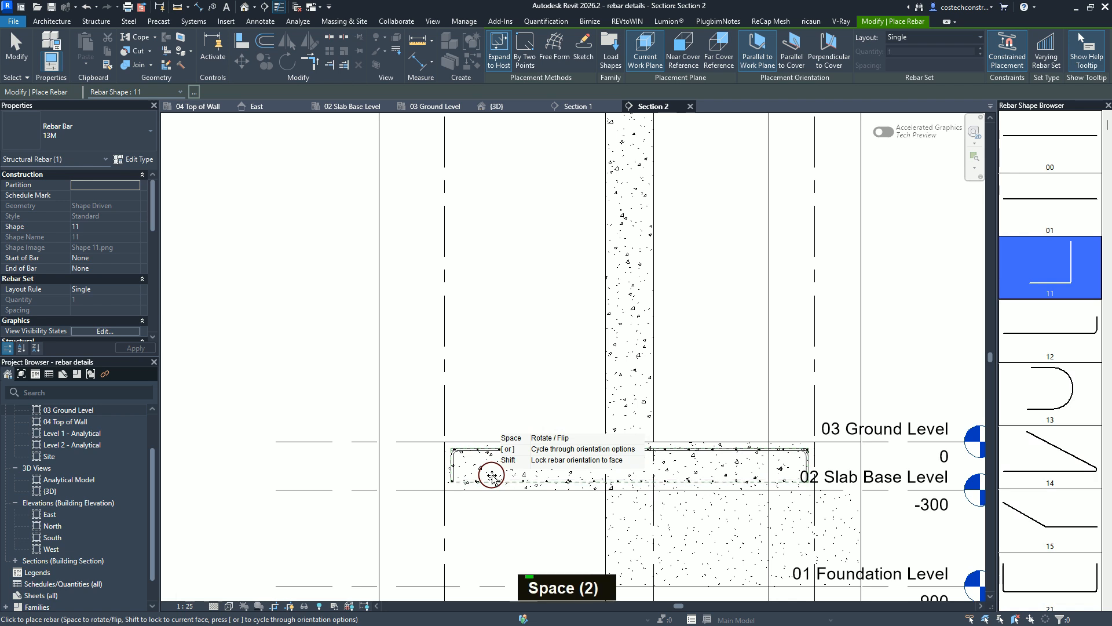
{"action": "key", "text": "space"}
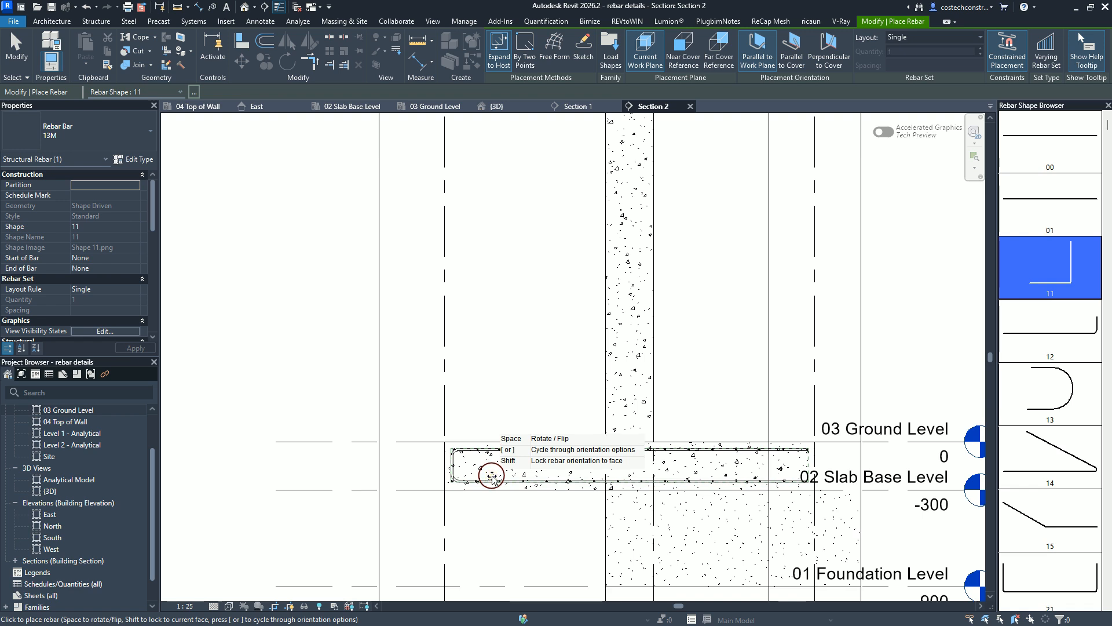
{"action": "key", "text": "Escape"}
{"action": "key", "text": "Escape"}
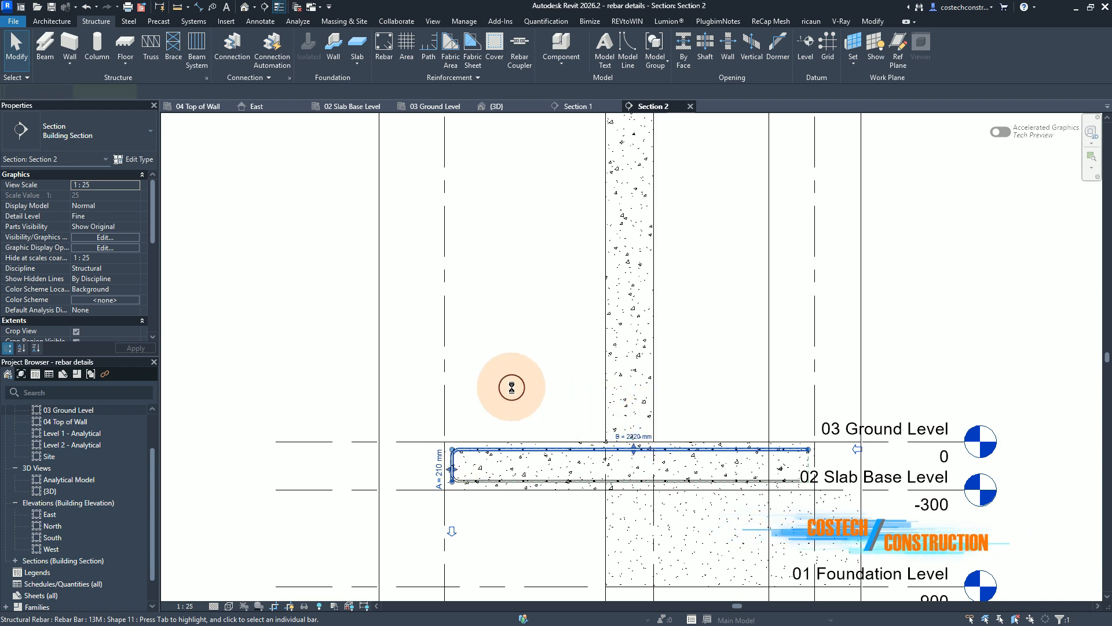
{"action": "key", "text": "Escape"}
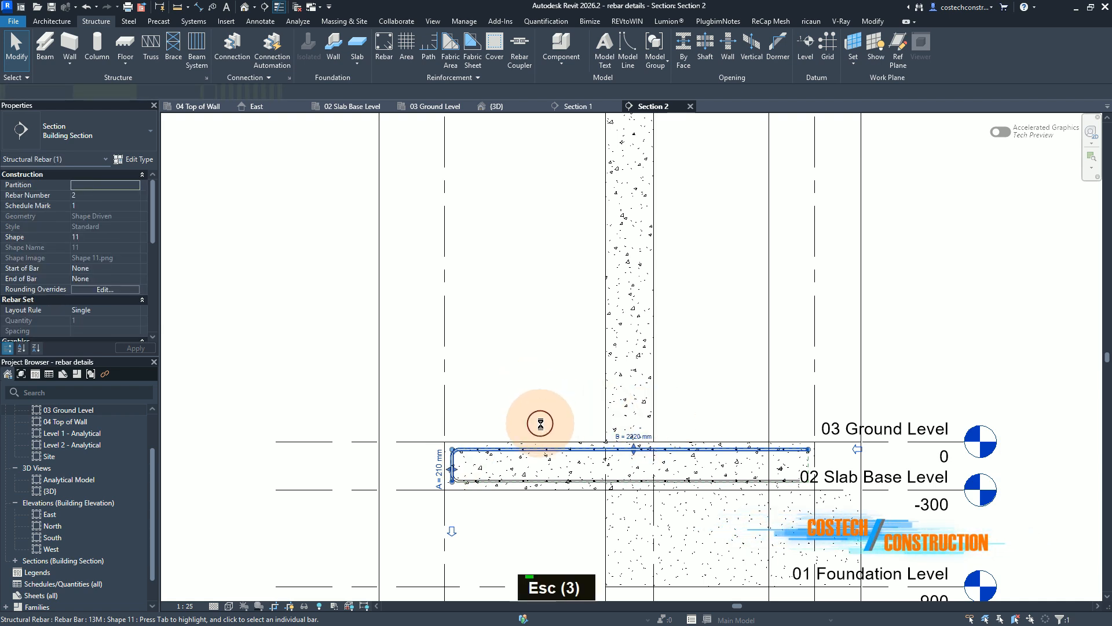
{"action": "key", "text": "Escape"}
Reverse the lower L-bar's start and end so its short leg is A and its long leg is B, matching the upper bar
{"action": "left_click", "coordinate": [529, 447]}
{"action": "left_click", "coordinate": [529, 479]}
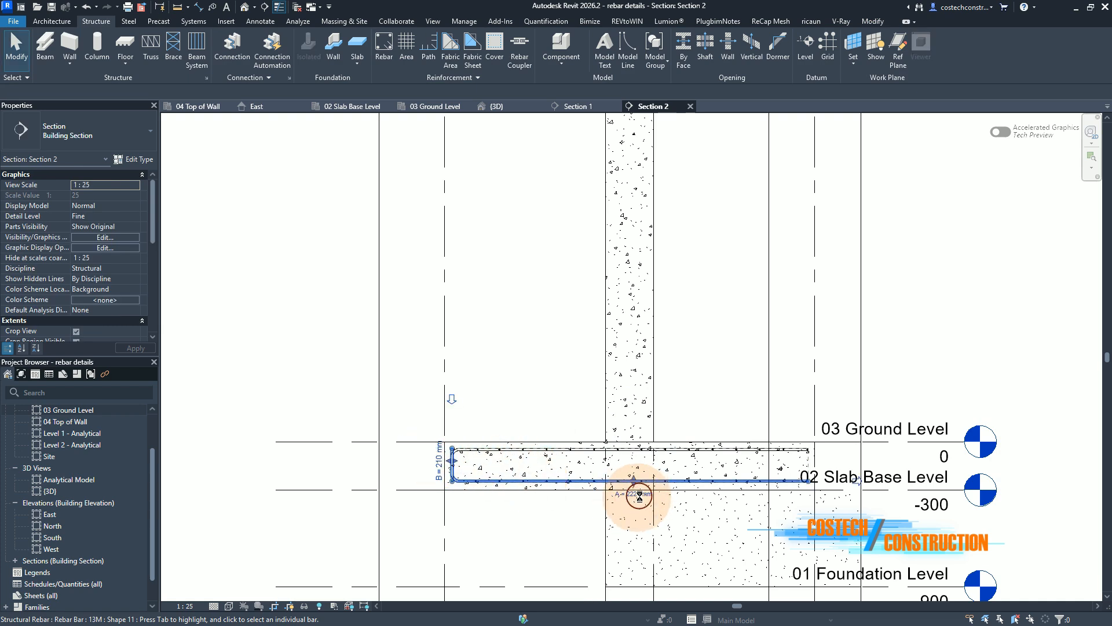
{"action": "left_click", "coordinate": [449, 459]}
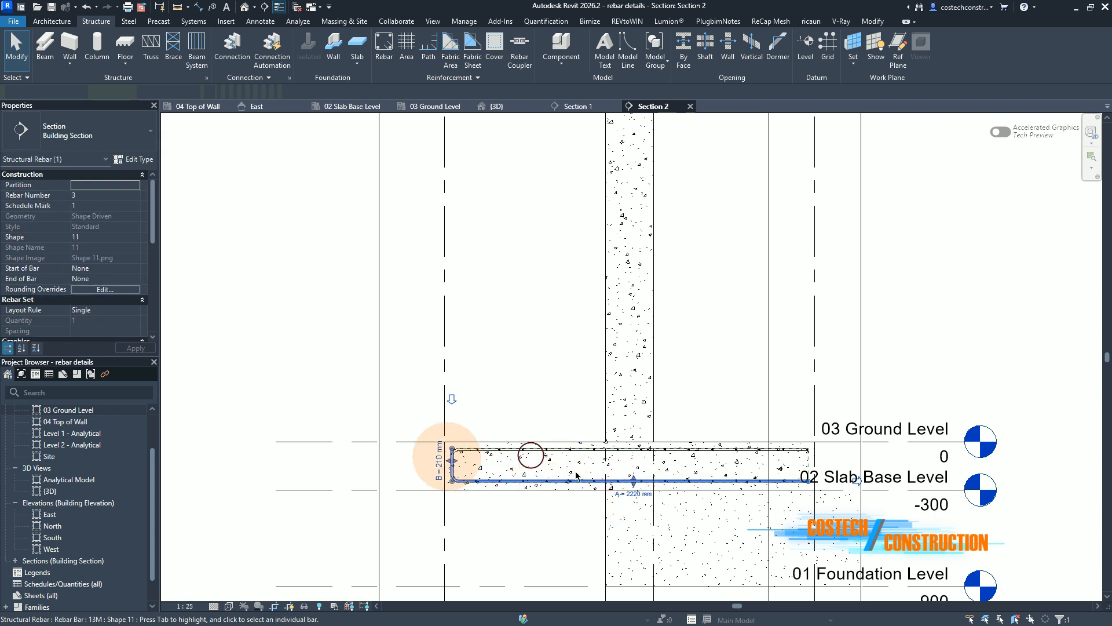
{"action": "left_click", "coordinate": [450, 399]}
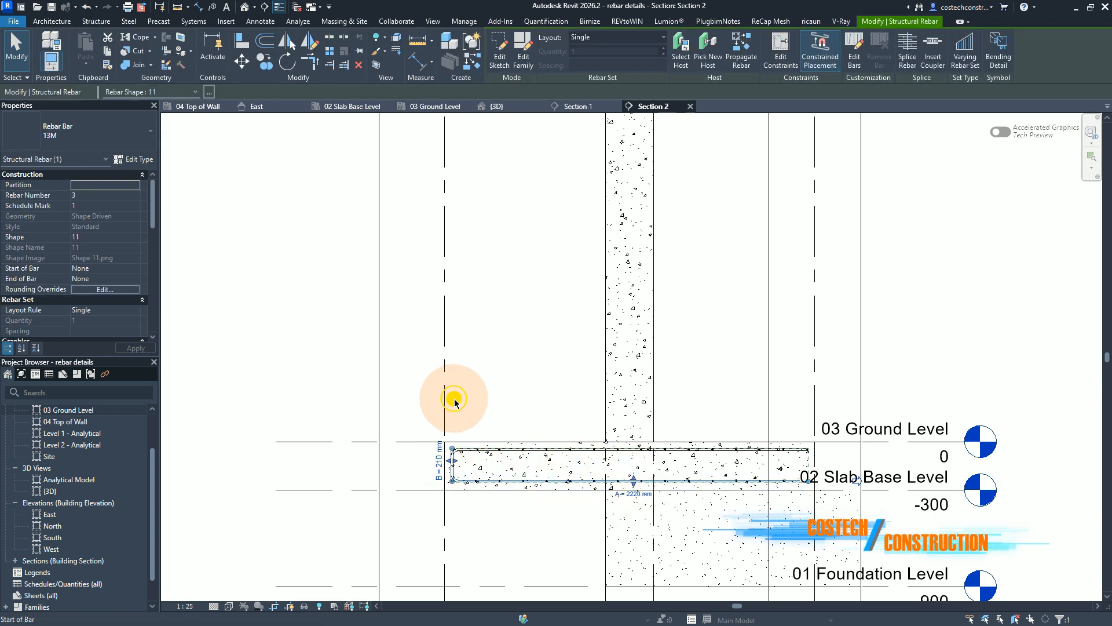
{"action": "left_click", "coordinate": [452, 399]}
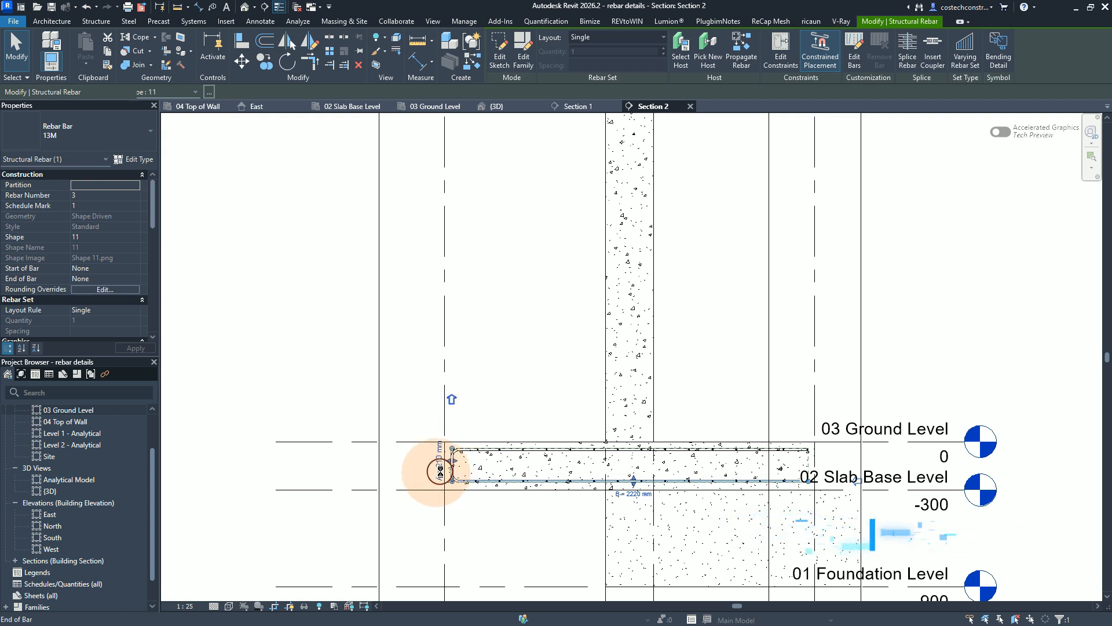
{"action": "left_click", "coordinate": [639, 498]}
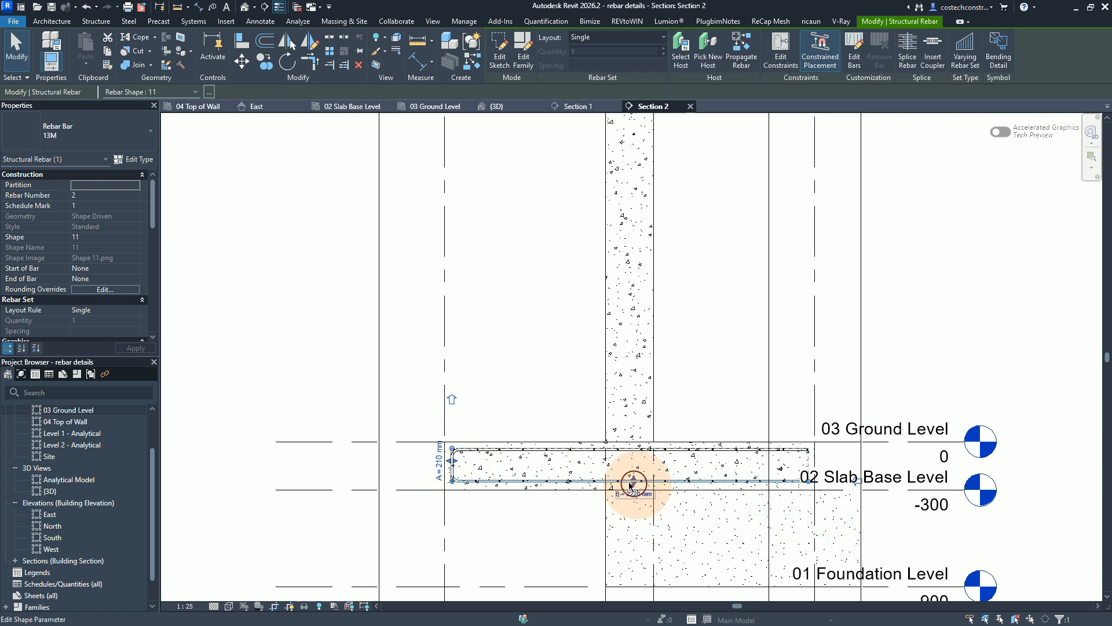
Select both L-bars in the base slab and set their short leg A to 130 mm
{"action": "key", "text": "ctrl"}
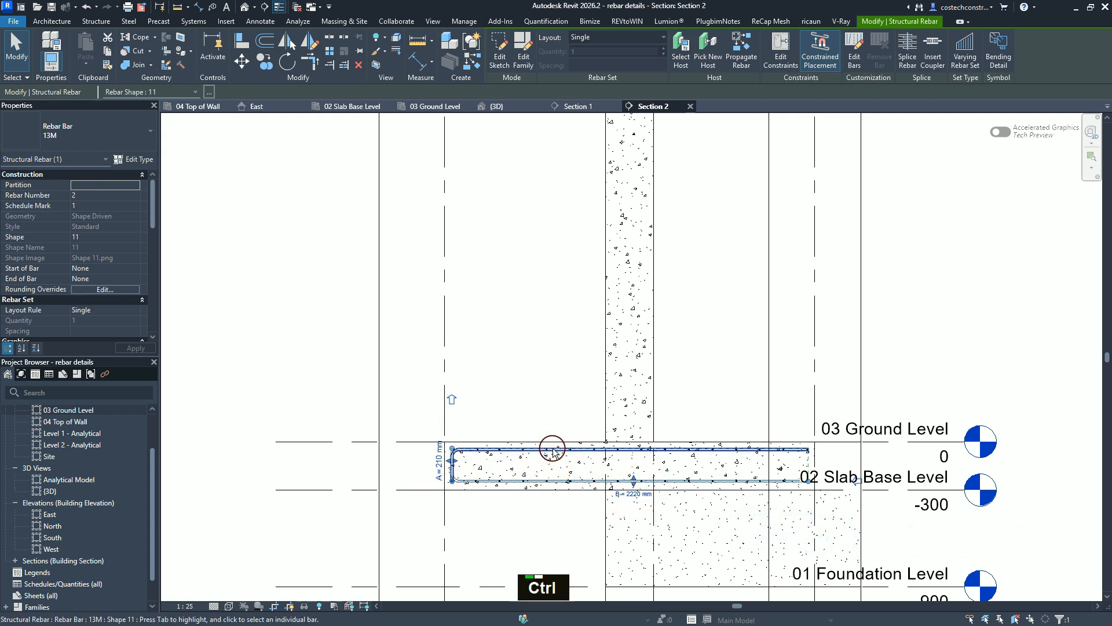
{"action": "left_click", "coordinate": [553, 450], "text": "ctrl"}
{"action": "left_click", "coordinate": [553, 449], "text": "ctrl"}
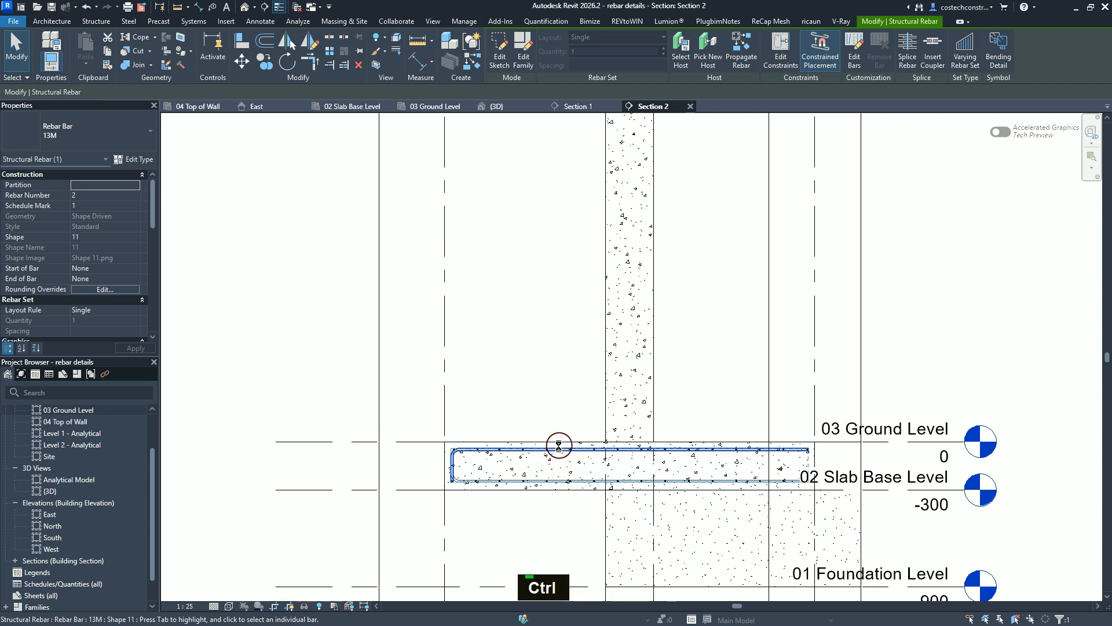
{"action": "left_click", "coordinate": [106, 250]}
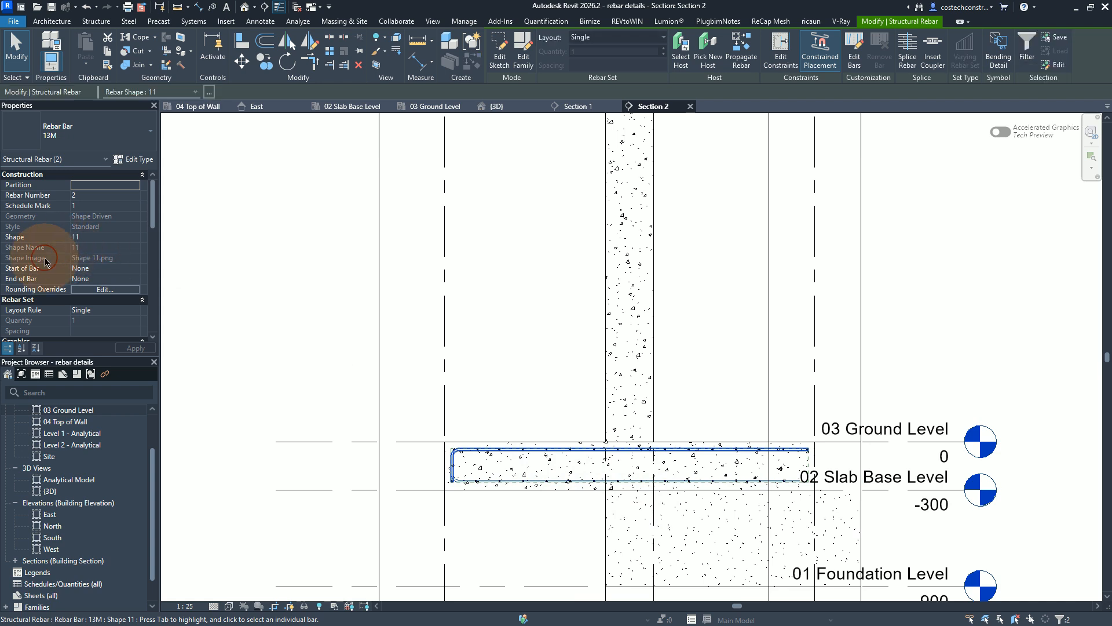
{"action": "scroll", "coordinate": [45, 262], "scroll_direction": "down", "scroll_amount": 5}
{"action": "scroll", "coordinate": [45, 262], "scroll_direction": "up", "scroll_amount": 5}
{"action": "scroll", "coordinate": [45, 261], "scroll_direction": "down", "scroll_amount": 2}
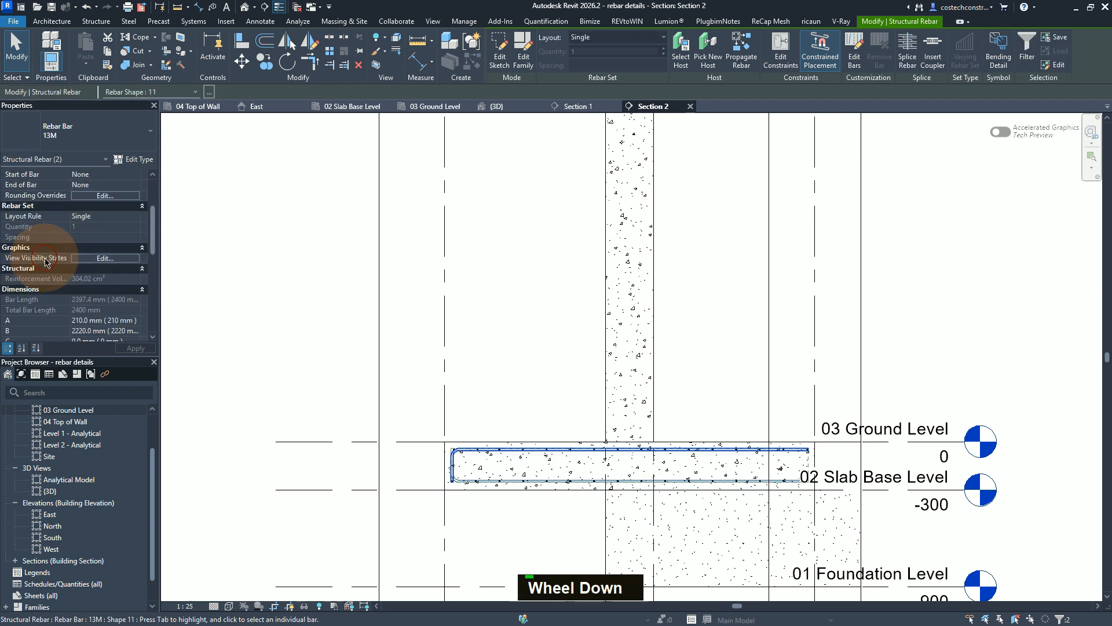
{"action": "left_click", "coordinate": [132, 323]}
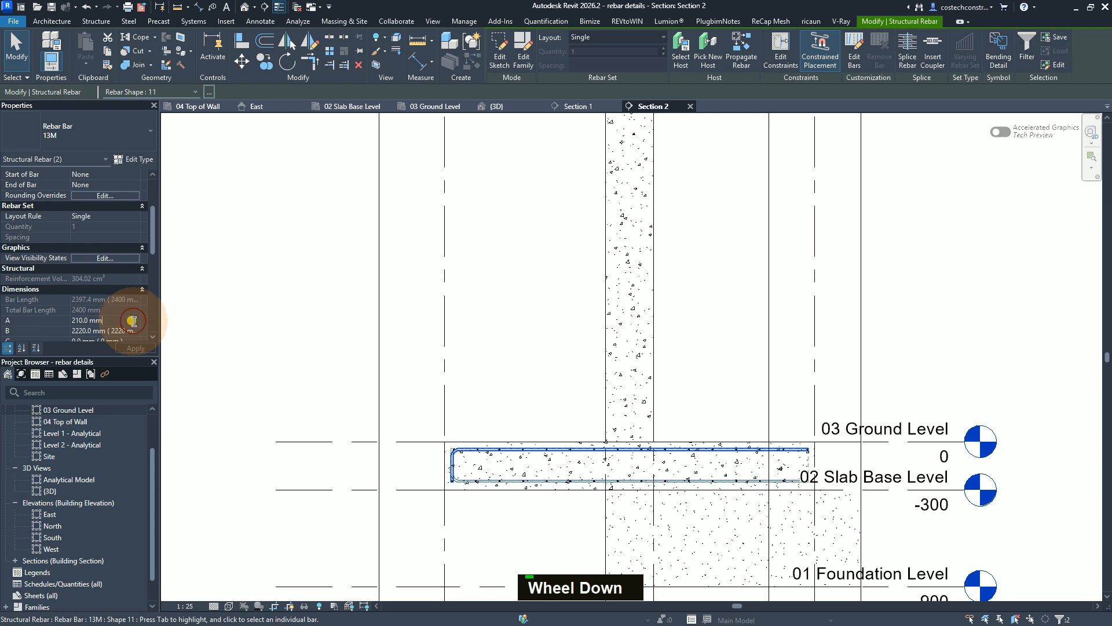
{"action": "left_click_drag", "start_coordinate": [125, 319], "coordinate": [42, 318]}
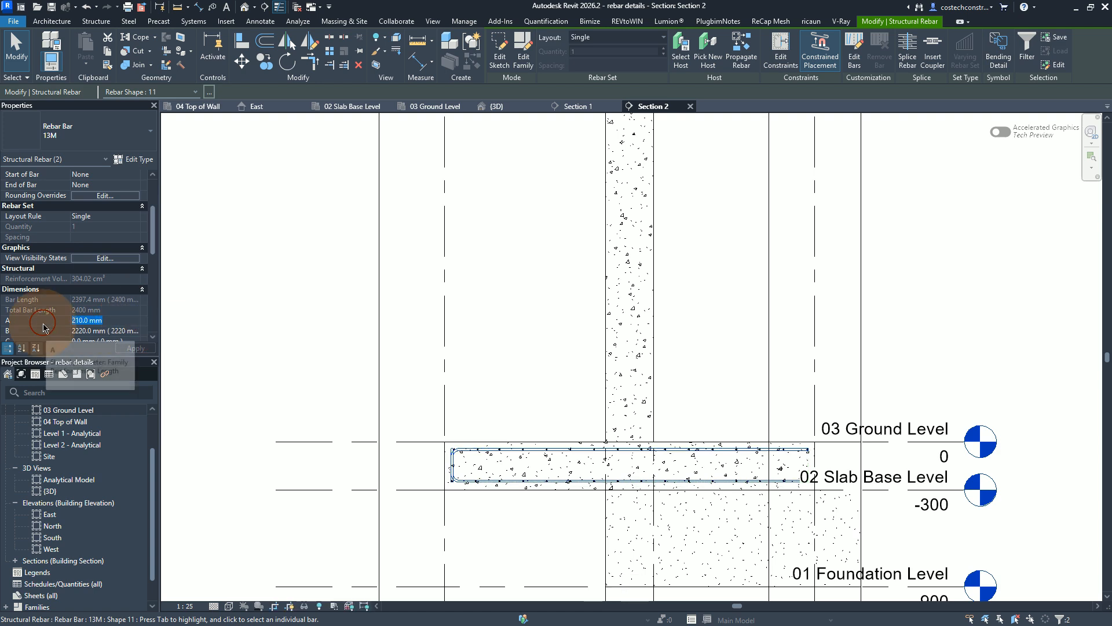
{"action": "type", "text": "130"}
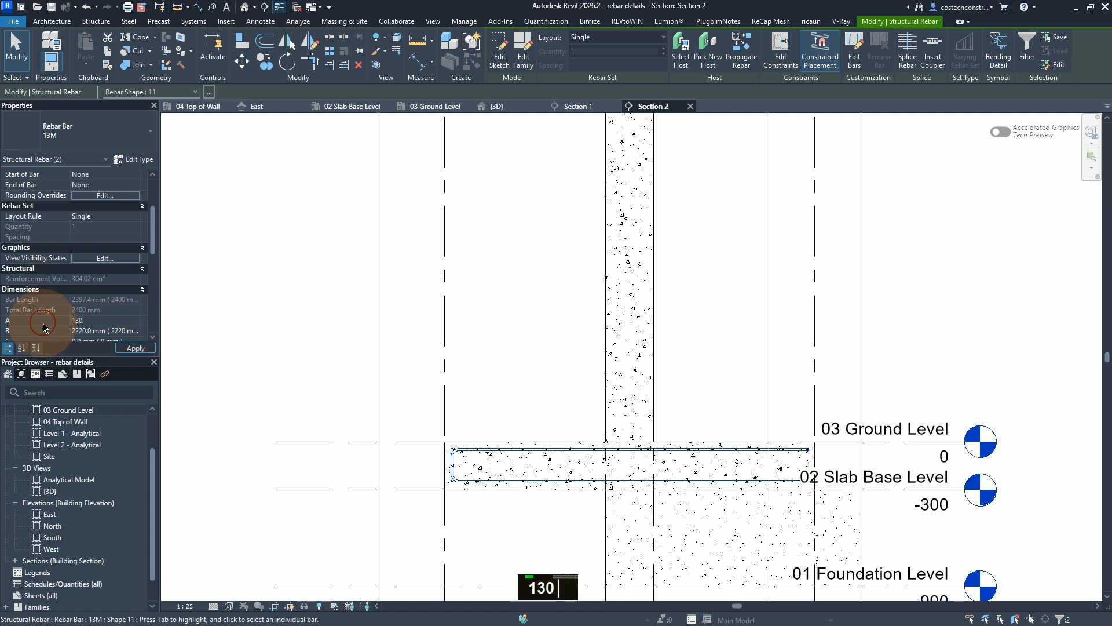
Set the long leg B of both selected L-bars to 1745 mm
{"action": "left_click", "coordinate": [95, 329]}
{"action": "left_click_drag", "start_coordinate": [112, 331], "coordinate": [2, 336]}
{"action": "type", "text": "1745"}
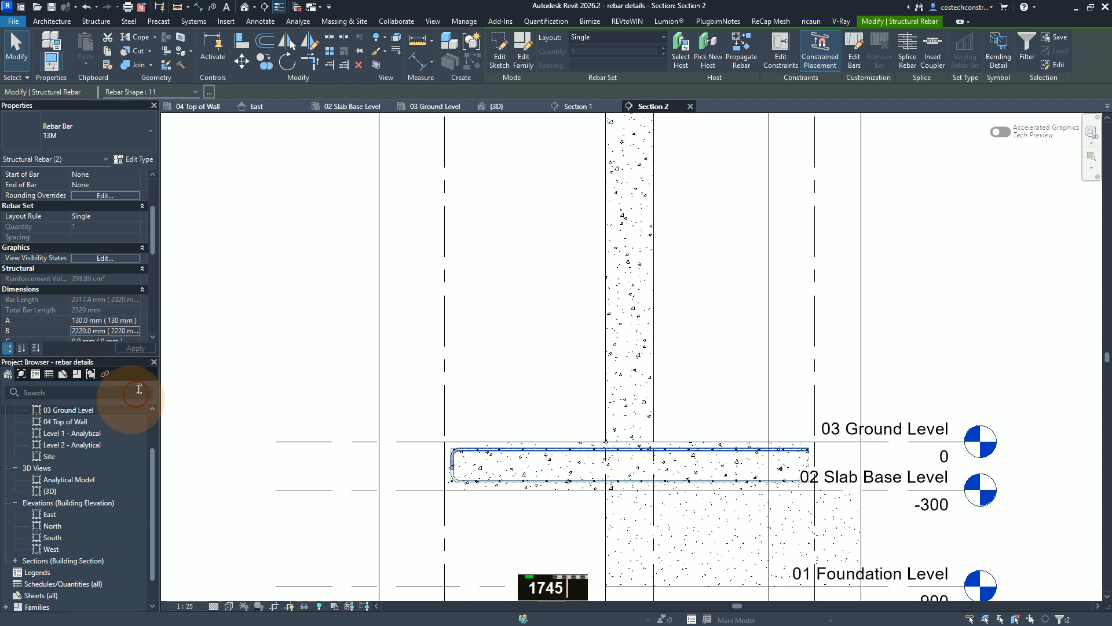
{"action": "left_click", "coordinate": [129, 334]}
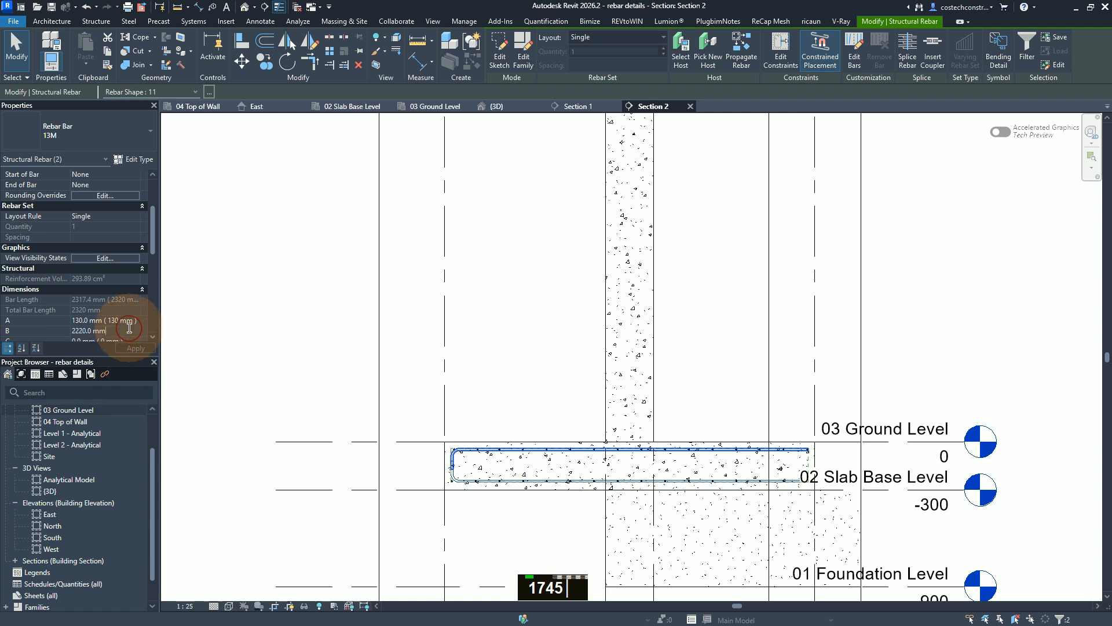
{"action": "type", "text": "1"}
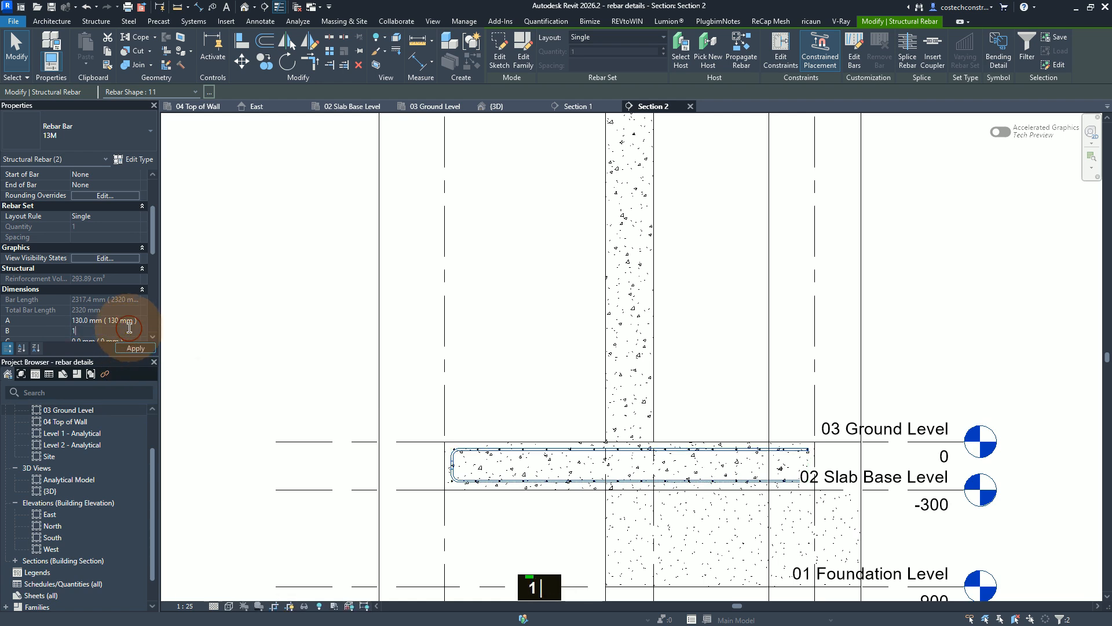
{"action": "left_click", "coordinate": [141, 348]}
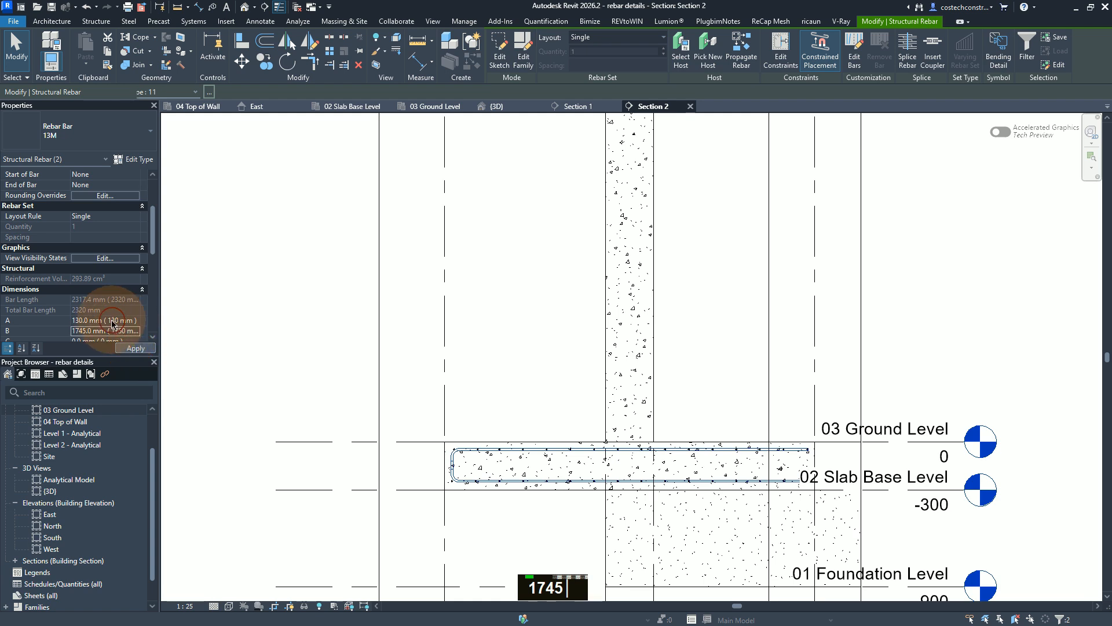
Label both selected L-bars with the comment B2,T2 and mark 11, accepting the duplicate mark value
{"action": "scroll", "coordinate": [102, 317], "scroll_direction": "up", "scroll_amount": 1}
{"action": "scroll", "coordinate": [107, 322], "scroll_direction": "down", "scroll_amount": 1}
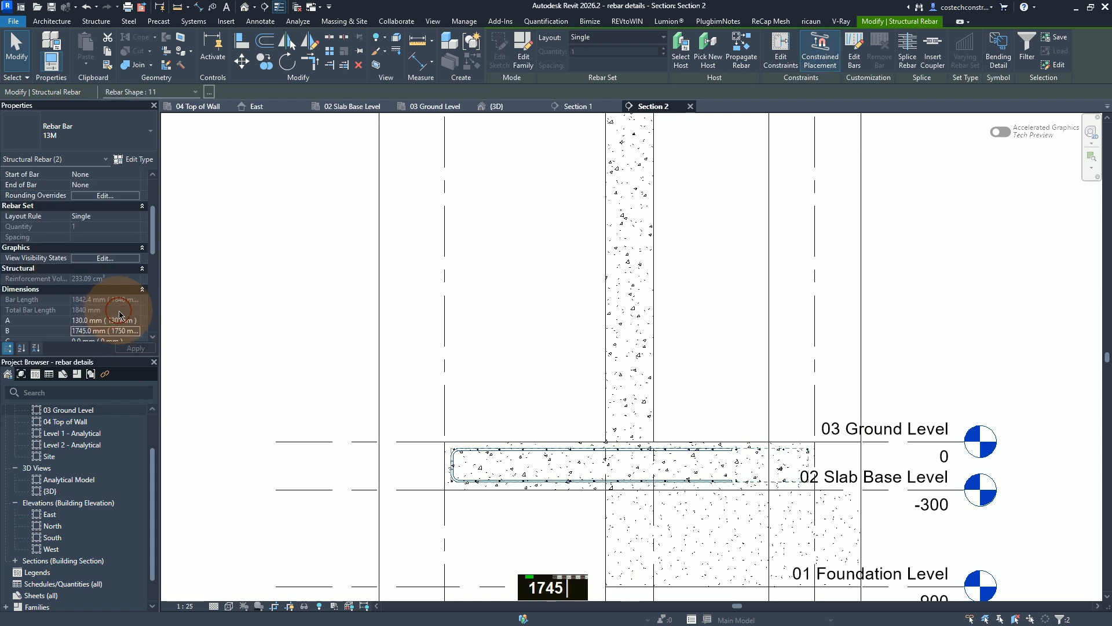
{"action": "scroll", "coordinate": [113, 317], "scroll_direction": "up", "scroll_amount": 3}
{"action": "scroll", "coordinate": [119, 316], "scroll_direction": "down", "scroll_amount": 8}
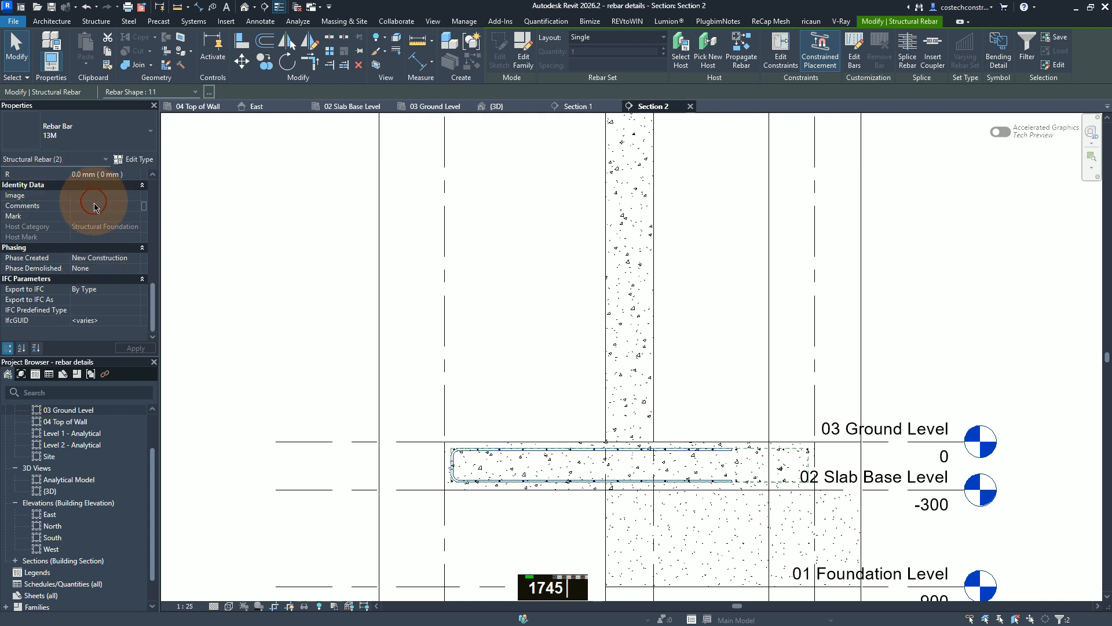
{"action": "key", "text": "Caps_Lock"}
{"action": "type", "text": "B2,T2"}
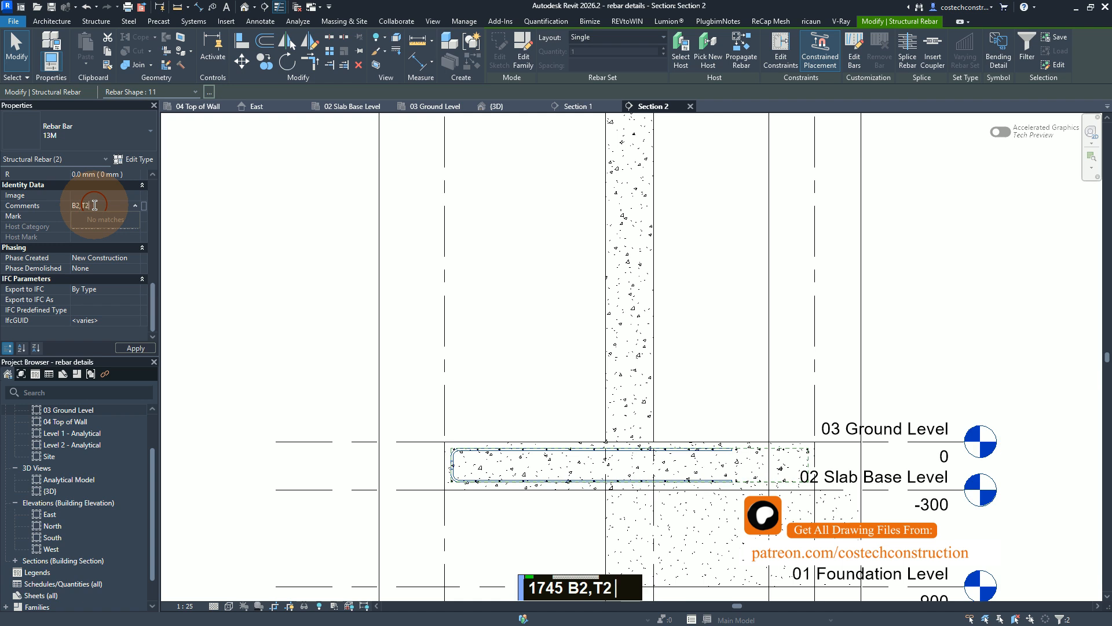
{"action": "left_click", "coordinate": [56, 216]}
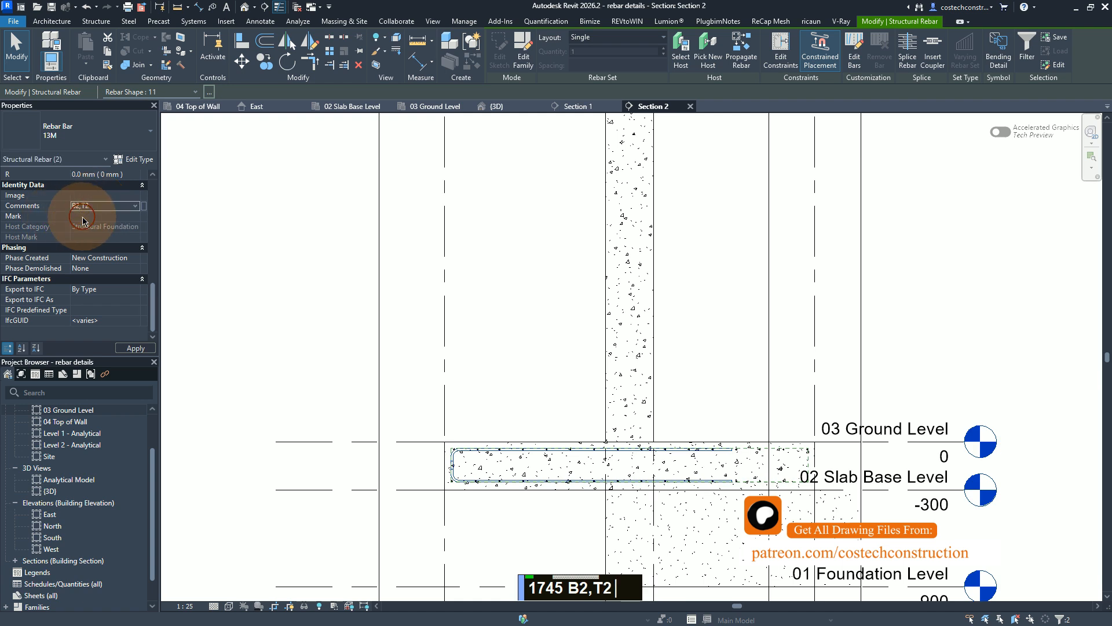
{"action": "type", "text": "11"}
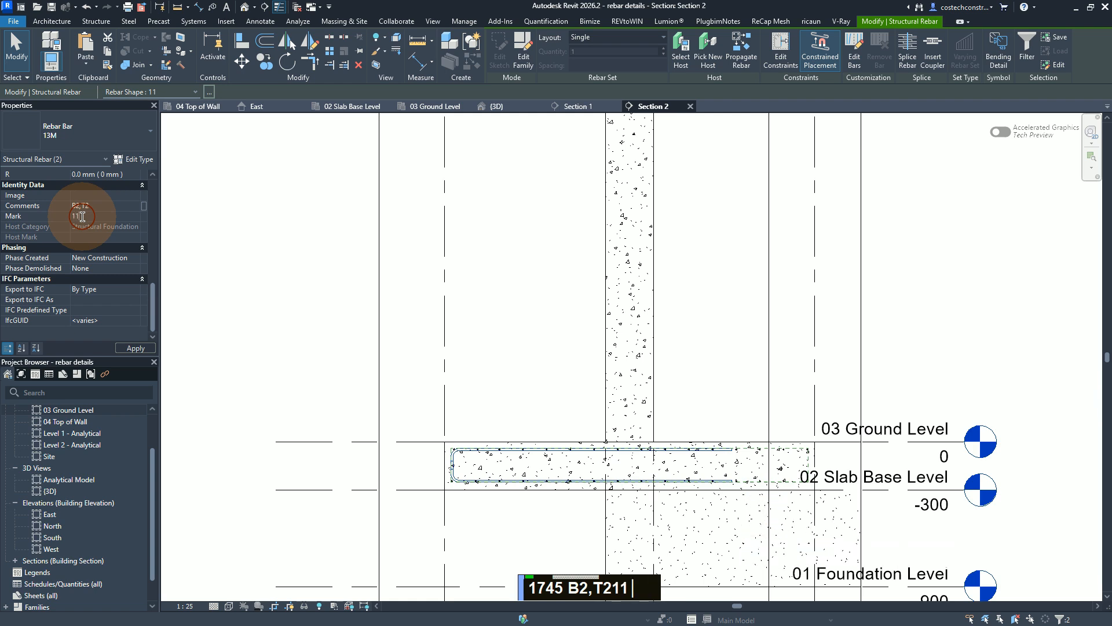
{"action": "left_click", "coordinate": [136, 348]}
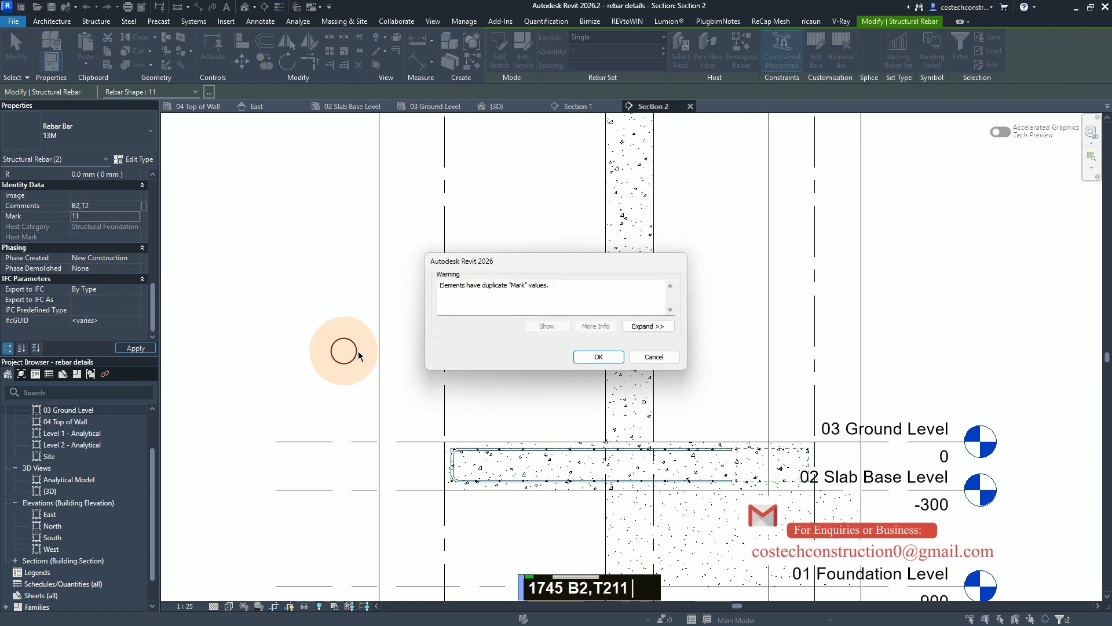
{"action": "left_click", "coordinate": [599, 356]}
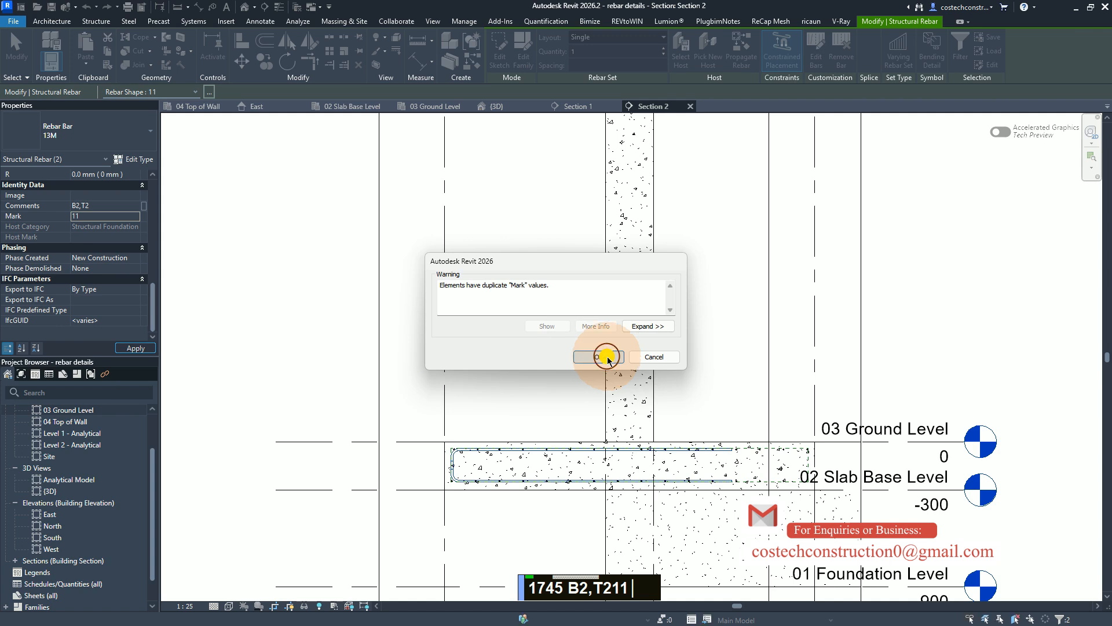
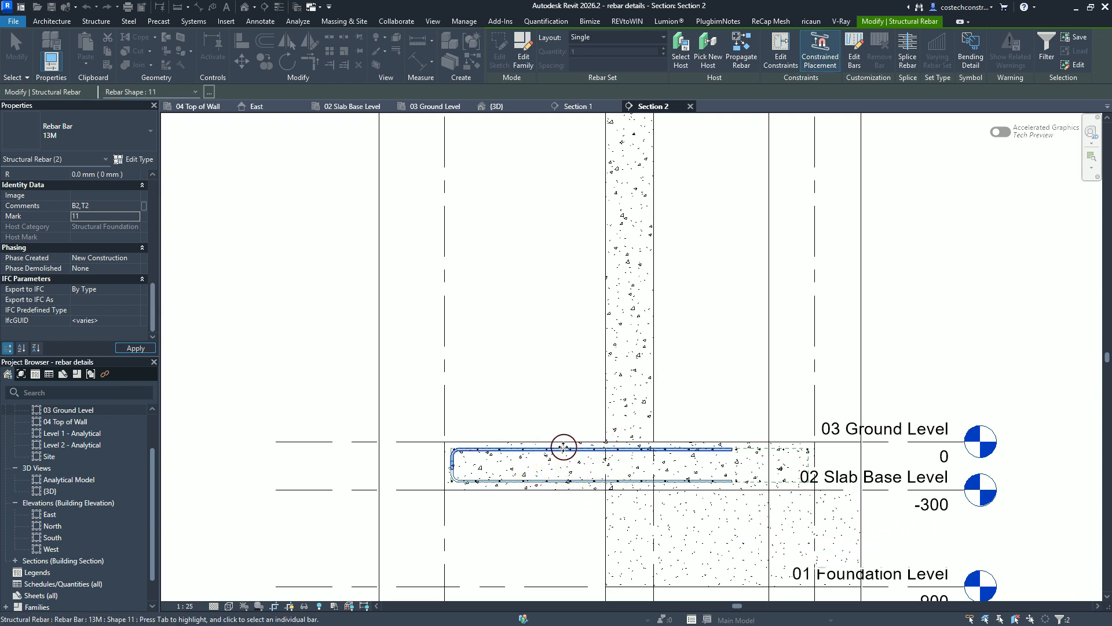
Edit the constraints of both L-bars so their long legs are offset -12 mm from the slab's cover lines
{"action": "left_click", "coordinate": [783, 59]}
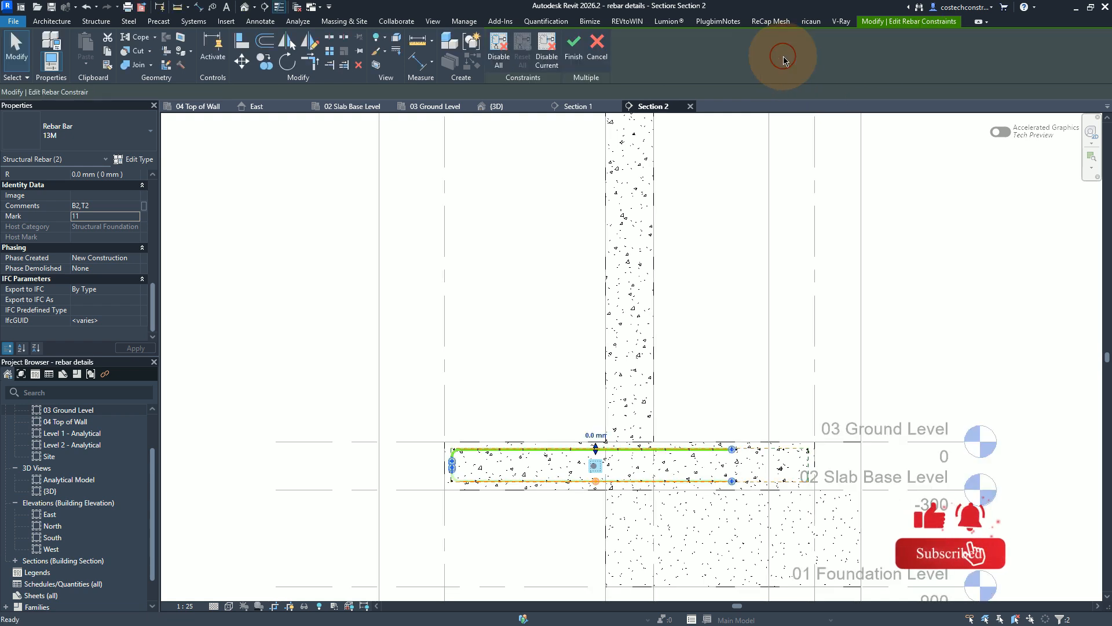
{"action": "scroll", "coordinate": [594, 509], "scroll_direction": "up", "scroll_amount": 2}
{"action": "scroll", "coordinate": [593, 509], "scroll_direction": "down", "scroll_amount": 1}
{"action": "scroll", "coordinate": [594, 502], "scroll_direction": "up", "scroll_amount": 1}
{"action": "scroll", "coordinate": [593, 502], "scroll_direction": "up", "scroll_amount": 1}
{"action": "scroll", "coordinate": [591, 497], "scroll_direction": "up", "scroll_amount": 1}
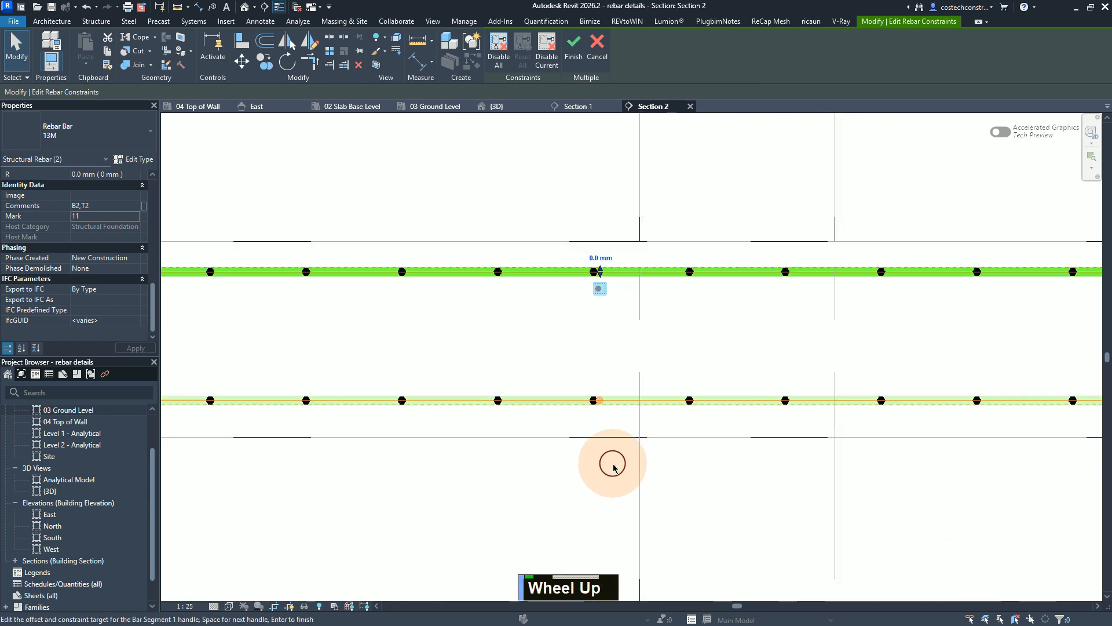
{"action": "scroll", "coordinate": [608, 460], "scroll_direction": "down", "scroll_amount": 1}
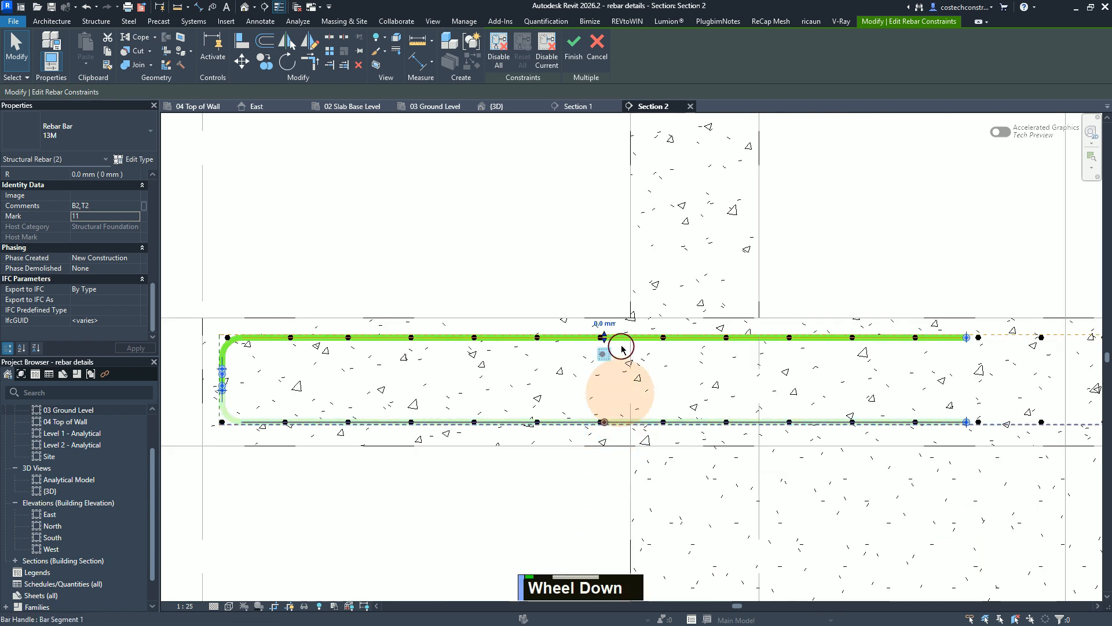
{"action": "left_click", "coordinate": [605, 323]}
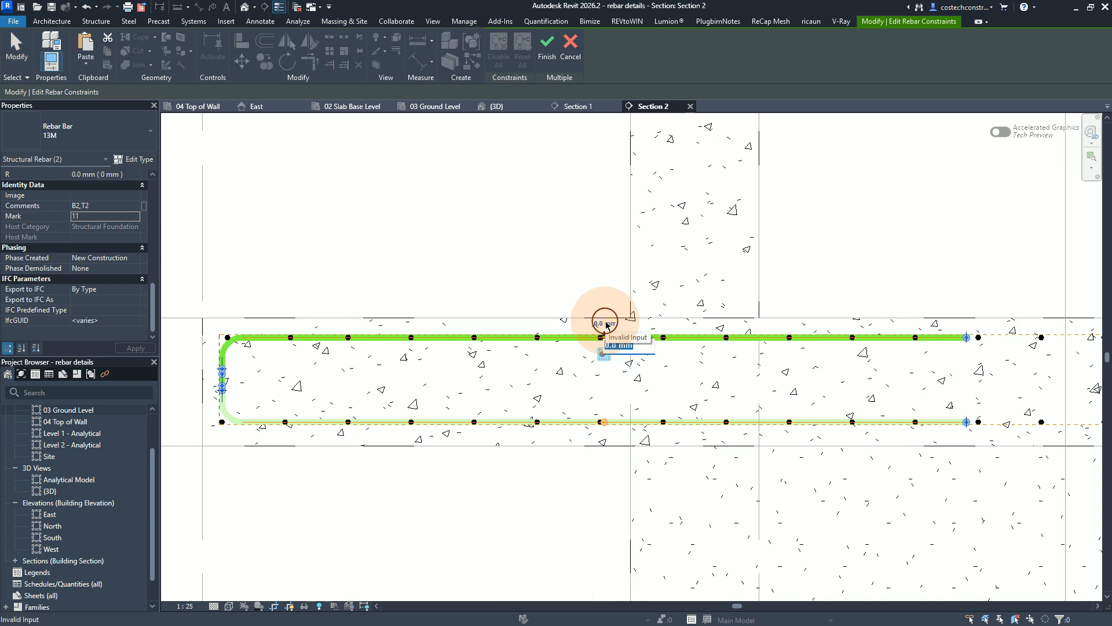
{"action": "type", "text": "-12"}
{"action": "key", "text": "Return"}
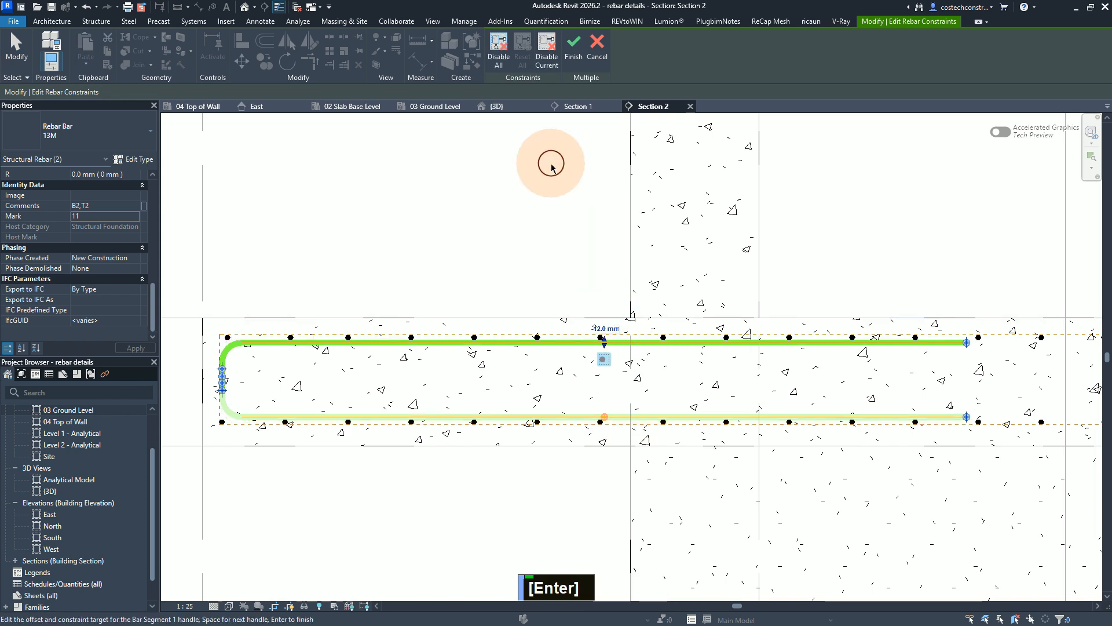
{"action": "left_click", "coordinate": [574, 51]}
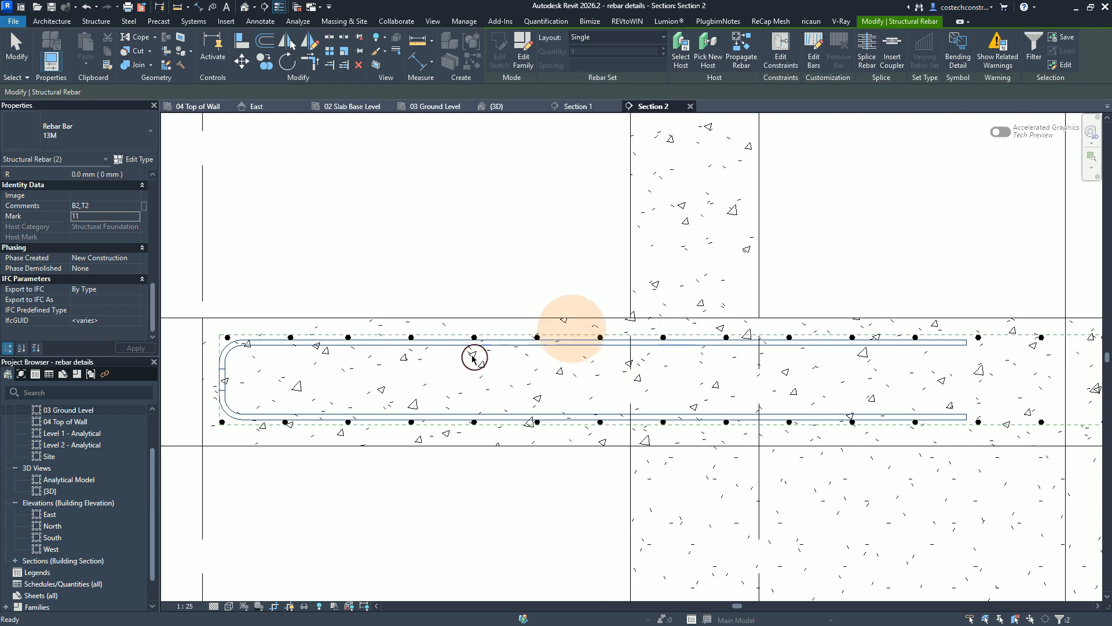
{"action": "left_click", "coordinate": [578, 346]}
{"action": "left_click", "coordinate": [463, 345]}
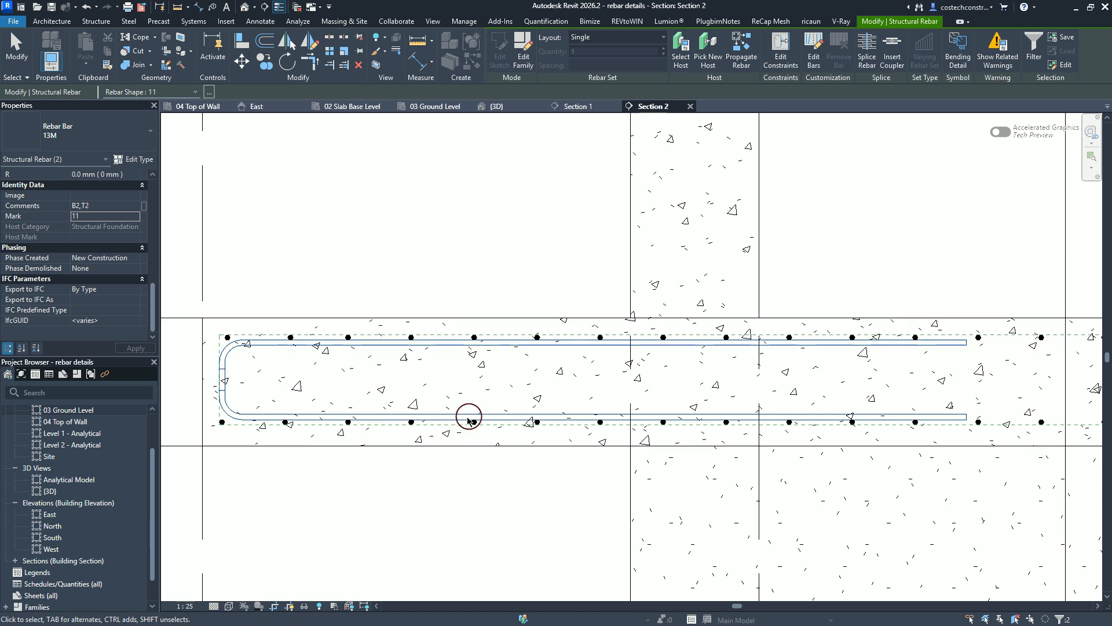
Change the two selected shape 11 bars in the foundation slab section to rebar type Y12
{"action": "left_click", "coordinate": [83, 126]}
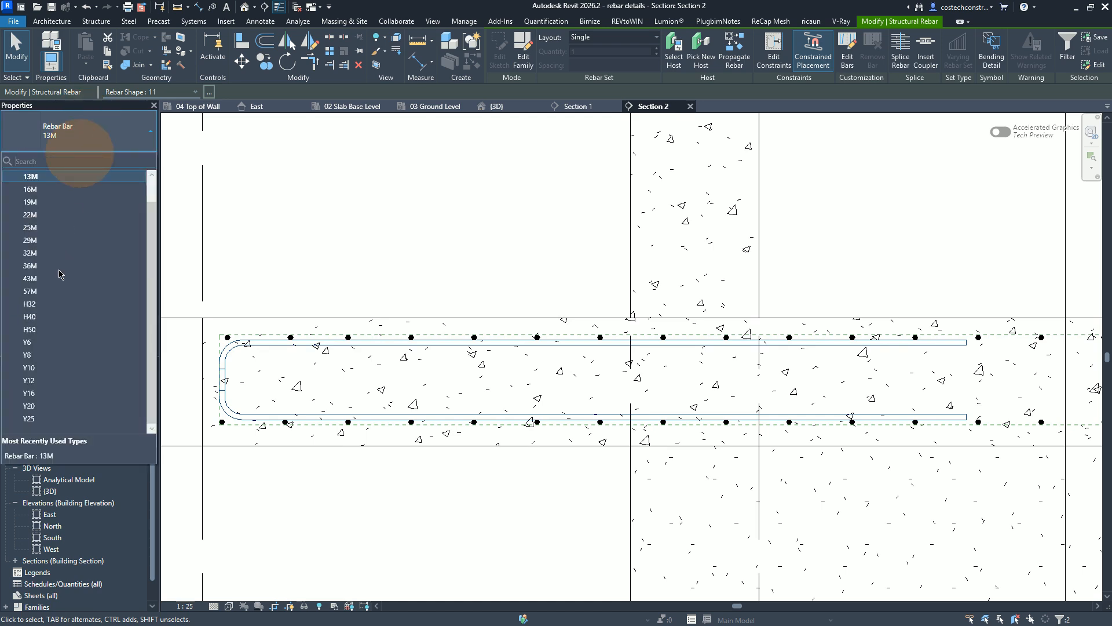
{"action": "scroll", "coordinate": [28, 379], "scroll_direction": "down", "scroll_amount": 1}
{"action": "left_click", "coordinate": [28, 379]}
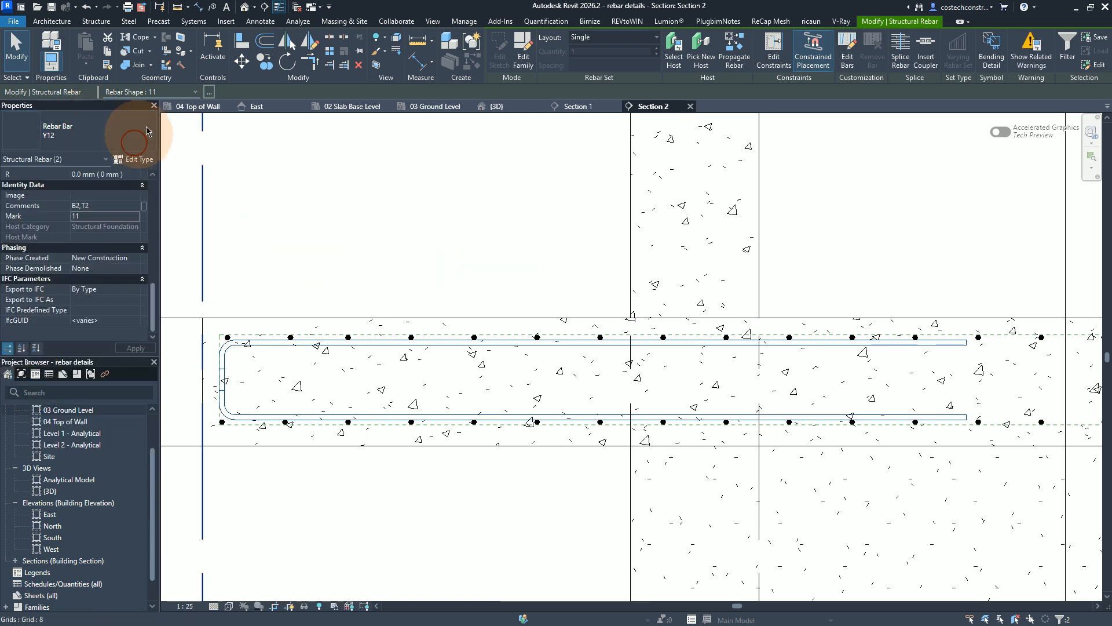
{"action": "left_click", "coordinate": [113, 124]}
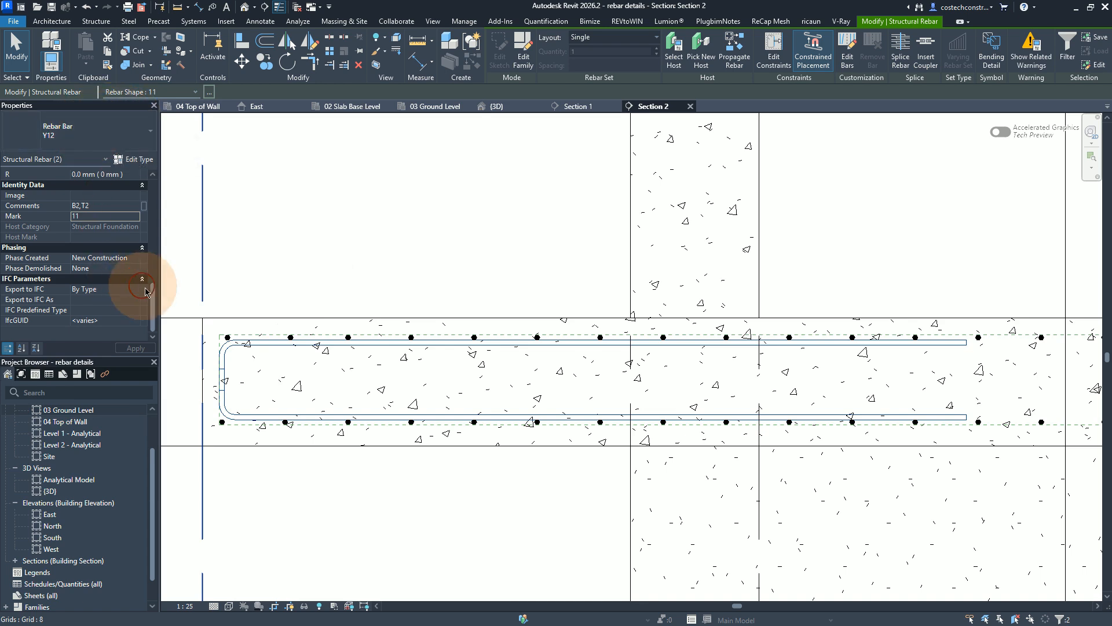
Set dimension A of the two selected shape 11 bars to 130 mm and apply it
{"action": "scroll", "coordinate": [478, 348], "scroll_direction": "up", "scroll_amount": 2}
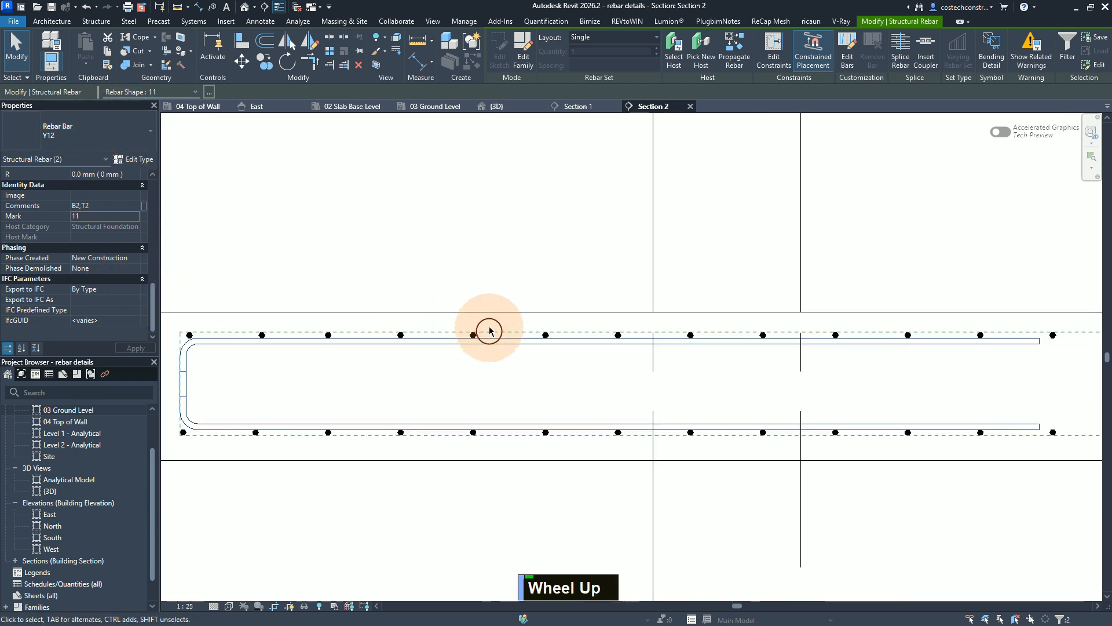
{"action": "scroll", "coordinate": [446, 347], "scroll_direction": "up", "scroll_amount": 4}
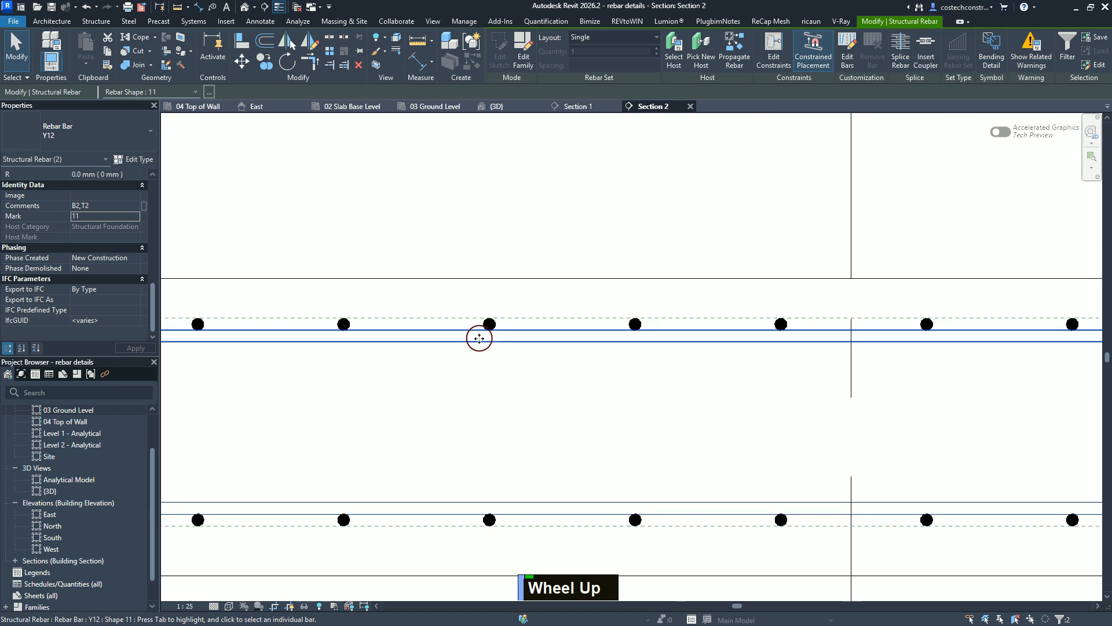
{"action": "scroll", "coordinate": [497, 318], "scroll_direction": "up", "scroll_amount": 1}
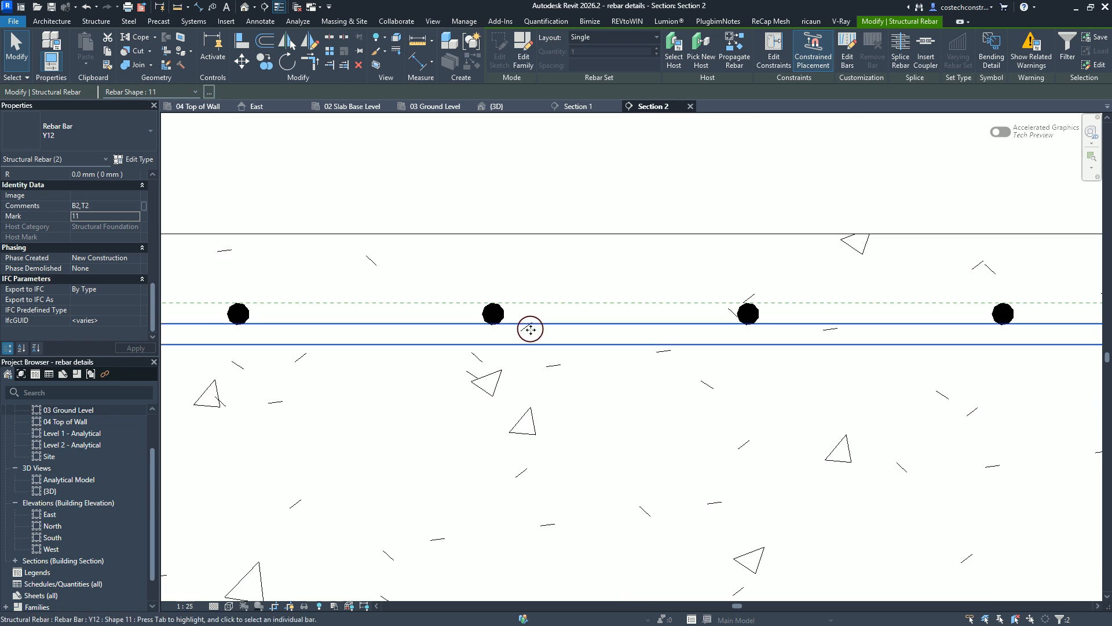
{"action": "scroll", "coordinate": [531, 329], "scroll_direction": "up", "scroll_amount": 1}
{"action": "scroll", "coordinate": [556, 333], "scroll_direction": "down", "scroll_amount": 2}
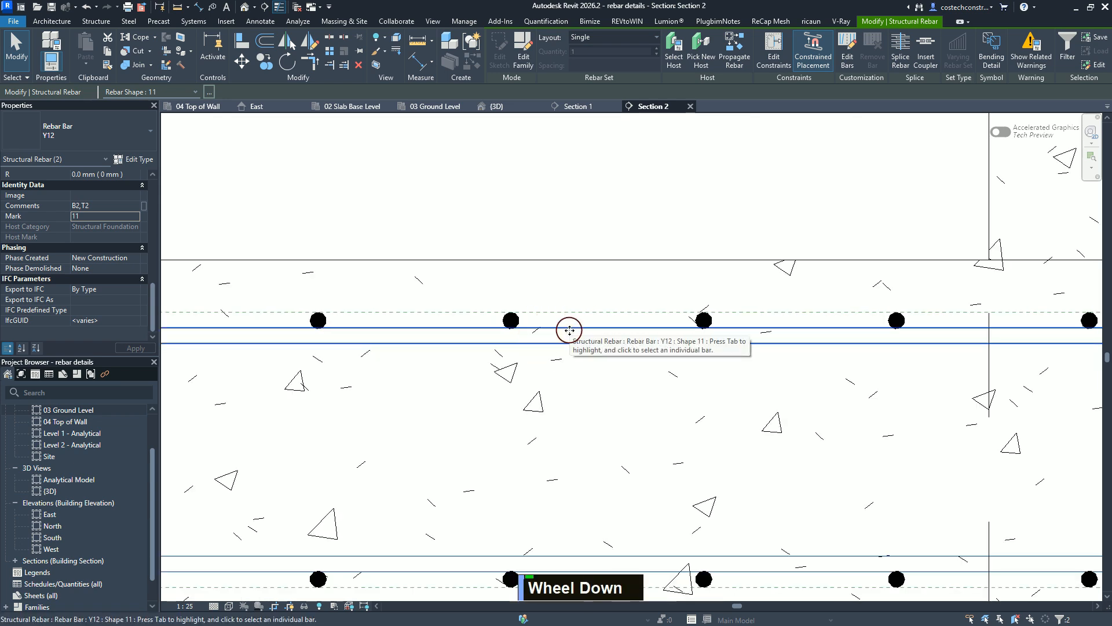
{"action": "scroll", "coordinate": [569, 331], "scroll_direction": "up", "scroll_amount": 1}
{"action": "scroll", "coordinate": [568, 331], "scroll_direction": "down", "scroll_amount": 3}
{"action": "scroll", "coordinate": [30, 240], "scroll_direction": "up", "scroll_amount": 3}
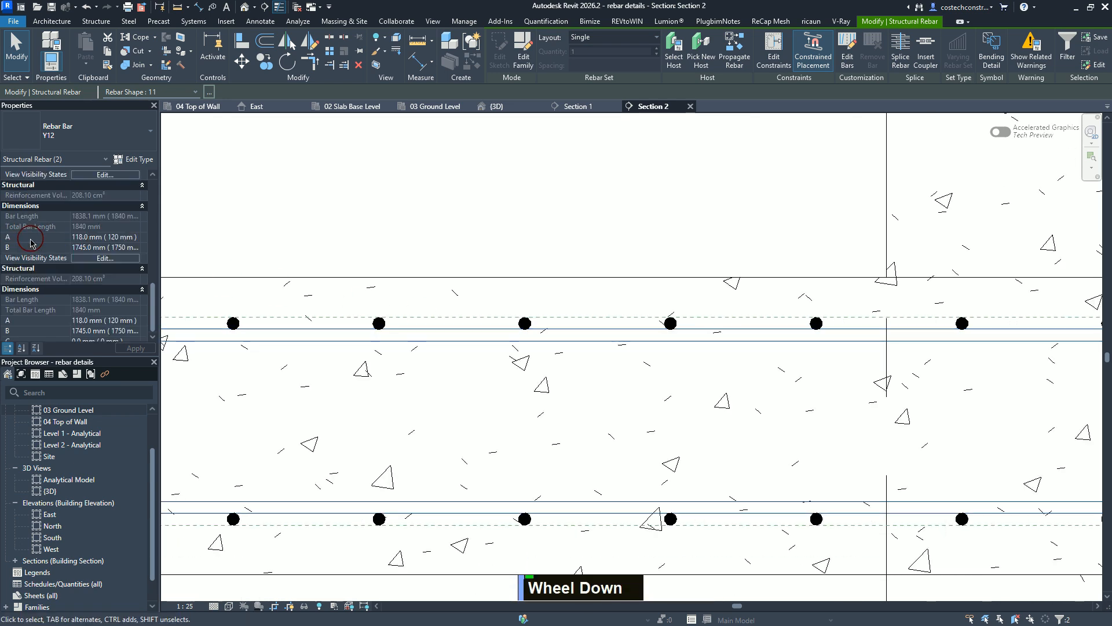
{"action": "scroll", "coordinate": [31, 240], "scroll_direction": "up", "scroll_amount": 3}
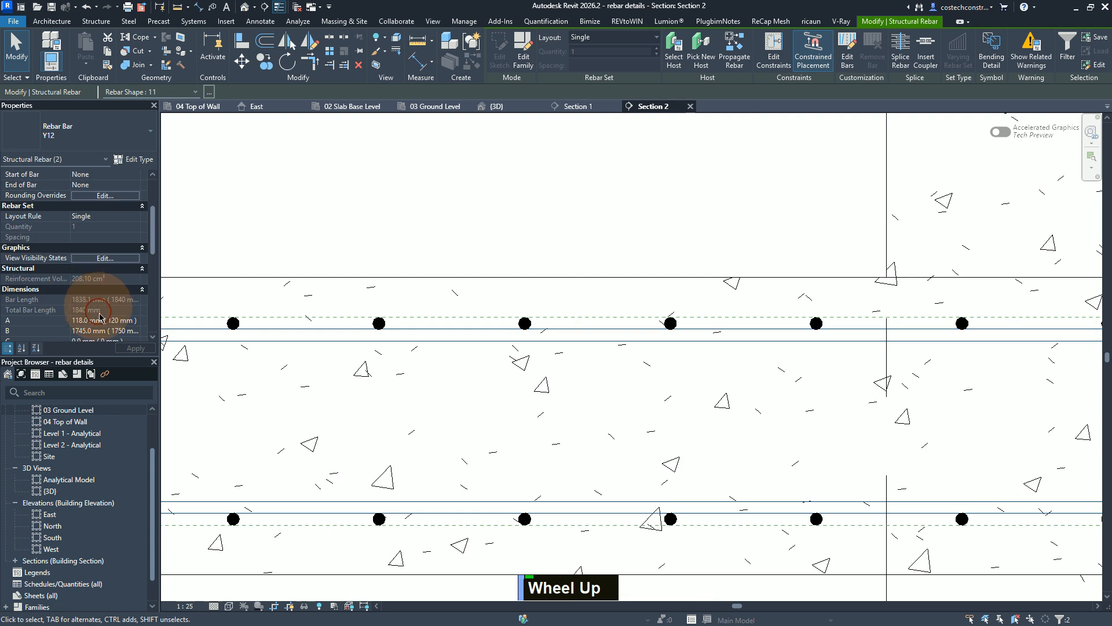
{"action": "left_click_drag", "start_coordinate": [124, 322], "coordinate": [44, 325]}
{"action": "type", "text": "130"}
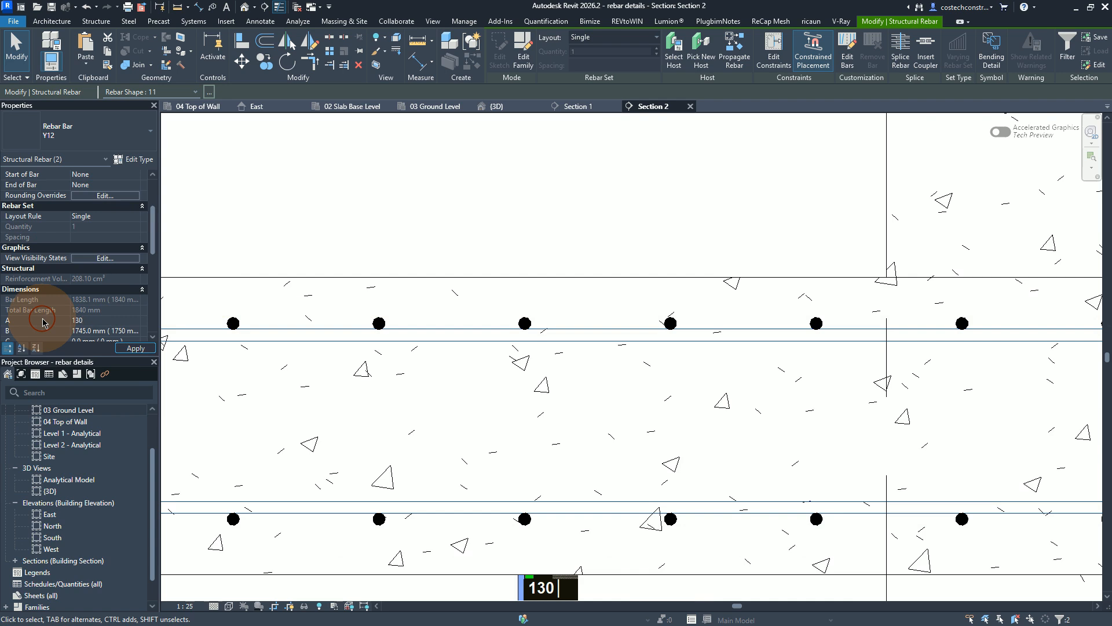
{"action": "left_click", "coordinate": [129, 348]}
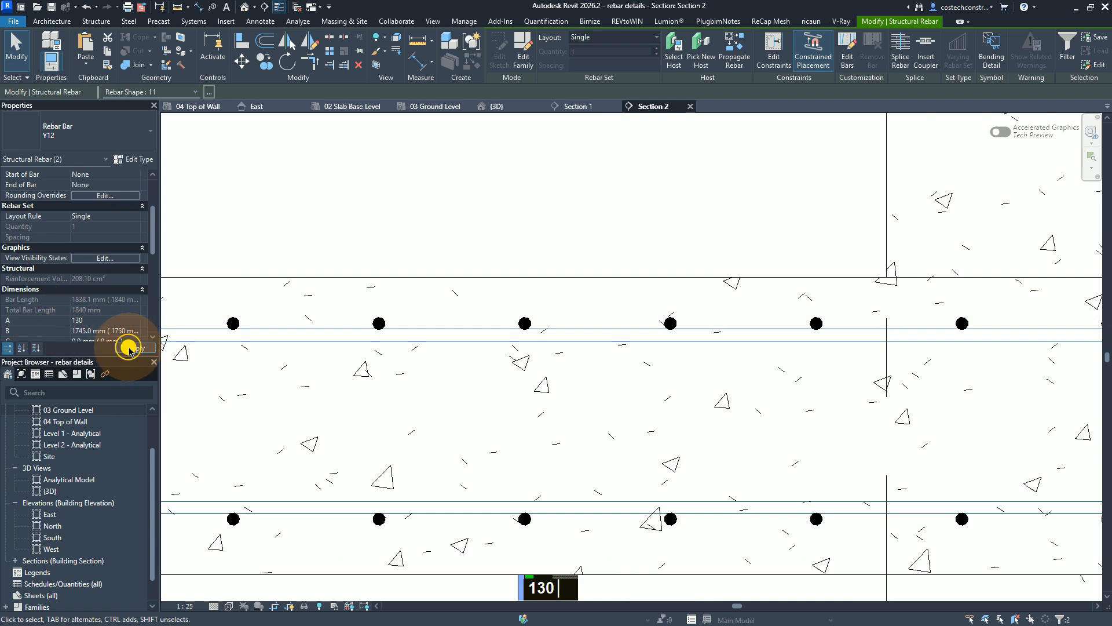
Distribute the two selected bars as rebar sets using the Maximum Spacing layout with 200 mm spacing
{"action": "left_click", "coordinate": [621, 41]}
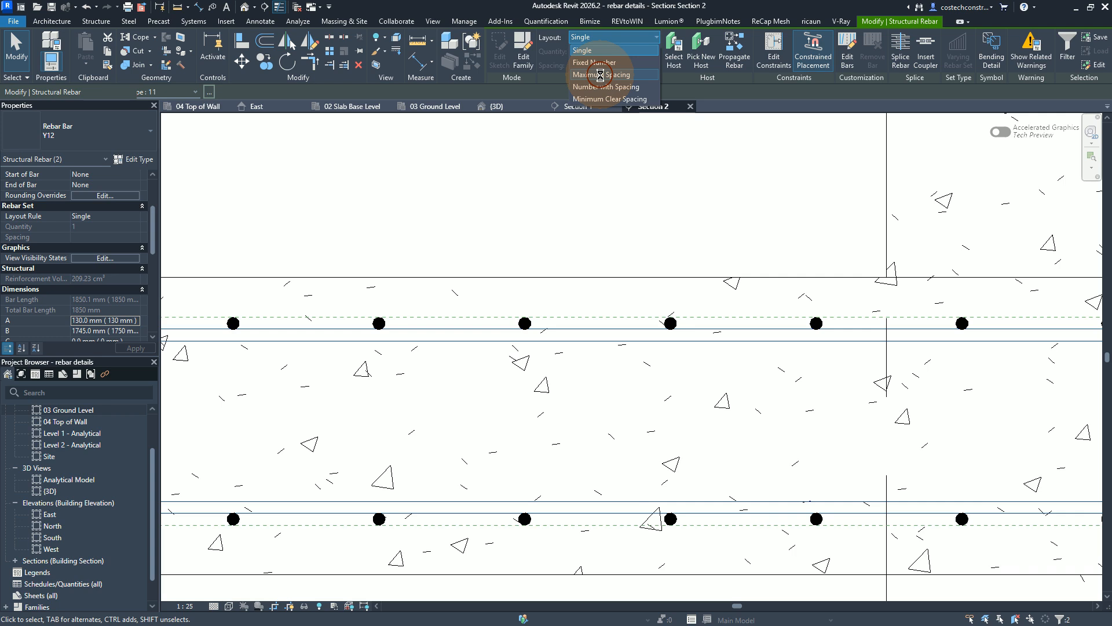
{"action": "left_click", "coordinate": [600, 75]}
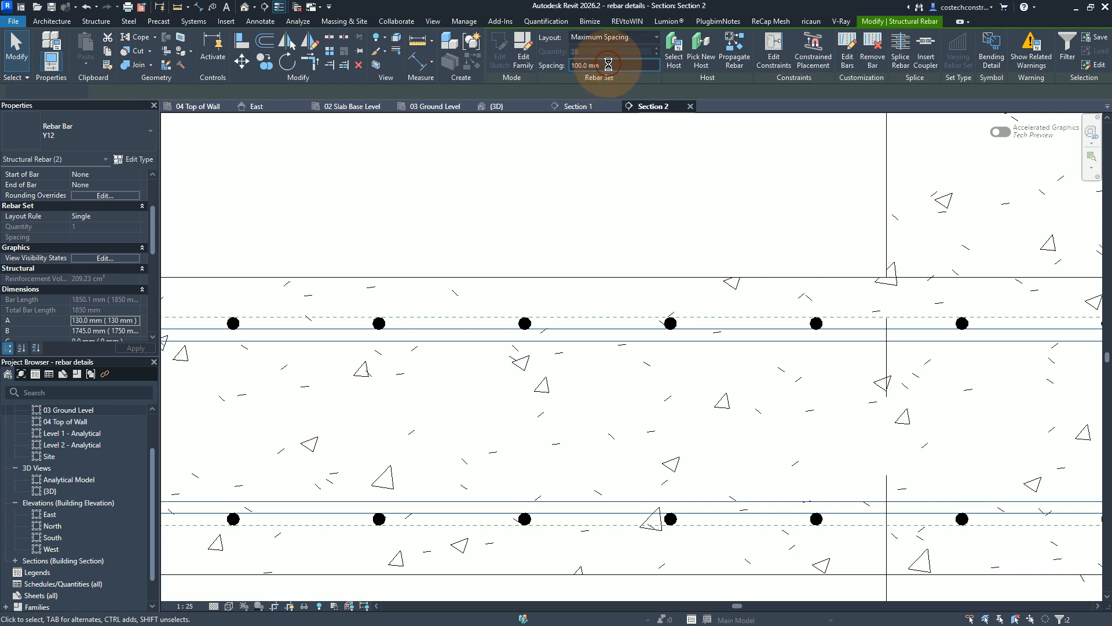
{"action": "left_click", "coordinate": [616, 64]}
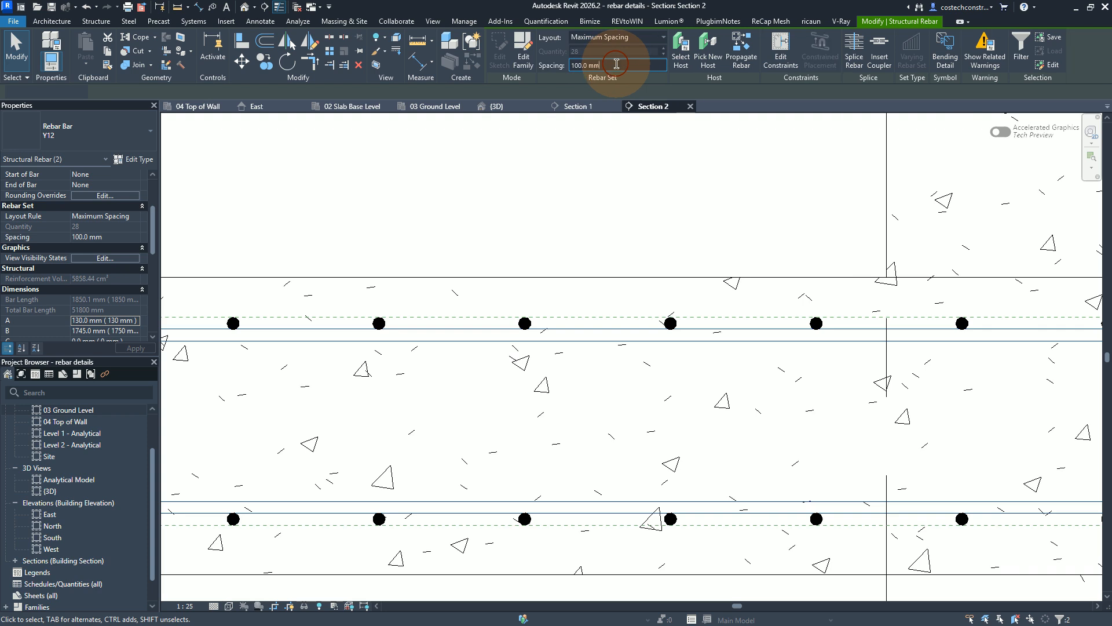
{"action": "type", "text": "200"}
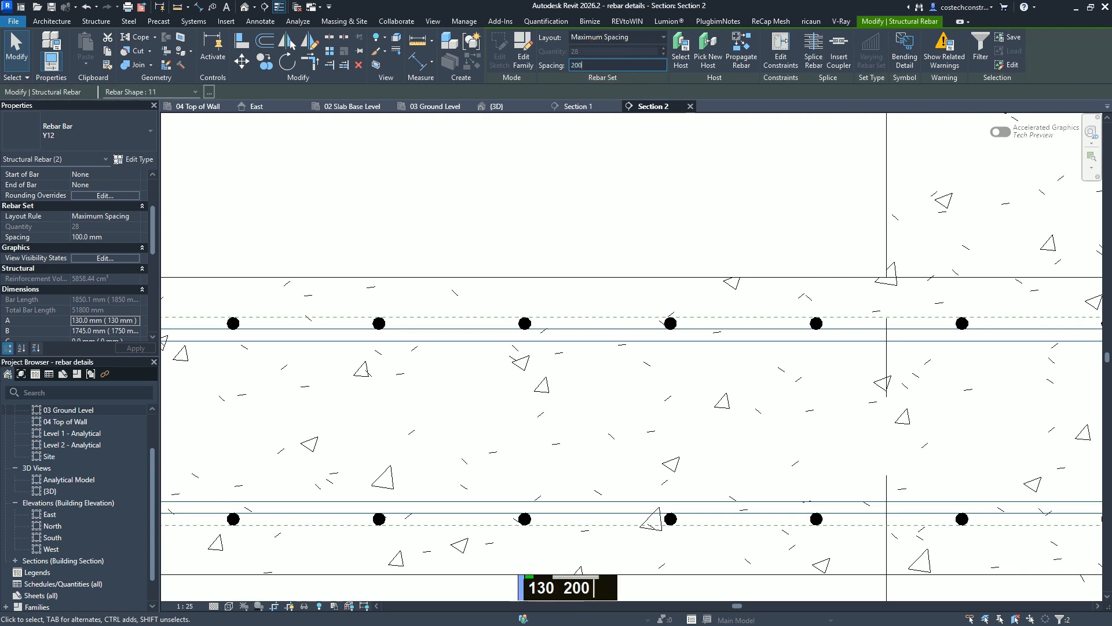
{"action": "key", "text": "Return"}
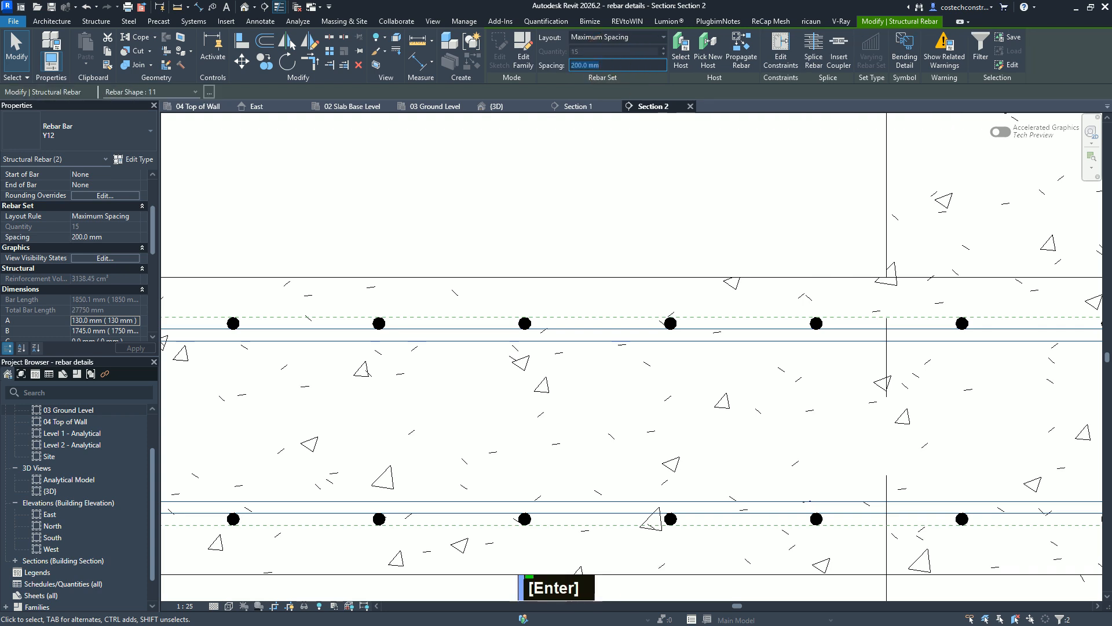
In the 03 Ground Level plan, shrink one Y12 shape 11 set from both sides to fit between the second and third vertical grid lines
{"action": "left_click", "coordinate": [437, 107]}
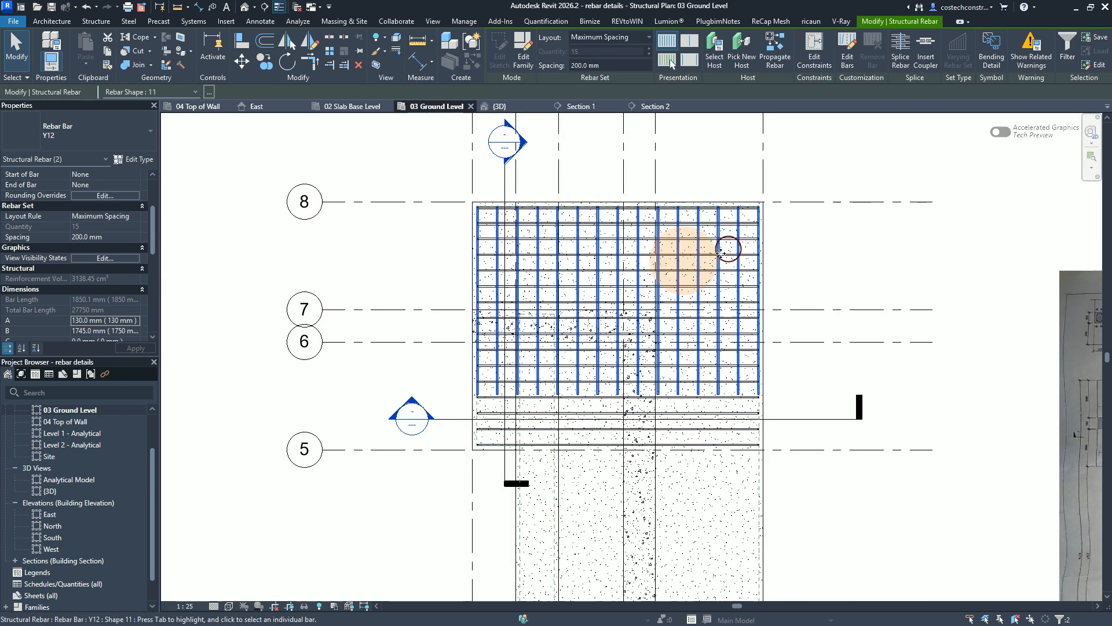
{"action": "key", "text": "Escape"}
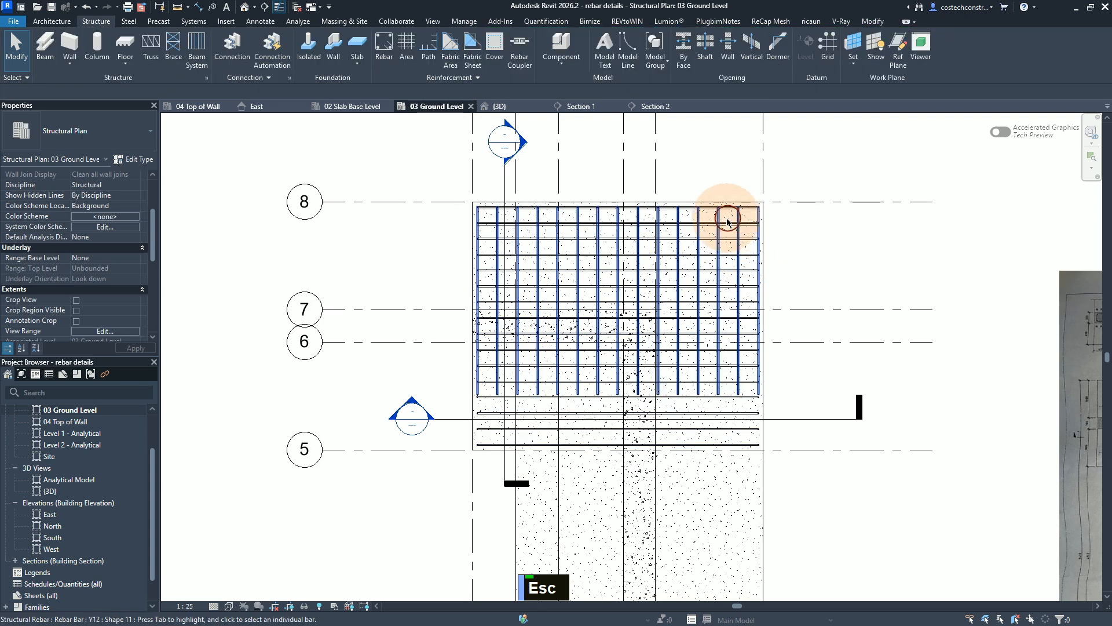
{"action": "scroll", "coordinate": [722, 216], "scroll_direction": "up", "scroll_amount": 2}
{"action": "scroll", "coordinate": [720, 226], "scroll_direction": "up", "scroll_amount": 1}
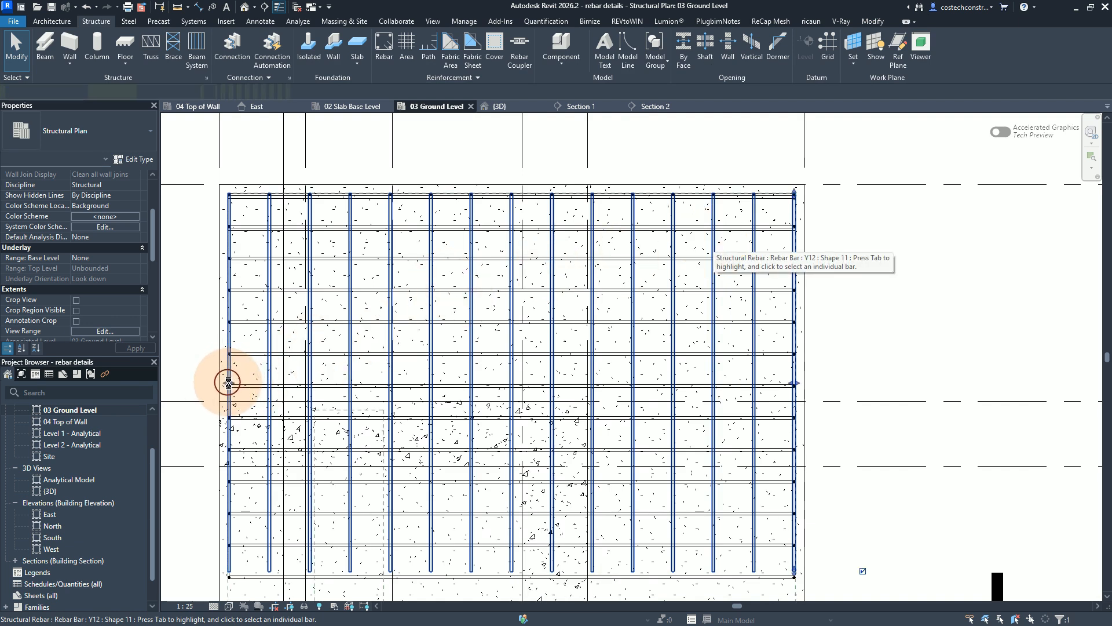
{"action": "left_click", "coordinate": [227, 383]}
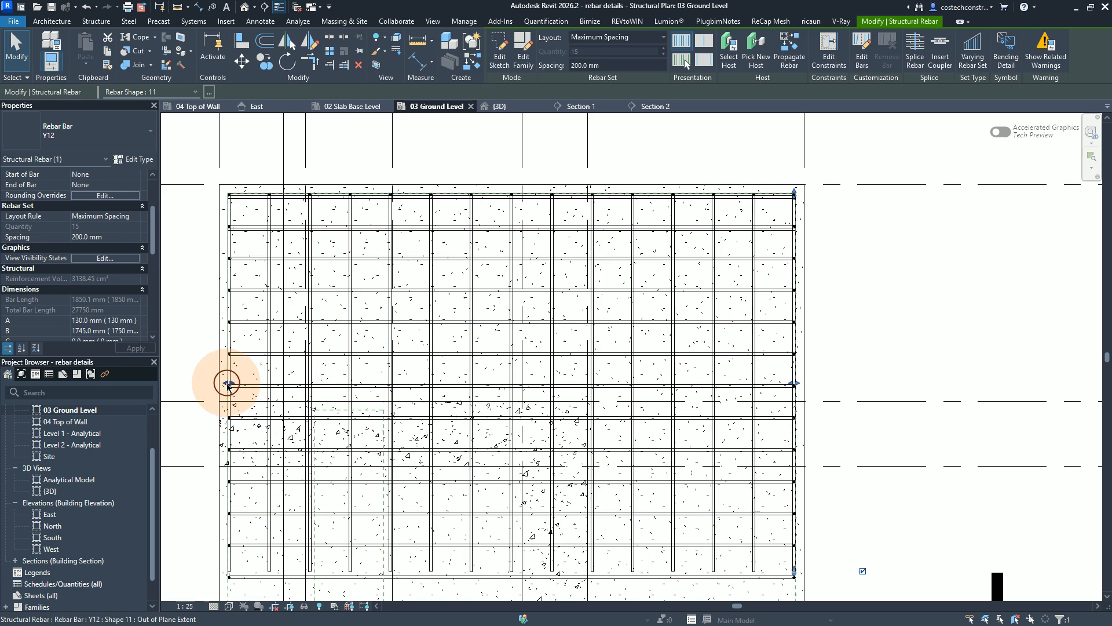
{"action": "left_click_drag", "start_coordinate": [231, 386], "coordinate": [315, 439]}
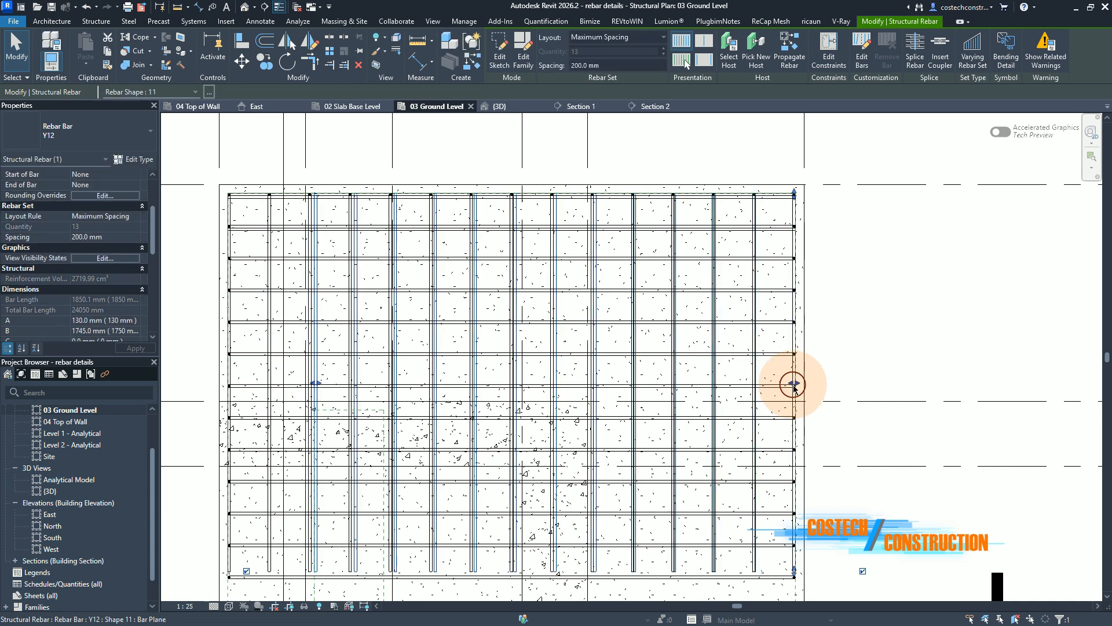
{"action": "left_click_drag", "start_coordinate": [794, 384], "coordinate": [384, 403]}
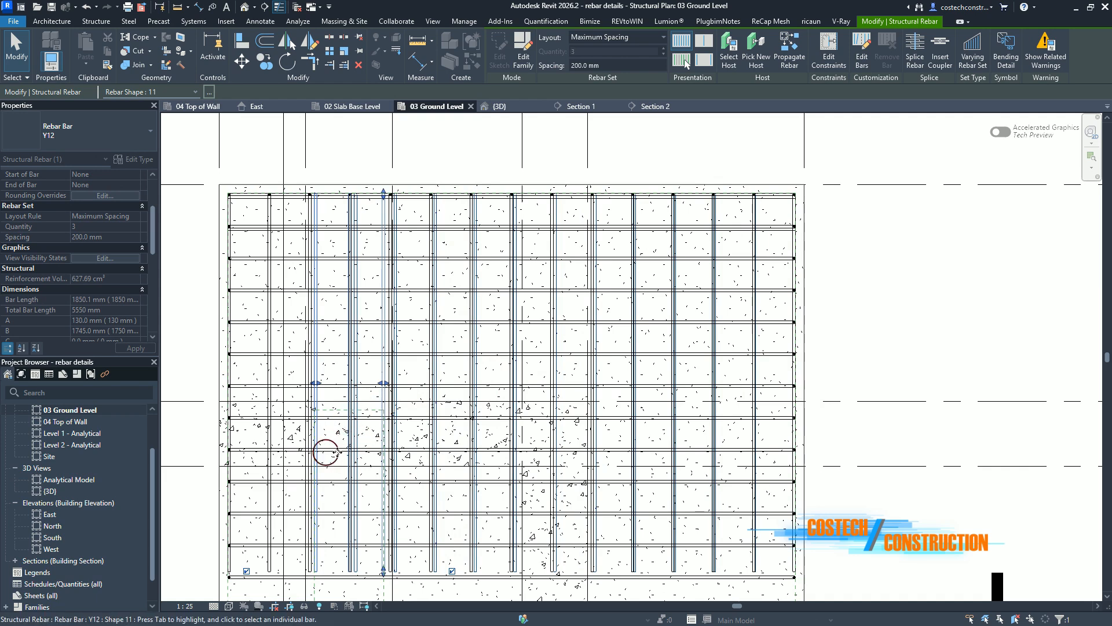
Shrink the other full-width Y12 set from both sides so it matches the first set's extent between the second and third vertical grid lines
{"action": "left_click", "coordinate": [781, 293]}
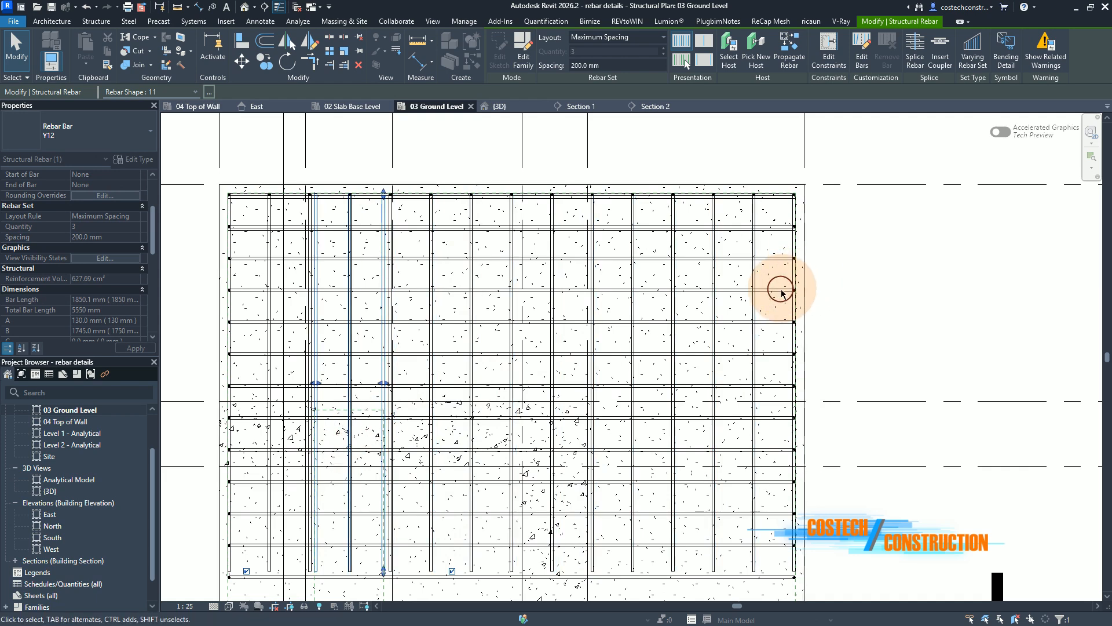
{"action": "left_click", "coordinate": [752, 301]}
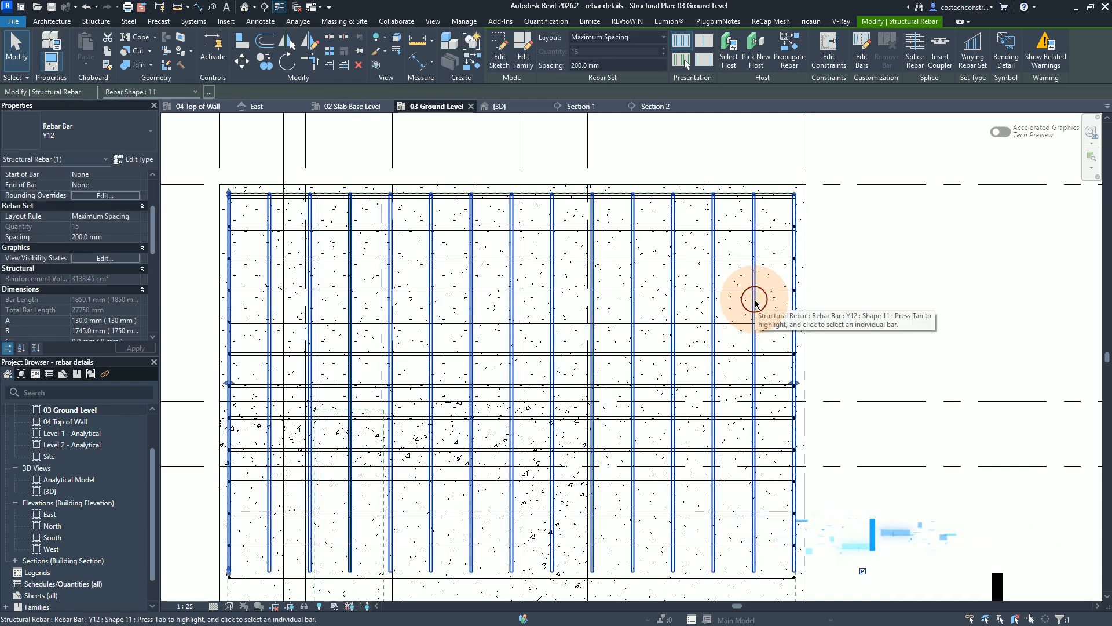
{"action": "left_click_drag", "start_coordinate": [794, 383], "coordinate": [385, 390]}
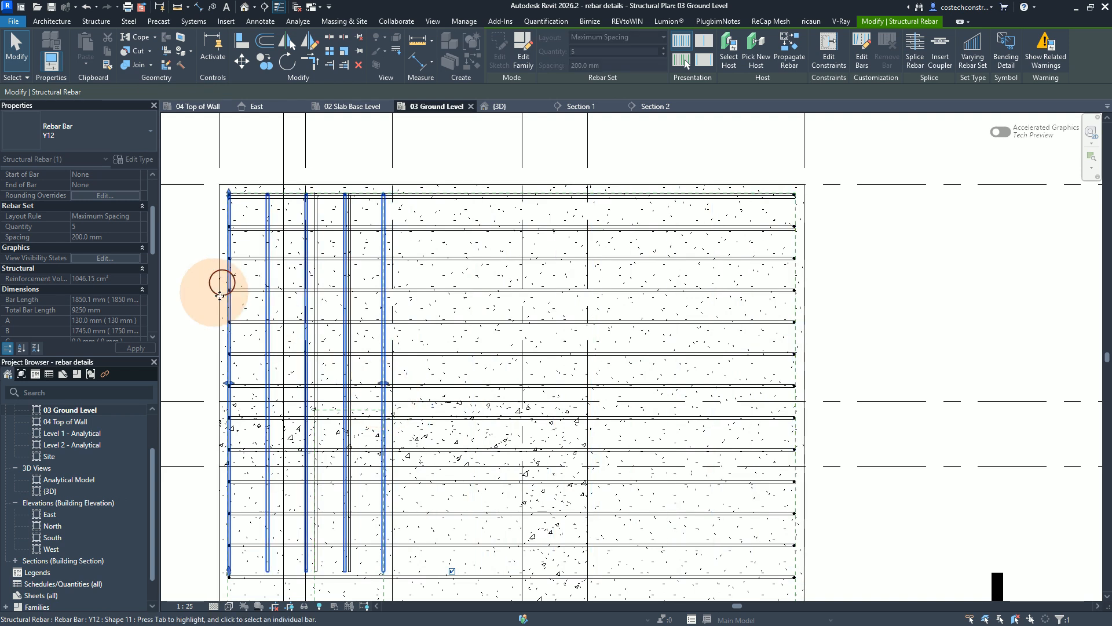
{"action": "left_click", "coordinate": [237, 388]}
{"action": "left_click_drag", "start_coordinate": [272, 388], "coordinate": [313, 387]}
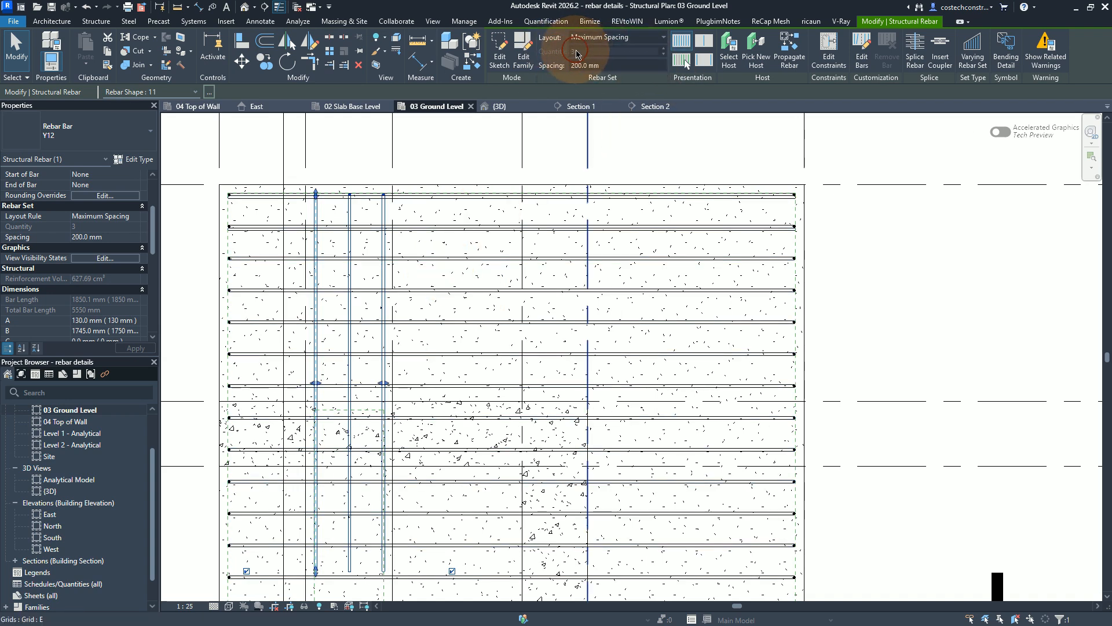
Check the shortened set's spacing, mark and comments against the Y12(37)-11-200 B2,T2 callout on the reference drawing, and clear the selection
{"action": "left_click", "coordinate": [588, 65]}
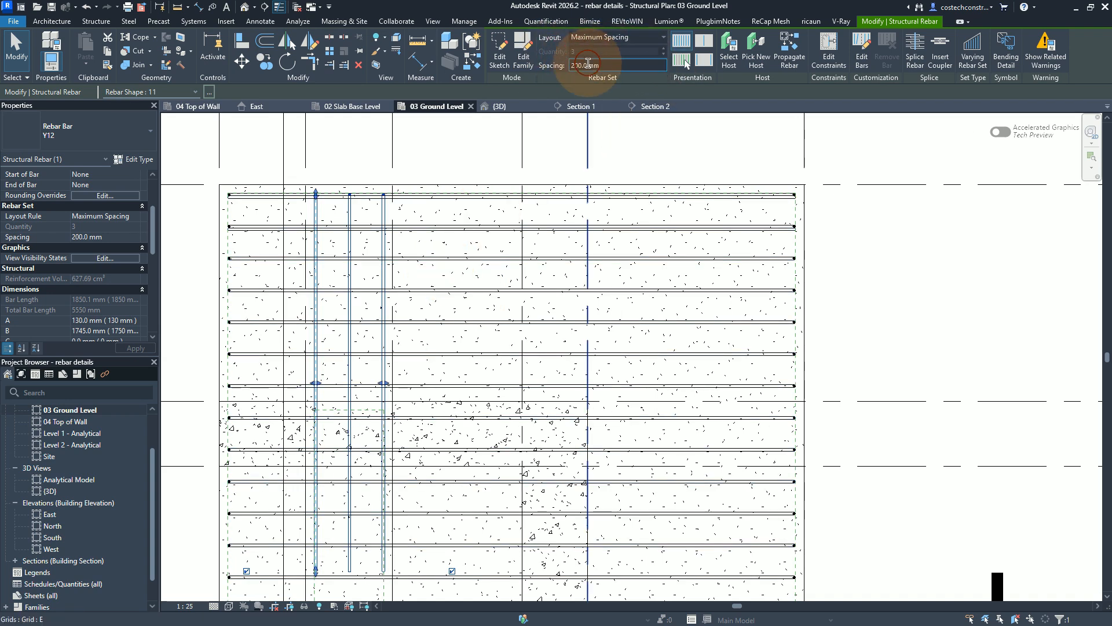
{"action": "scroll", "coordinate": [298, 340], "scroll_direction": "down", "scroll_amount": 2}
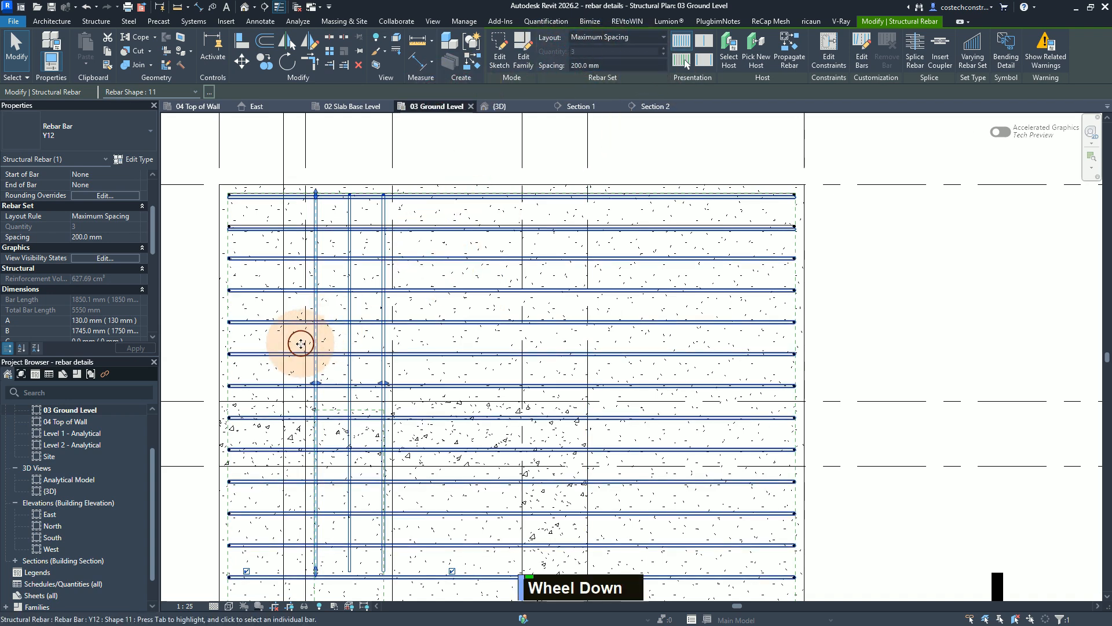
{"action": "scroll", "coordinate": [301, 348], "scroll_direction": "down", "scroll_amount": 1}
{"action": "scroll", "coordinate": [720, 454], "scroll_direction": "up", "scroll_amount": 3}
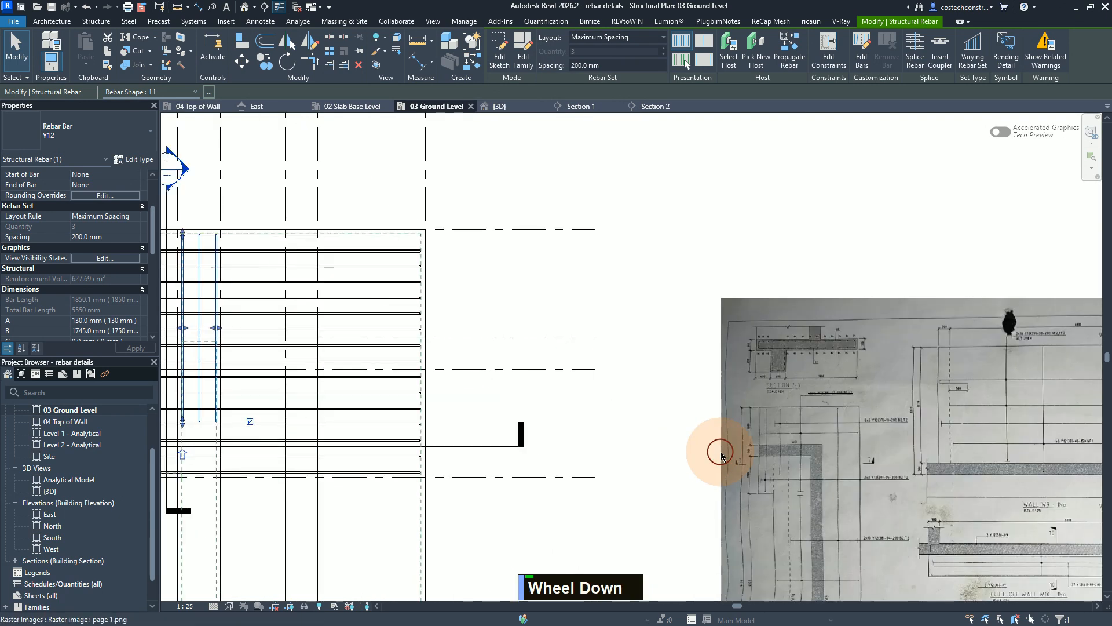
{"action": "scroll", "coordinate": [820, 453], "scroll_direction": "up", "scroll_amount": 1}
{"action": "scroll", "coordinate": [907, 440], "scroll_direction": "up", "scroll_amount": 2}
{"action": "scroll", "coordinate": [909, 441], "scroll_direction": "down", "scroll_amount": 2}
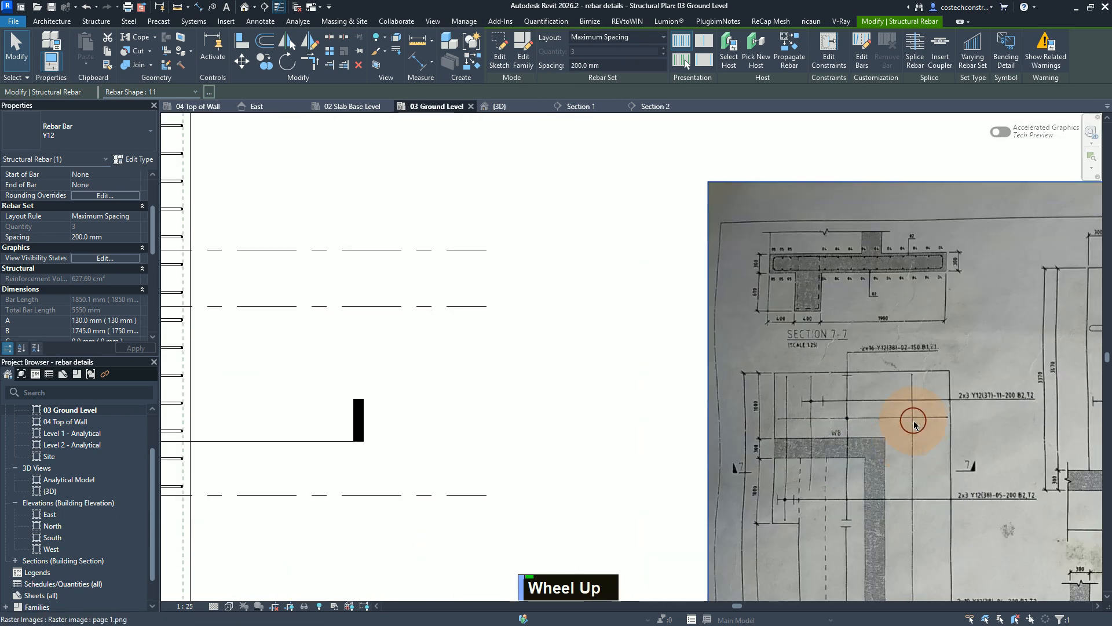
{"action": "scroll", "coordinate": [916, 420], "scroll_direction": "up", "scroll_amount": 1}
{"action": "scroll", "coordinate": [974, 417], "scroll_direction": "up", "scroll_amount": 1}
{"action": "scroll", "coordinate": [1031, 391], "scroll_direction": "up", "scroll_amount": 3}
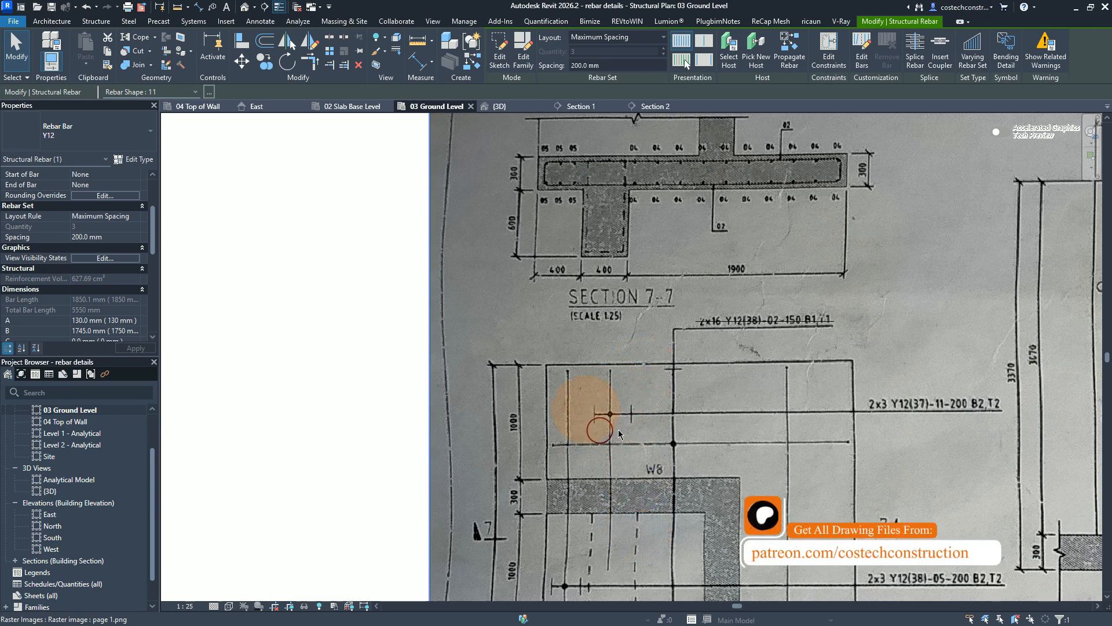
{"action": "scroll", "coordinate": [610, 414], "scroll_direction": "down", "scroll_amount": 2}
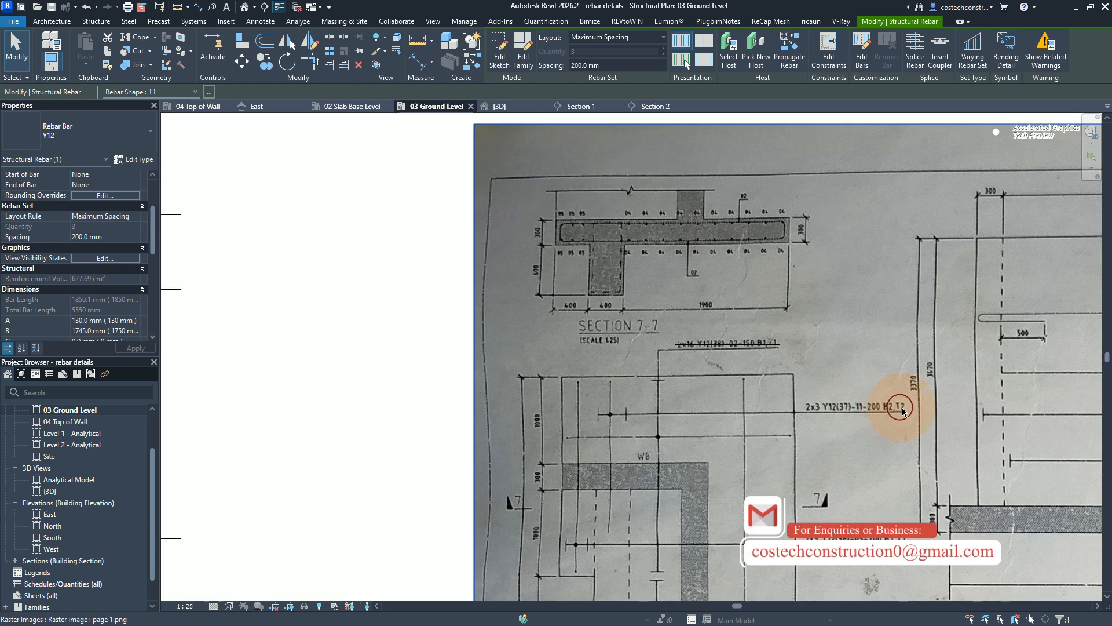
{"action": "scroll", "coordinate": [33, 281], "scroll_direction": "down", "scroll_amount": 3}
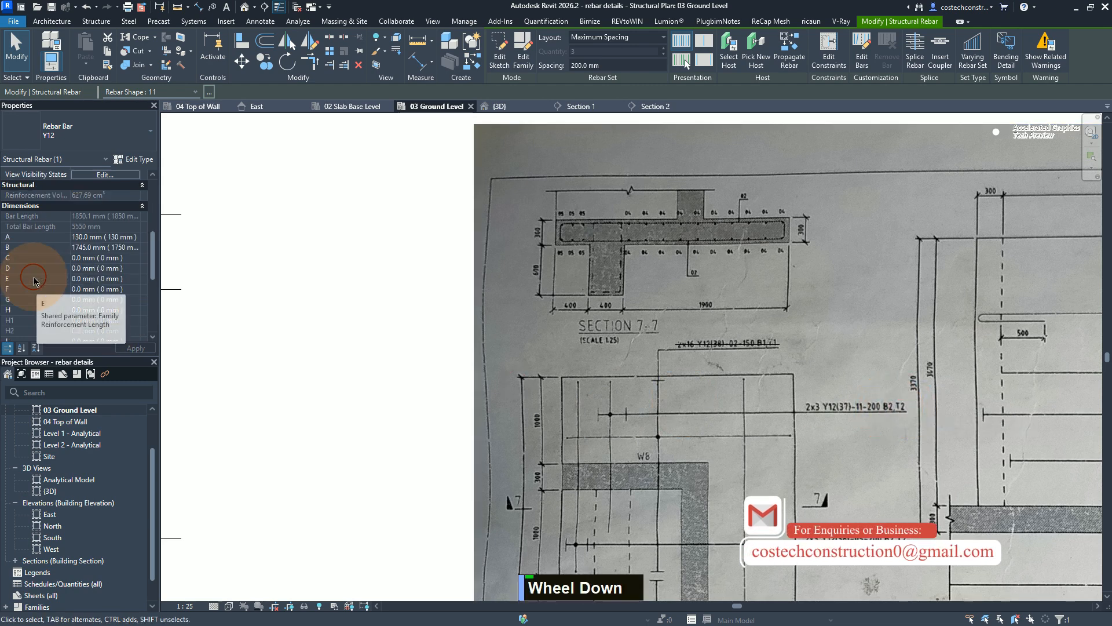
{"action": "scroll", "coordinate": [33, 281], "scroll_direction": "down", "scroll_amount": 3}
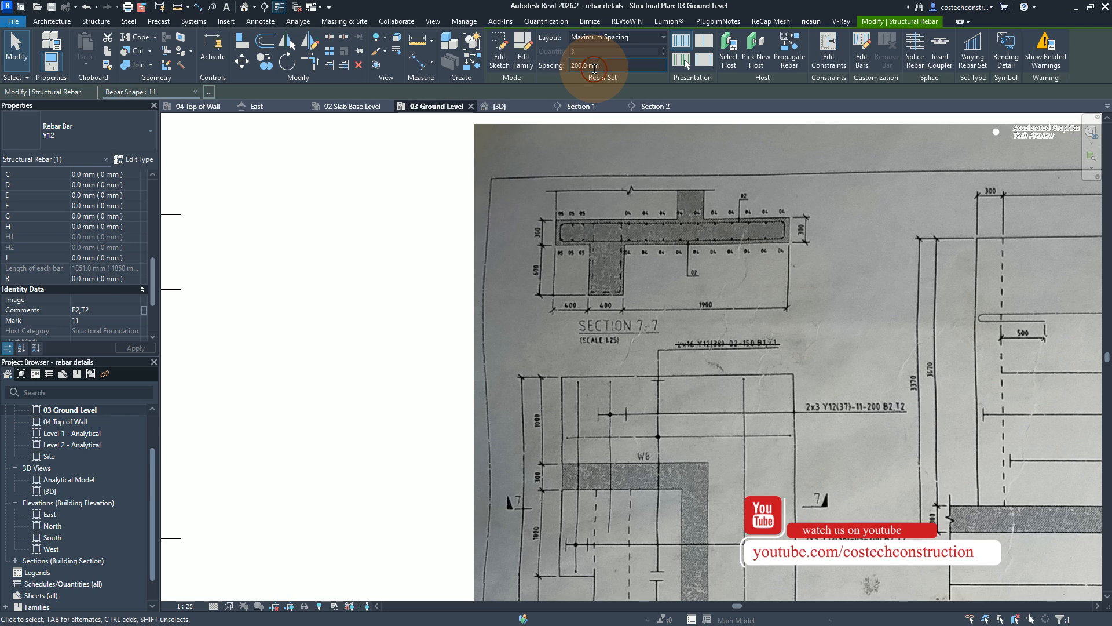
{"action": "left_click", "coordinate": [832, 401]}
{"action": "key", "text": "Escape"}
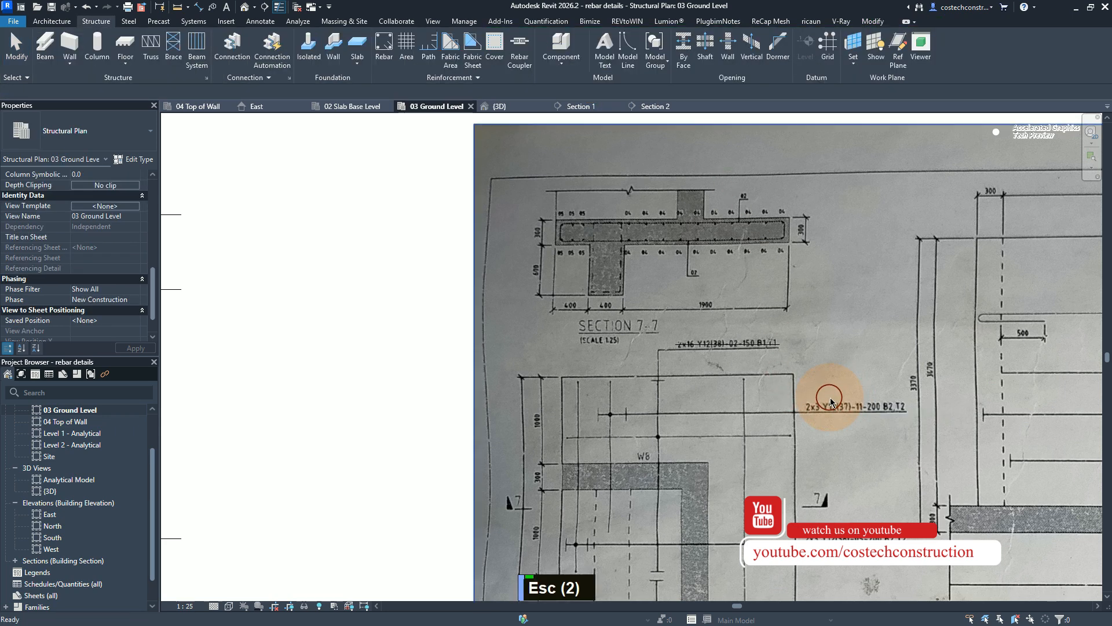
Strike out the 2x3 Y12(37)-11-200 B2,T2 callout on the reference drawing with a horizontal detail line about 420 mm long
{"action": "key", "text": "l"}
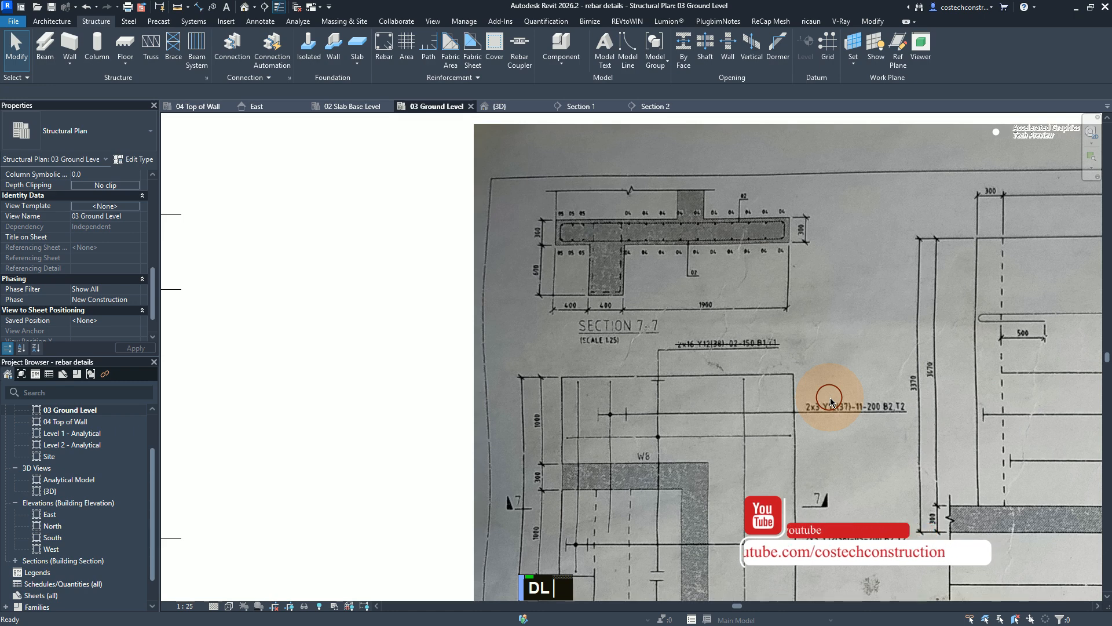
{"action": "left_click", "coordinate": [801, 404]}
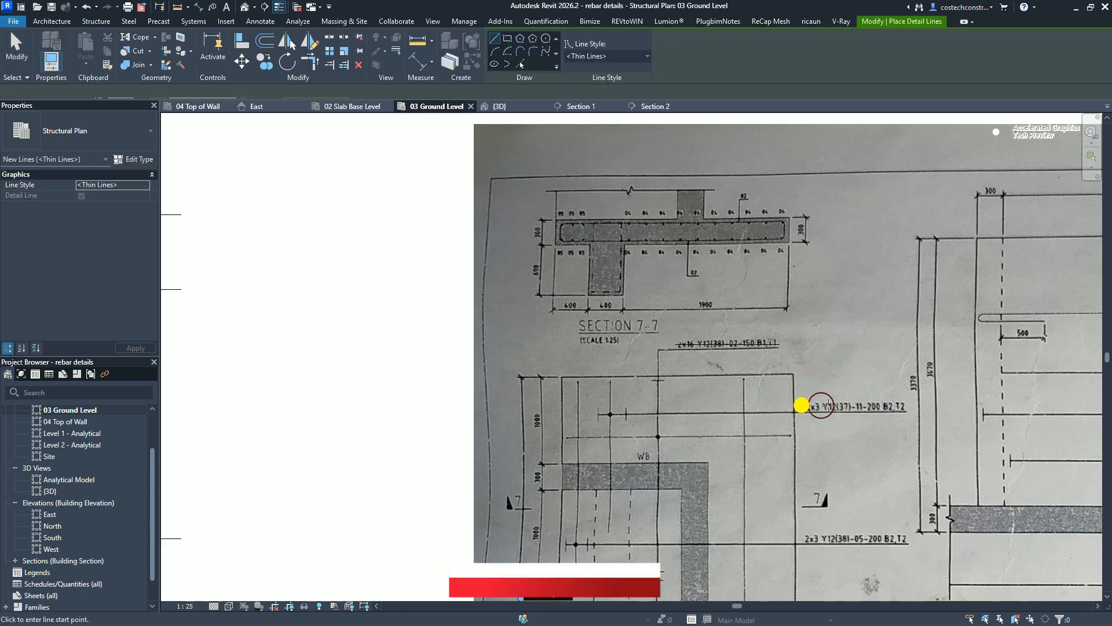
{"action": "left_click", "coordinate": [905, 402]}
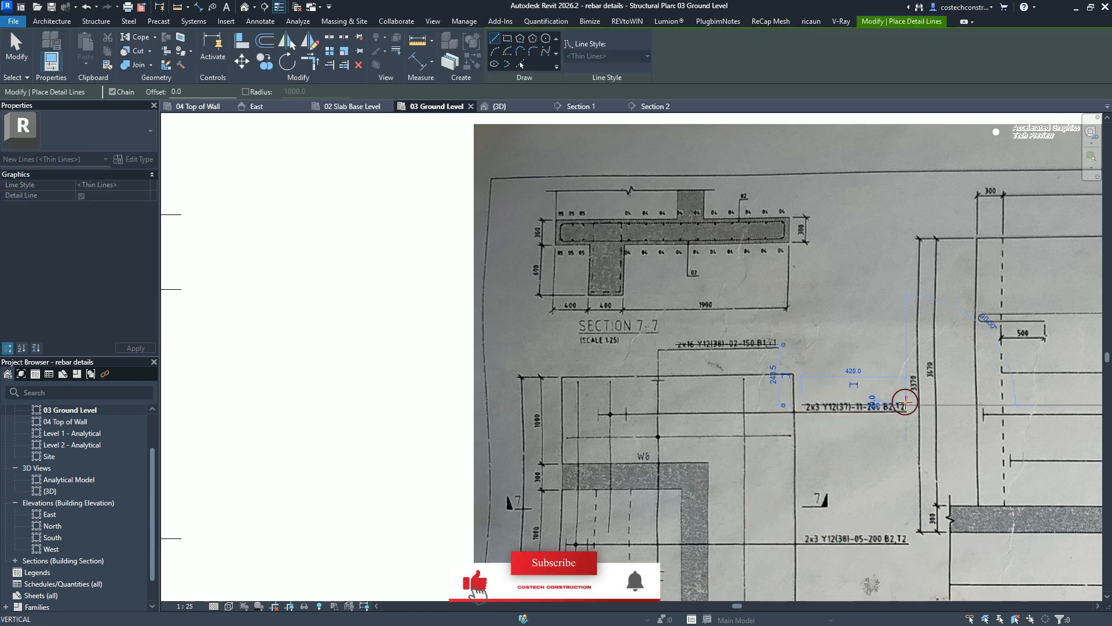
{"action": "key", "text": "Escape"}
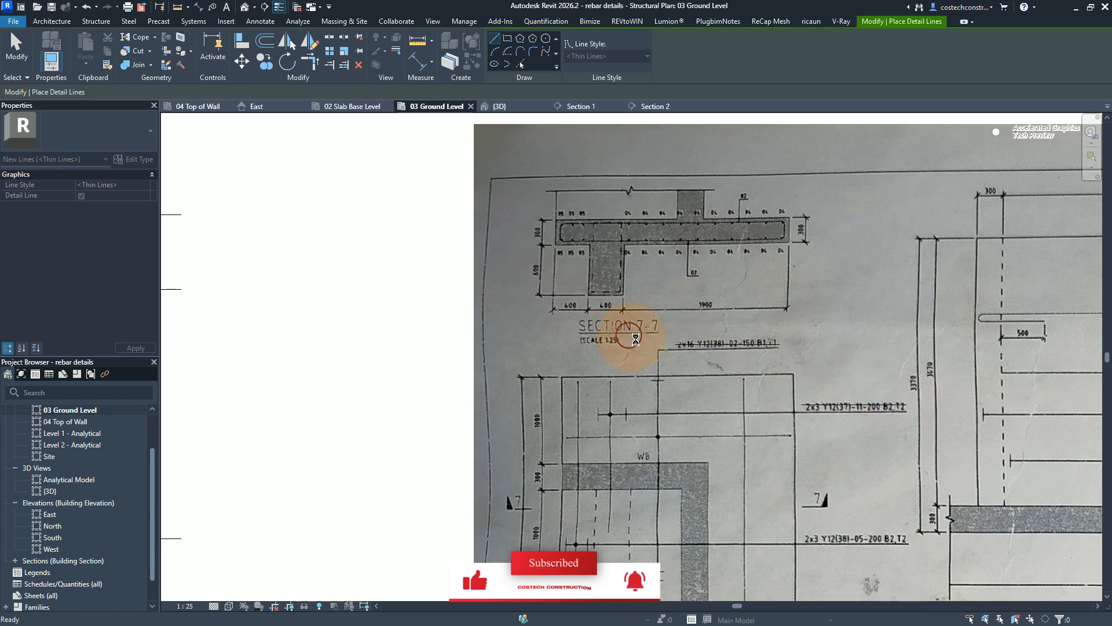
{"action": "scroll", "coordinate": [660, 369], "scroll_direction": "down", "scroll_amount": 1}
{"action": "key", "text": "Escape"}
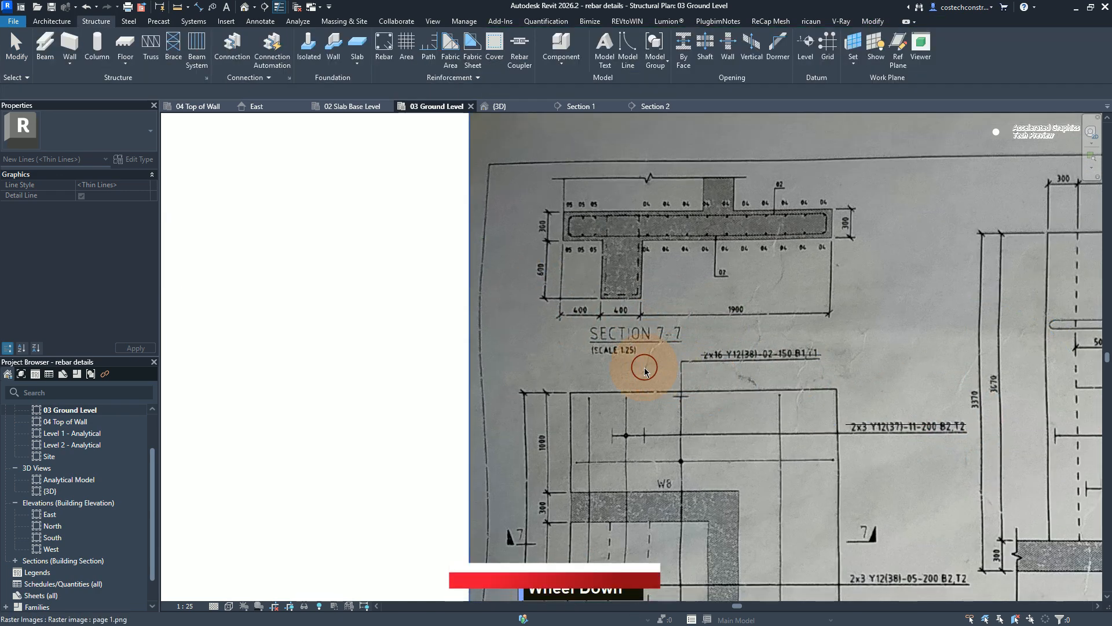
Examine the remaining B2,T2 callout below the struck-out one on the reference drawing and the extent of its bars beside wall W8
{"action": "scroll", "coordinate": [678, 386], "scroll_direction": "down", "scroll_amount": 1}
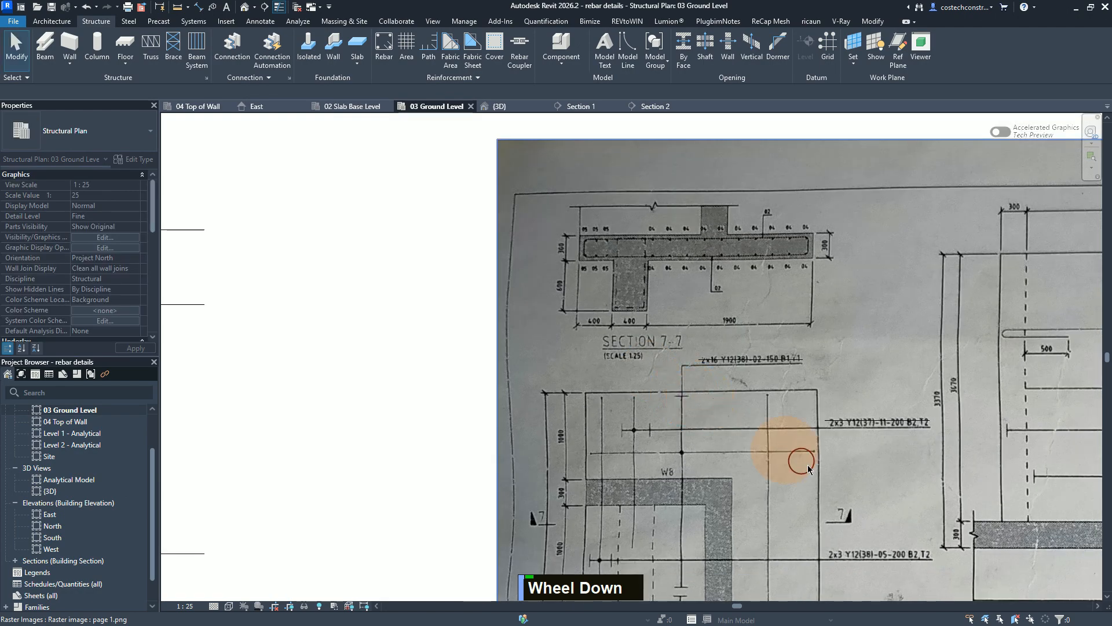
{"action": "scroll", "coordinate": [862, 576], "scroll_direction": "down", "scroll_amount": 1}
{"action": "scroll", "coordinate": [861, 576], "scroll_direction": "up", "scroll_amount": 1}
{"action": "scroll", "coordinate": [857, 566], "scroll_direction": "up", "scroll_amount": 1}
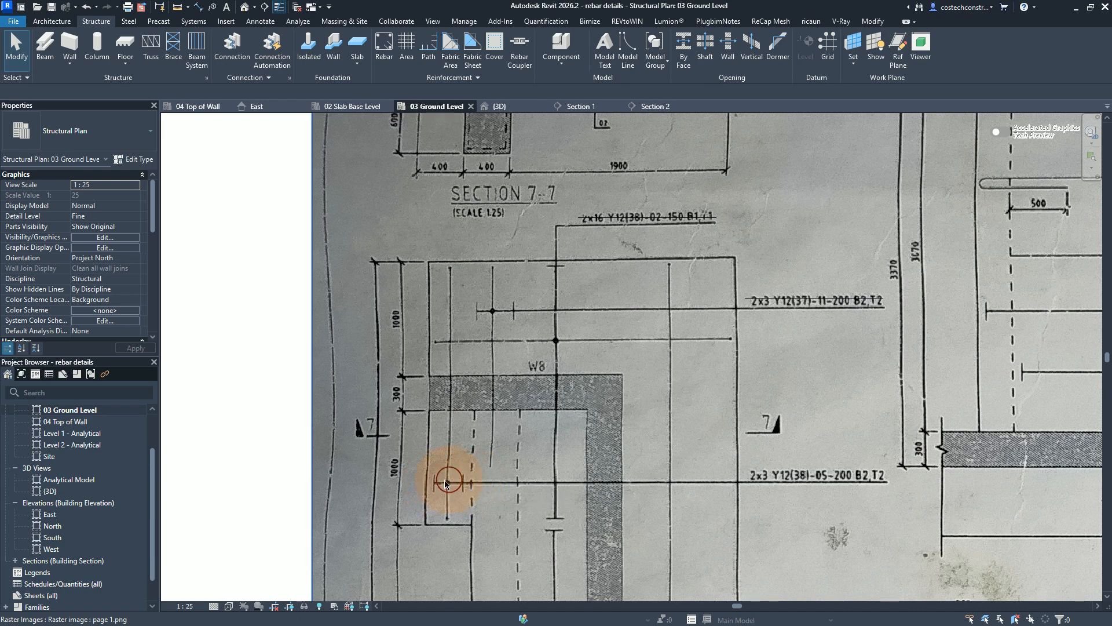
{"action": "scroll", "coordinate": [491, 474], "scroll_direction": "up", "scroll_amount": 1}
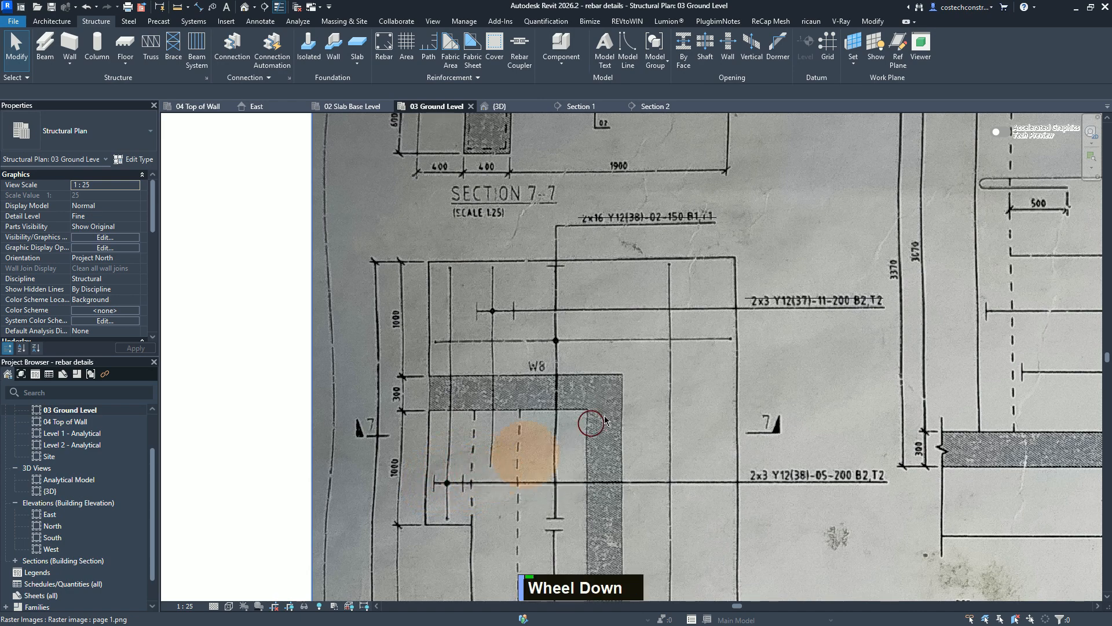
{"action": "scroll", "coordinate": [717, 357], "scroll_direction": "up", "scroll_amount": 1}
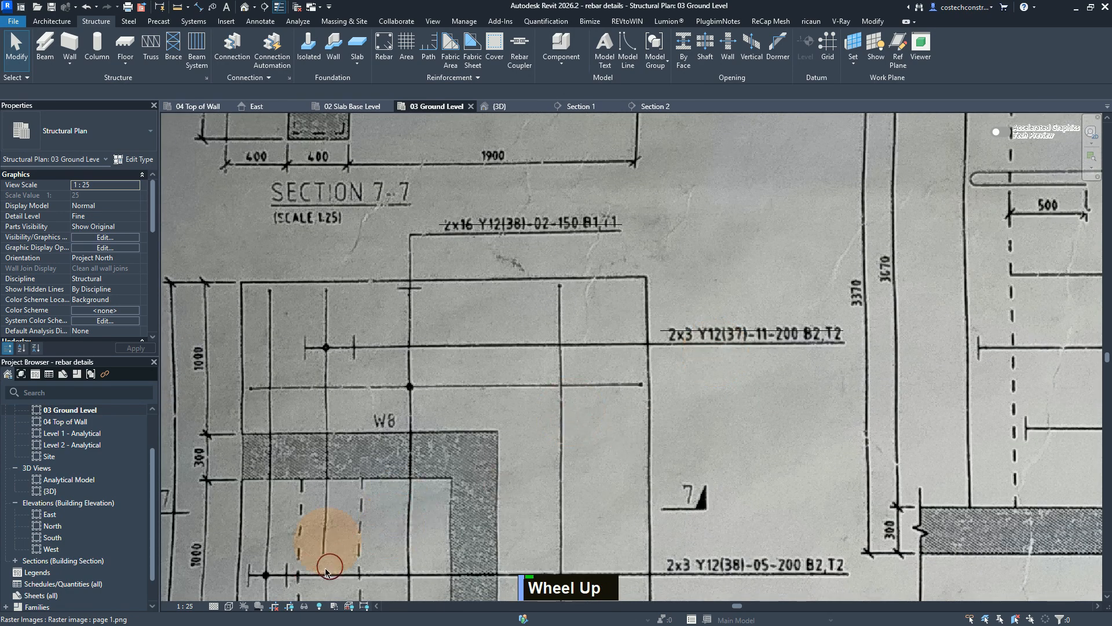
{"action": "scroll", "coordinate": [581, 348], "scroll_direction": "down", "scroll_amount": 2}
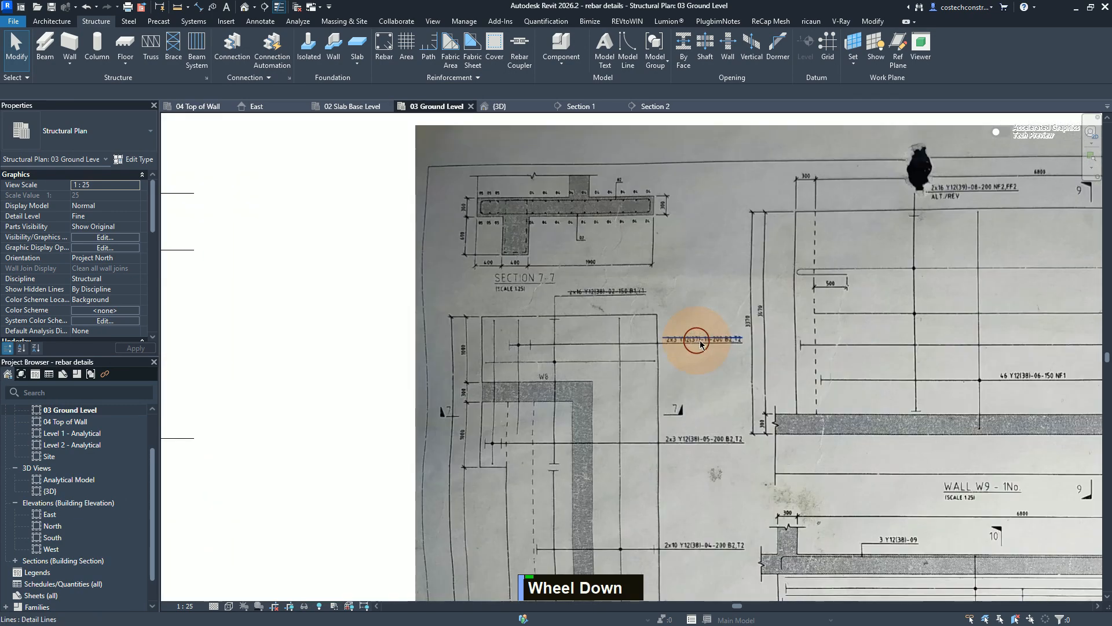
{"action": "scroll", "coordinate": [711, 344], "scroll_direction": "up", "scroll_amount": 1}
Move the vertical Section 2 line to just inside the slab edge, between the first and second vertical grid lines, and open its view
{"action": "scroll", "coordinate": [715, 343], "scroll_direction": "down", "scroll_amount": 3}
{"action": "scroll", "coordinate": [359, 380], "scroll_direction": "up", "scroll_amount": 1}
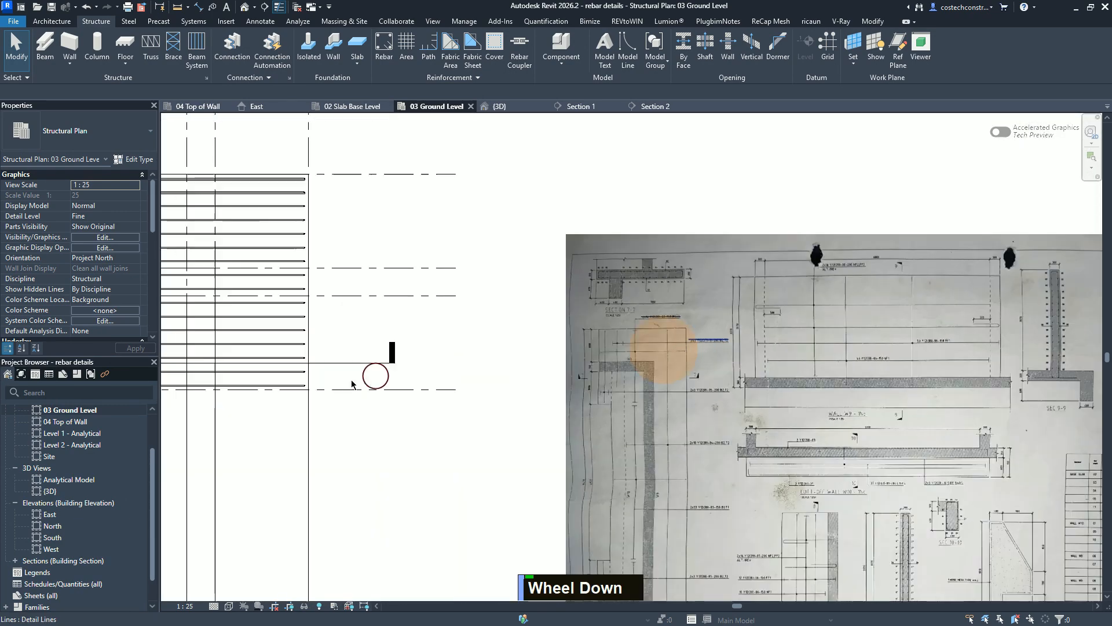
{"action": "middle_click_drag", "start_coordinate": [751, 437], "coordinate": [1098, 484]}
{"action": "scroll", "coordinate": [459, 179], "scroll_direction": "down", "scroll_amount": 1}
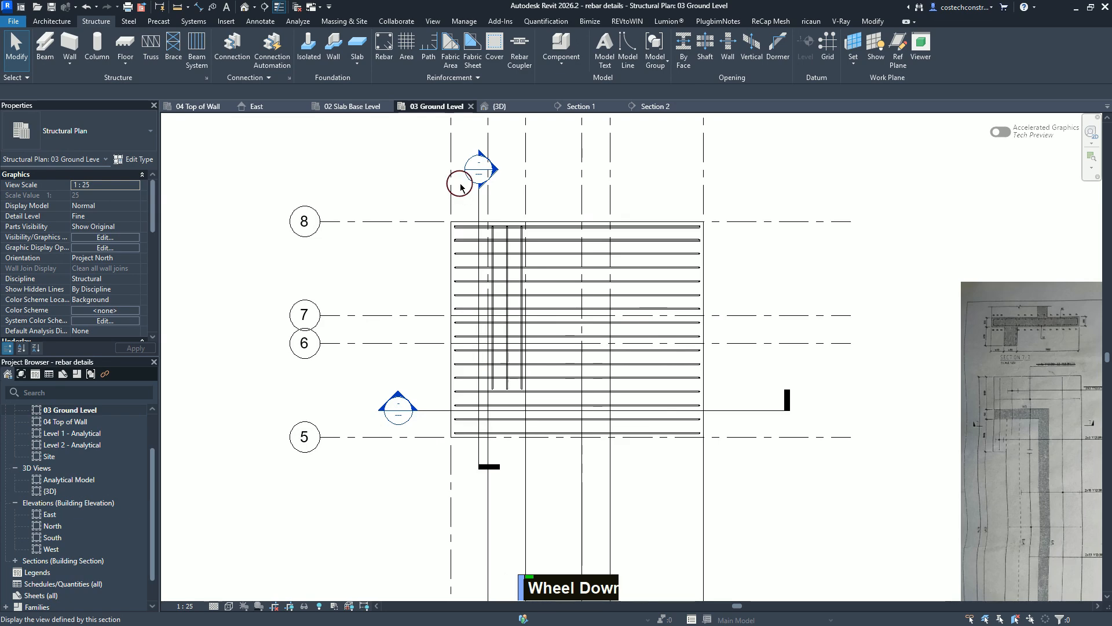
{"action": "scroll", "coordinate": [460, 234], "scroll_direction": "up", "scroll_amount": 2}
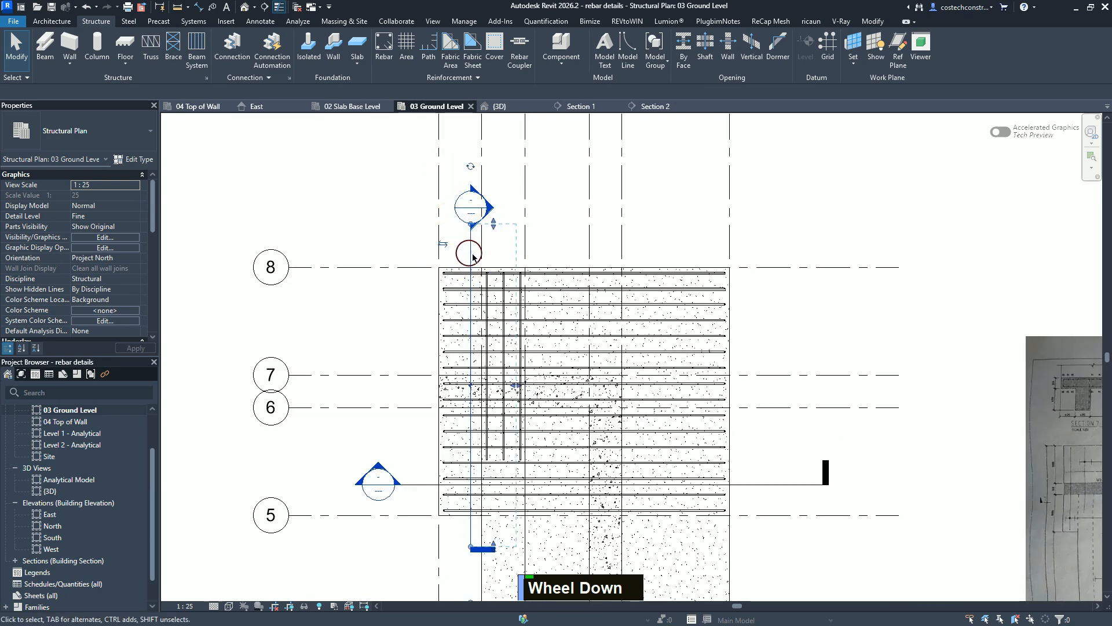
{"action": "left_click", "coordinate": [470, 256]}
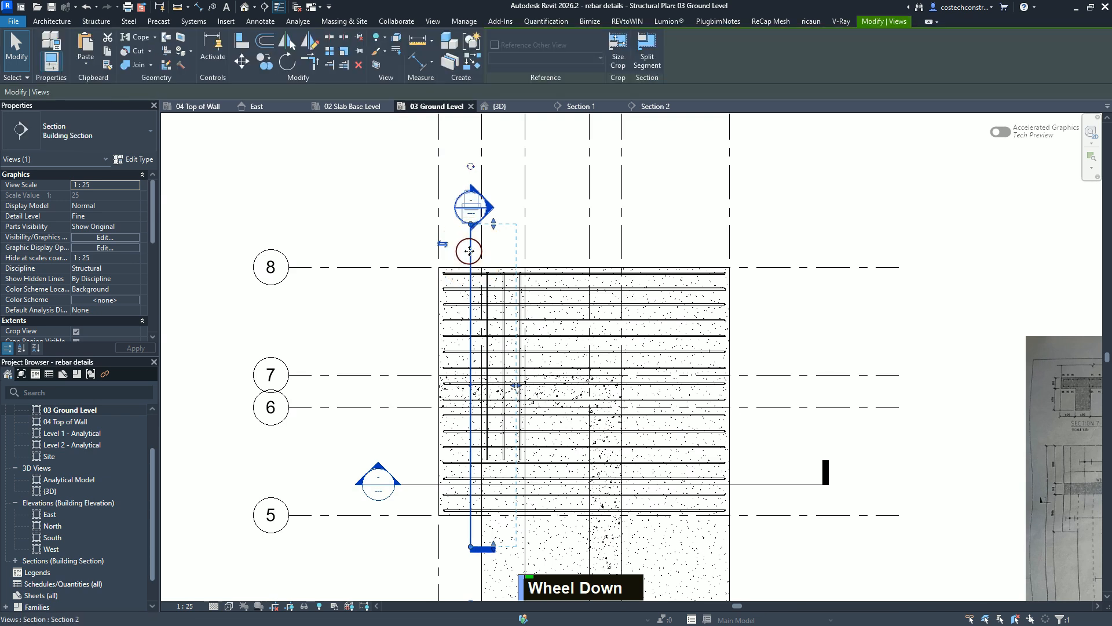
{"action": "left_click_drag", "start_coordinate": [457, 249], "coordinate": [431, 252]}
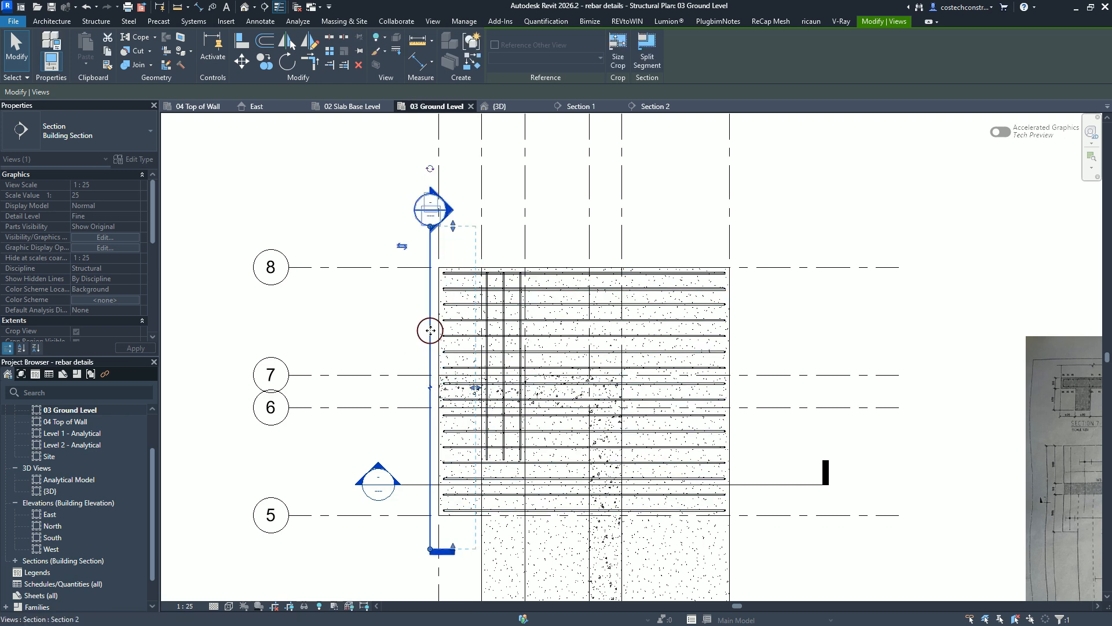
{"action": "left_click_drag", "start_coordinate": [430, 327], "coordinate": [476, 385]}
{"action": "left_click", "coordinate": [811, 213]}
{"action": "double_click", "coordinate": [452, 209]}
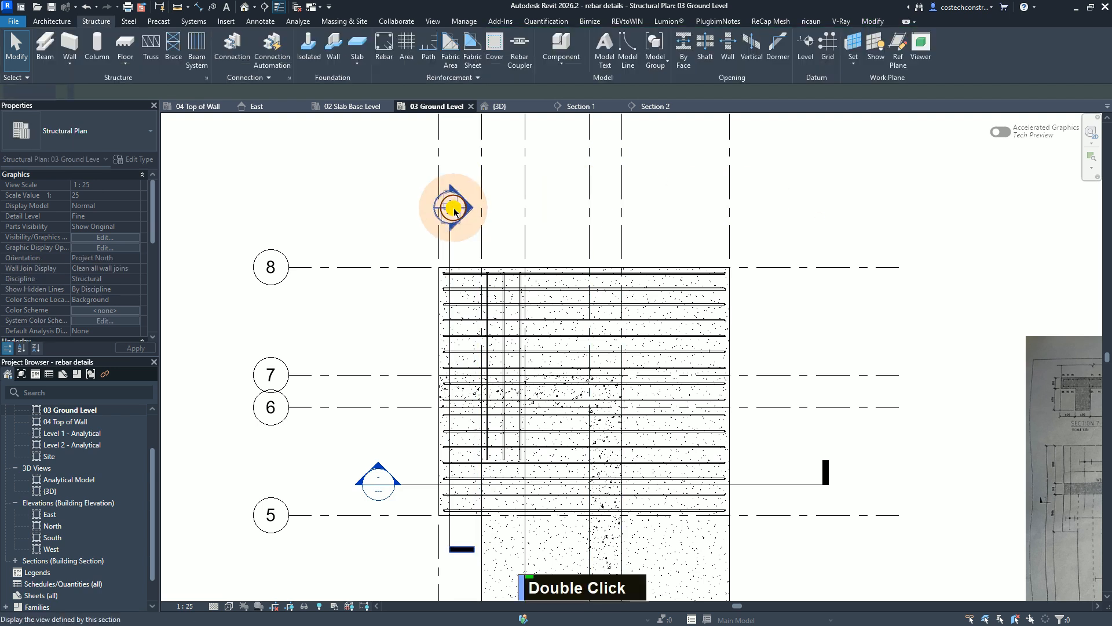
Place two shape 21 rebars in the foundation slab's section, one along the top and one along the bottom, parallel to the work plane
{"action": "scroll", "coordinate": [509, 355], "scroll_direction": "down", "scroll_amount": 3}
{"action": "scroll", "coordinate": [496, 361], "scroll_direction": "up", "scroll_amount": 1}
{"action": "scroll", "coordinate": [496, 362], "scroll_direction": "down", "scroll_amount": 4}
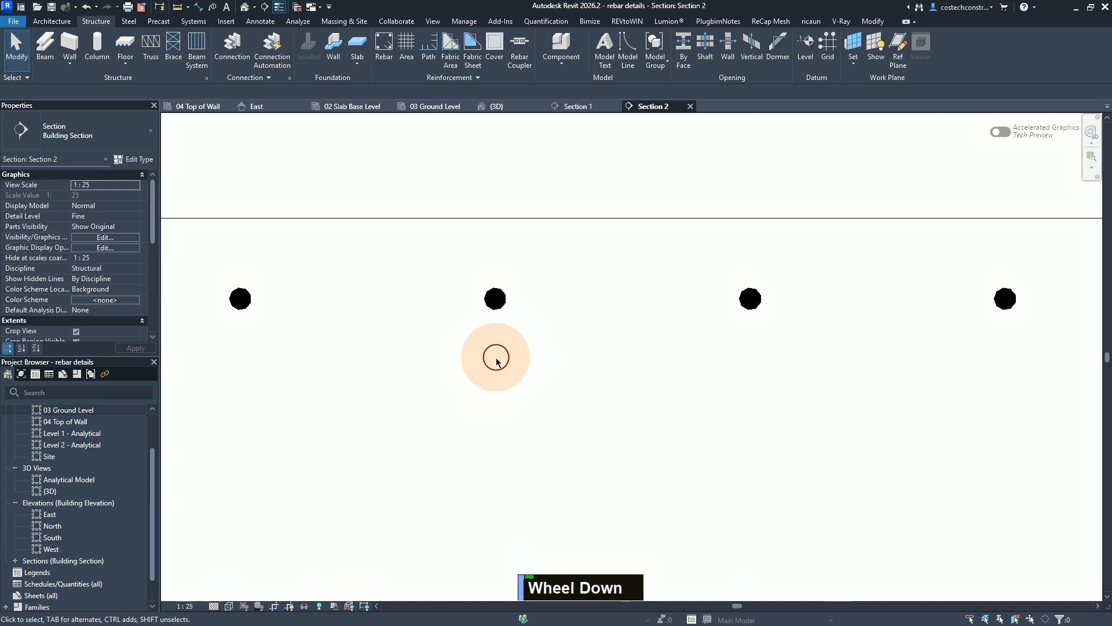
{"action": "scroll", "coordinate": [495, 365], "scroll_direction": "down", "scroll_amount": 2}
{"action": "scroll", "coordinate": [495, 365], "scroll_direction": "up", "scroll_amount": 2}
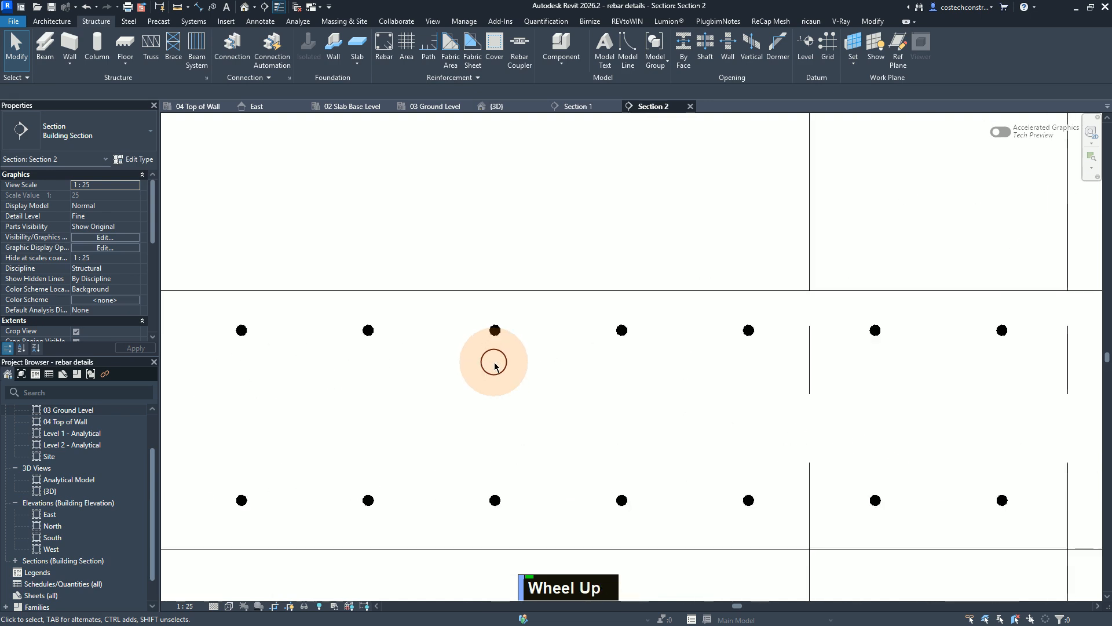
{"action": "middle_click", "coordinate": [495, 362]}
{"action": "middle_click", "coordinate": [495, 362]}
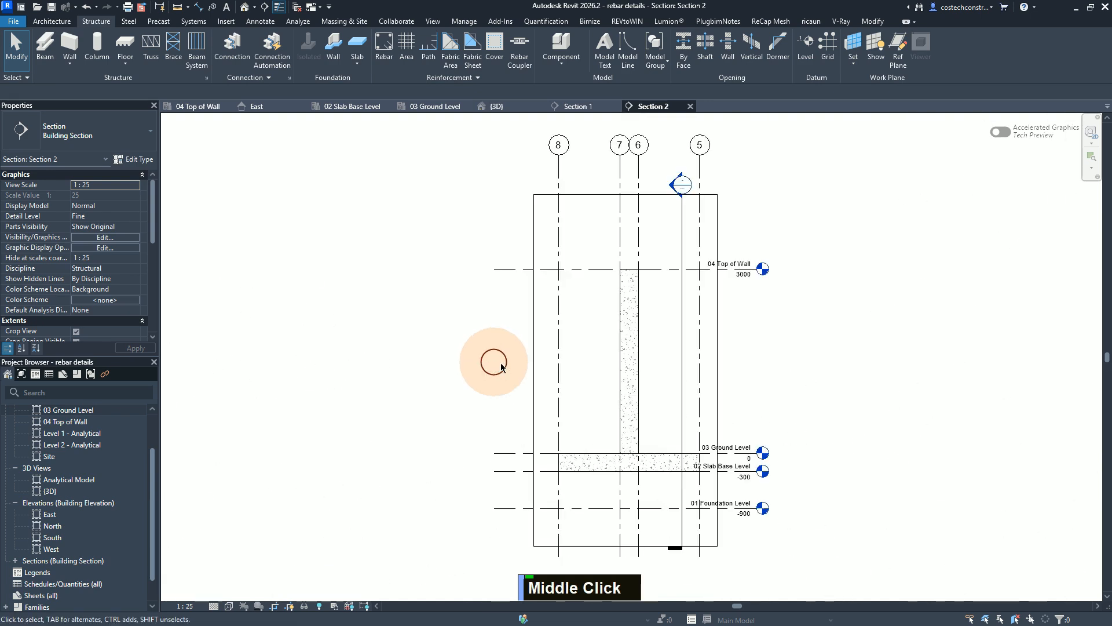
{"action": "scroll", "coordinate": [608, 479], "scroll_direction": "down", "scroll_amount": 1}
{"action": "scroll", "coordinate": [592, 465], "scroll_direction": "up", "scroll_amount": 2}
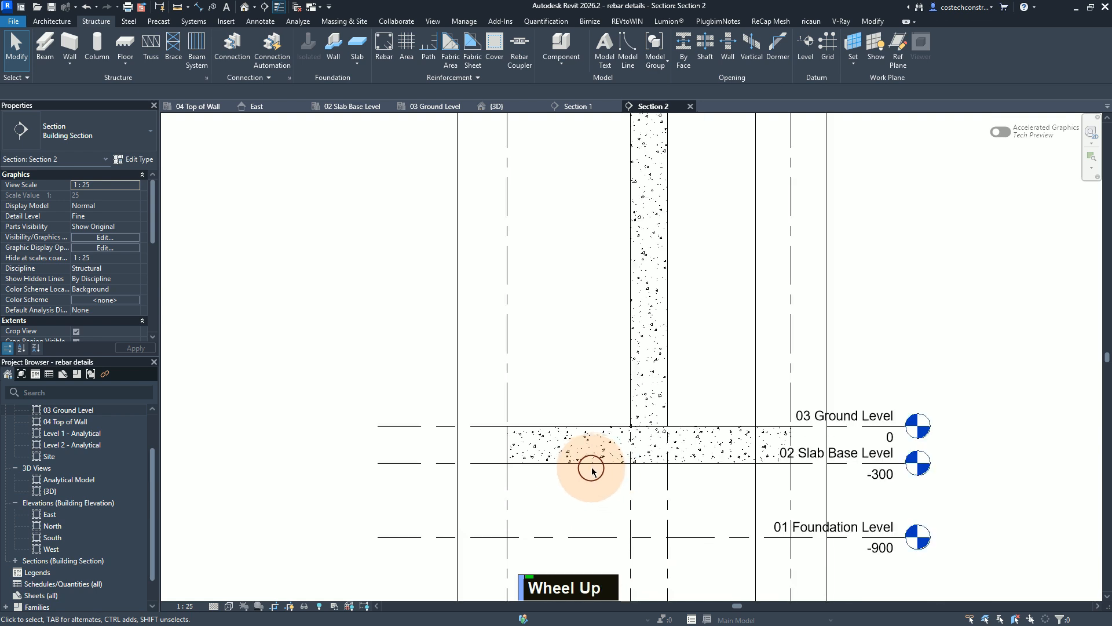
{"action": "left_click", "coordinate": [592, 465]}
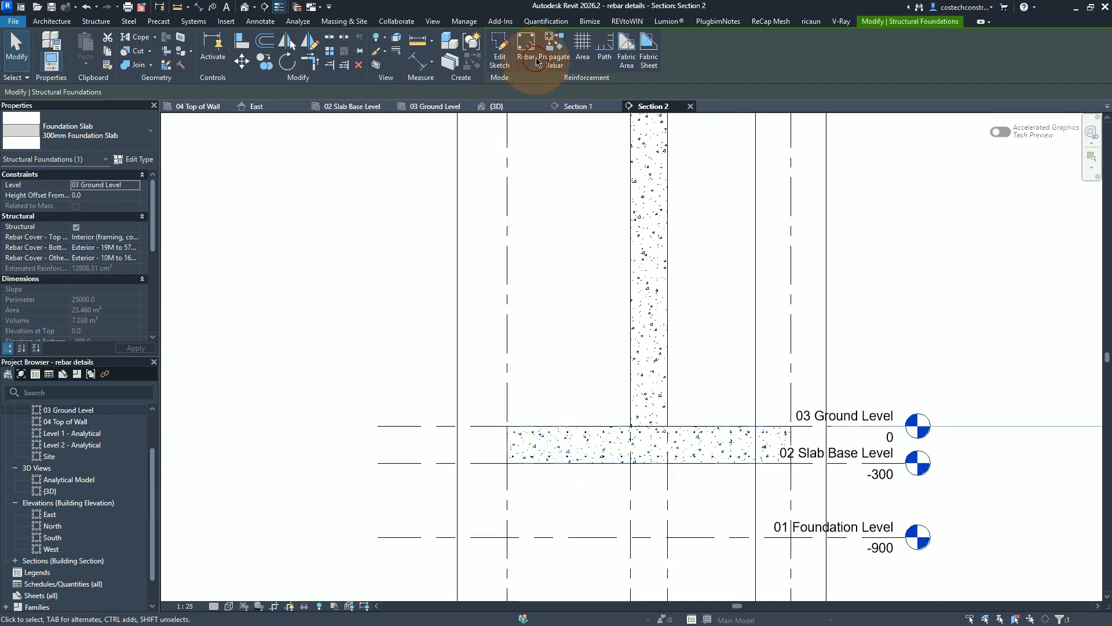
{"action": "left_click", "coordinate": [532, 48]}
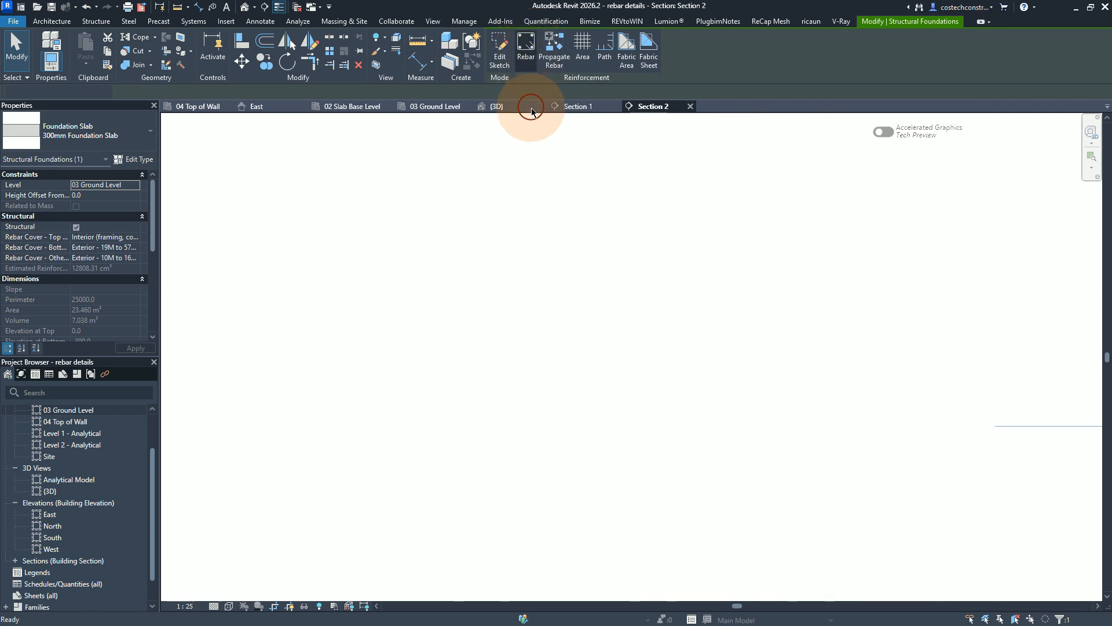
{"action": "scroll", "coordinate": [1058, 518], "scroll_direction": "up", "scroll_amount": 1}
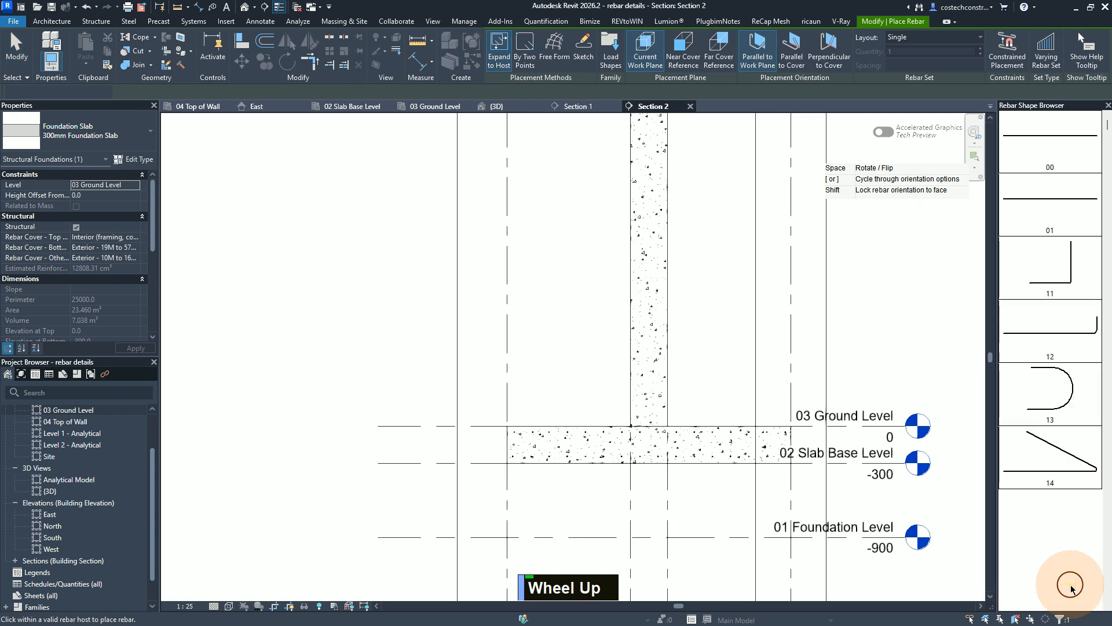
{"action": "left_click", "coordinate": [1071, 587]}
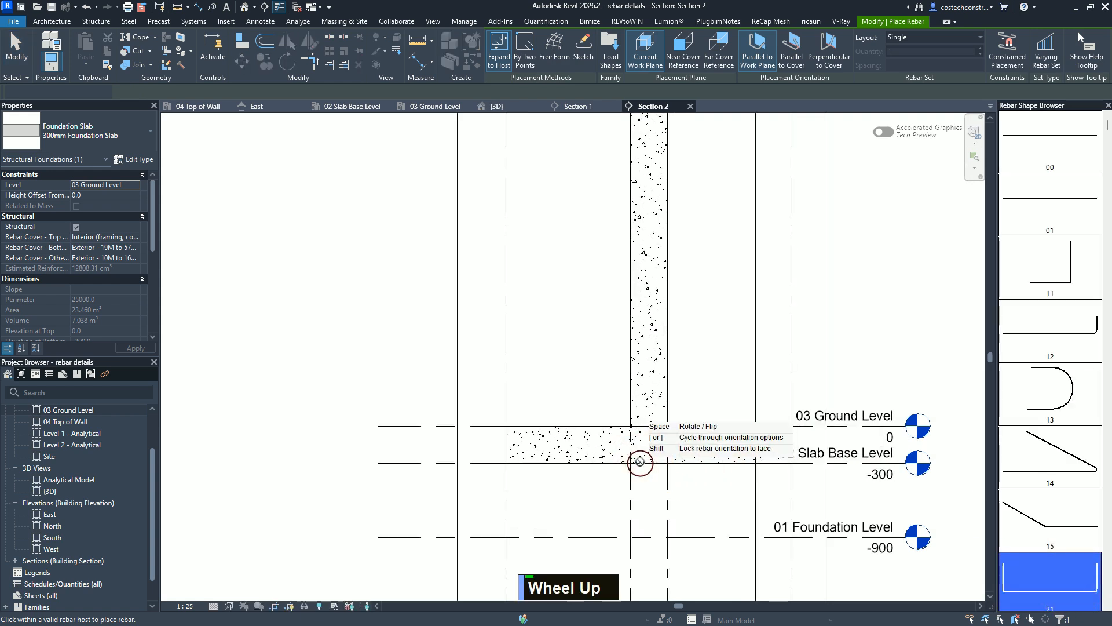
{"action": "scroll", "coordinate": [639, 461], "scroll_direction": "up", "scroll_amount": 1}
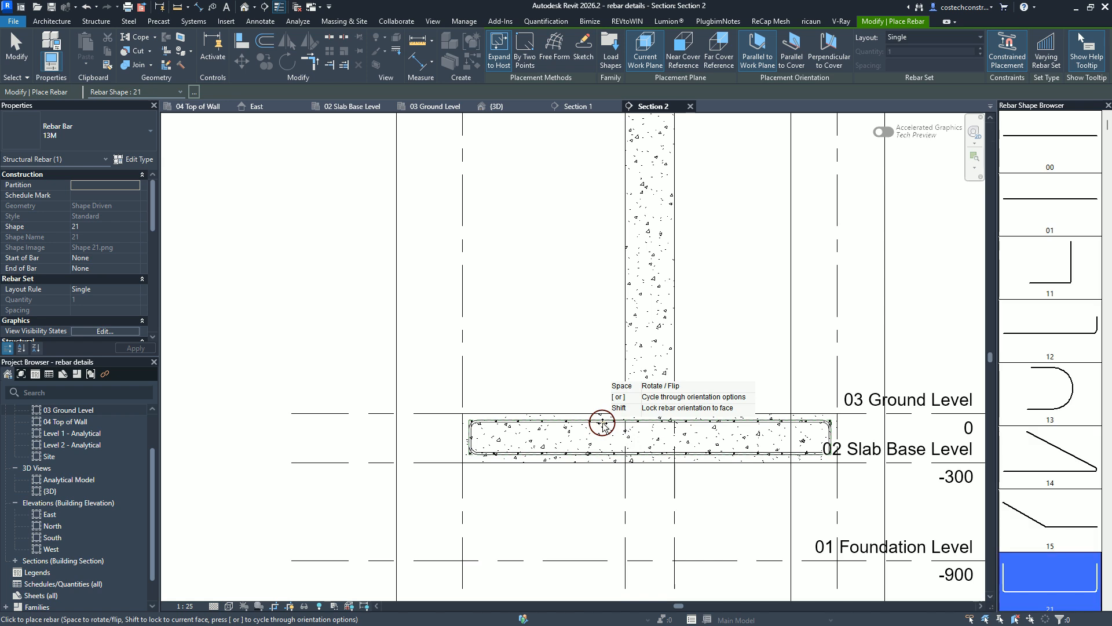
{"action": "key", "text": "Escape"}
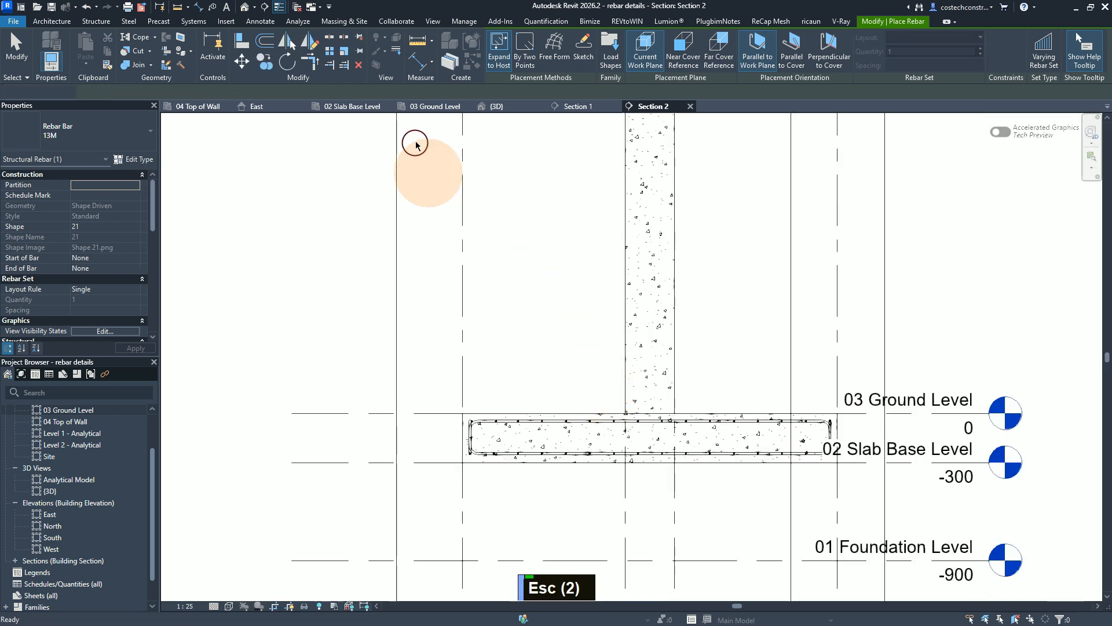
Select both new shape 21 bars together and return to the 03 Ground Level plan with them selected
{"action": "left_click", "coordinate": [588, 426]}
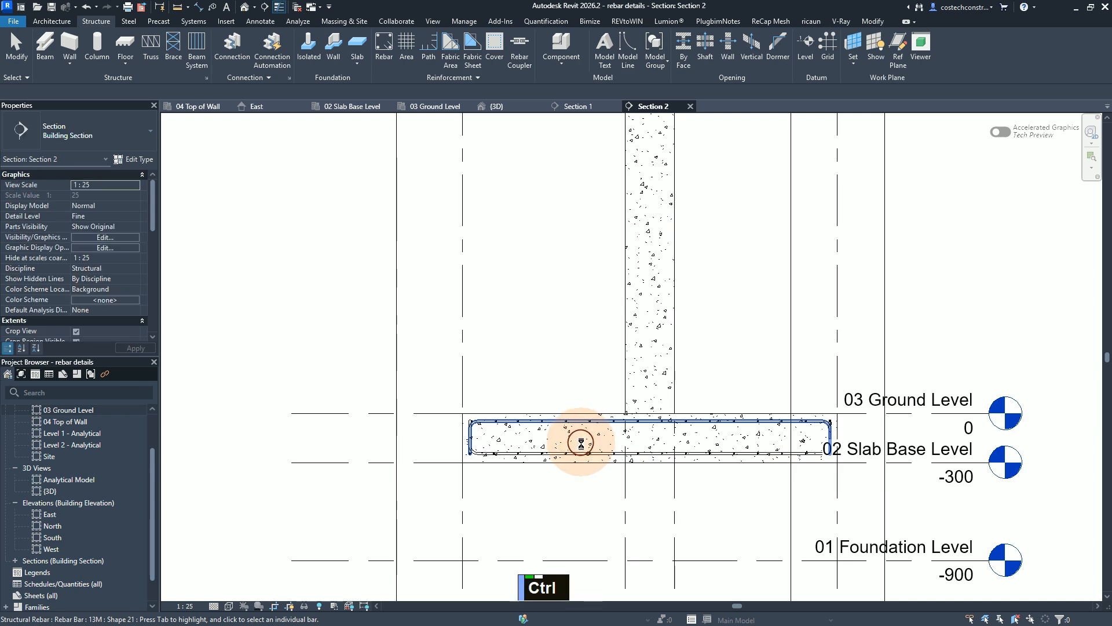
{"action": "left_click", "coordinate": [578, 449], "text": "ctrl"}
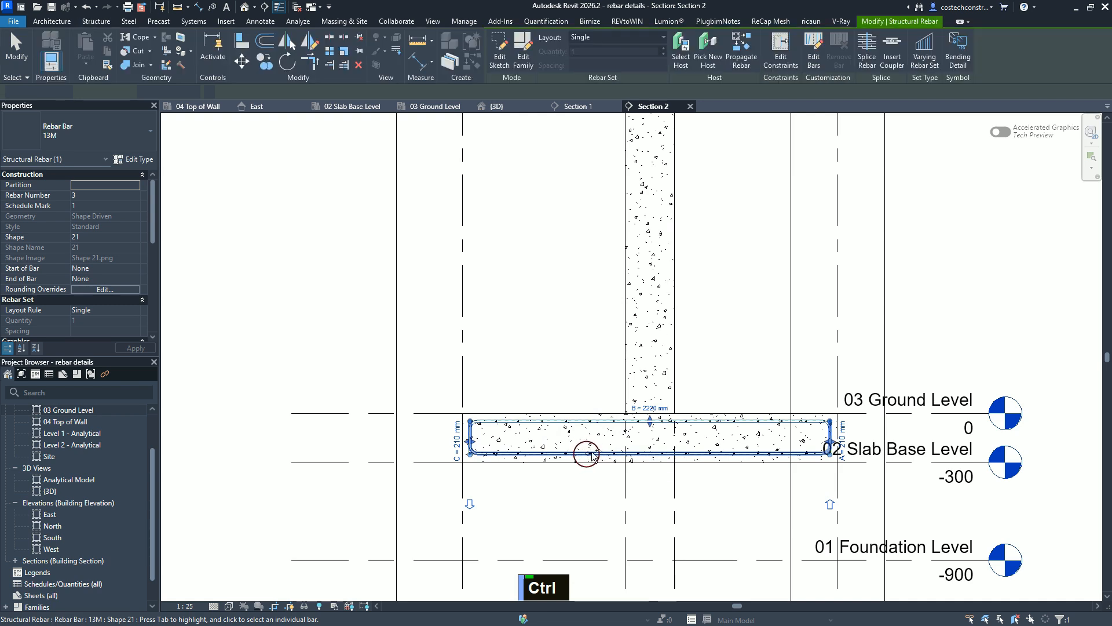
{"action": "left_click", "coordinate": [425, 106]}
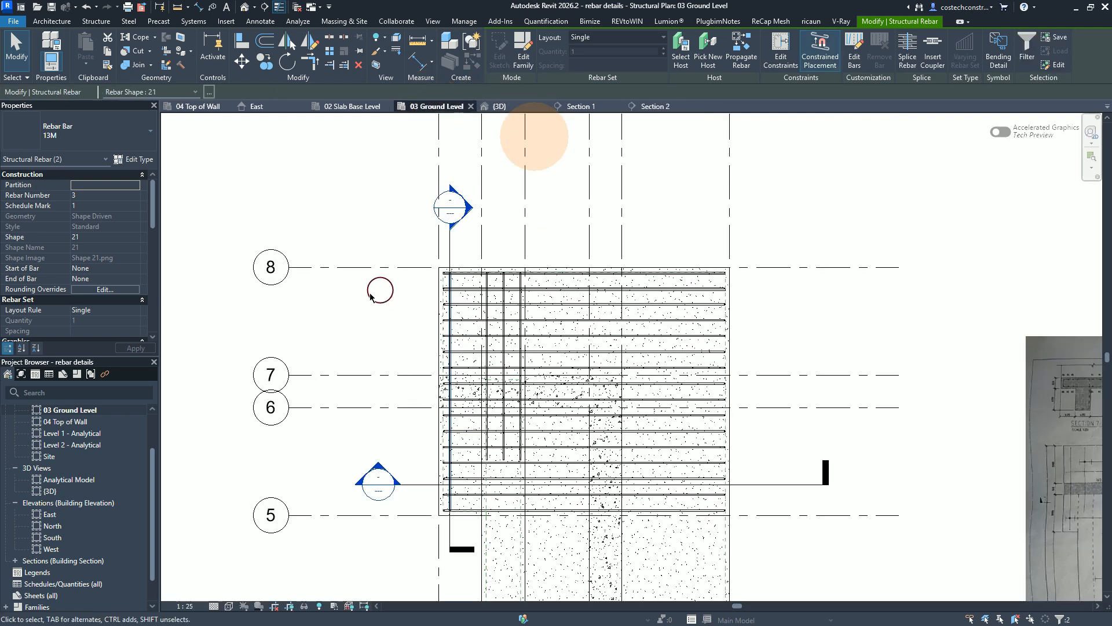
Examine the mark 05 B2,T2 callout beside wall W8 on the reference drawing and the extent of its bars
{"action": "scroll", "coordinate": [335, 297], "scroll_direction": "down", "scroll_amount": 3}
{"action": "scroll", "coordinate": [365, 290], "scroll_direction": "up", "scroll_amount": 1}
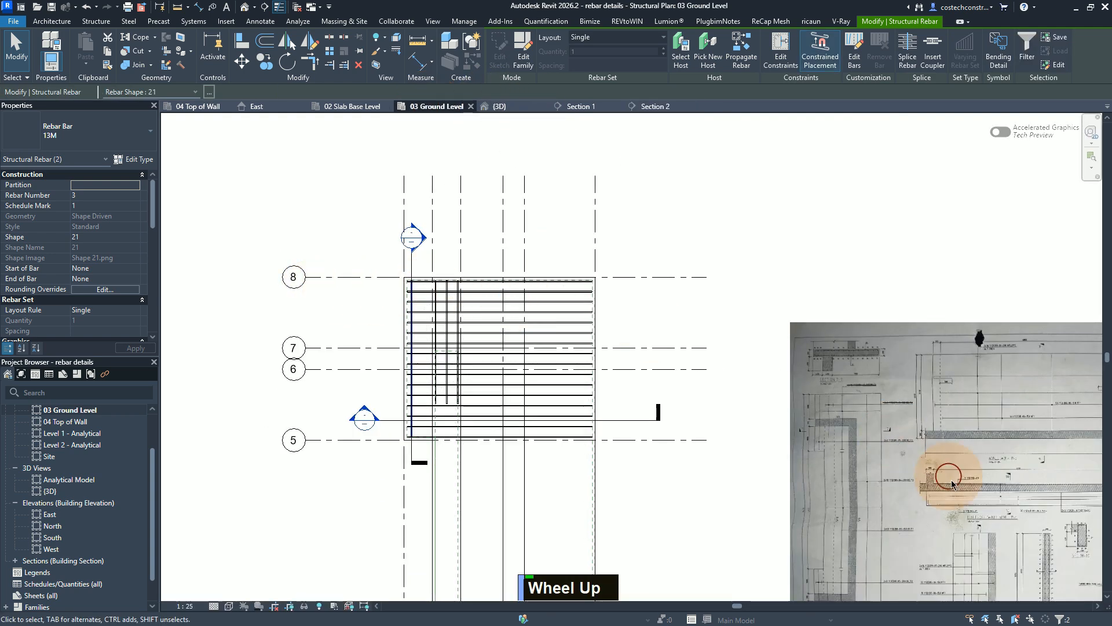
{"action": "scroll", "coordinate": [952, 484], "scroll_direction": "up", "scroll_amount": 1}
{"action": "scroll", "coordinate": [916, 444], "scroll_direction": "up", "scroll_amount": 3}
{"action": "scroll", "coordinate": [916, 444], "scroll_direction": "down", "scroll_amount": 1}
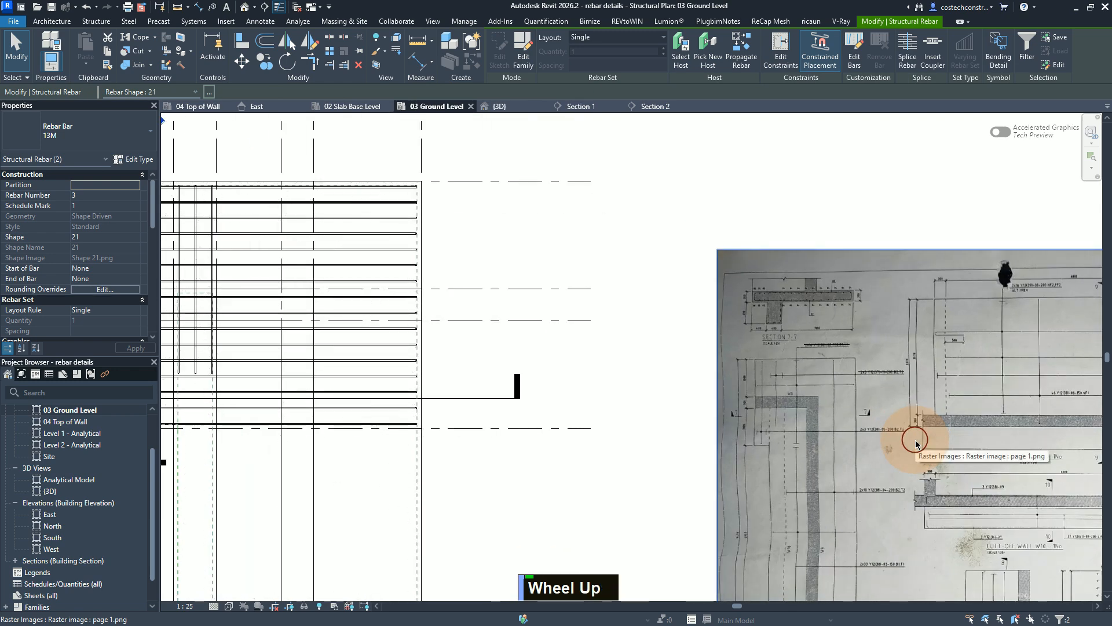
{"action": "scroll", "coordinate": [915, 444], "scroll_direction": "down", "scroll_amount": 2}
{"action": "scroll", "coordinate": [911, 432], "scroll_direction": "up", "scroll_amount": 3}
{"action": "scroll", "coordinate": [915, 436], "scroll_direction": "down", "scroll_amount": 1}
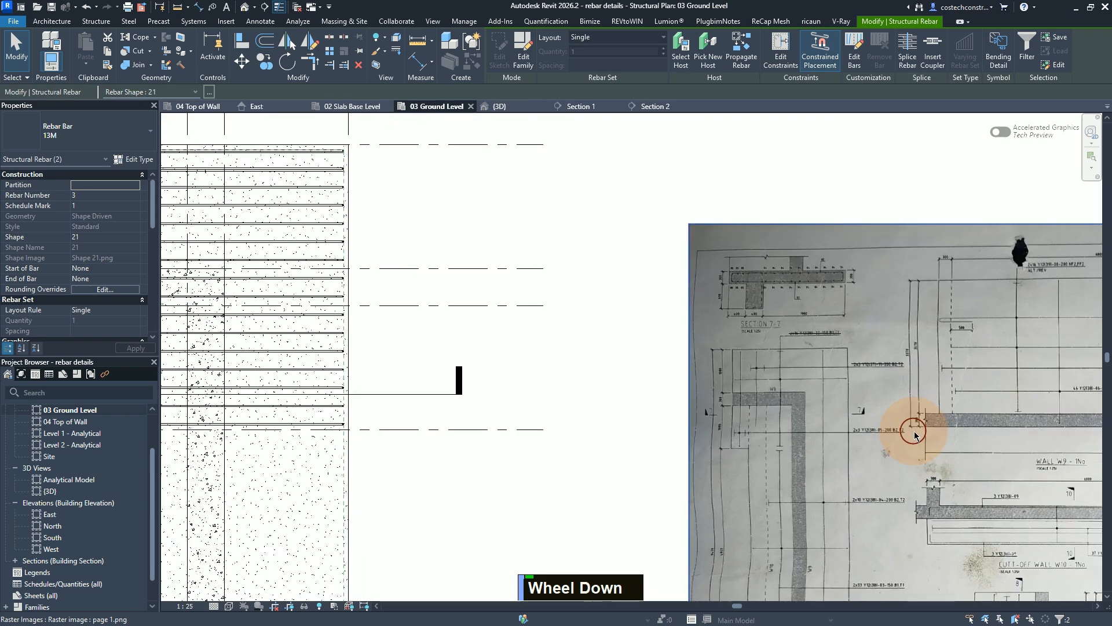
{"action": "scroll", "coordinate": [915, 436], "scroll_direction": "up", "scroll_amount": 1}
{"action": "scroll", "coordinate": [908, 435], "scroll_direction": "up", "scroll_amount": 5}
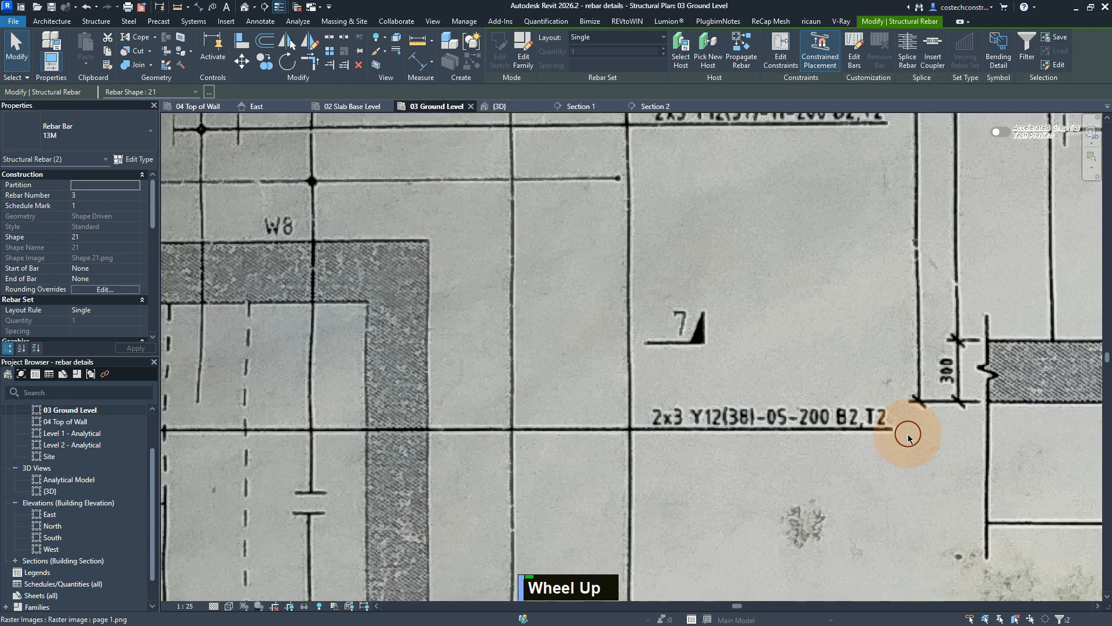
{"action": "scroll", "coordinate": [739, 440], "scroll_direction": "down", "scroll_amount": 2}
{"action": "scroll", "coordinate": [728, 435], "scroll_direction": "down", "scroll_amount": 2}
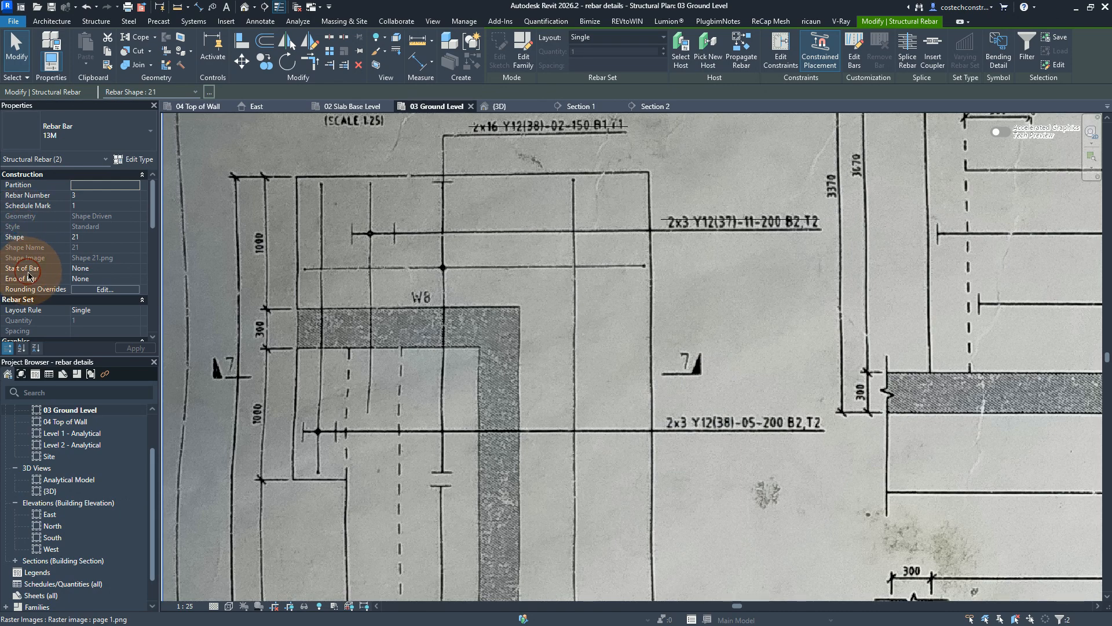
Look up the A, B and C dimensions of base slab bar mark 05 in the reference drawing's bar schedule
{"action": "scroll", "coordinate": [29, 275], "scroll_direction": "down", "scroll_amount": 8}
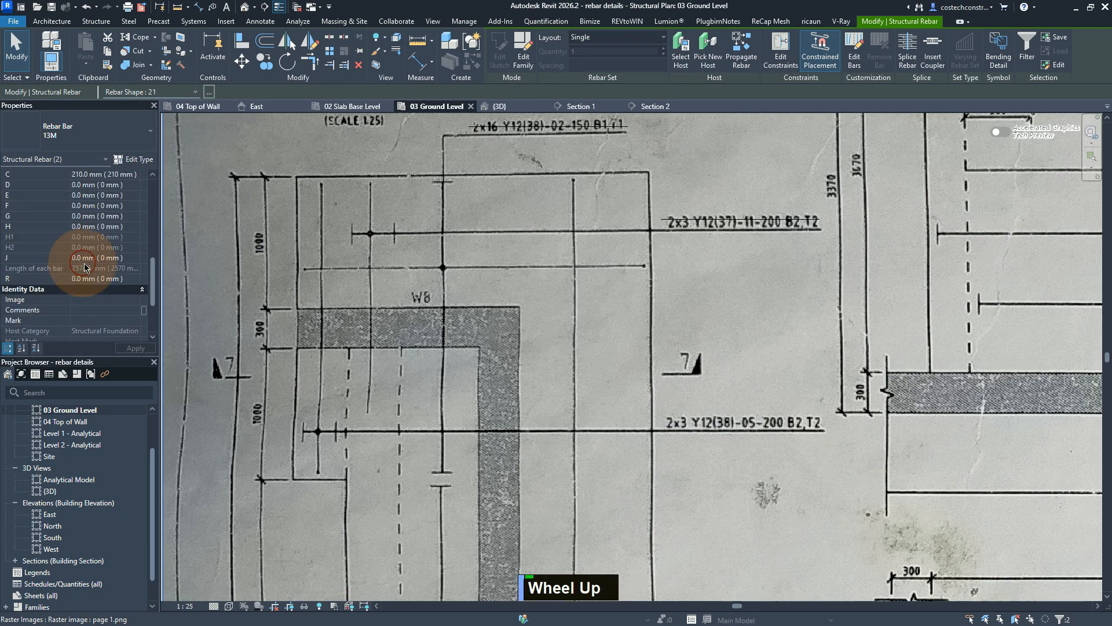
{"action": "scroll", "coordinate": [84, 267], "scroll_direction": "up", "scroll_amount": 3}
{"action": "left_click", "coordinate": [125, 238]}
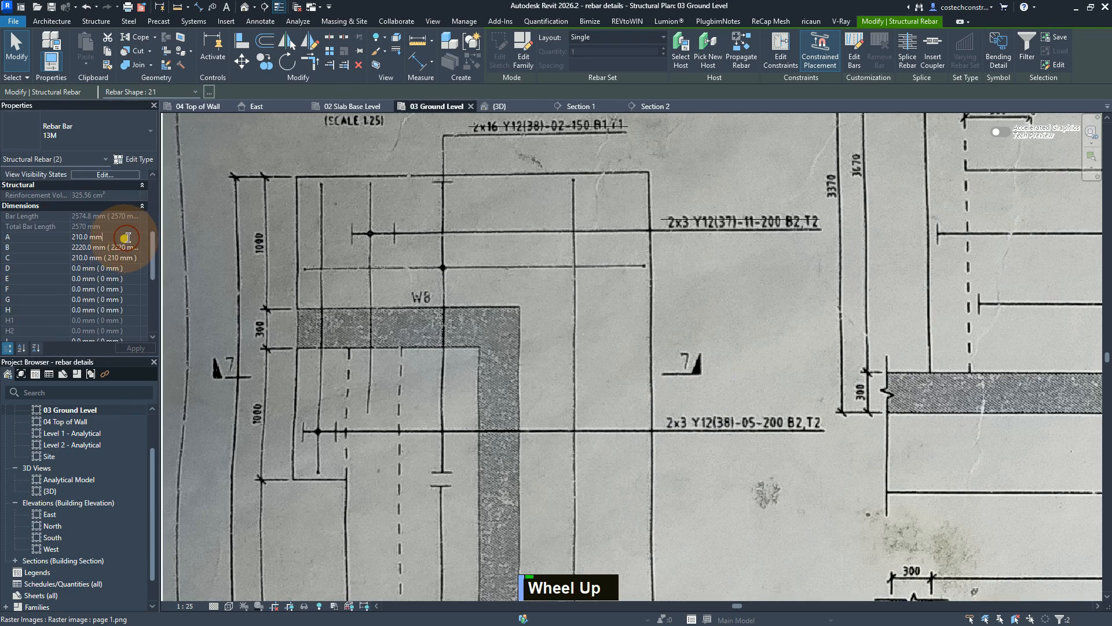
{"action": "left_click", "coordinate": [232, 351]}
{"action": "scroll", "coordinate": [280, 341], "scroll_direction": "down", "scroll_amount": 4}
{"action": "left_click", "coordinate": [894, 469]}
{"action": "scroll", "coordinate": [874, 471], "scroll_direction": "up", "scroll_amount": 1}
{"action": "scroll", "coordinate": [933, 480], "scroll_direction": "down", "scroll_amount": 1}
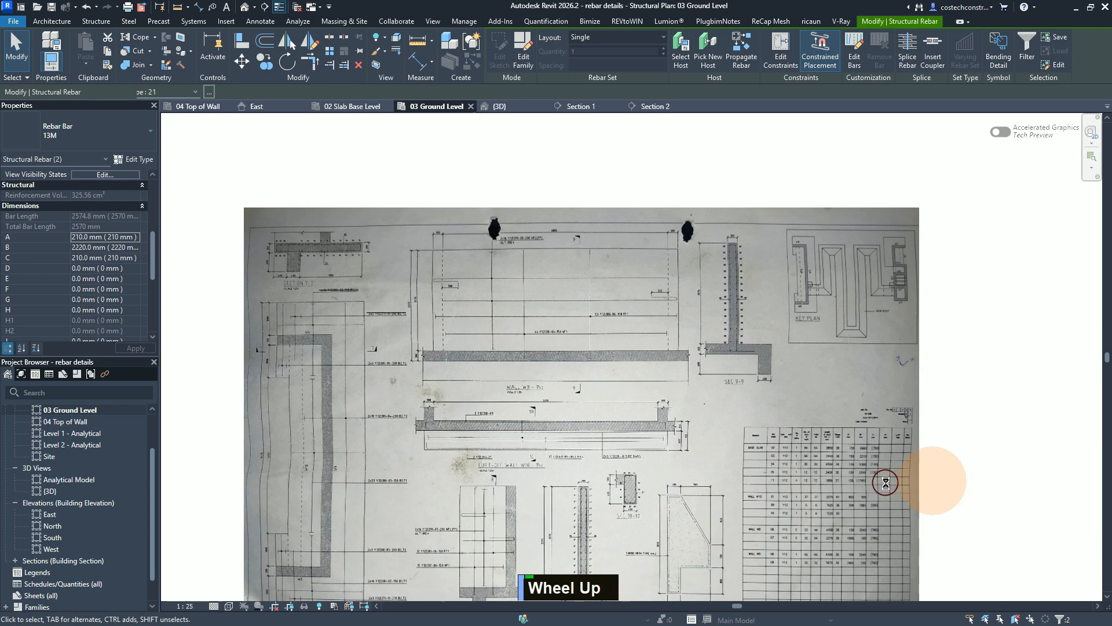
{"action": "scroll", "coordinate": [881, 473], "scroll_direction": "down", "scroll_amount": 1}
{"action": "scroll", "coordinate": [874, 472], "scroll_direction": "up", "scroll_amount": 10}
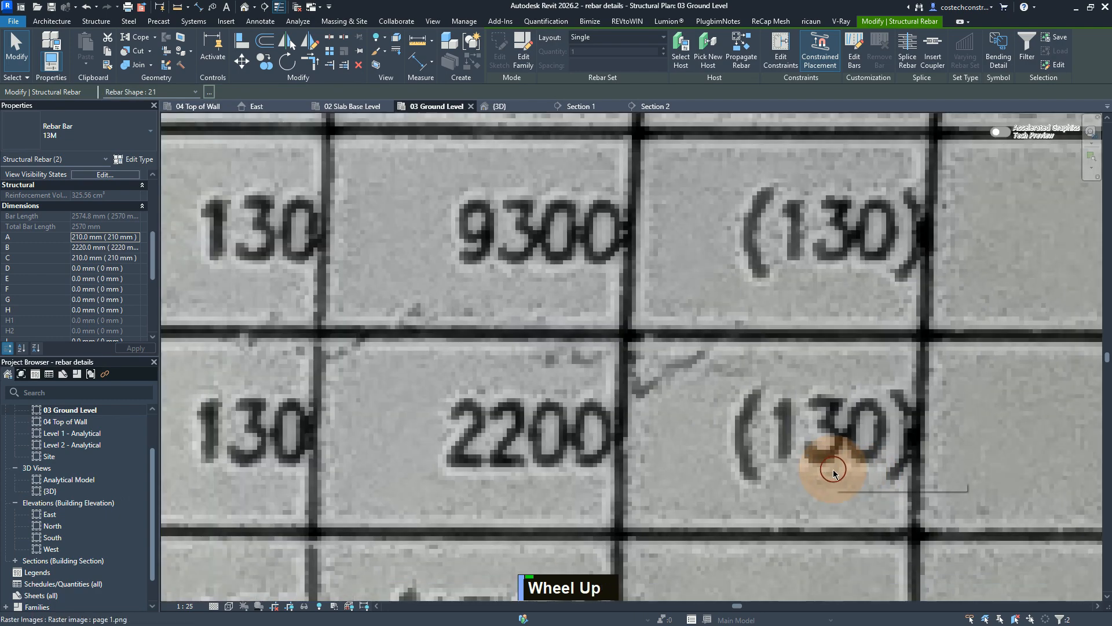
{"action": "scroll", "coordinate": [822, 470], "scroll_direction": "down", "scroll_amount": 3}
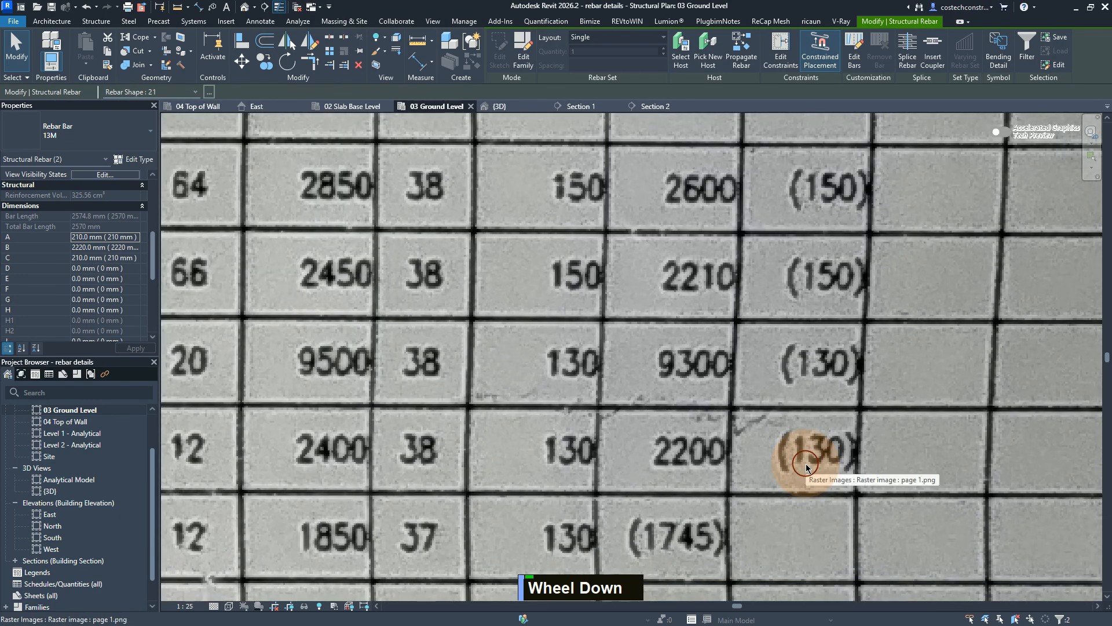
{"action": "scroll", "coordinate": [807, 467], "scroll_direction": "down", "scroll_amount": 3}
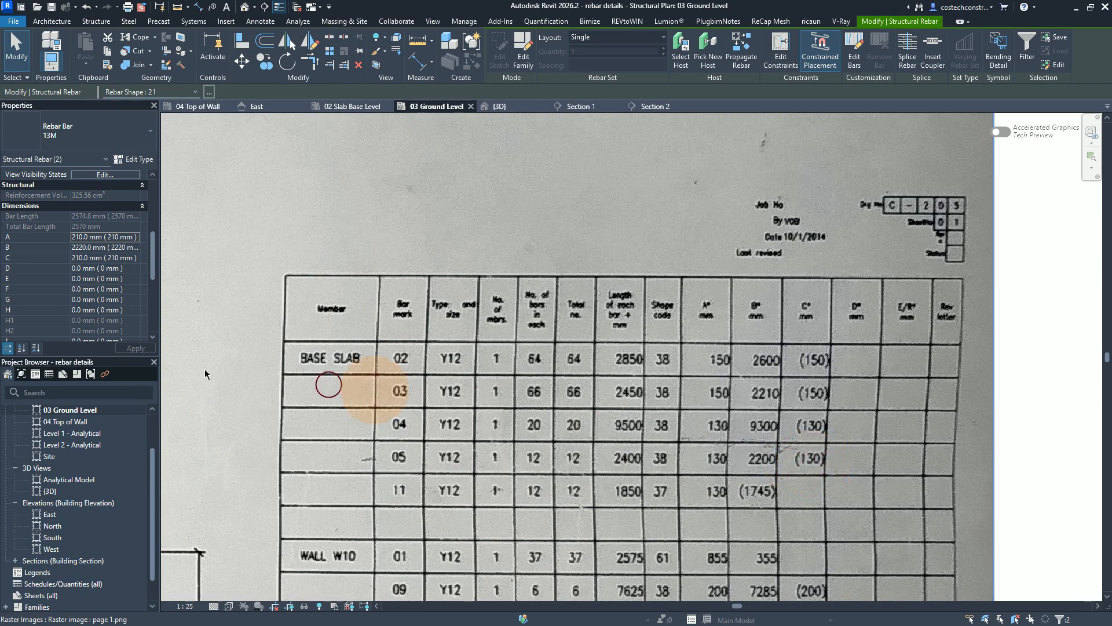
Set dimensions A and C of the two selected shape 21 bars to 130 mm
{"action": "left_click", "coordinate": [132, 237]}
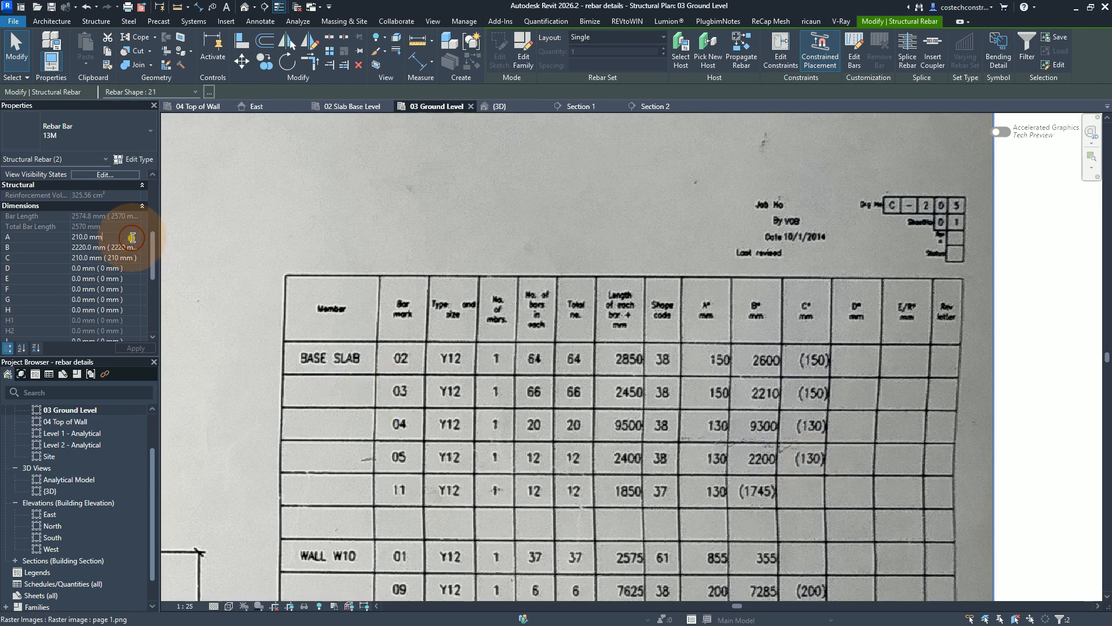
{"action": "type", "text": "130"}
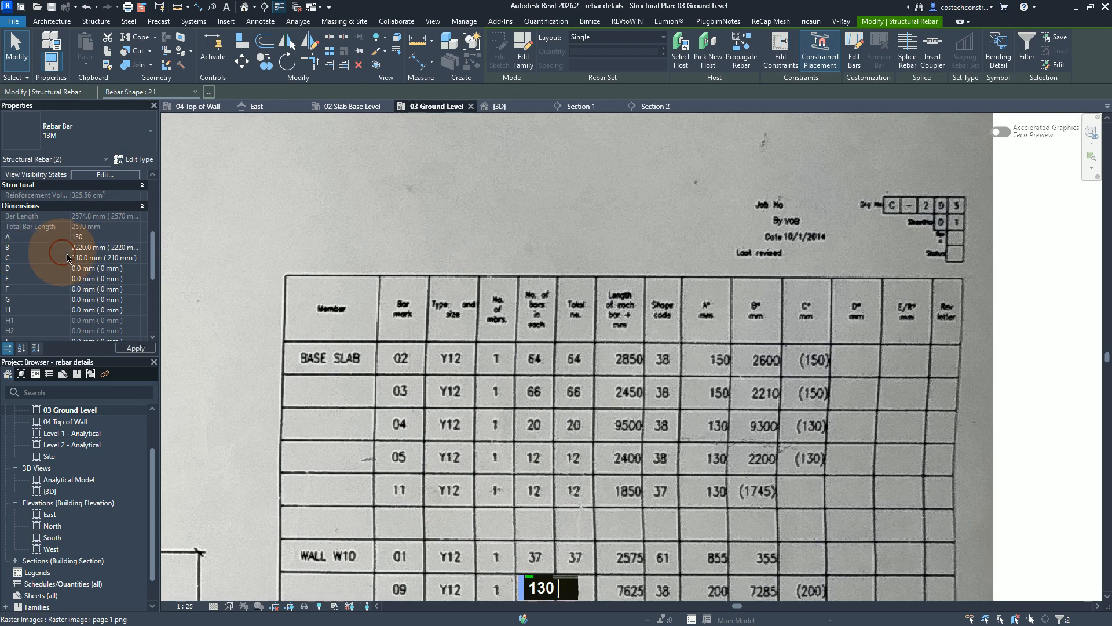
{"action": "left_click", "coordinate": [97, 259]}
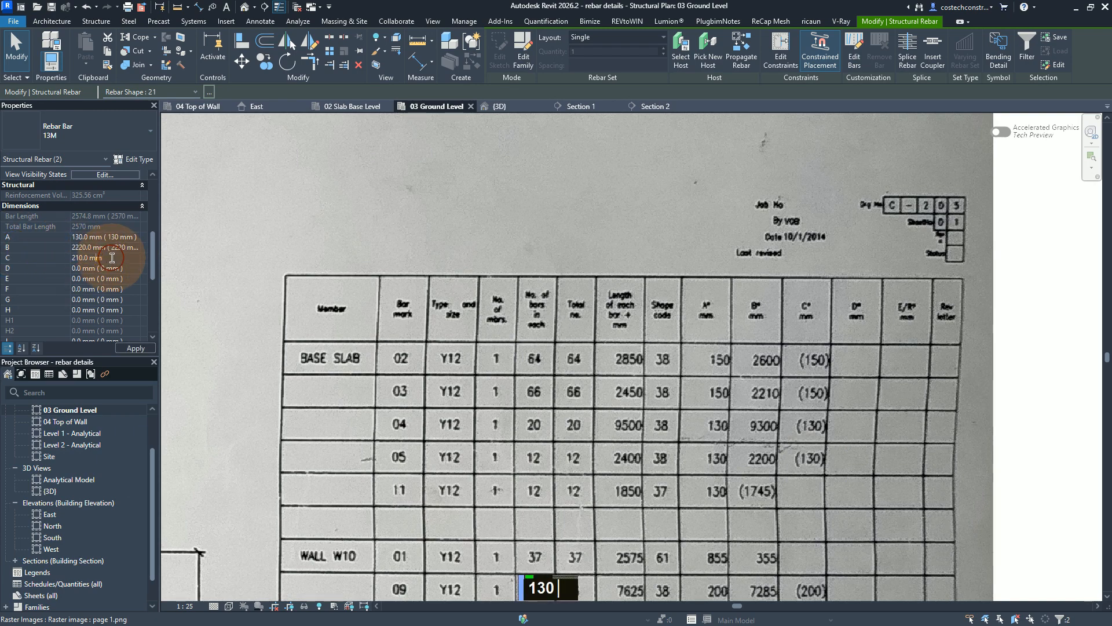
{"action": "left_click", "coordinate": [49, 260]}
{"action": "type", "text": "130"}
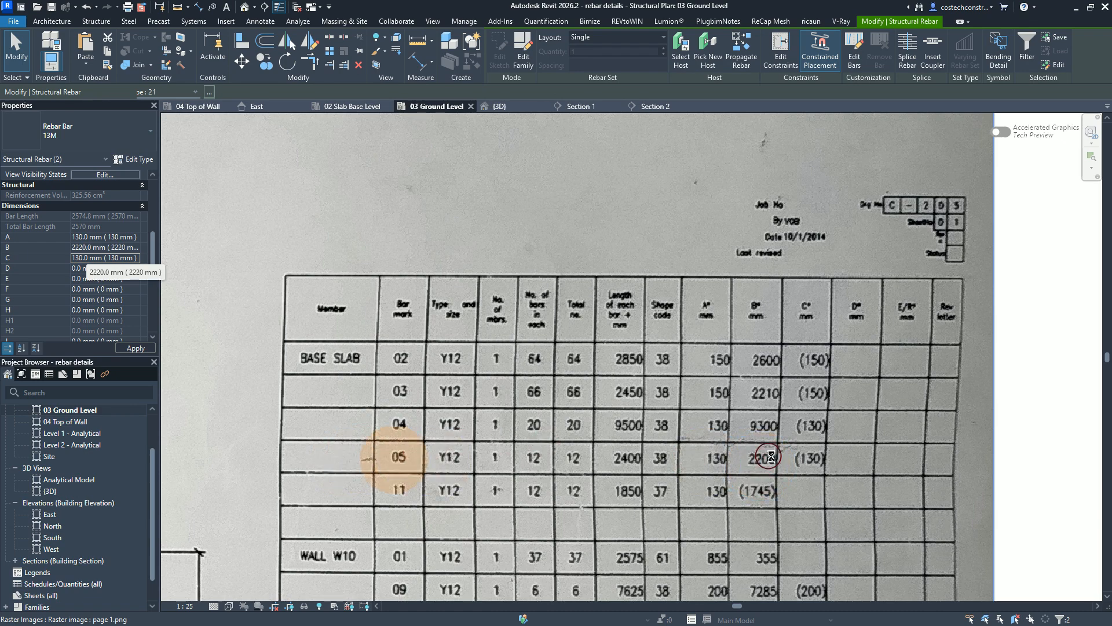
Set the Mark of both selected bars to 05, accepting the duplicate mark value
{"action": "scroll", "coordinate": [41, 255], "scroll_direction": "down", "scroll_amount": 3}
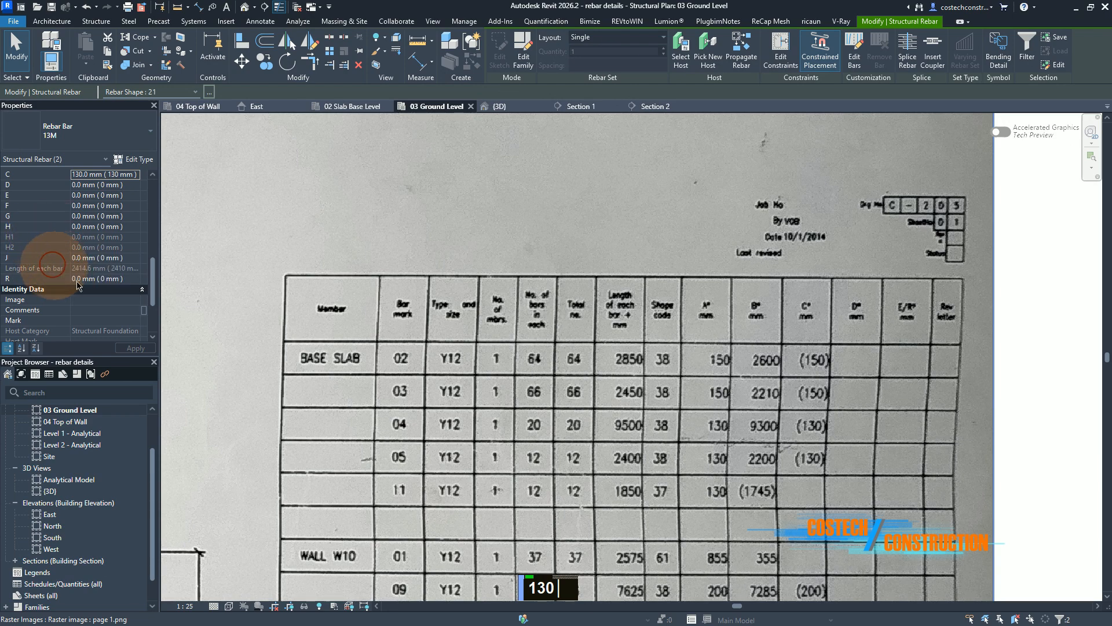
{"action": "scroll", "coordinate": [93, 273], "scroll_direction": "down", "scroll_amount": 3}
{"action": "left_click", "coordinate": [96, 223]}
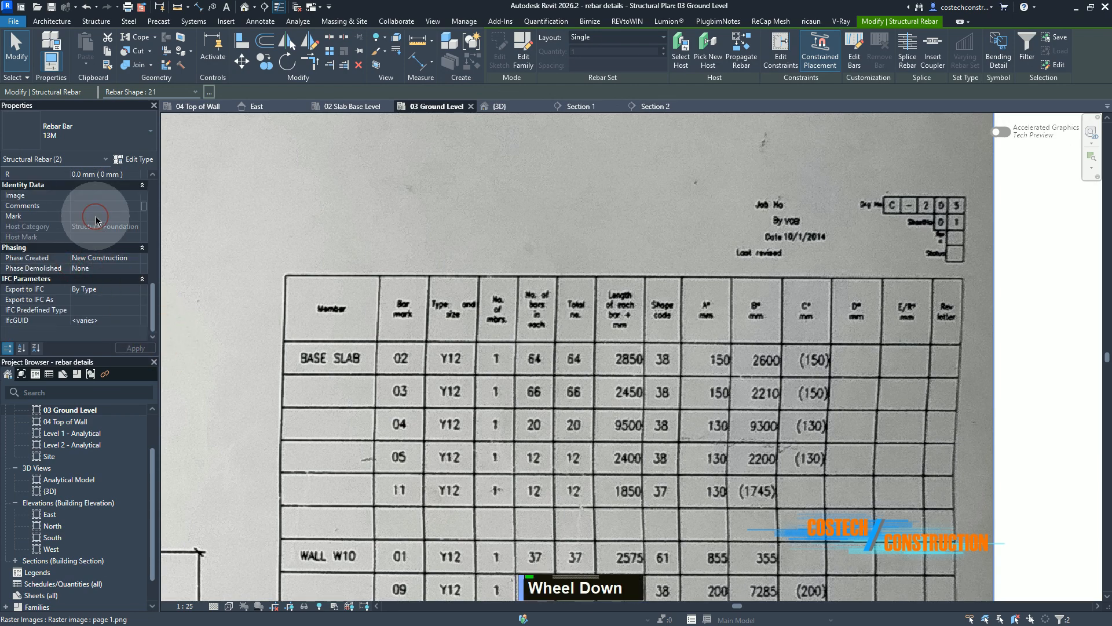
{"action": "type", "text": "05"}
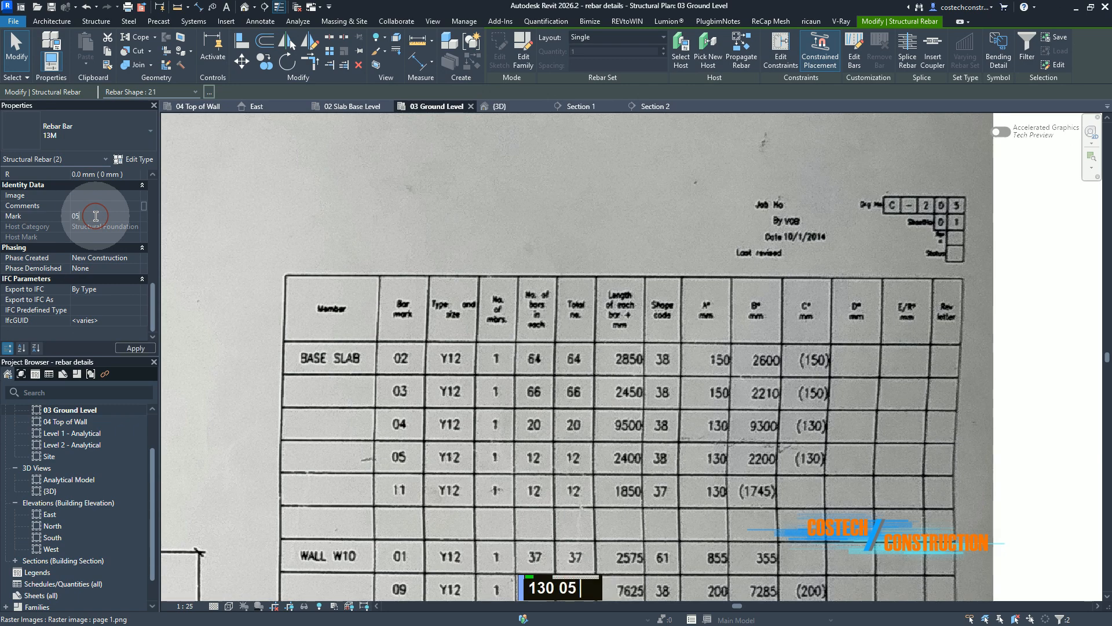
{"action": "left_click", "coordinate": [132, 348]}
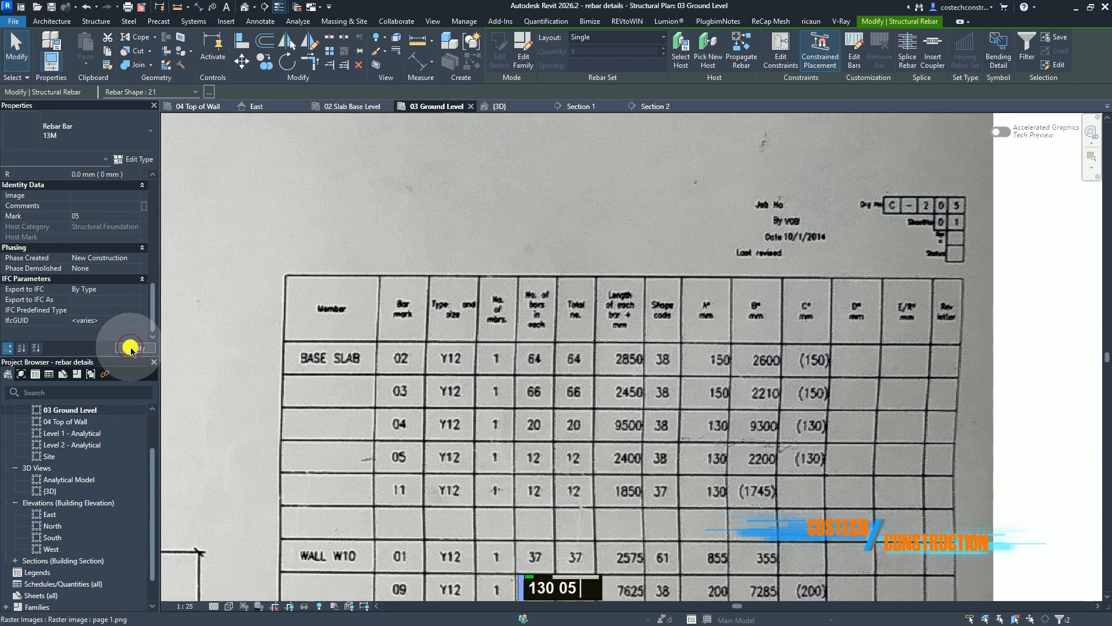
{"action": "left_click", "coordinate": [80, 203]}
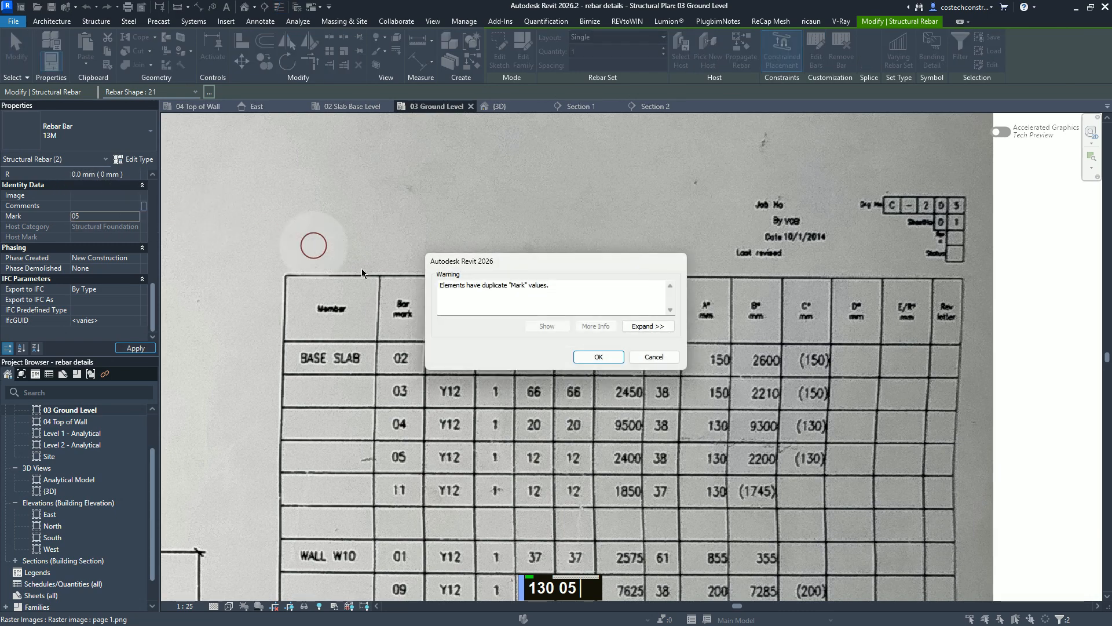
{"action": "left_click", "coordinate": [598, 357]}
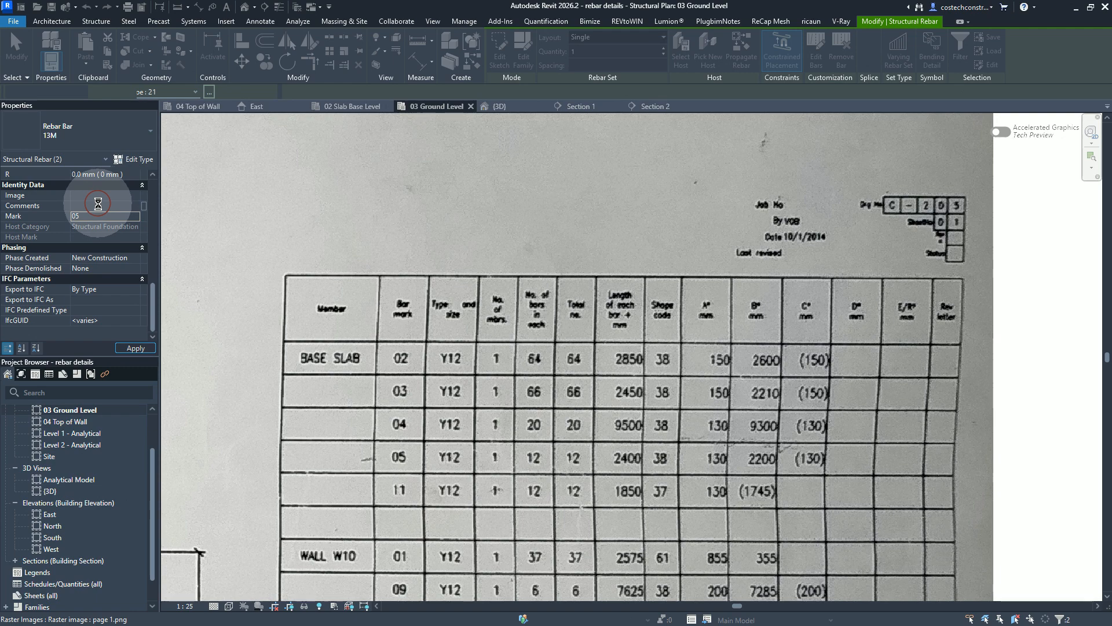
Set the Comments of both selected bars to the existing entry B2,T2 and apply it
{"action": "left_click", "coordinate": [98, 204]}
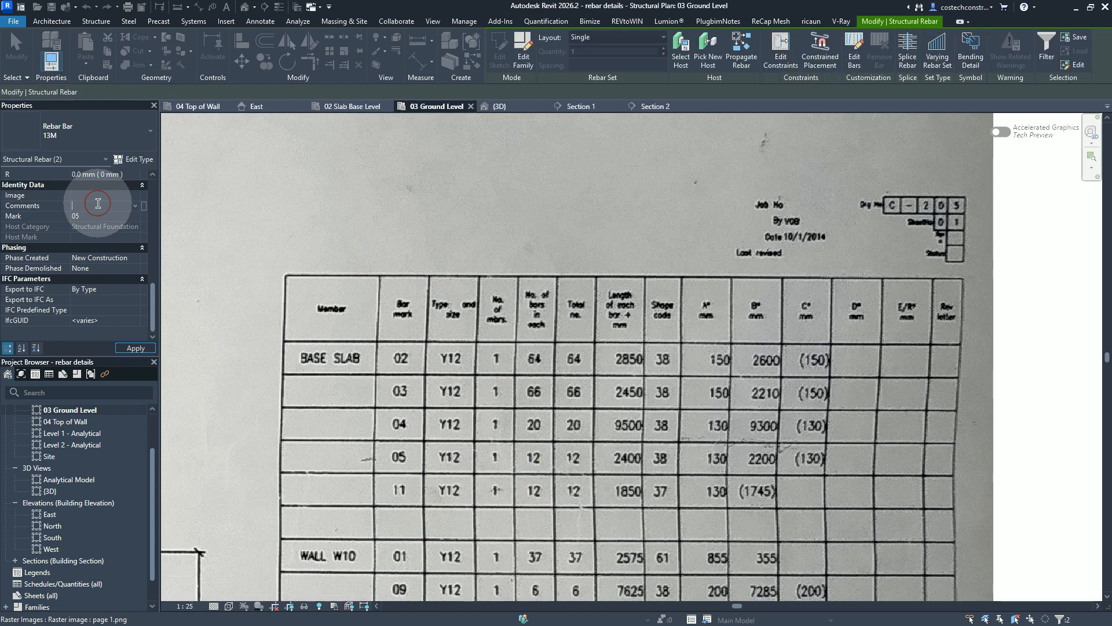
{"action": "left_click", "coordinate": [134, 206]}
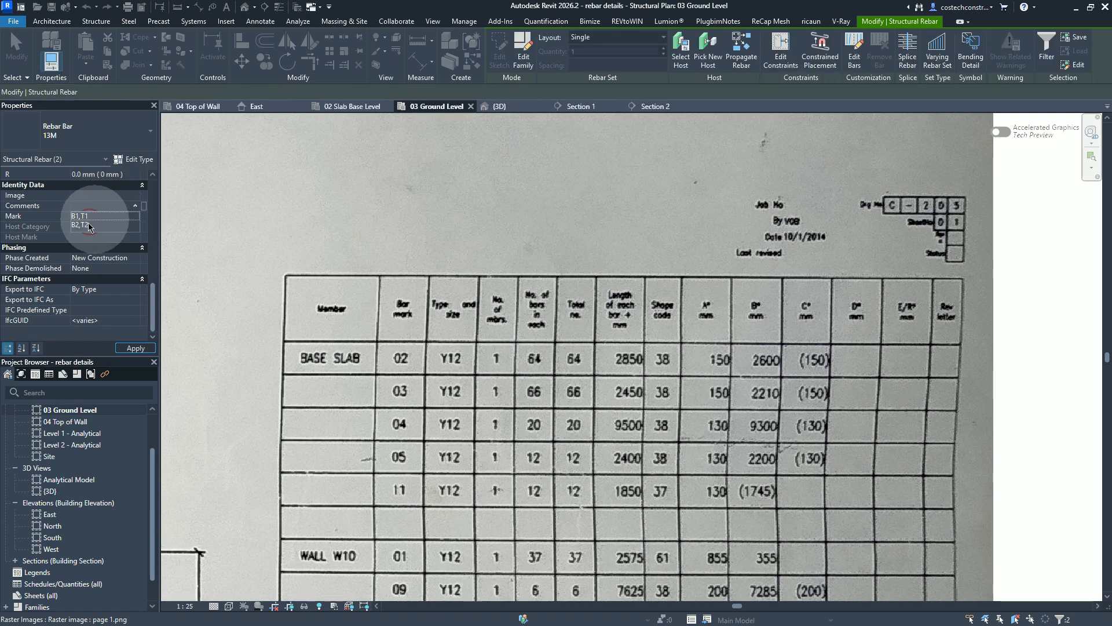
{"action": "left_click", "coordinate": [84, 226]}
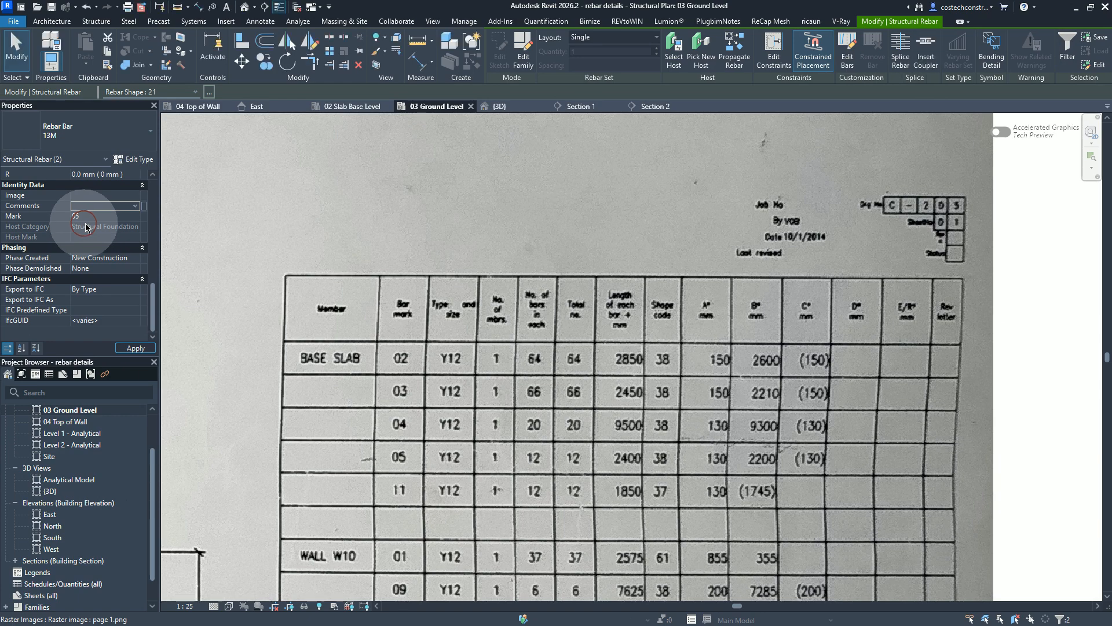
{"action": "left_click", "coordinate": [133, 207]}
{"action": "left_click", "coordinate": [83, 223]}
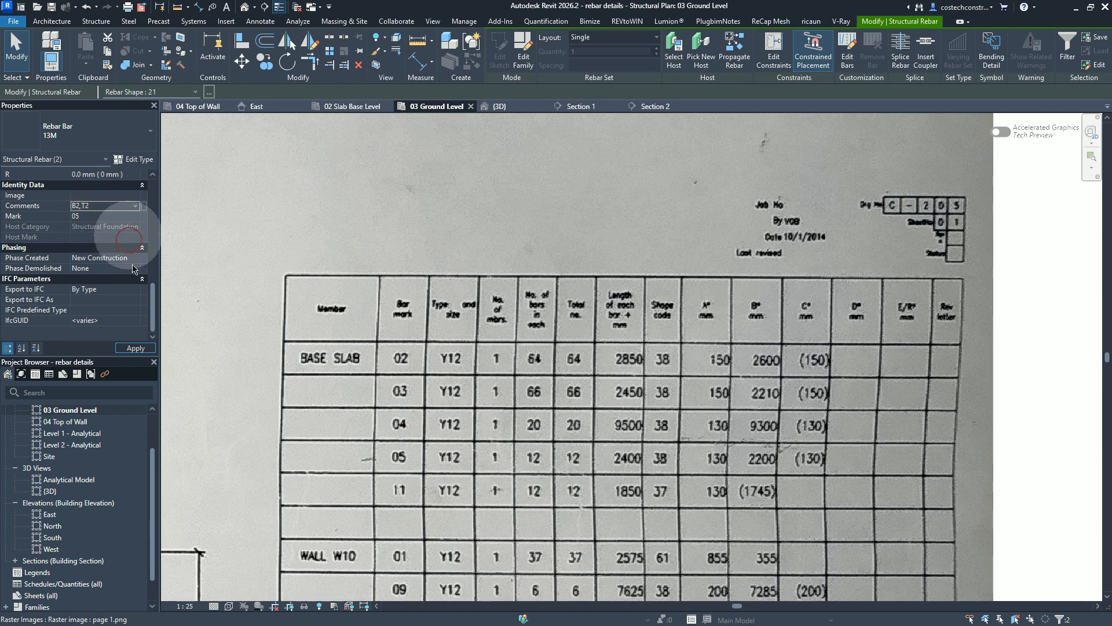
{"action": "left_click", "coordinate": [139, 348]}
Check the selected bars on the plan and read the bar count and spacing in the mark 05 callout
{"action": "scroll", "coordinate": [662, 430], "scroll_direction": "up", "scroll_amount": 3}
{"action": "scroll", "coordinate": [663, 439], "scroll_direction": "down", "scroll_amount": 1}
{"action": "scroll", "coordinate": [663, 438], "scroll_direction": "down", "scroll_amount": 3}
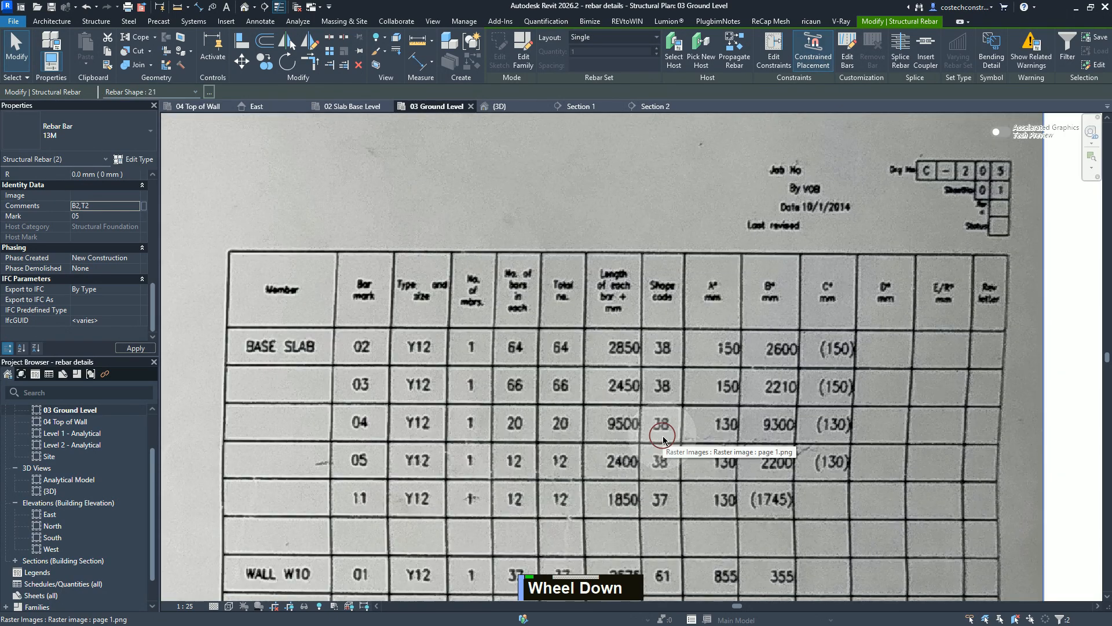
{"action": "scroll", "coordinate": [663, 438], "scroll_direction": "down", "scroll_amount": 1}
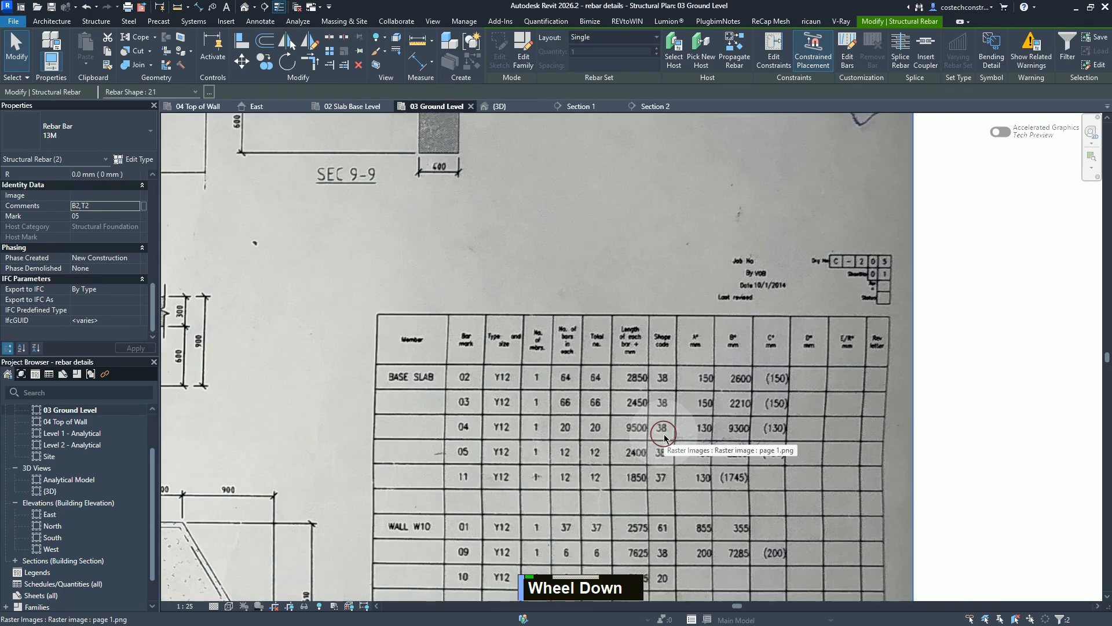
{"action": "scroll", "coordinate": [711, 439], "scroll_direction": "down", "scroll_amount": 2}
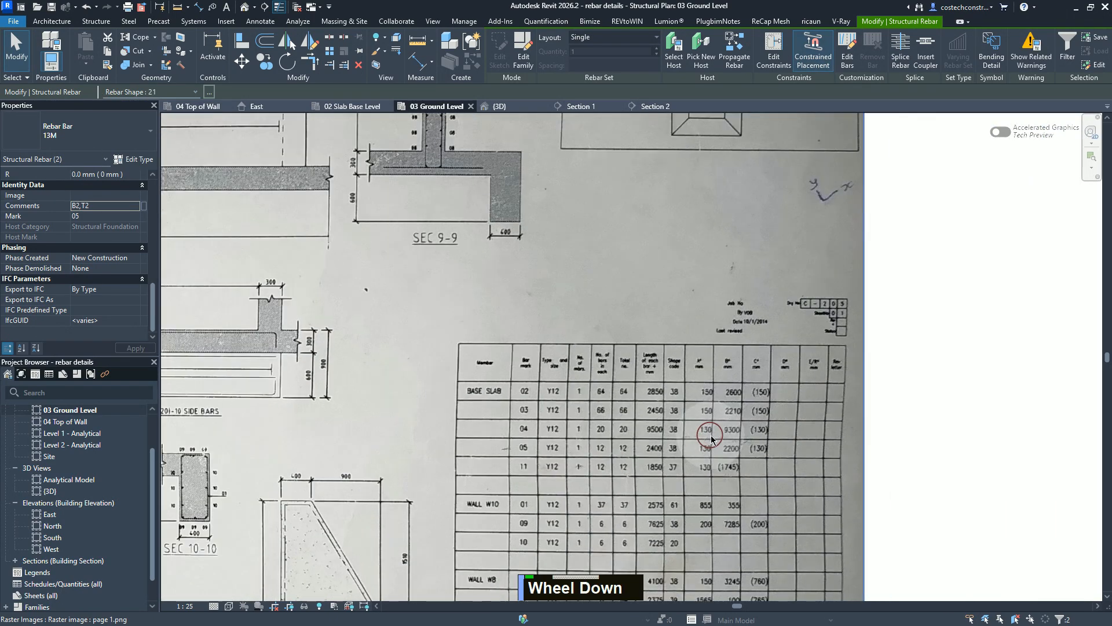
{"action": "scroll", "coordinate": [711, 438], "scroll_direction": "down", "scroll_amount": 3}
{"action": "scroll", "coordinate": [711, 439], "scroll_direction": "down", "scroll_amount": 1}
{"action": "scroll", "coordinate": [340, 369], "scroll_direction": "up", "scroll_amount": 2}
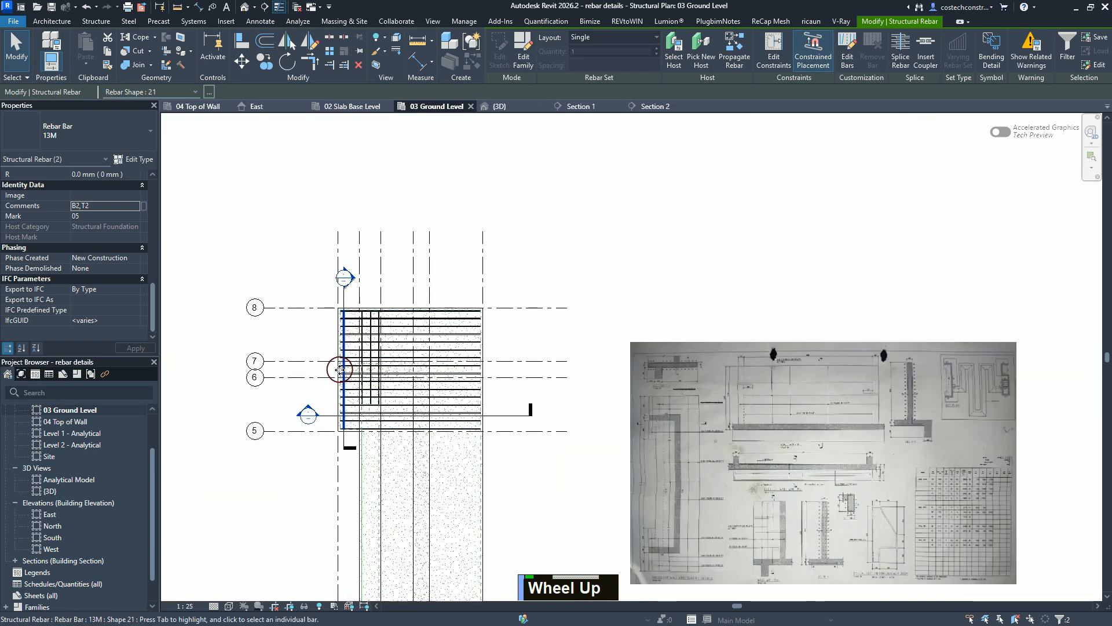
{"action": "scroll", "coordinate": [340, 369], "scroll_direction": "up", "scroll_amount": 2}
{"action": "scroll", "coordinate": [346, 380], "scroll_direction": "down", "scroll_amount": 1}
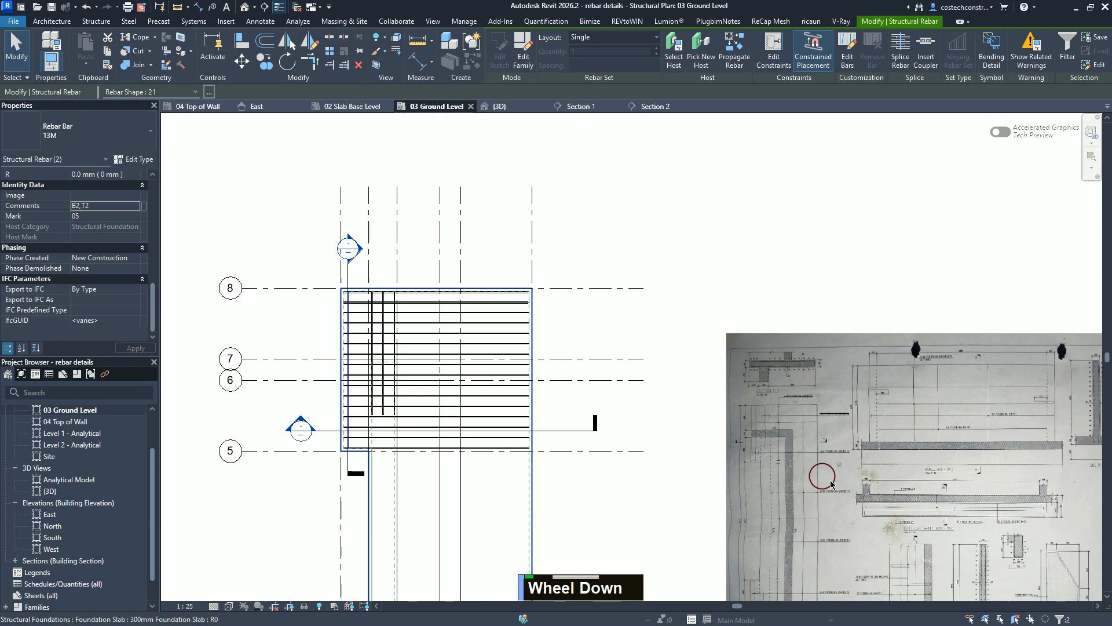
{"action": "scroll", "coordinate": [828, 482], "scroll_direction": "up", "scroll_amount": 5}
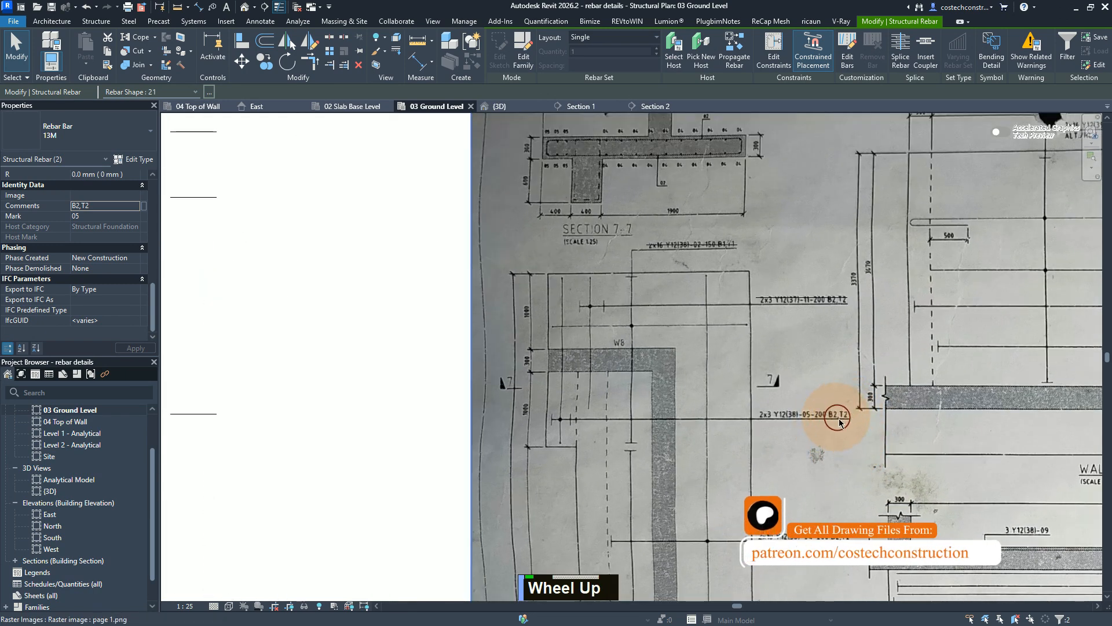
{"action": "scroll", "coordinate": [839, 418], "scroll_direction": "down", "scroll_amount": 2}
{"action": "scroll", "coordinate": [787, 398], "scroll_direction": "up", "scroll_amount": 3}
{"action": "scroll", "coordinate": [849, 422], "scroll_direction": "down", "scroll_amount": 1}
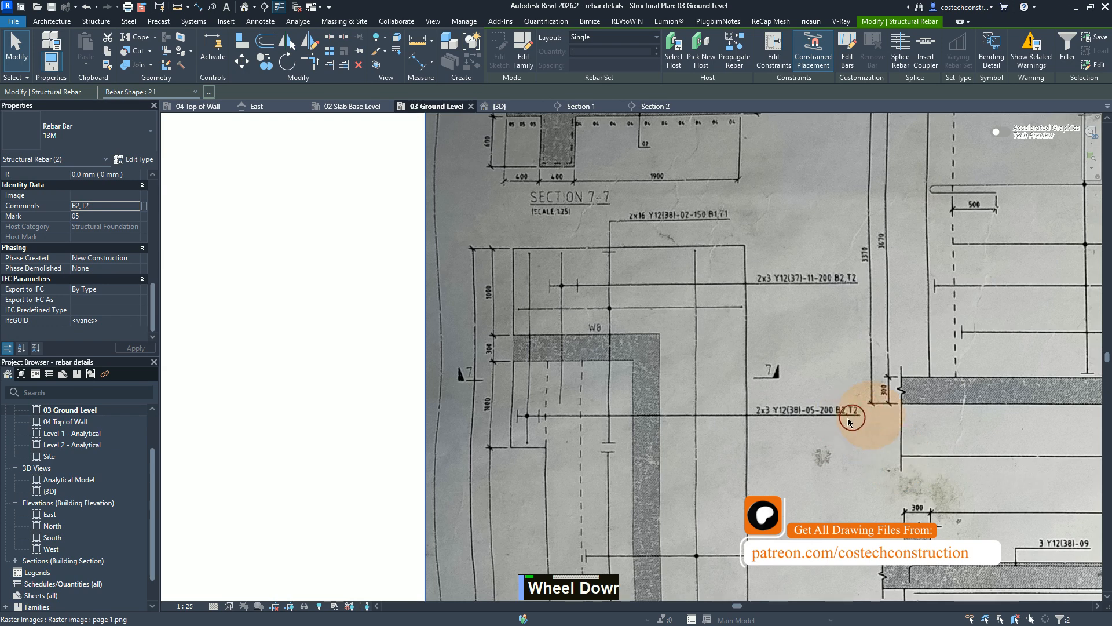
Lay out both selected bars as sets by Maximum Spacing at 200 mm
{"action": "left_click", "coordinate": [596, 40]}
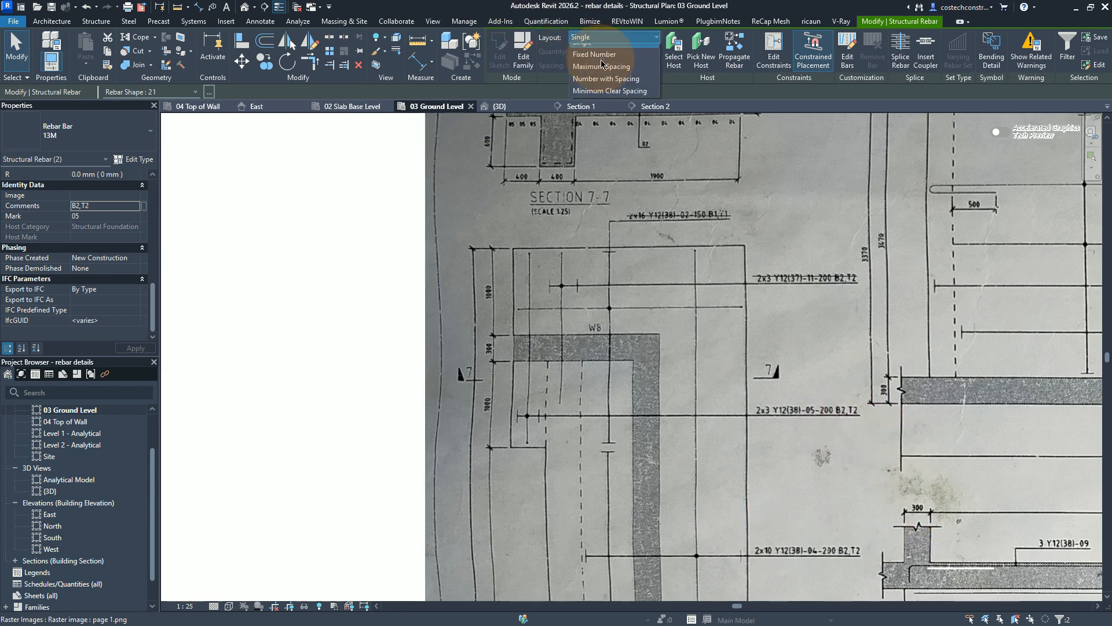
{"action": "left_click", "coordinate": [606, 63]}
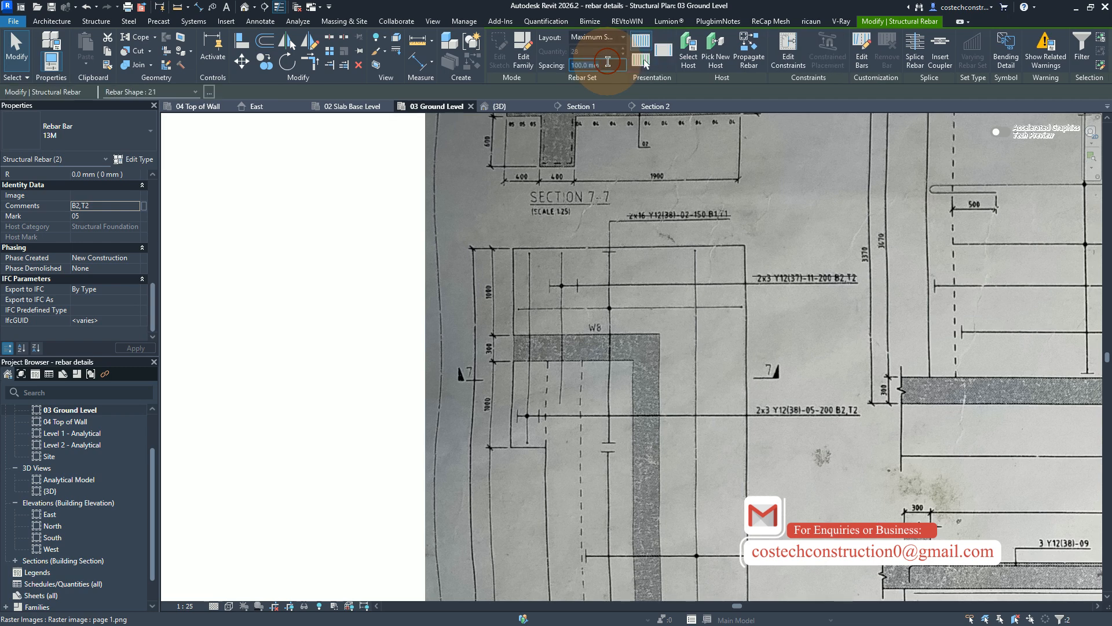
{"action": "type", "text": "200"}
{"action": "key", "text": "Return"}
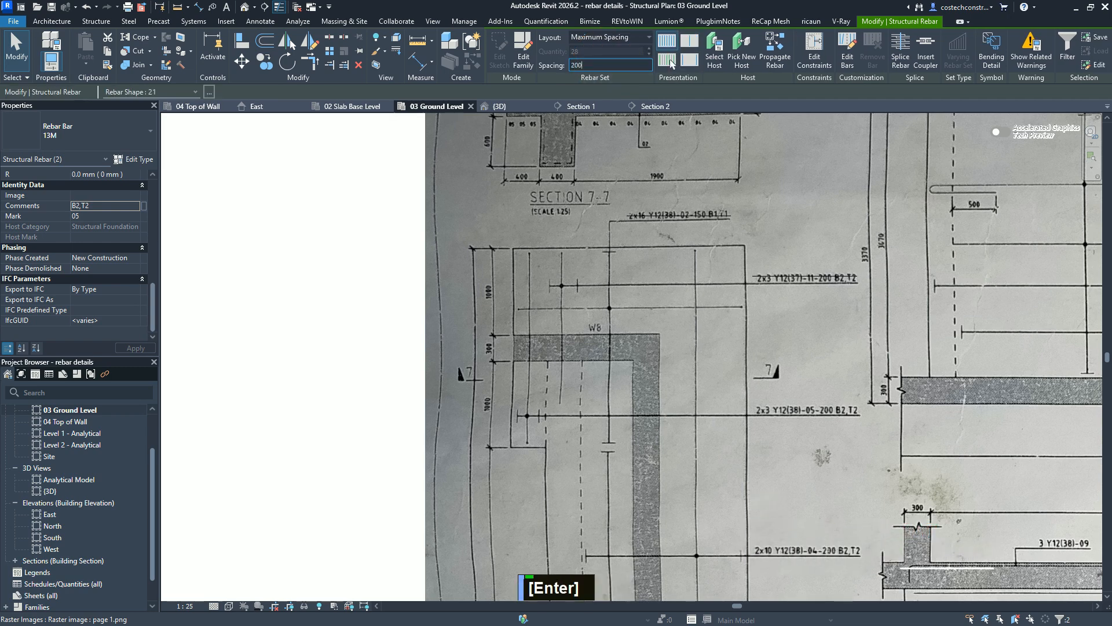
Clear the bar selection over the foundation slab and dismiss the save reminder without saving
{"action": "scroll", "coordinate": [678, 235], "scroll_direction": "down", "scroll_amount": 1}
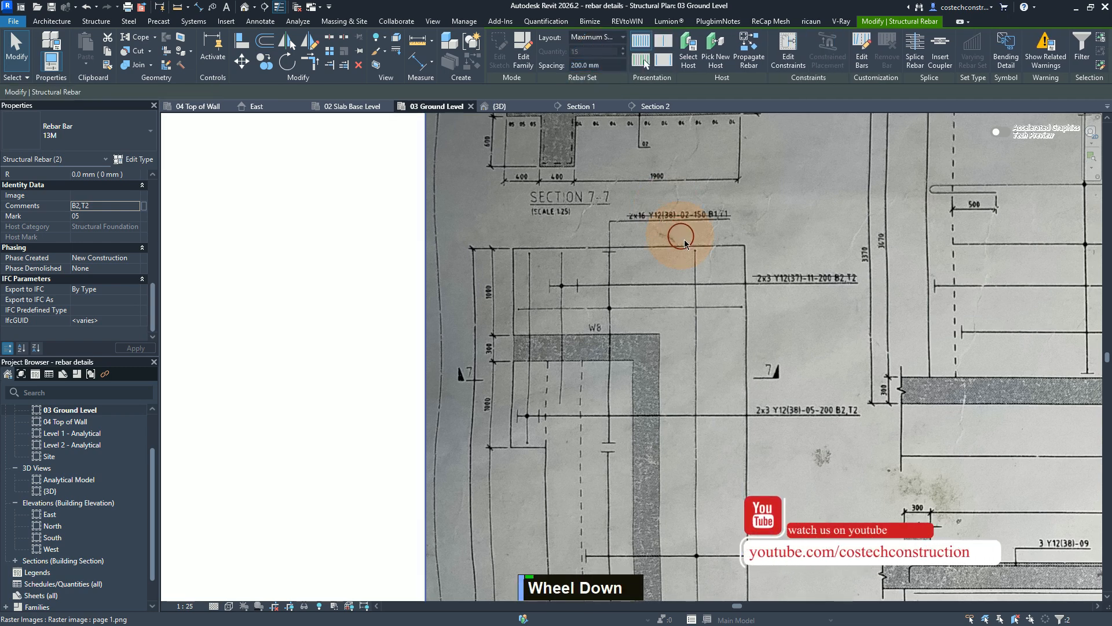
{"action": "scroll", "coordinate": [759, 287], "scroll_direction": "down", "scroll_amount": 2}
{"action": "scroll", "coordinate": [621, 317], "scroll_direction": "down", "scroll_amount": 1}
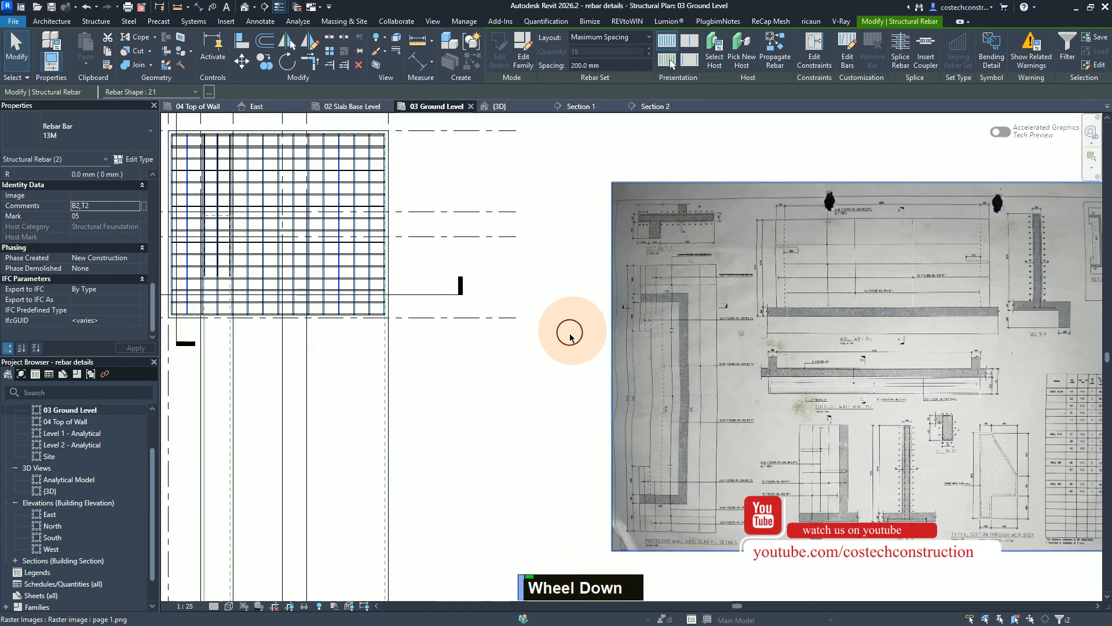
{"action": "scroll", "coordinate": [603, 365], "scroll_direction": "up", "scroll_amount": 1}
{"action": "scroll", "coordinate": [606, 363], "scroll_direction": "down", "scroll_amount": 2}
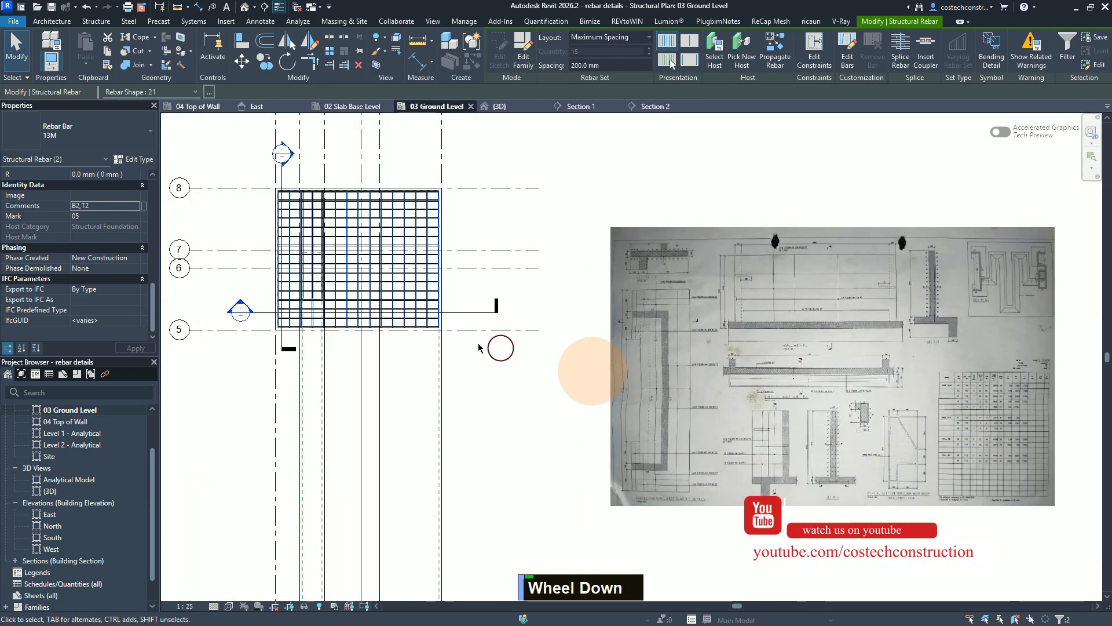
{"action": "scroll", "coordinate": [254, 261], "scroll_direction": "up", "scroll_amount": 3}
{"action": "scroll", "coordinate": [253, 261], "scroll_direction": "down", "scroll_amount": 1}
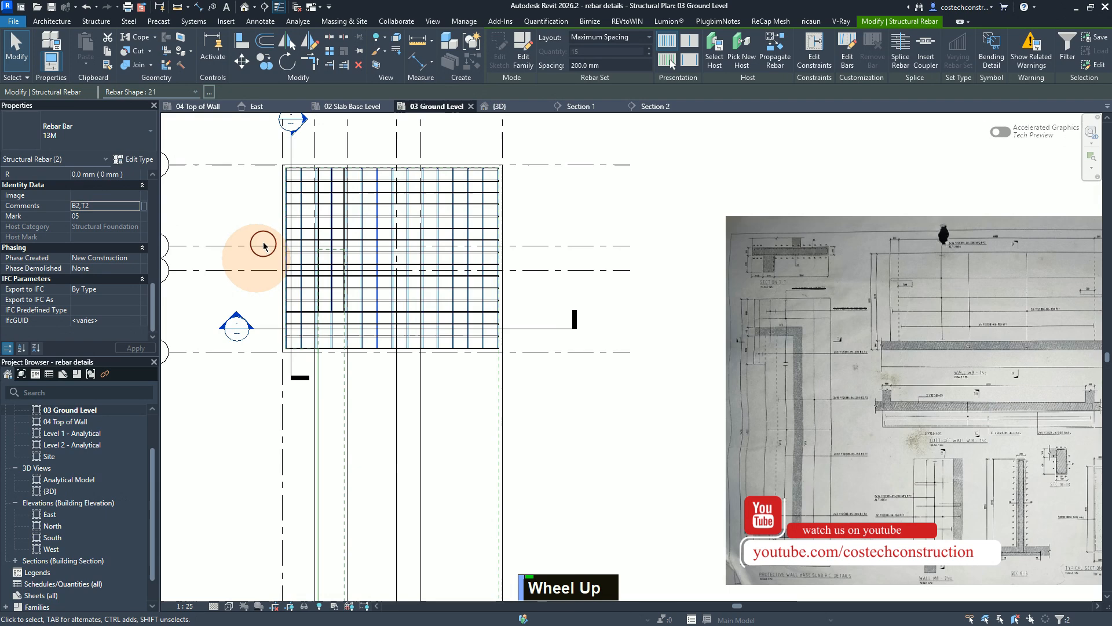
{"action": "scroll", "coordinate": [255, 235], "scroll_direction": "up", "scroll_amount": 1}
{"action": "key", "text": "Escape"}
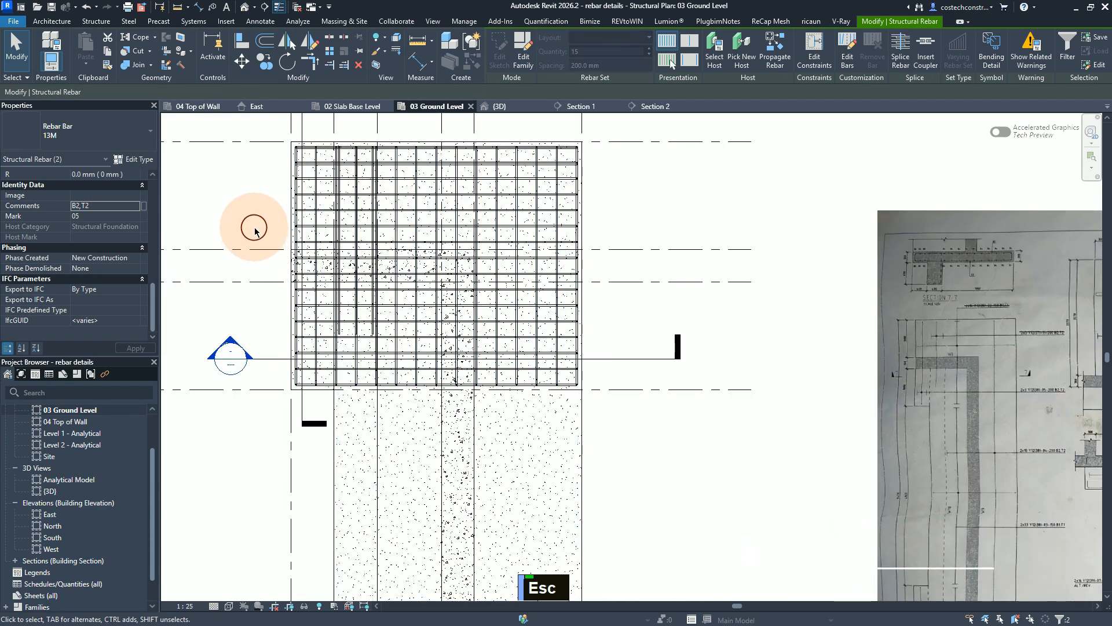
{"action": "key", "text": "Escape"}
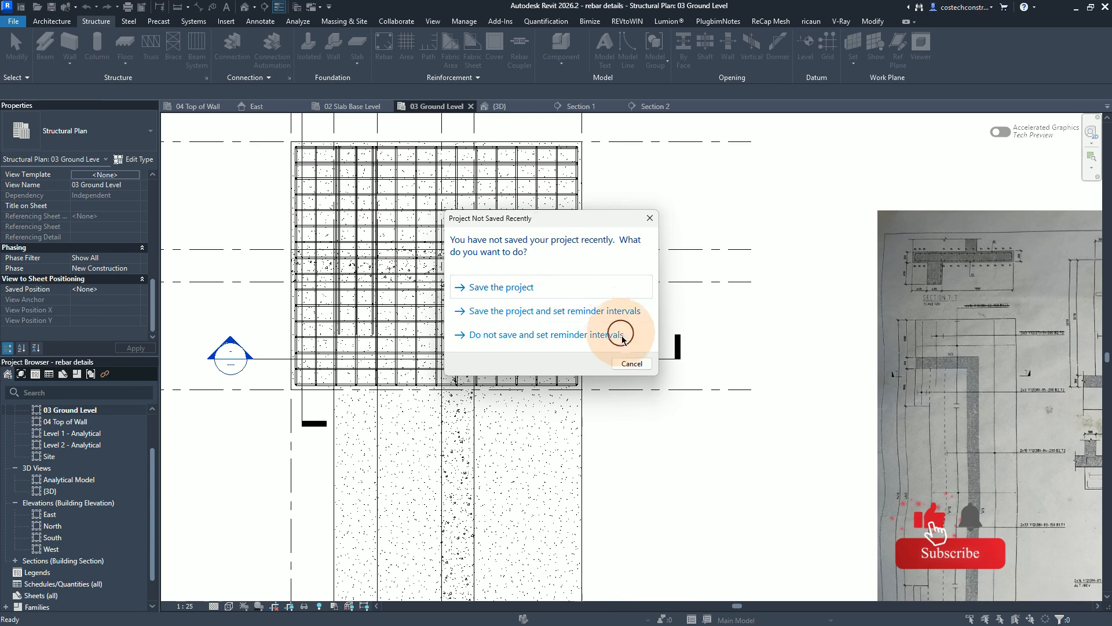
{"action": "left_click", "coordinate": [628, 364]}
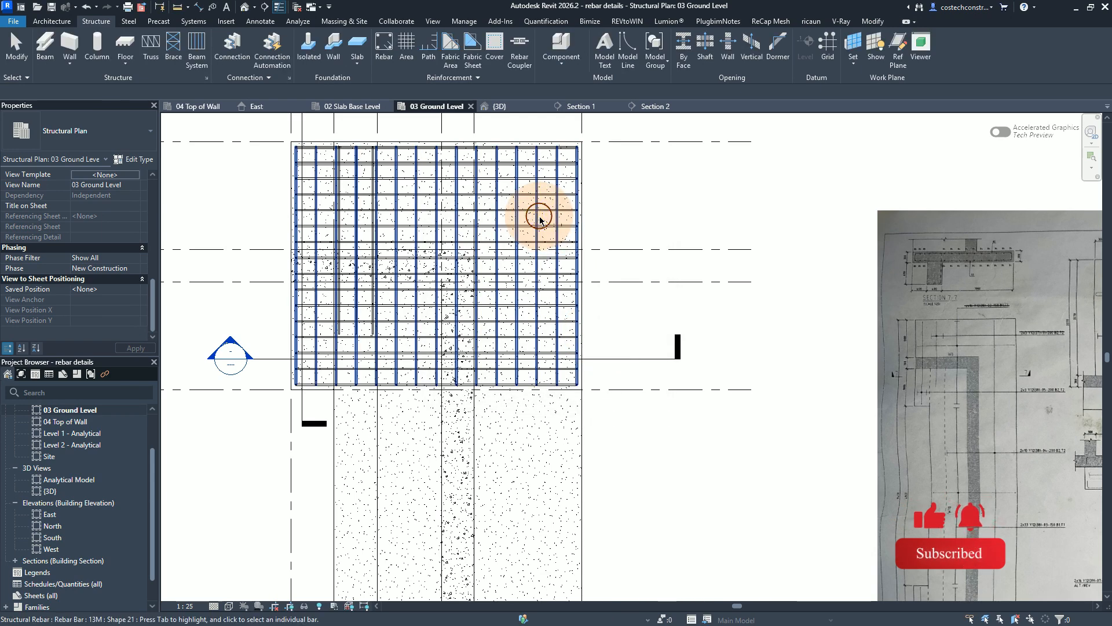
Shorten one of the mark 05 rebar sets to three bars along the slab's left edge
{"action": "left_click", "coordinate": [576, 264]}
{"action": "scroll", "coordinate": [245, 268], "scroll_direction": "up", "scroll_amount": 1}
{"action": "scroll", "coordinate": [246, 270], "scroll_direction": "down", "scroll_amount": 1}
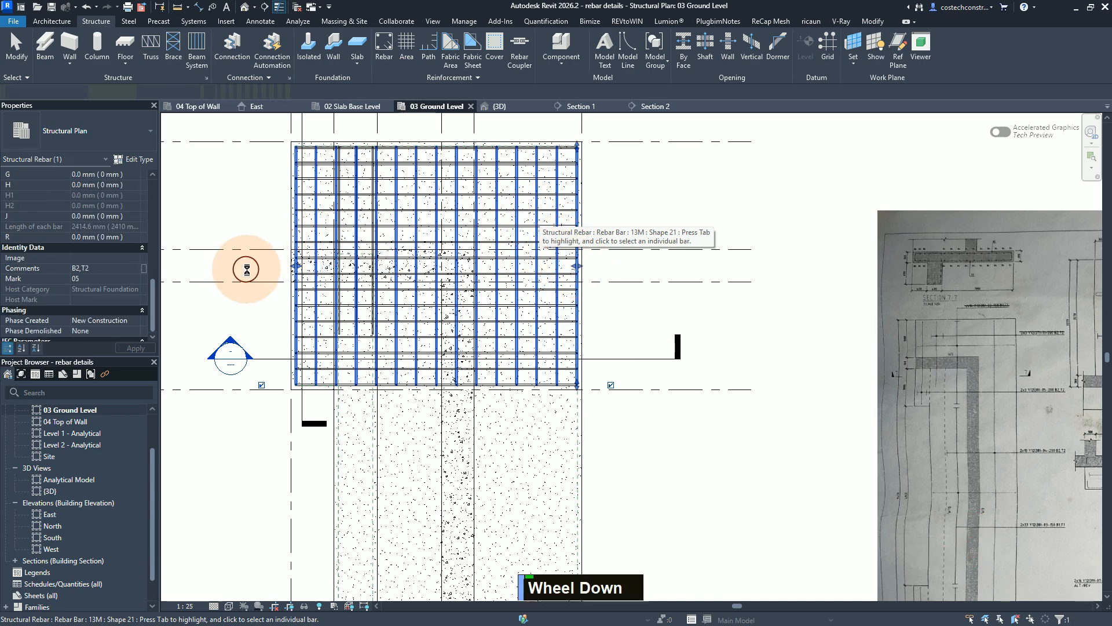
{"action": "scroll", "coordinate": [249, 267], "scroll_direction": "up", "scroll_amount": 1}
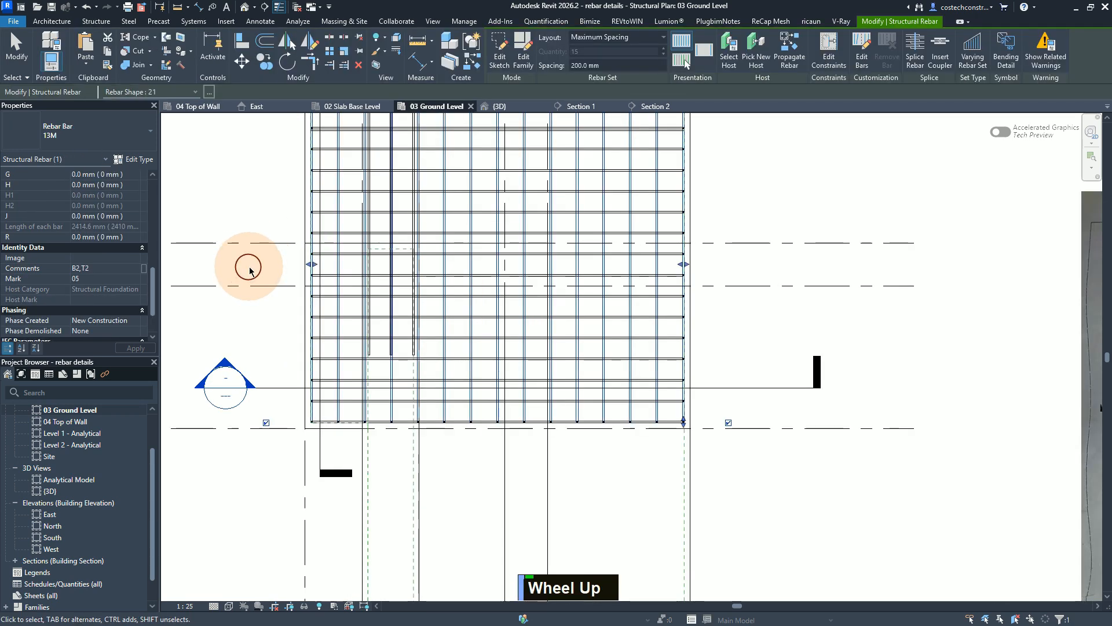
{"action": "scroll", "coordinate": [320, 247], "scroll_direction": "down", "scroll_amount": 1}
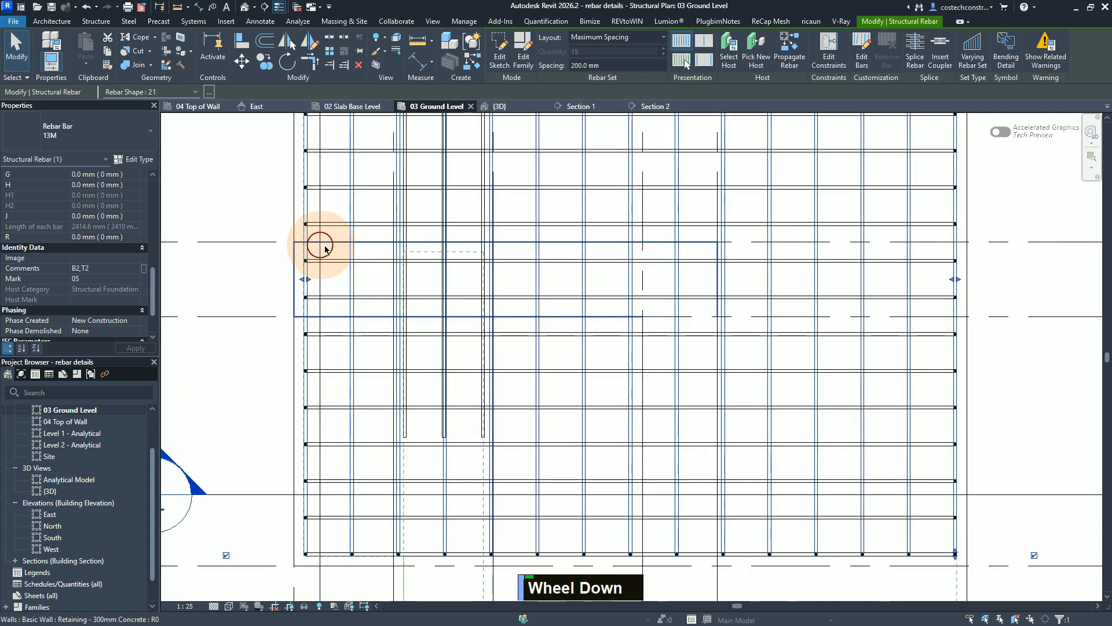
{"action": "scroll", "coordinate": [548, 274], "scroll_direction": "up", "scroll_amount": 2}
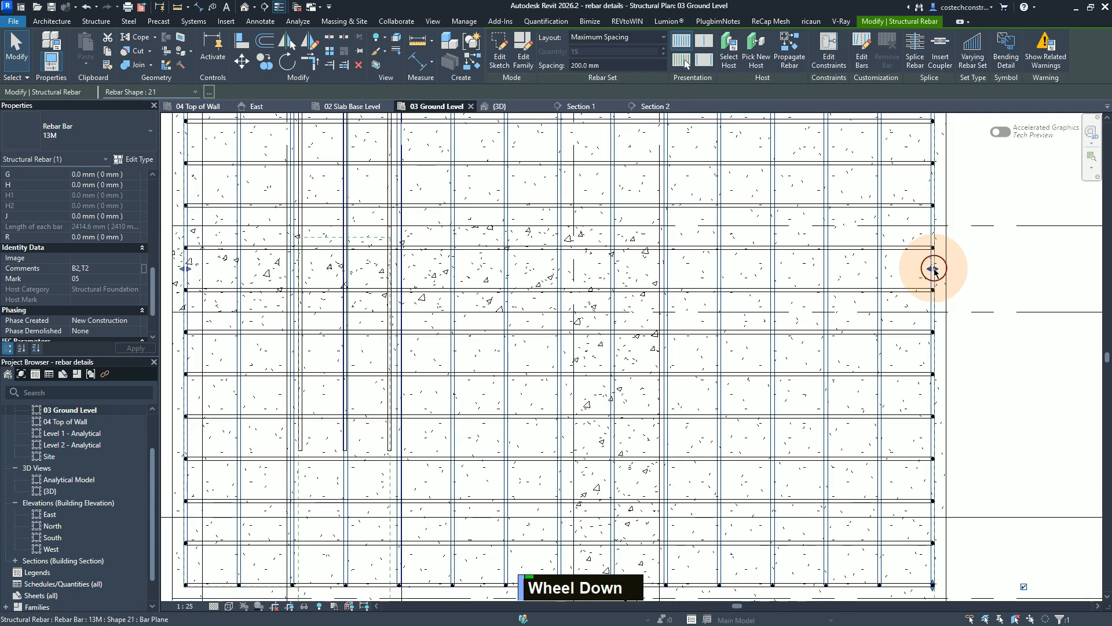
{"action": "left_click_drag", "start_coordinate": [930, 271], "coordinate": [278, 268]}
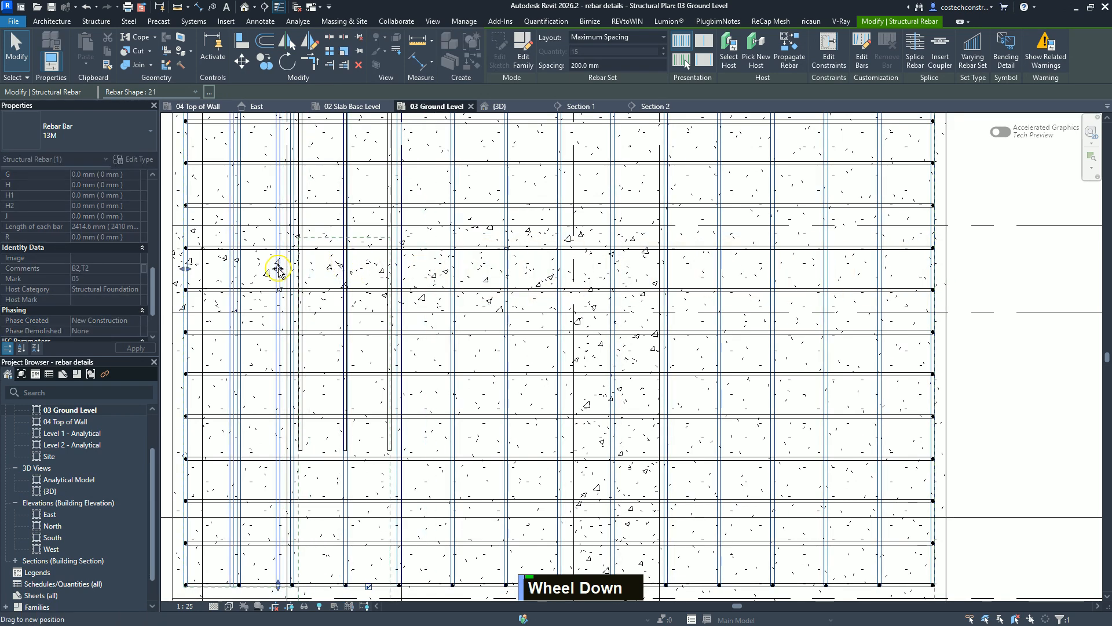
{"action": "left_click", "coordinate": [278, 268]}
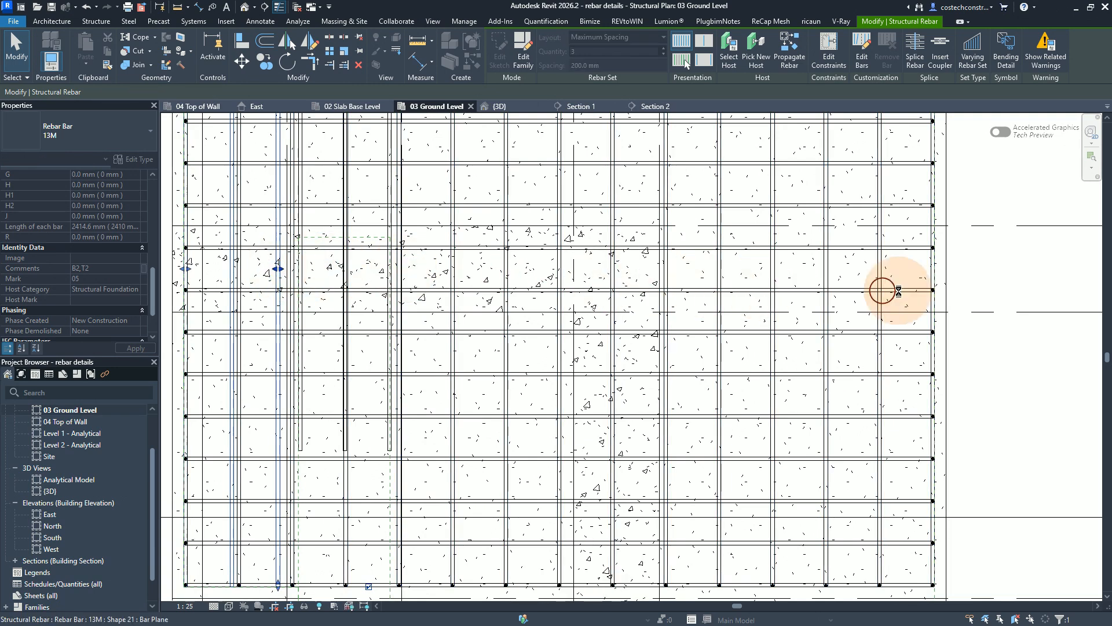
Shorten the other, overlapping mark 05 set to the same three-bar width along the slab's left edge and deselect it
{"action": "left_click", "coordinate": [992, 269]}
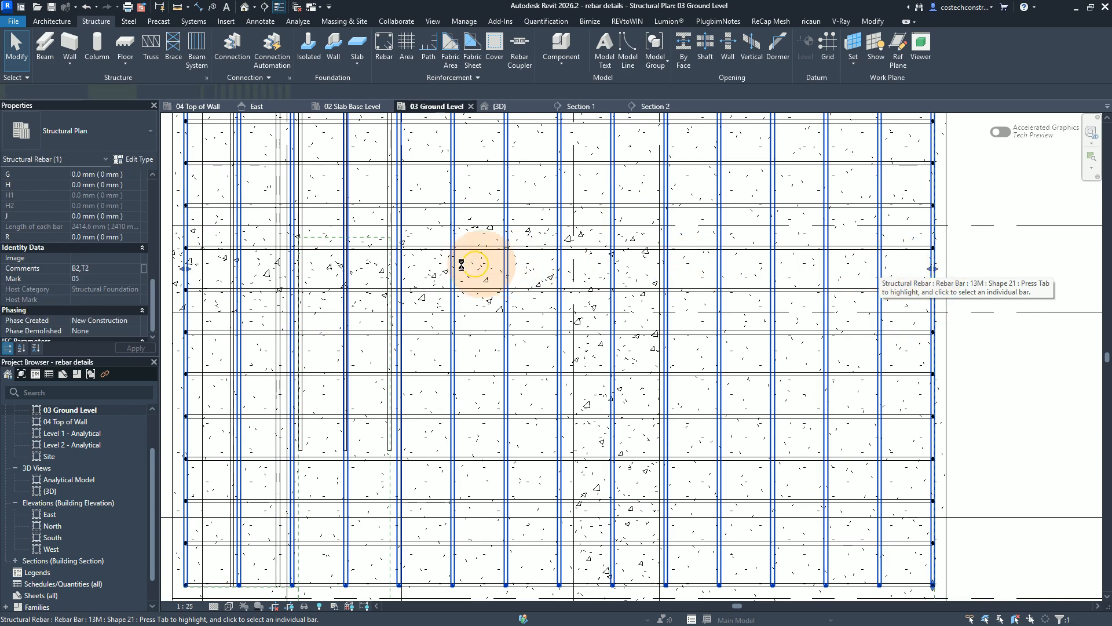
{"action": "left_click", "coordinate": [278, 264]}
{"action": "left_click_drag", "start_coordinate": [278, 265], "coordinate": [278, 264]}
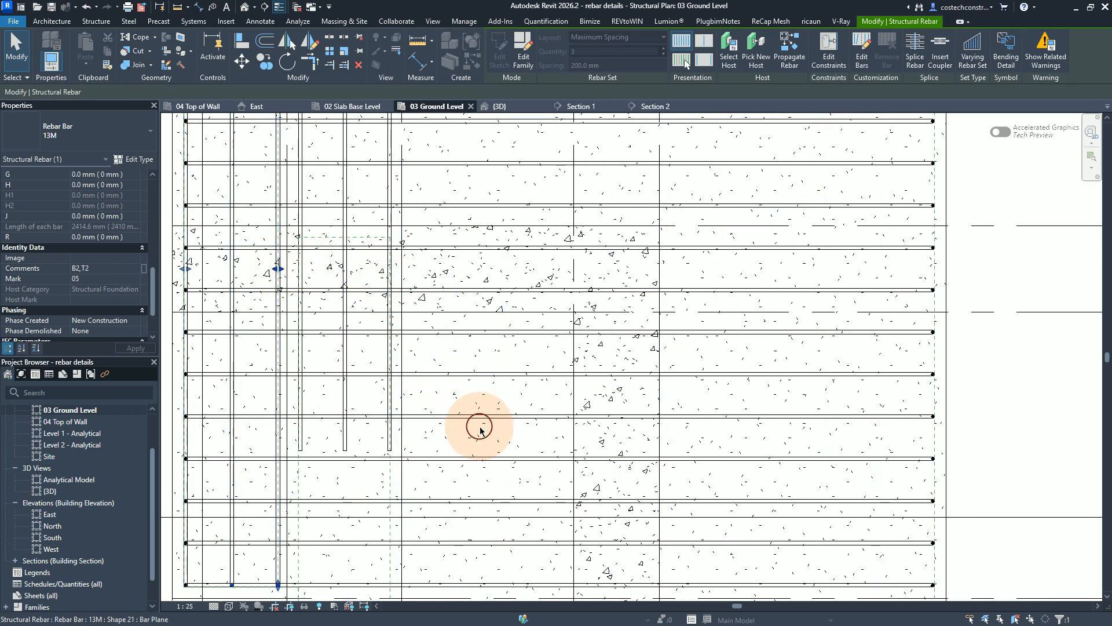
{"action": "scroll", "coordinate": [480, 426], "scroll_direction": "down", "scroll_amount": 2}
{"action": "scroll", "coordinate": [534, 424], "scroll_direction": "down", "scroll_amount": 3}
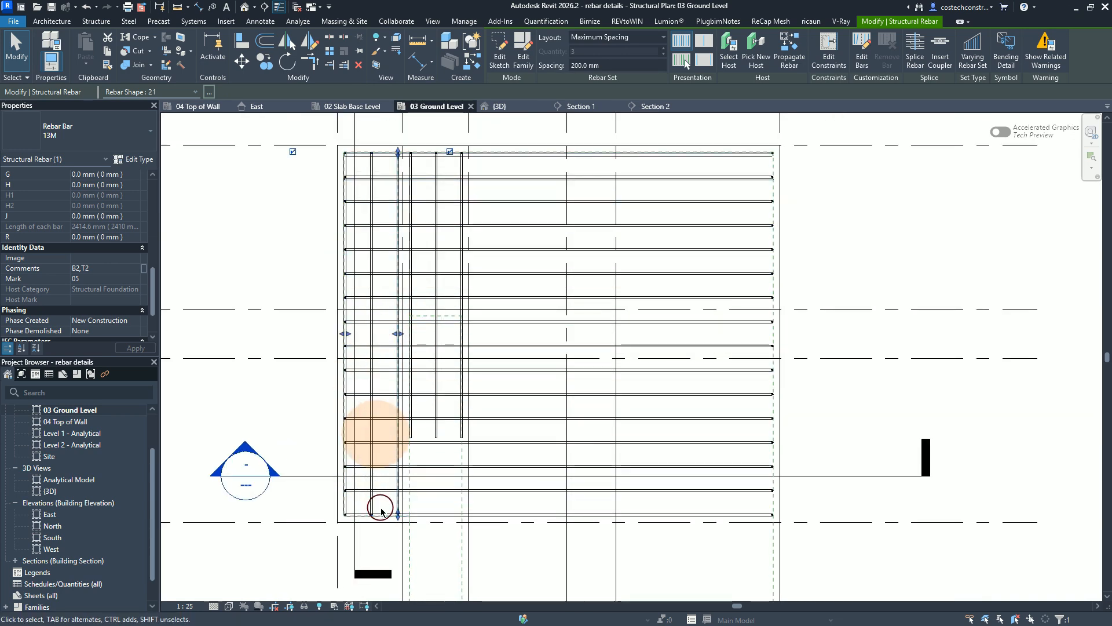
{"action": "scroll", "coordinate": [422, 305], "scroll_direction": "up", "scroll_amount": 3}
{"action": "scroll", "coordinate": [414, 194], "scroll_direction": "down", "scroll_amount": 3}
{"action": "scroll", "coordinate": [410, 222], "scroll_direction": "down", "scroll_amount": 5}
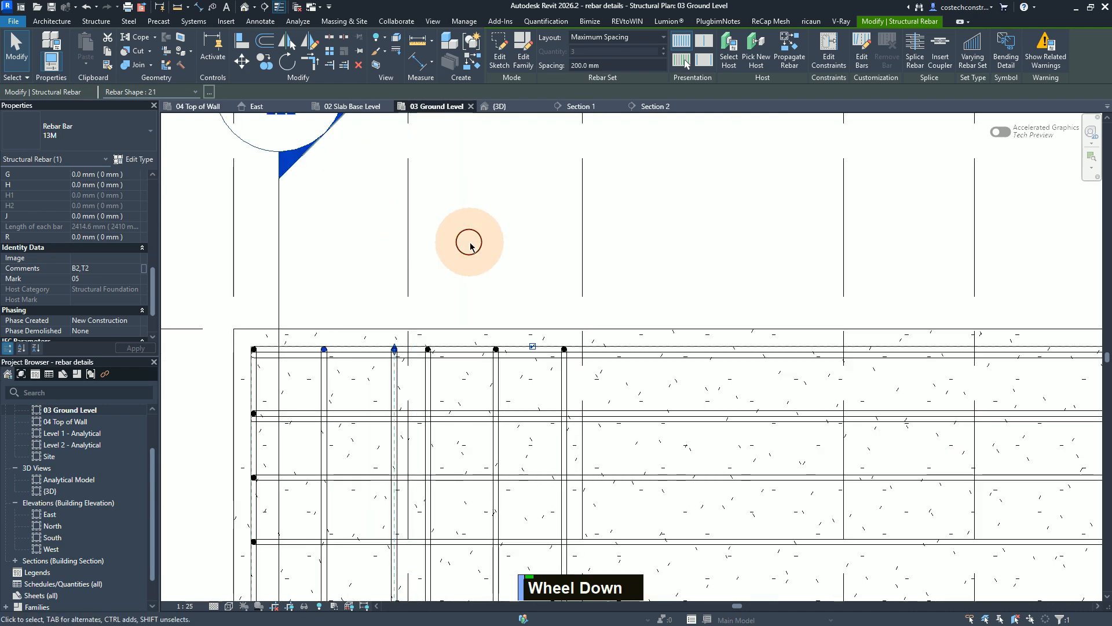
{"action": "key", "text": "Escape"}
{"action": "key", "text": "Escape"}
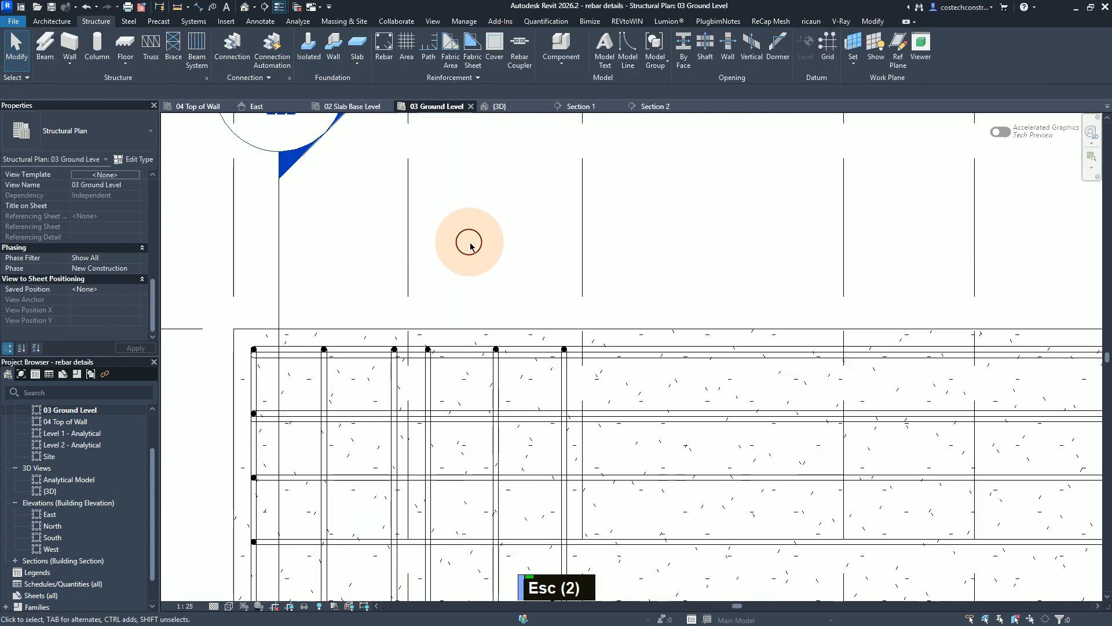
Draw a 40 mm horizontal detail line leftward from grid B above the slab, continued by a vertical line about 2680 mm long down past it
{"action": "key", "text": "d"}
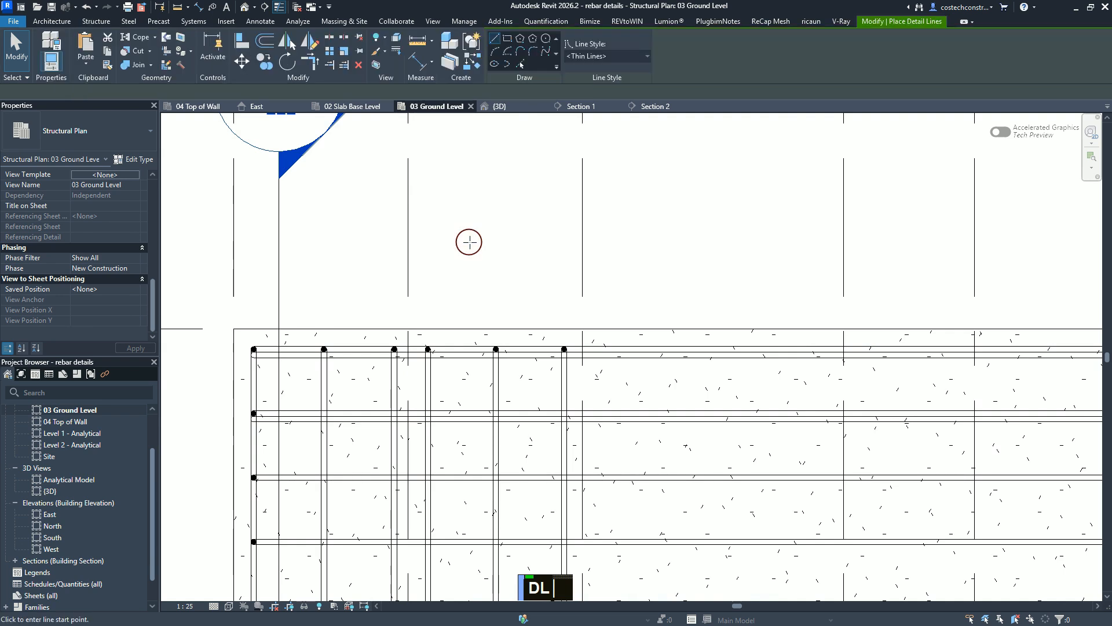
{"action": "left_click", "coordinate": [409, 243]}
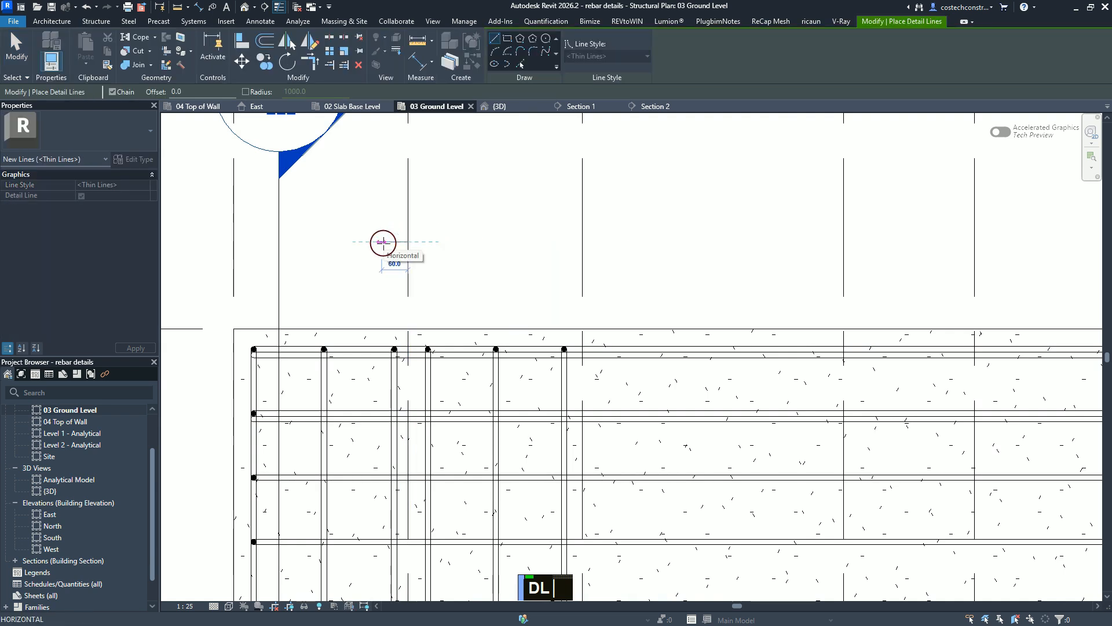
{"action": "type", "text": "40"}
{"action": "key", "text": "Return"}
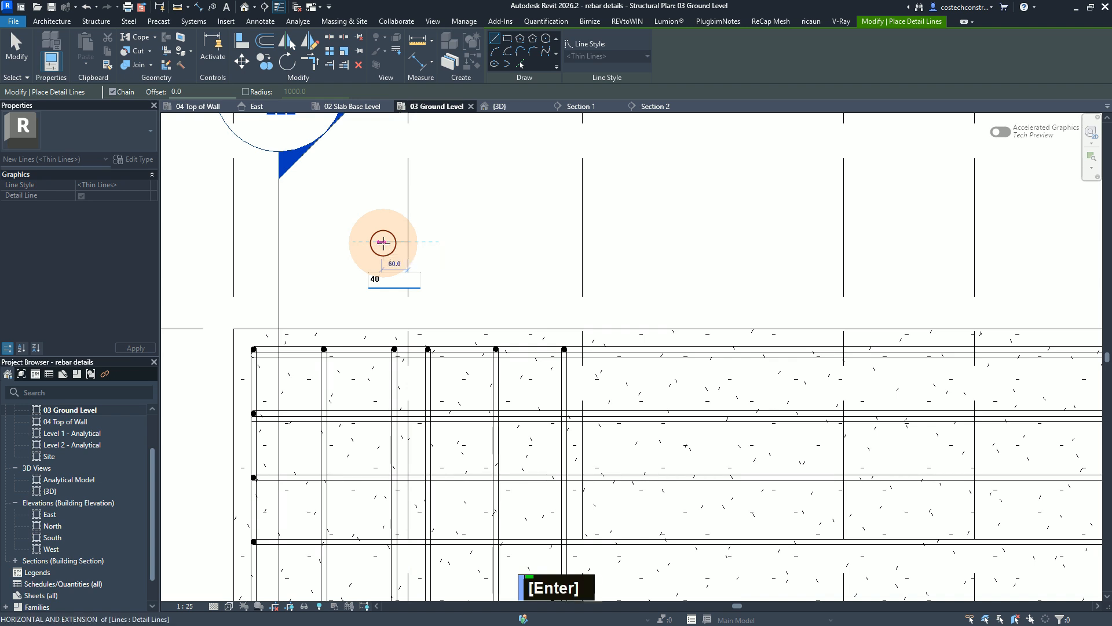
{"action": "scroll", "coordinate": [377, 196], "scroll_direction": "down", "scroll_amount": 5}
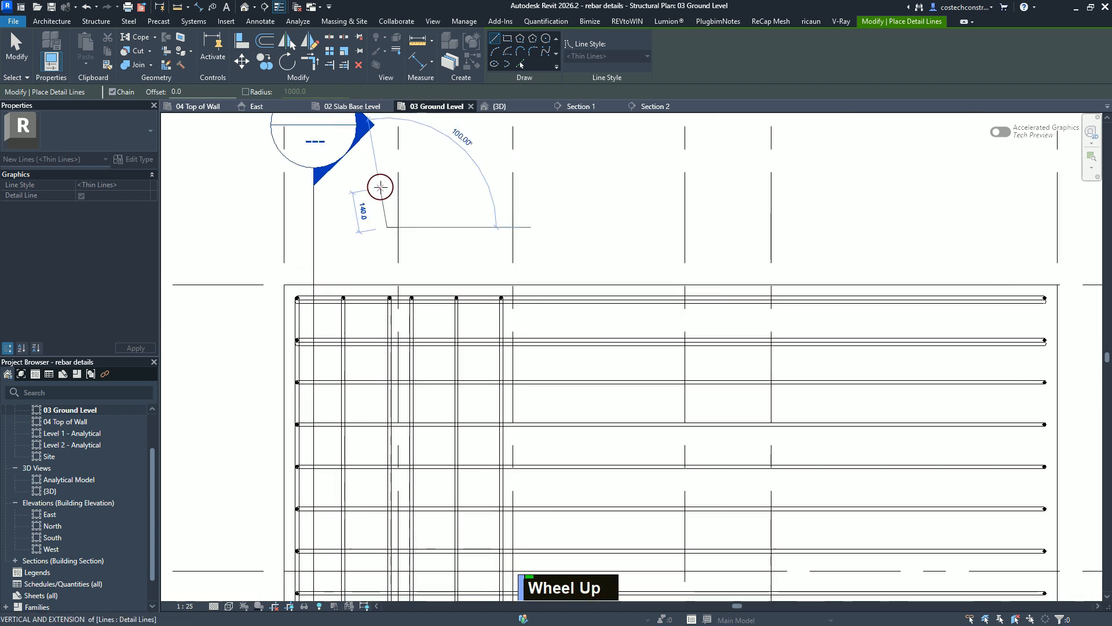
{"action": "scroll", "coordinate": [383, 197], "scroll_direction": "up", "scroll_amount": 1}
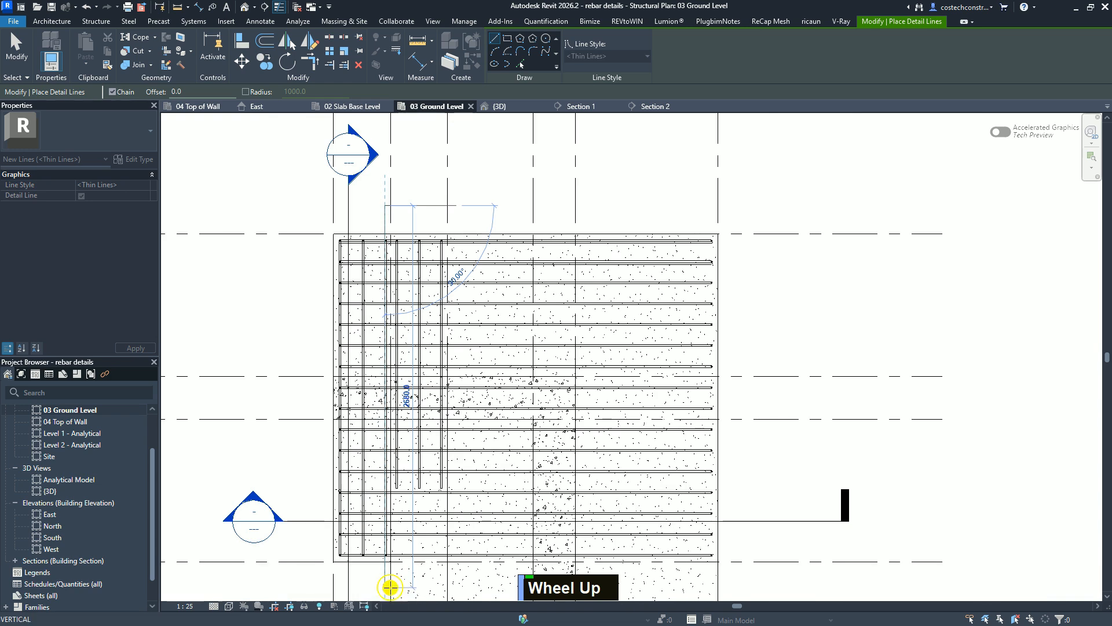
{"action": "left_click", "coordinate": [390, 587]}
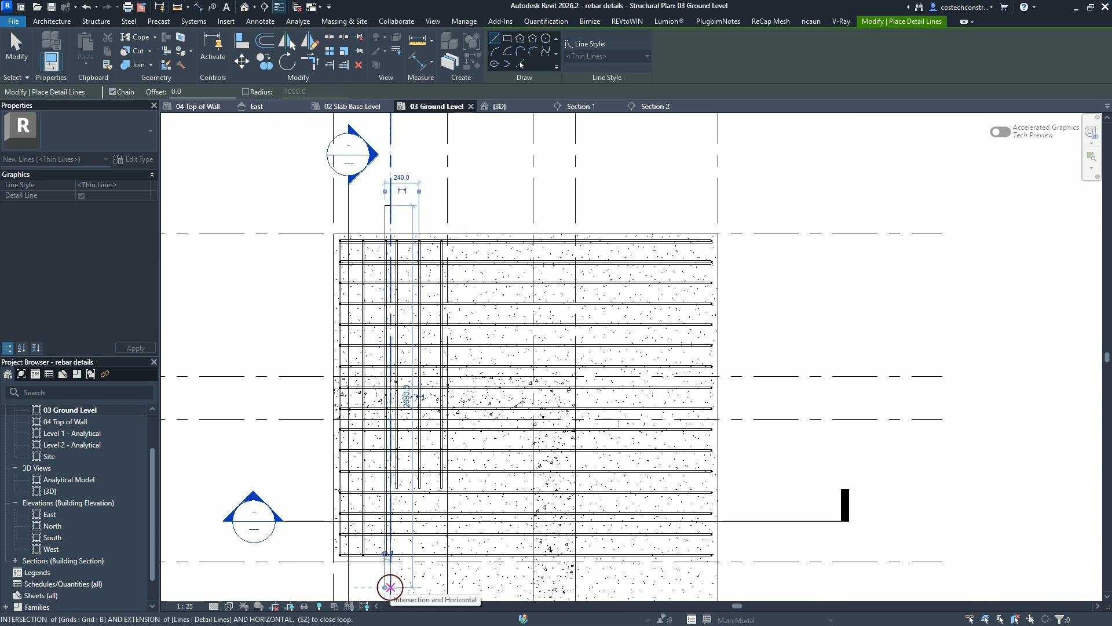
{"action": "key", "text": "Escape"}
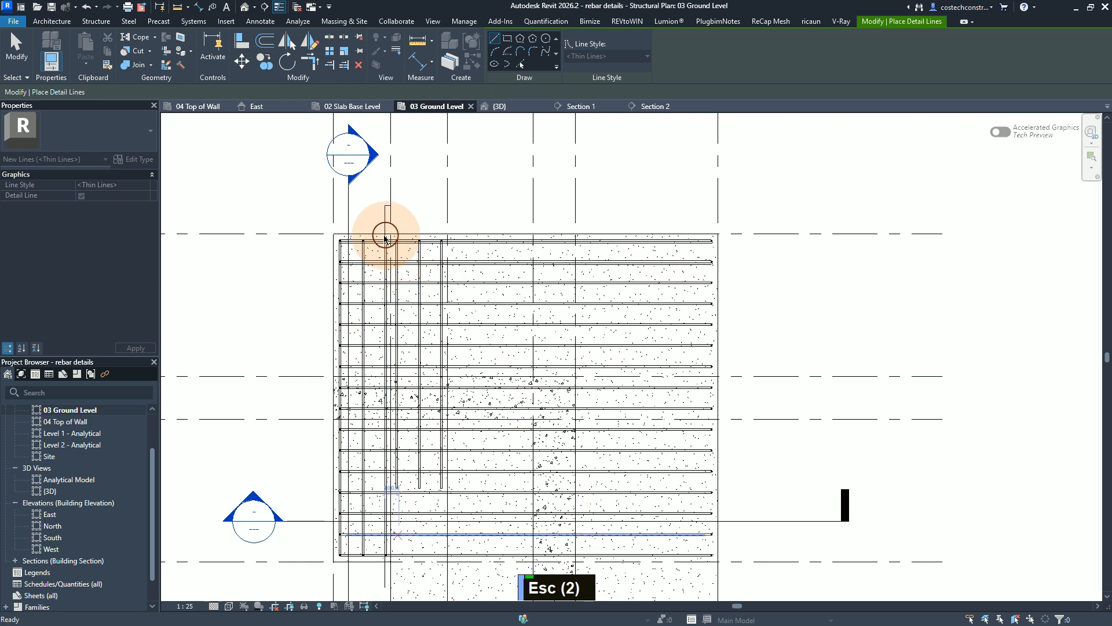
{"action": "scroll", "coordinate": [377, 347], "scroll_direction": "up", "scroll_amount": 1}
{"action": "key", "text": "Escape"}
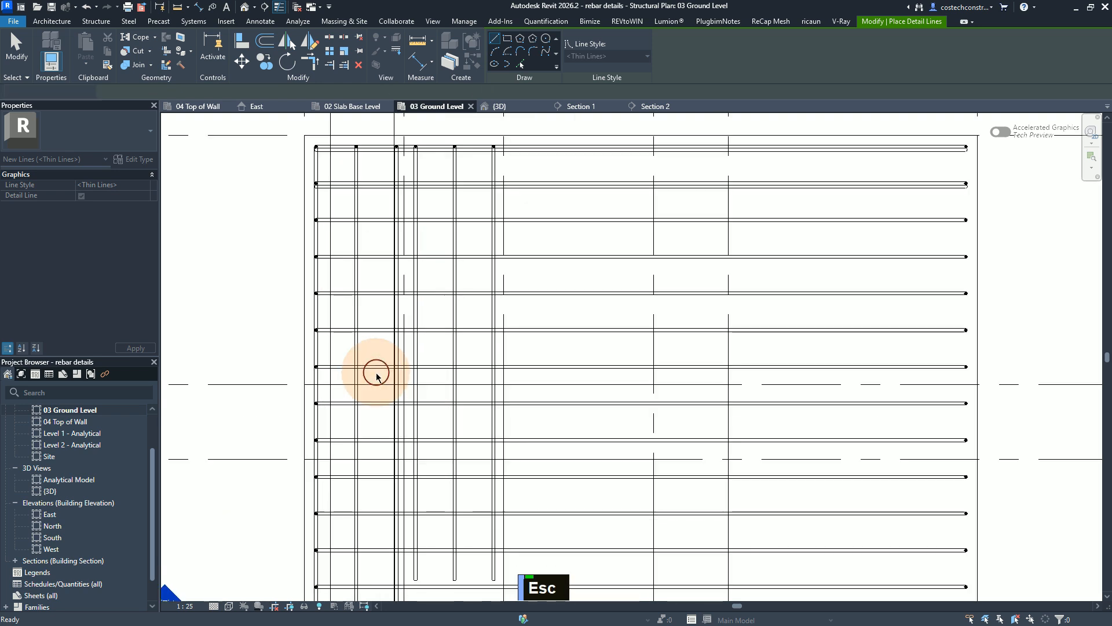
Pull the end bar of one three-bar mark 05 set back to the vertical detail line
{"action": "scroll", "coordinate": [383, 366], "scroll_direction": "up", "scroll_amount": 1}
{"action": "scroll", "coordinate": [377, 357], "scroll_direction": "down", "scroll_amount": 1}
{"action": "scroll", "coordinate": [377, 356], "scroll_direction": "up", "scroll_amount": 1}
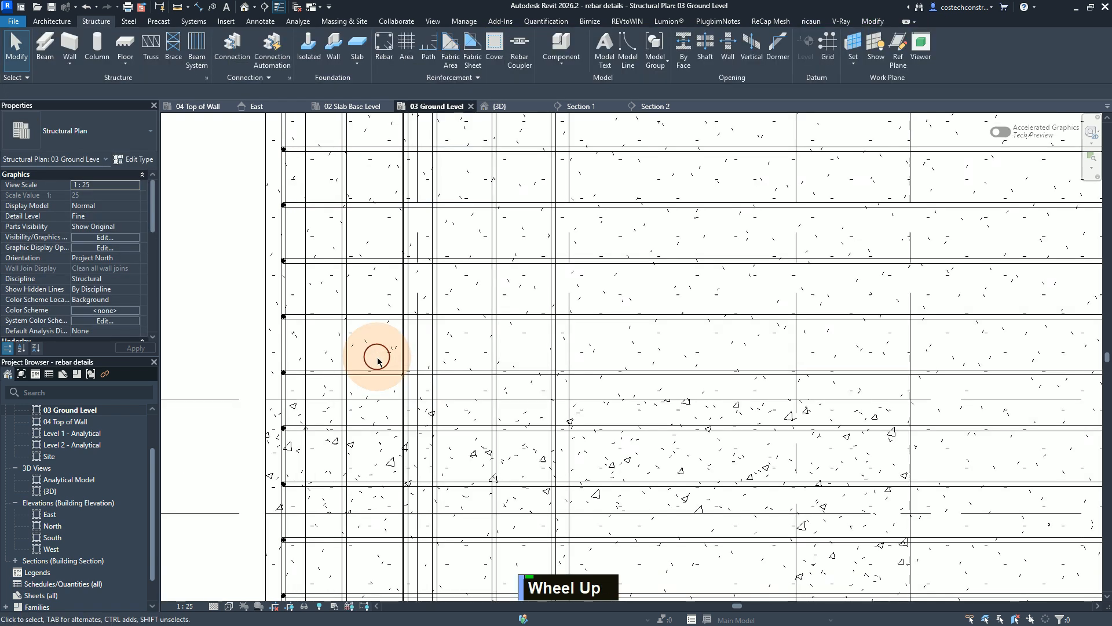
{"action": "scroll", "coordinate": [414, 348], "scroll_direction": "up", "scroll_amount": 1}
{"action": "left_click", "coordinate": [444, 340]}
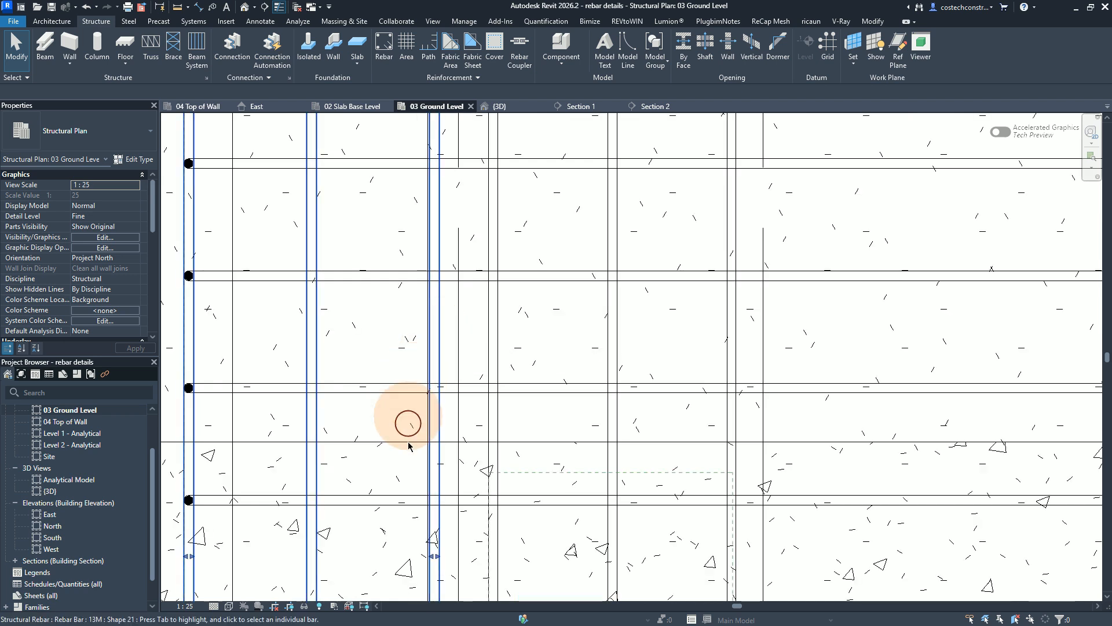
{"action": "scroll", "coordinate": [389, 583], "scroll_direction": "up", "scroll_amount": 1}
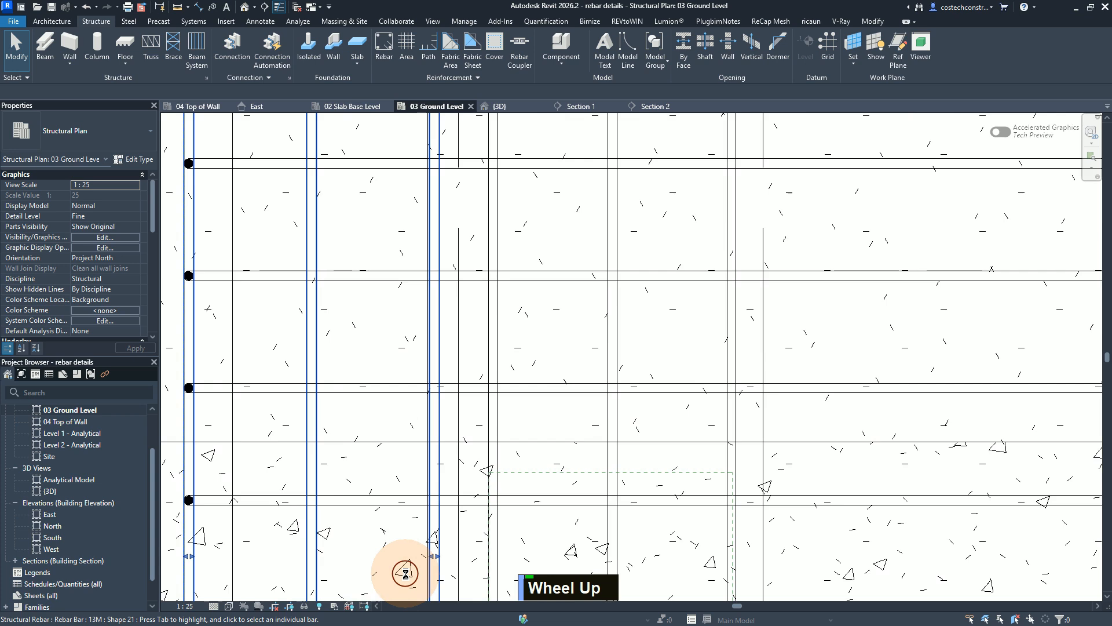
{"action": "left_click", "coordinate": [405, 573]}
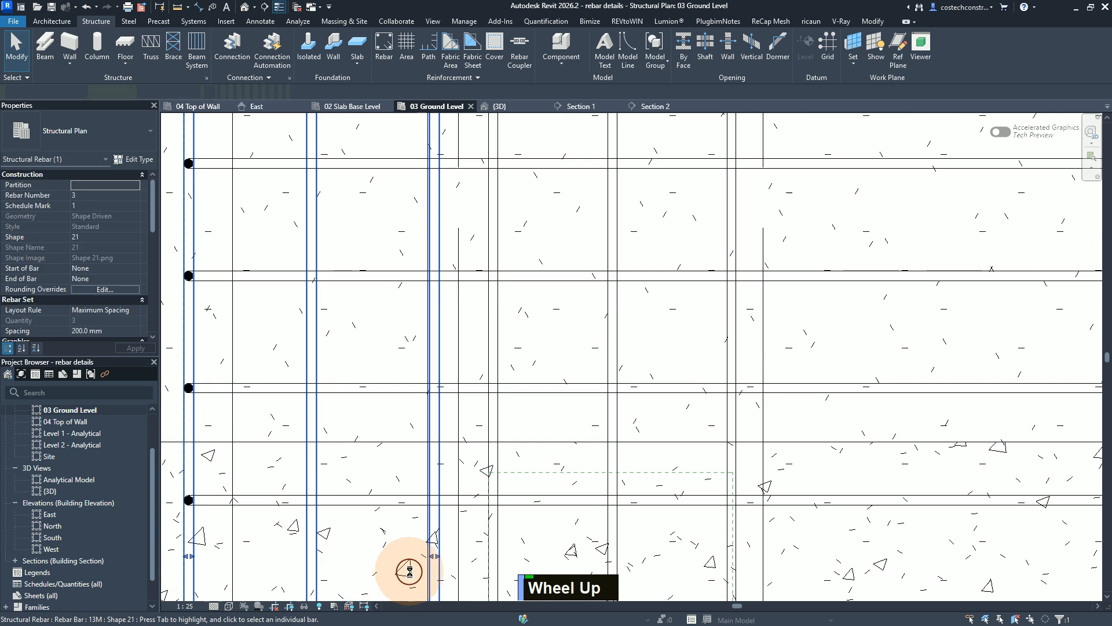
{"action": "scroll", "coordinate": [433, 555], "scroll_direction": "up", "scroll_amount": 3}
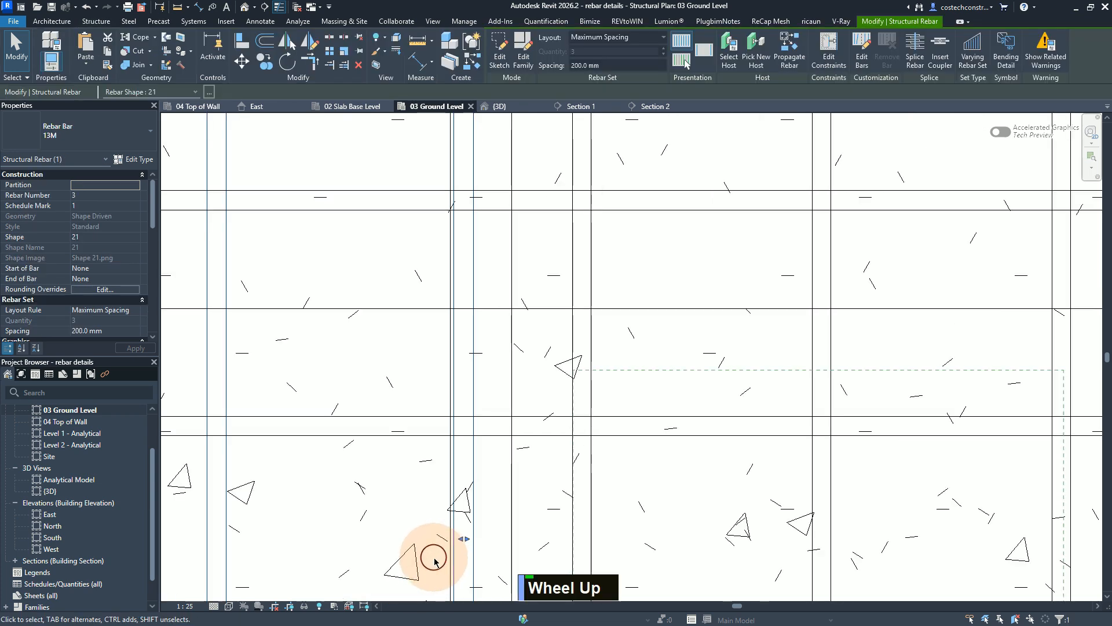
{"action": "scroll", "coordinate": [436, 559], "scroll_direction": "down", "scroll_amount": 1}
{"action": "scroll", "coordinate": [431, 562], "scroll_direction": "up", "scroll_amount": 1}
{"action": "scroll", "coordinate": [429, 565], "scroll_direction": "down", "scroll_amount": 1}
{"action": "scroll", "coordinate": [429, 571], "scroll_direction": "up", "scroll_amount": 1}
{"action": "scroll", "coordinate": [428, 567], "scroll_direction": "down", "scroll_amount": 1}
{"action": "scroll", "coordinate": [427, 566], "scroll_direction": "up", "scroll_amount": 3}
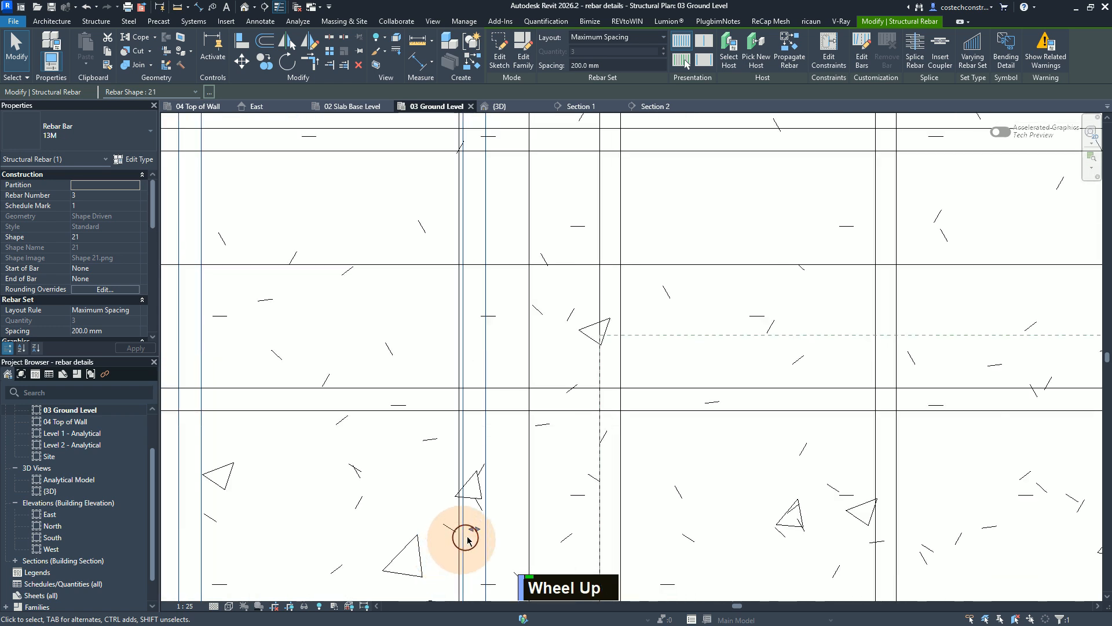
{"action": "left_click_drag", "start_coordinate": [473, 529], "coordinate": [448, 529]}
{"action": "left_click", "coordinate": [448, 528]}
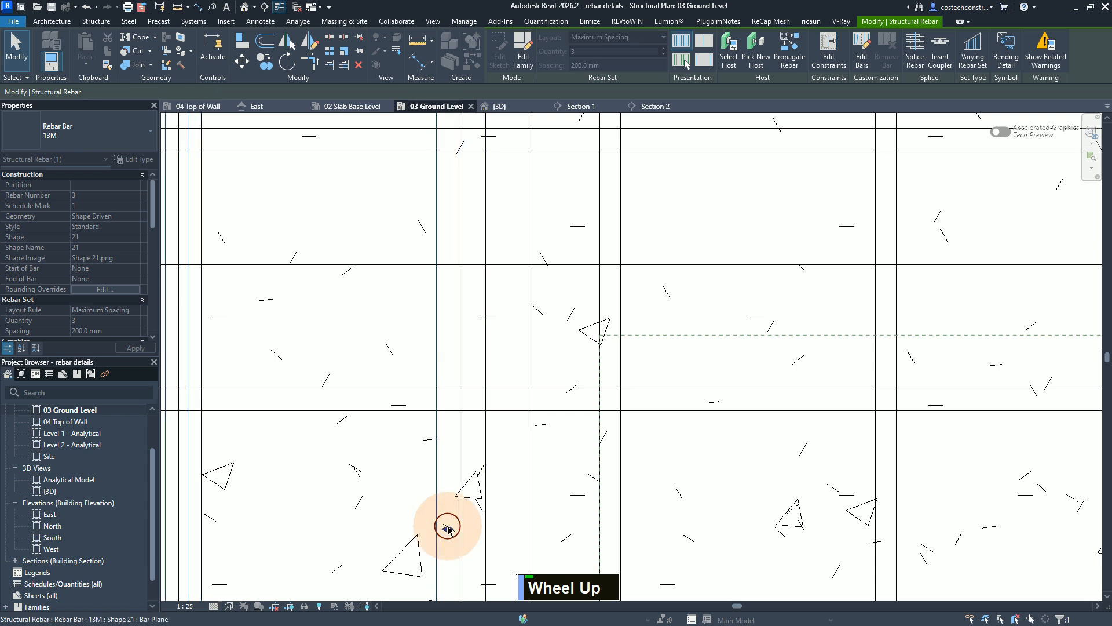
Pull the end bar of the other three-bar mark 05 set back to the vertical detail line
{"action": "left_click", "coordinate": [486, 484]}
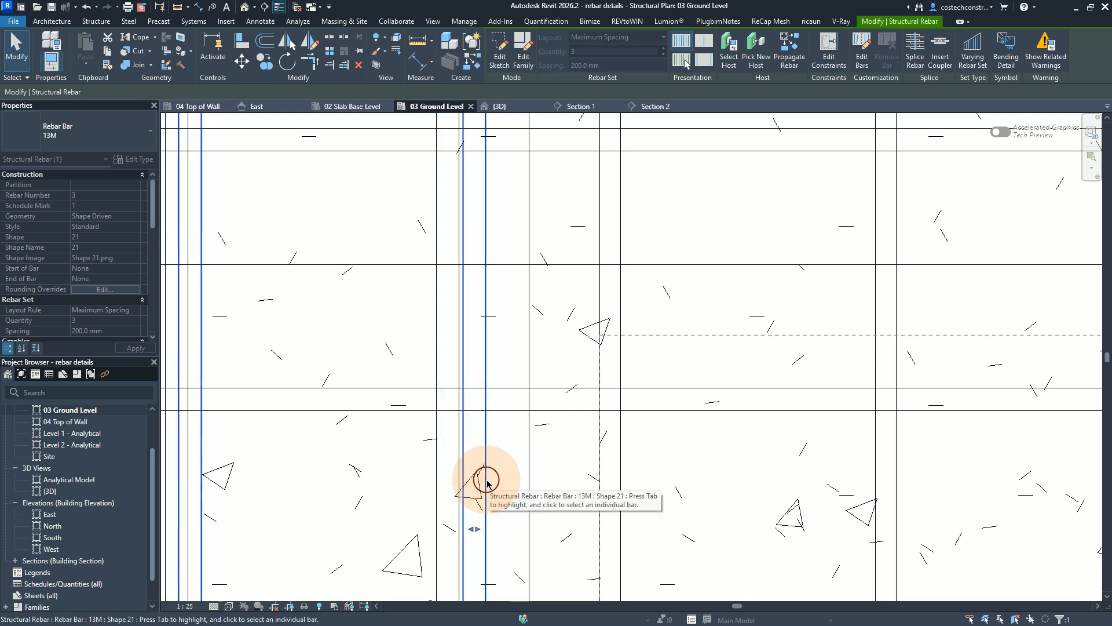
{"action": "left_click", "coordinate": [471, 529]}
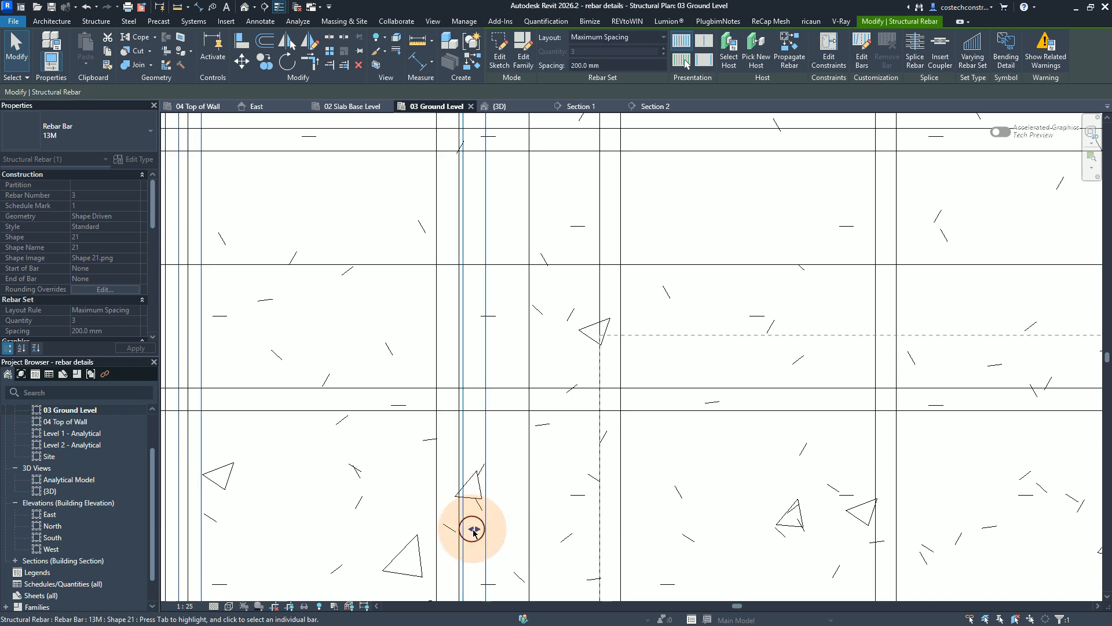
{"action": "left_click_drag", "start_coordinate": [462, 529], "coordinate": [449, 528]}
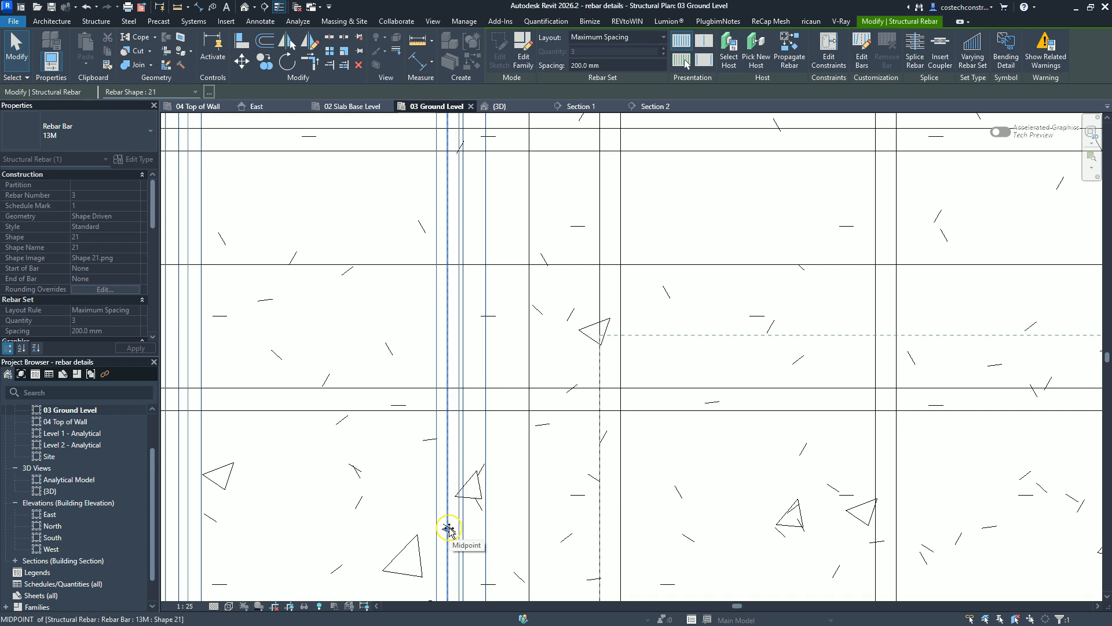
{"action": "left_click_drag", "start_coordinate": [449, 528], "coordinate": [448, 528]}
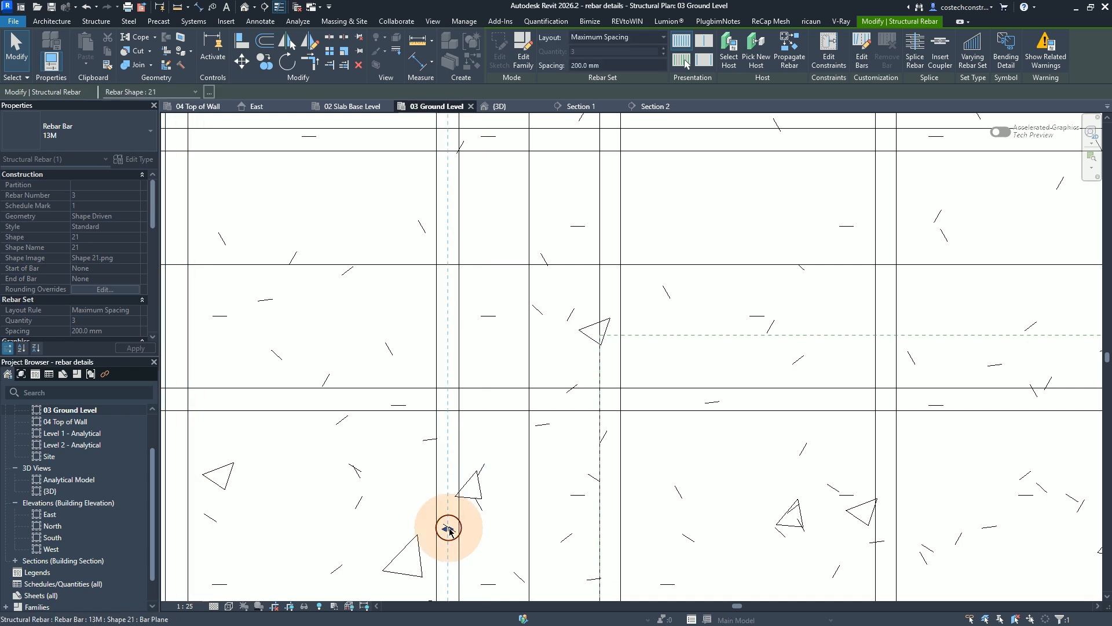
{"action": "scroll", "coordinate": [463, 521], "scroll_direction": "down", "scroll_amount": 3}
{"action": "scroll", "coordinate": [519, 451], "scroll_direction": "down", "scroll_amount": 4}
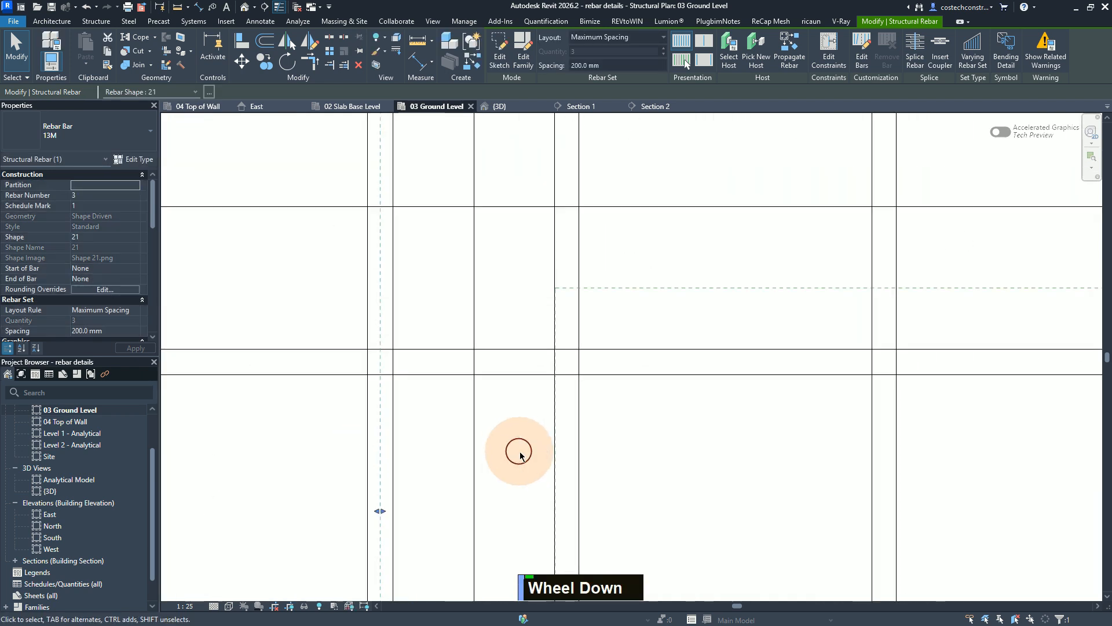
{"action": "scroll", "coordinate": [520, 456], "scroll_direction": "down", "scroll_amount": 5}
{"action": "scroll", "coordinate": [519, 452], "scroll_direction": "up", "scroll_amount": 3}
{"action": "scroll", "coordinate": [516, 450], "scroll_direction": "down", "scroll_amount": 4}
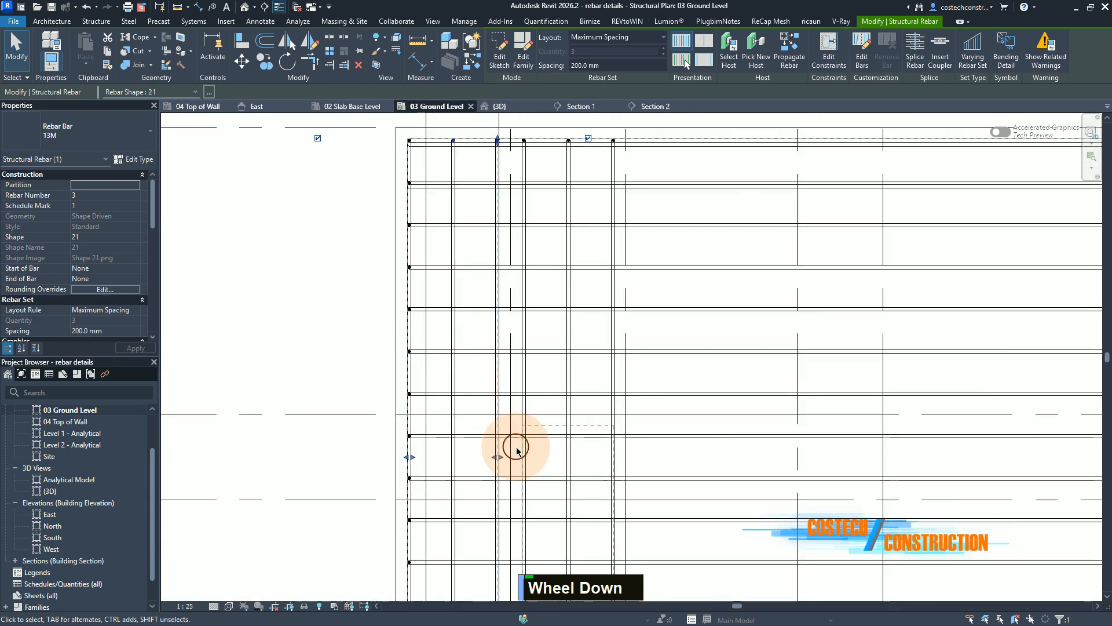
{"action": "scroll", "coordinate": [359, 427], "scroll_direction": "up", "scroll_amount": 1}
{"action": "scroll", "coordinate": [356, 426], "scroll_direction": "down", "scroll_amount": 1}
{"action": "scroll", "coordinate": [356, 427], "scroll_direction": "down", "scroll_amount": 3}
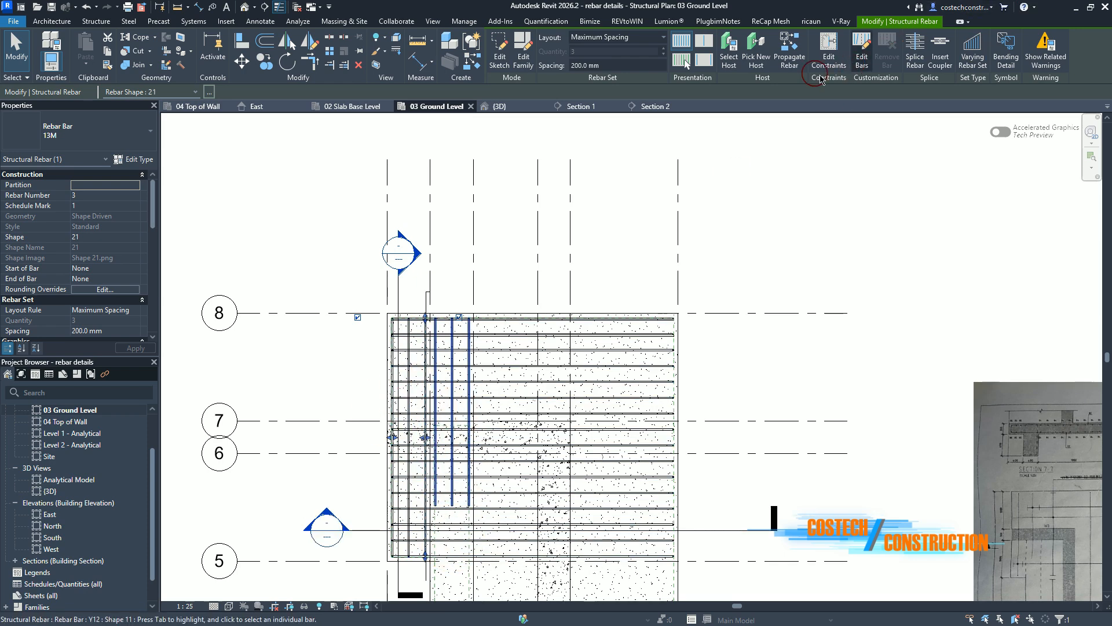
Flip the orientation of the upper three-bar mark 05 set in the Section 2 view
{"action": "left_click", "coordinate": [503, 121]}
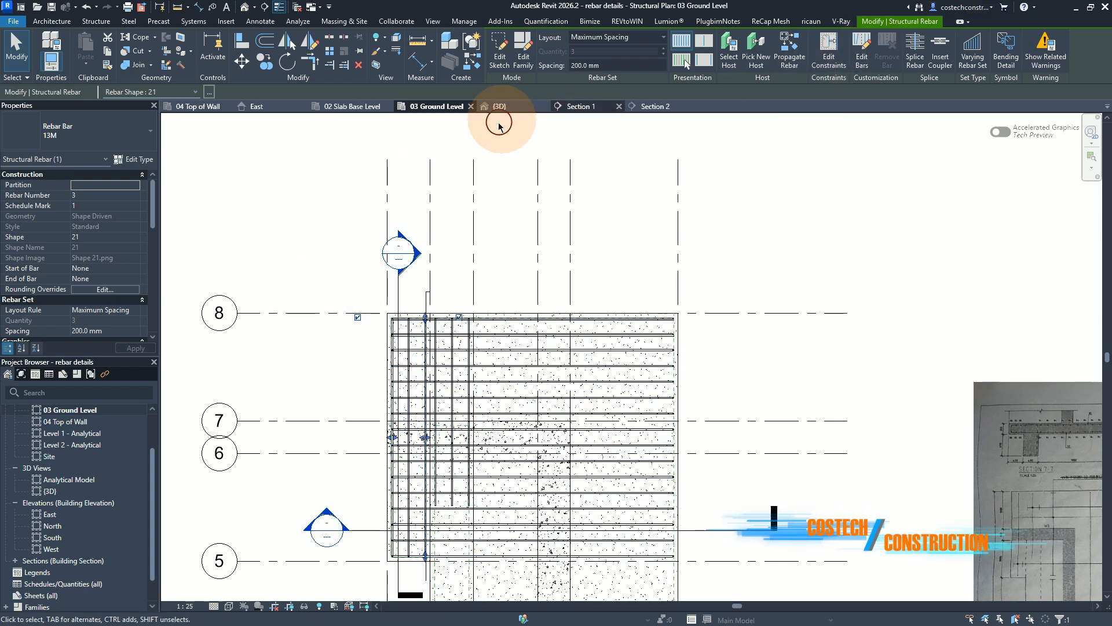
{"action": "left_click", "coordinate": [670, 109]}
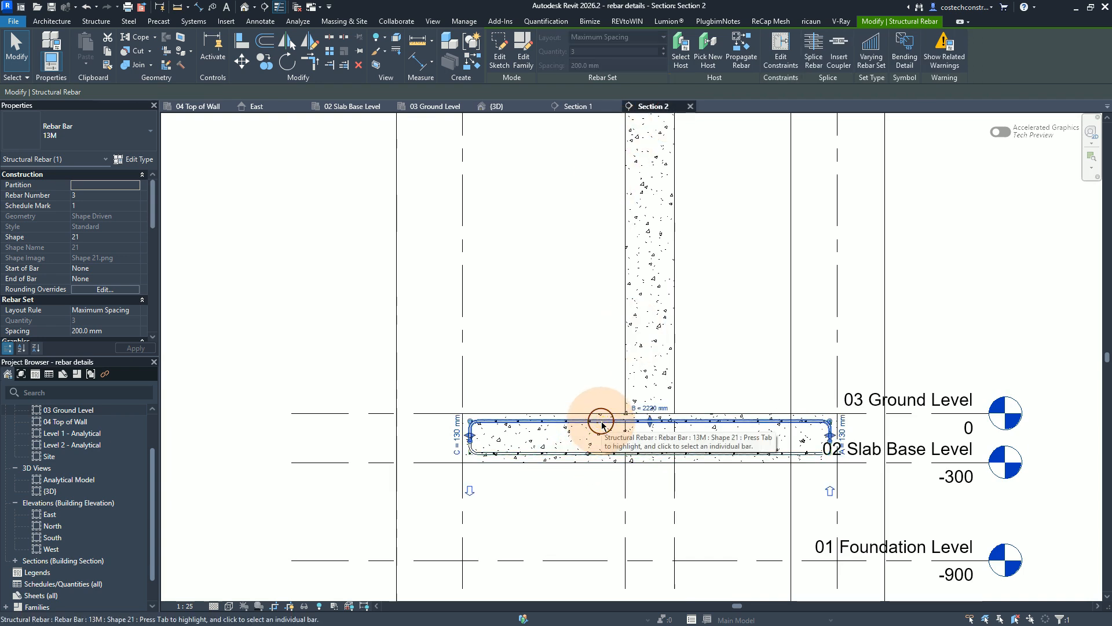
{"action": "left_click", "coordinate": [469, 492]}
{"action": "left_click", "coordinate": [463, 439]}
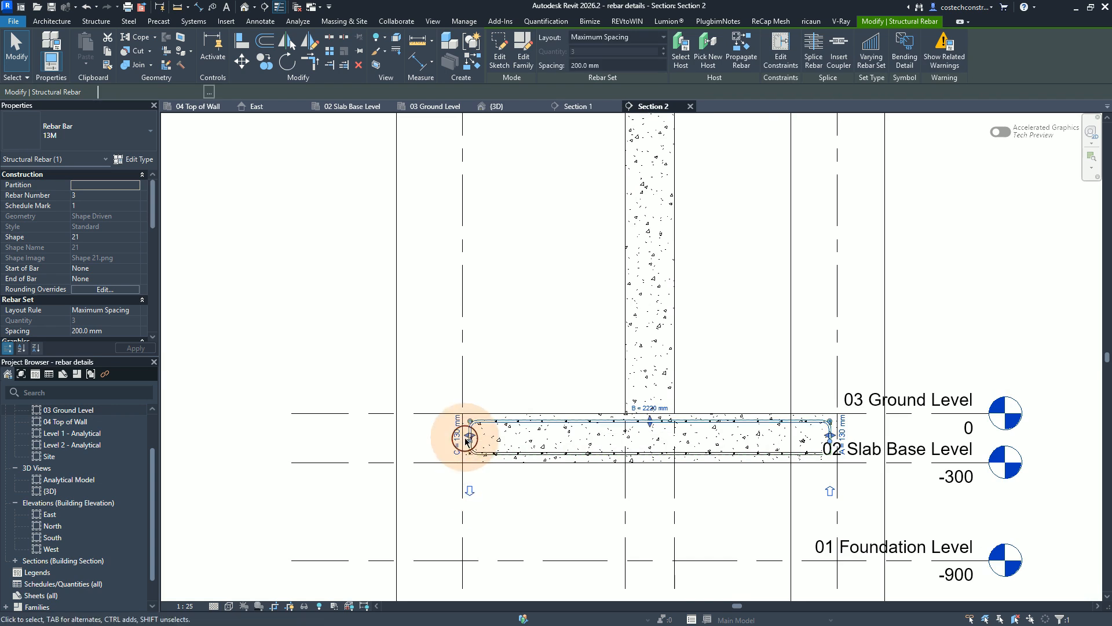
{"action": "left_click", "coordinate": [470, 491]}
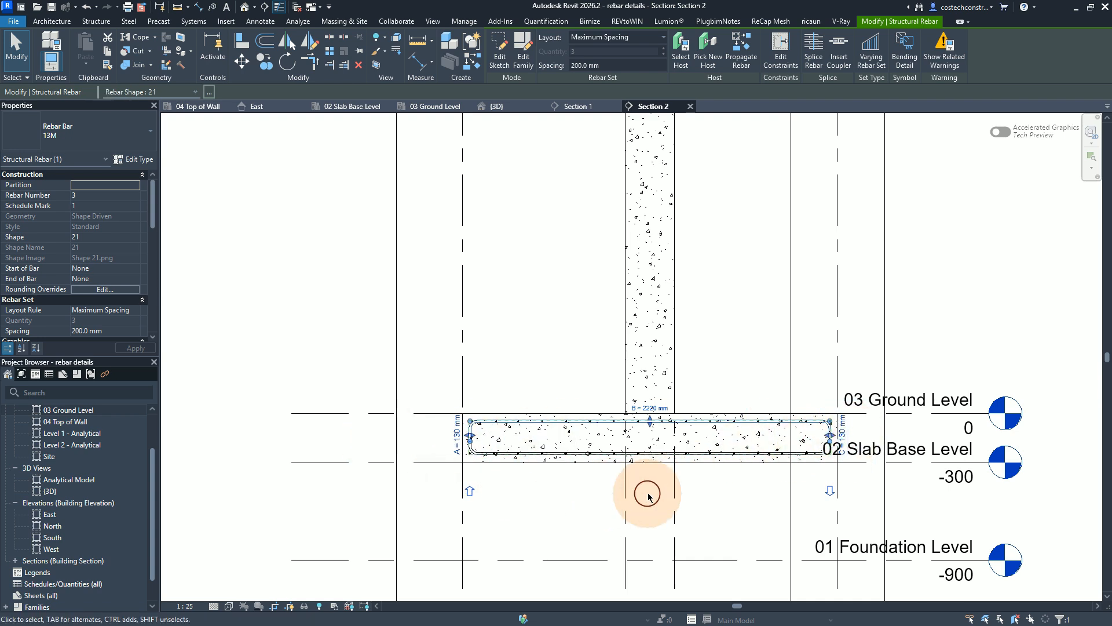
Edit the rebar constraints of the upper and lower three-bar sets together, setting their offset from the slab cover to -12 mm
{"action": "scroll", "coordinate": [646, 489], "scroll_direction": "up", "scroll_amount": 3}
{"action": "scroll", "coordinate": [581, 488], "scroll_direction": "down", "scroll_amount": 1}
{"action": "scroll", "coordinate": [581, 487], "scroll_direction": "up", "scroll_amount": 2}
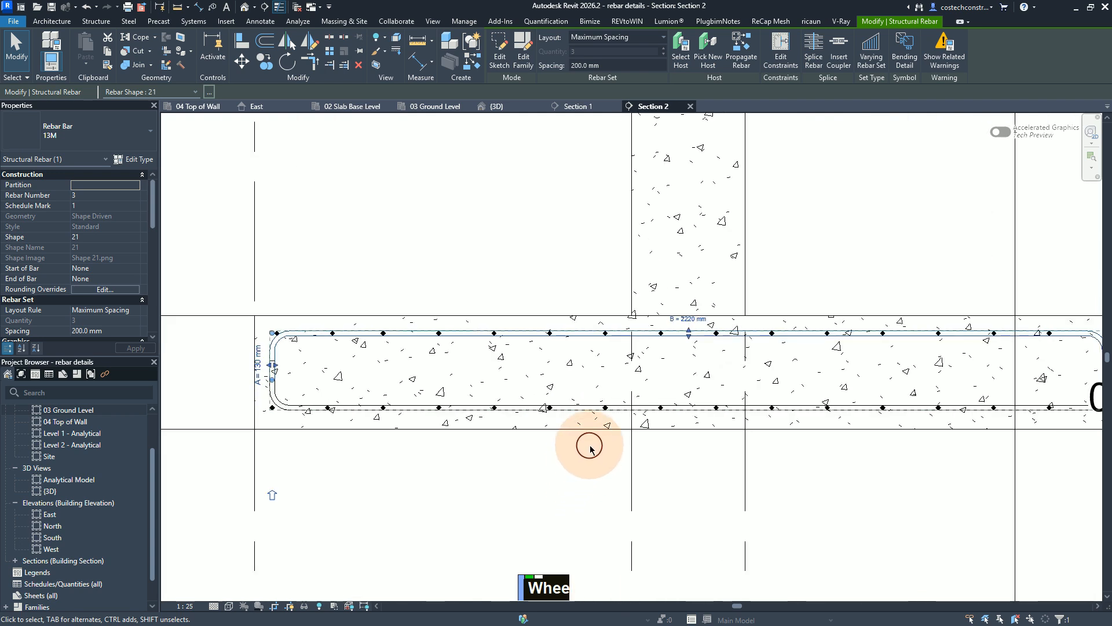
{"action": "left_click", "coordinate": [583, 410], "text": "ctrl"}
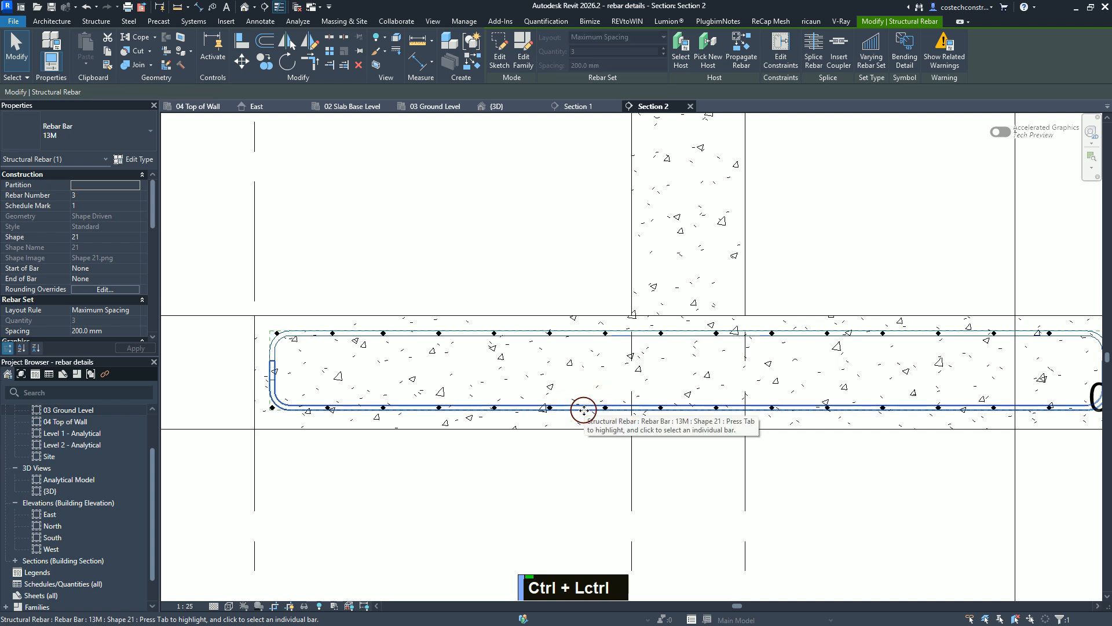
{"action": "left_click", "coordinate": [787, 43]}
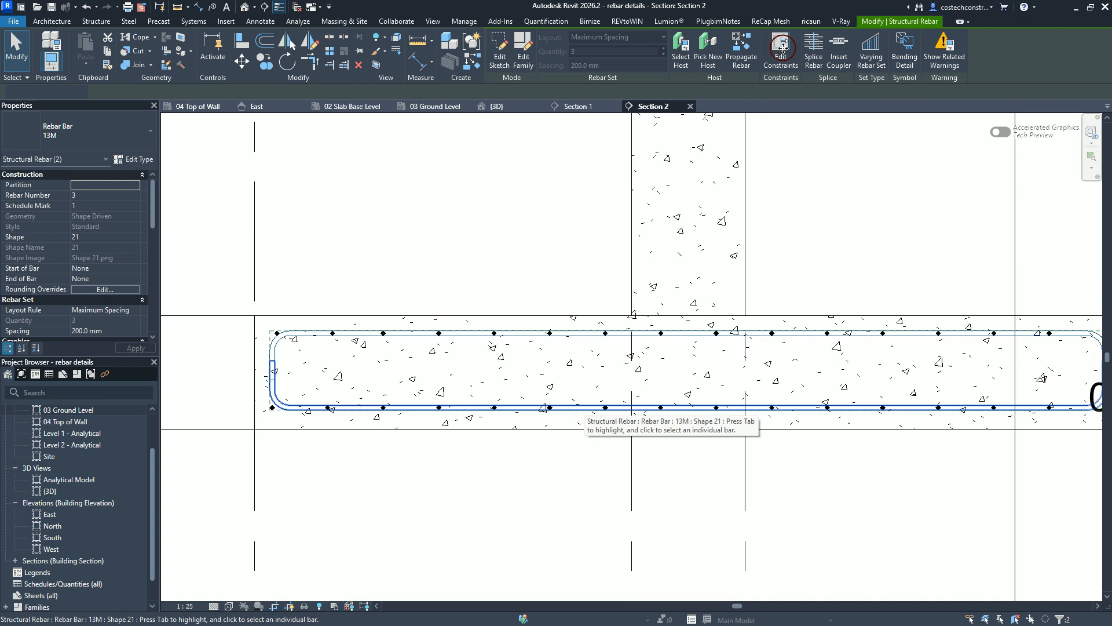
{"action": "left_click", "coordinate": [782, 51]}
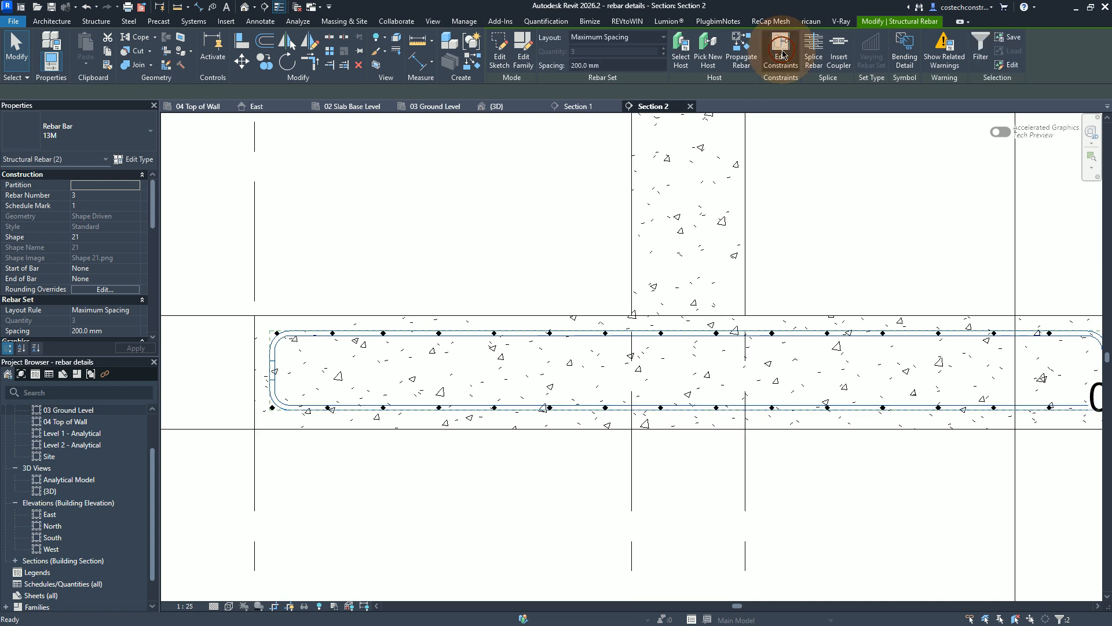
{"action": "left_click", "coordinate": [688, 408]}
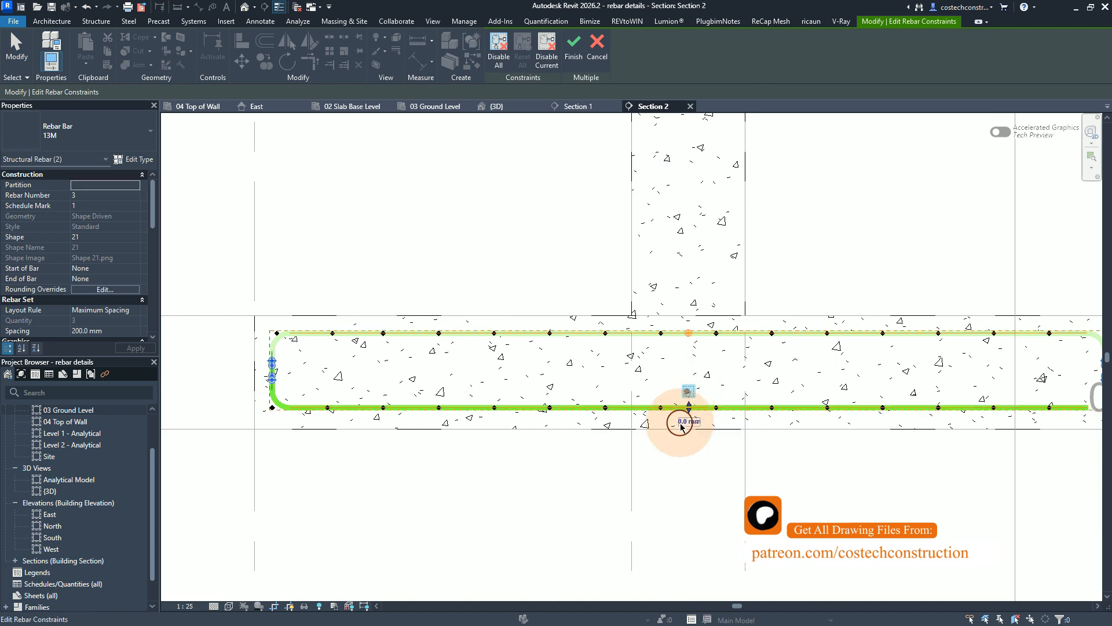
{"action": "left_click", "coordinate": [683, 423]}
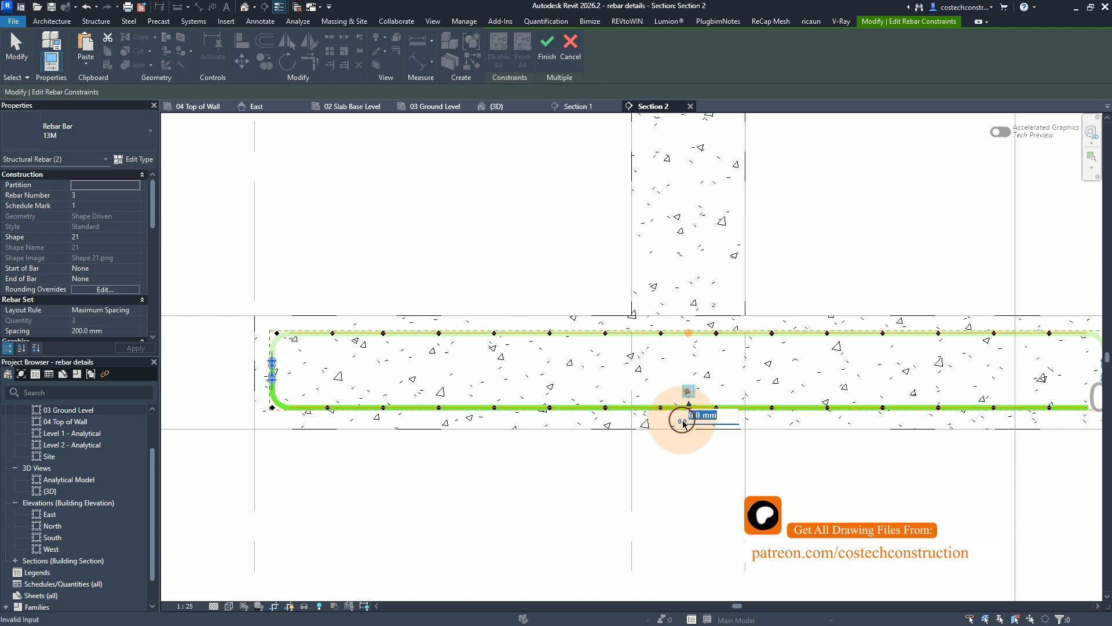
{"action": "type", "text": "-12"}
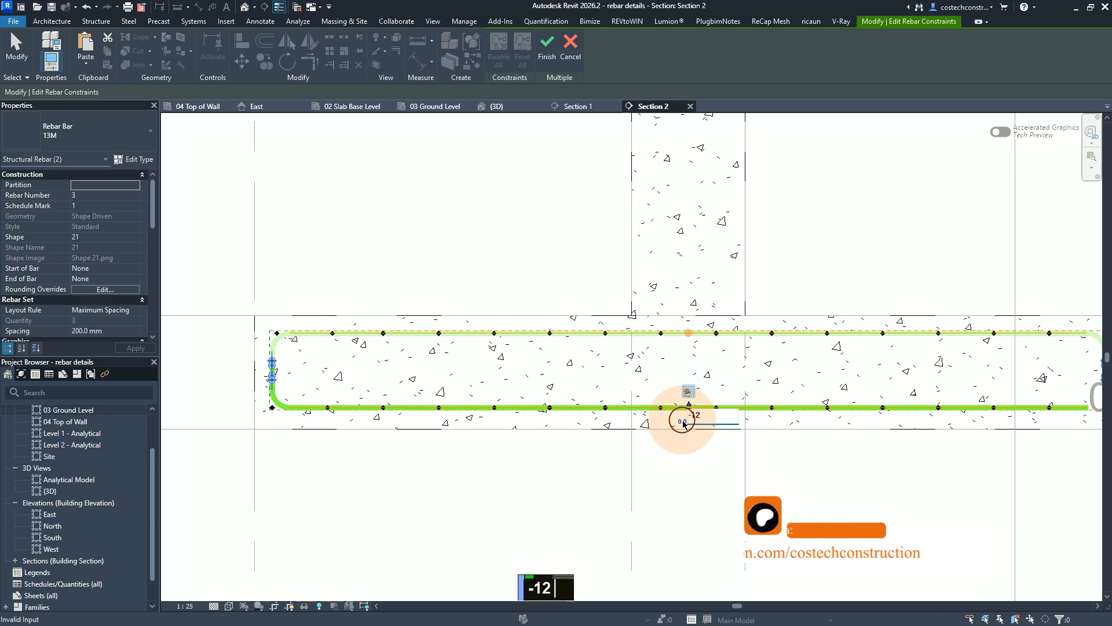
{"action": "key", "text": "Return"}
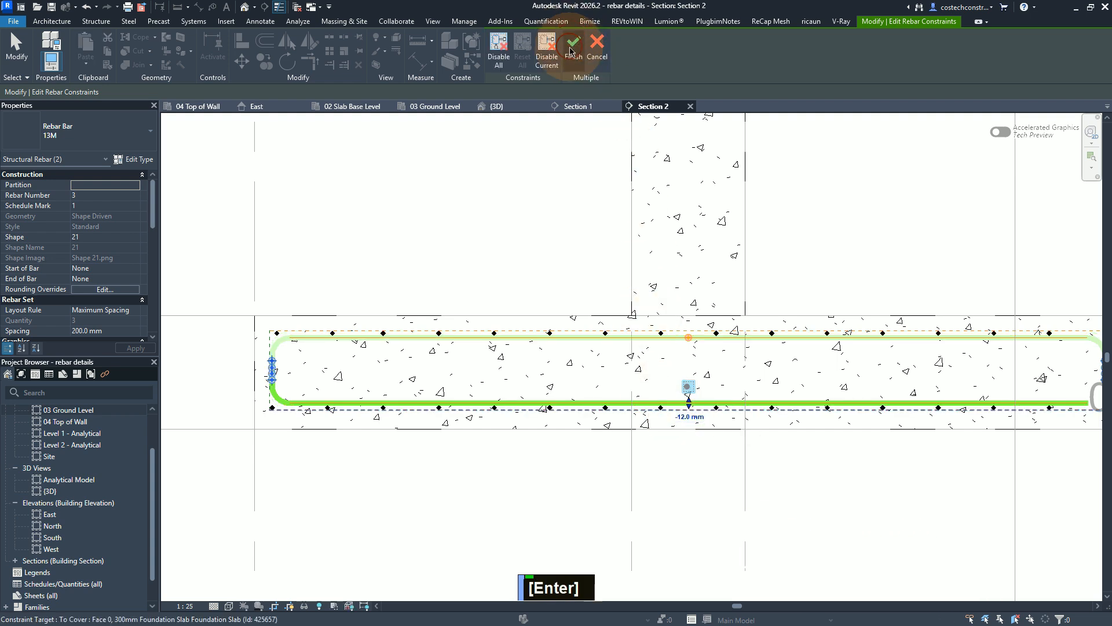
{"action": "left_click", "coordinate": [570, 51]}
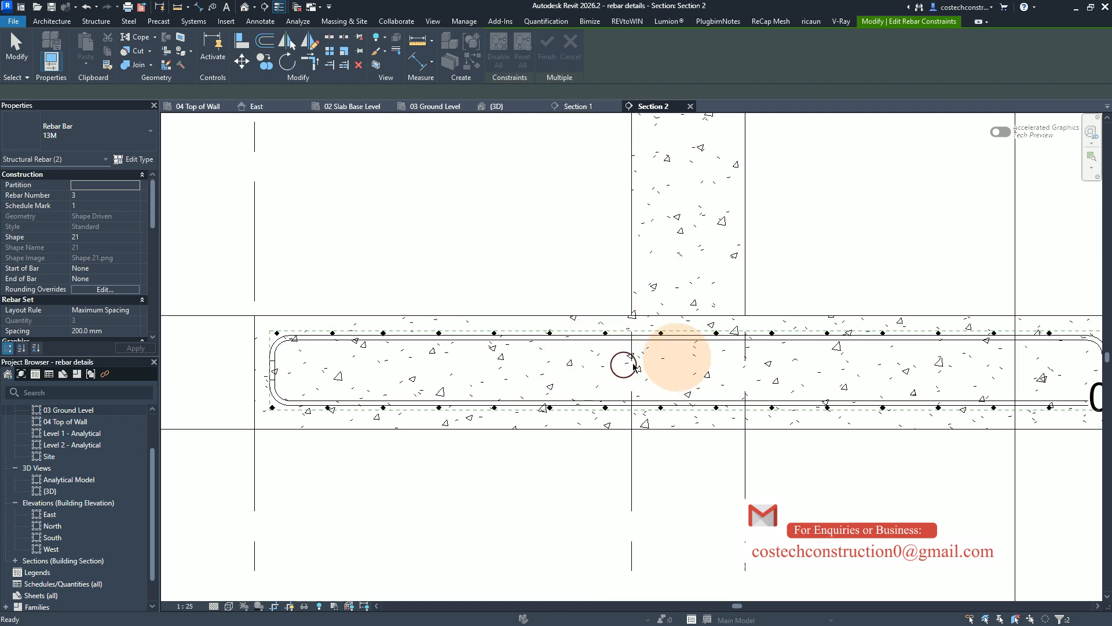
{"action": "scroll", "coordinate": [604, 409], "scroll_direction": "down", "scroll_amount": 1}
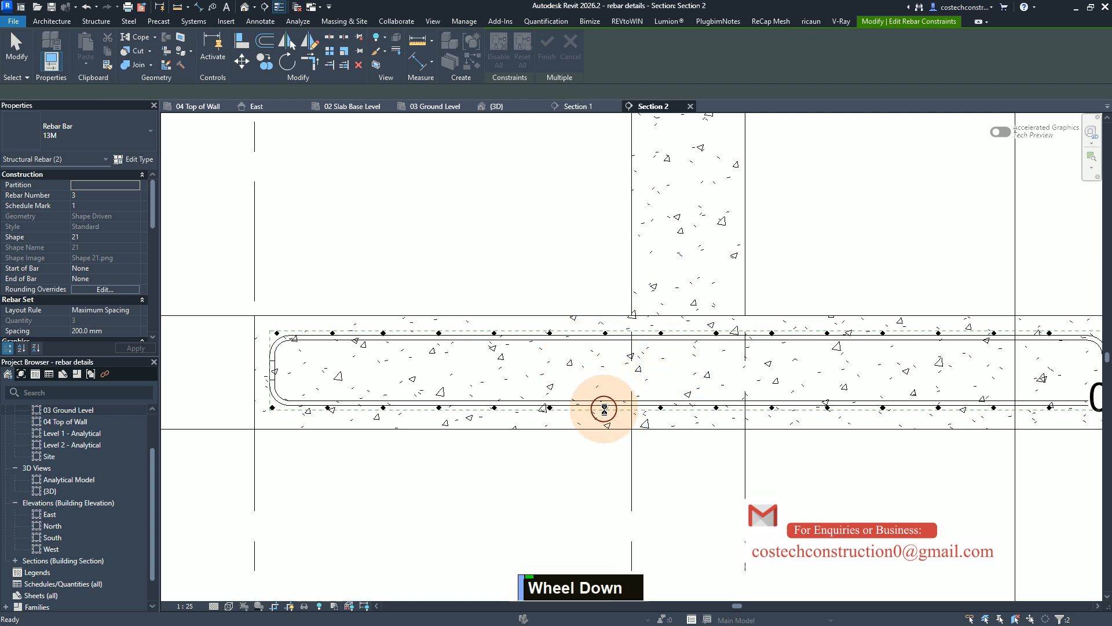
{"action": "scroll", "coordinate": [604, 409], "scroll_direction": "down", "scroll_amount": 2}
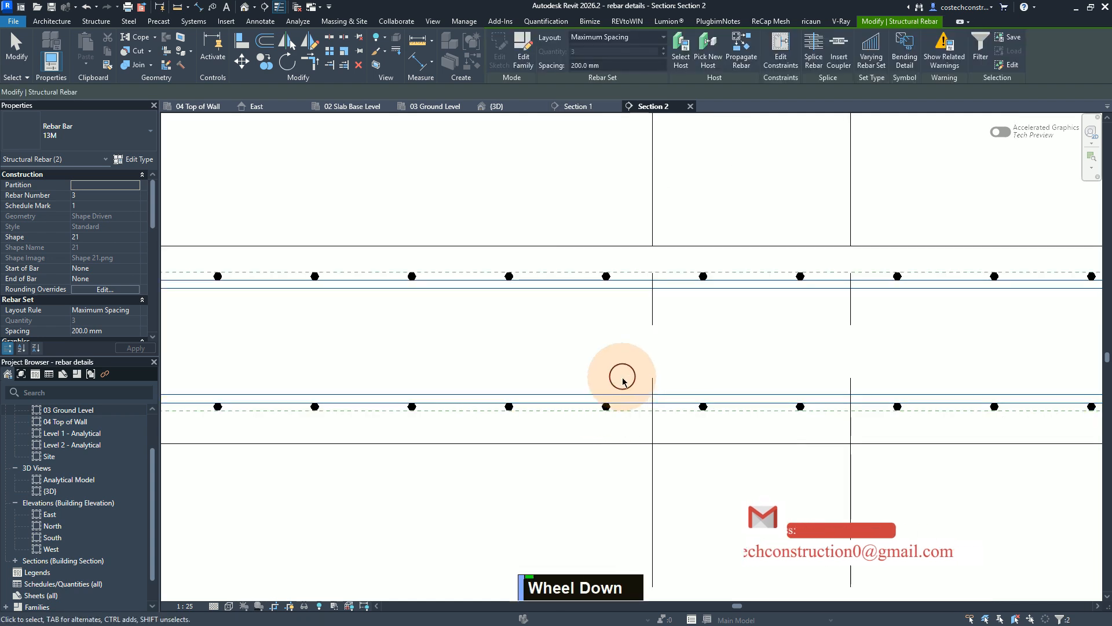
{"action": "left_click", "coordinate": [614, 275]}
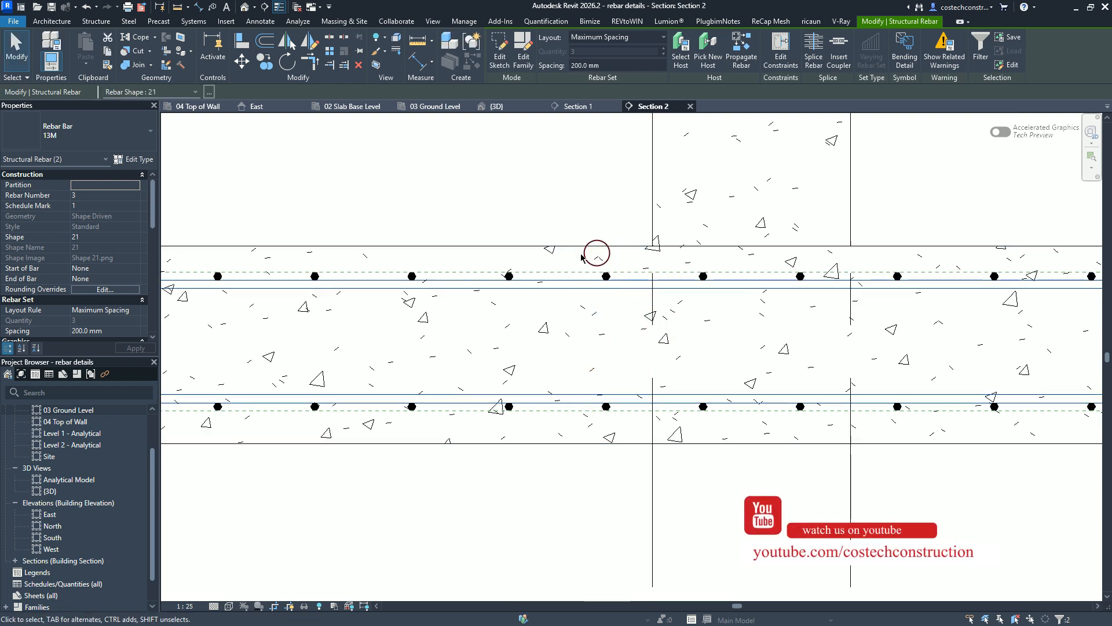
{"action": "left_click", "coordinate": [576, 403]}
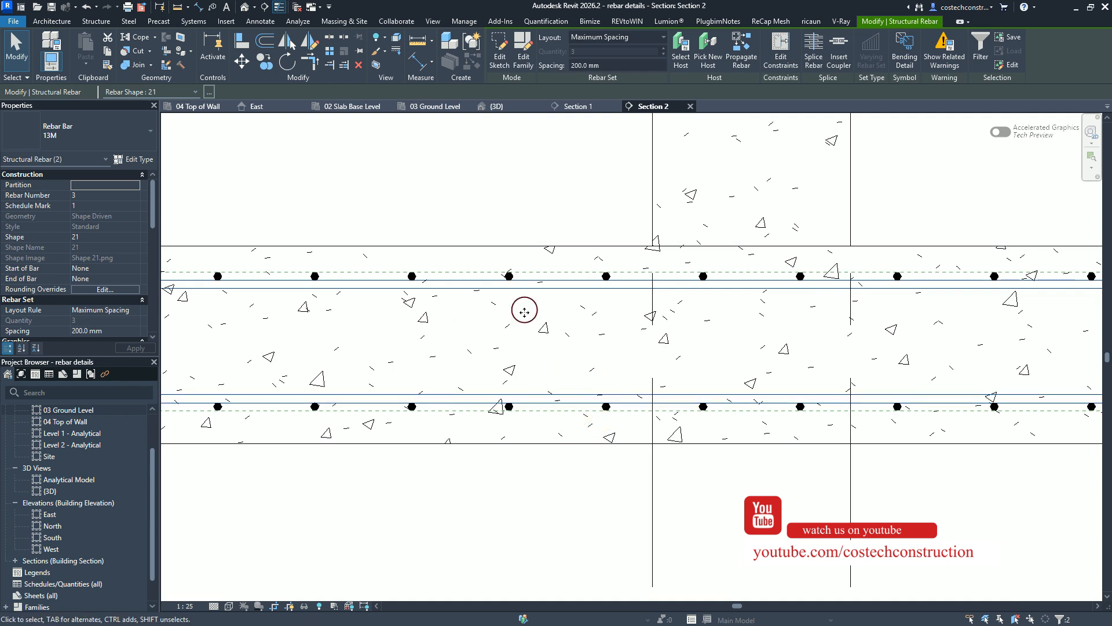
Select all instances of the 13M rebar in the 3D view and change their type to Y12
{"action": "left_click", "coordinate": [507, 110]}
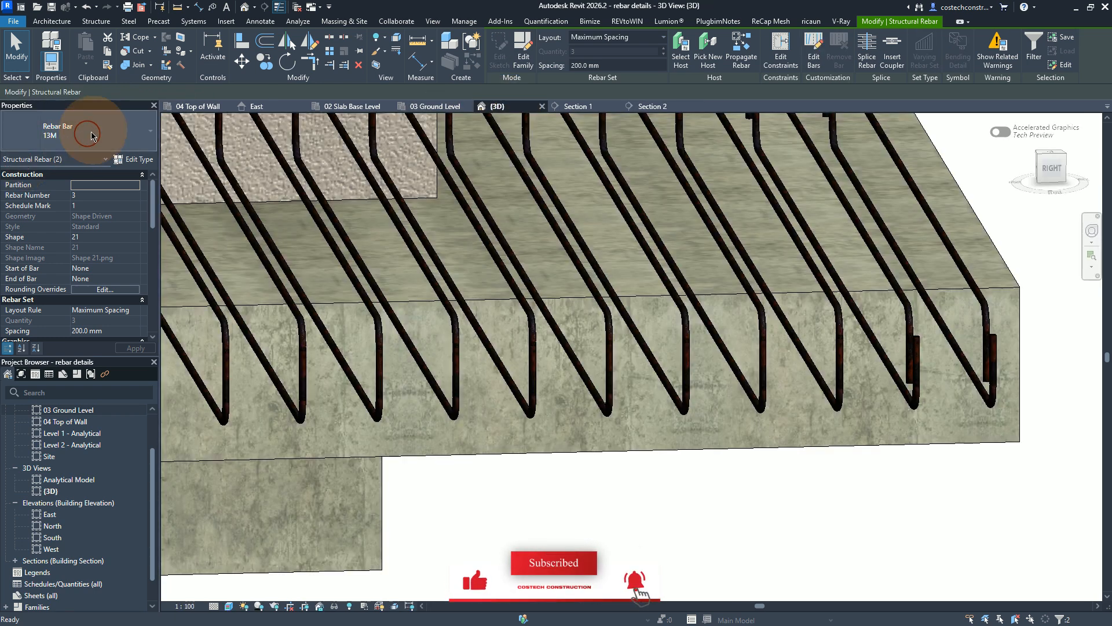
{"action": "right_click", "coordinate": [616, 521]}
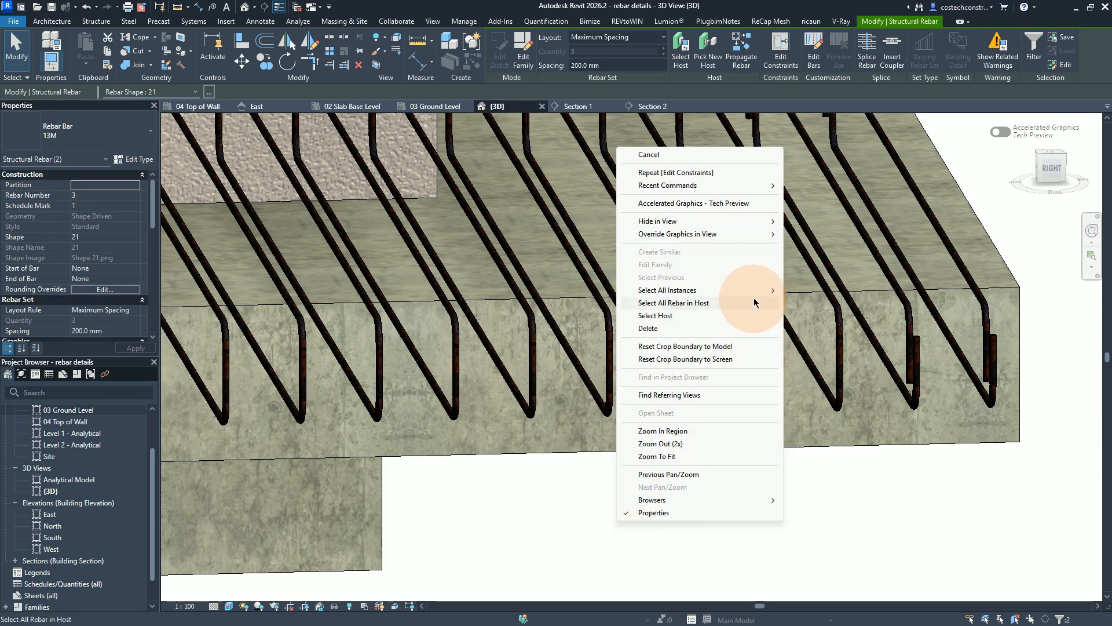
{"action": "mouse_move", "coordinate": [759, 294]}
{"action": "left_click", "coordinate": [822, 290]}
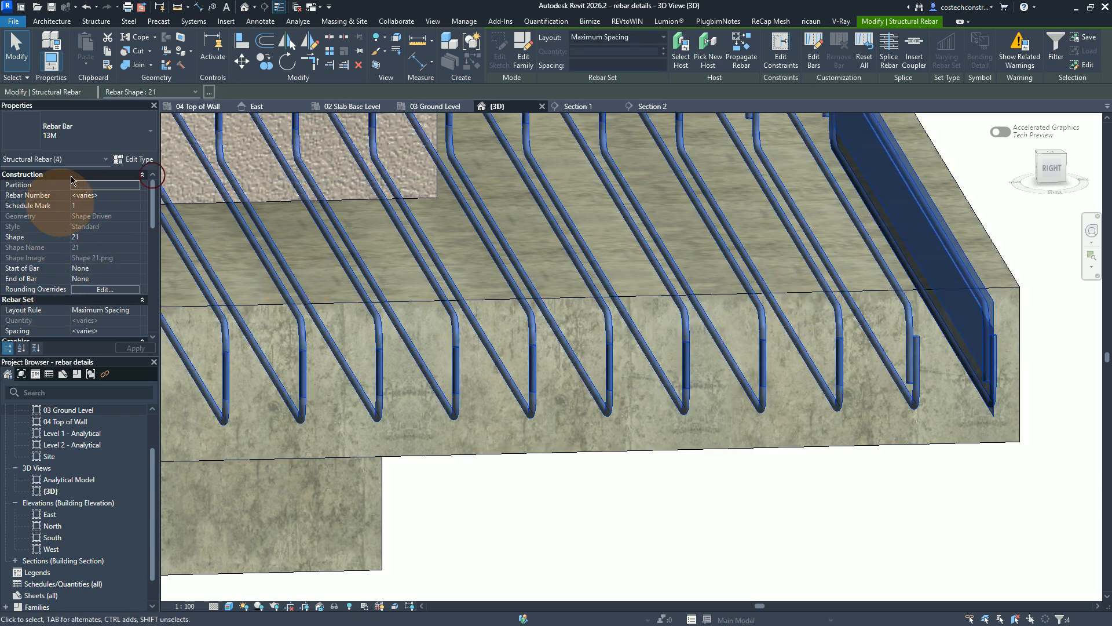
{"action": "left_click", "coordinate": [81, 134]}
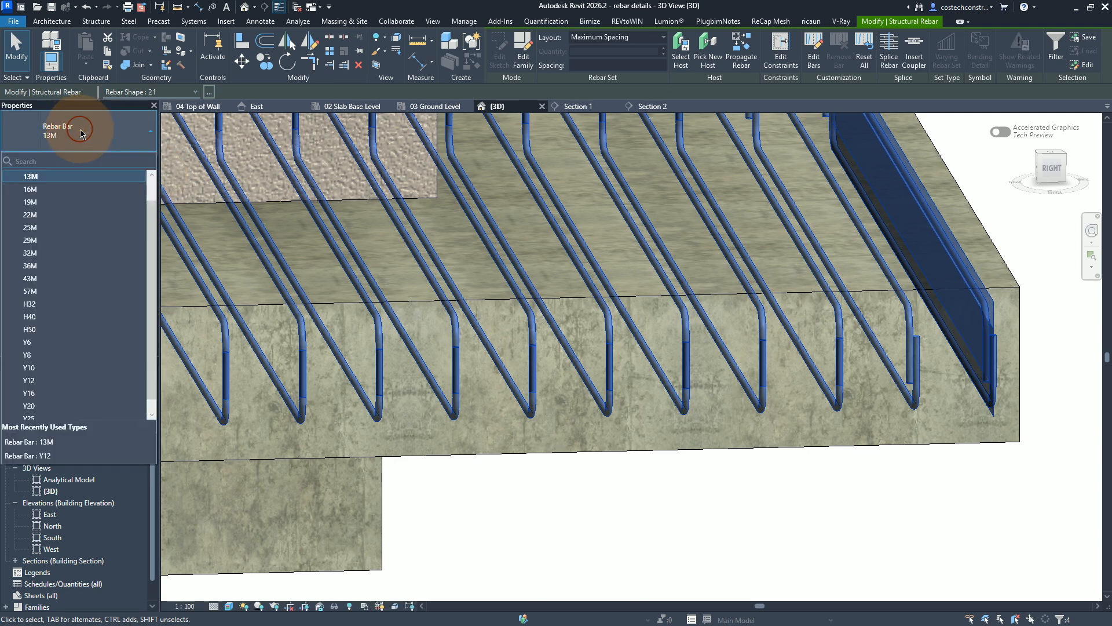
{"action": "left_click", "coordinate": [39, 378]}
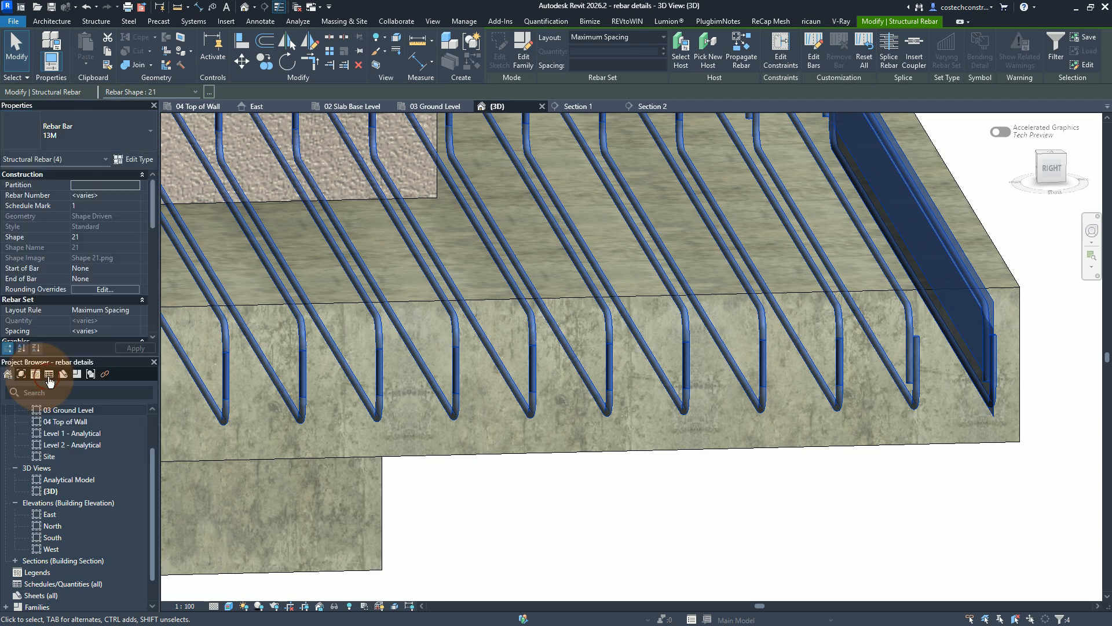
Select all instances of the Y12 rebar and set them to show unobscured in the {3D} view
{"action": "right_click", "coordinate": [505, 485]}
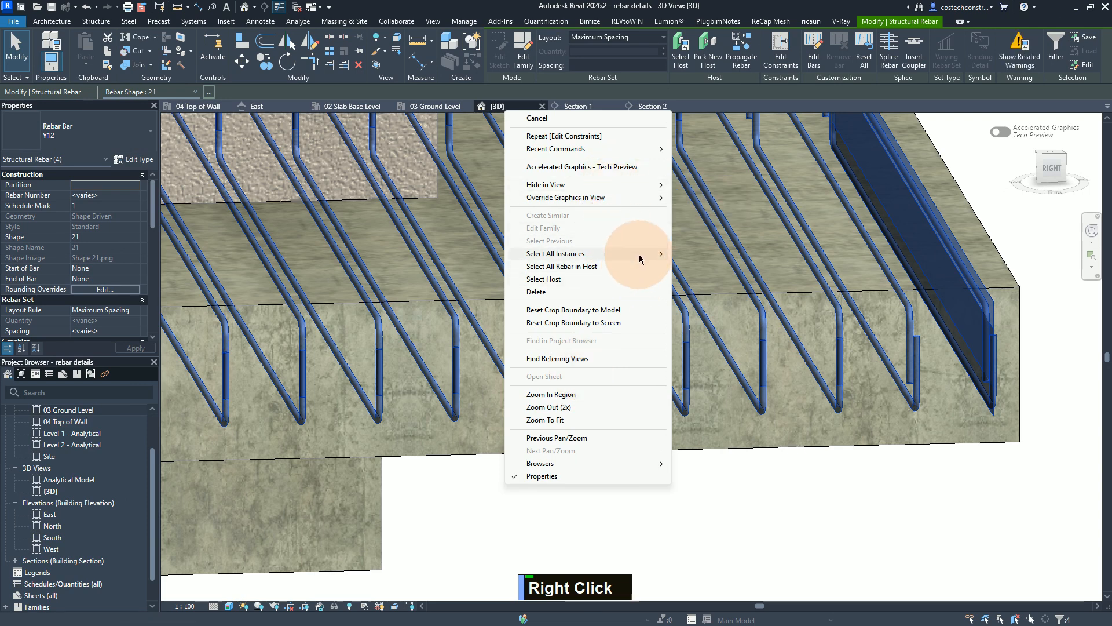
{"action": "mouse_move", "coordinate": [641, 255]}
{"action": "left_click", "coordinate": [695, 255]}
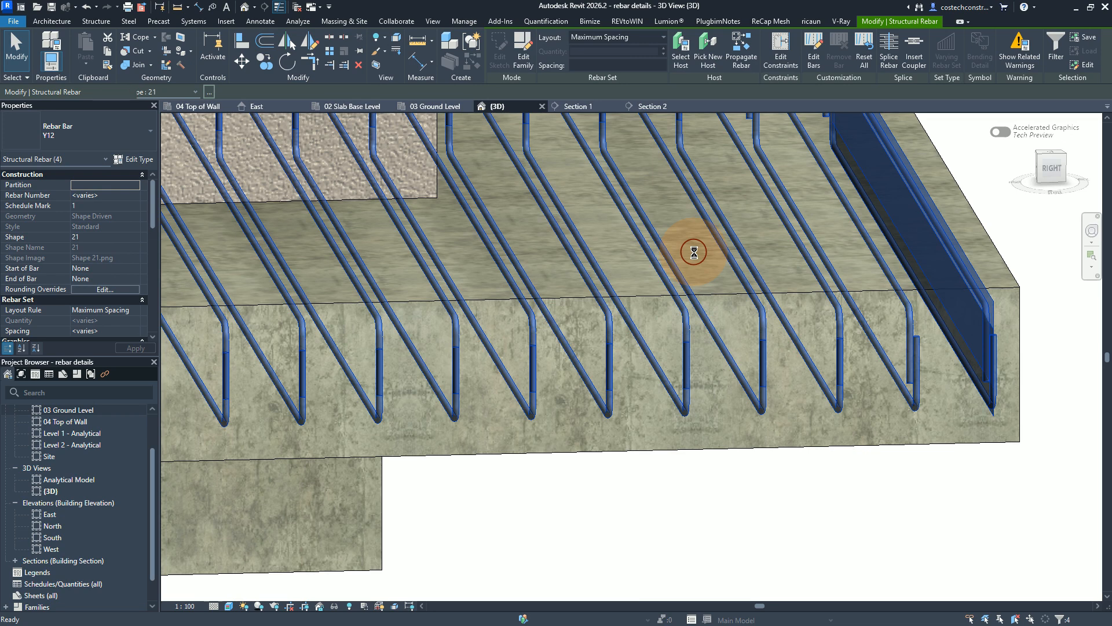
{"action": "left_click", "coordinate": [579, 545]}
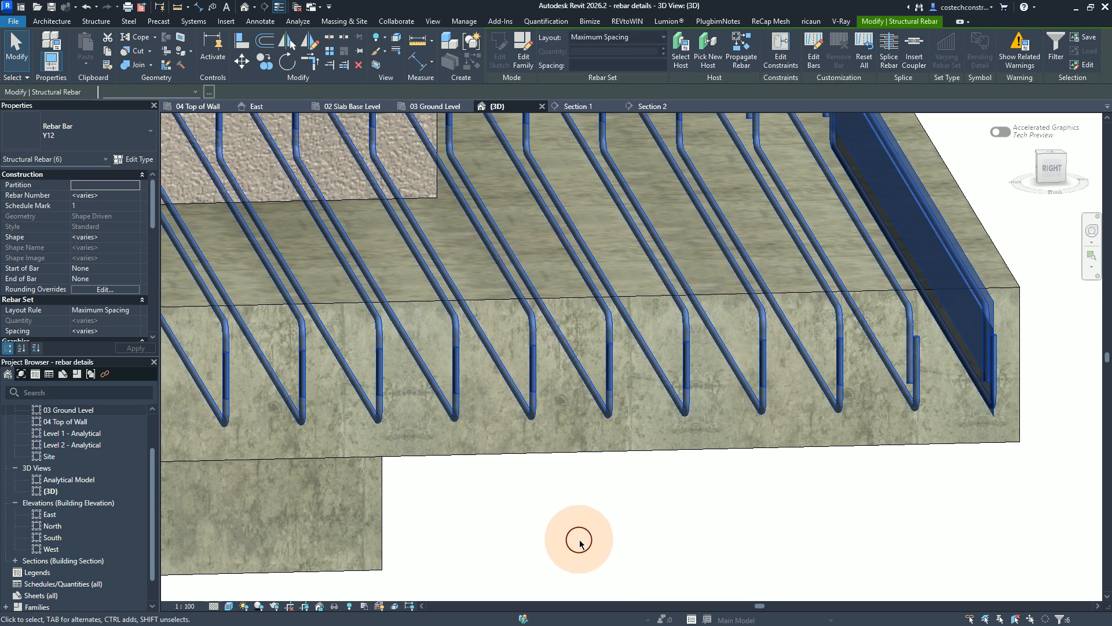
{"action": "left_click", "coordinate": [57, 158]}
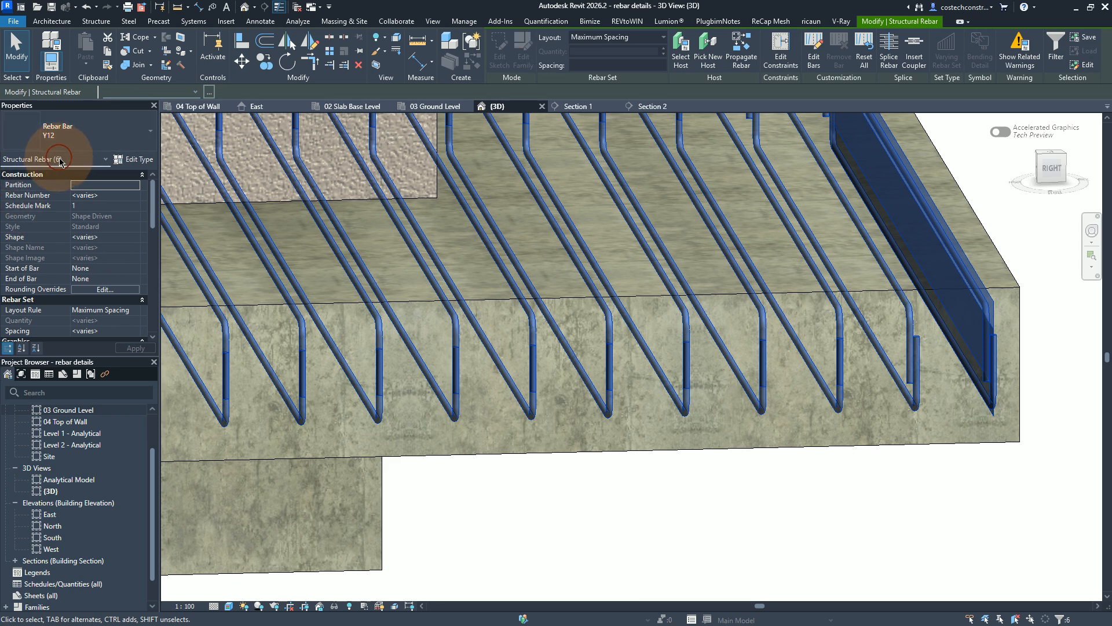
{"action": "right_click", "coordinate": [526, 531]}
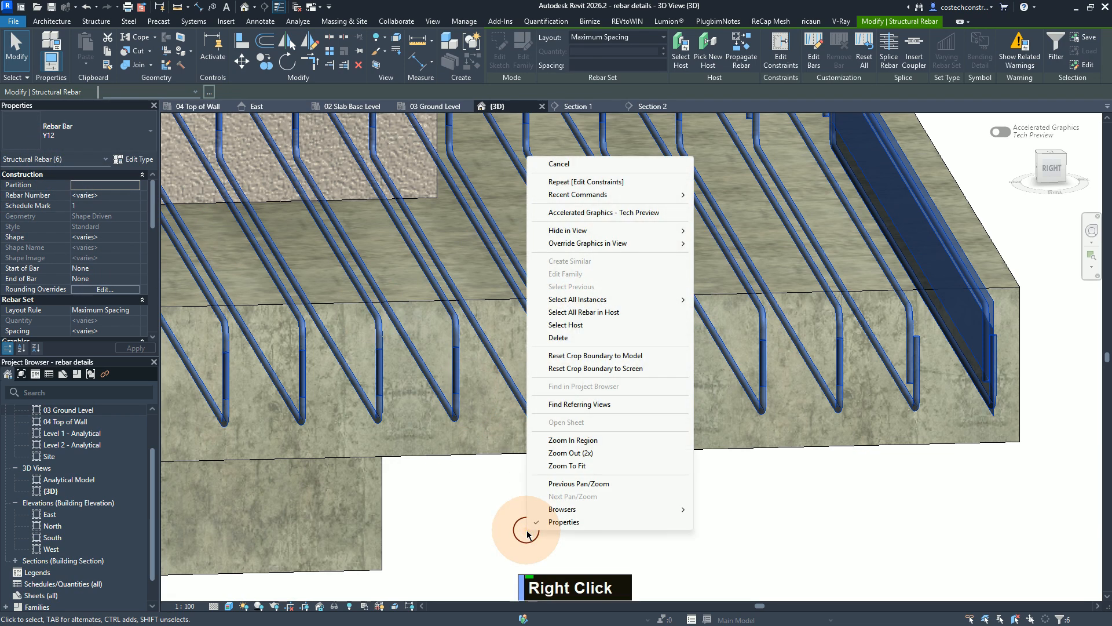
{"action": "left_click", "coordinate": [93, 293]}
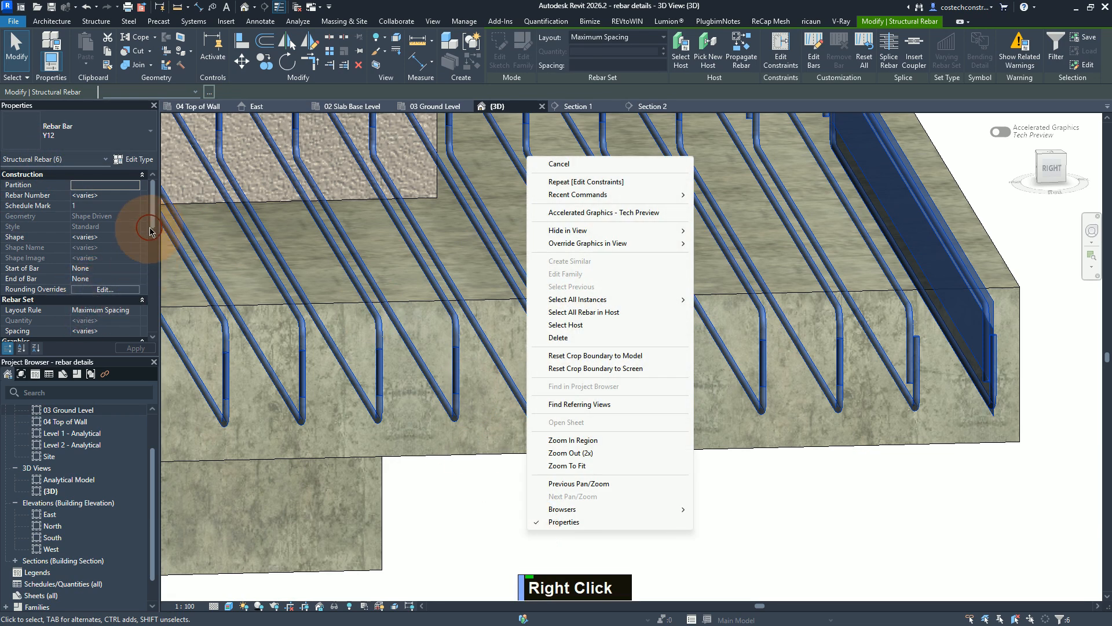
{"action": "scroll", "coordinate": [84, 298], "scroll_direction": "down", "scroll_amount": 3}
{"action": "left_click", "coordinate": [102, 320]}
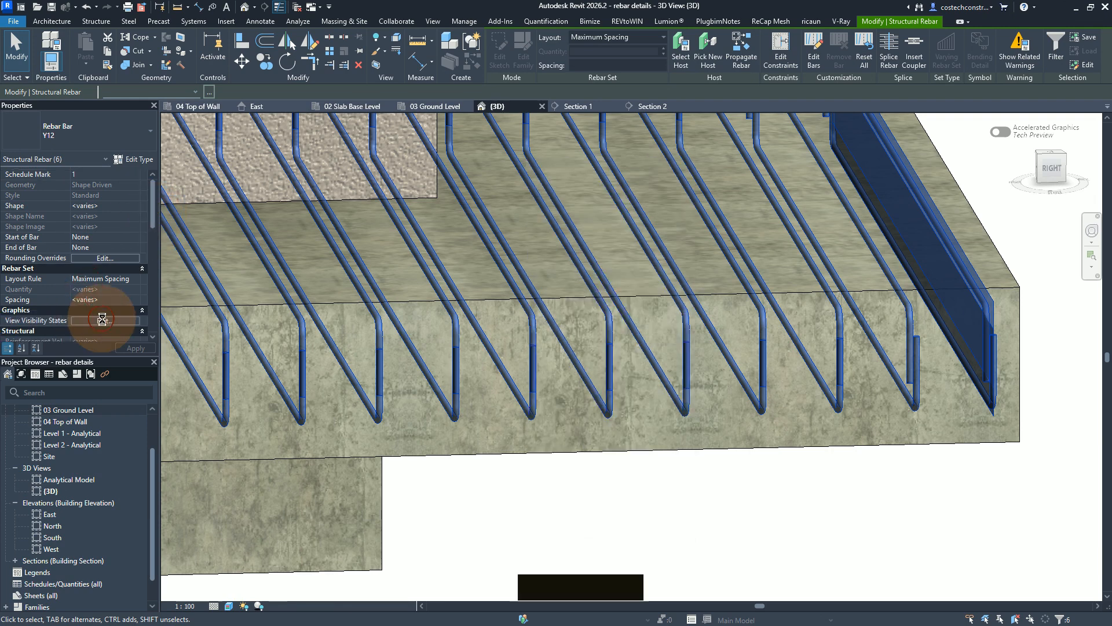
{"action": "scroll", "coordinate": [103, 322], "scroll_direction": "up", "scroll_amount": 3}
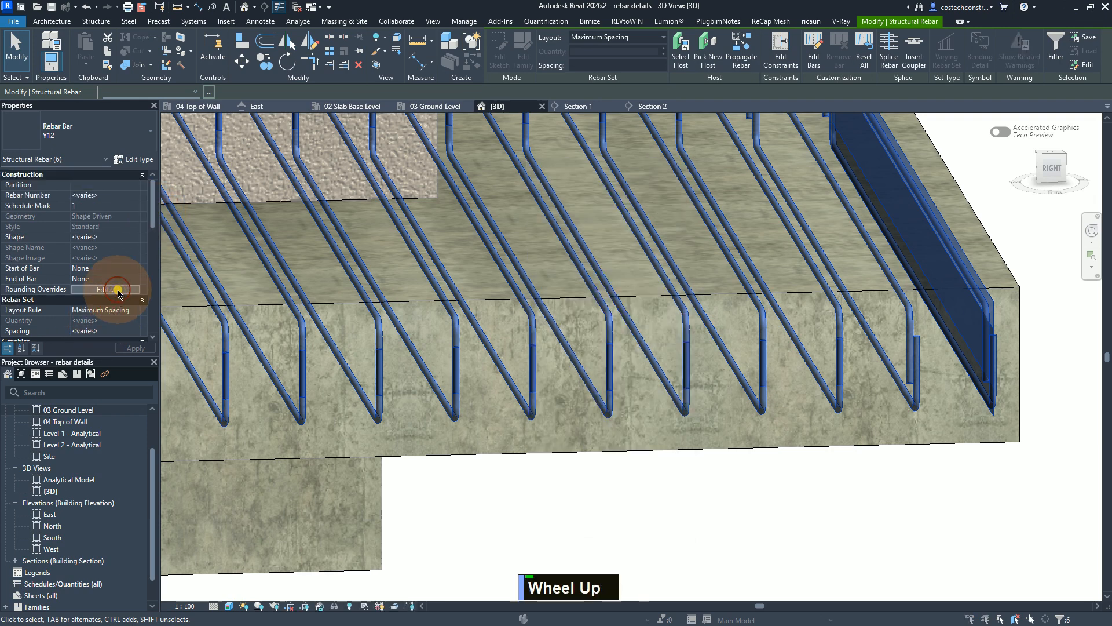
{"action": "scroll", "coordinate": [118, 294], "scroll_direction": "down", "scroll_amount": 3}
{"action": "left_click", "coordinate": [115, 260]}
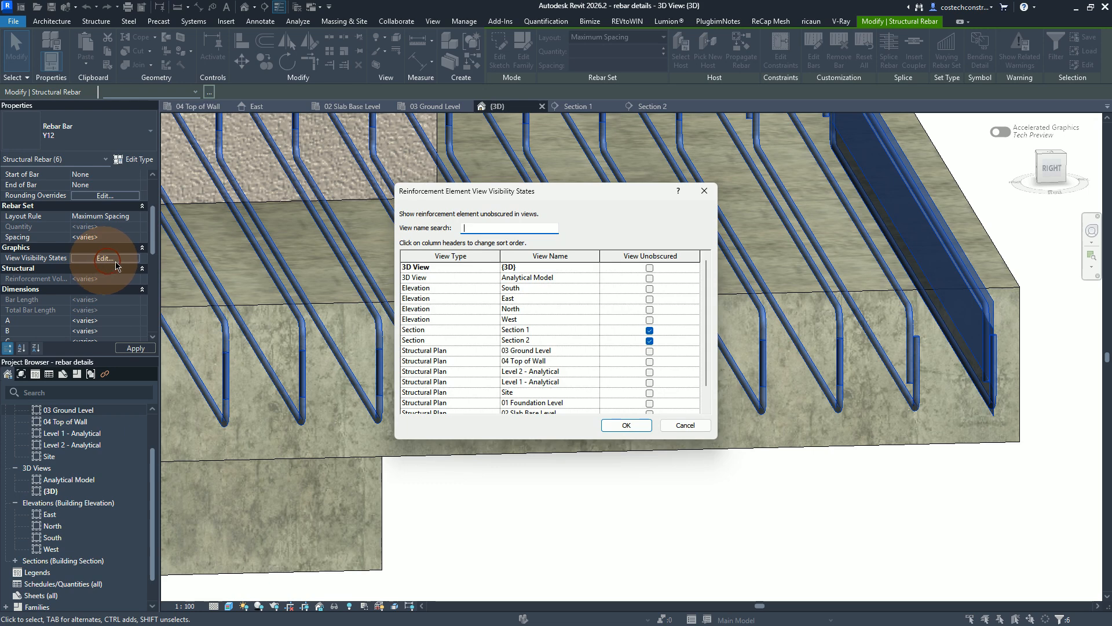
{"action": "left_click", "coordinate": [649, 268]}
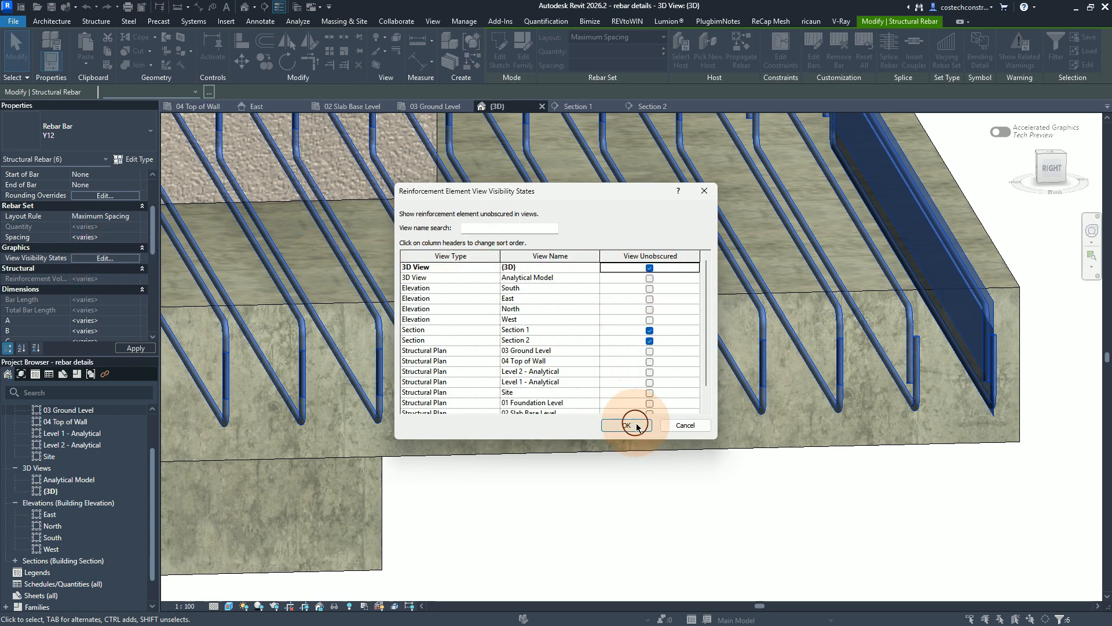
{"action": "left_click", "coordinate": [627, 425]}
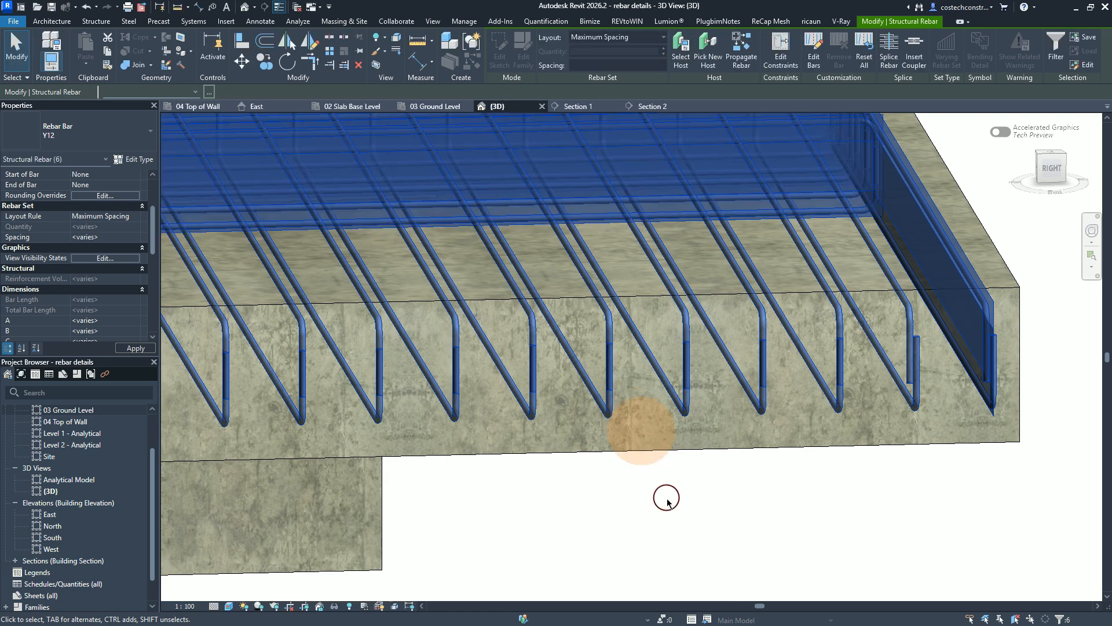
Inspect the lower three-bar Y12 set and its layering against the crossing bars from below and behind the slab in 3D
{"action": "scroll", "coordinate": [667, 500], "scroll_direction": "down", "scroll_amount": 1}
{"action": "scroll", "coordinate": [669, 503], "scroll_direction": "down", "scroll_amount": 1}
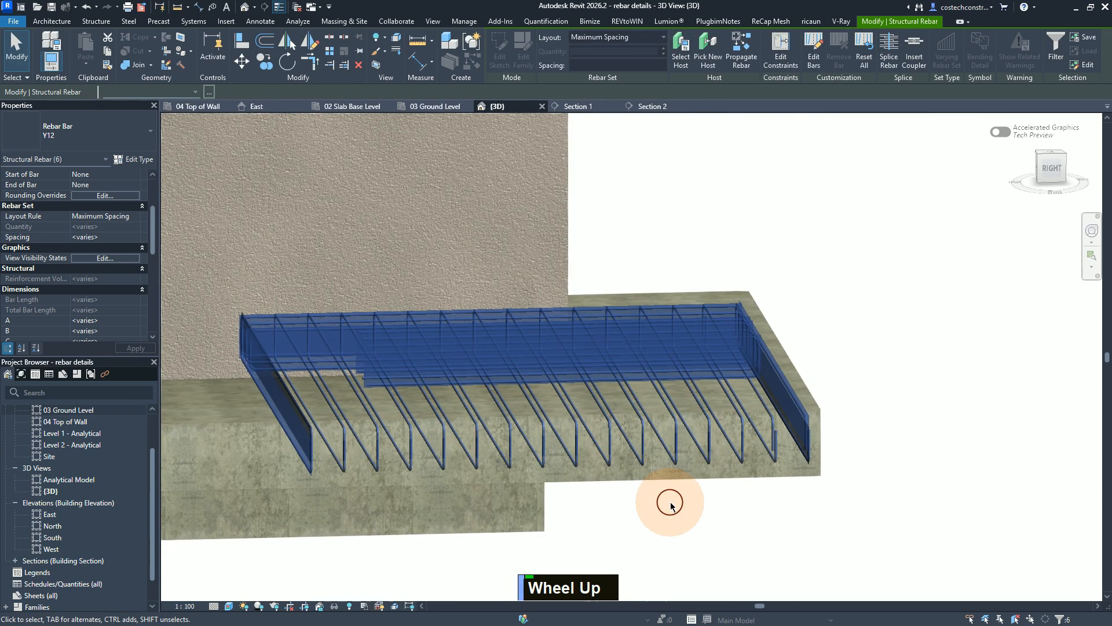
{"action": "key", "text": "Escape"}
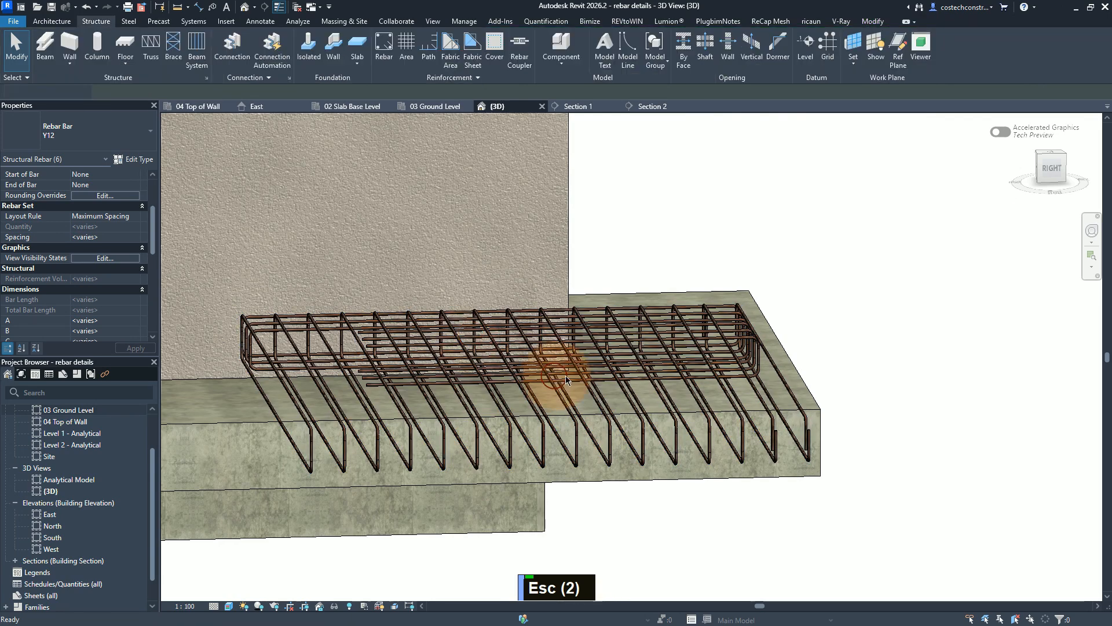
{"action": "left_click", "coordinate": [653, 365], "text": "shift"}
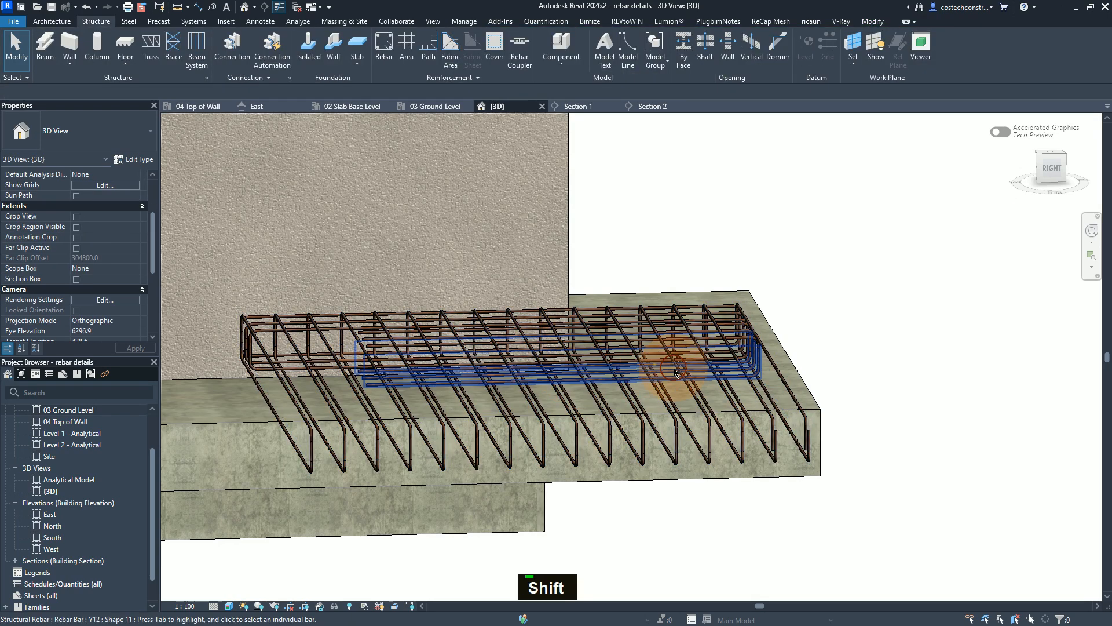
{"action": "middle_click", "coordinate": [663, 370], "text": "shift"}
{"action": "middle_click_drag", "start_coordinate": [592, 394], "coordinate": [350, 414], "text": "shift"}
{"action": "left_click", "coordinate": [517, 347]}
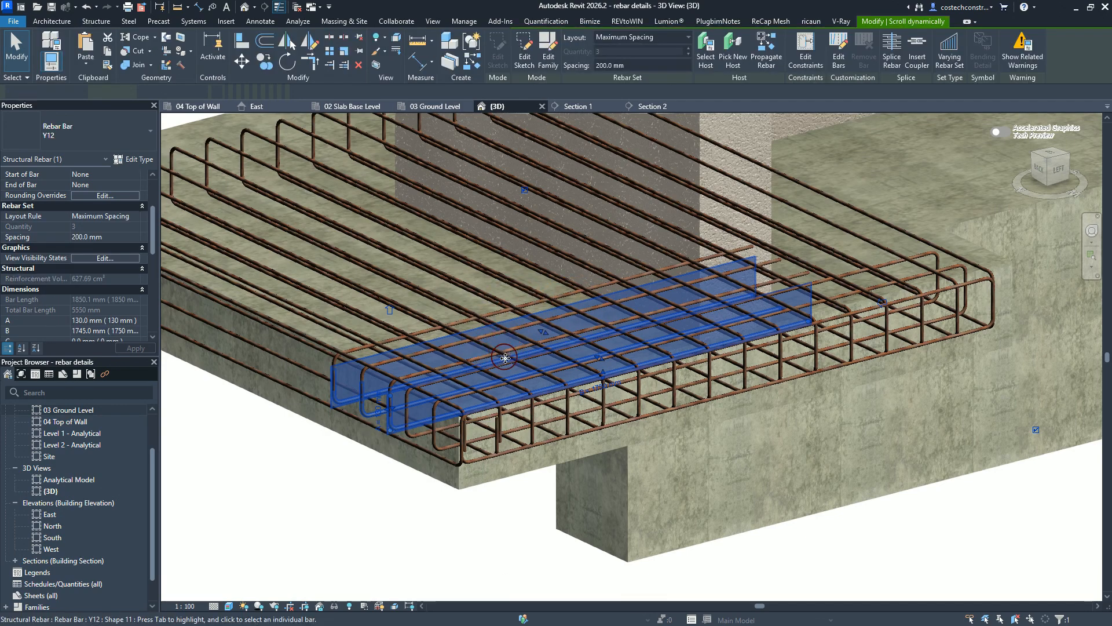
{"action": "scroll", "coordinate": [506, 358], "scroll_direction": "up", "scroll_amount": 2}
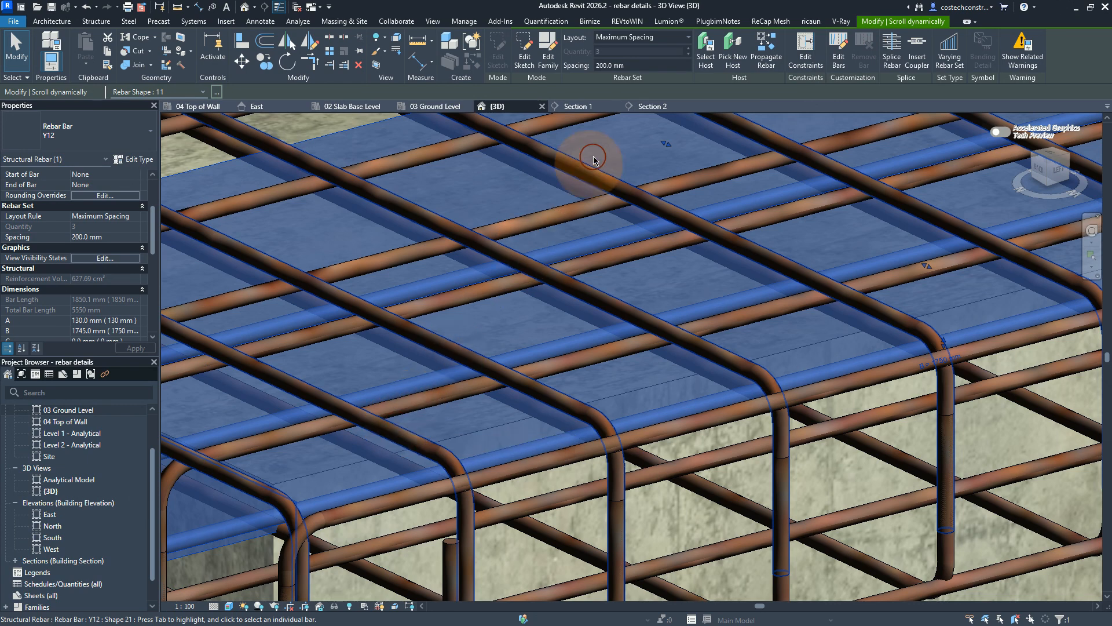
Strike out the 2x3 Y12(38)-05-200 B2,T2 callout on the 03 Ground Level reference drawing with a horizontal detail line about 440 mm long
{"action": "left_click", "coordinate": [437, 109]}
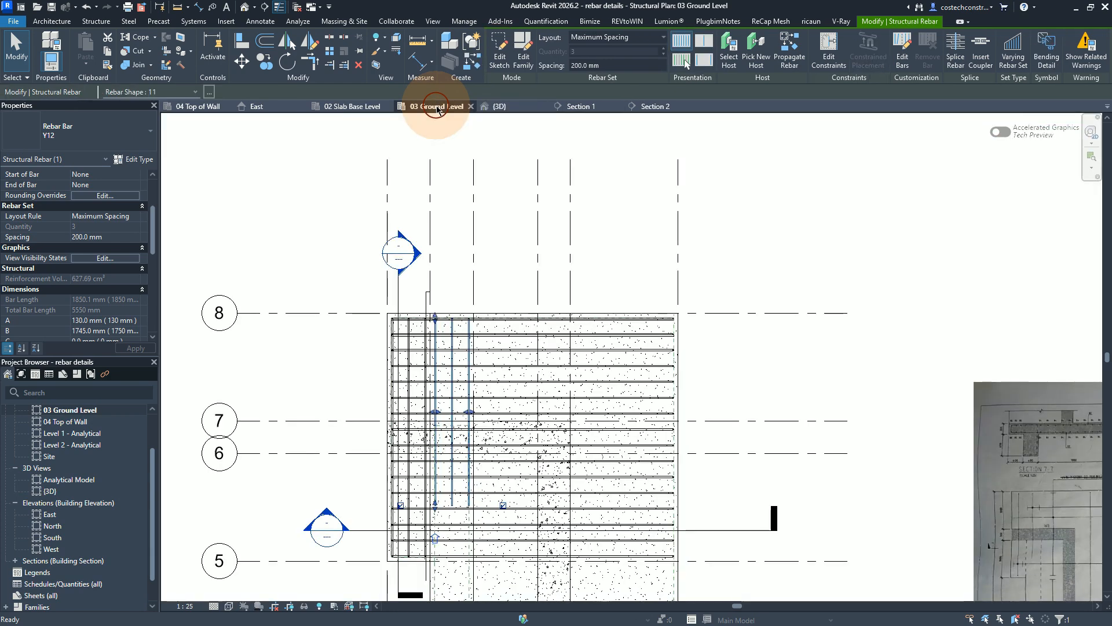
{"action": "left_click", "coordinate": [529, 245]}
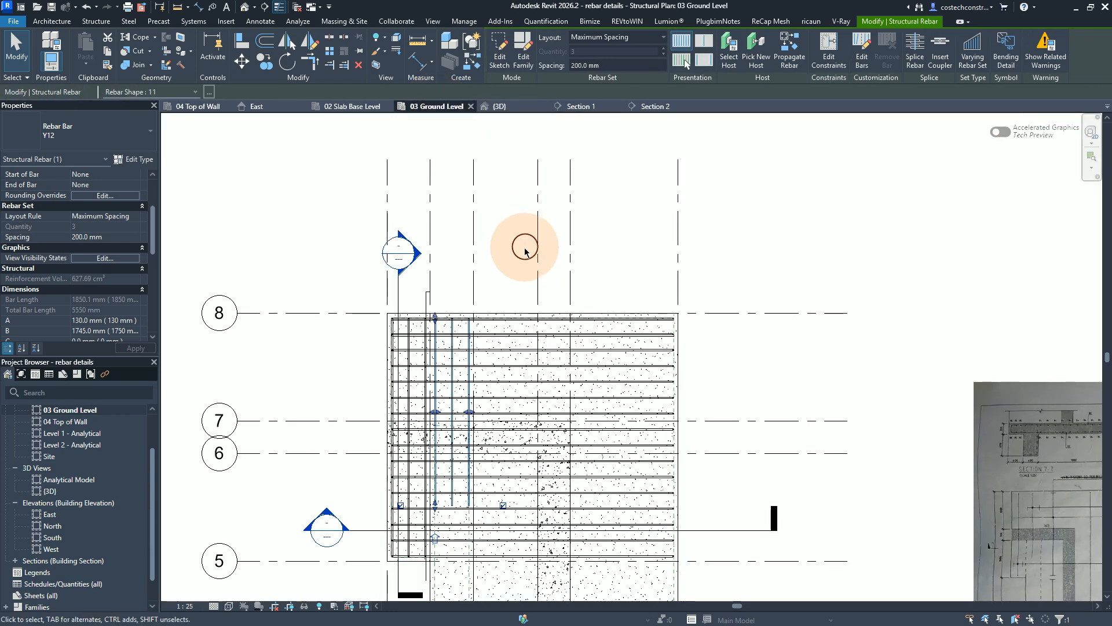
{"action": "key", "text": "Escape"}
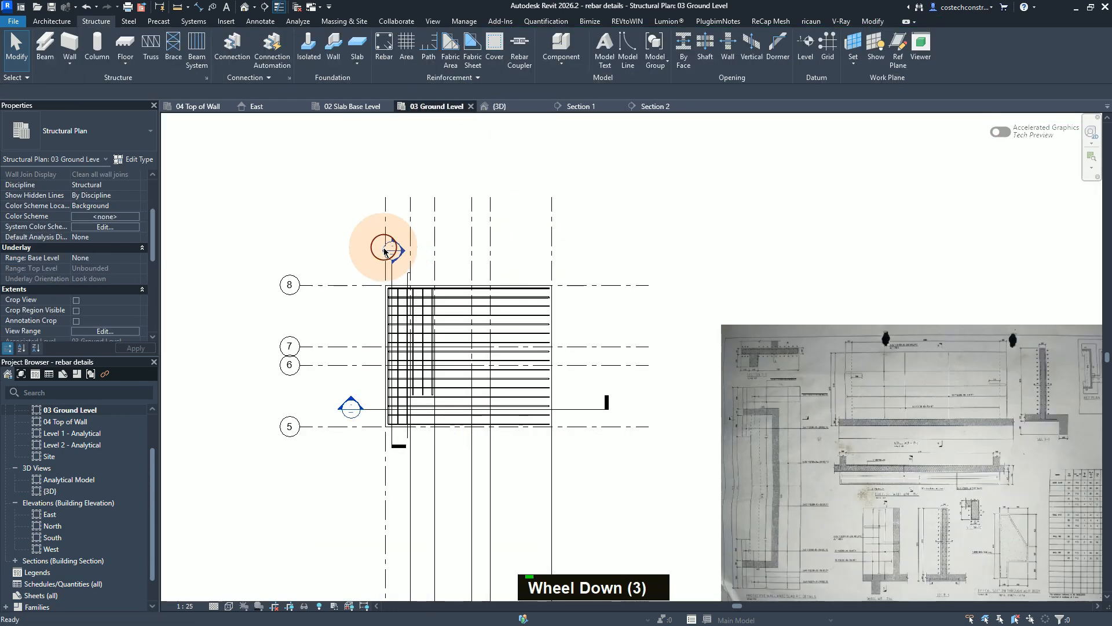
{"action": "scroll", "coordinate": [825, 455], "scroll_direction": "up", "scroll_amount": 3}
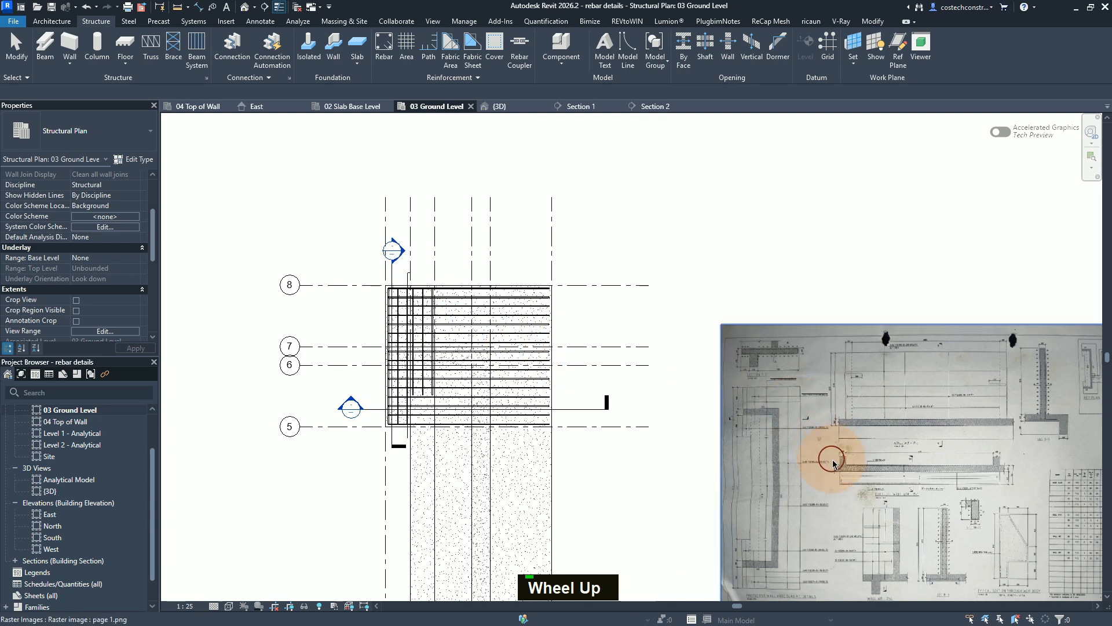
{"action": "scroll", "coordinate": [835, 476], "scroll_direction": "up", "scroll_amount": 4}
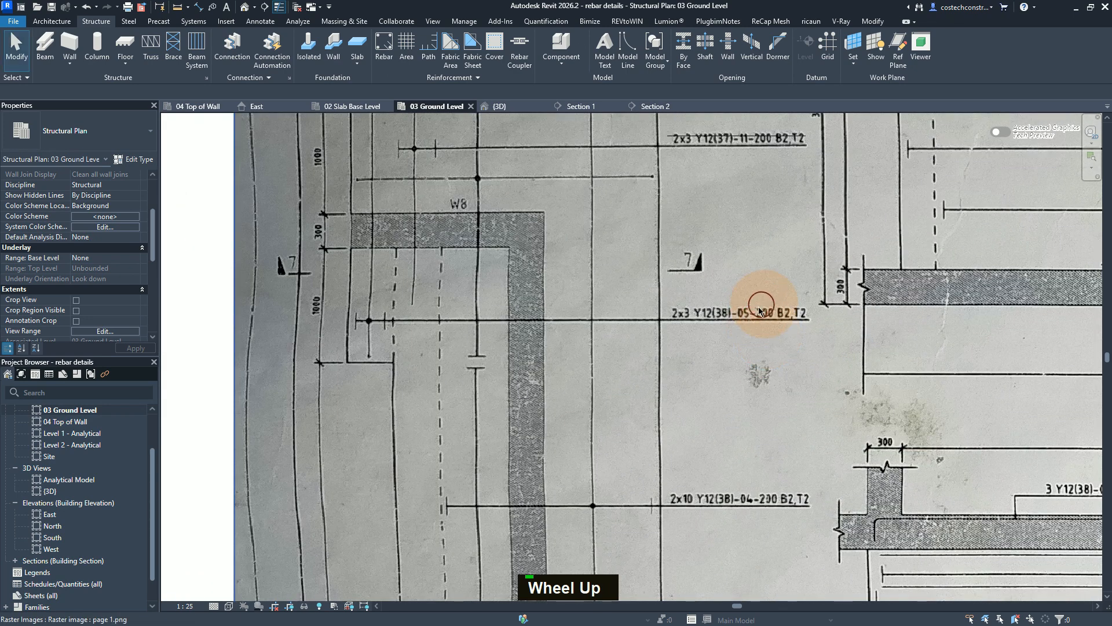
{"action": "key", "text": "d"}
{"action": "key", "text": "l"}
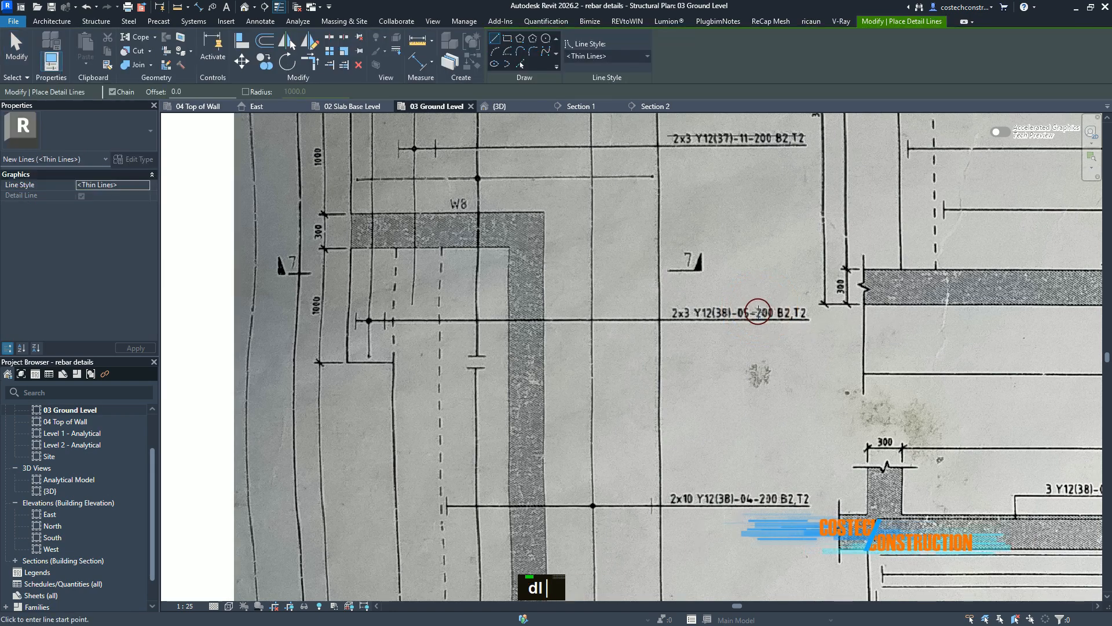
{"action": "left_click", "coordinate": [666, 315]}
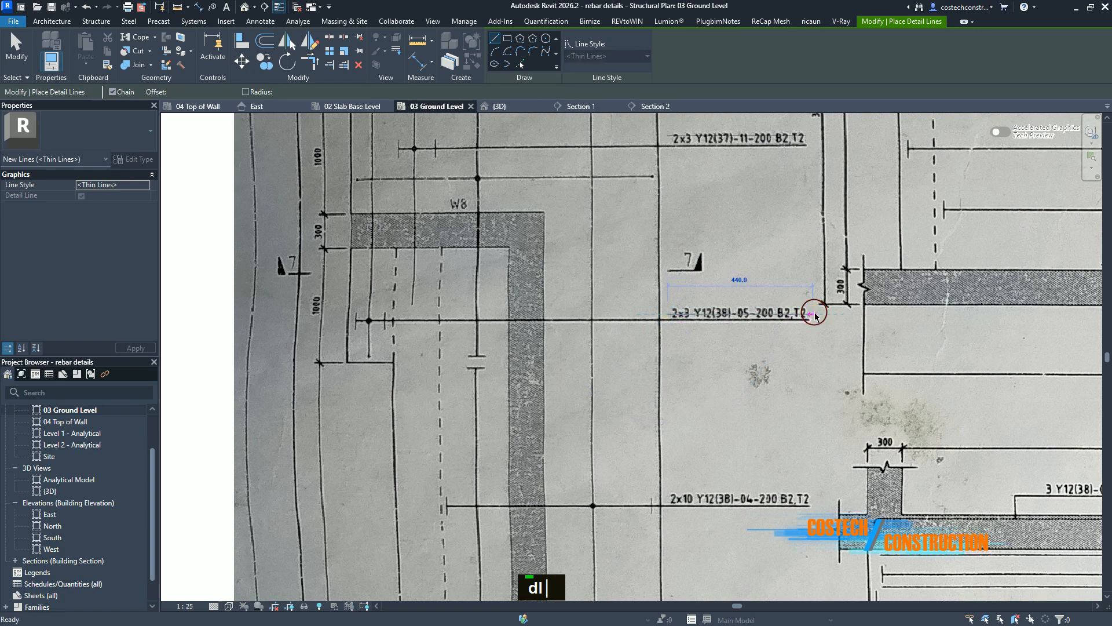
{"action": "left_click", "coordinate": [814, 316]}
{"action": "key", "text": "Escape"}
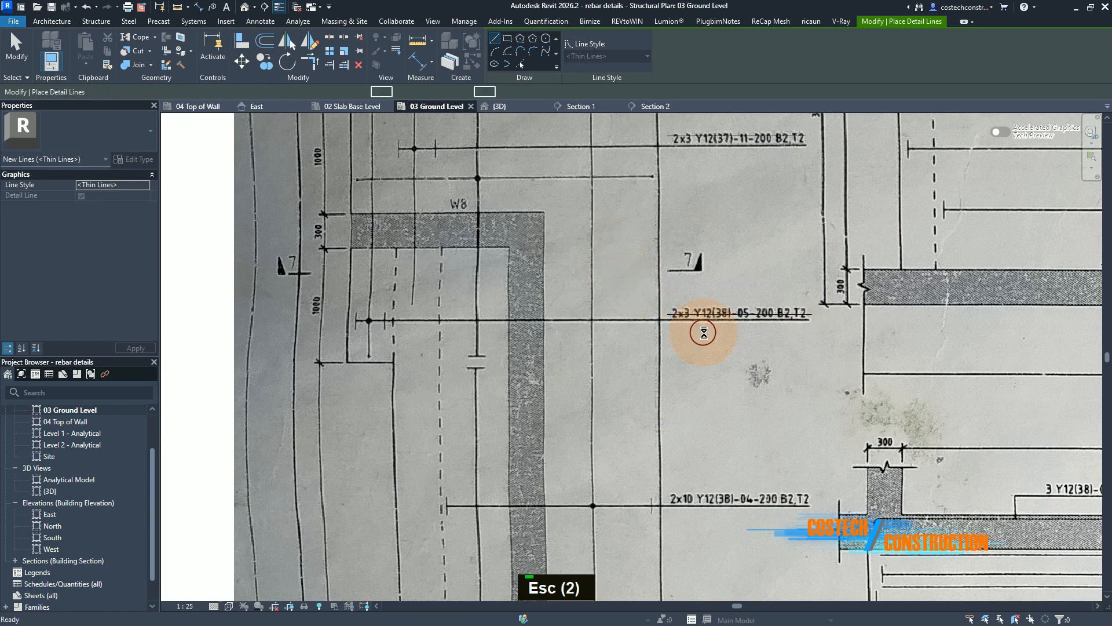
{"action": "scroll", "coordinate": [710, 344], "scroll_direction": "down", "scroll_amount": 1}
{"action": "key", "text": "Escape"}
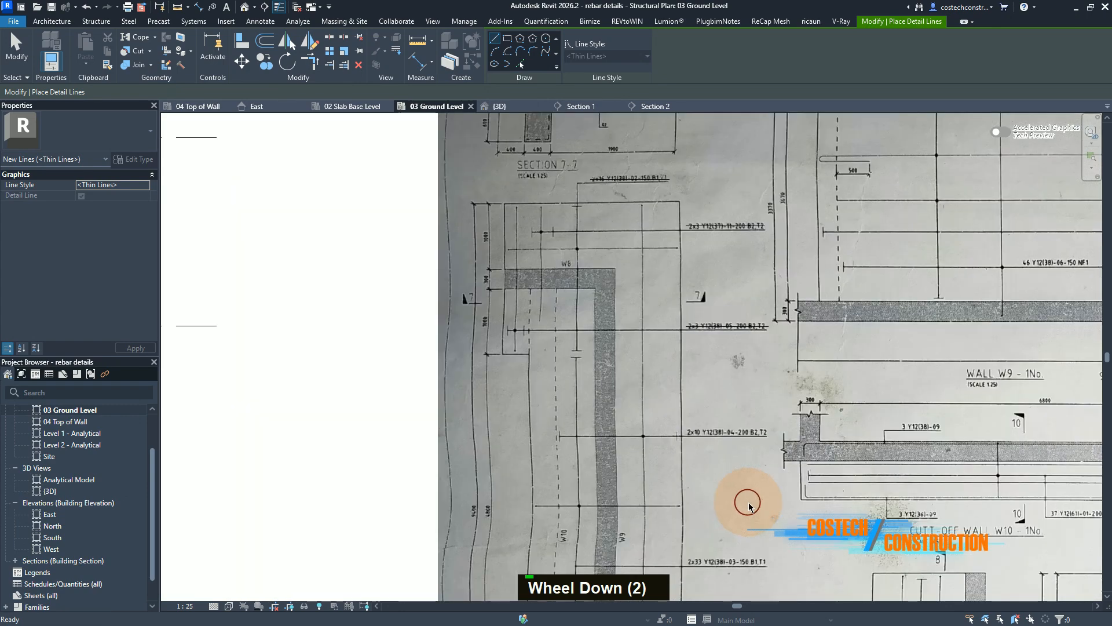
Examine the 2x10 Y12(38)-04-200 B2,T2 callout on the reference base slab plan and the mark 04 bar positions in Section 7-7
{"action": "scroll", "coordinate": [740, 454], "scroll_direction": "up", "scroll_amount": 1}
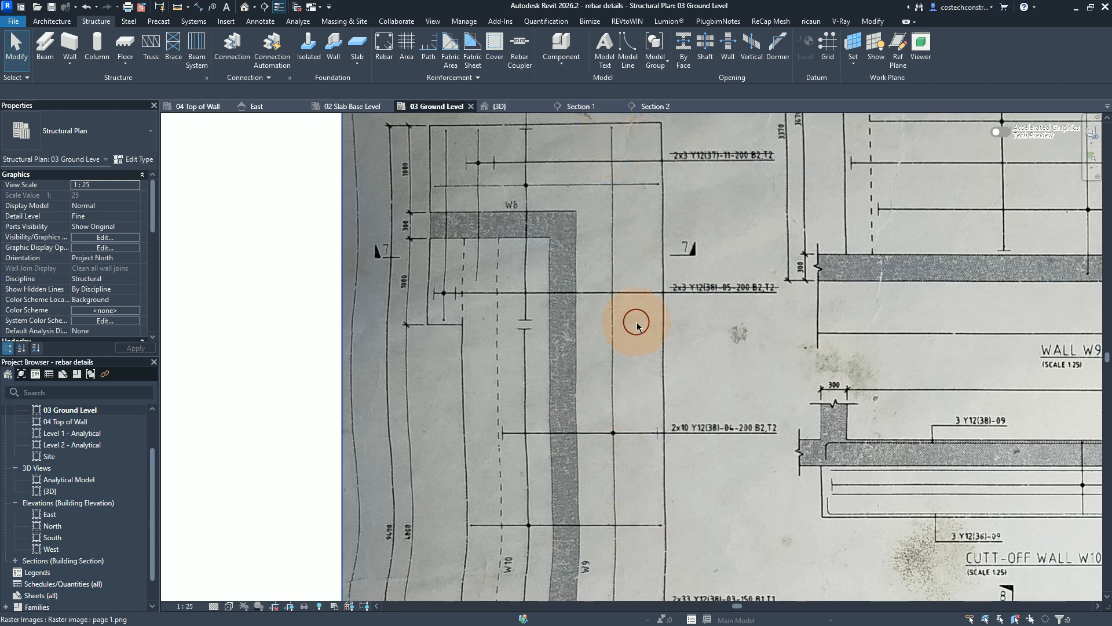
{"action": "scroll", "coordinate": [637, 325], "scroll_direction": "down", "scroll_amount": 2}
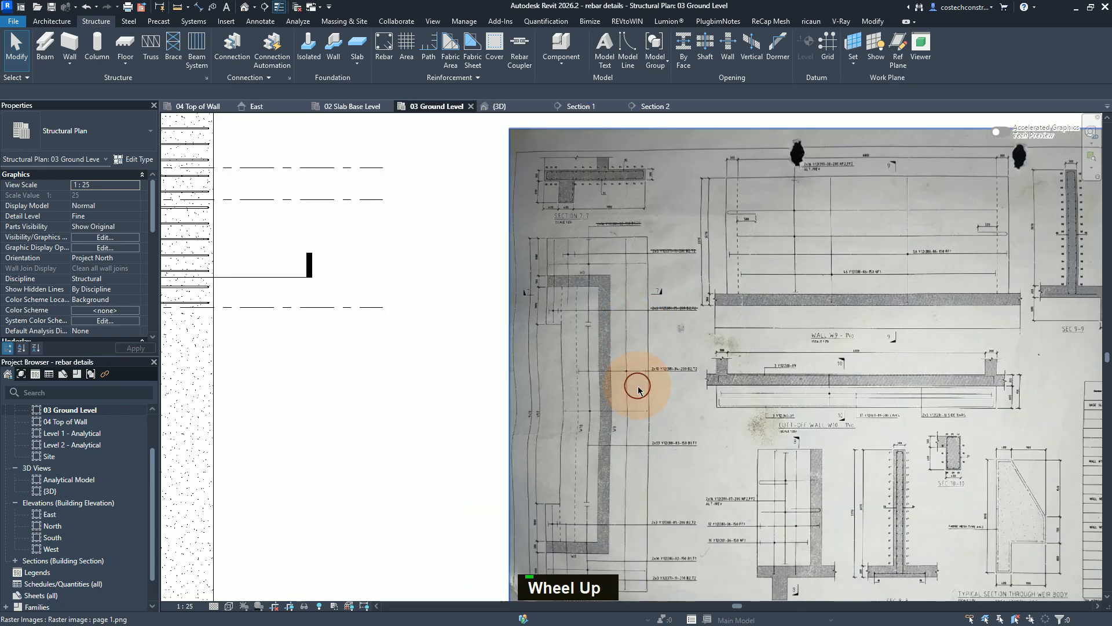
{"action": "scroll", "coordinate": [637, 388], "scroll_direction": "up", "scroll_amount": 1}
{"action": "scroll", "coordinate": [653, 435], "scroll_direction": "down", "scroll_amount": 1}
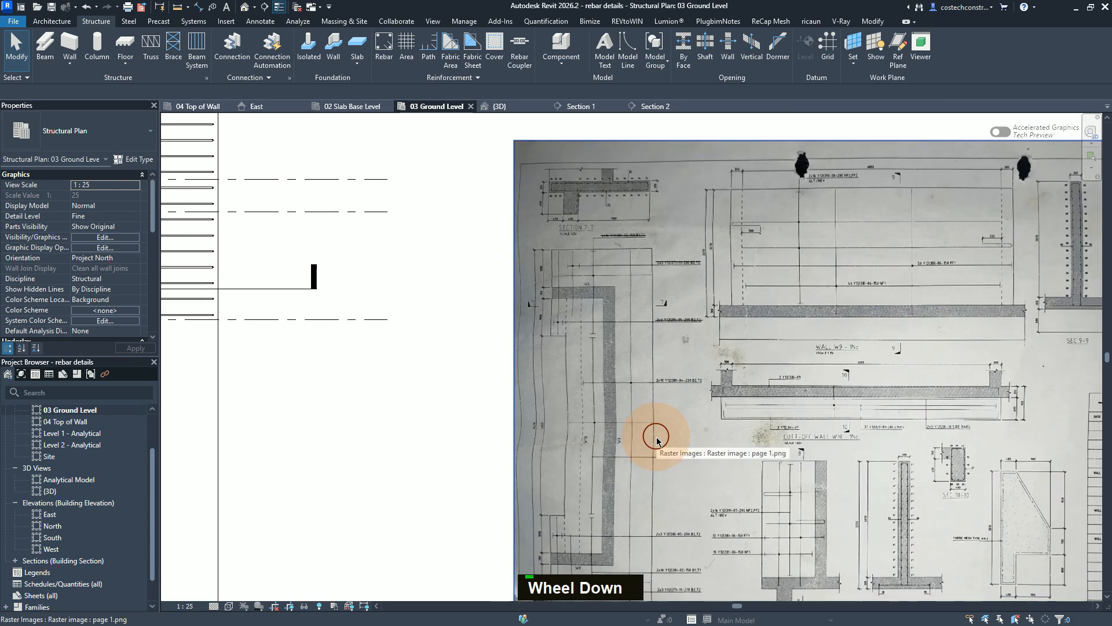
{"action": "middle_click_drag", "start_coordinate": [652, 514], "coordinate": [654, 390]}
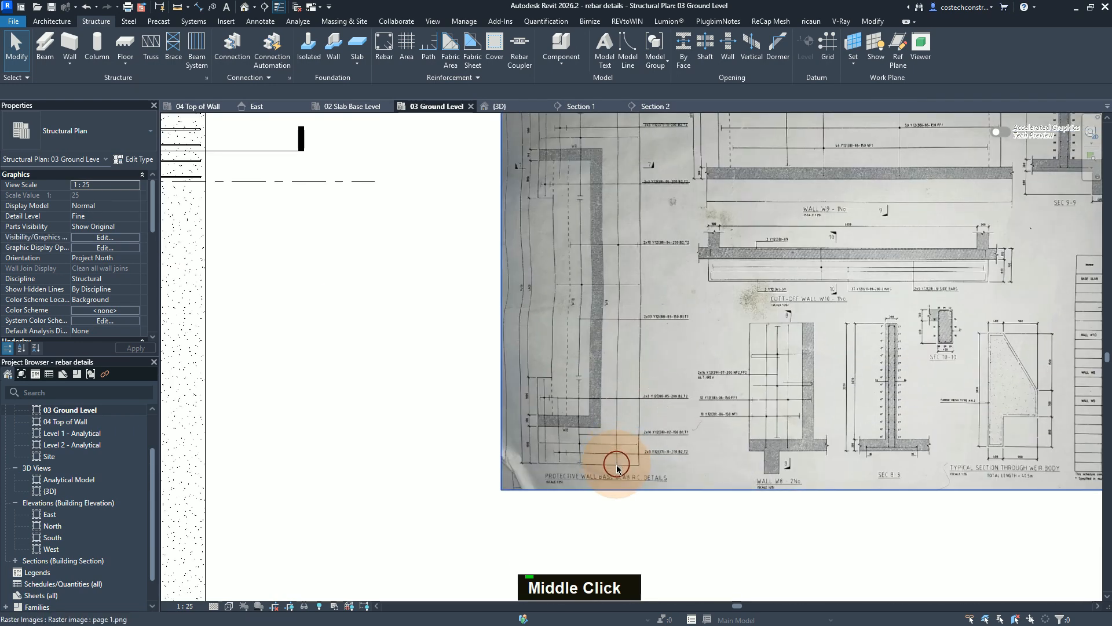
{"action": "scroll", "coordinate": [628, 219], "scroll_direction": "down", "scroll_amount": 1}
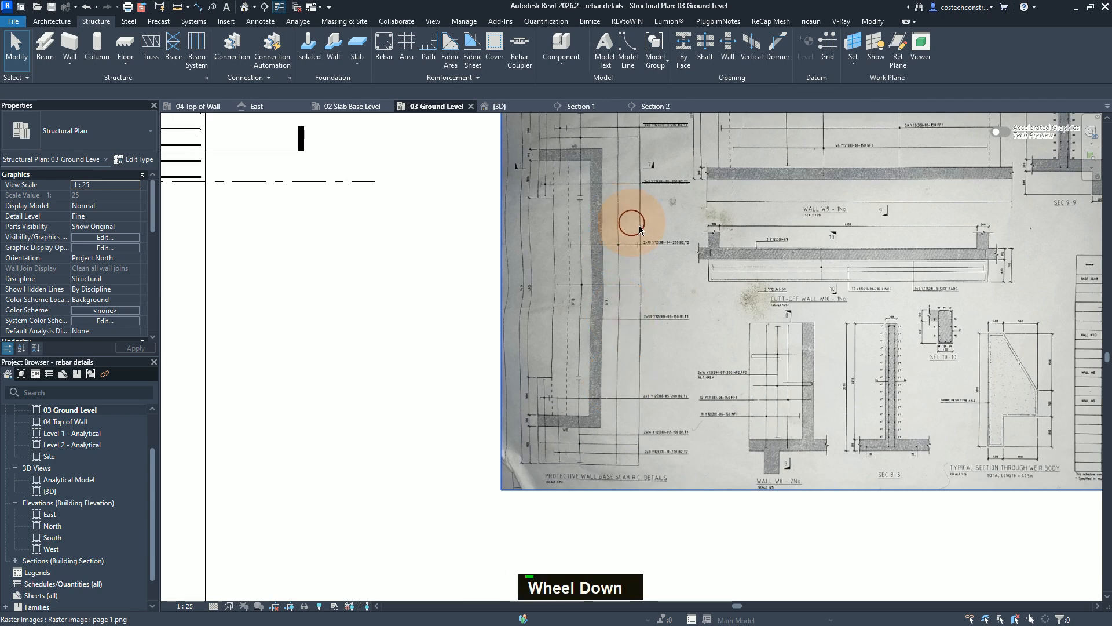
{"action": "scroll", "coordinate": [643, 226], "scroll_direction": "up", "scroll_amount": 2}
{"action": "scroll", "coordinate": [669, 240], "scroll_direction": "up", "scroll_amount": 3}
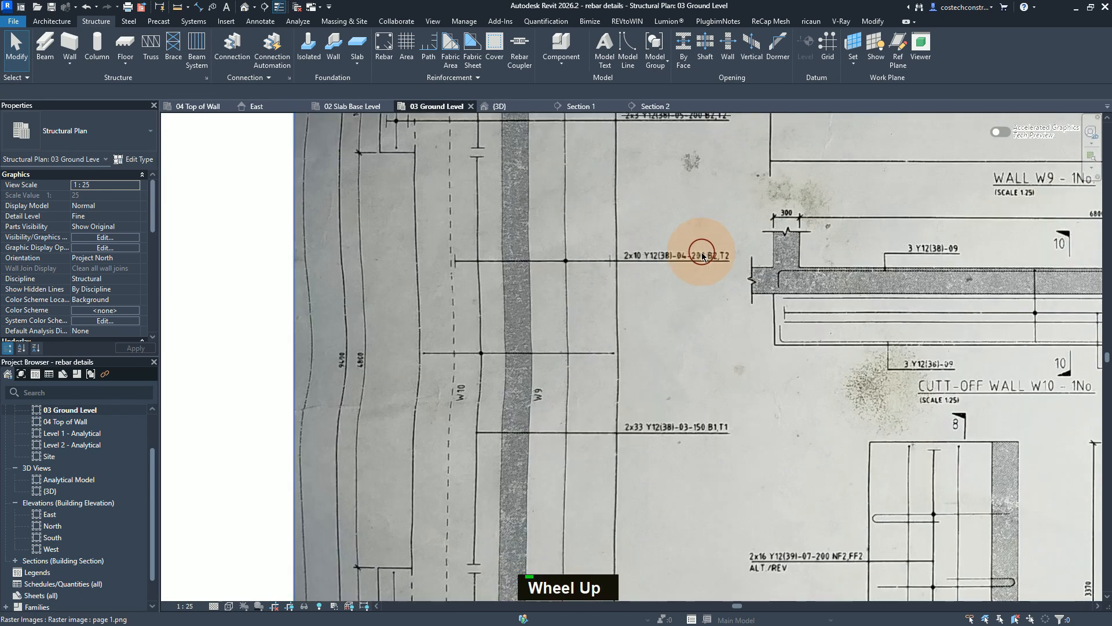
{"action": "scroll", "coordinate": [703, 255], "scroll_direction": "up", "scroll_amount": 2}
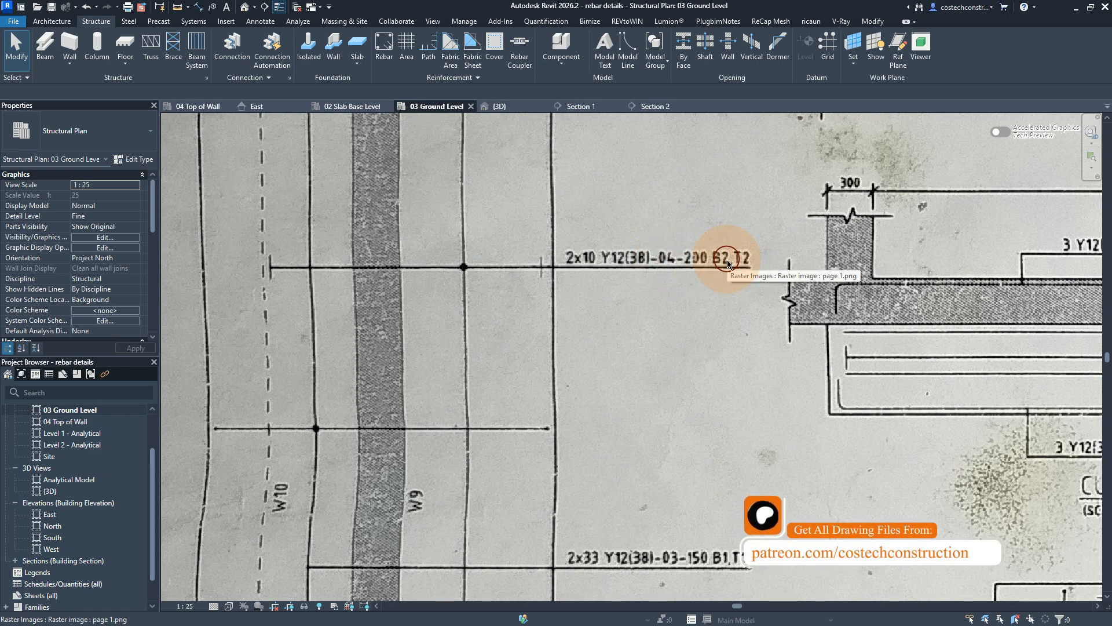
{"action": "scroll", "coordinate": [533, 485], "scroll_direction": "down", "scroll_amount": 3}
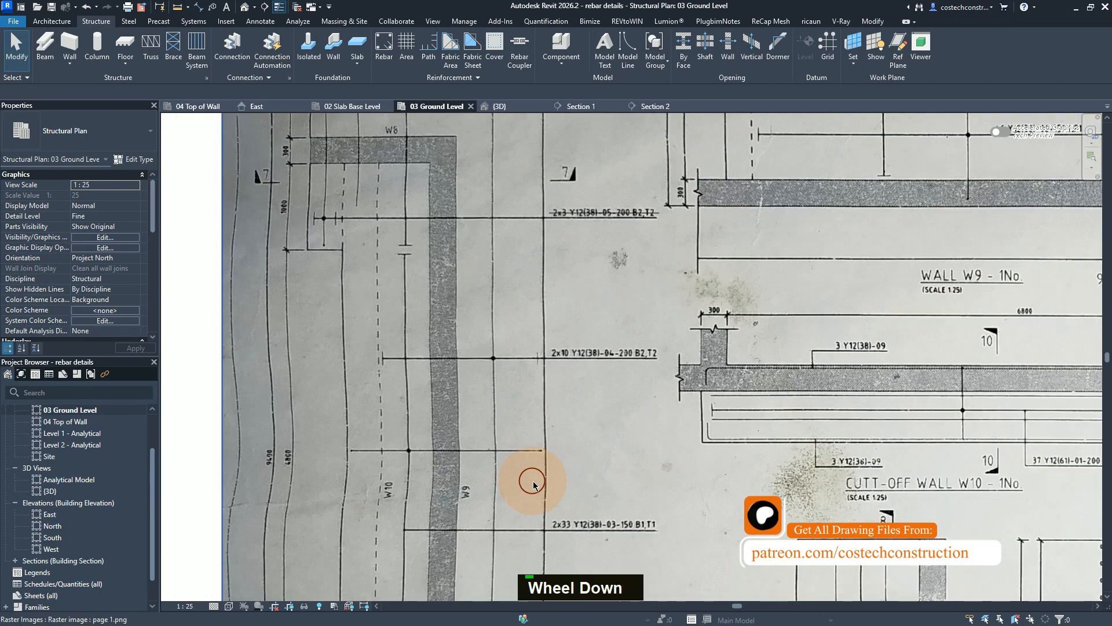
{"action": "scroll", "coordinate": [533, 485], "scroll_direction": "down", "scroll_amount": 3}
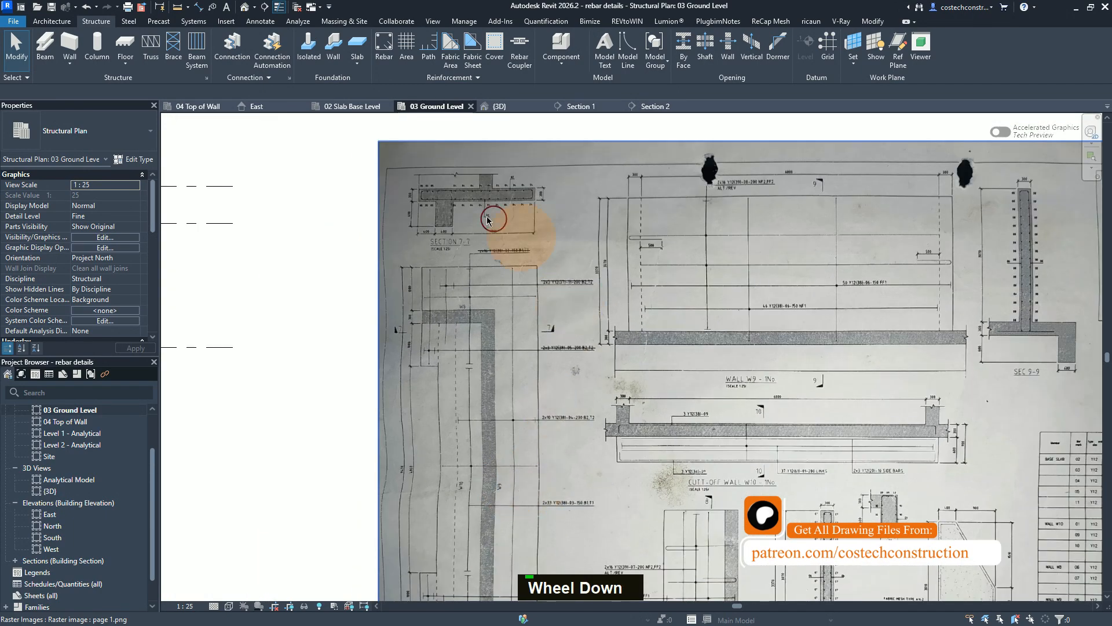
{"action": "scroll", "coordinate": [409, 161], "scroll_direction": "up", "scroll_amount": 5}
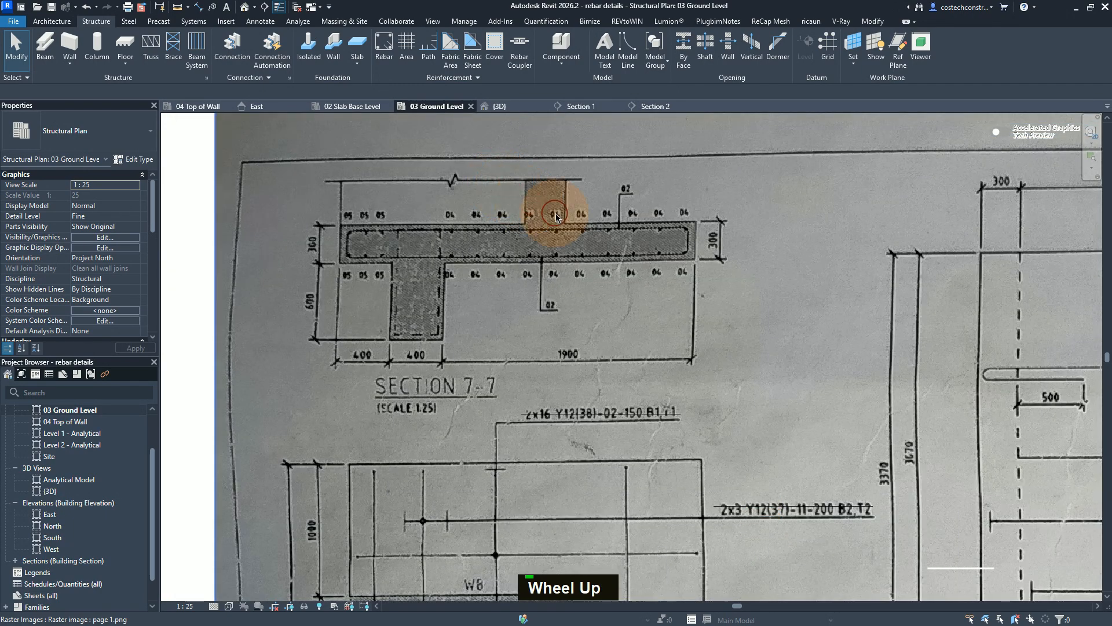
Examine the top and bottom mark 04 bar positions along Section 7-7 on the reference drawing
{"action": "scroll", "coordinate": [556, 217], "scroll_direction": "up", "scroll_amount": 3}
{"action": "scroll", "coordinate": [720, 293], "scroll_direction": "down", "scroll_amount": 2}
{"action": "scroll", "coordinate": [740, 287], "scroll_direction": "up", "scroll_amount": 2}
{"action": "scroll", "coordinate": [739, 289], "scroll_direction": "up", "scroll_amount": 2}
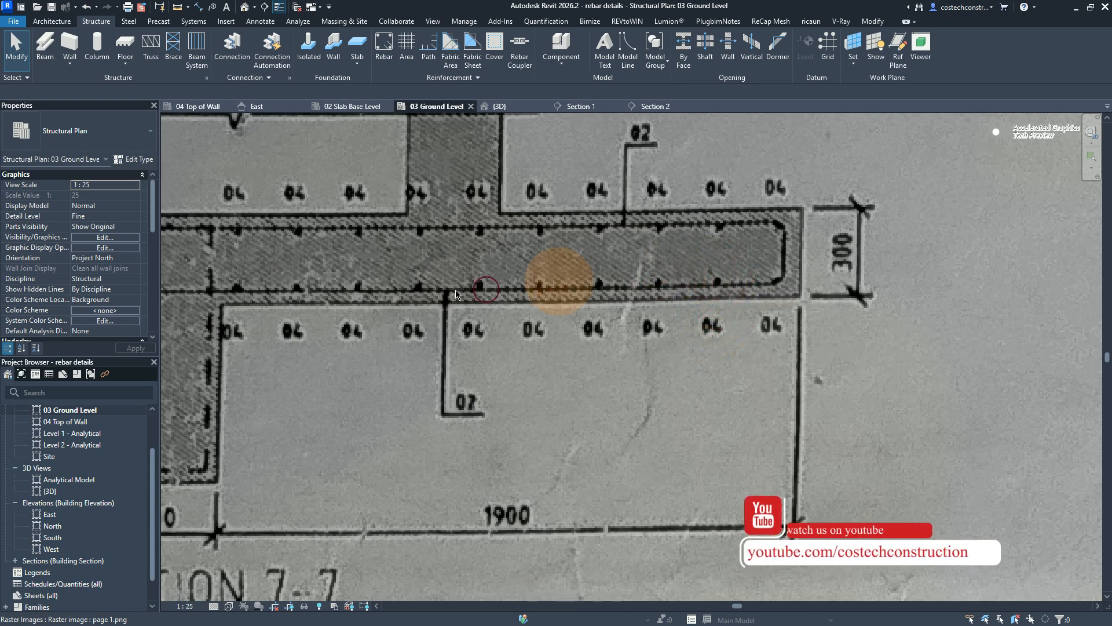
{"action": "scroll", "coordinate": [601, 275], "scroll_direction": "up", "scroll_amount": 1}
{"action": "scroll", "coordinate": [504, 240], "scroll_direction": "down", "scroll_amount": 1}
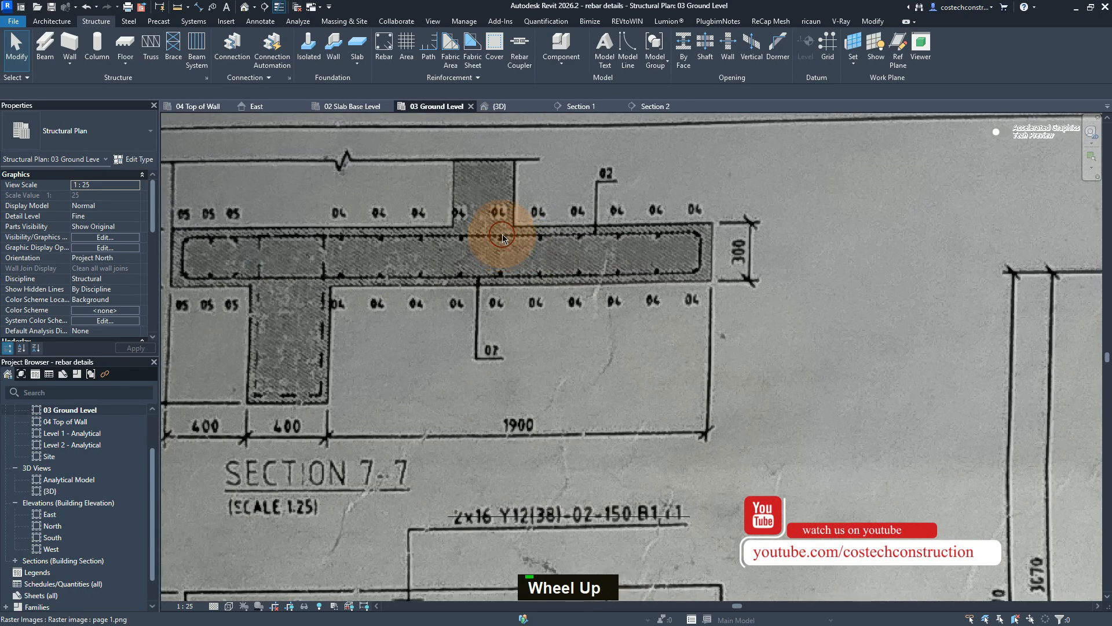
{"action": "scroll", "coordinate": [503, 238], "scroll_direction": "down", "scroll_amount": 3}
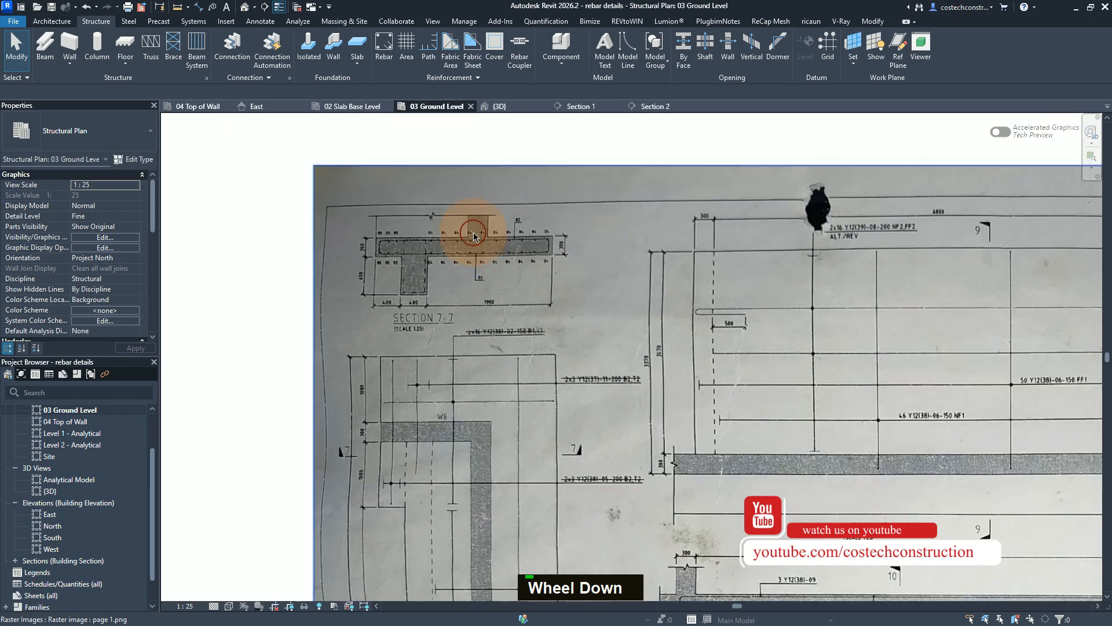
{"action": "scroll", "coordinate": [473, 236], "scroll_direction": "down", "scroll_amount": 3}
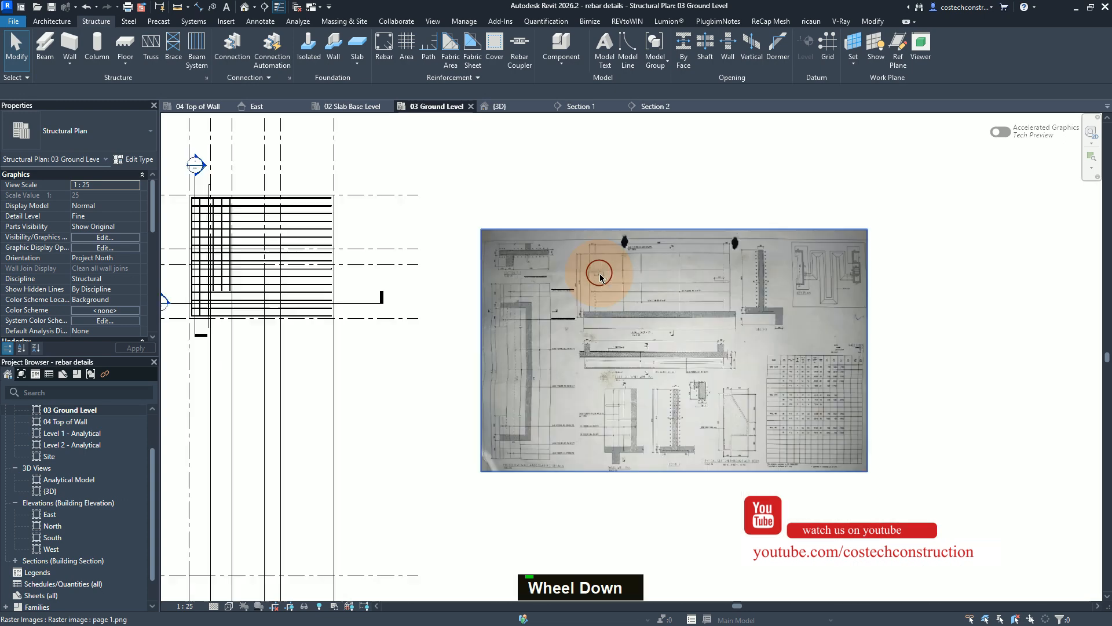
Draw a building section lengthwise through the slab just inside grid F, from beyond grid 8 to beyond grid 1
{"action": "scroll", "coordinate": [600, 278], "scroll_direction": "down", "scroll_amount": 1}
{"action": "scroll", "coordinate": [459, 367], "scroll_direction": "down", "scroll_amount": 2}
{"action": "scroll", "coordinate": [465, 367], "scroll_direction": "up", "scroll_amount": 1}
{"action": "scroll", "coordinate": [466, 368], "scroll_direction": "down", "scroll_amount": 1}
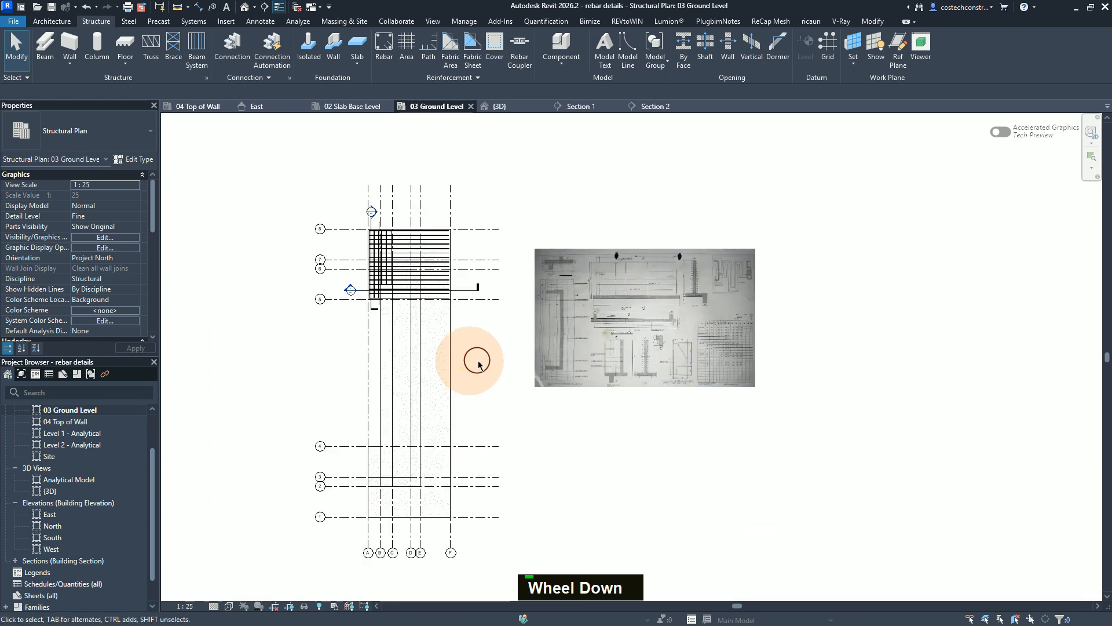
{"action": "left_click", "coordinate": [433, 21]}
{"action": "scroll", "coordinate": [426, 35], "scroll_direction": "up", "scroll_amount": 1}
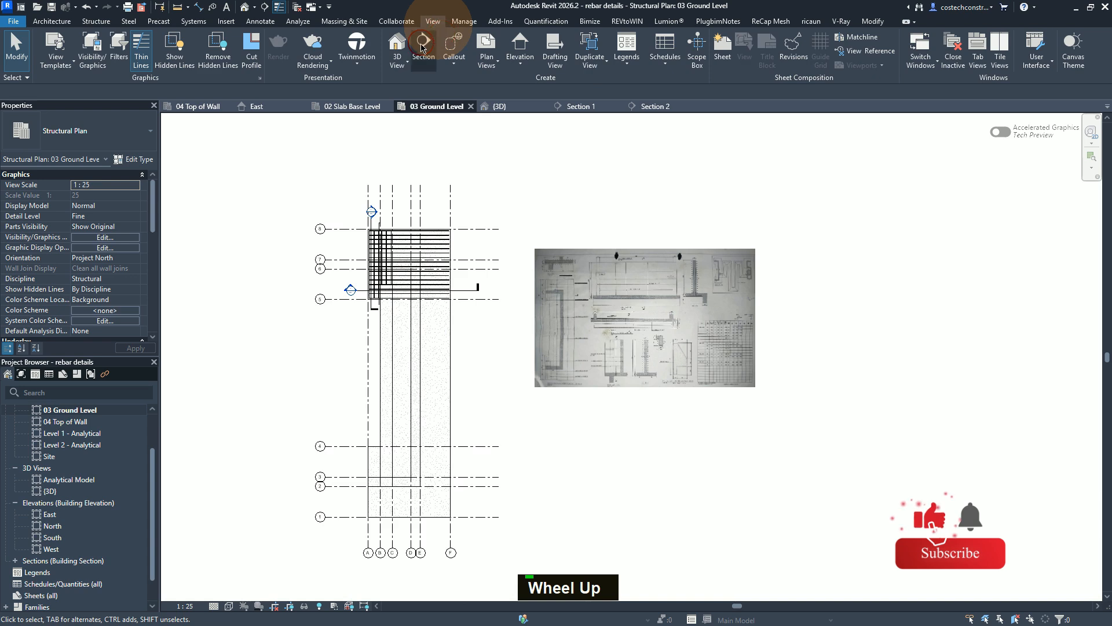
{"action": "left_click", "coordinate": [421, 45]}
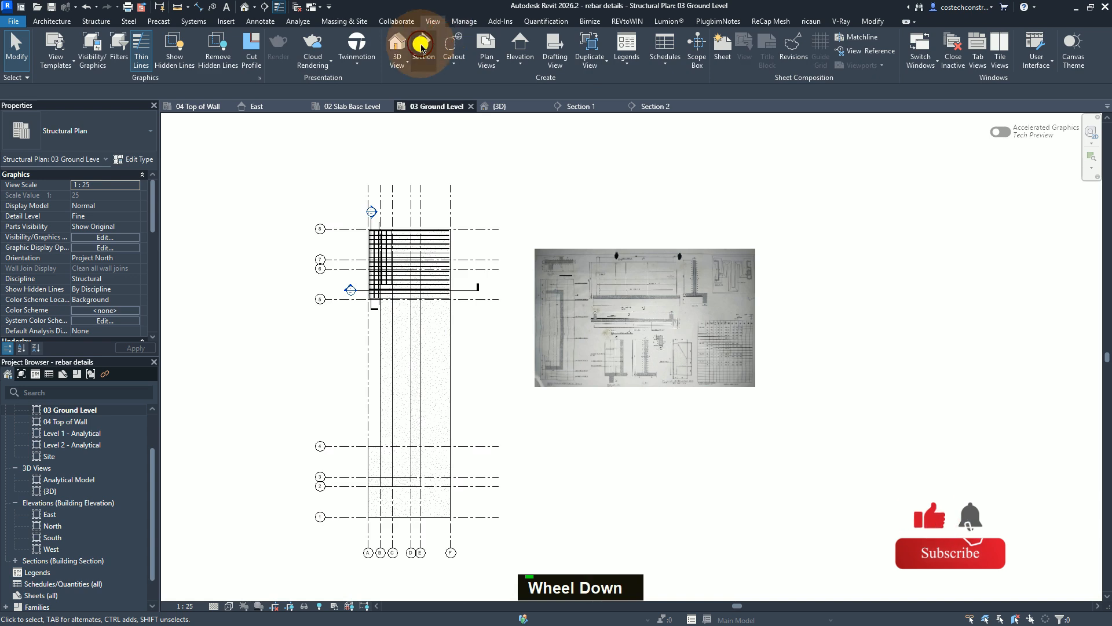
{"action": "double_click", "coordinate": [429, 201]}
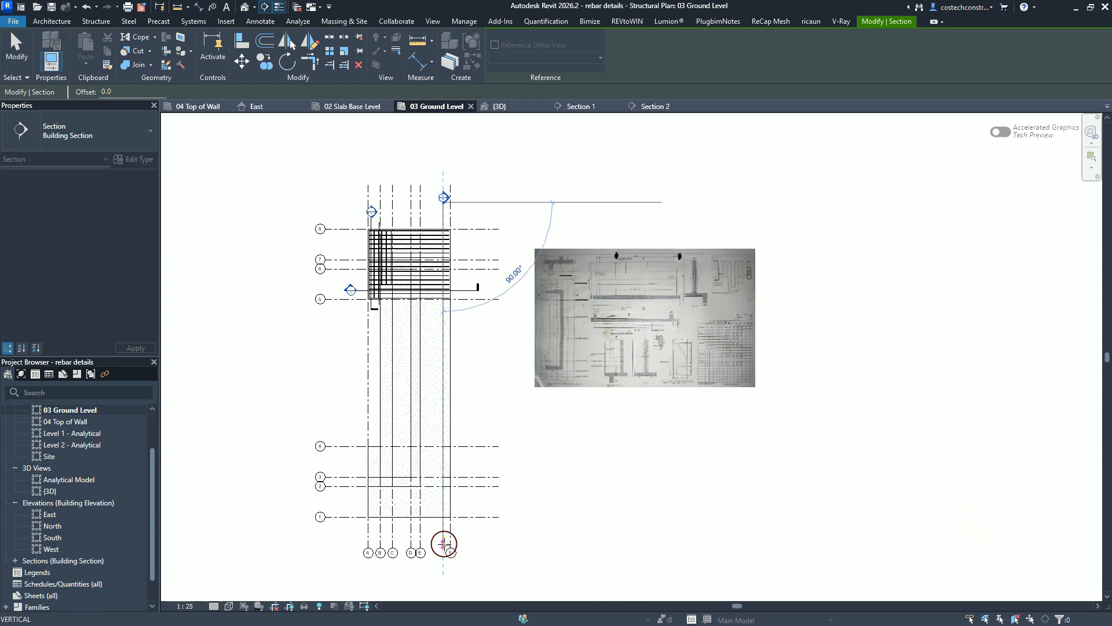
{"action": "left_click", "coordinate": [443, 544]}
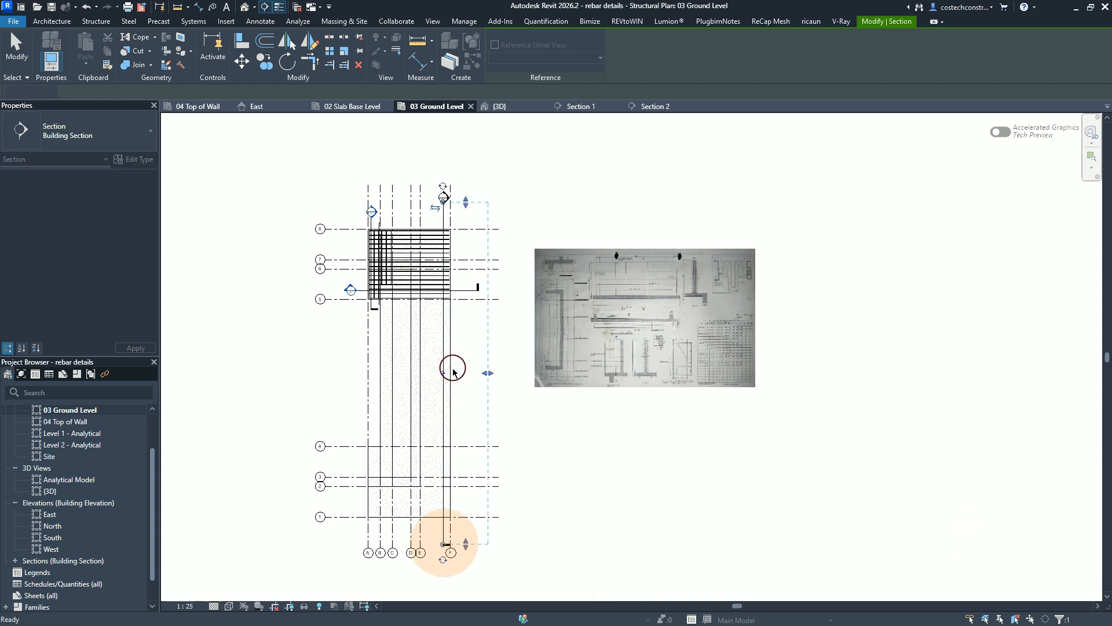
Move the new section line to just beside grid E, looking toward grid F, with its view depth ending short of that grid
{"action": "left_click", "coordinate": [435, 210]}
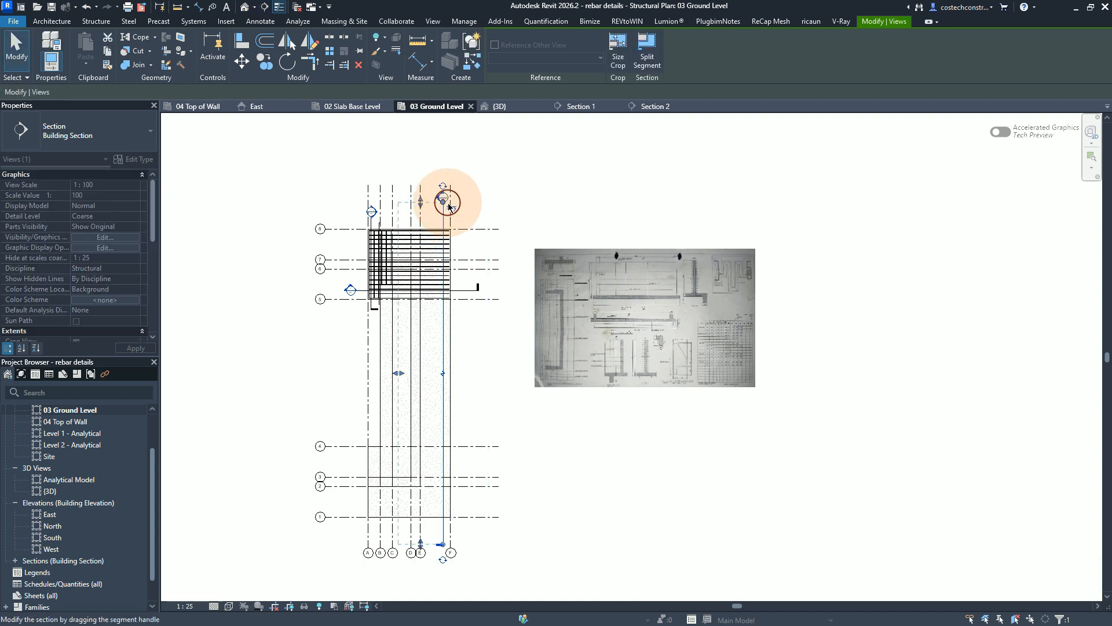
{"action": "left_click", "coordinate": [452, 210]}
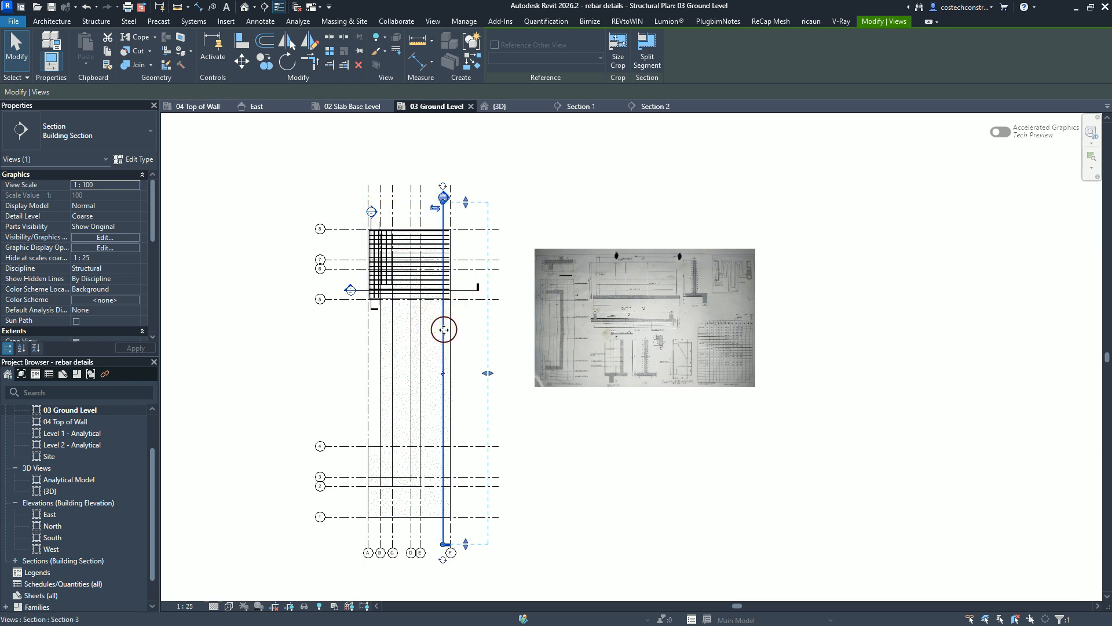
{"action": "left_click_drag", "start_coordinate": [436, 330], "coordinate": [449, 374]}
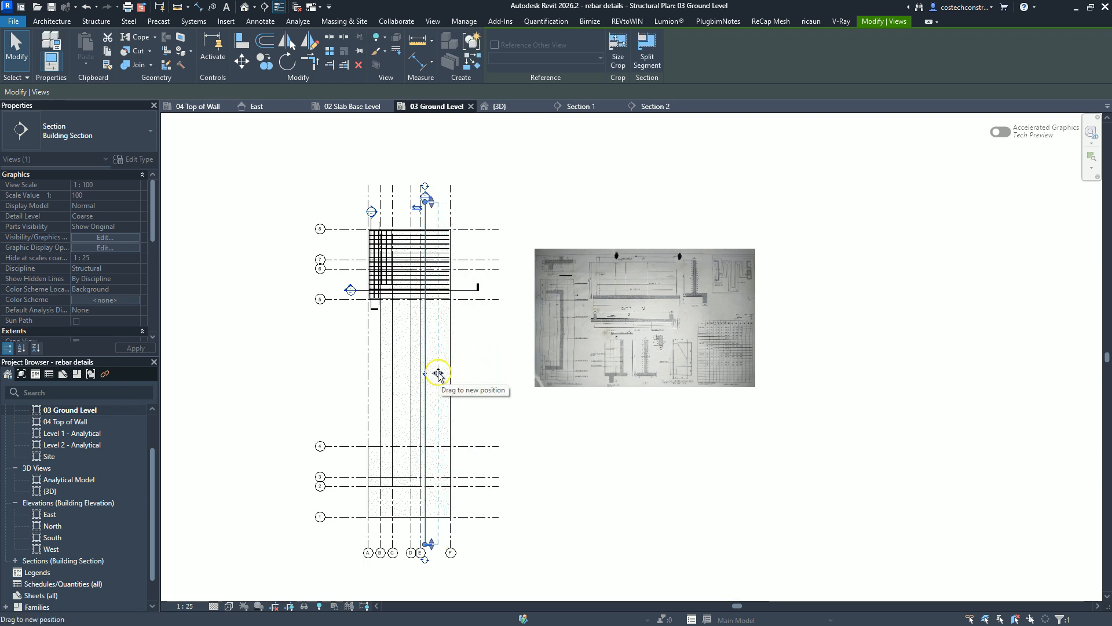
{"action": "left_click", "coordinate": [471, 368]}
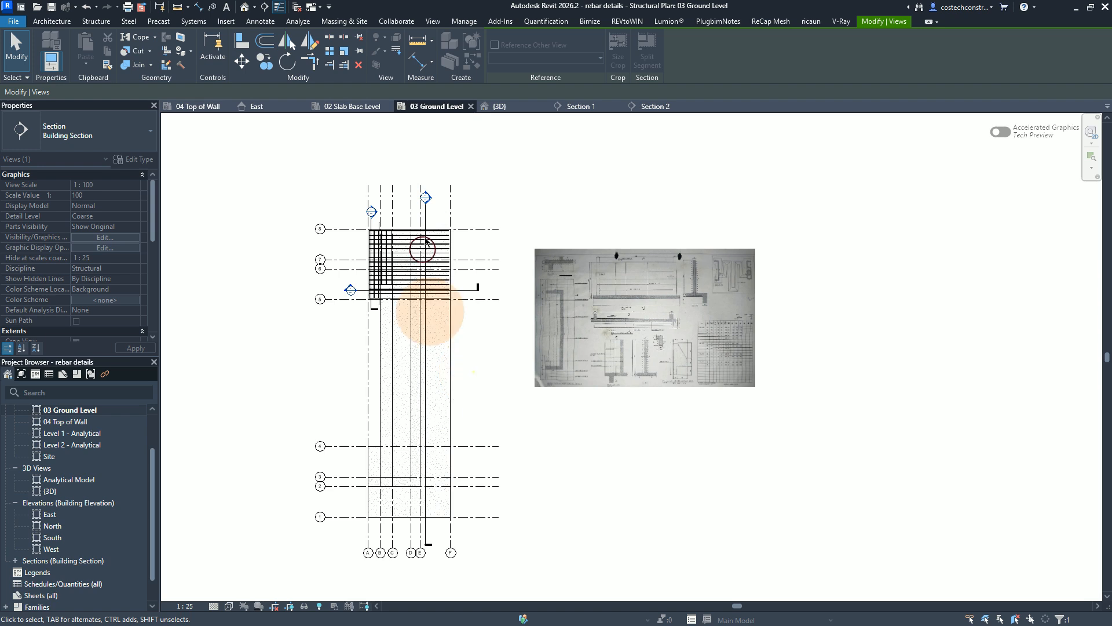
Open the new section view and set it to 1:25 scale, Fine detail level and Wireframe visual style
{"action": "double_click", "coordinate": [427, 197]}
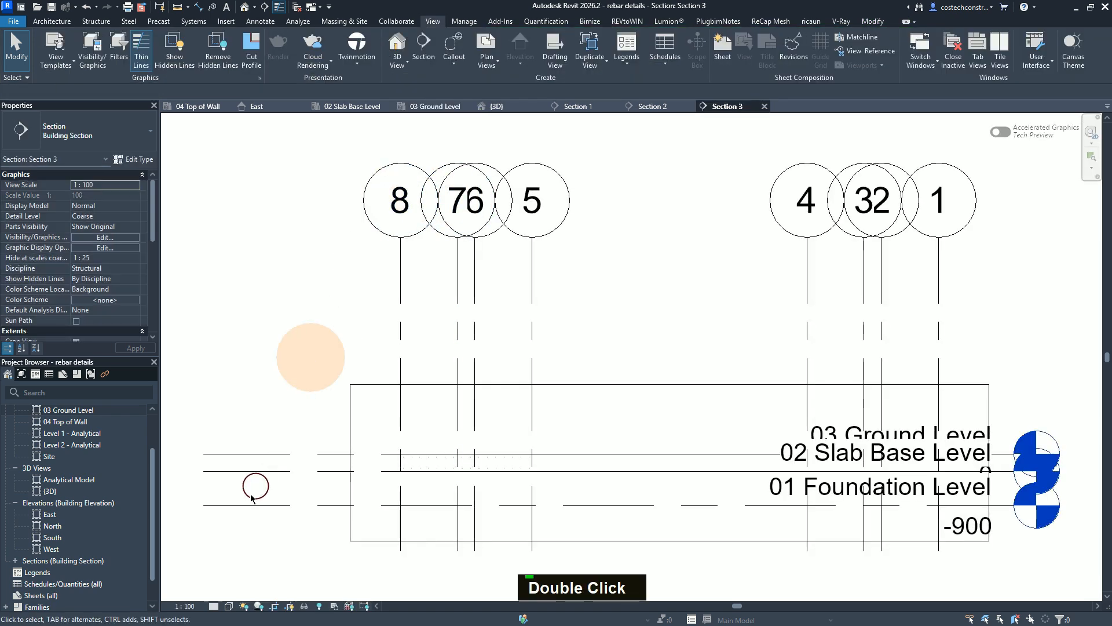
{"action": "left_click", "coordinate": [186, 605]}
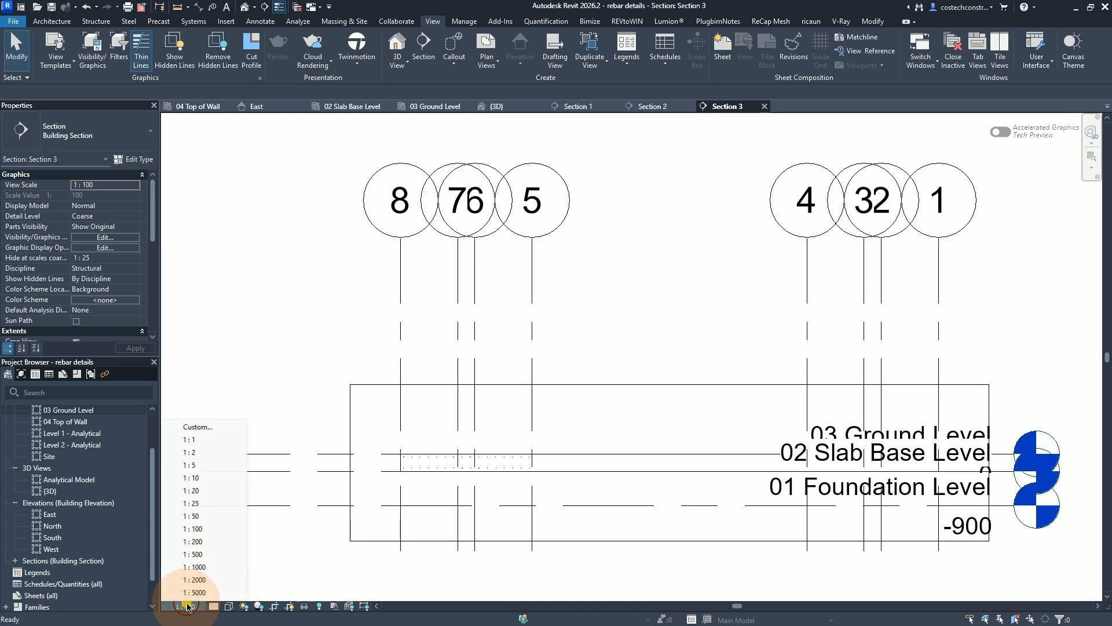
{"action": "left_click", "coordinate": [201, 503]}
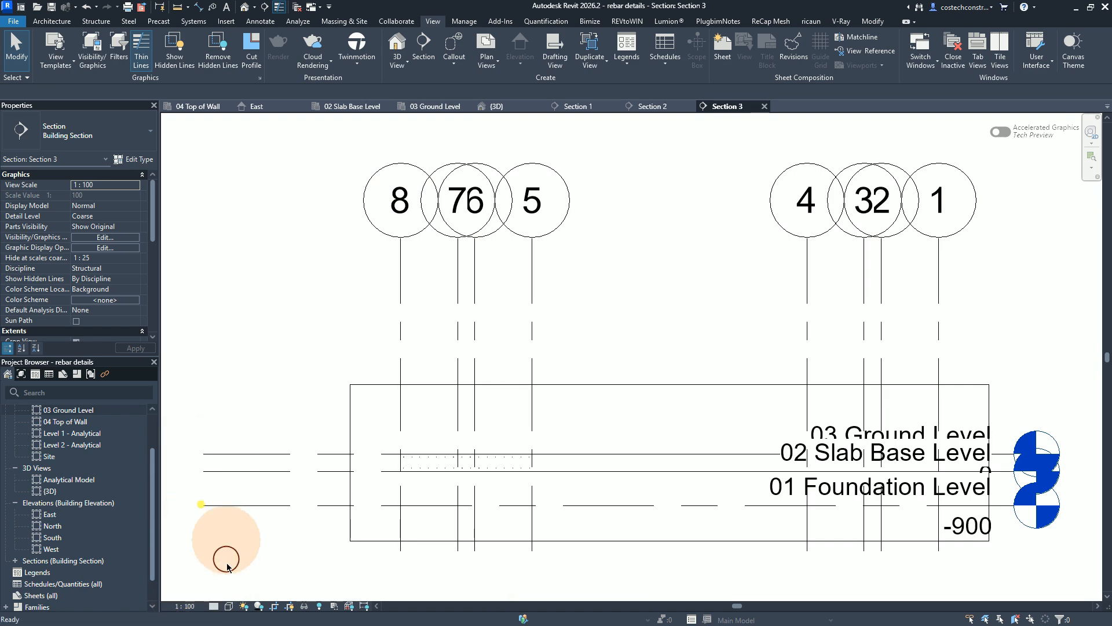
{"action": "left_click", "coordinate": [214, 606]}
{"action": "left_click", "coordinate": [234, 593]}
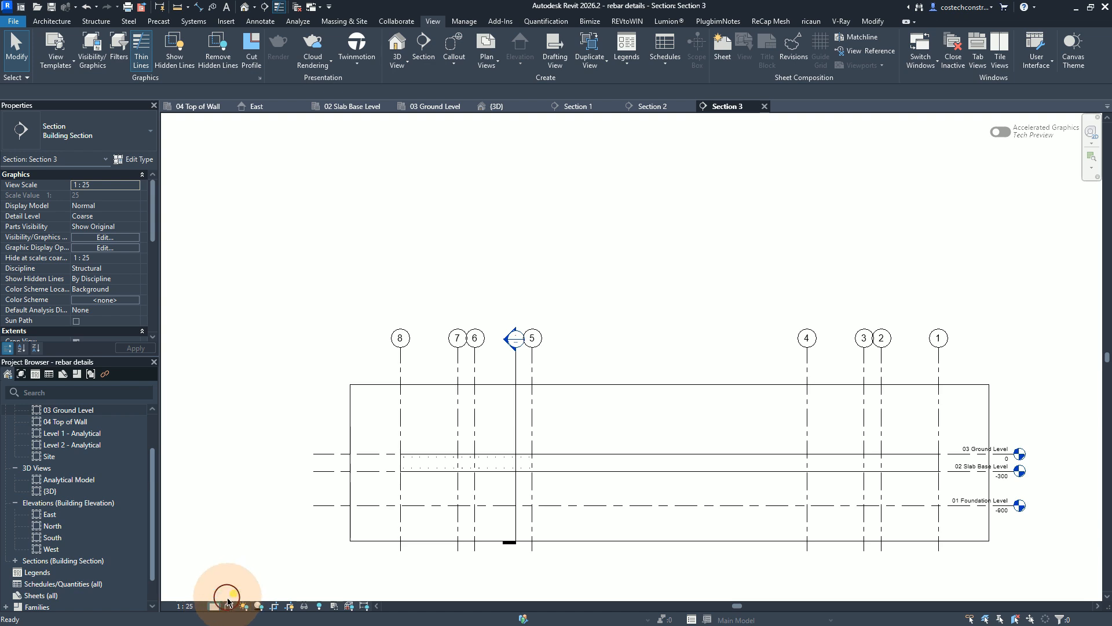
{"action": "left_click", "coordinate": [230, 606]}
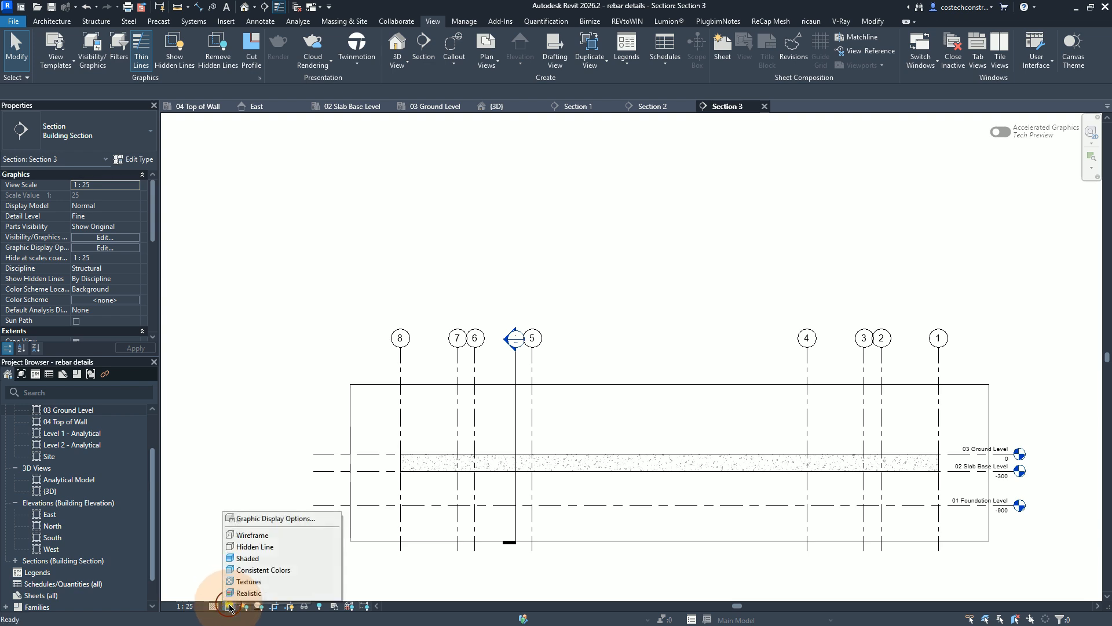
{"action": "left_click", "coordinate": [266, 536]}
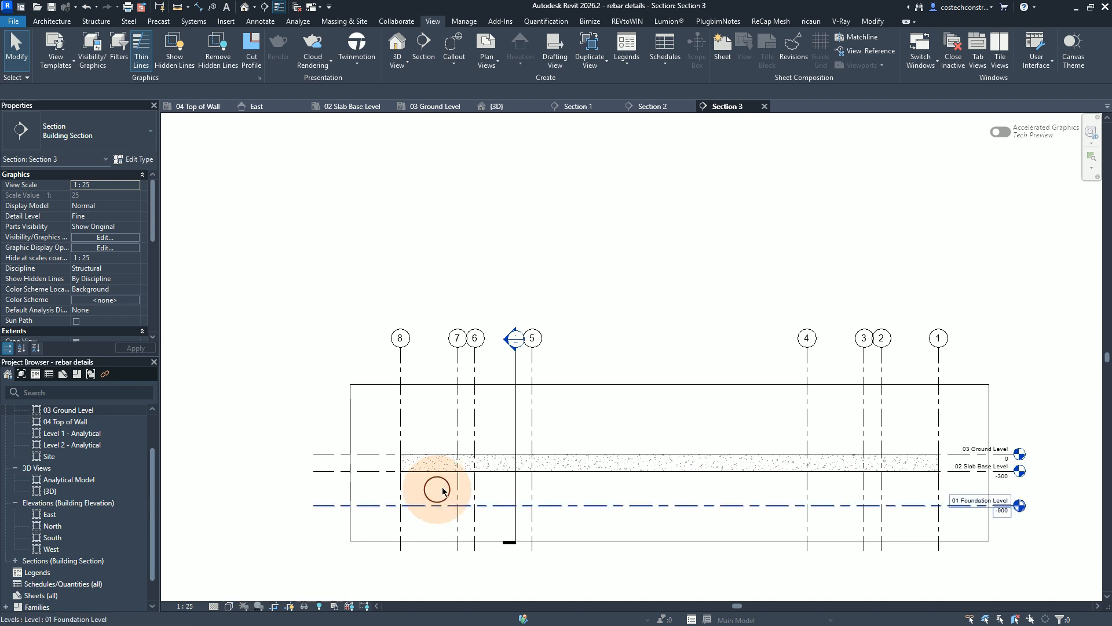
Place single 13M shape 21 bars along the foundation slab's bottom and top, expanded to host and parallel to the current work plane
{"action": "left_click", "coordinate": [589, 471]}
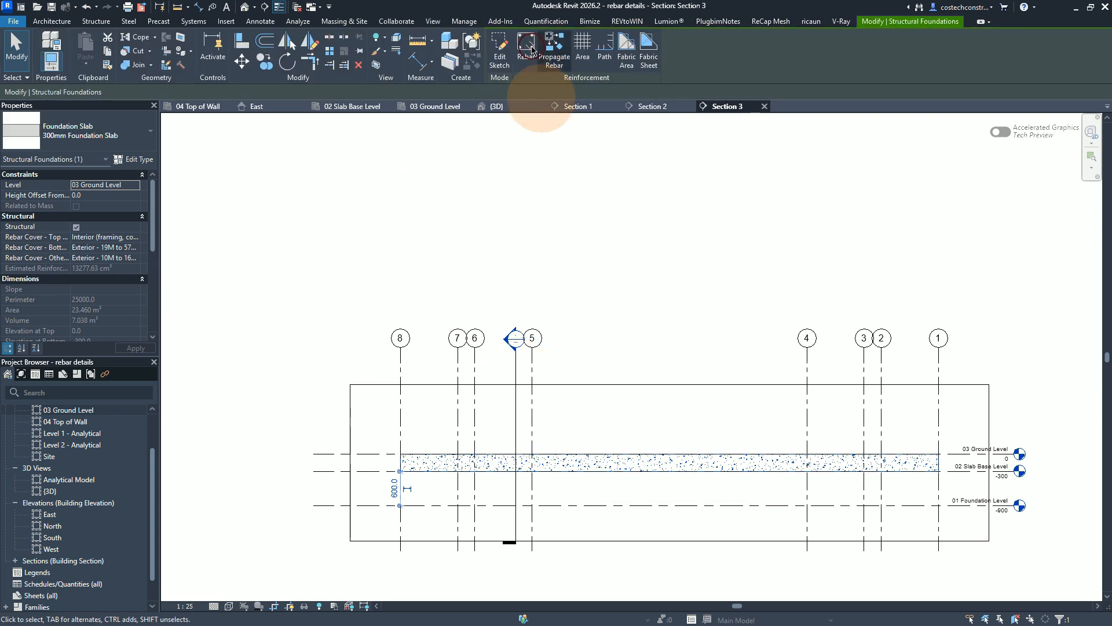
{"action": "left_click", "coordinate": [531, 51]}
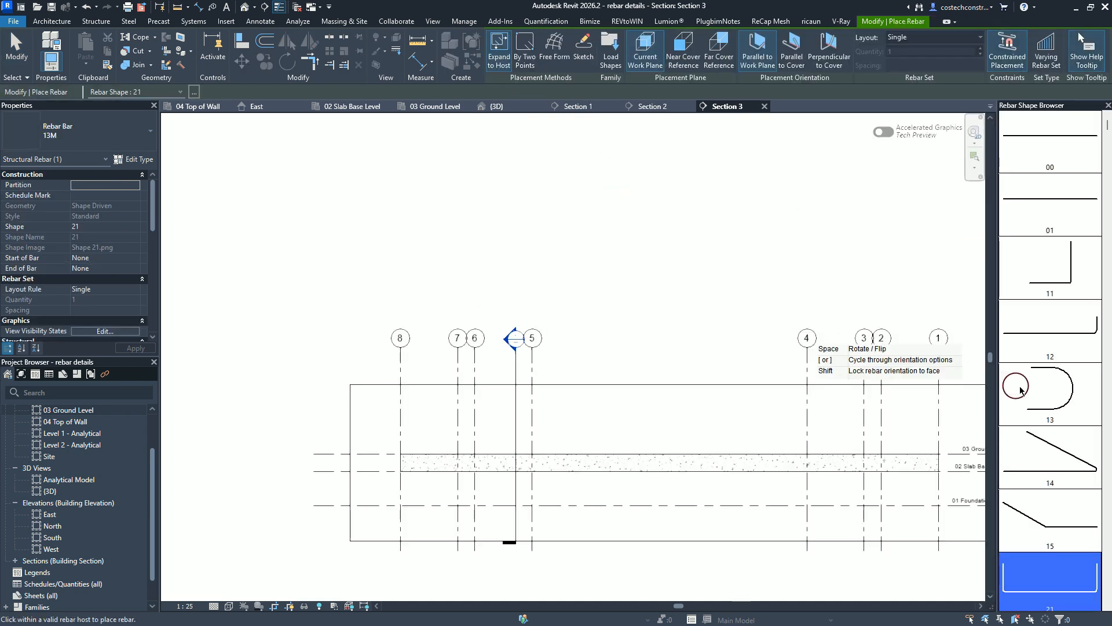
{"action": "left_click", "coordinate": [1088, 598]}
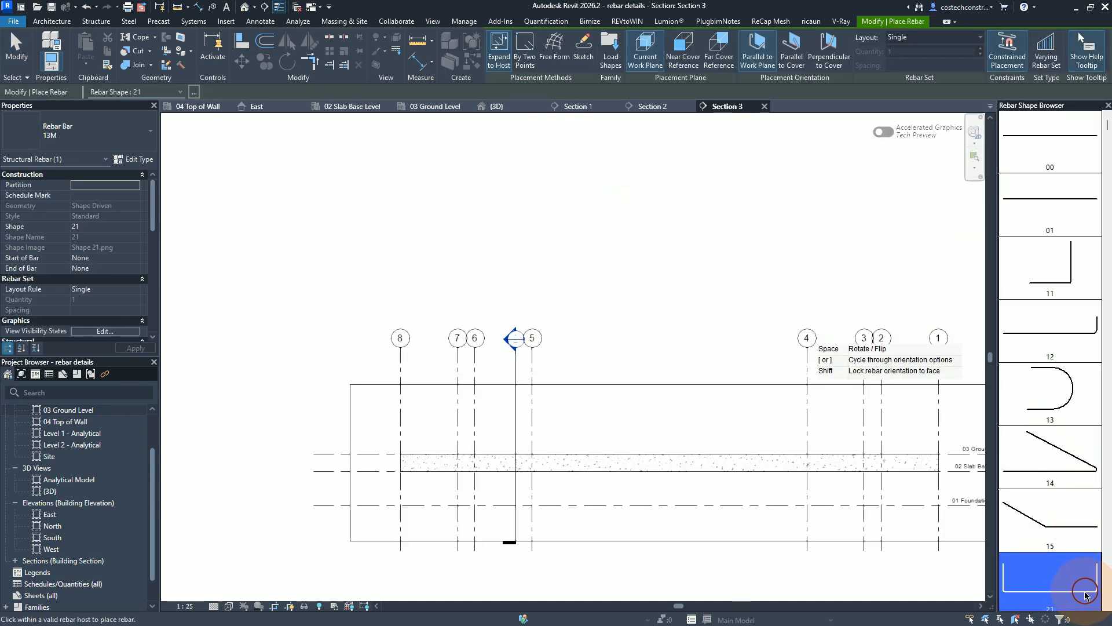
{"action": "left_click", "coordinate": [495, 66]}
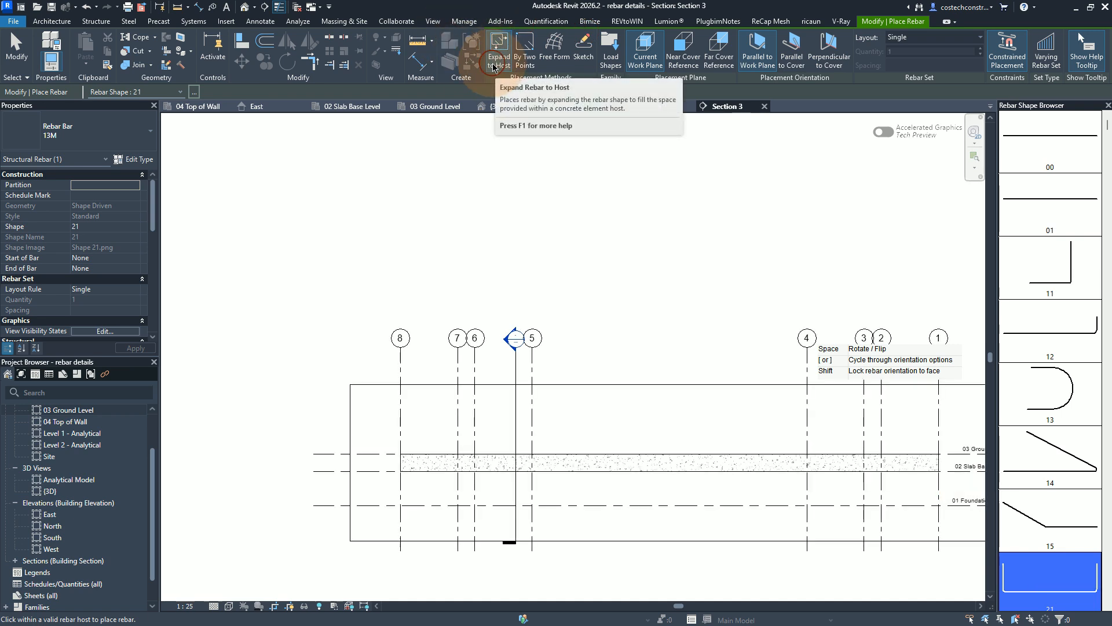
{"action": "left_click", "coordinate": [650, 63]}
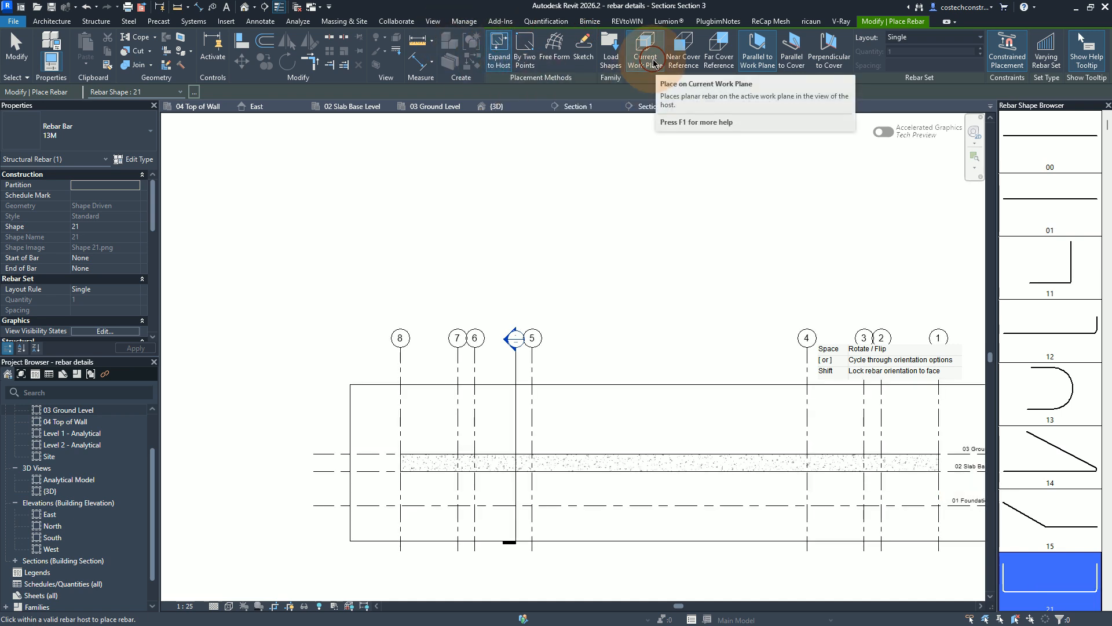
{"action": "left_click", "coordinate": [769, 68]}
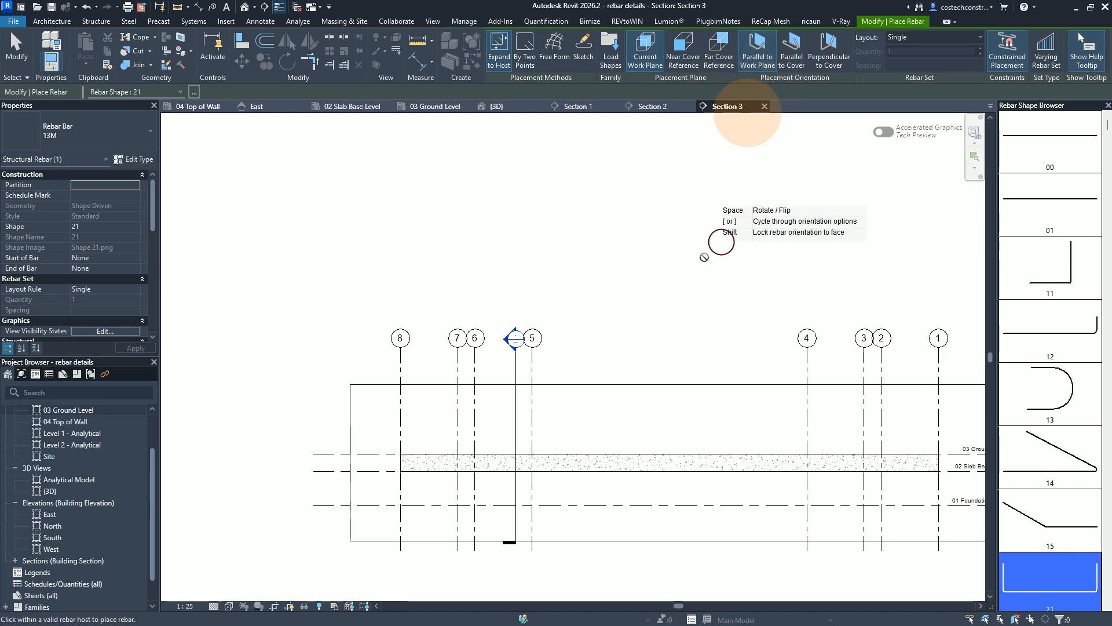
{"action": "scroll", "coordinate": [640, 455], "scroll_direction": "up", "scroll_amount": 3}
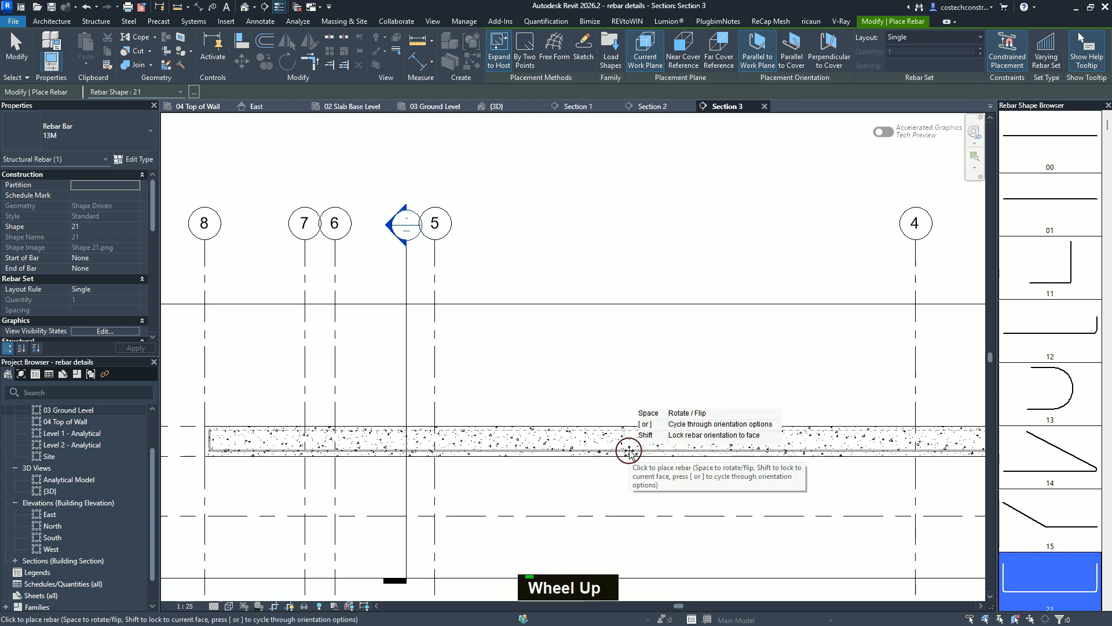
{"action": "left_click", "coordinate": [643, 451]}
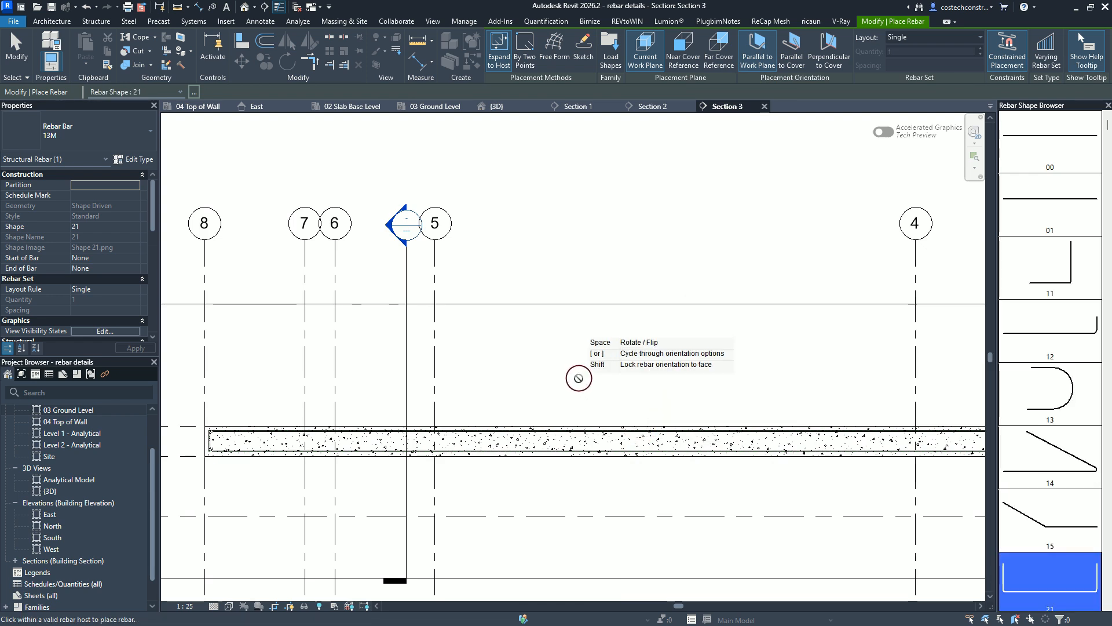
{"action": "key", "text": "Escape"}
{"action": "key", "text": "Escape"}
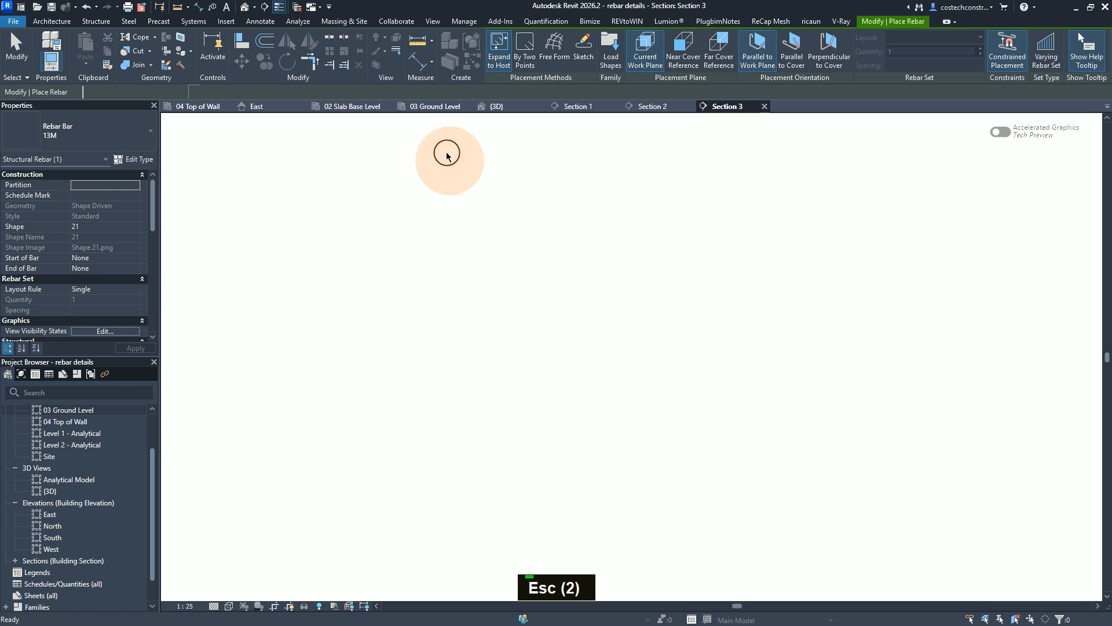
Check mark 04 in the base slab bar schedule on the 03 Ground Level reference drawing and return to Section 3
{"action": "left_click", "coordinate": [446, 106]}
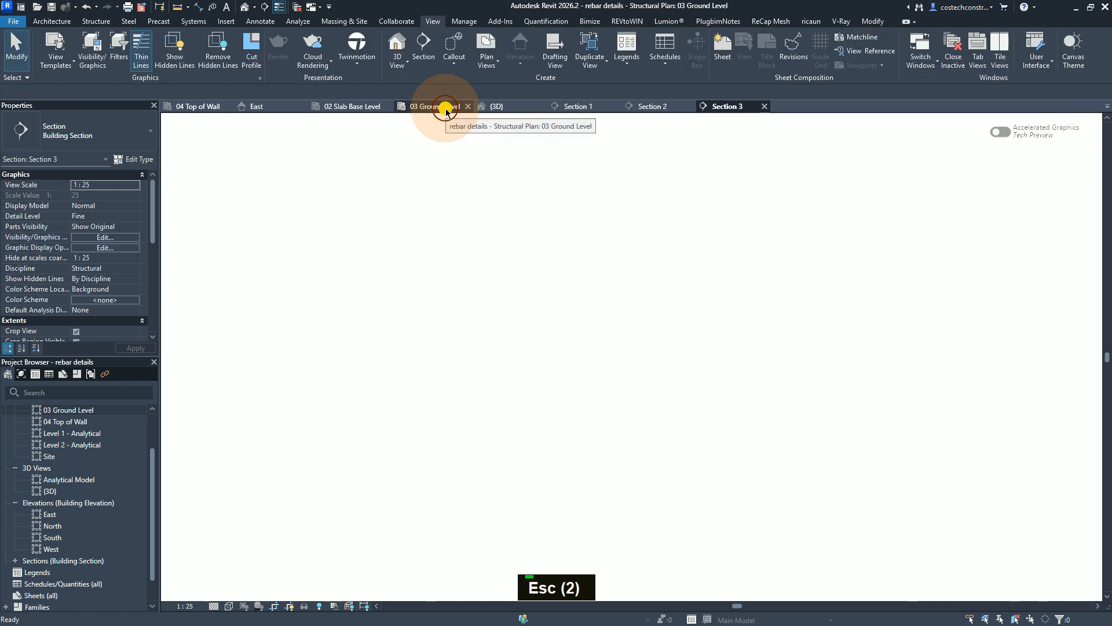
{"action": "scroll", "coordinate": [589, 318], "scroll_direction": "up", "scroll_amount": 3}
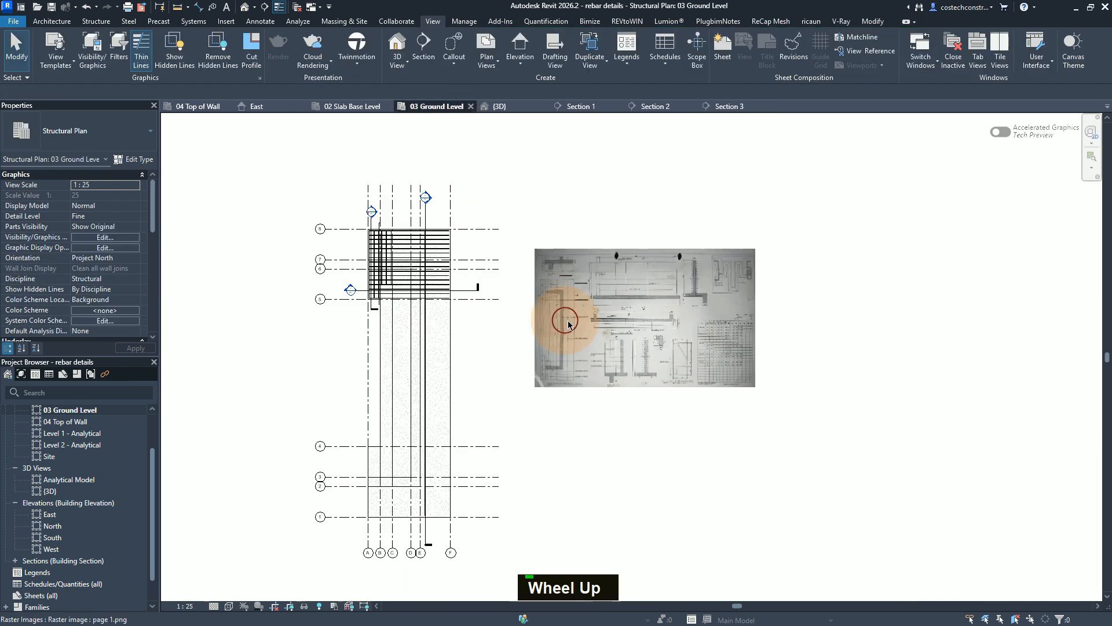
{"action": "scroll", "coordinate": [591, 319], "scroll_direction": "up", "scroll_amount": 5}
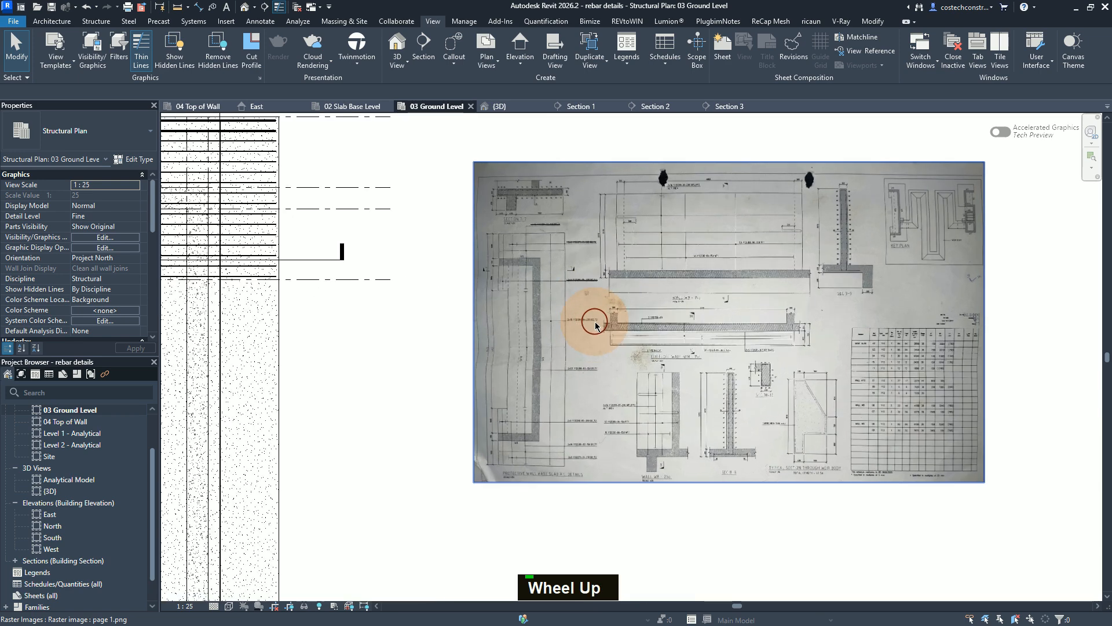
{"action": "scroll", "coordinate": [578, 322], "scroll_direction": "up", "scroll_amount": 1}
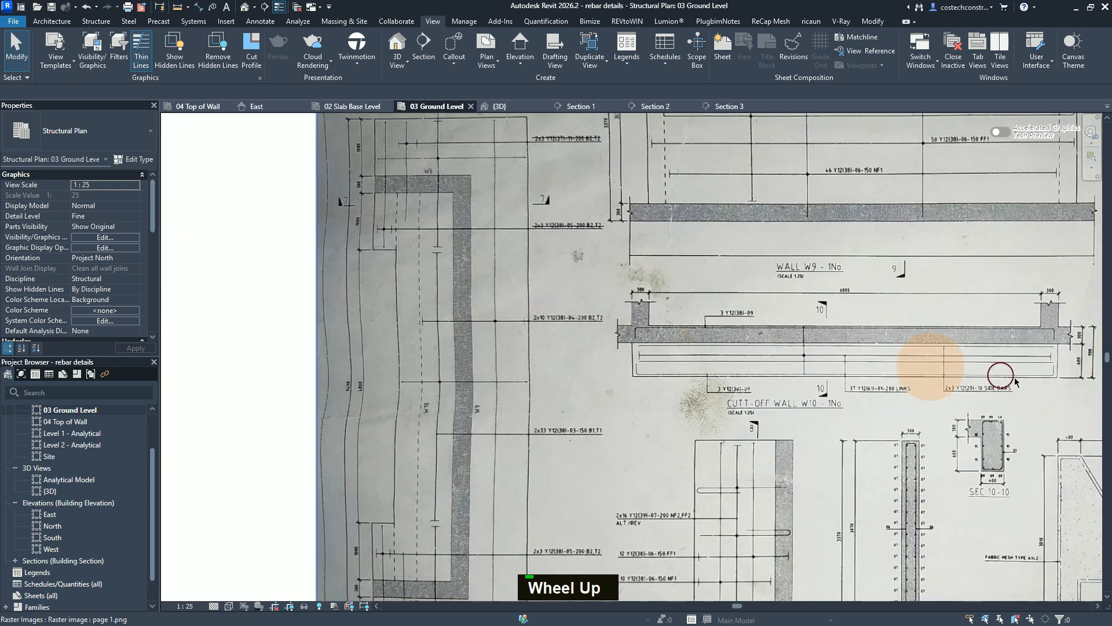
{"action": "middle_click_drag", "start_coordinate": [1060, 385], "coordinate": [741, 381]}
{"action": "scroll", "coordinate": [523, 320], "scroll_direction": "up", "scroll_amount": 1}
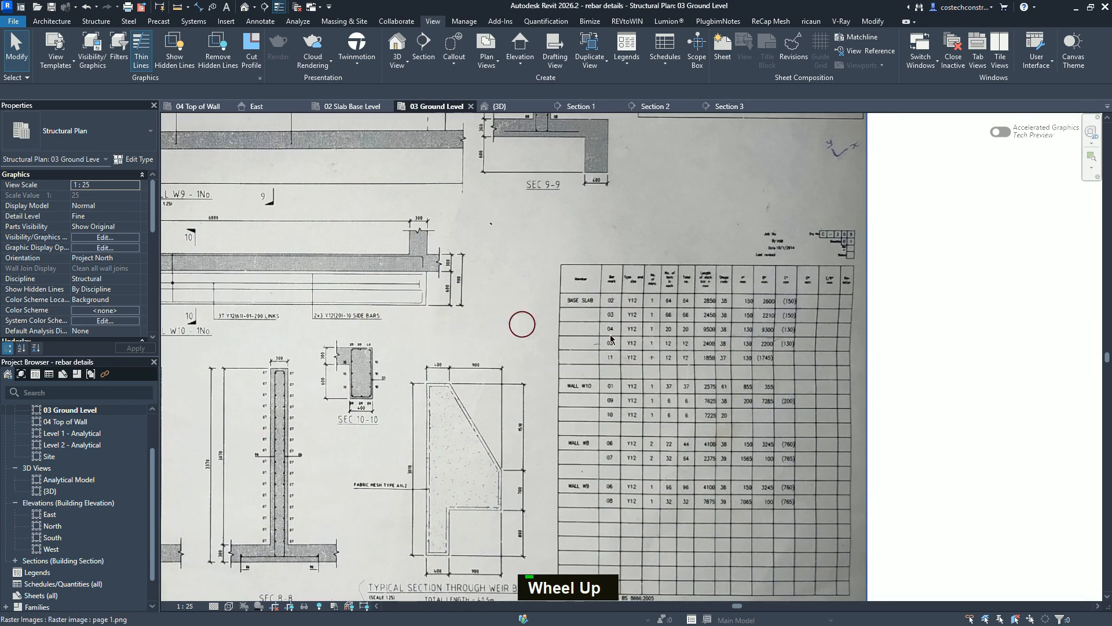
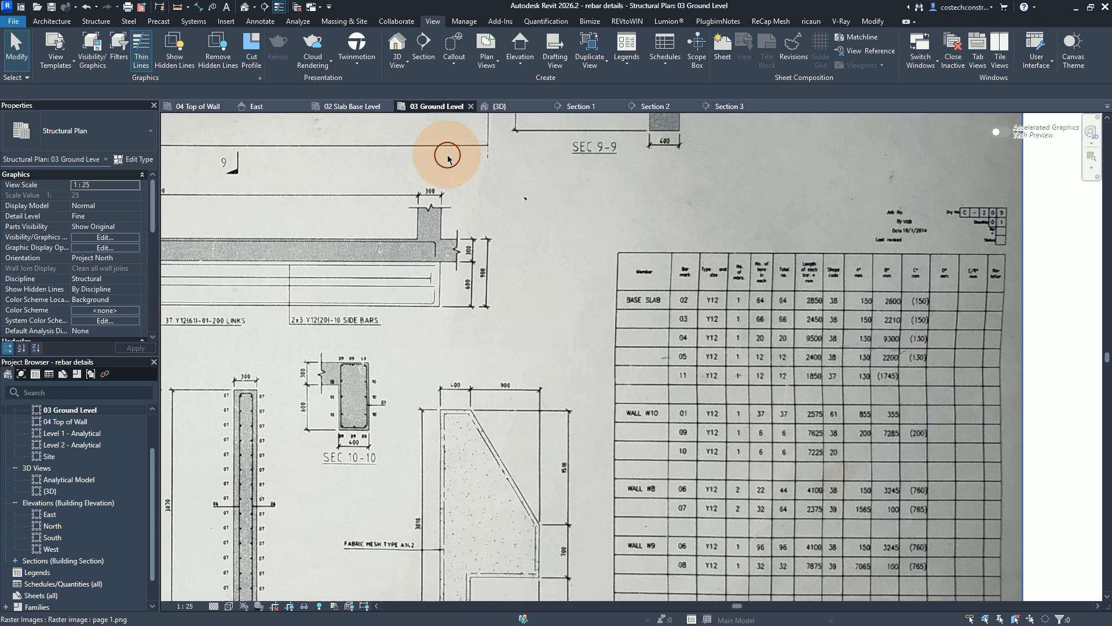
{"action": "left_click", "coordinate": [736, 108]}
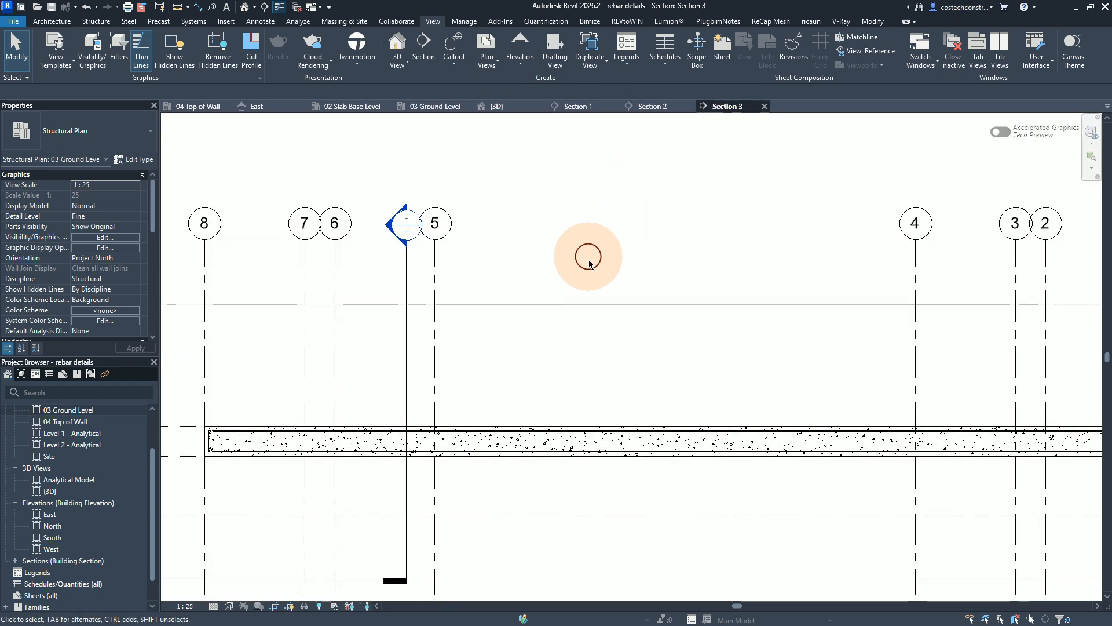
Select both new longitudinal bars in the slab section and set their A and C segment lengths to 130 mm
{"action": "key", "text": "ctrl"}
{"action": "left_click", "coordinate": [549, 447], "text": "ctrl"}
{"action": "key", "text": "ctrl"}
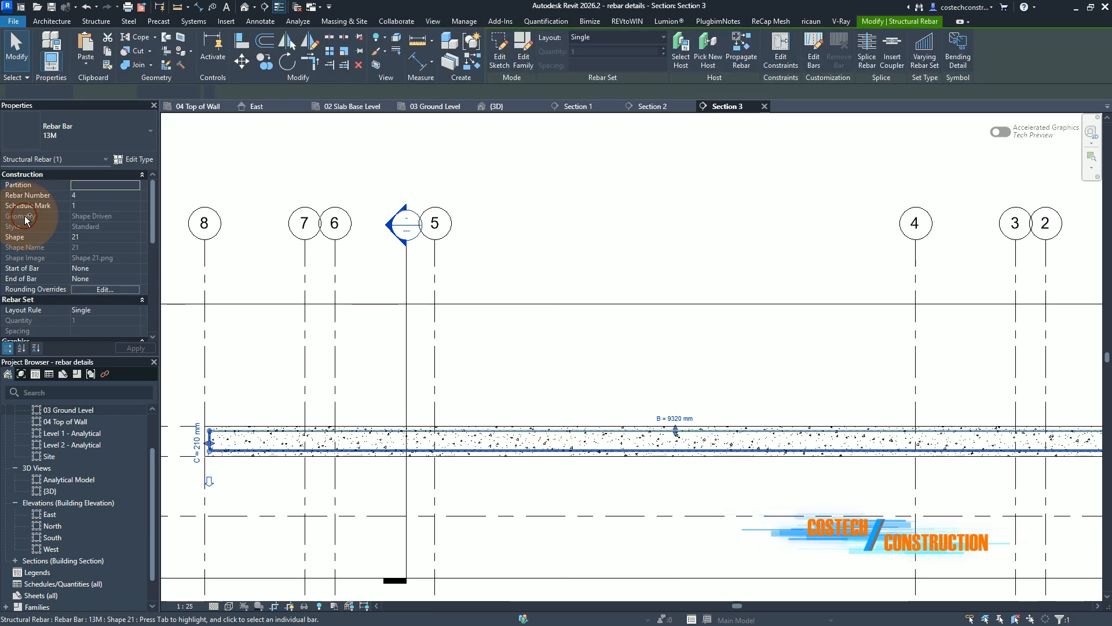
{"action": "scroll", "coordinate": [36, 239], "scroll_direction": "down", "scroll_amount": 3}
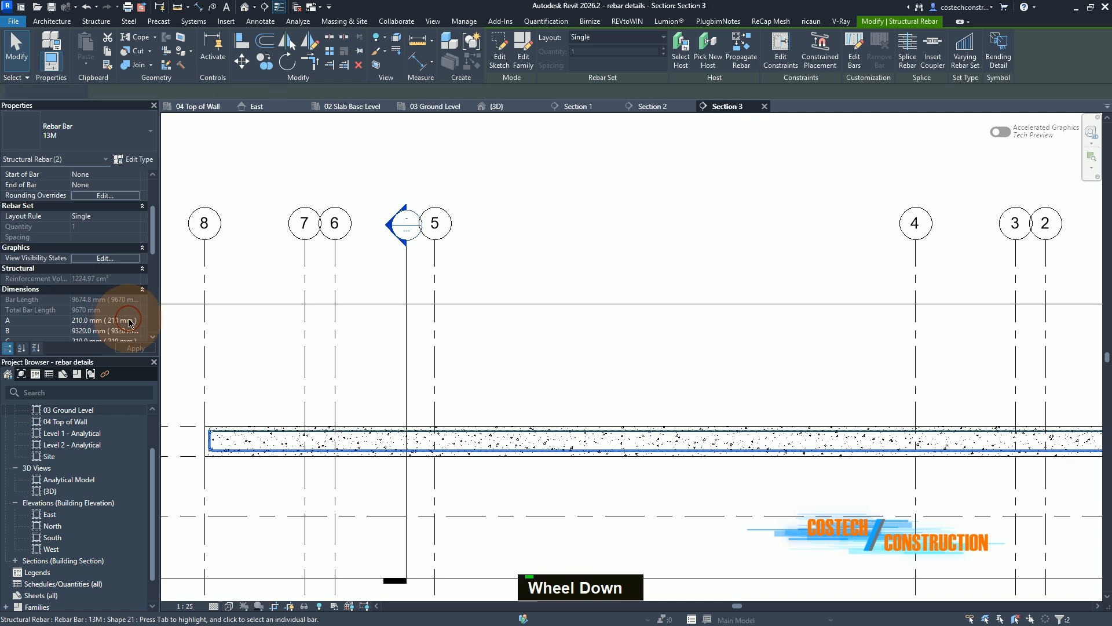
{"action": "scroll", "coordinate": [132, 301], "scroll_direction": "down", "scroll_amount": 3}
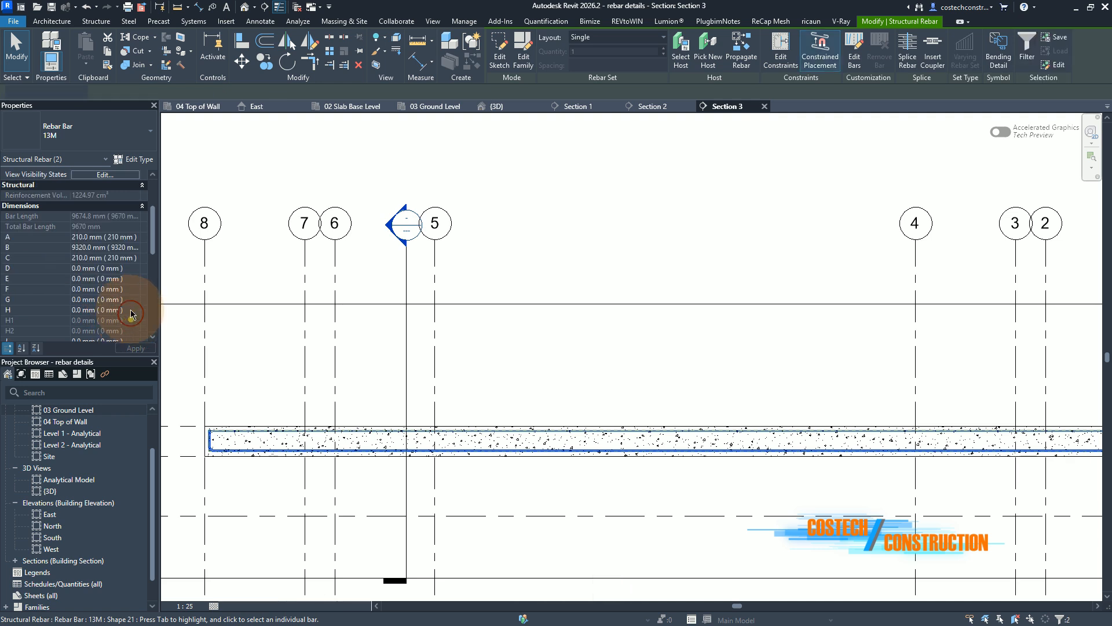
{"action": "left_click", "coordinate": [130, 238]}
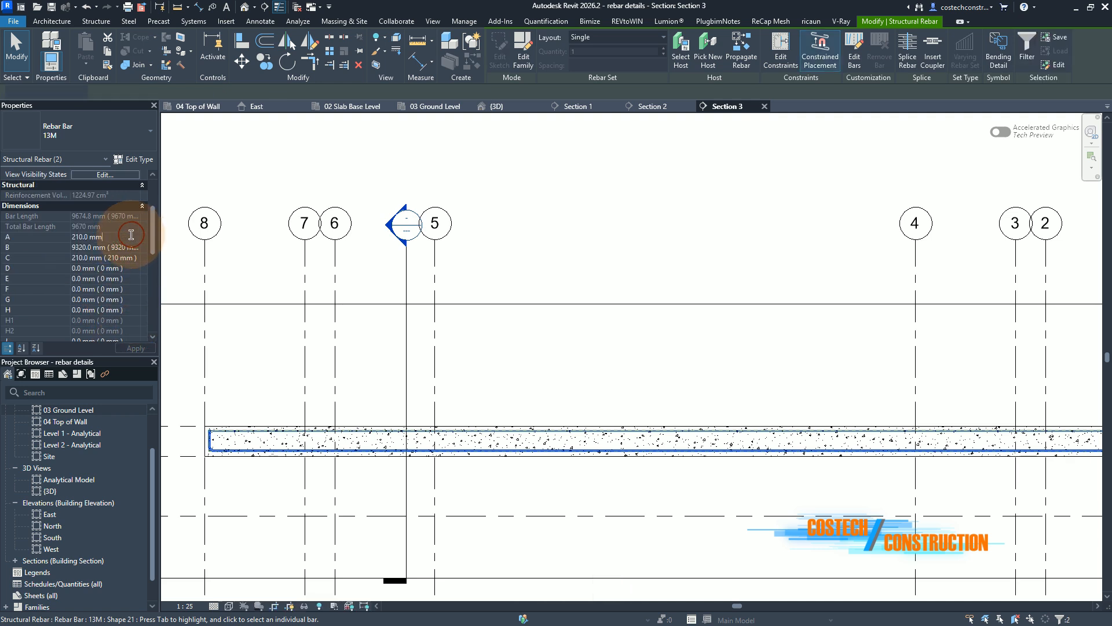
{"action": "left_click_drag", "start_coordinate": [131, 235], "coordinate": [41, 241]}
{"action": "type", "text": "130"}
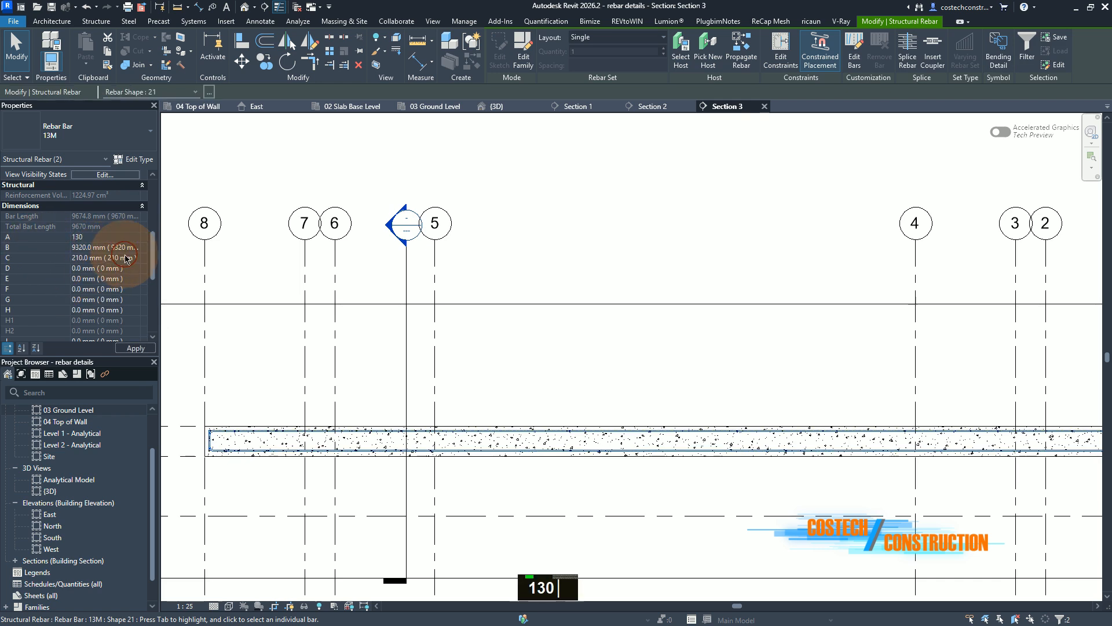
{"action": "left_click_drag", "start_coordinate": [129, 257], "coordinate": [44, 266]}
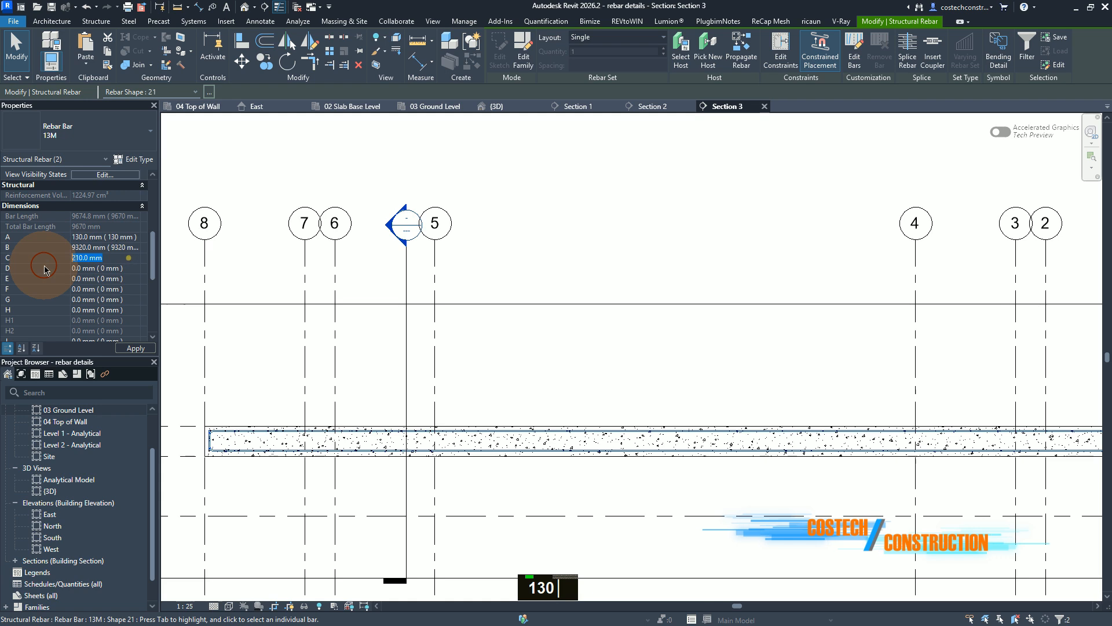
{"action": "type", "text": "130"}
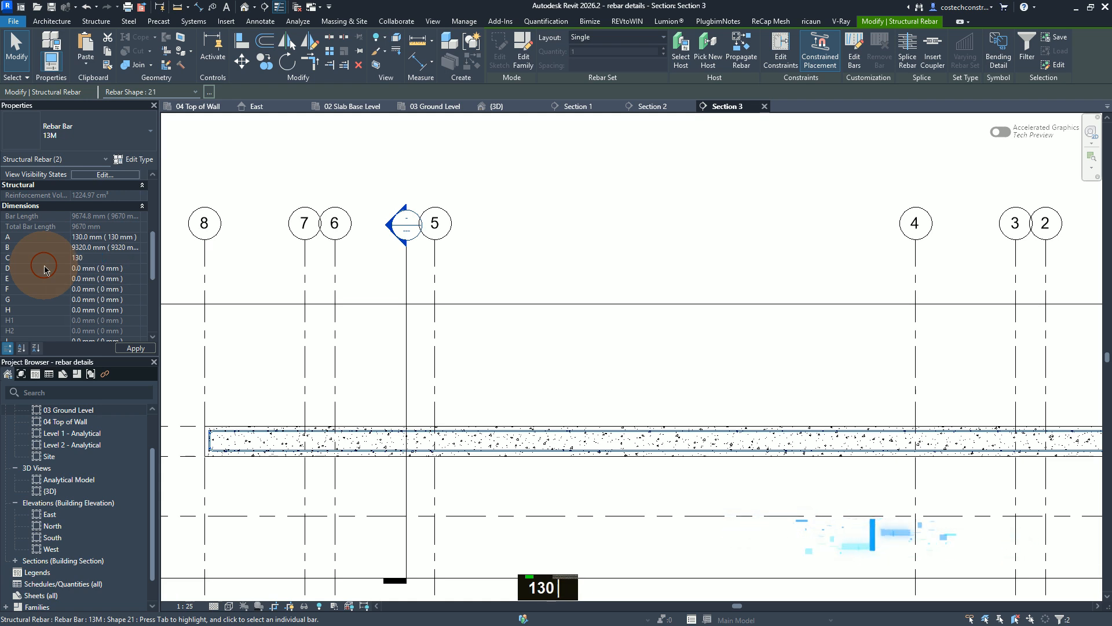
Assign the comment B2,T2 and mark 04 to both selected bars, accepting the duplicate mark values
{"action": "scroll", "coordinate": [70, 315], "scroll_direction": "down", "scroll_amount": 3}
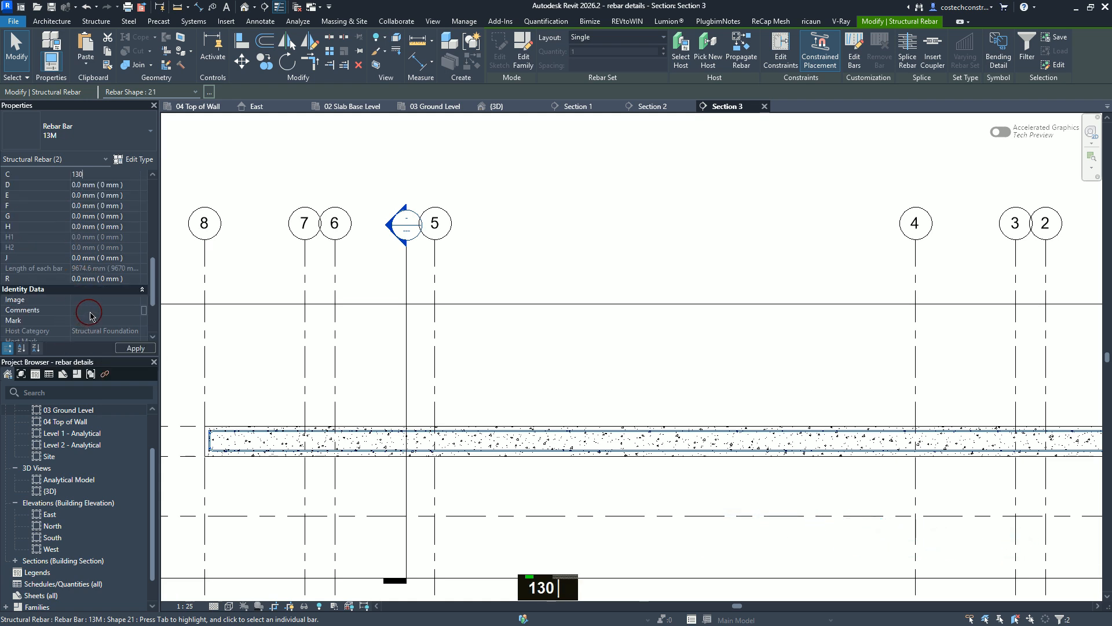
{"action": "left_click", "coordinate": [92, 312]}
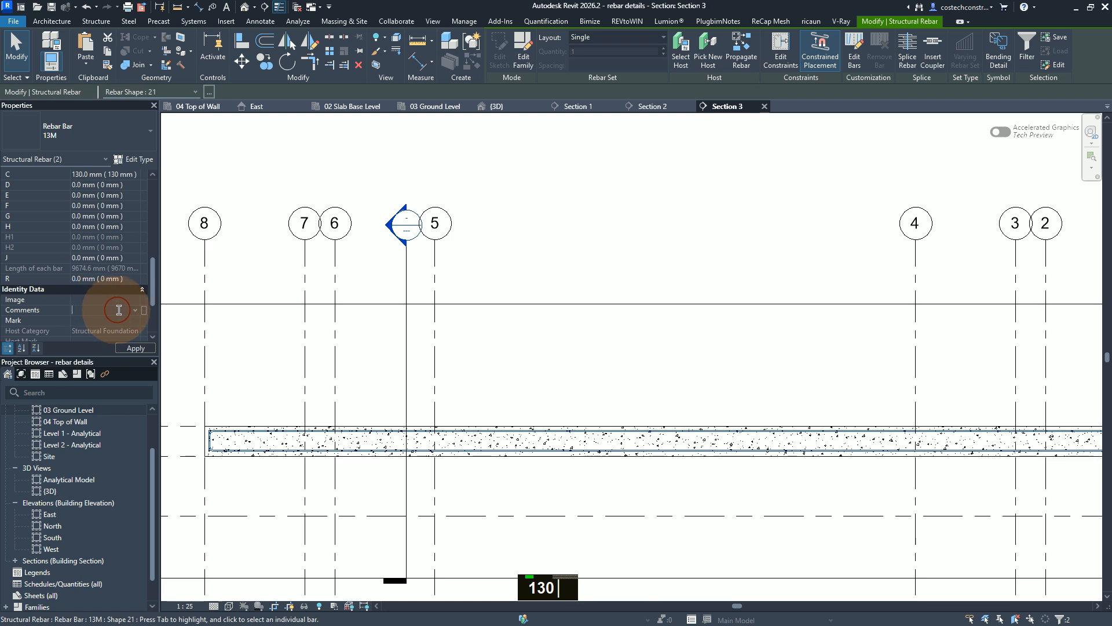
{"action": "left_click", "coordinate": [134, 309]}
{"action": "left_click", "coordinate": [134, 309]}
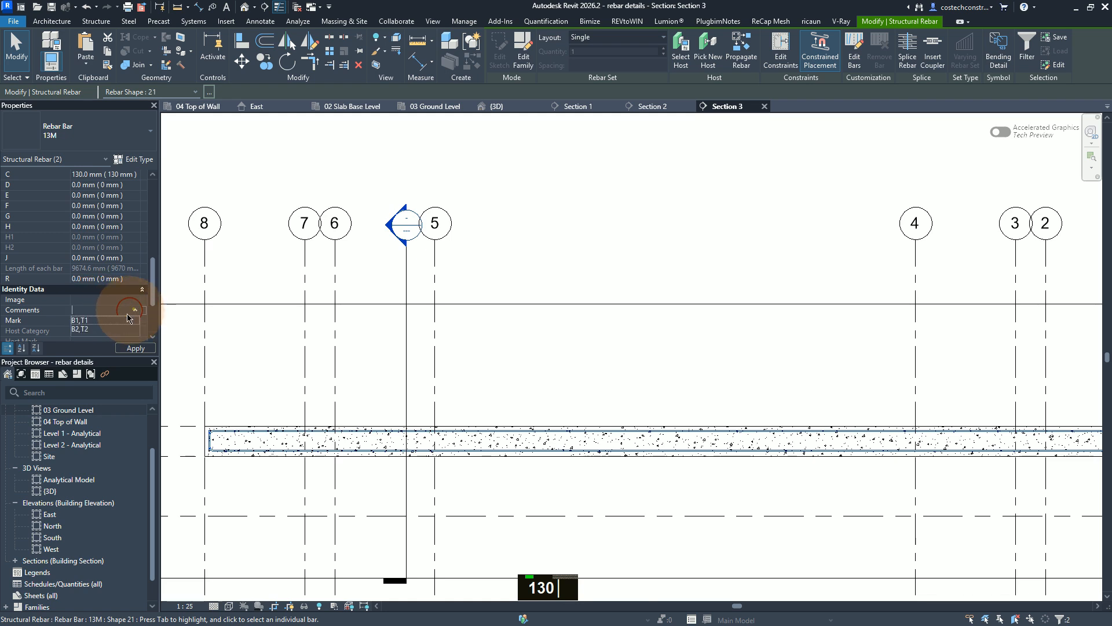
{"action": "left_click", "coordinate": [82, 329]}
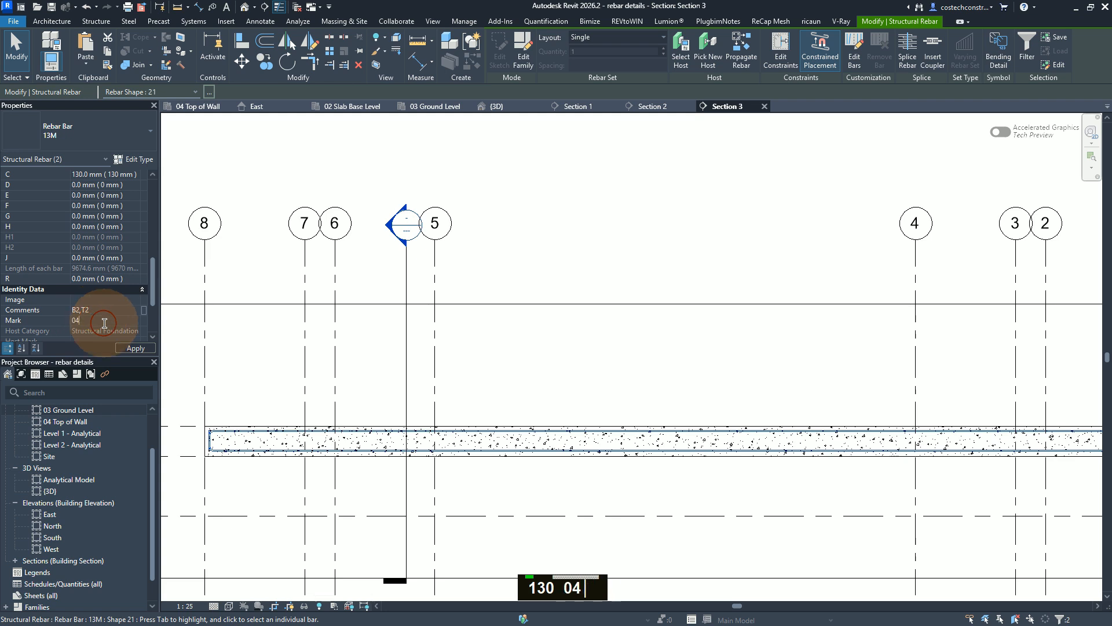
{"action": "left_click", "coordinate": [138, 348]}
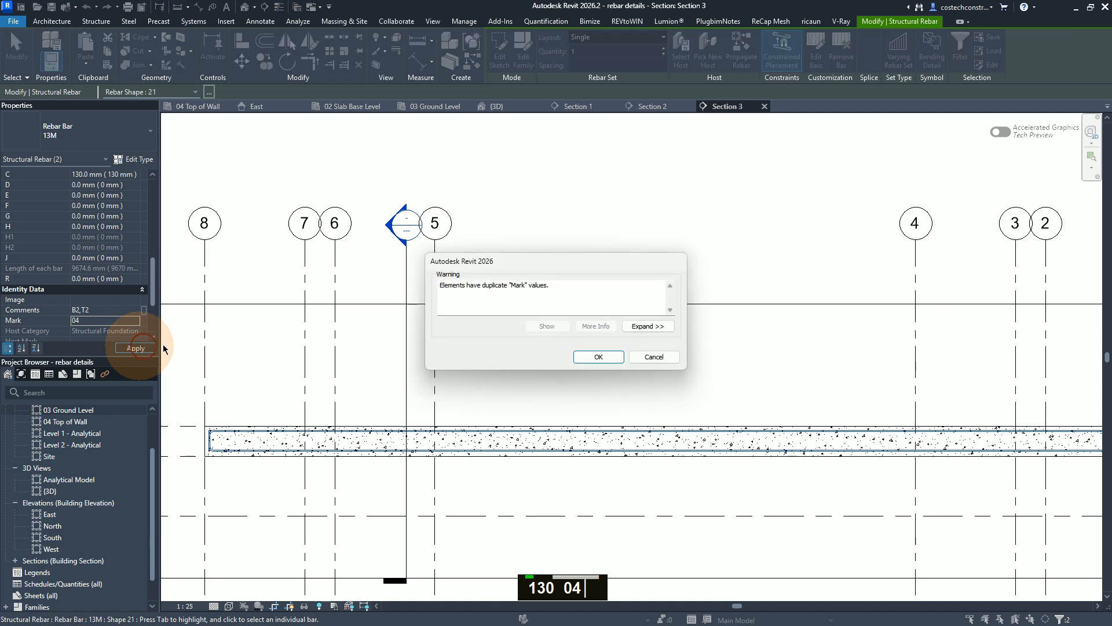
{"action": "left_click", "coordinate": [605, 358]}
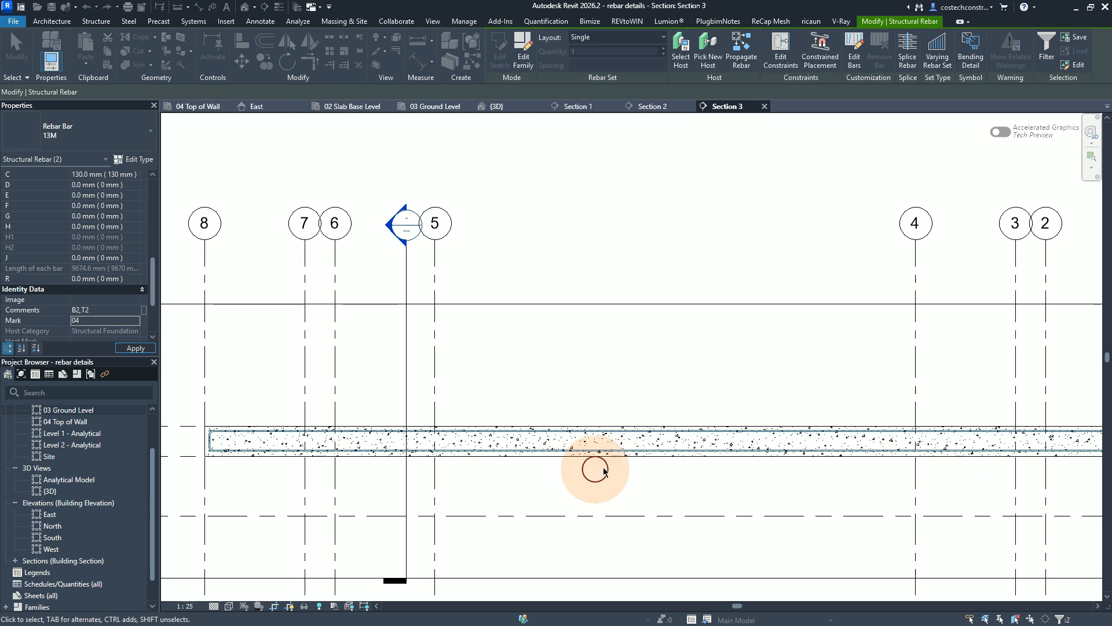
Edit the rebar constraints of both bars, offsetting their long segments by -12 mm from the slab cover
{"action": "scroll", "coordinate": [637, 460], "scroll_direction": "up", "scroll_amount": 1}
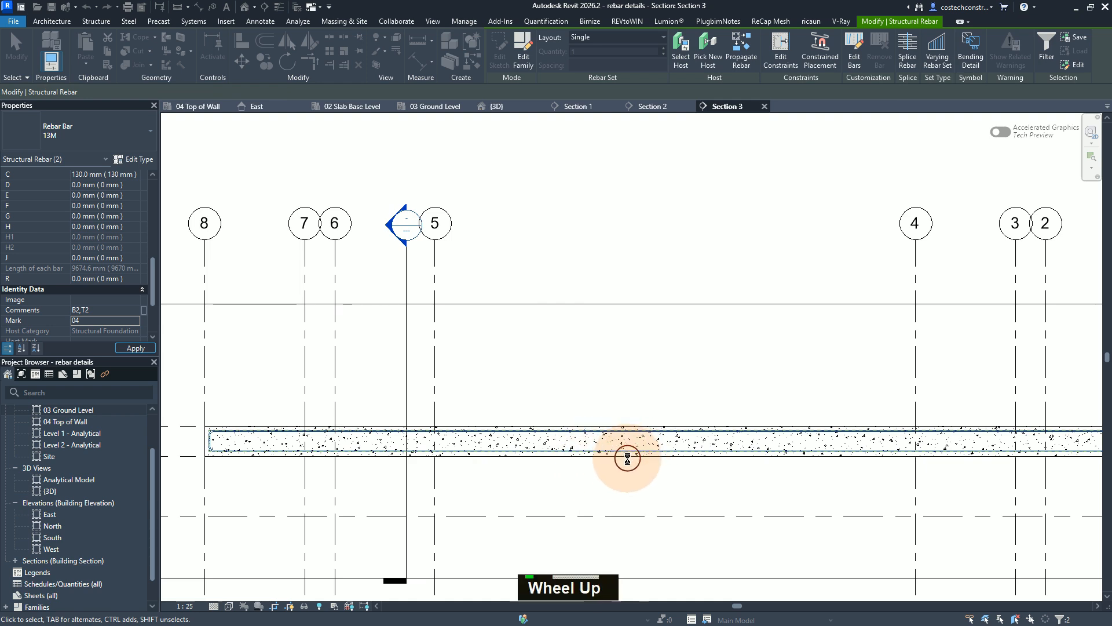
{"action": "scroll", "coordinate": [627, 458], "scroll_direction": "up", "scroll_amount": 3}
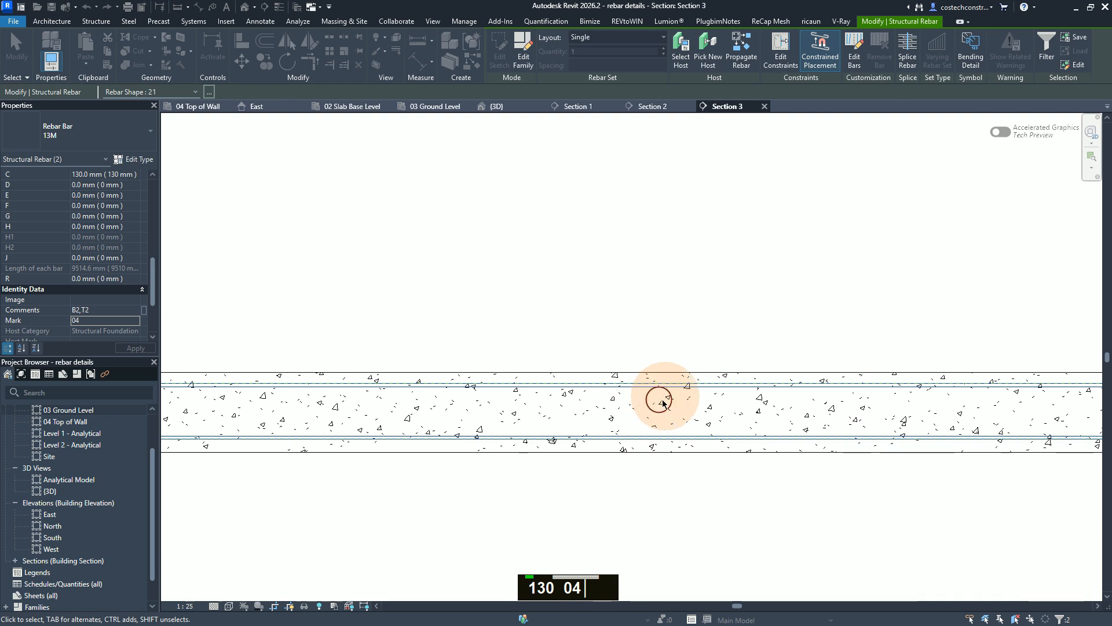
{"action": "left_click", "coordinate": [781, 55]}
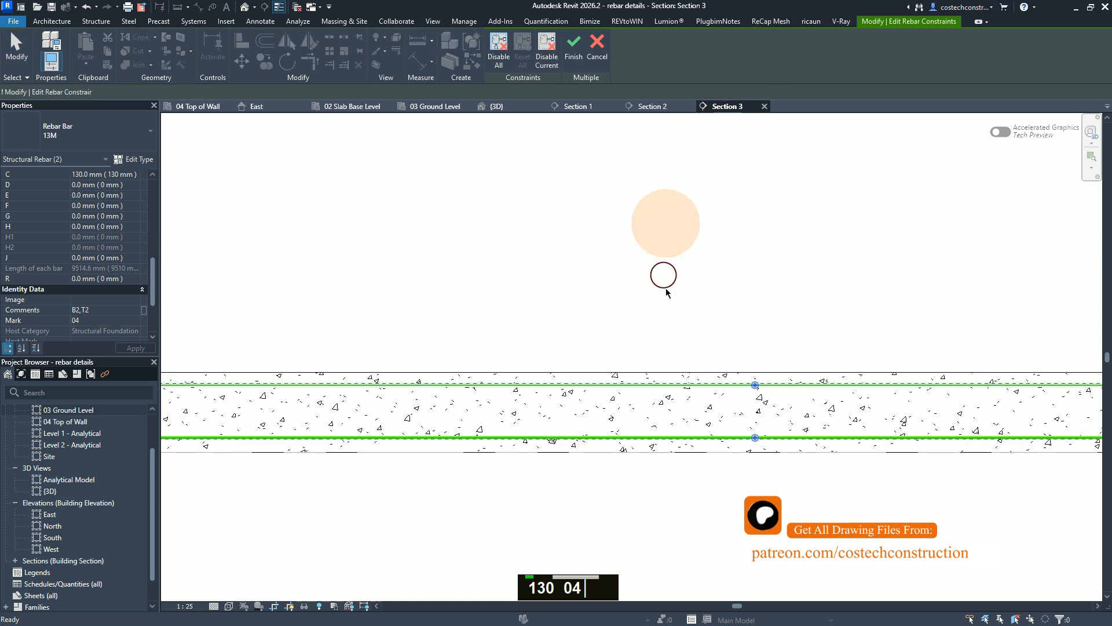
{"action": "left_click", "coordinate": [762, 387]}
{"action": "left_click", "coordinate": [753, 372]}
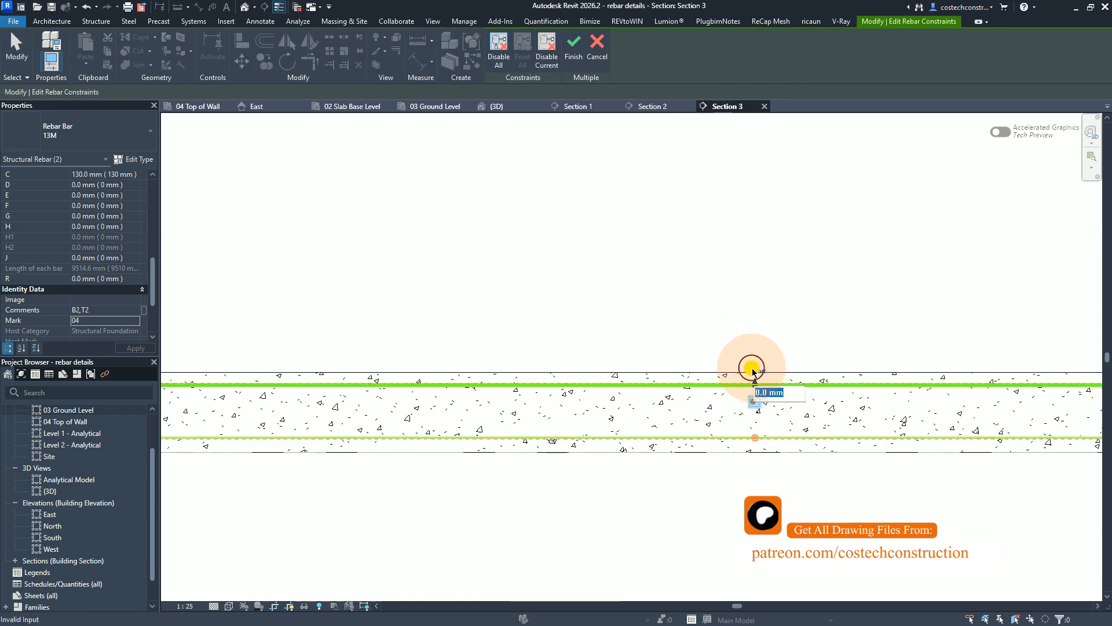
{"action": "type", "text": "-12"}
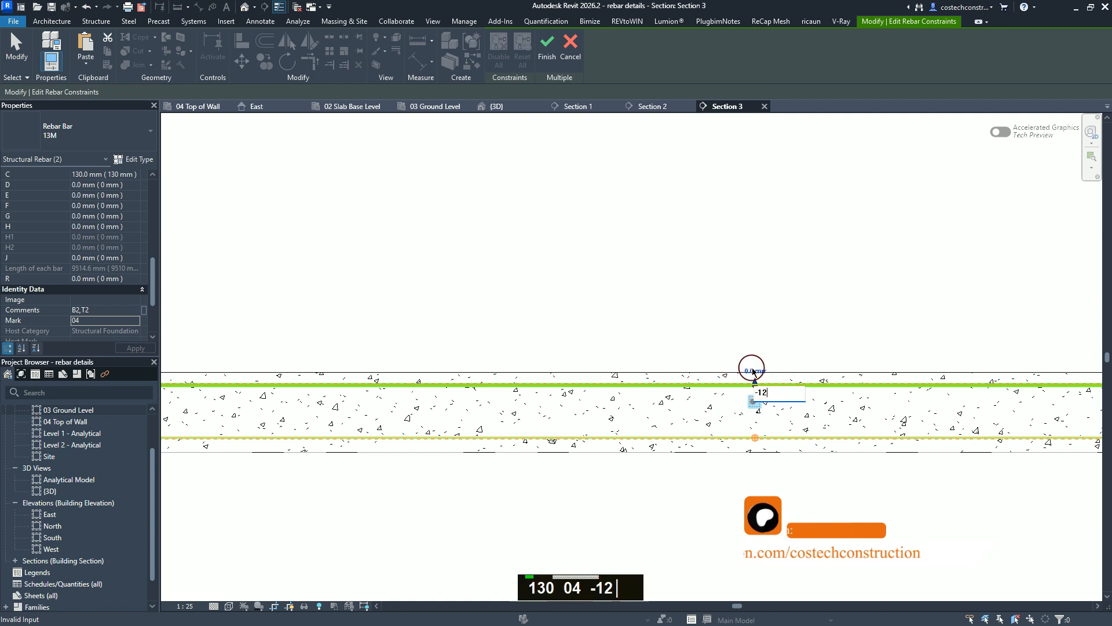
{"action": "key", "text": "Return"}
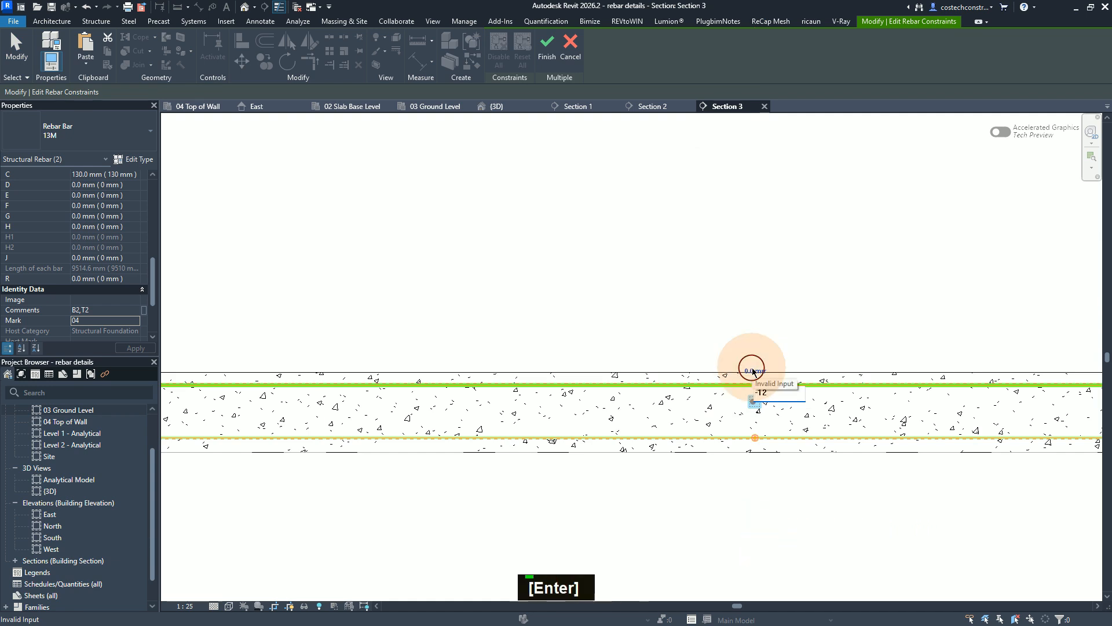
Change both bars to rebar type Y12 and finish editing their constraints
{"action": "left_click", "coordinate": [126, 145]}
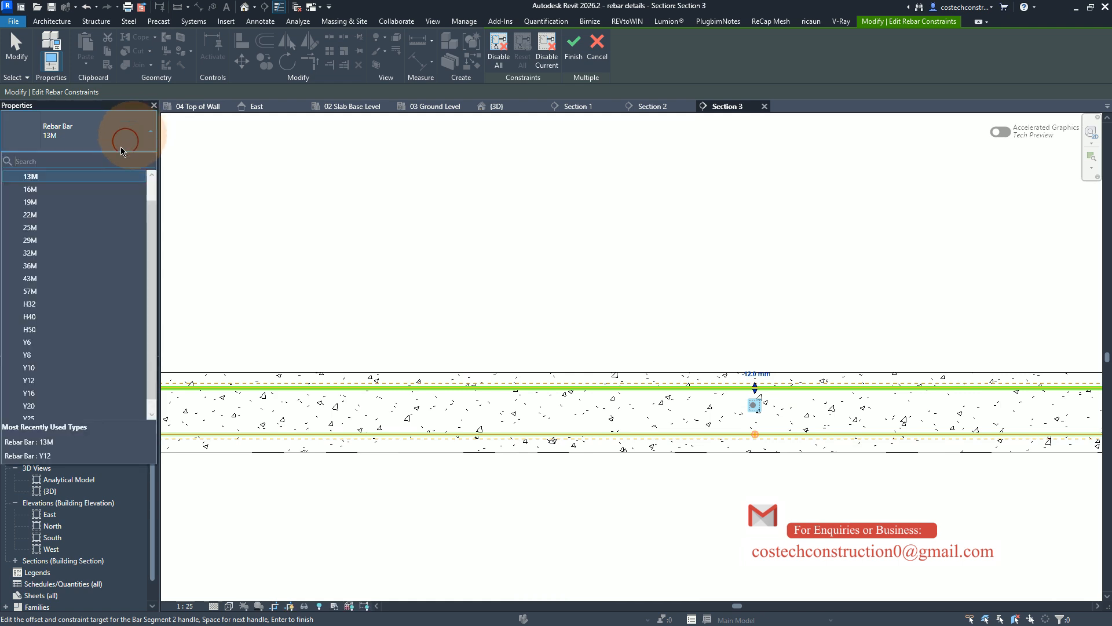
{"action": "left_click", "coordinate": [32, 382]}
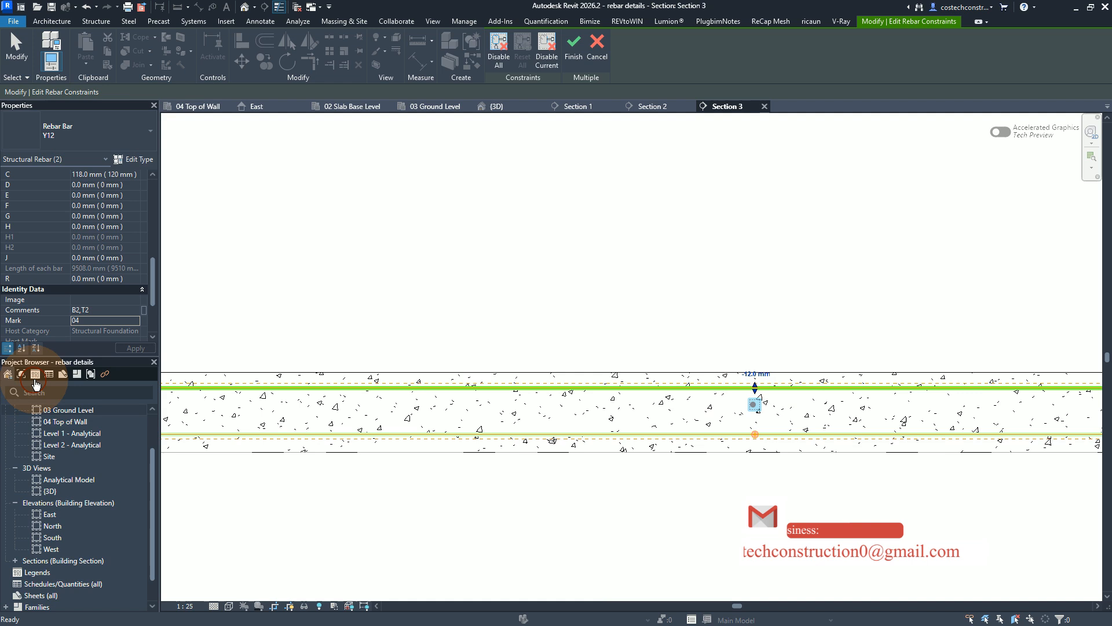
{"action": "left_click", "coordinate": [574, 50]}
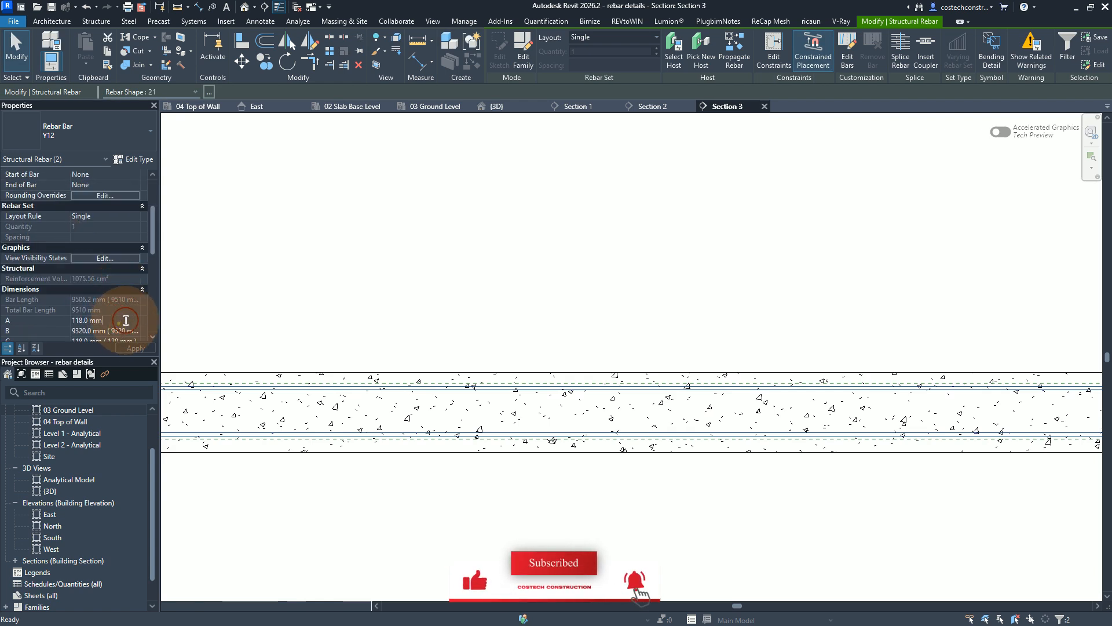
Set the A and C segment lengths of both Y12 bars to 130 mm and apply the change
{"action": "left_click", "coordinate": [126, 320]}
{"action": "double_click", "coordinate": [54, 320]}
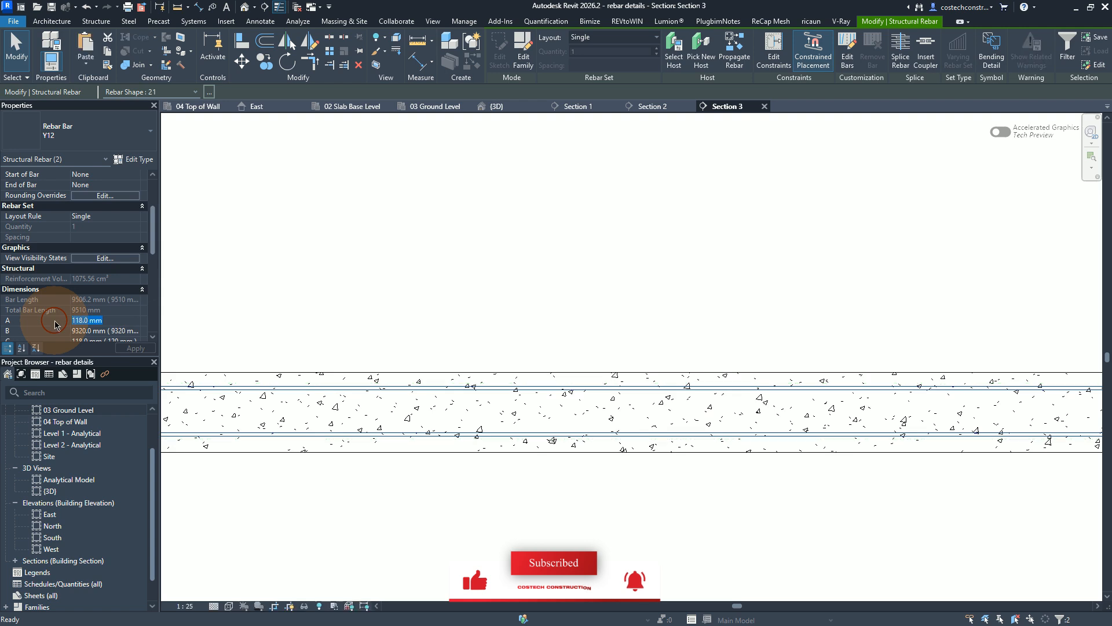
{"action": "type", "text": "150"}
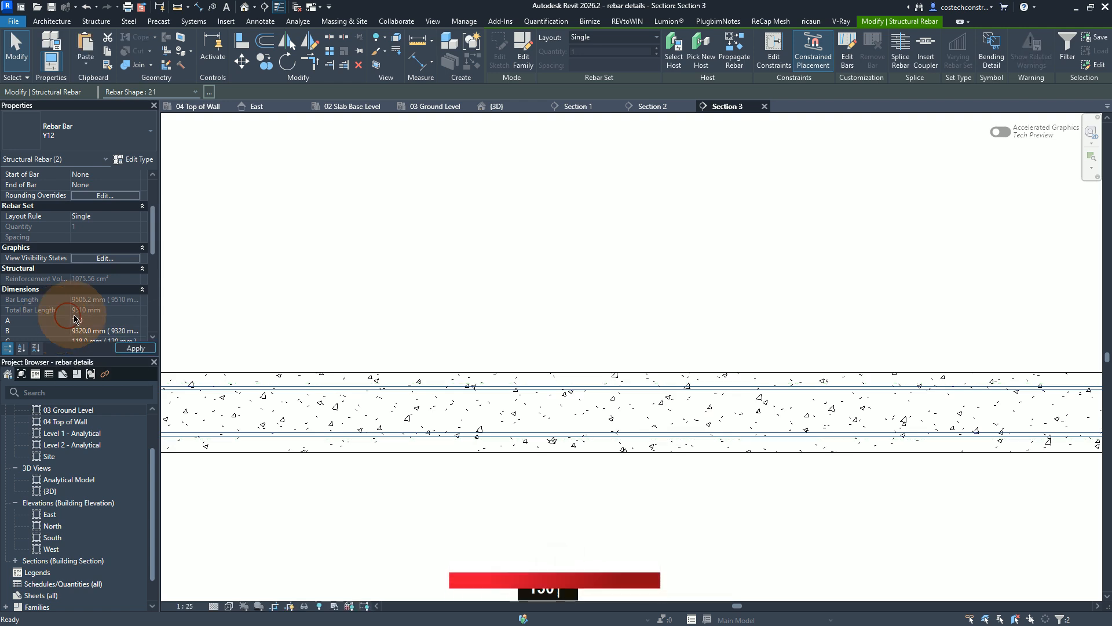
{"action": "scroll", "coordinate": [115, 302], "scroll_direction": "up", "scroll_amount": 3}
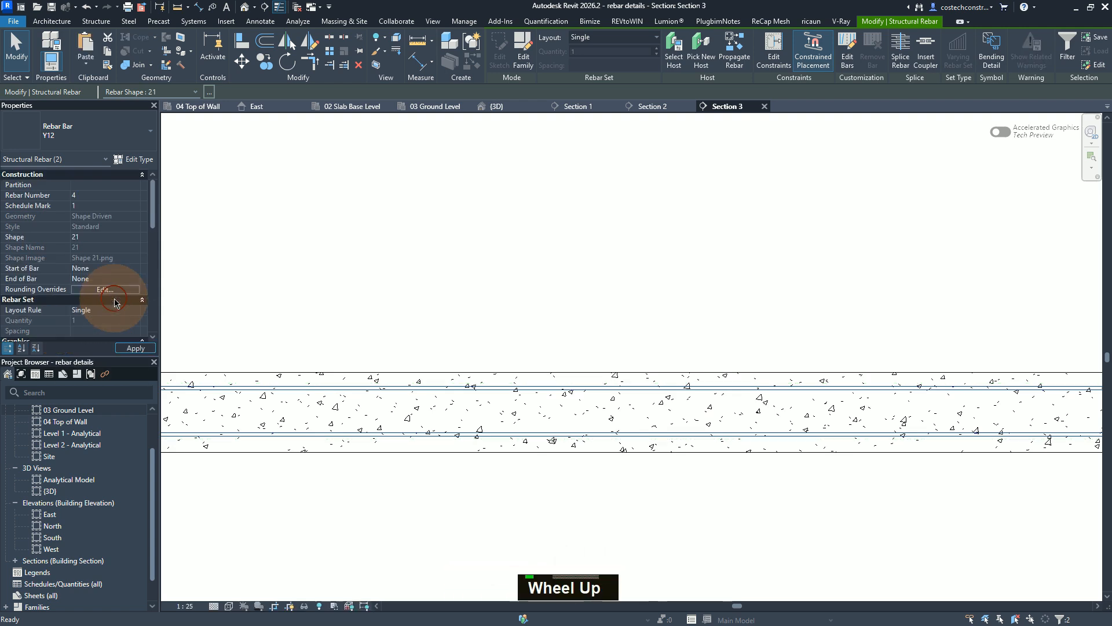
{"action": "scroll", "coordinate": [133, 272], "scroll_direction": "down", "scroll_amount": 3}
{"action": "left_click", "coordinate": [131, 262]}
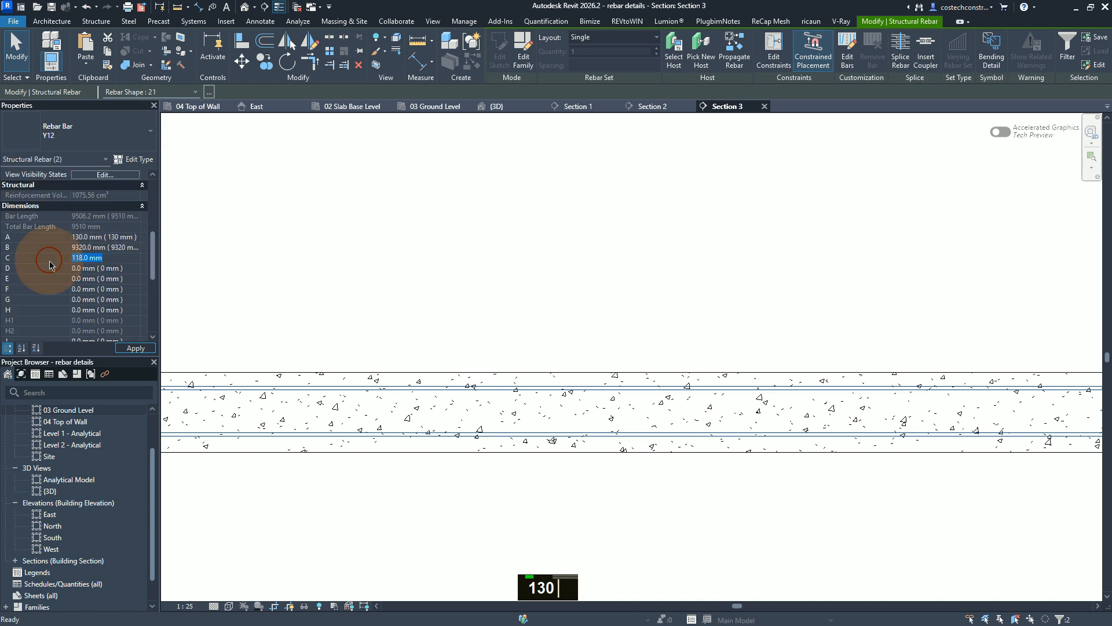
{"action": "type", "text": "130"}
{"action": "left_click", "coordinate": [147, 350]}
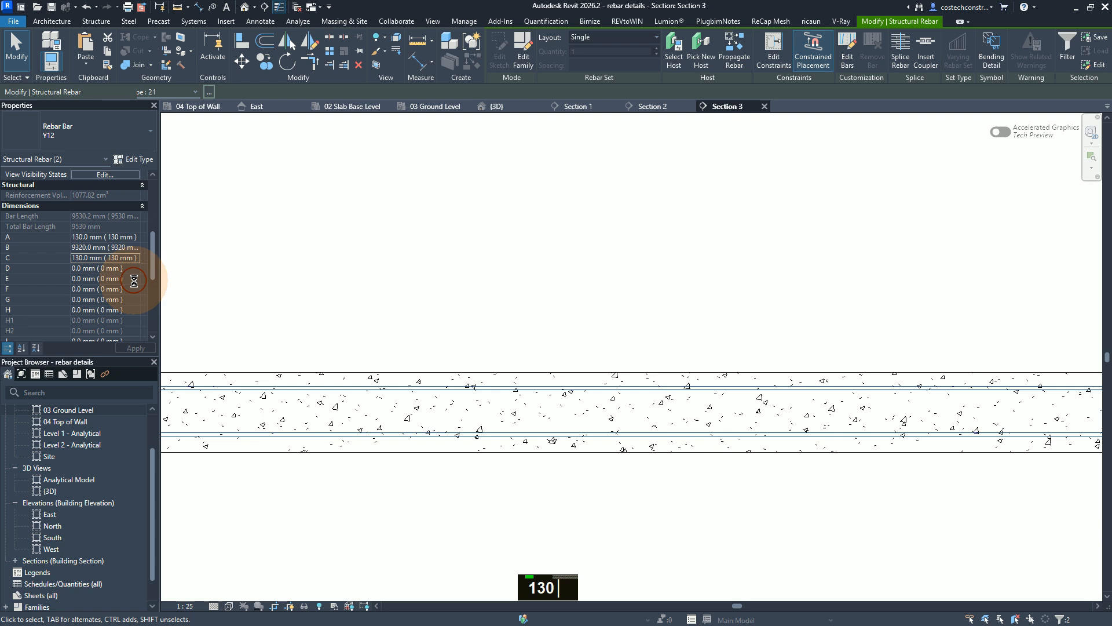
Review the comments, mark and segment lengths of the two selected Y12 bars
{"action": "scroll", "coordinate": [93, 258], "scroll_direction": "down", "scroll_amount": 3}
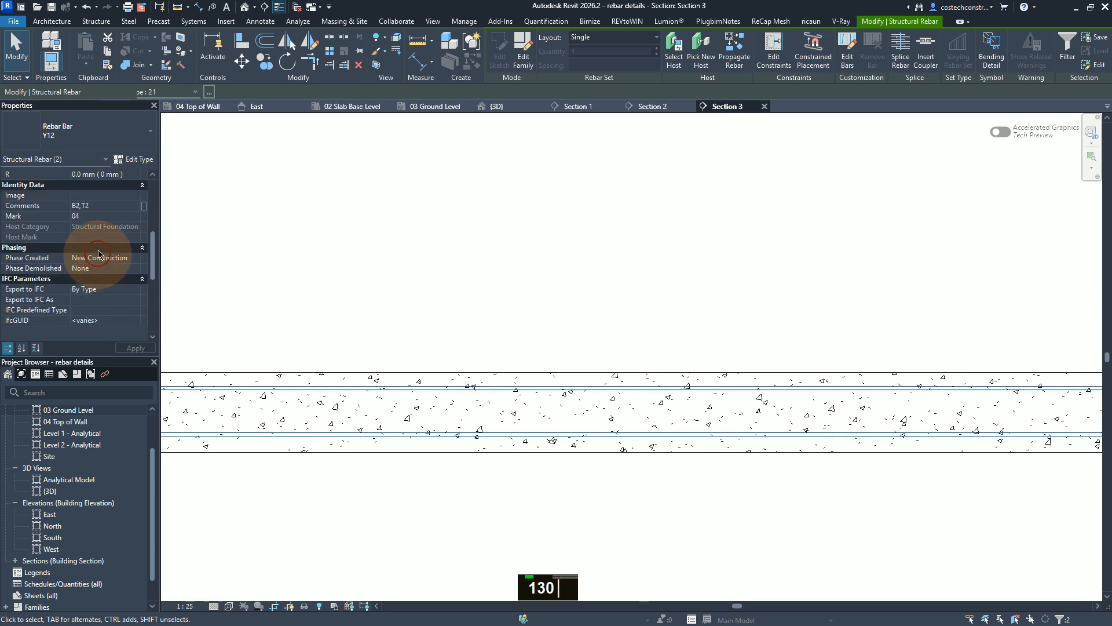
{"action": "left_click", "coordinate": [88, 216]}
{"action": "scroll", "coordinate": [94, 238], "scroll_direction": "down", "scroll_amount": 1}
{"action": "scroll", "coordinate": [93, 244], "scroll_direction": "up", "scroll_amount": 3}
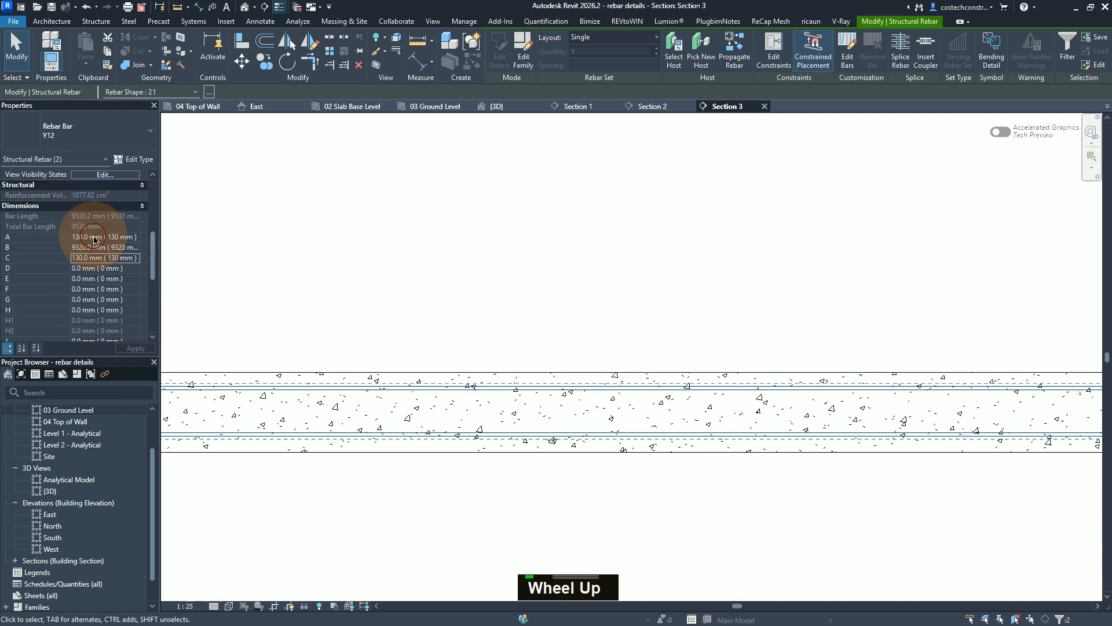
{"action": "left_click", "coordinate": [95, 256]}
{"action": "scroll", "coordinate": [93, 255], "scroll_direction": "up", "scroll_amount": 3}
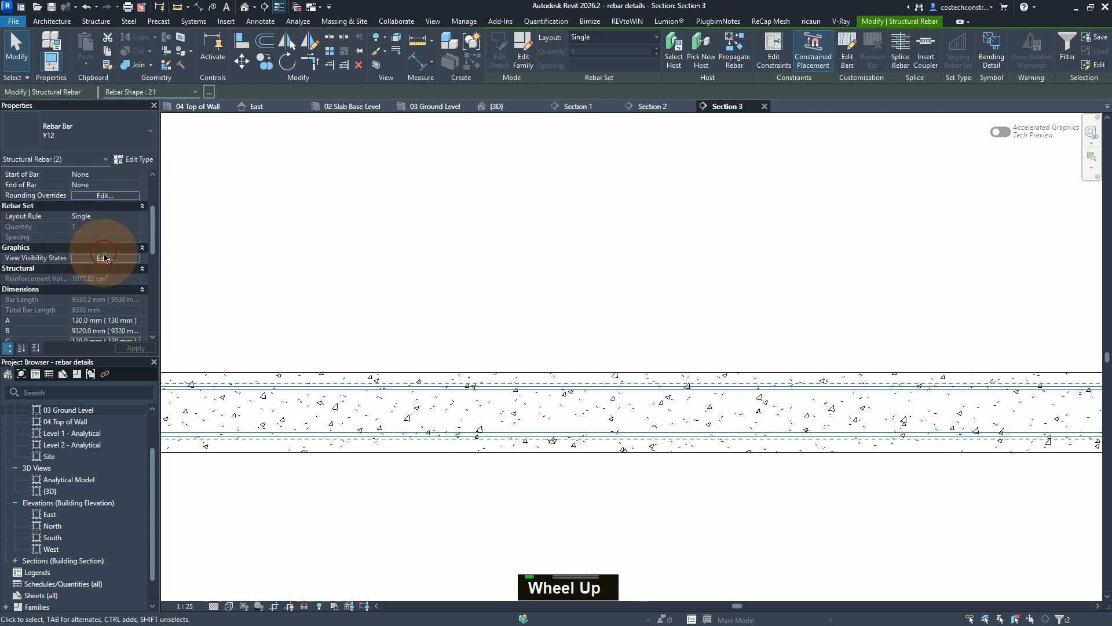
{"action": "left_click", "coordinate": [225, 192]}
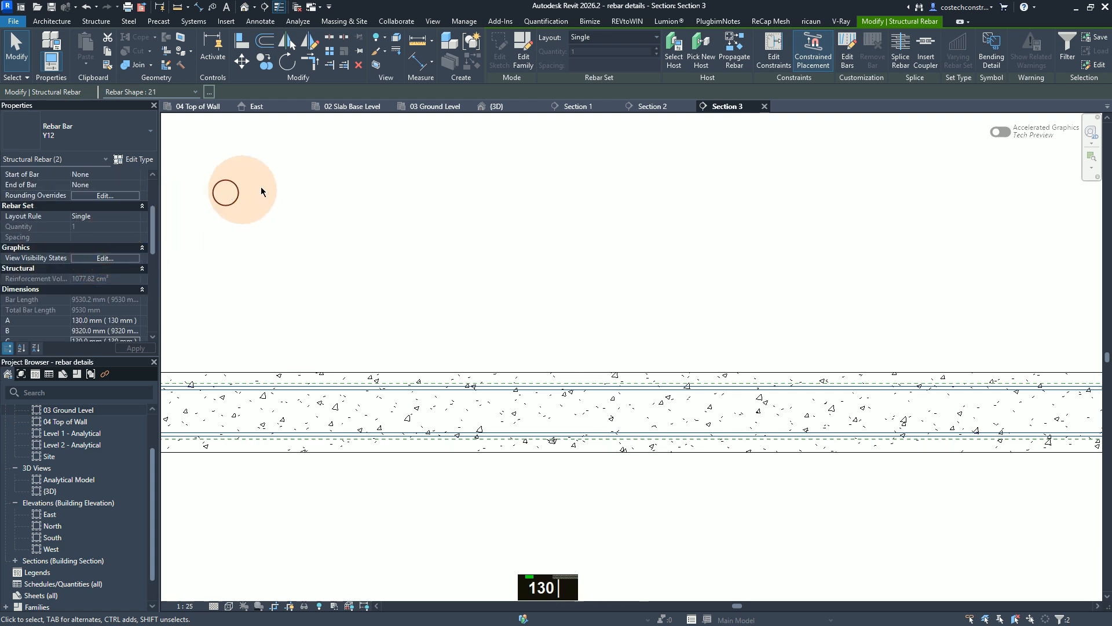
Distribute both Y12 bars as rebar sets using the Maximum Spacing layout at 200 mm
{"action": "left_click", "coordinate": [594, 39]}
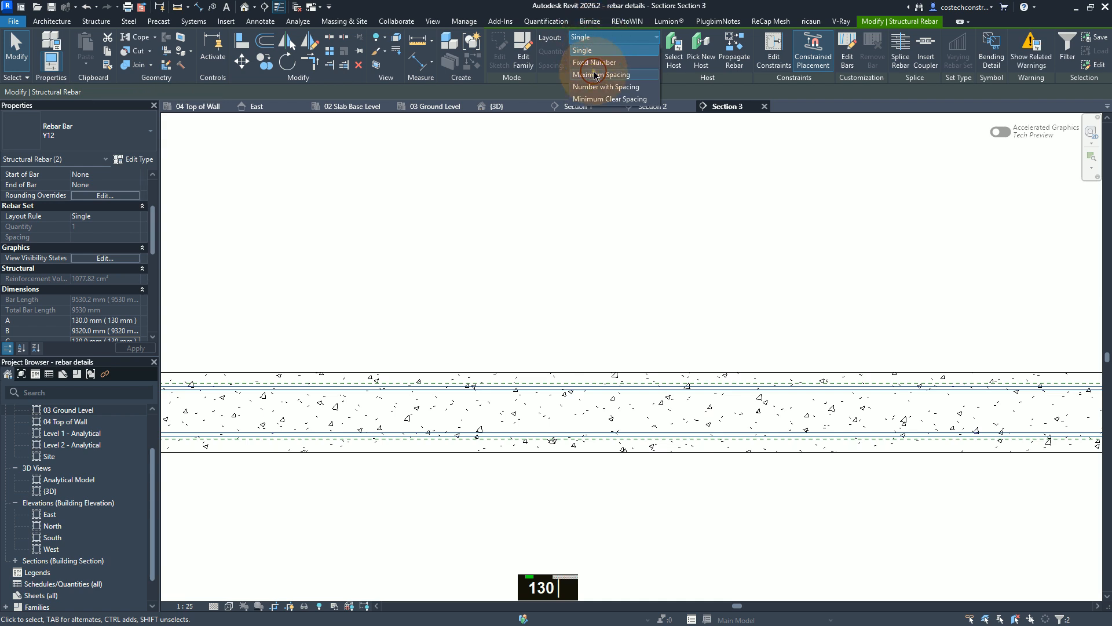
{"action": "left_click", "coordinate": [596, 75]}
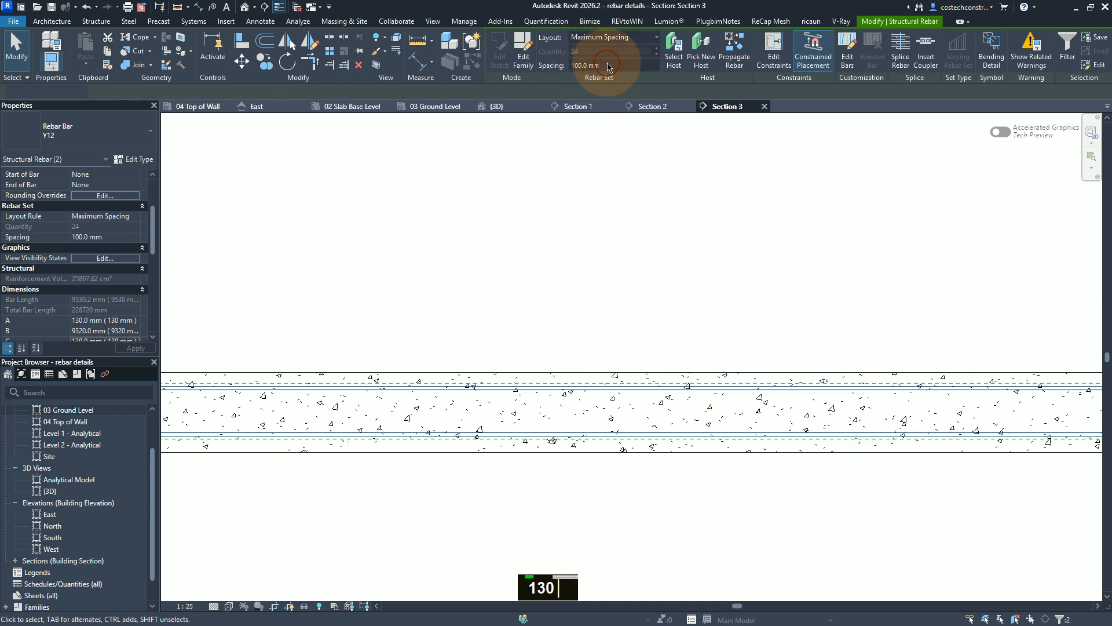
{"action": "left_click", "coordinate": [617, 64]}
{"action": "double_click", "coordinate": [617, 64]}
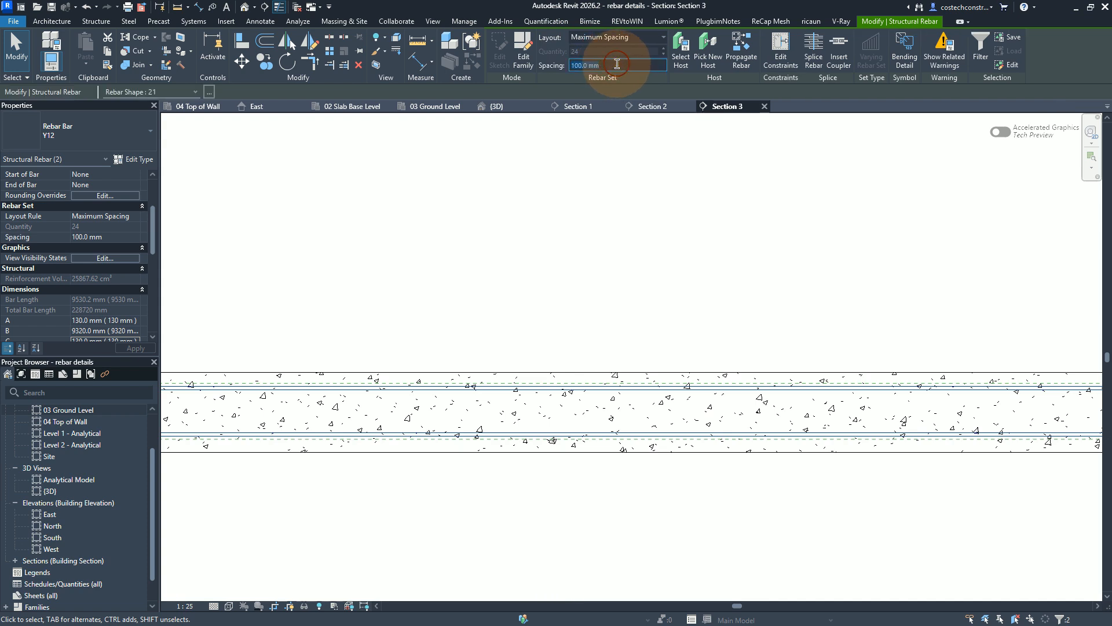
{"action": "type", "text": "200"}
{"action": "key", "text": "Return"}
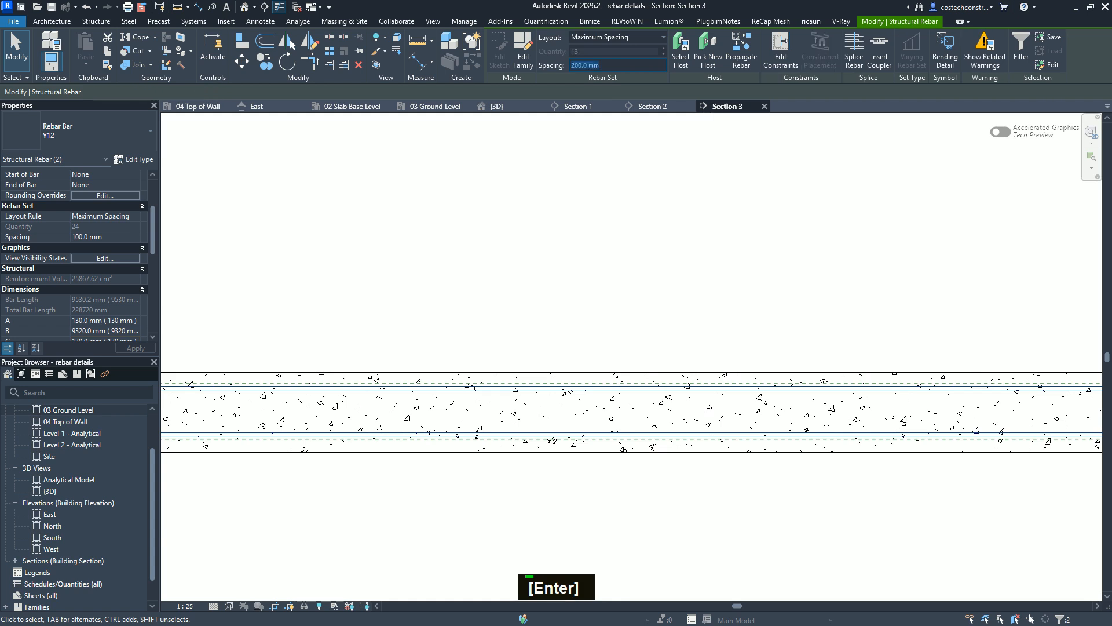
Open the 03 Ground Level plan and review the base slab rows of the reference drawing's bar schedule
{"action": "left_click", "coordinate": [598, 58]}
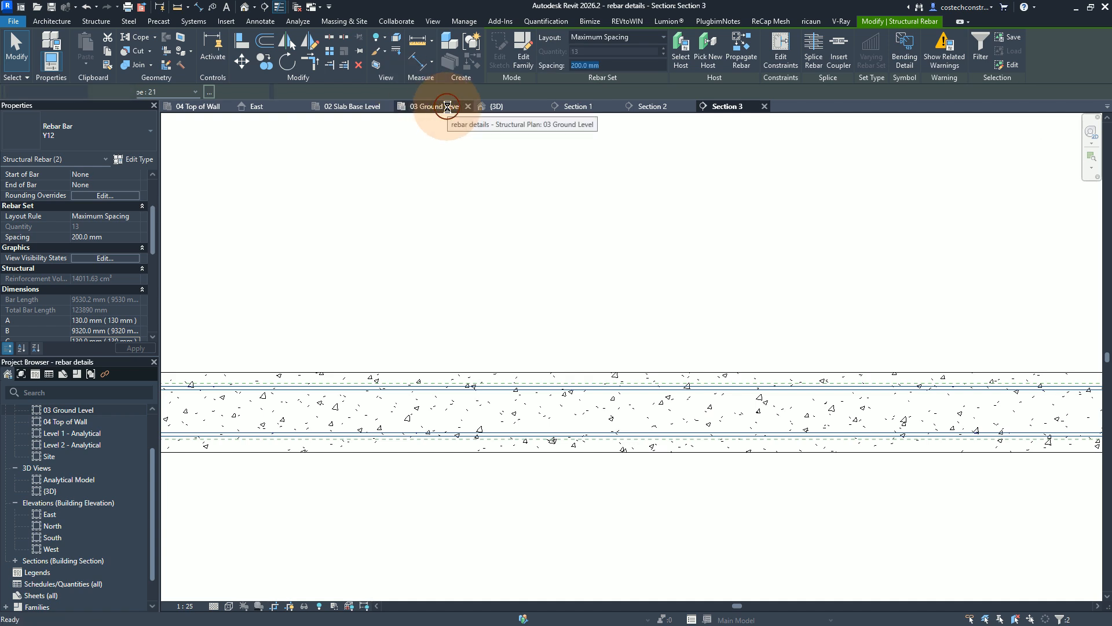
{"action": "left_click", "coordinate": [447, 107]}
{"action": "scroll", "coordinate": [643, 200], "scroll_direction": "down", "scroll_amount": 1}
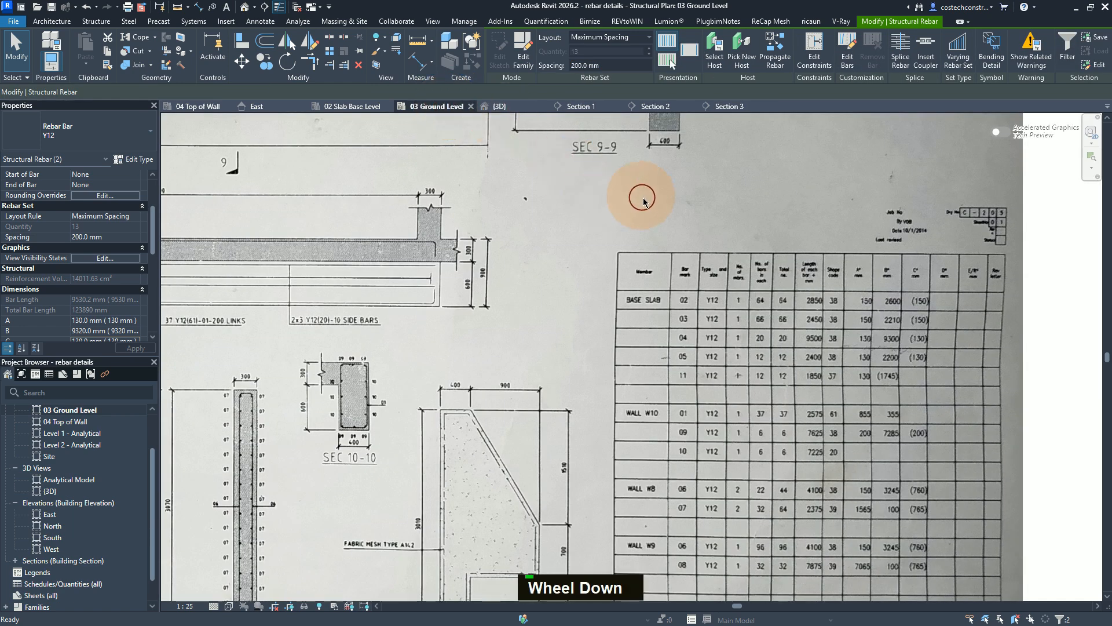
{"action": "scroll", "coordinate": [645, 200], "scroll_direction": "up", "scroll_amount": 1}
{"action": "scroll", "coordinate": [647, 205], "scroll_direction": "down", "scroll_amount": 3}
{"action": "scroll", "coordinate": [648, 215], "scroll_direction": "up", "scroll_amount": 1}
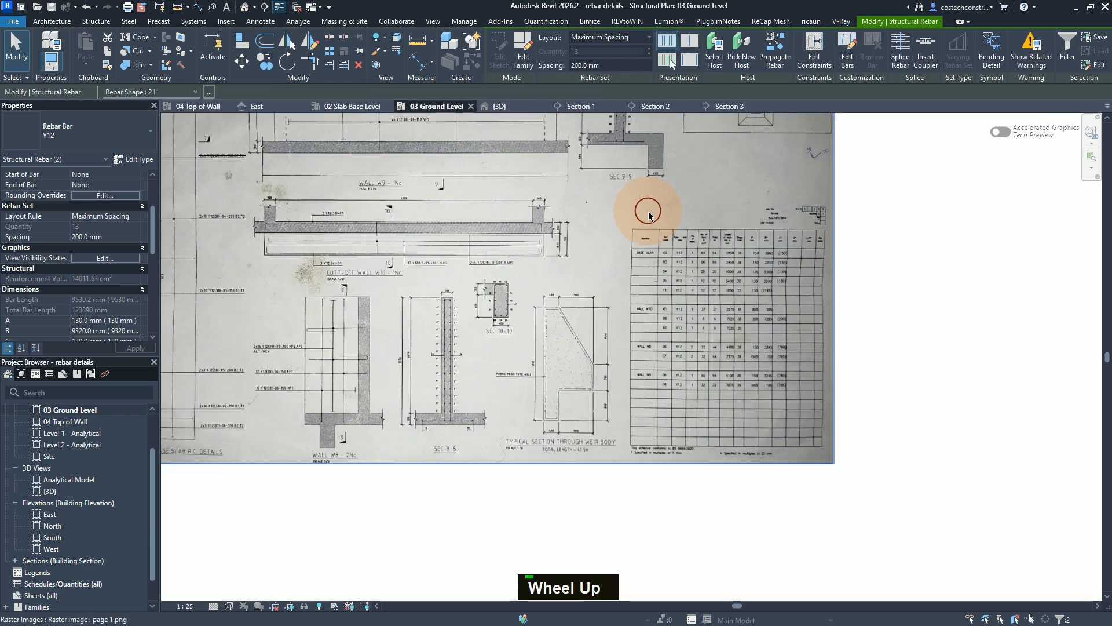
{"action": "scroll", "coordinate": [649, 215], "scroll_direction": "down", "scroll_amount": 5}
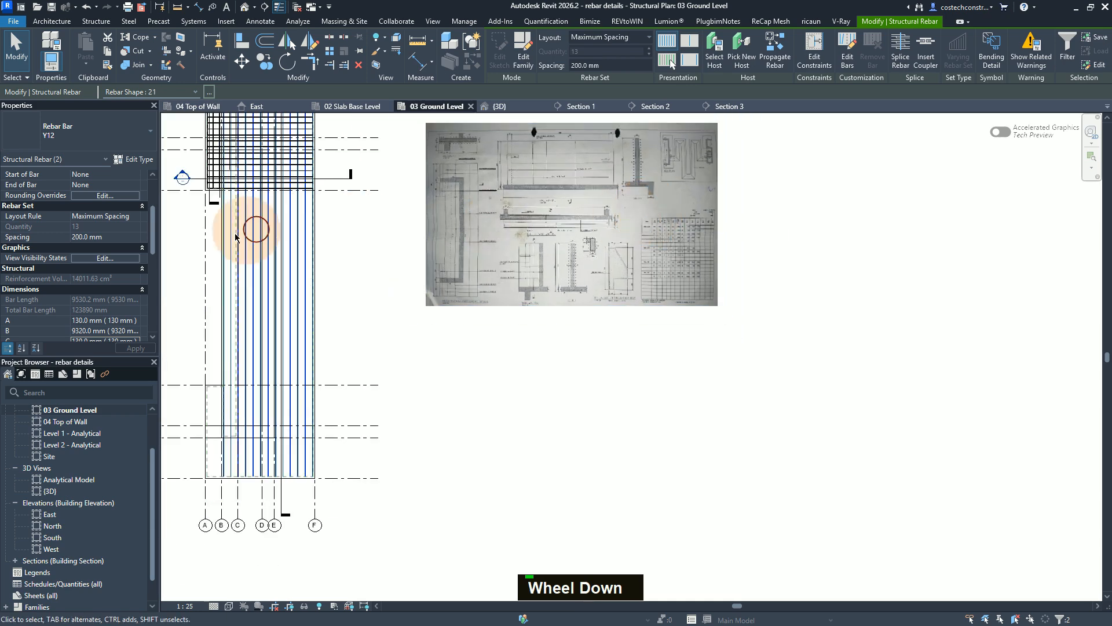
Shorten one Y12 longitudinal rebar set by moving its distribution end from near grid B to just inside grid C
{"action": "scroll", "coordinate": [199, 266], "scroll_direction": "up", "scroll_amount": 4}
{"action": "scroll", "coordinate": [241, 298], "scroll_direction": "up", "scroll_amount": 5}
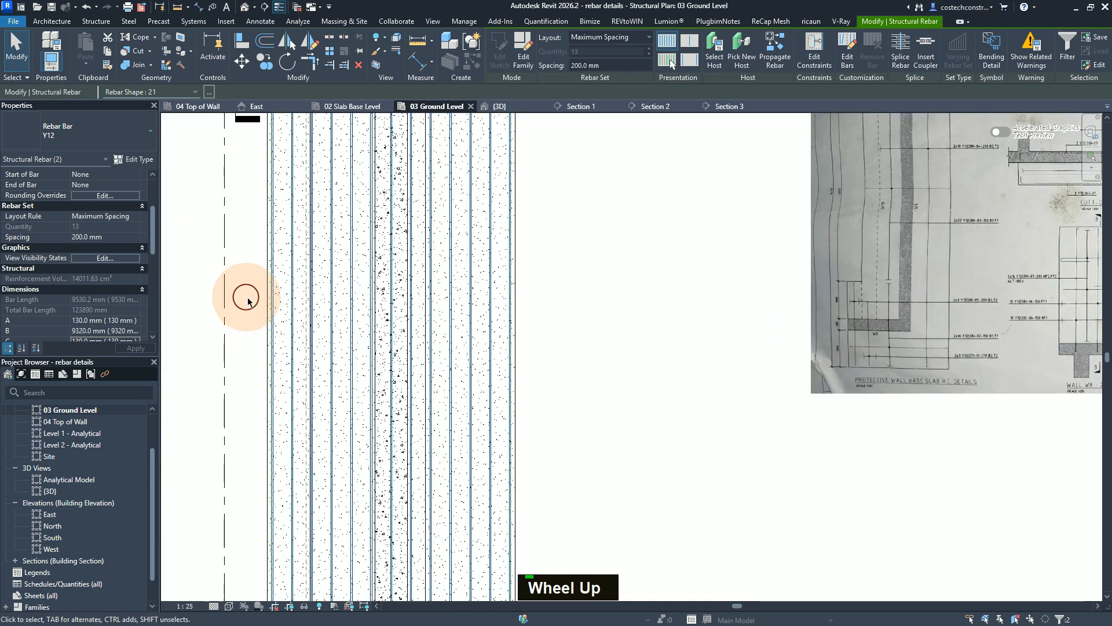
{"action": "key", "text": "Escape"}
{"action": "key", "text": "Escape"}
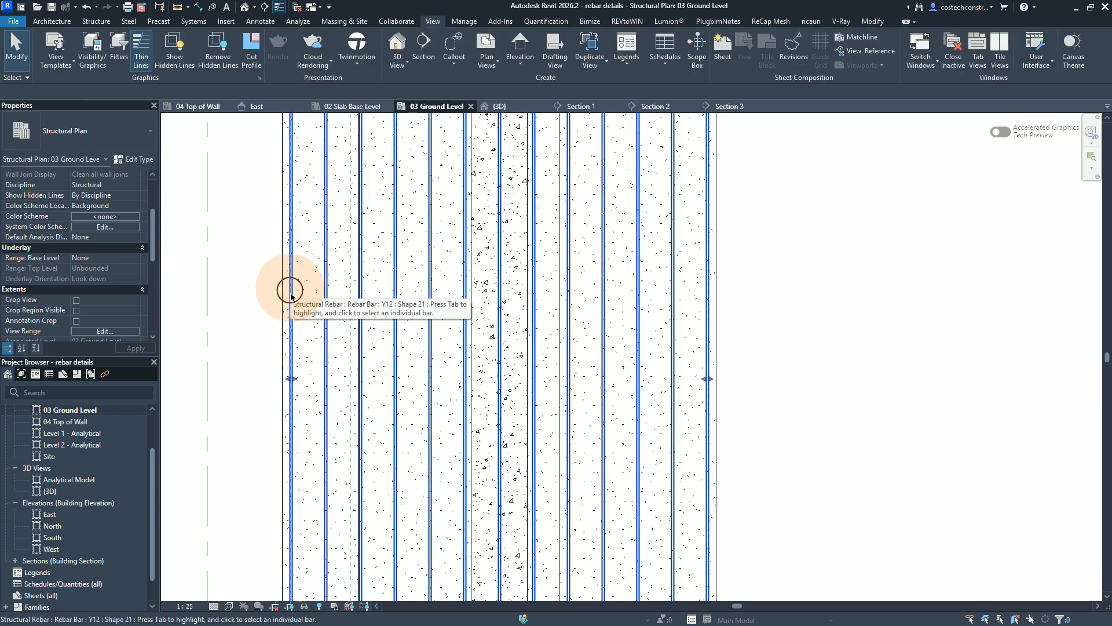
{"action": "left_click", "coordinate": [291, 377]}
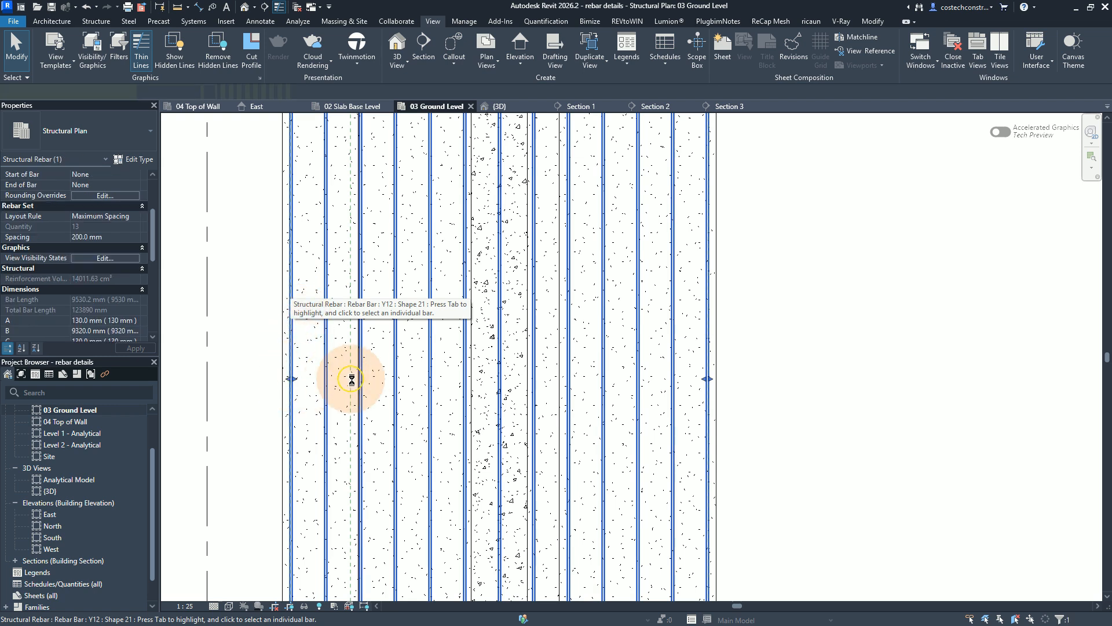
{"action": "left_click_drag", "start_coordinate": [366, 384], "coordinate": [370, 380]}
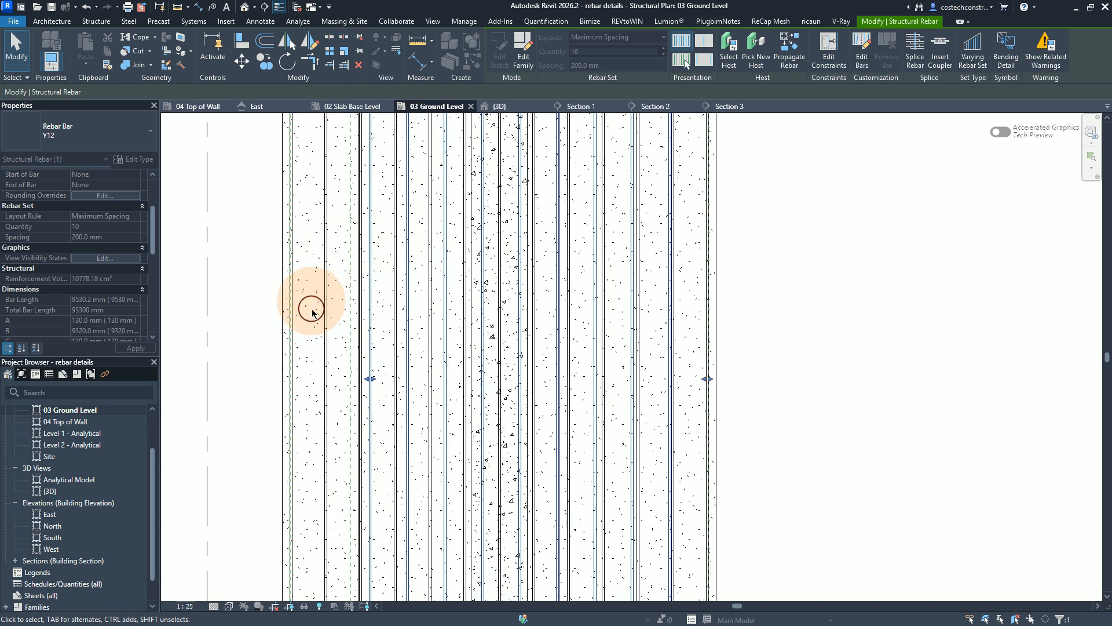
{"action": "key", "text": "Escape"}
{"action": "key", "text": "Escape"}
{"action": "key", "text": "Escape"}
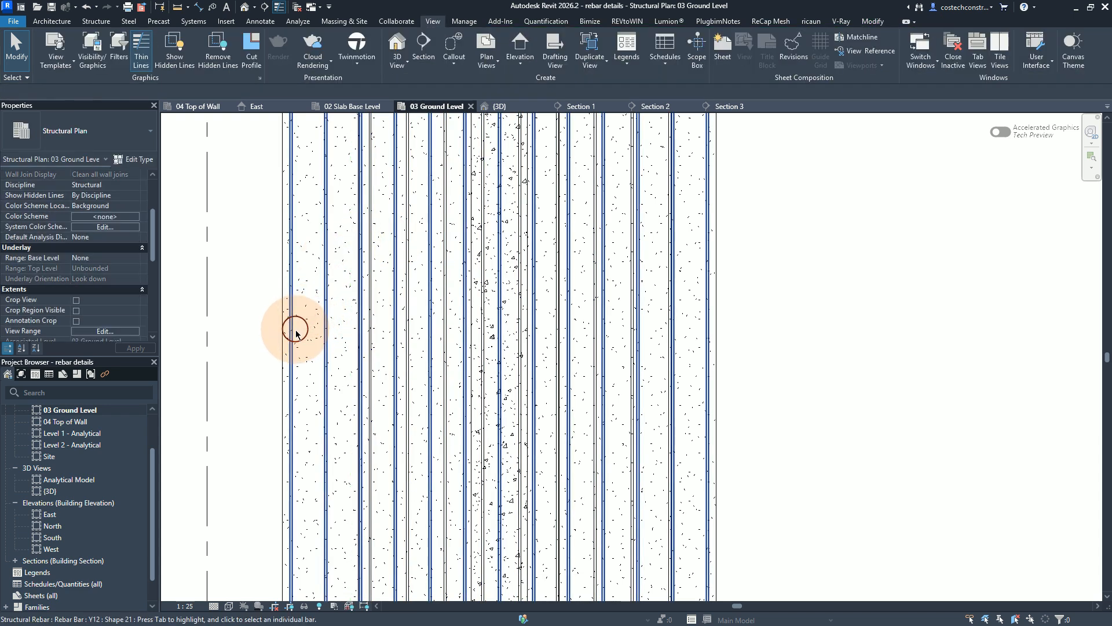
Shorten the other Y12 longitudinal rebar set to the same start just inside grid C and check its layout quantity
{"action": "left_click", "coordinate": [296, 330]}
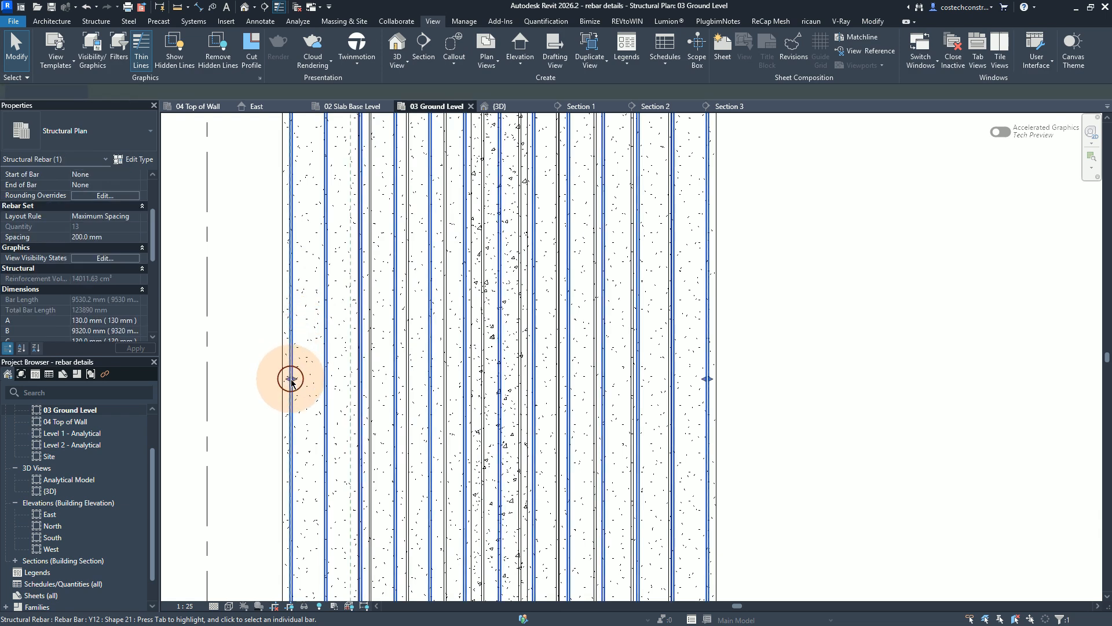
{"action": "left_click_drag", "start_coordinate": [291, 381], "coordinate": [356, 380]}
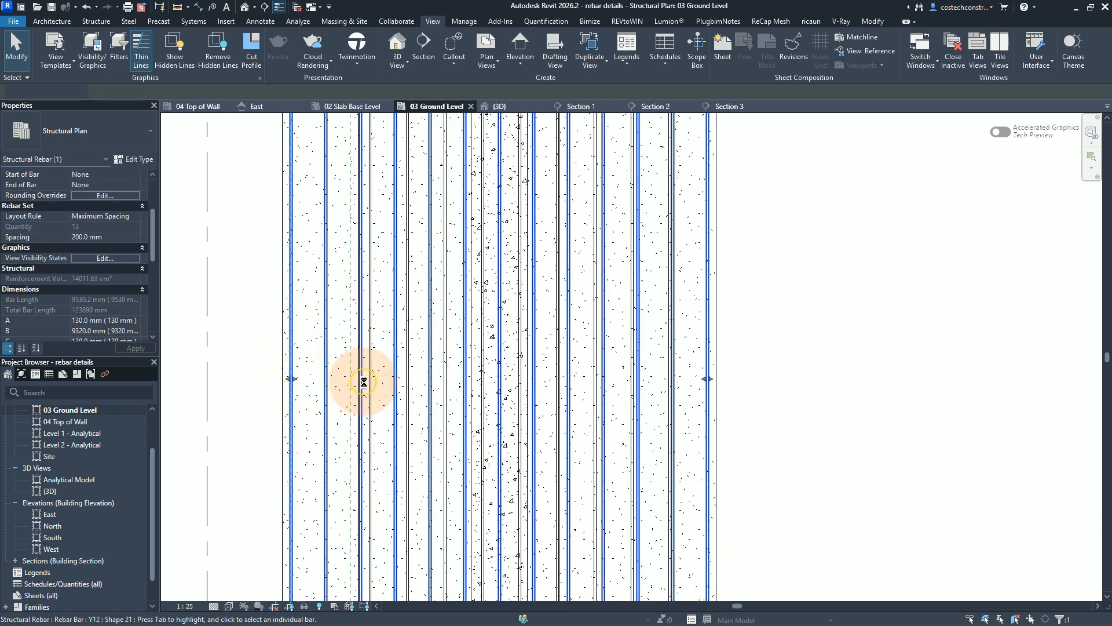
{"action": "left_click_drag", "start_coordinate": [370, 387], "coordinate": [370, 383]}
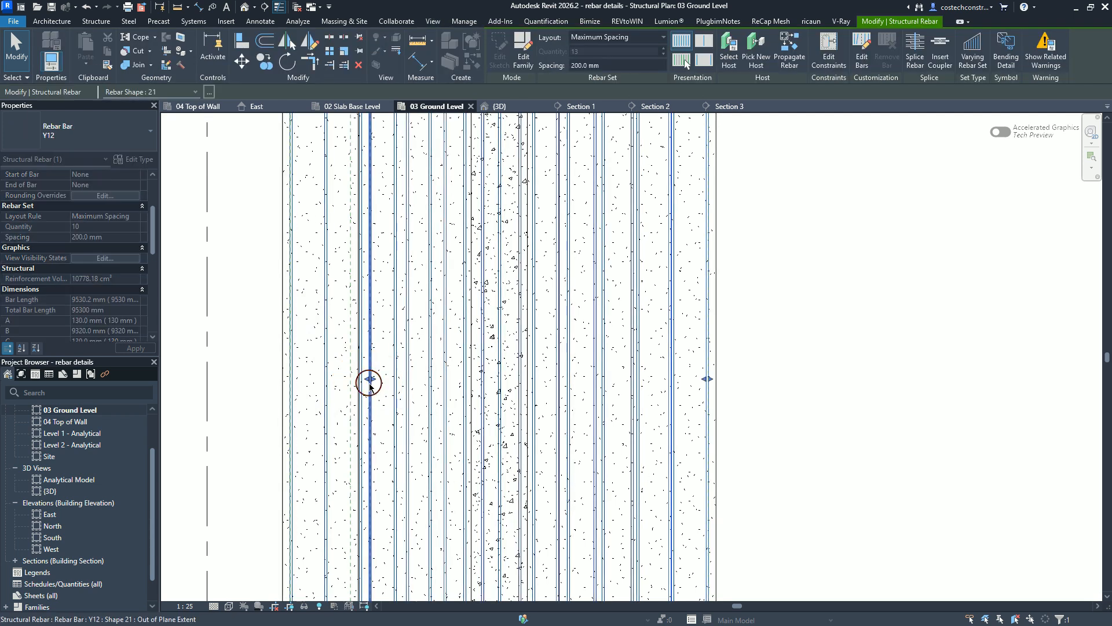
{"action": "left_click", "coordinate": [370, 385]}
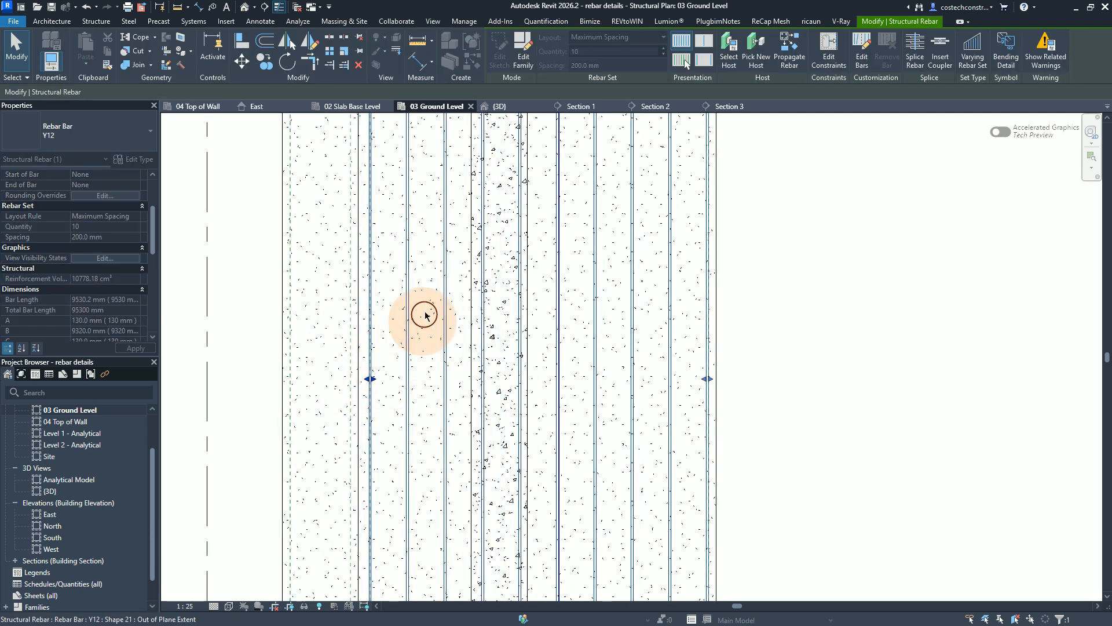
{"action": "left_click", "coordinate": [567, 49]}
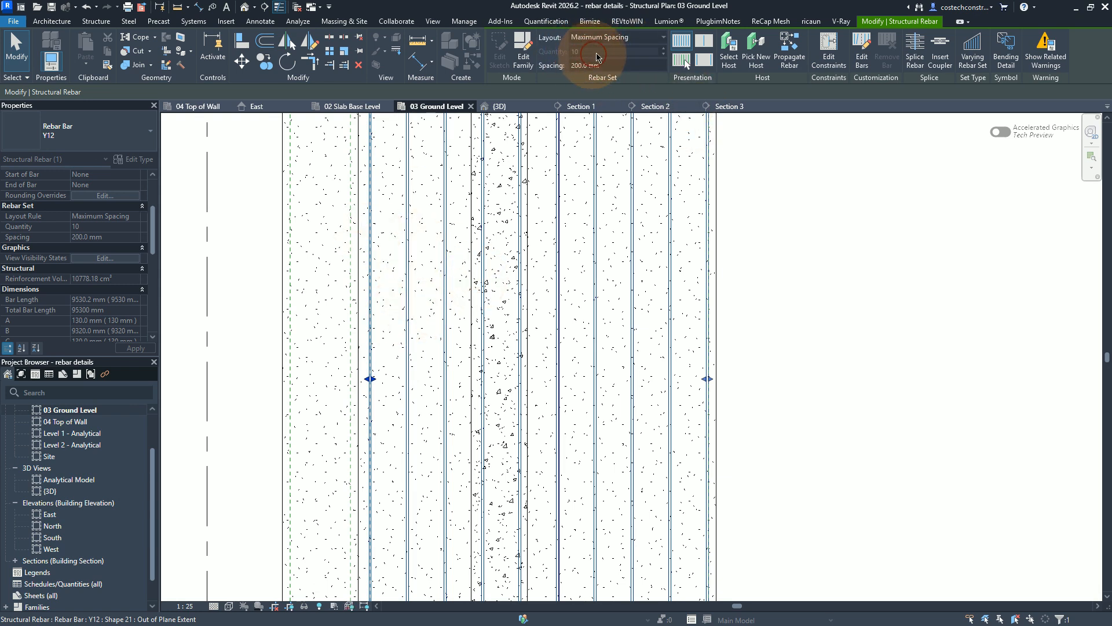
{"action": "scroll", "coordinate": [745, 355], "scroll_direction": "up", "scroll_amount": 2}
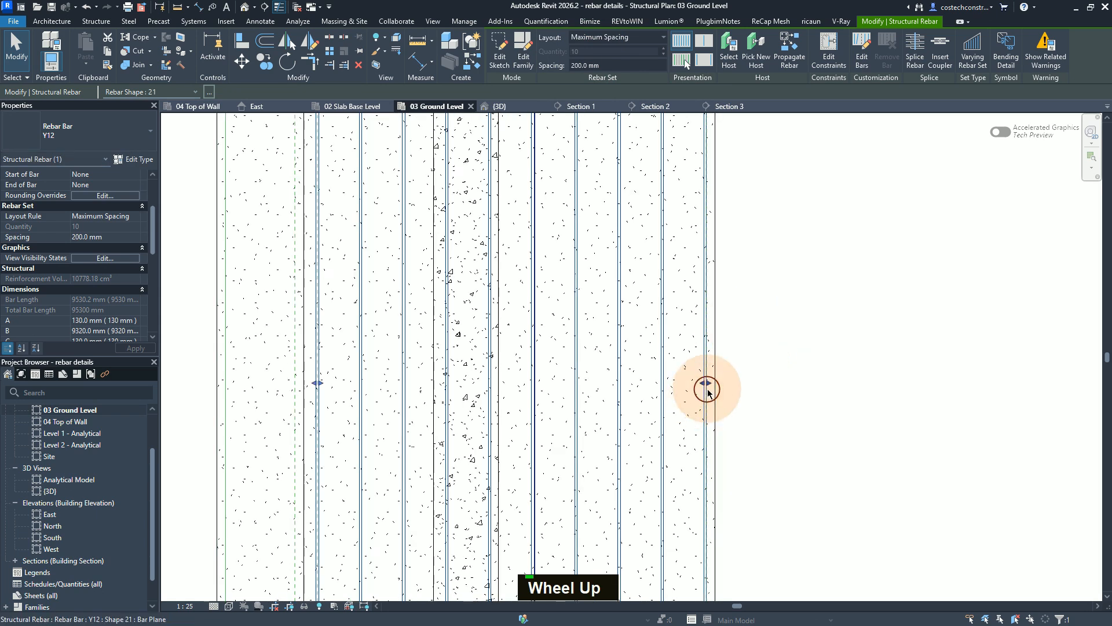
Check the end bars of the selected longitudinal Y12 rebar set across the base slab's width
{"action": "left_click_drag", "start_coordinate": [707, 383], "coordinate": [705, 383]}
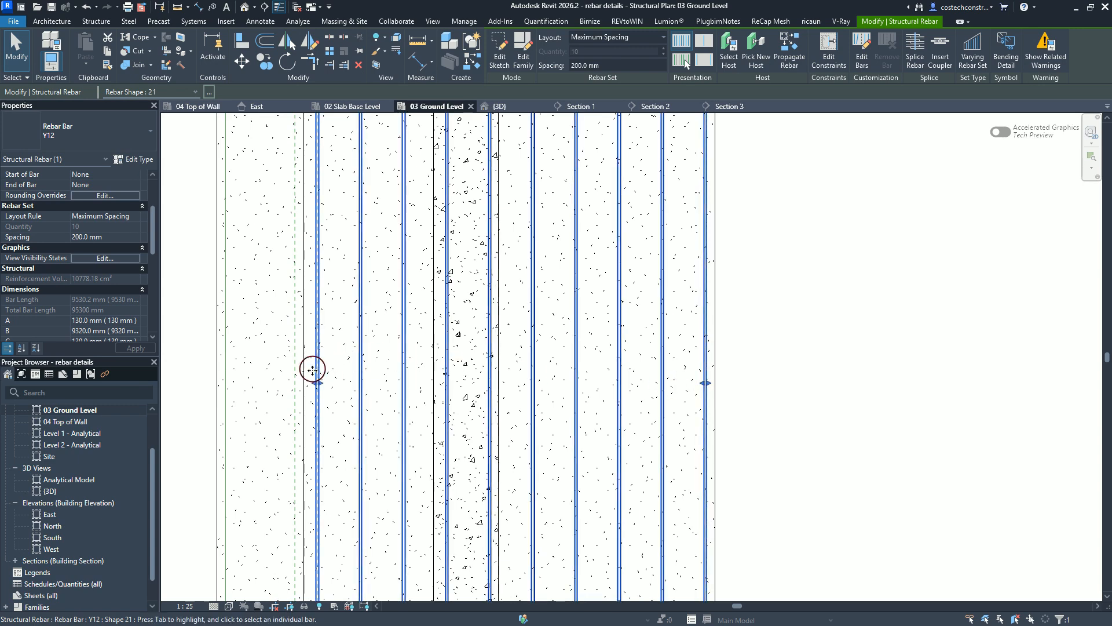
{"action": "left_click_drag", "start_coordinate": [307, 385], "coordinate": [280, 372]}
{"action": "scroll", "coordinate": [251, 397], "scroll_direction": "down", "scroll_amount": 4}
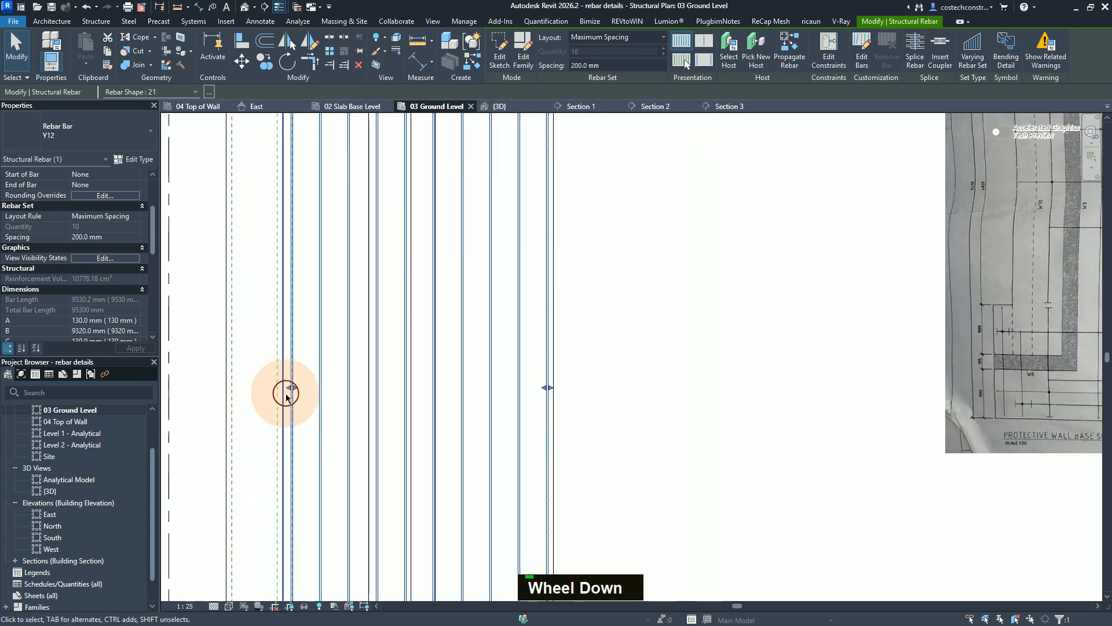
{"action": "scroll", "coordinate": [289, 394], "scroll_direction": "up", "scroll_amount": 2}
{"action": "scroll", "coordinate": [558, 340], "scroll_direction": "down", "scroll_amount": 3}
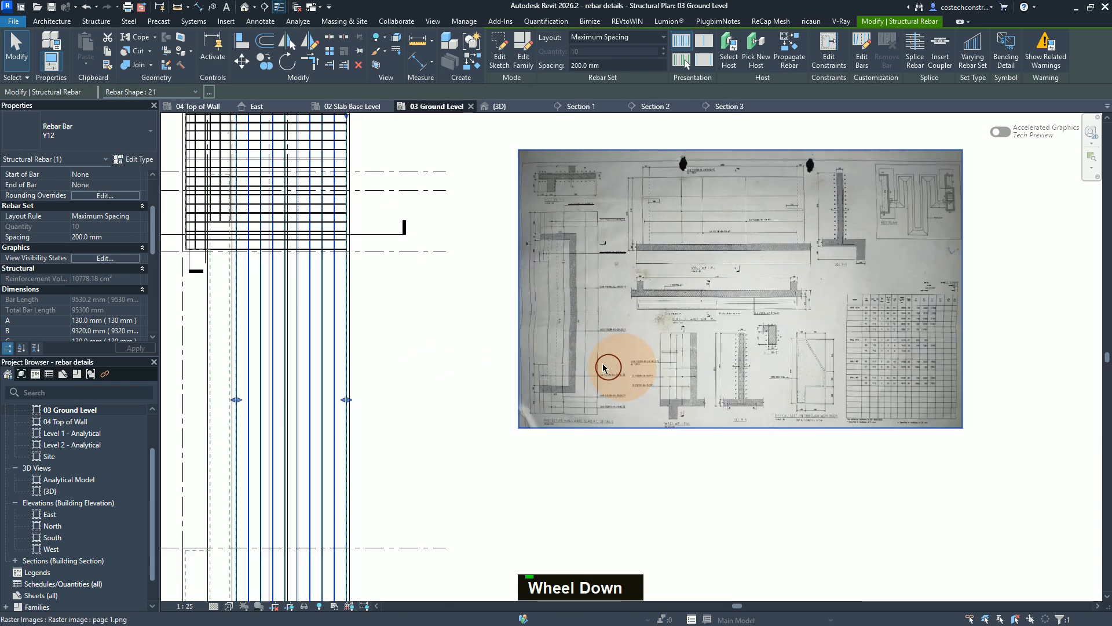
Compare the set's spacing, quantity, comments and mark with the 2x10 Y12(38)-04-200 B2,T2 callout on the reference drawing
{"action": "scroll", "coordinate": [621, 327], "scroll_direction": "up", "scroll_amount": 3}
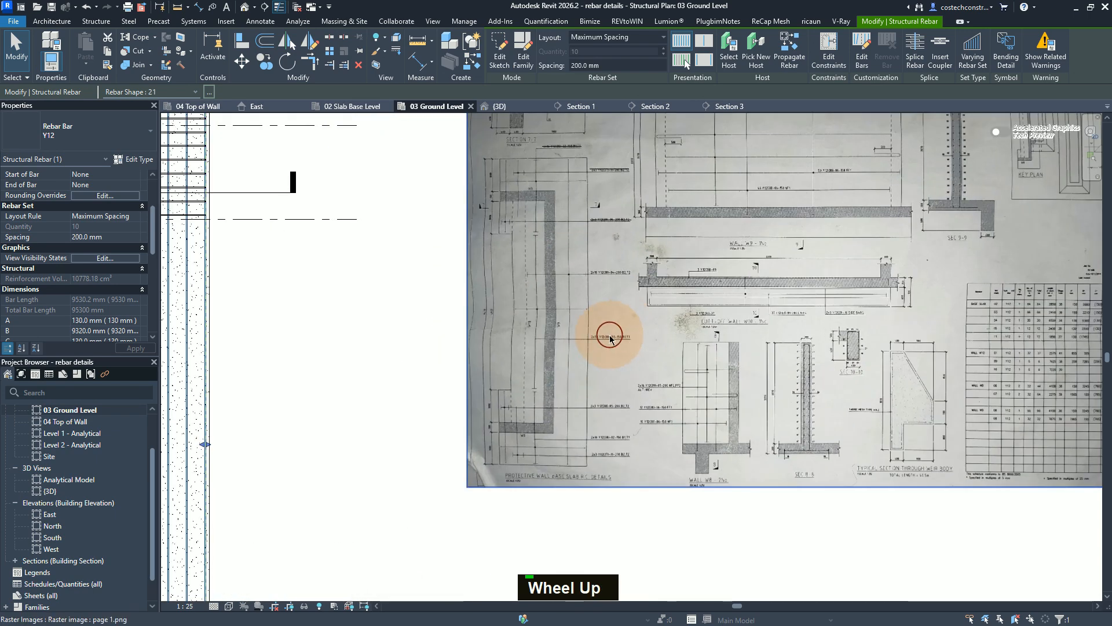
{"action": "scroll", "coordinate": [577, 335], "scroll_direction": "down", "scroll_amount": 1}
{"action": "scroll", "coordinate": [509, 322], "scroll_direction": "up", "scroll_amount": 1}
{"action": "scroll", "coordinate": [573, 229], "scroll_direction": "down", "scroll_amount": 2}
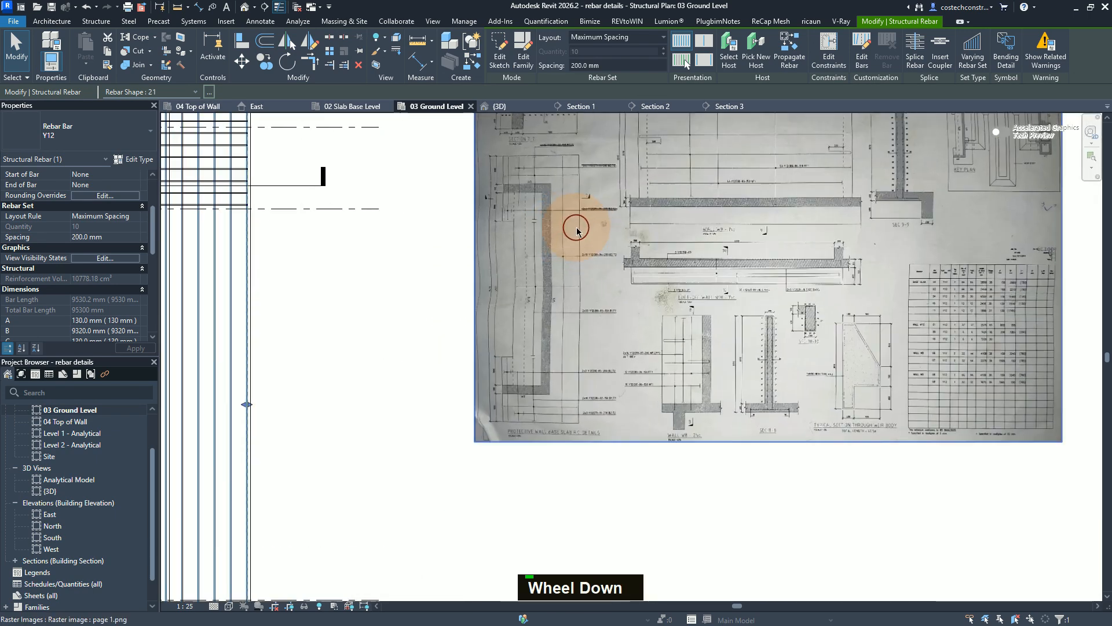
{"action": "scroll", "coordinate": [575, 234], "scroll_direction": "up", "scroll_amount": 1}
{"action": "scroll", "coordinate": [573, 244], "scroll_direction": "up", "scroll_amount": 2}
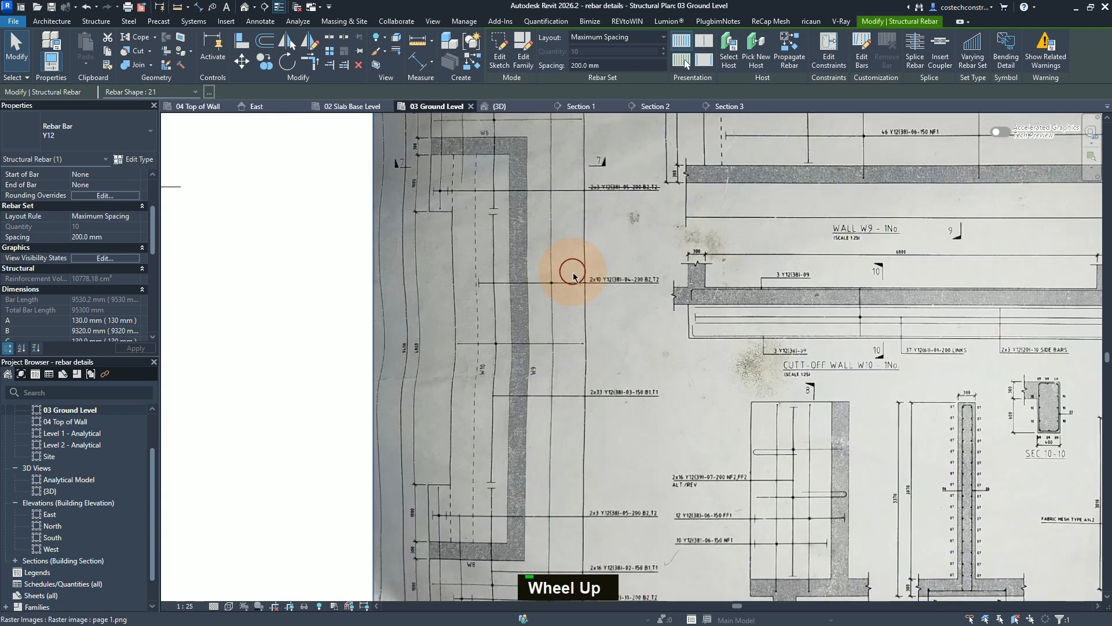
{"action": "scroll", "coordinate": [573, 276], "scroll_direction": "up", "scroll_amount": 2}
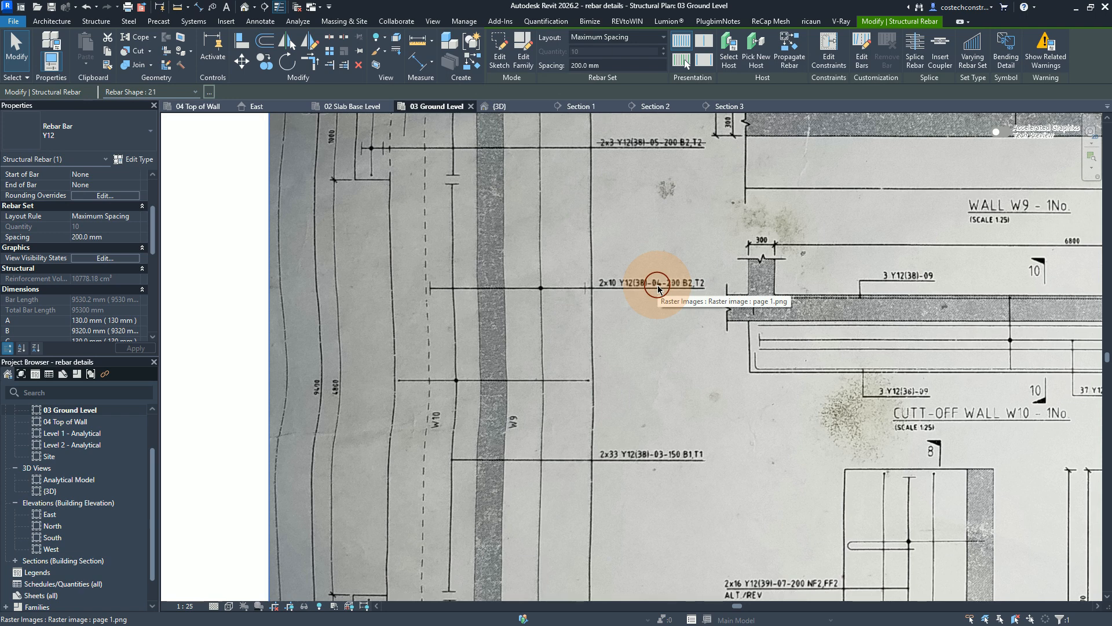
{"action": "scroll", "coordinate": [62, 220], "scroll_direction": "down", "scroll_amount": 5}
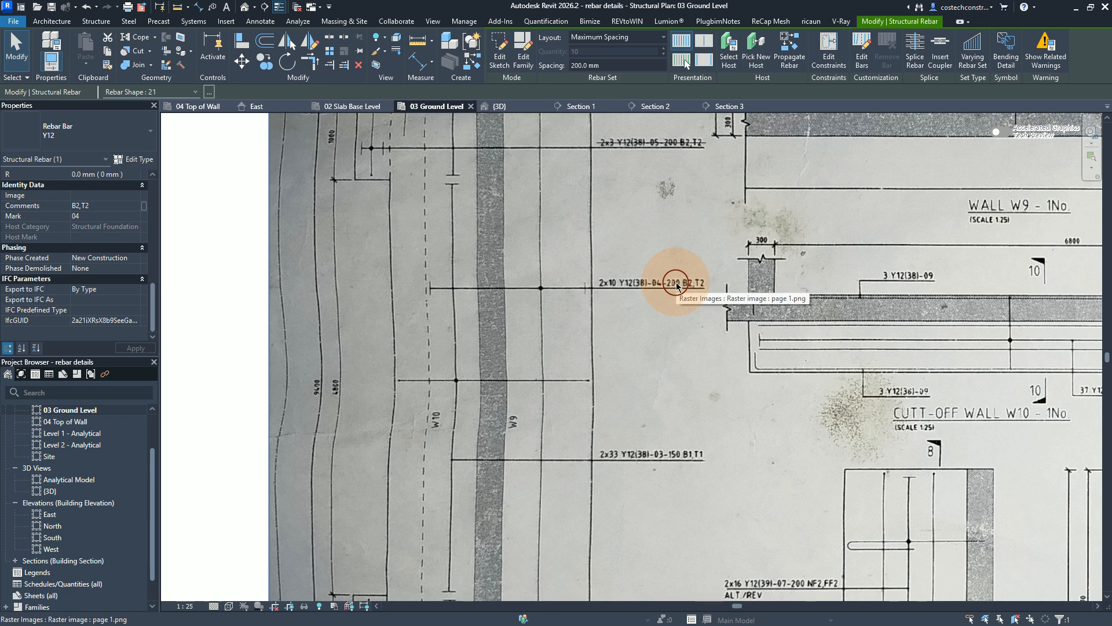
{"action": "left_click", "coordinate": [581, 65]}
{"action": "left_click", "coordinate": [582, 50]}
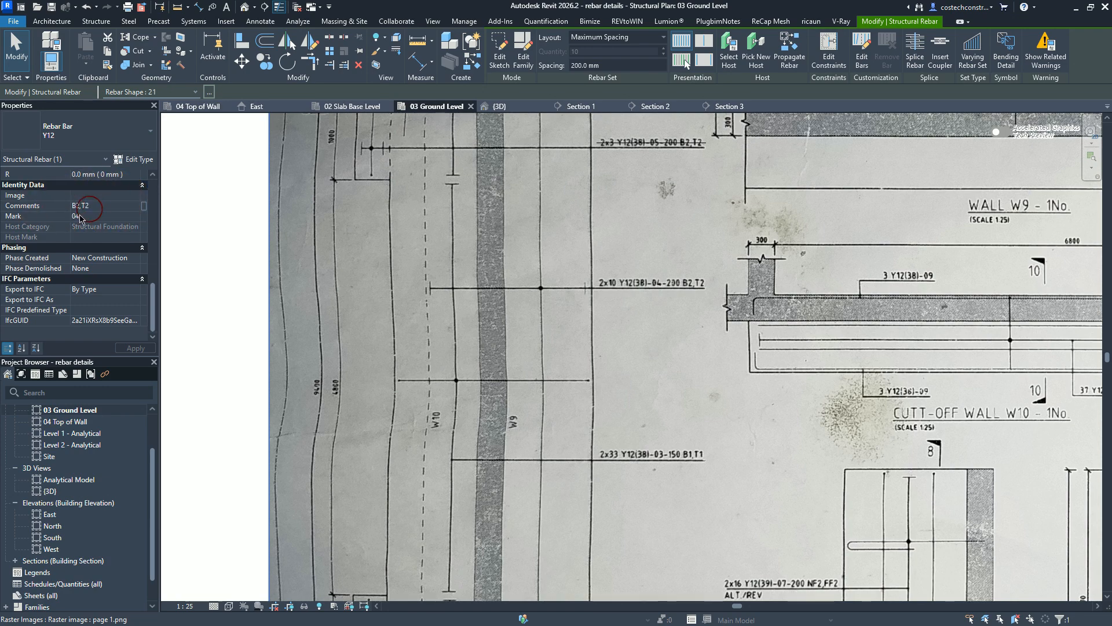
{"action": "scroll", "coordinate": [400, 467], "scroll_direction": "down", "scroll_amount": 1}
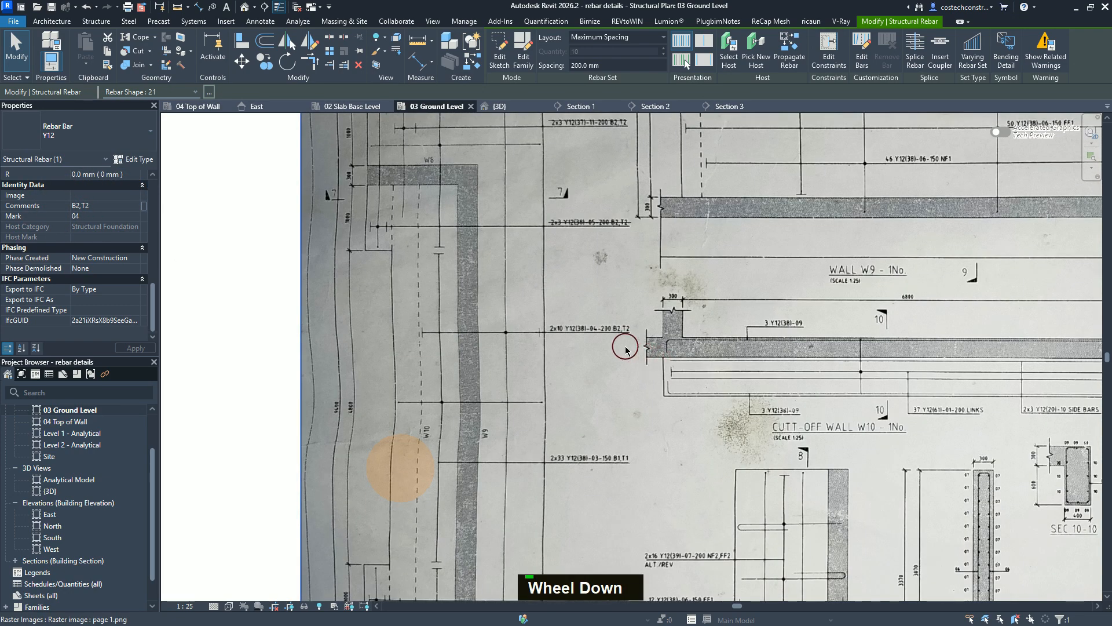
Strike through the 2x10 Y12(38)-04-200 B2,T2 callout on the reference image with a thin detail line about 465 mm long
{"action": "key", "text": "Escape"}
{"action": "key", "text": "Escape"}
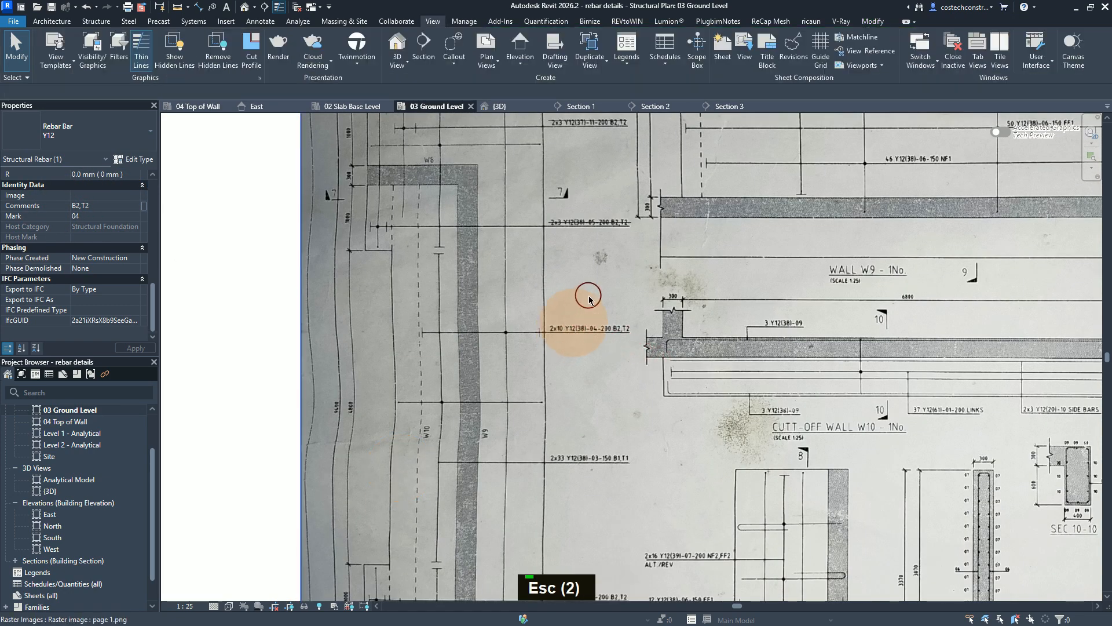
{"action": "key", "text": "Escape"}
{"action": "key", "text": "d"}
{"action": "key", "text": "l"}
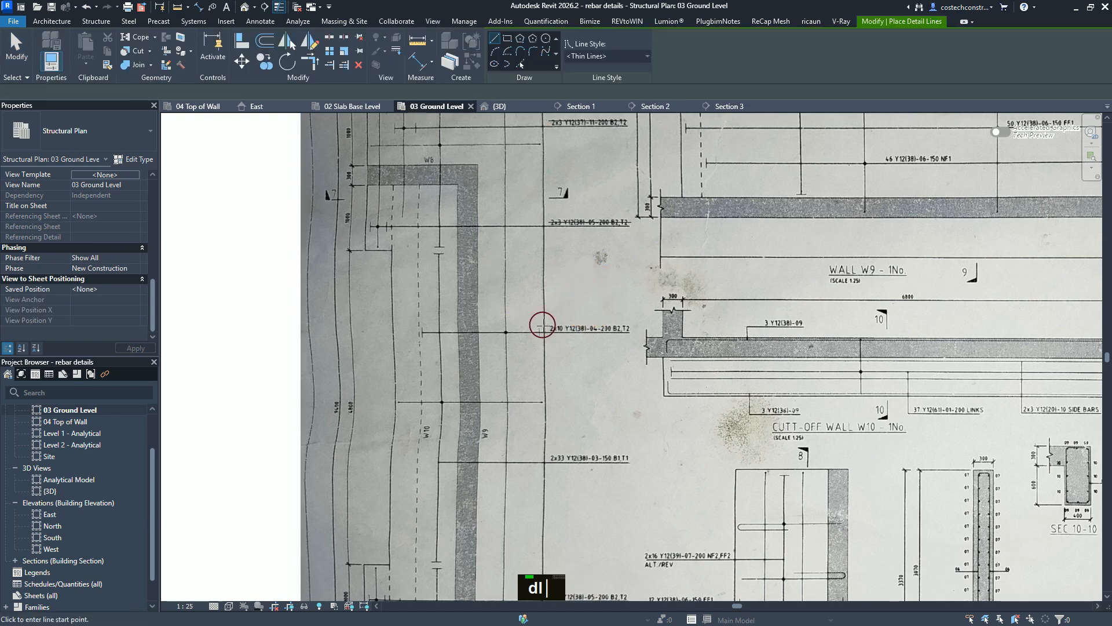
{"action": "left_click", "coordinate": [544, 328]}
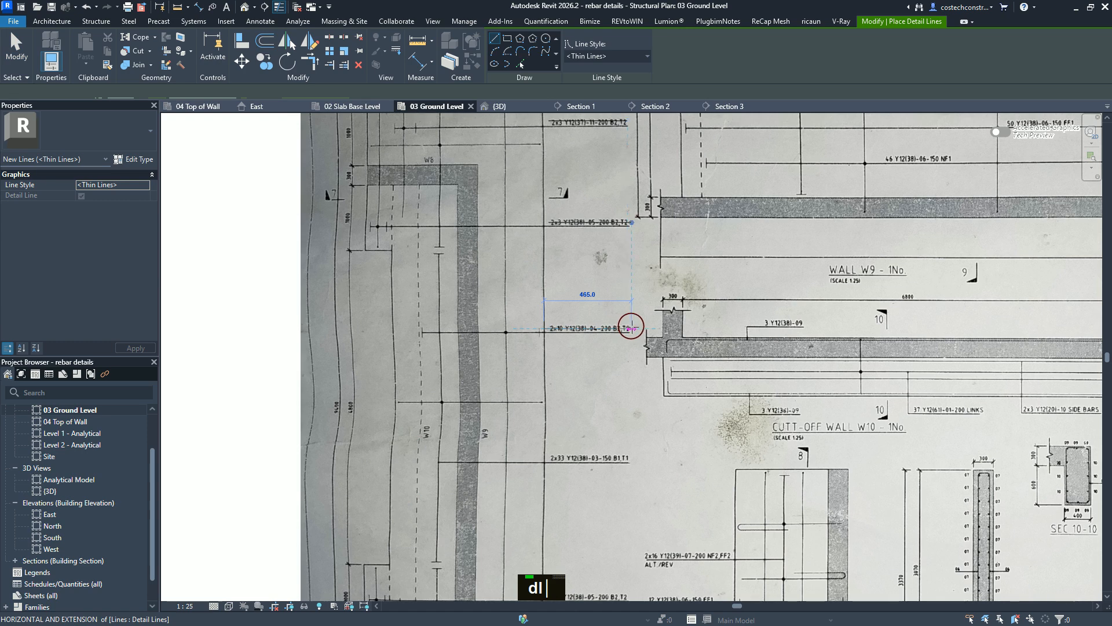
{"action": "key", "text": "Escape"}
{"action": "key", "text": "Escape"}
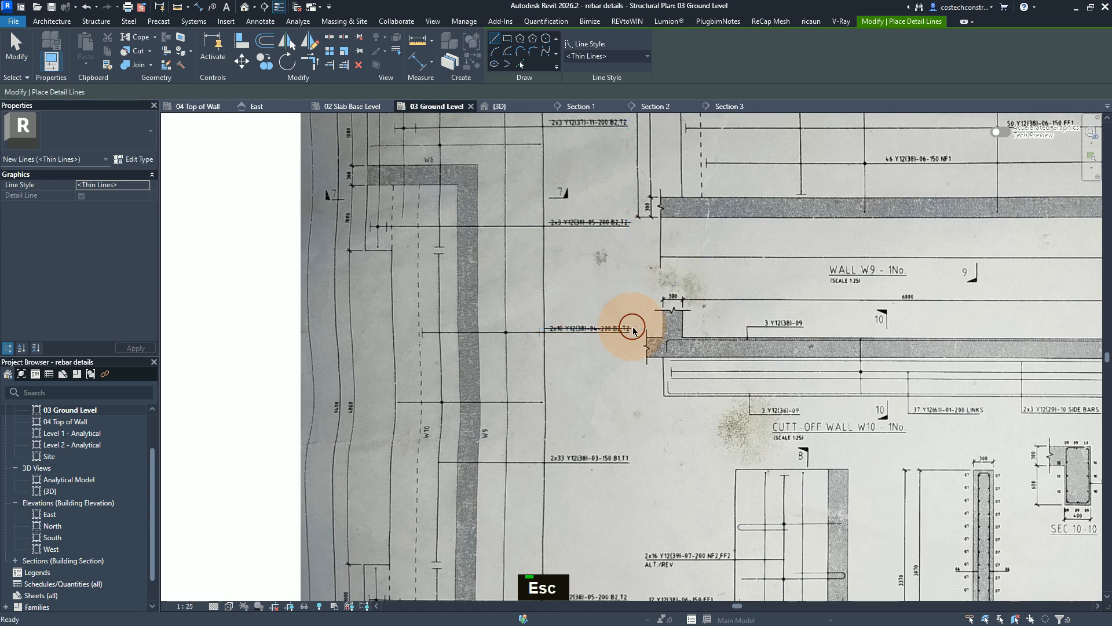
Examine the 2x33 Y12(38)-03-150 B1,T1 callout and the extent of its bars on the base slab drawing
{"action": "scroll", "coordinate": [592, 292], "scroll_direction": "down", "scroll_amount": 2}
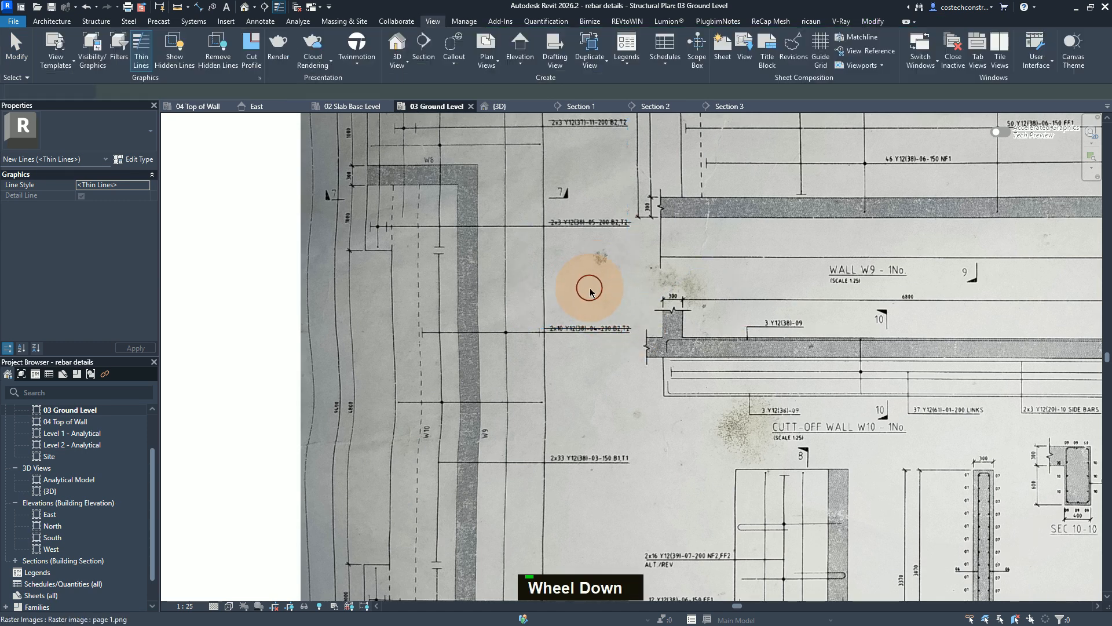
{"action": "scroll", "coordinate": [570, 429], "scroll_direction": "up", "scroll_amount": 3}
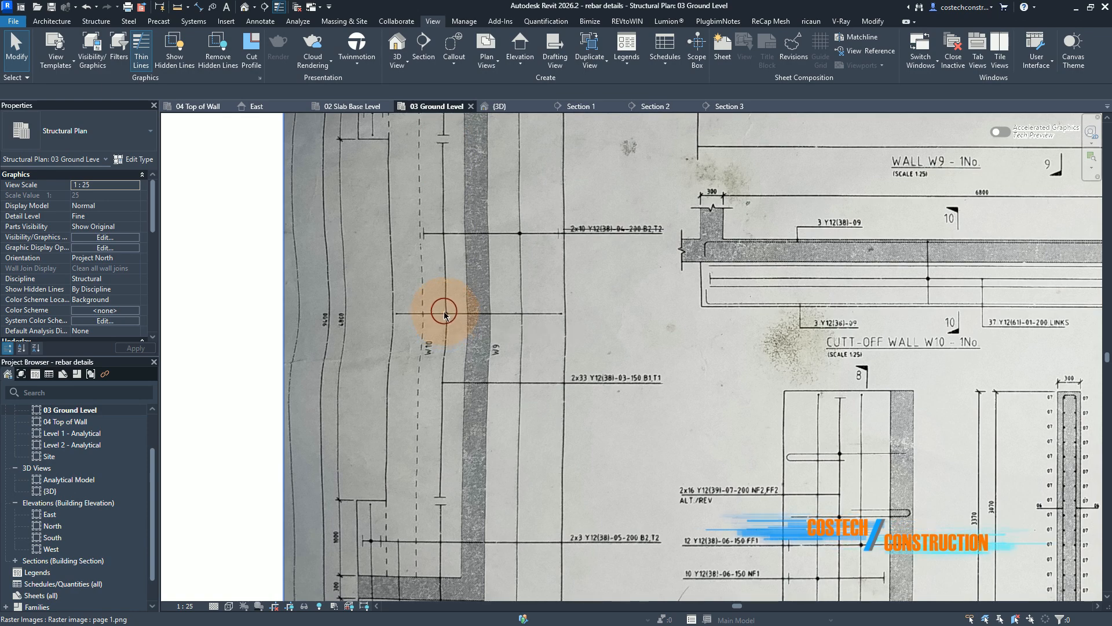
{"action": "scroll", "coordinate": [449, 315], "scroll_direction": "up", "scroll_amount": 3}
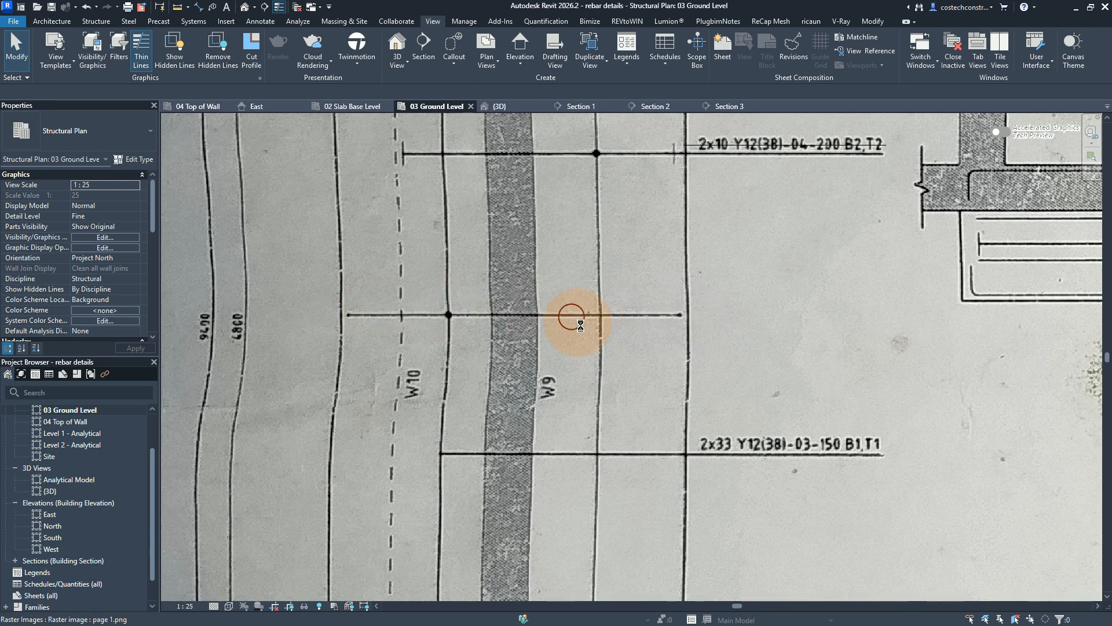
{"action": "scroll", "coordinate": [570, 317], "scroll_direction": "down", "scroll_amount": 3}
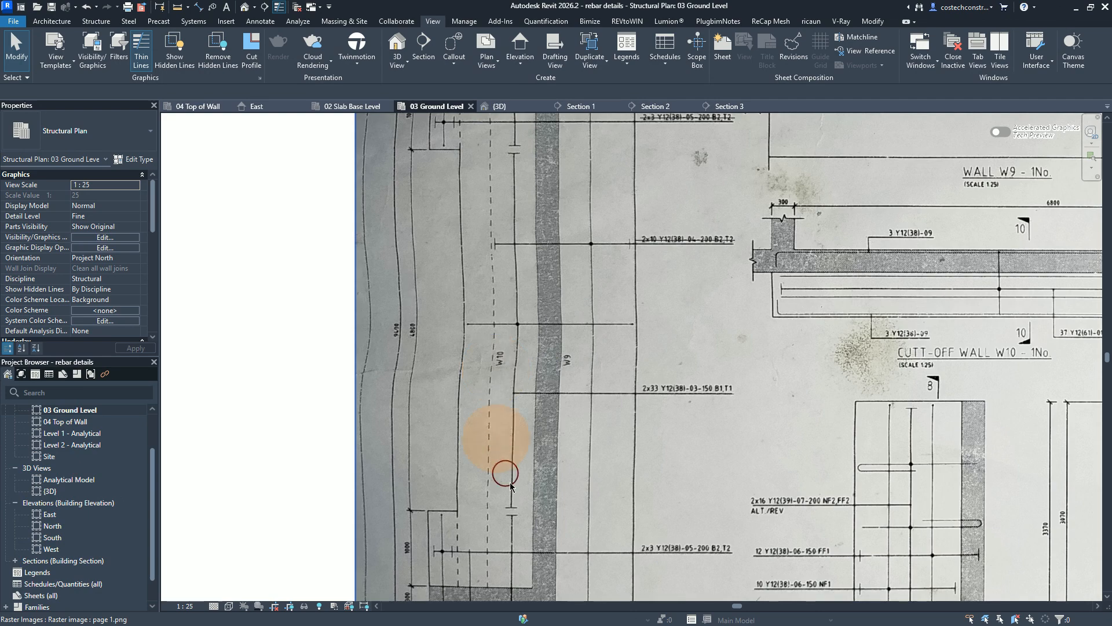
{"action": "scroll", "coordinate": [689, 284], "scroll_direction": "down", "scroll_amount": 4}
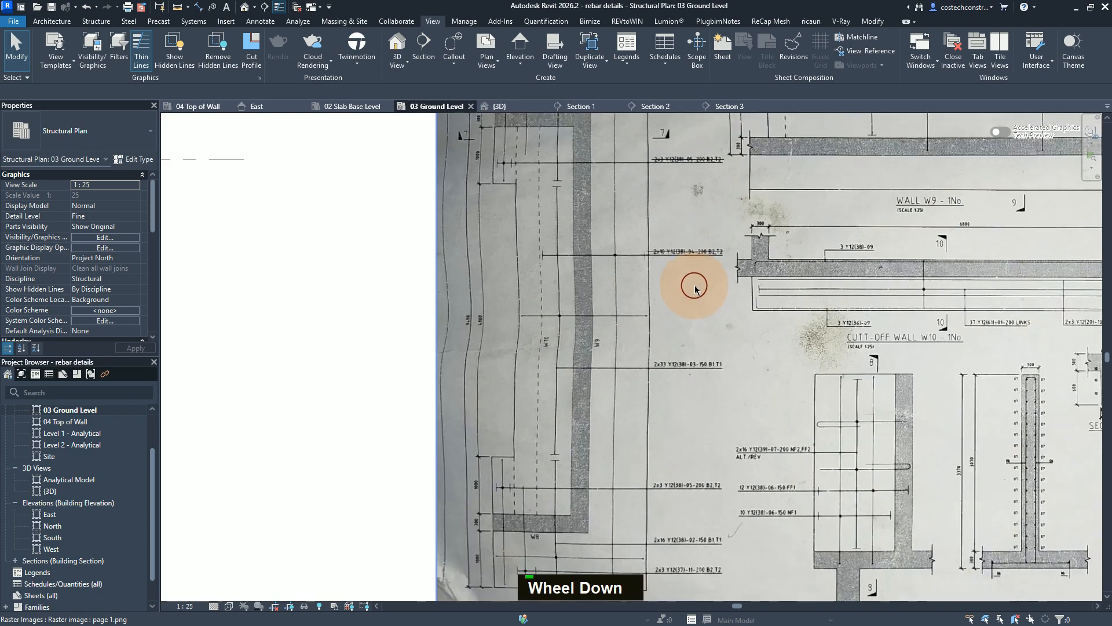
{"action": "scroll", "coordinate": [686, 285], "scroll_direction": "up", "scroll_amount": 3}
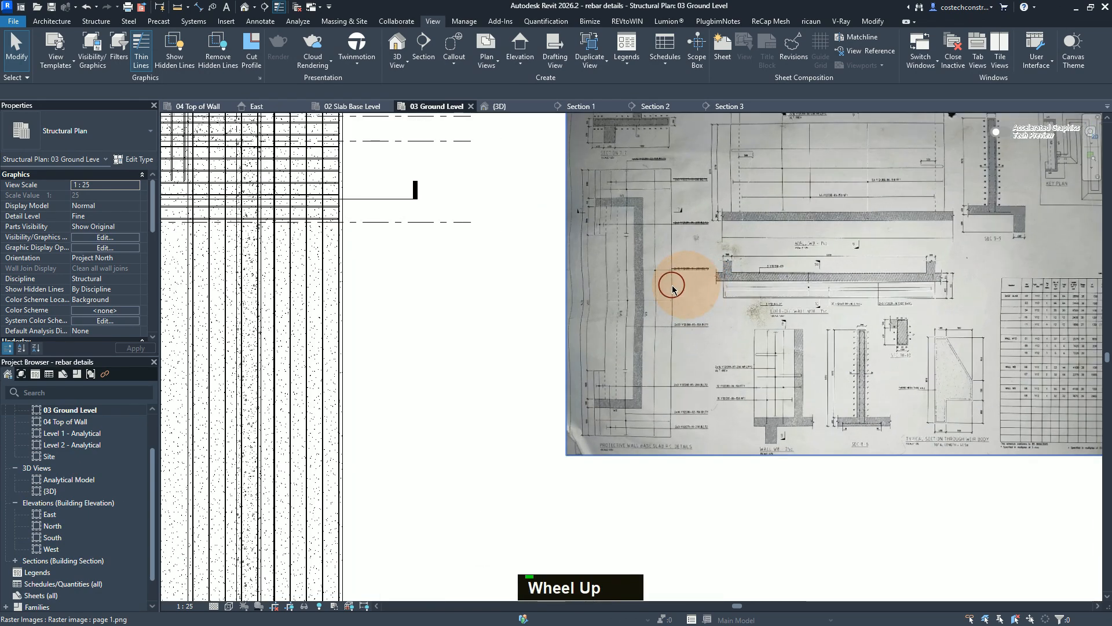
Move the Section 1 line into the middle part of the base slab, between grids 5 and 4
{"action": "scroll", "coordinate": [478, 284], "scroll_direction": "down", "scroll_amount": 5}
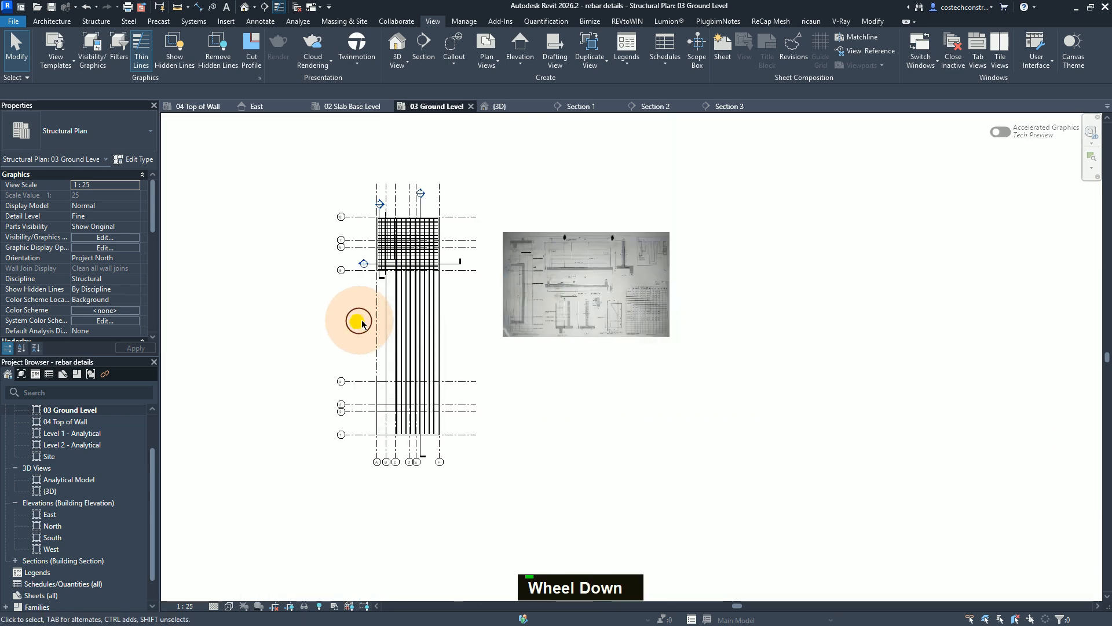
{"action": "scroll", "coordinate": [371, 308], "scroll_direction": "up", "scroll_amount": 1}
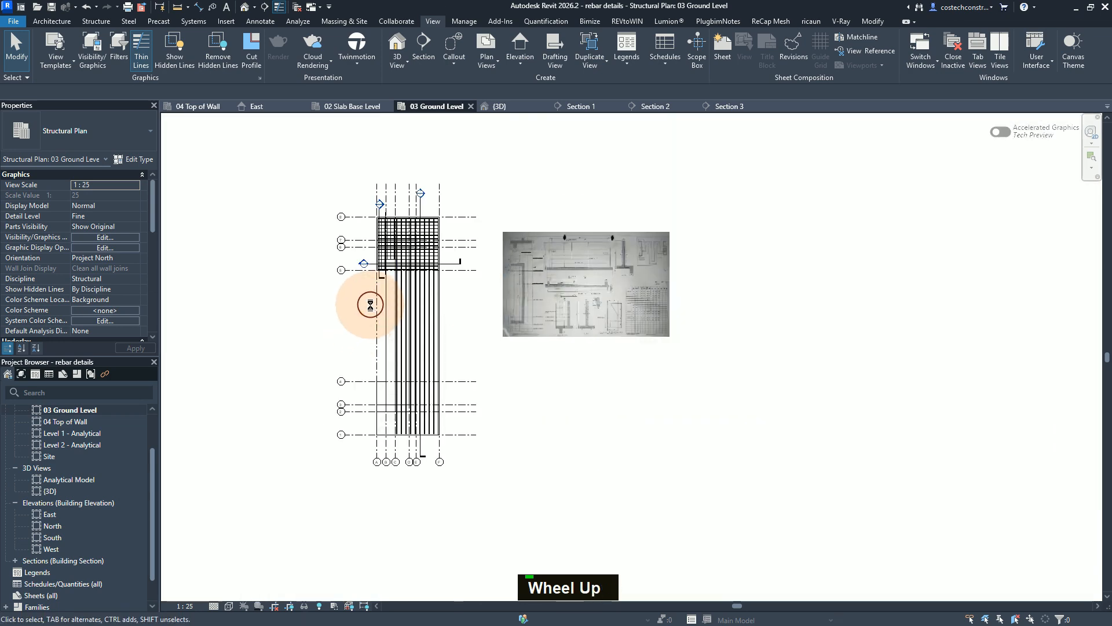
{"action": "scroll", "coordinate": [370, 305], "scroll_direction": "up", "scroll_amount": 2}
{"action": "scroll", "coordinate": [370, 309], "scroll_direction": "up", "scroll_amount": 1}
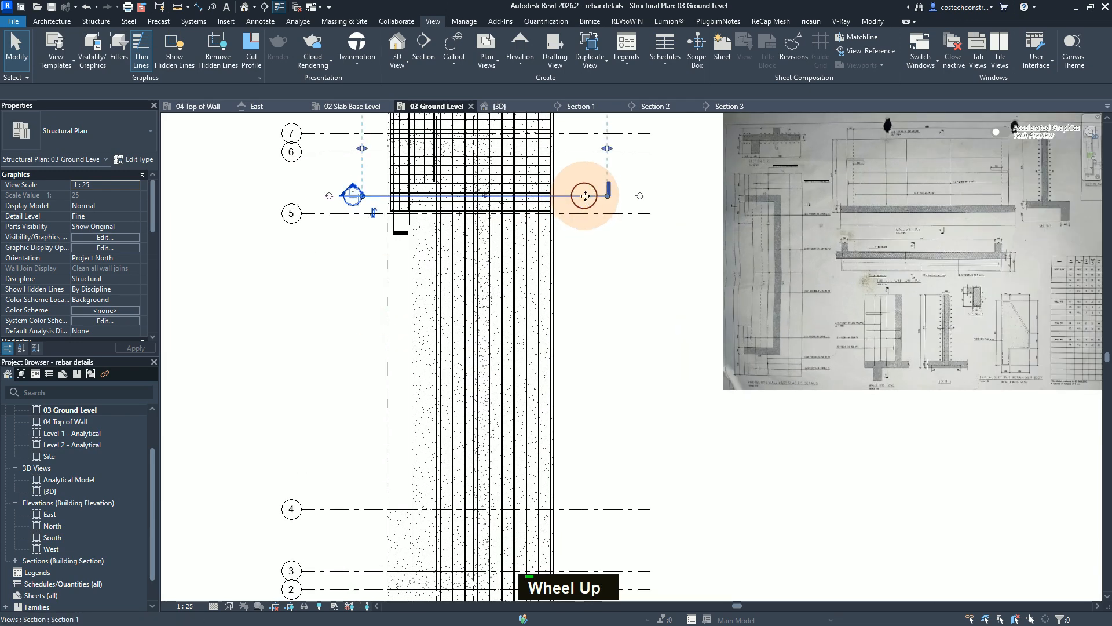
{"action": "left_click_drag", "start_coordinate": [580, 193], "coordinate": [579, 415]}
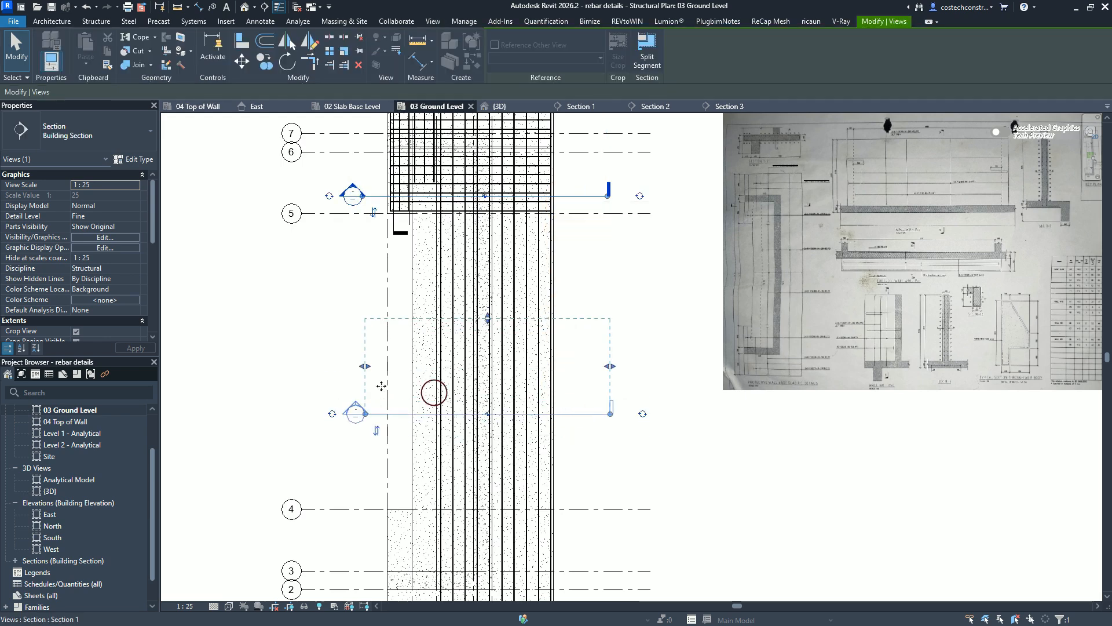
{"action": "left_click", "coordinate": [350, 372]}
{"action": "left_click", "coordinate": [619, 387]}
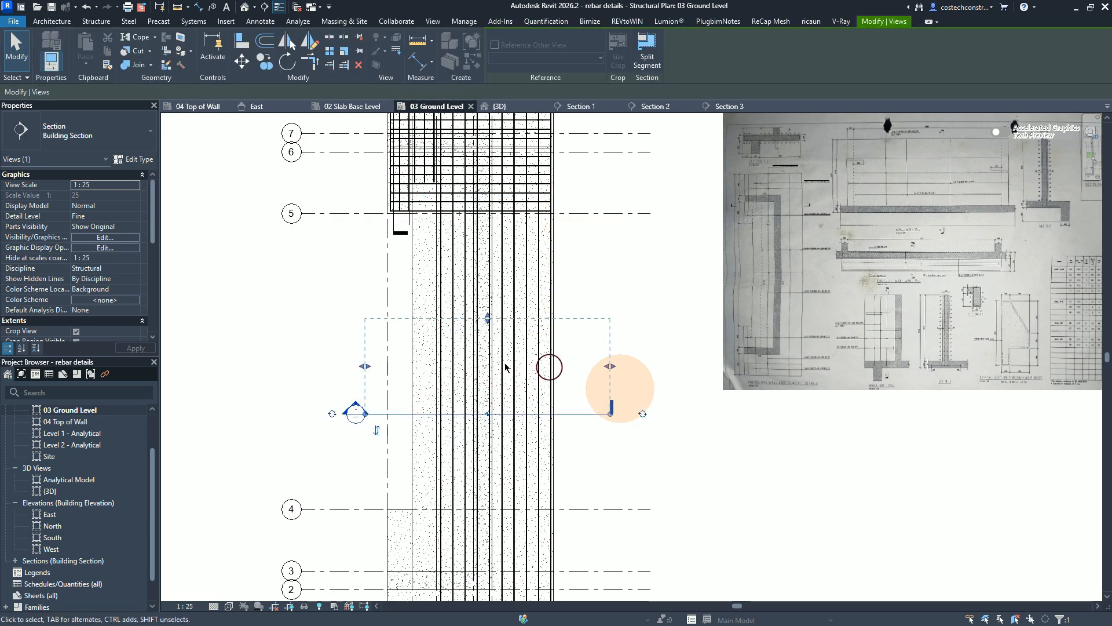
{"action": "left_click", "coordinate": [285, 384]}
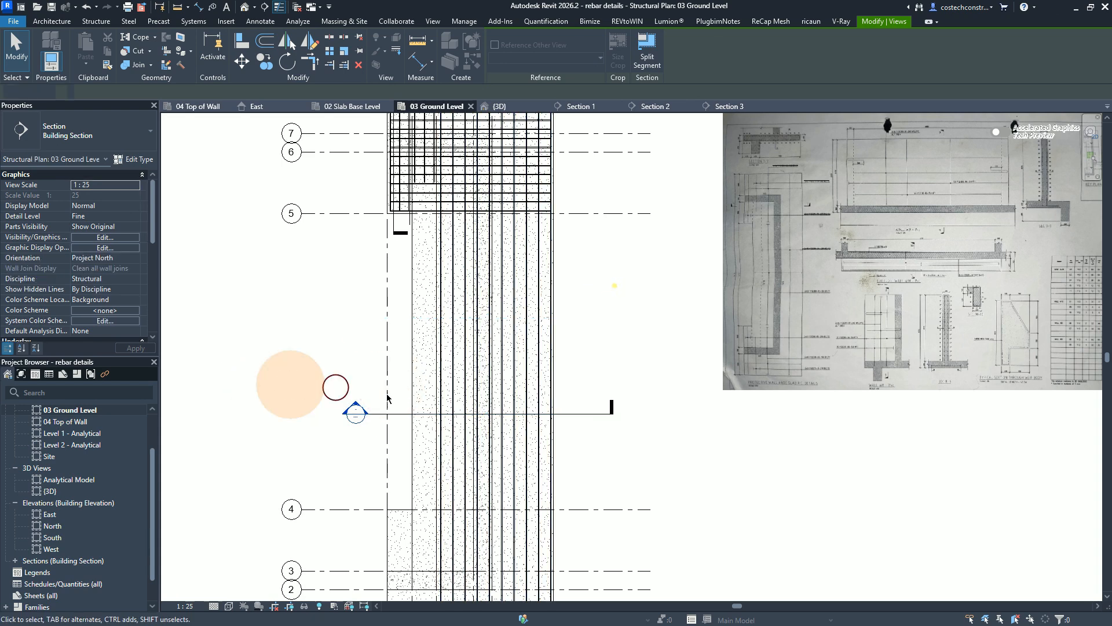
Open the Section 1 view and inspect the base slab cut with its longitudinal bars
{"action": "left_click", "coordinate": [351, 411]}
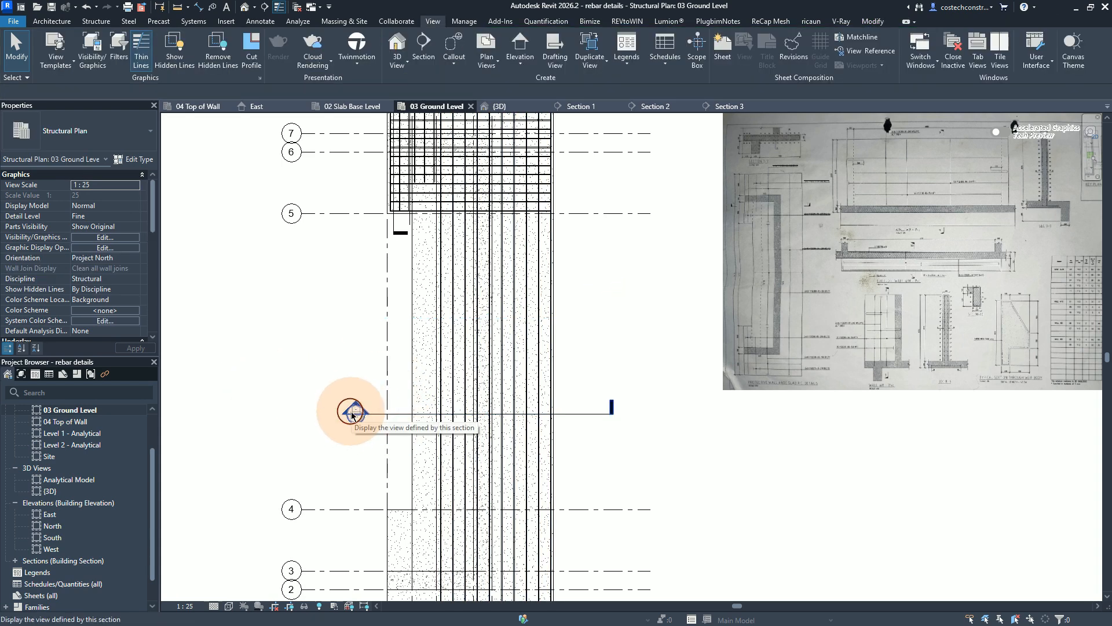
{"action": "double_click", "coordinate": [352, 414]}
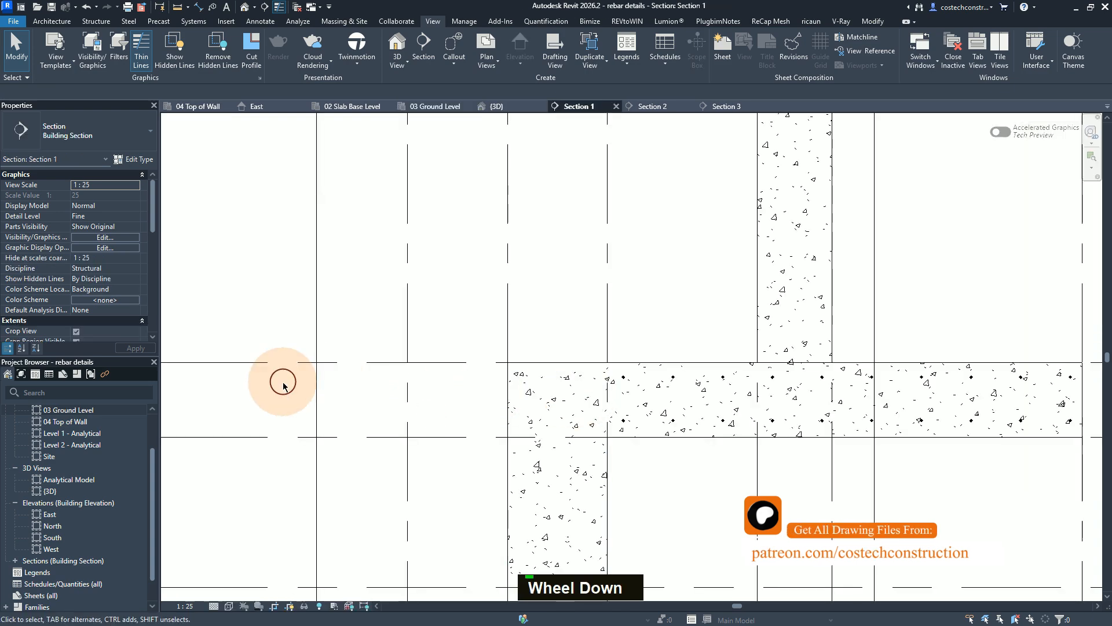
{"action": "scroll", "coordinate": [320, 388], "scroll_direction": "down", "scroll_amount": 2}
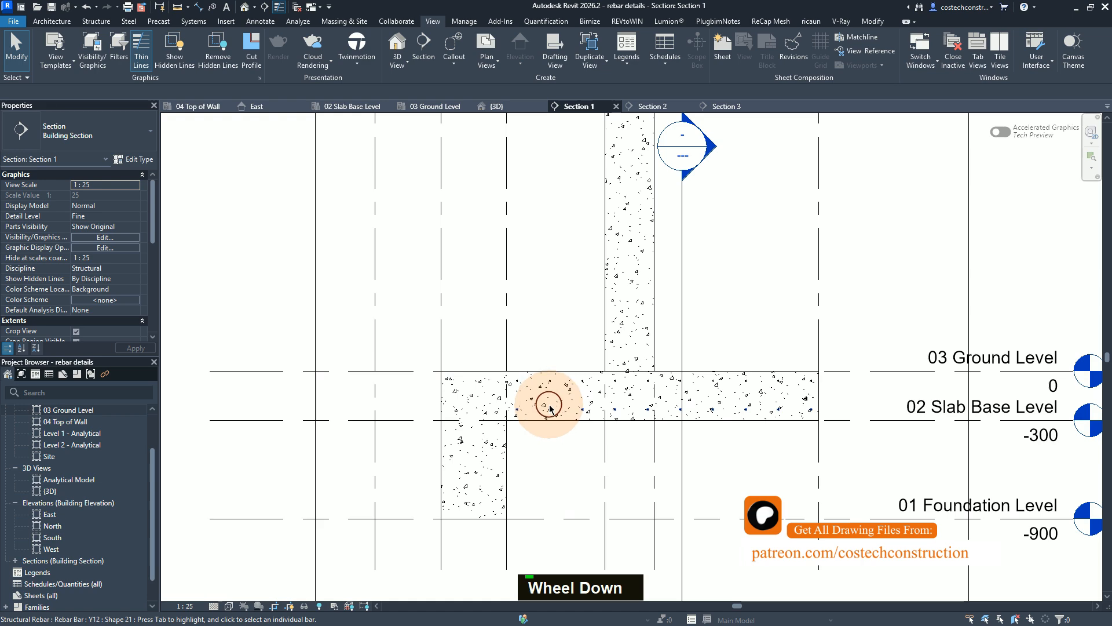
Return to the 03 Ground Level plan and review the bar mark 03 callout on the reference drawing
{"action": "left_click", "coordinate": [447, 107]}
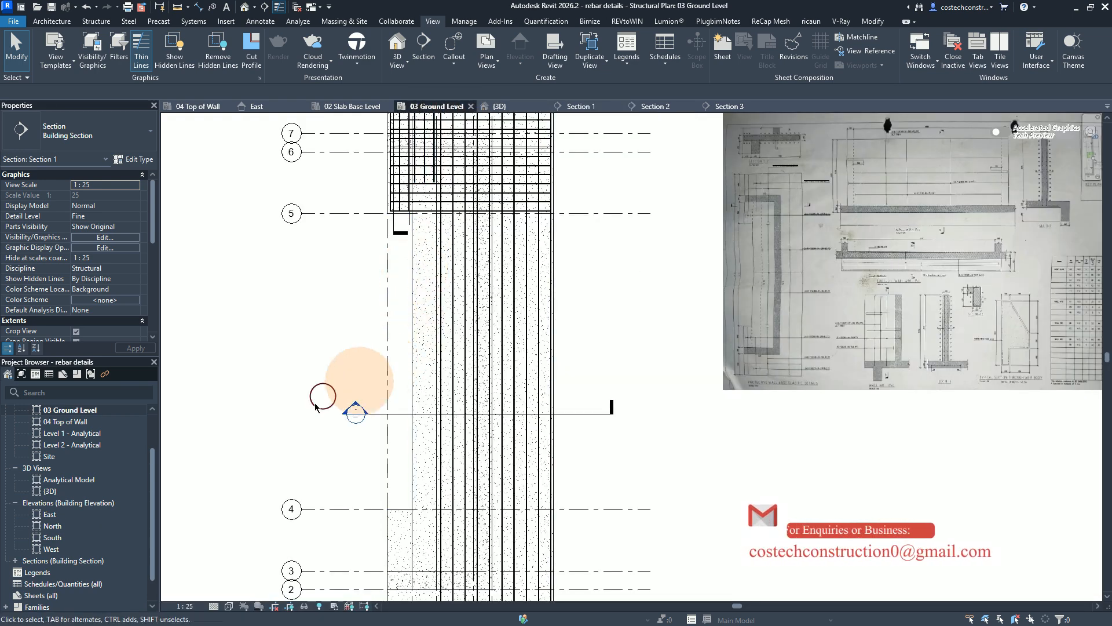
{"action": "scroll", "coordinate": [302, 408], "scroll_direction": "down", "scroll_amount": 2}
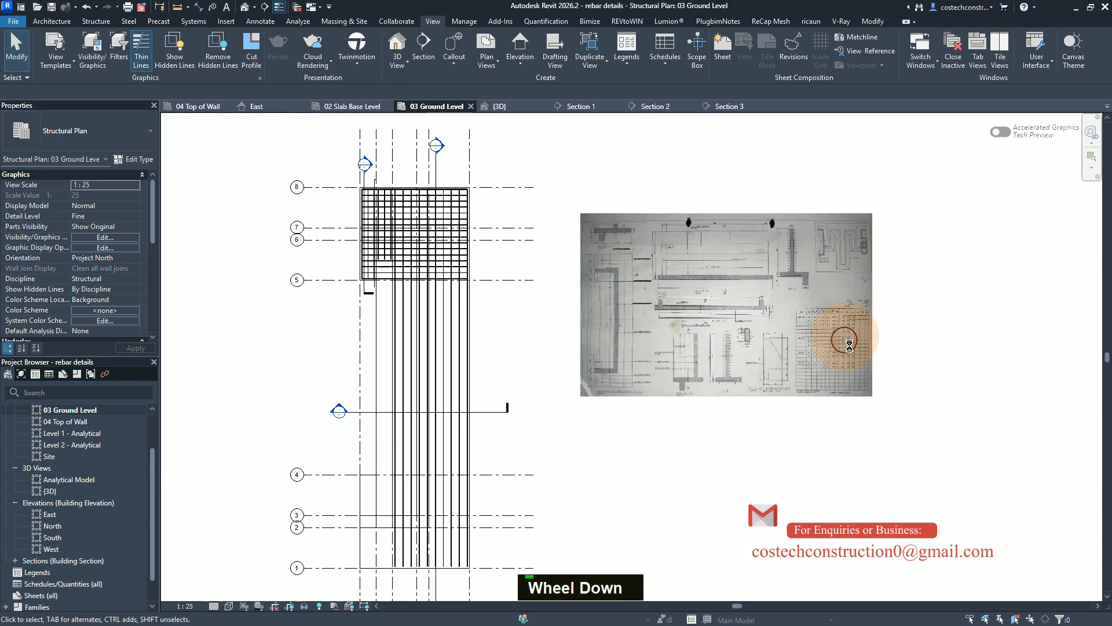
{"action": "scroll", "coordinate": [852, 347], "scroll_direction": "up", "scroll_amount": 3}
{"action": "scroll", "coordinate": [854, 350], "scroll_direction": "up", "scroll_amount": 2}
{"action": "scroll", "coordinate": [310, 315], "scroll_direction": "down", "scroll_amount": 1}
{"action": "scroll", "coordinate": [372, 316], "scroll_direction": "up", "scroll_amount": 3}
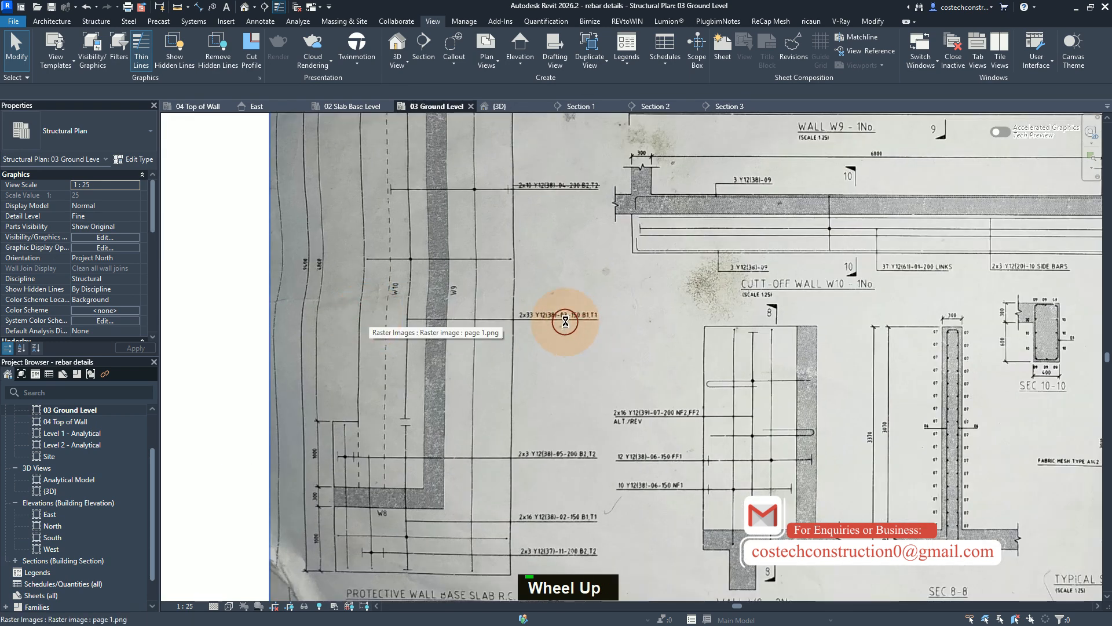
{"action": "scroll", "coordinate": [359, 360], "scroll_direction": "down", "scroll_amount": 1}
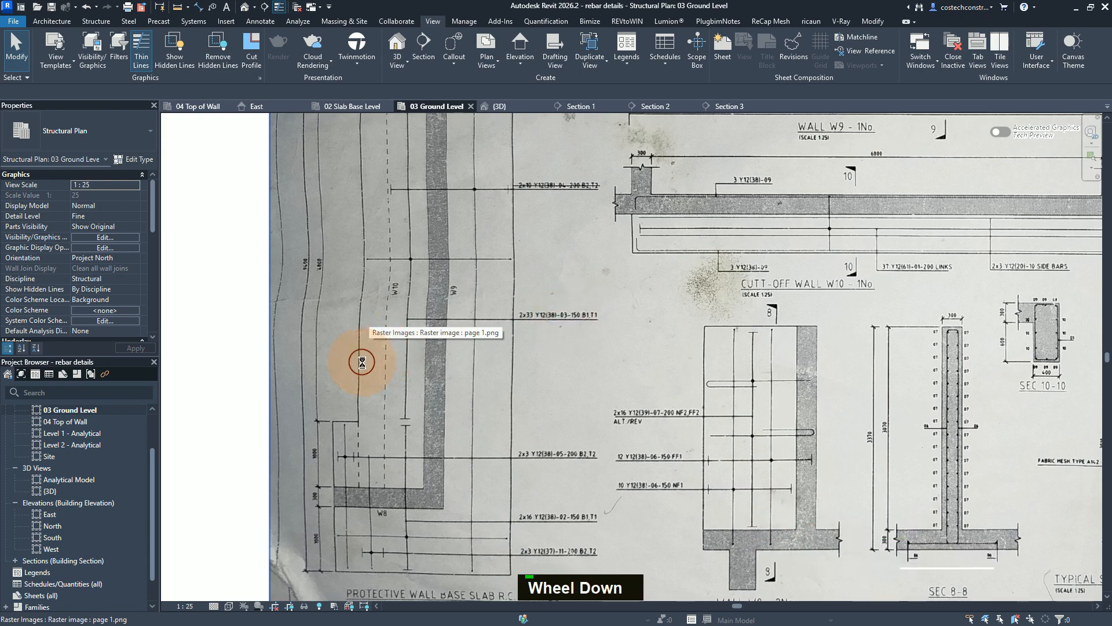
Examine the base slab rows of the bar bending schedule on the reference drawing
{"action": "scroll", "coordinate": [393, 349], "scroll_direction": "down", "scroll_amount": 3}
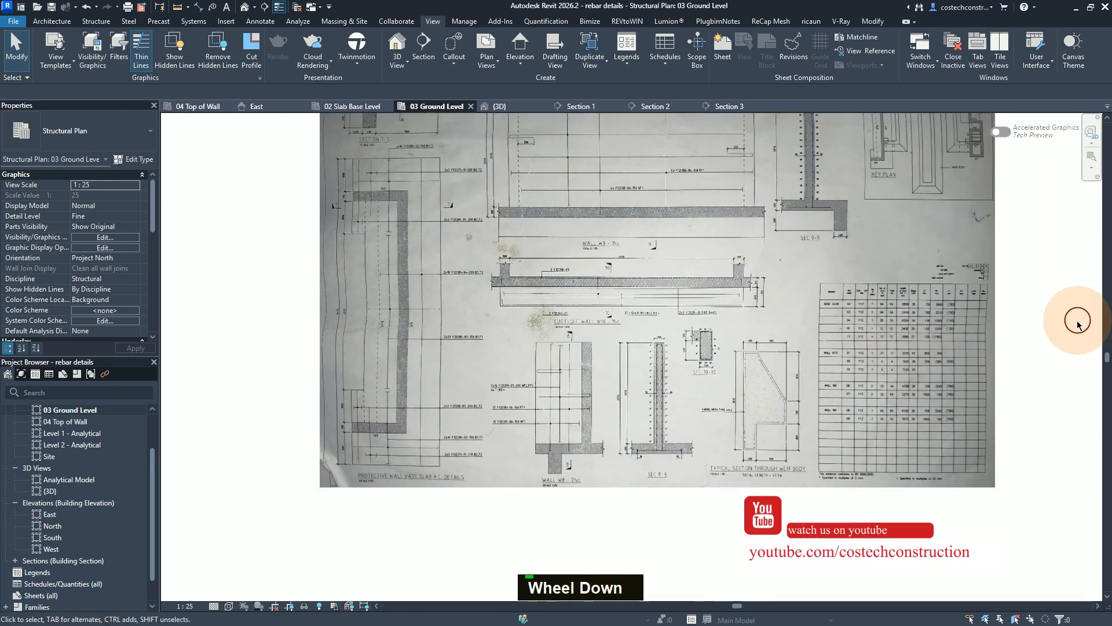
{"action": "scroll", "coordinate": [1033, 318], "scroll_direction": "up", "scroll_amount": 3}
{"action": "scroll", "coordinate": [976, 320], "scroll_direction": "down", "scroll_amount": 1}
{"action": "scroll", "coordinate": [976, 320], "scroll_direction": "down", "scroll_amount": 1}
{"action": "scroll", "coordinate": [925, 315], "scroll_direction": "up", "scroll_amount": 1}
{"action": "scroll", "coordinate": [923, 315], "scroll_direction": "up", "scroll_amount": 1}
{"action": "scroll", "coordinate": [921, 316], "scroll_direction": "down", "scroll_amount": 1}
{"action": "scroll", "coordinate": [916, 316], "scroll_direction": "up", "scroll_amount": 2}
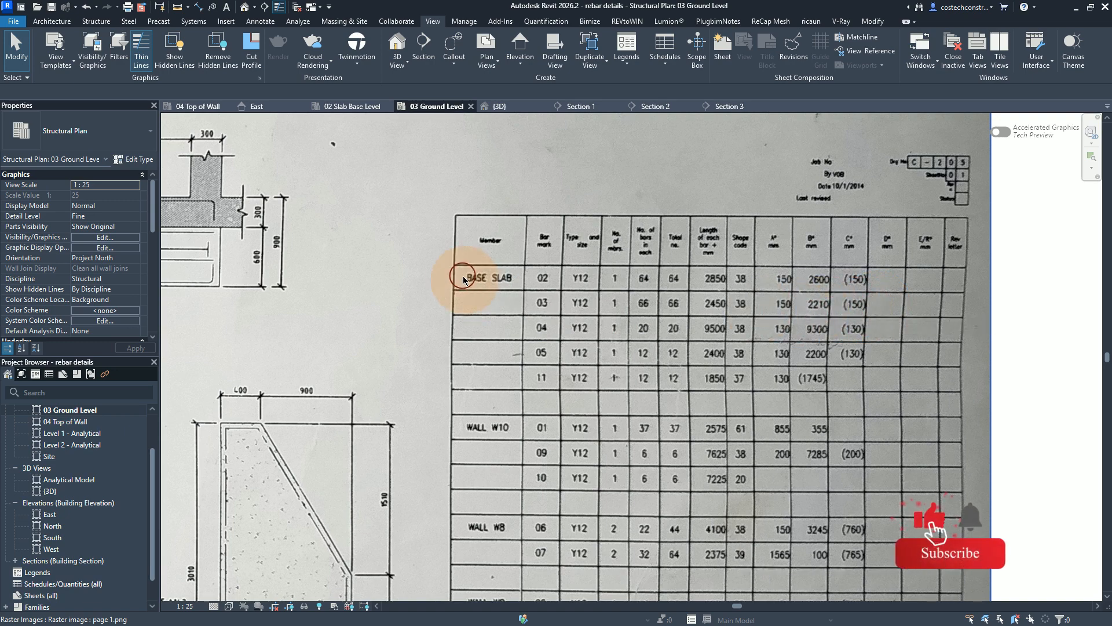
Open the Section 1 view showing the base slab cut
{"action": "scroll", "coordinate": [734, 329], "scroll_direction": "down", "scroll_amount": 3}
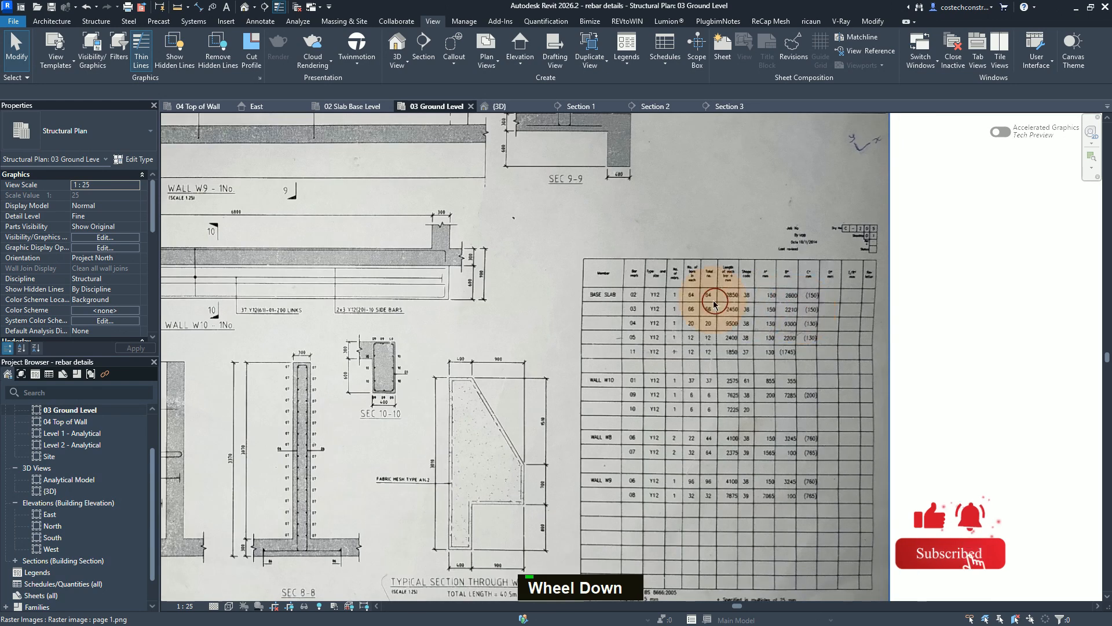
{"action": "left_click", "coordinate": [730, 107]}
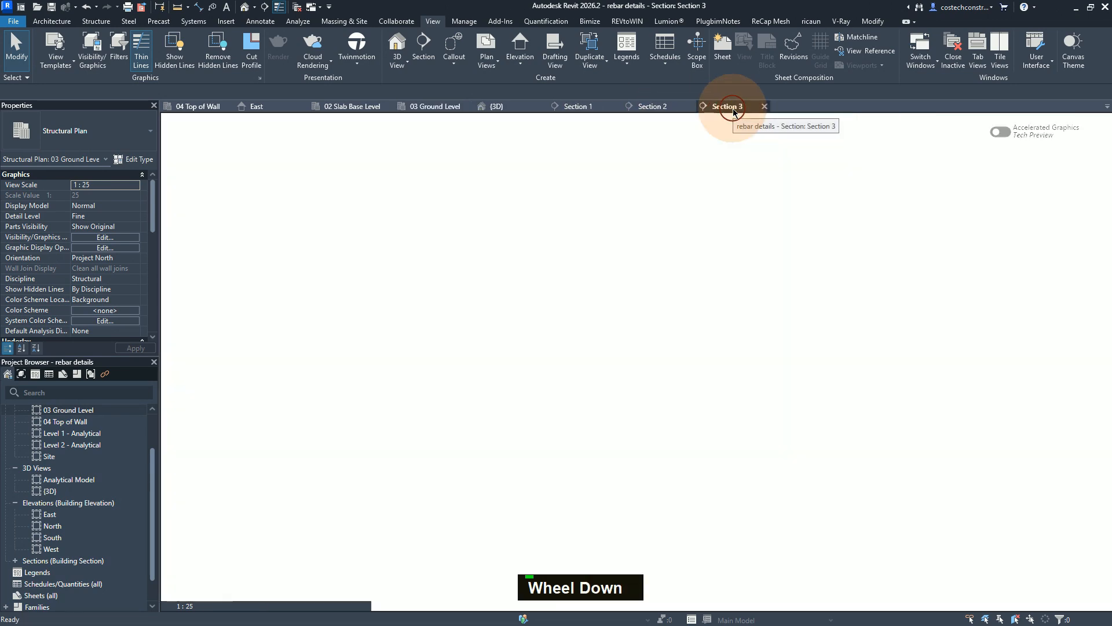
{"action": "left_click", "coordinate": [650, 106]}
{"action": "left_click", "coordinate": [590, 106]}
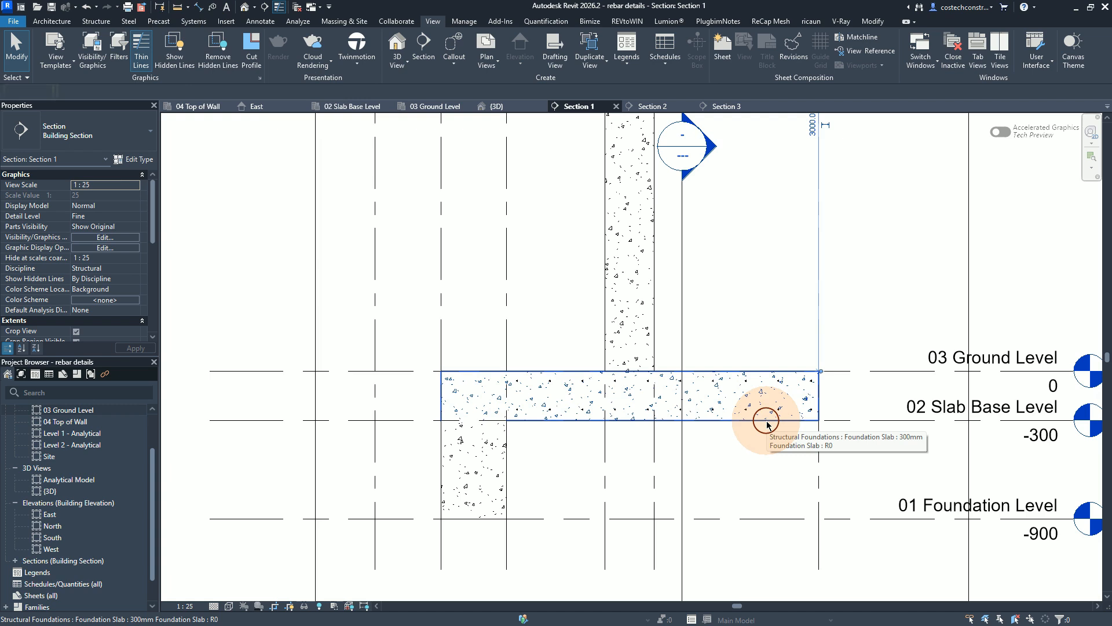
Start placing reinforcement in the 300mm foundation slab, dismissing the save reminder and choosing bar type Y12 with shape 21
{"action": "left_click", "coordinate": [767, 425]}
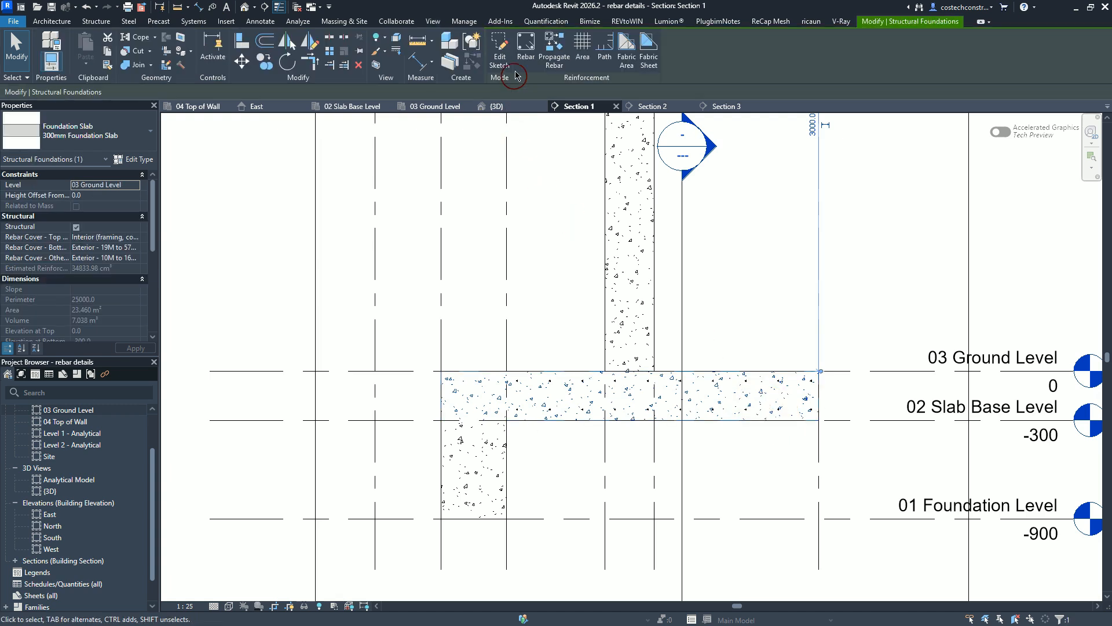
{"action": "left_click", "coordinate": [525, 46]}
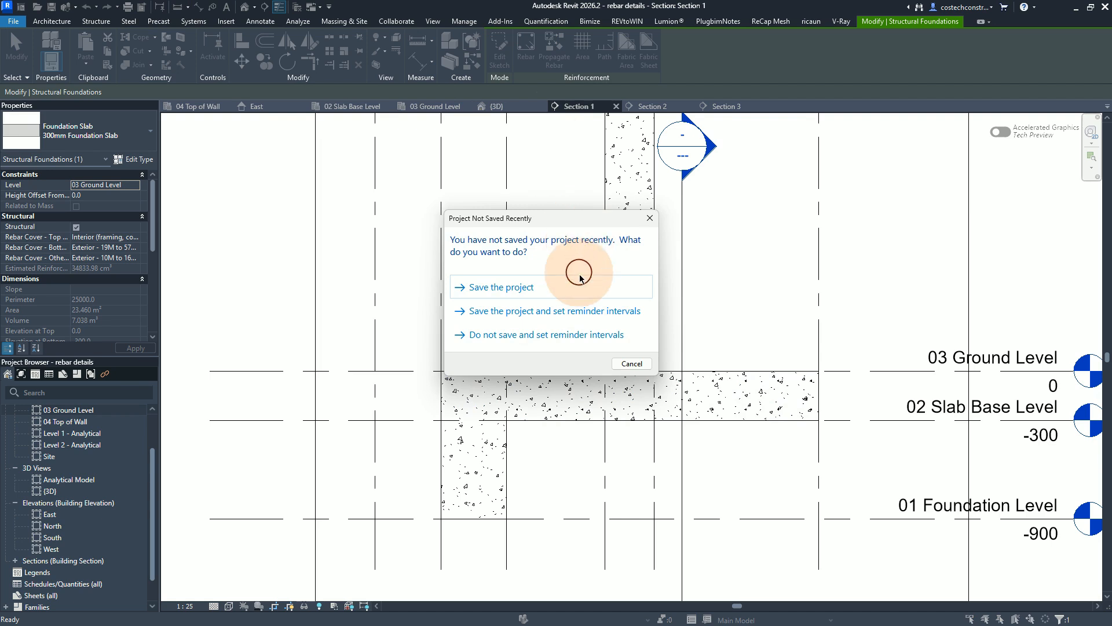
{"action": "left_click", "coordinate": [645, 365]}
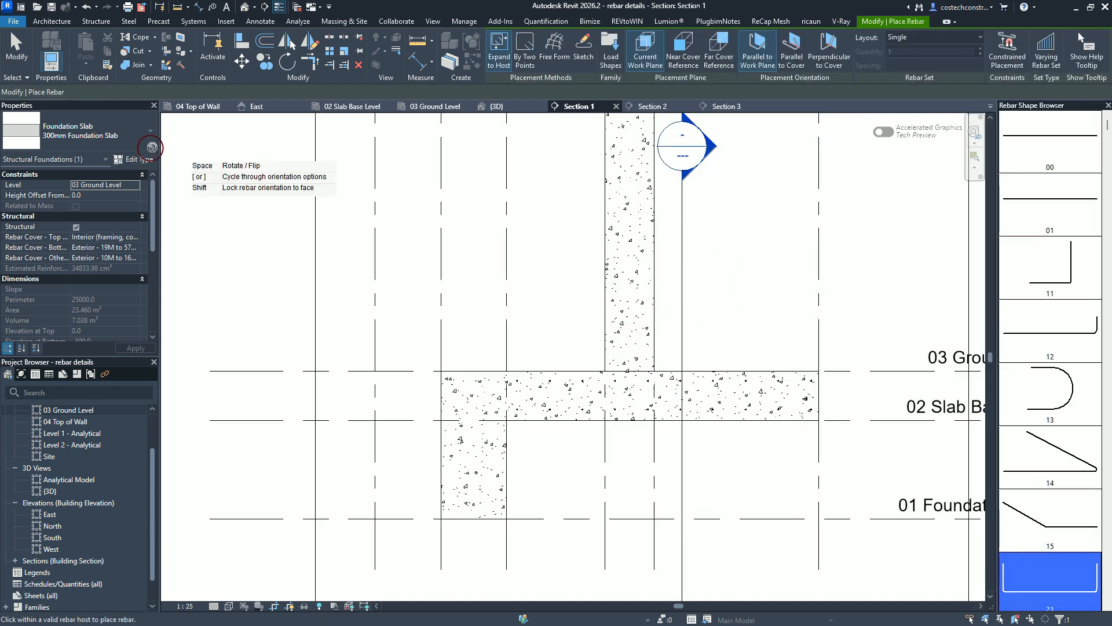
{"action": "left_click", "coordinate": [446, 211]}
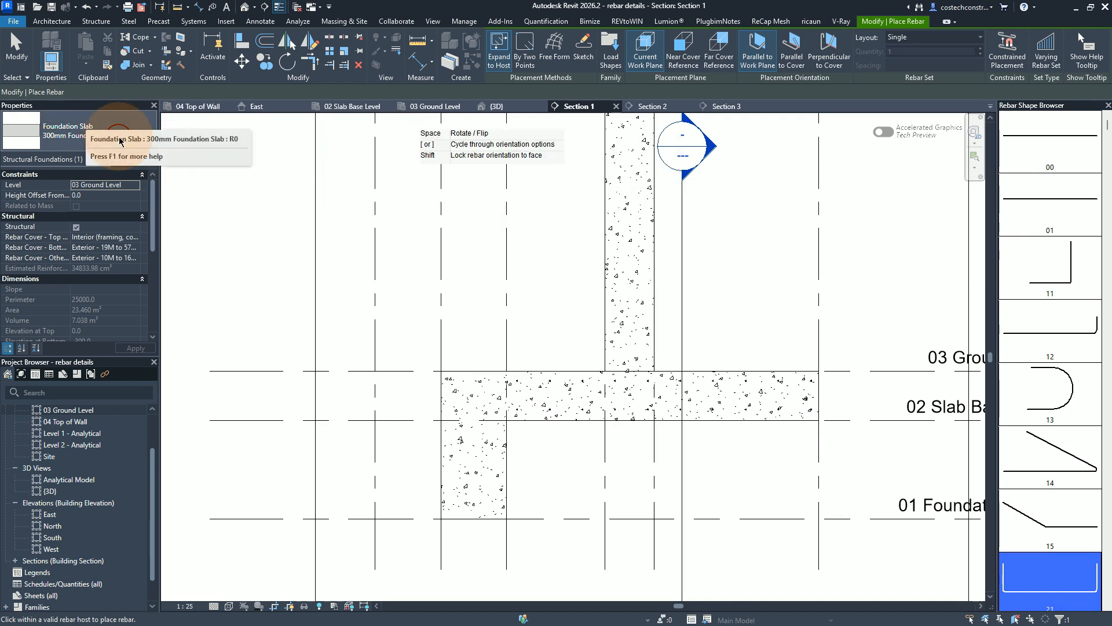
{"action": "left_click", "coordinate": [99, 134]}
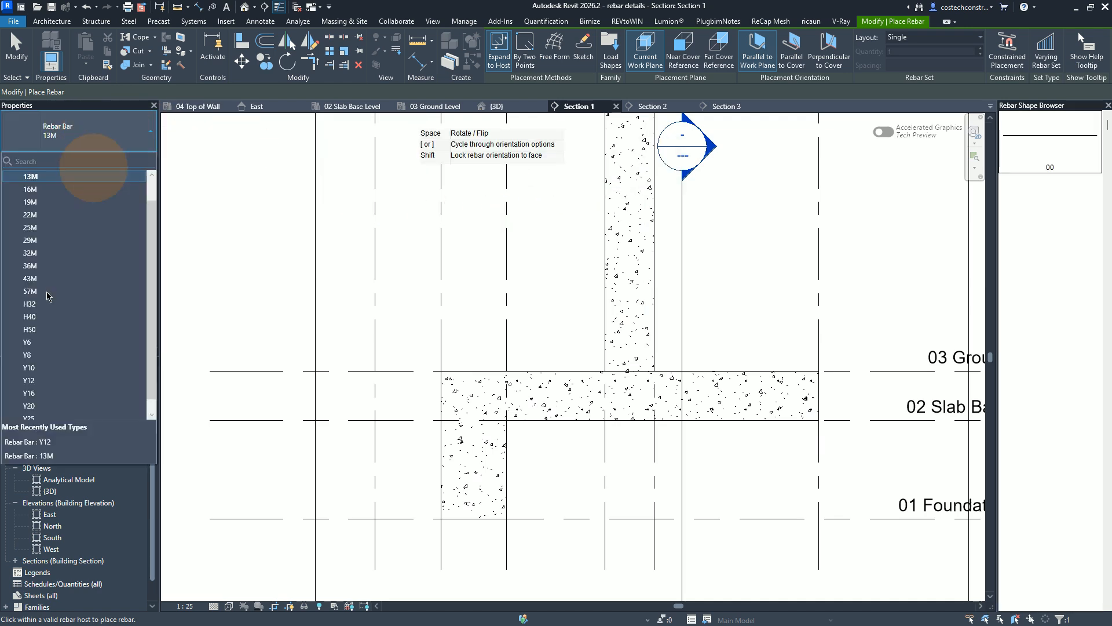
{"action": "left_click", "coordinate": [33, 380]}
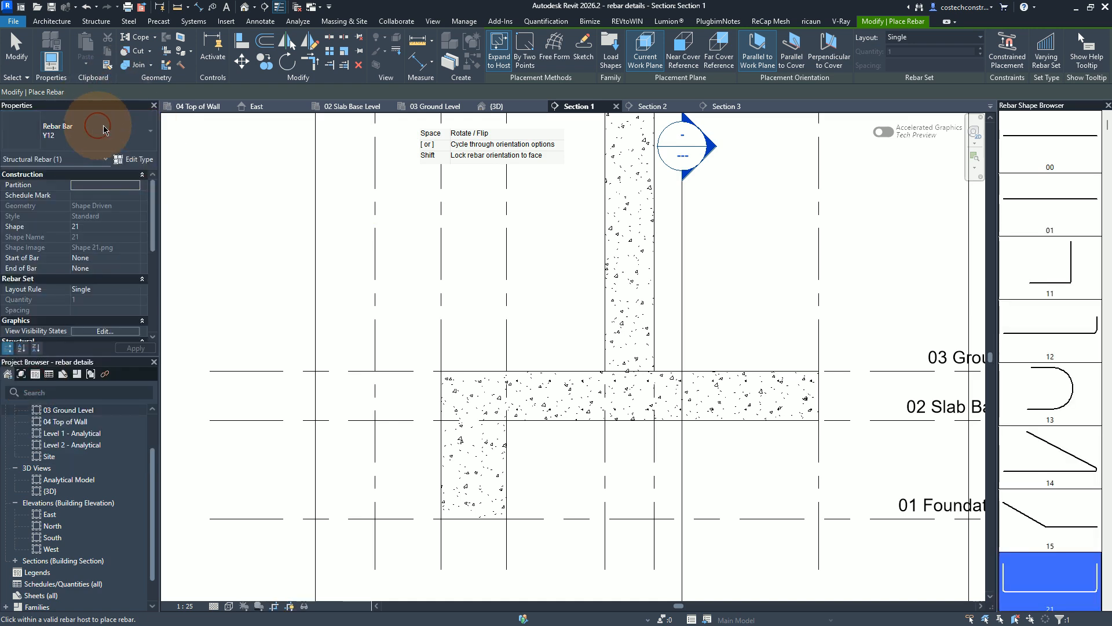
{"action": "left_click", "coordinate": [1085, 572]}
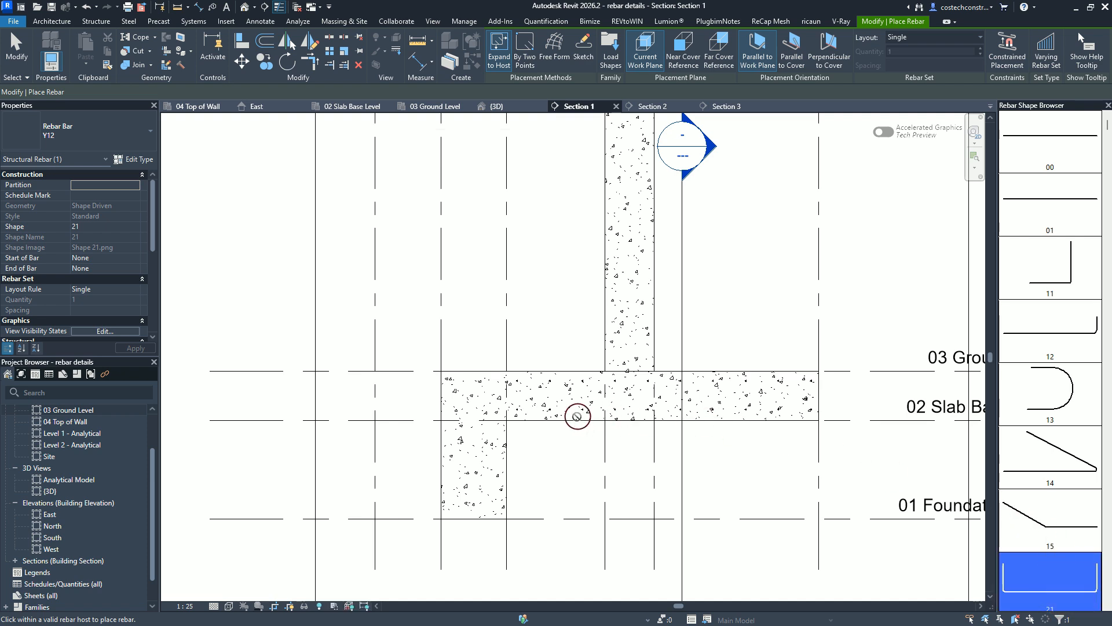
Place two Y12 shape 21 bars in the base slab section, one along the bottom and one along the top, and finish placement
{"action": "left_click", "coordinate": [572, 410]}
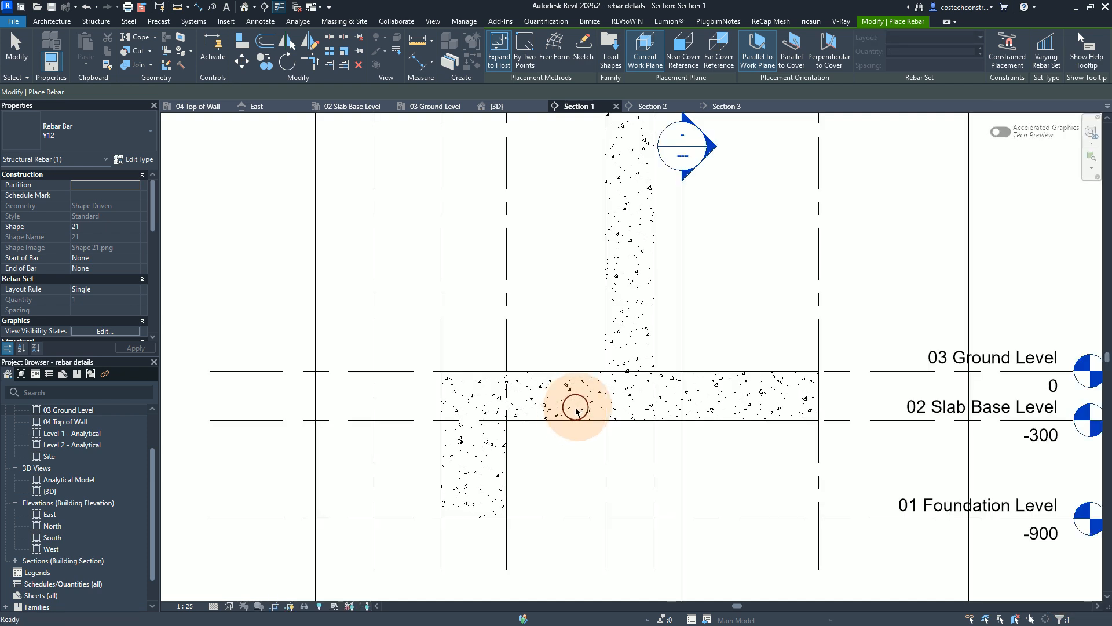
{"action": "scroll", "coordinate": [577, 413], "scroll_direction": "up", "scroll_amount": 2}
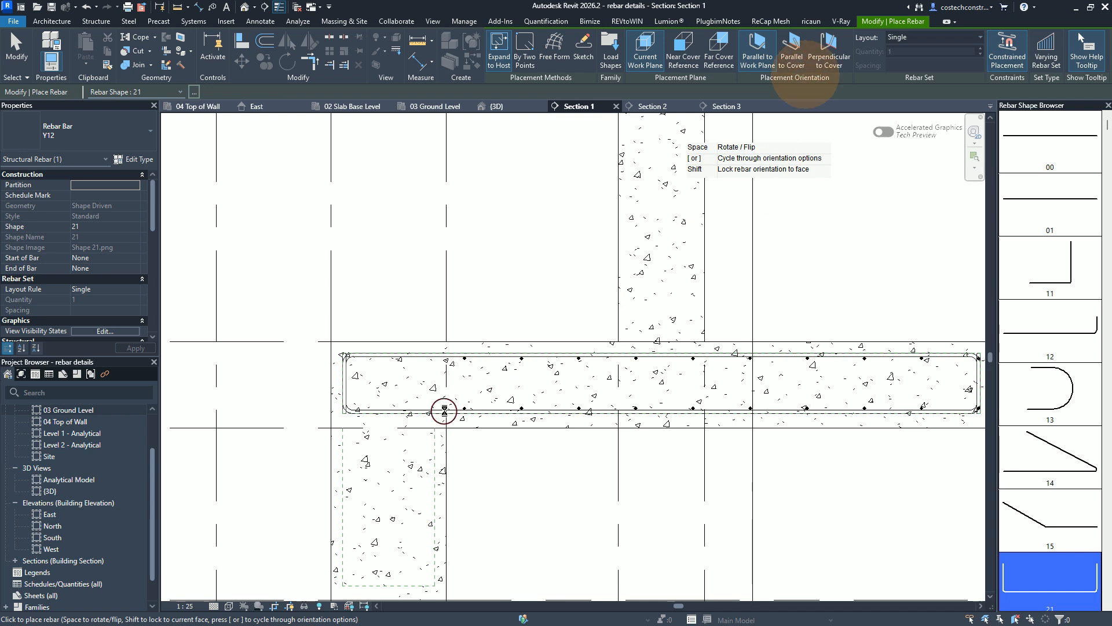
{"action": "scroll", "coordinate": [484, 359], "scroll_direction": "down", "scroll_amount": 1}
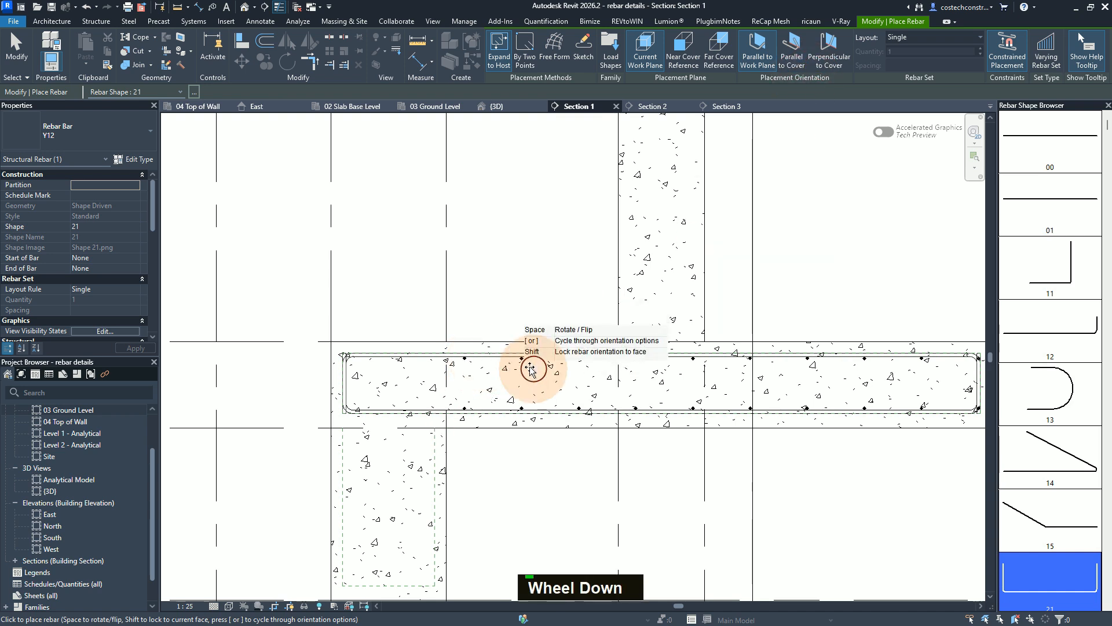
{"action": "scroll", "coordinate": [566, 363], "scroll_direction": "up", "scroll_amount": 1}
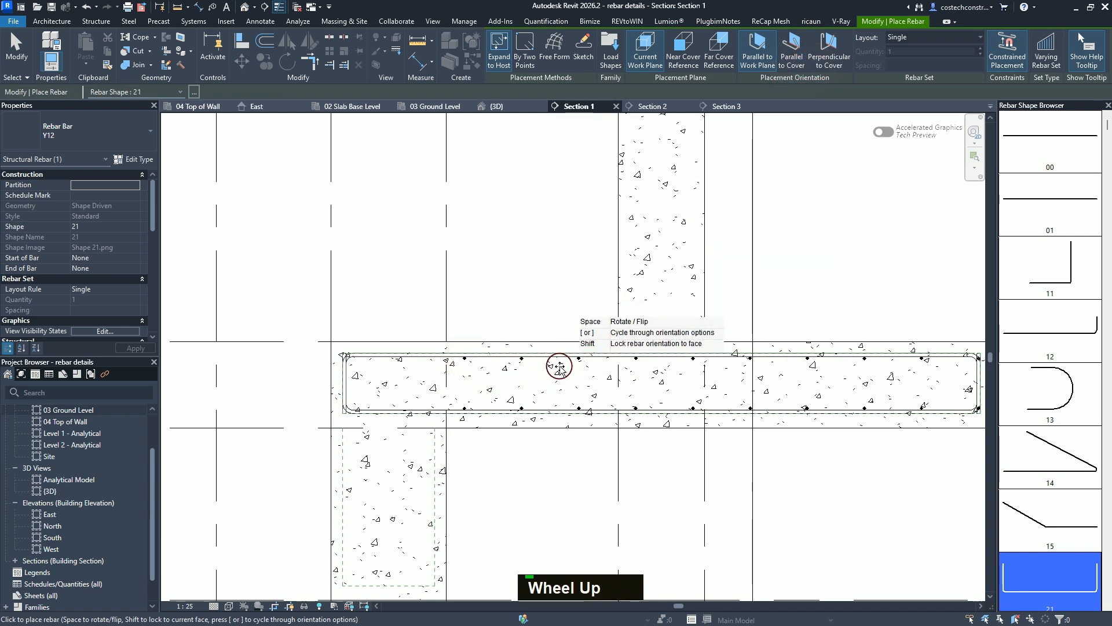
{"action": "scroll", "coordinate": [535, 371], "scroll_direction": "down", "scroll_amount": 1}
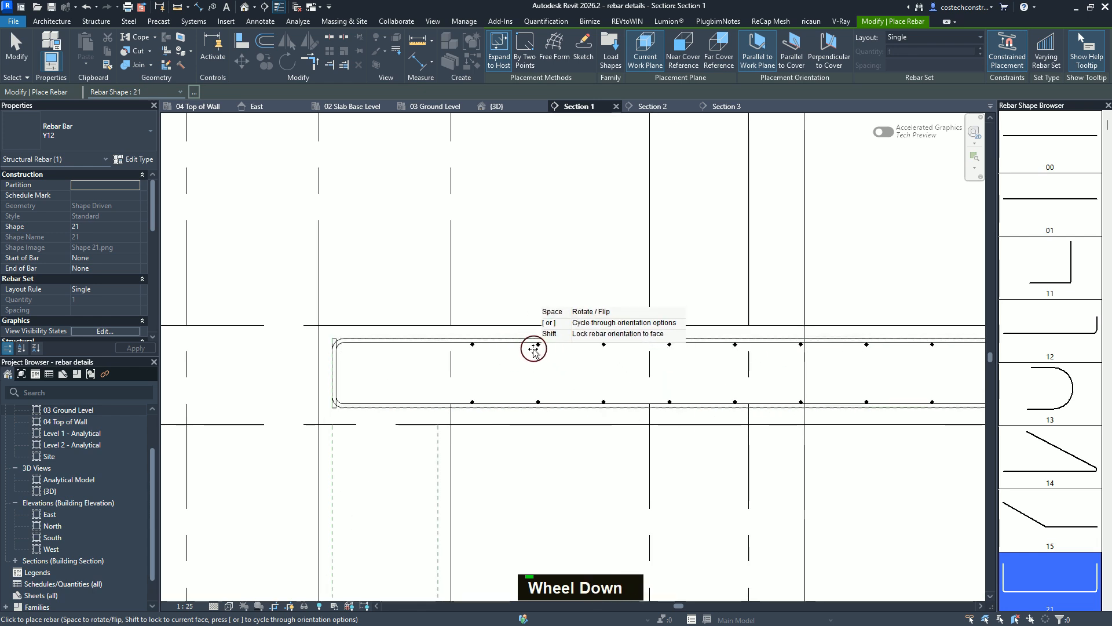
{"action": "left_click", "coordinate": [533, 349]}
{"action": "key", "text": "Escape"}
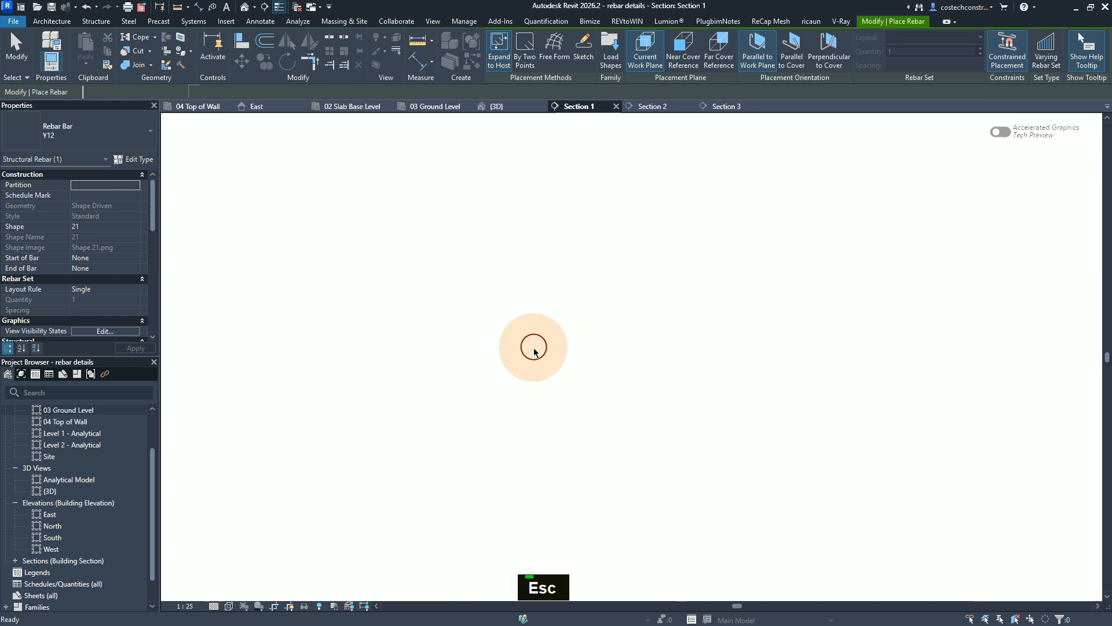
{"action": "key", "text": "Escape"}
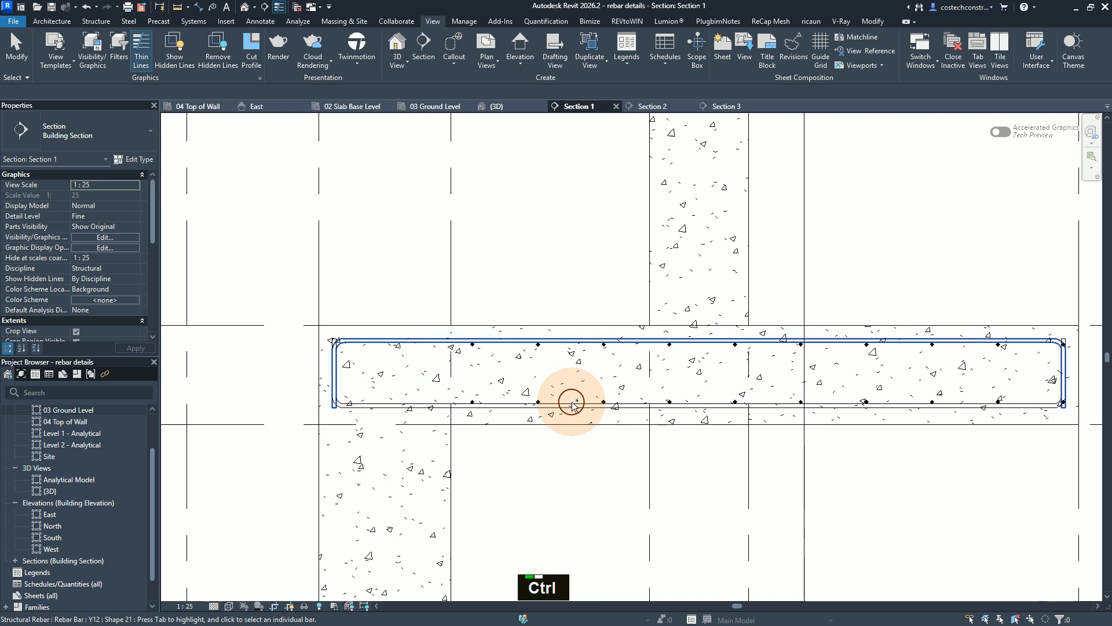
Select both U-shaped bars in the slab and set their leg dimensions A and C to 150 mm
{"action": "left_click", "coordinate": [572, 402], "text": "ctrl"}
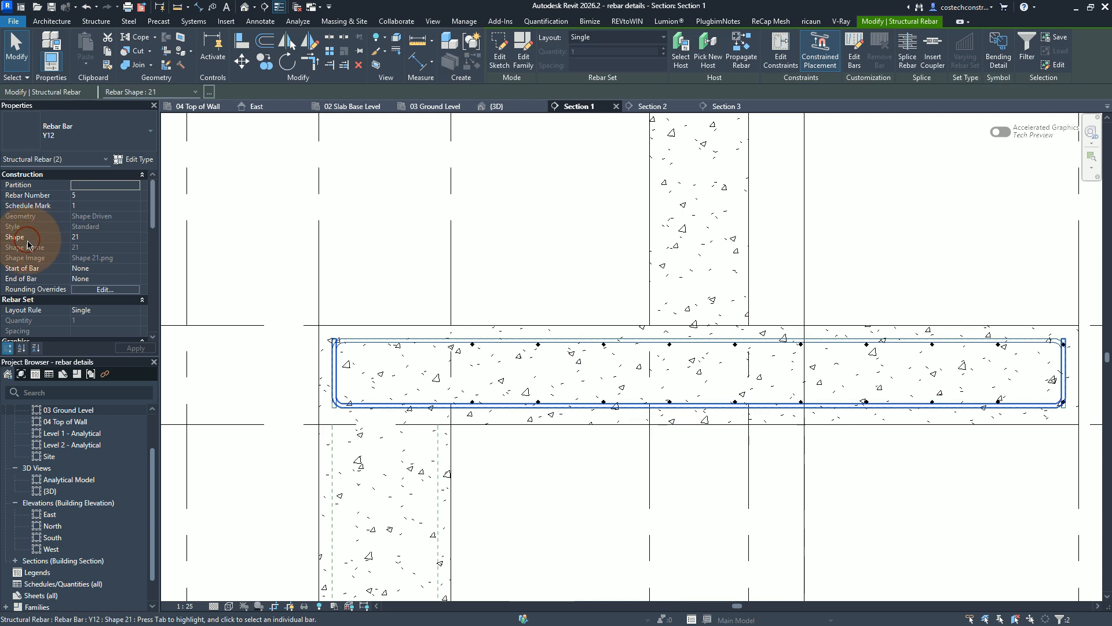
{"action": "scroll", "coordinate": [28, 248], "scroll_direction": "down", "scroll_amount": 5}
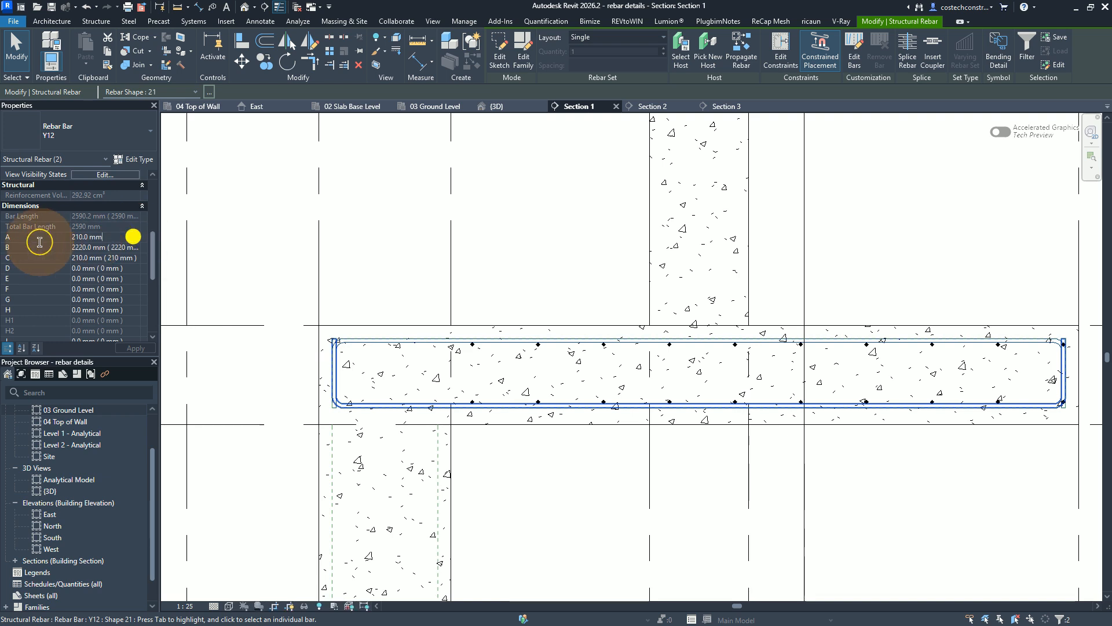
{"action": "left_click", "coordinate": [30, 236]}
{"action": "type", "text": "150"}
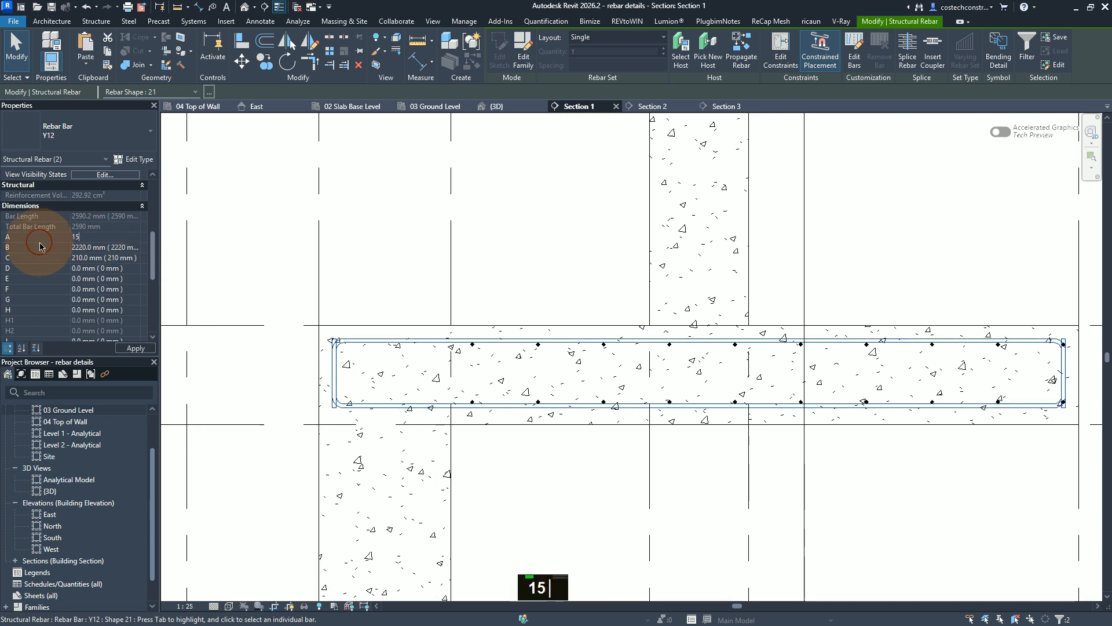
{"action": "left_click", "coordinate": [132, 260]}
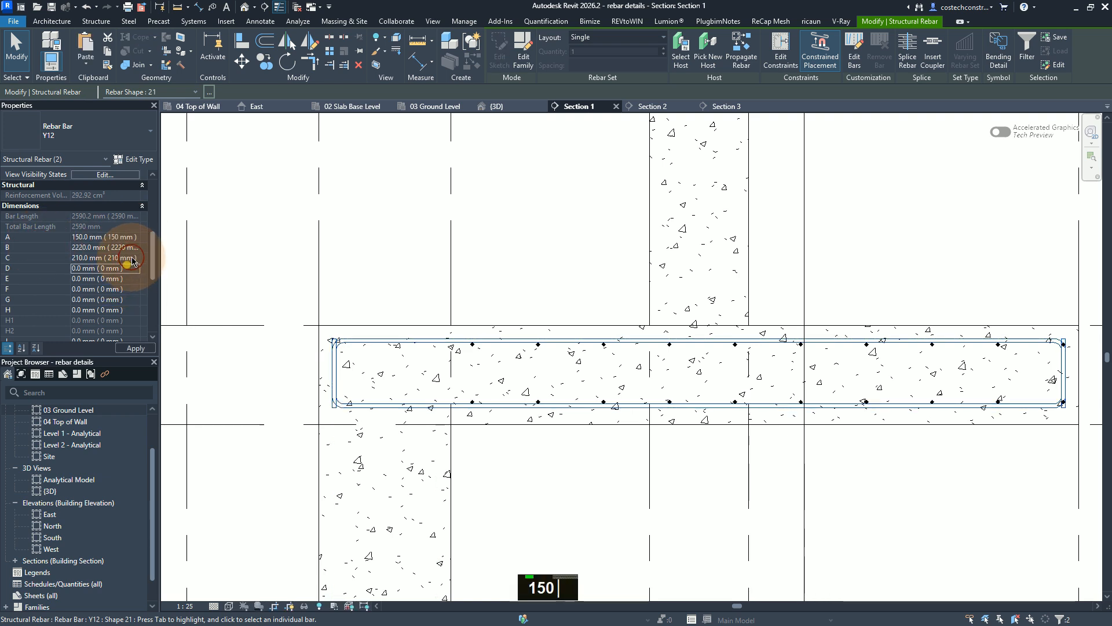
{"action": "left_click", "coordinate": [47, 259]}
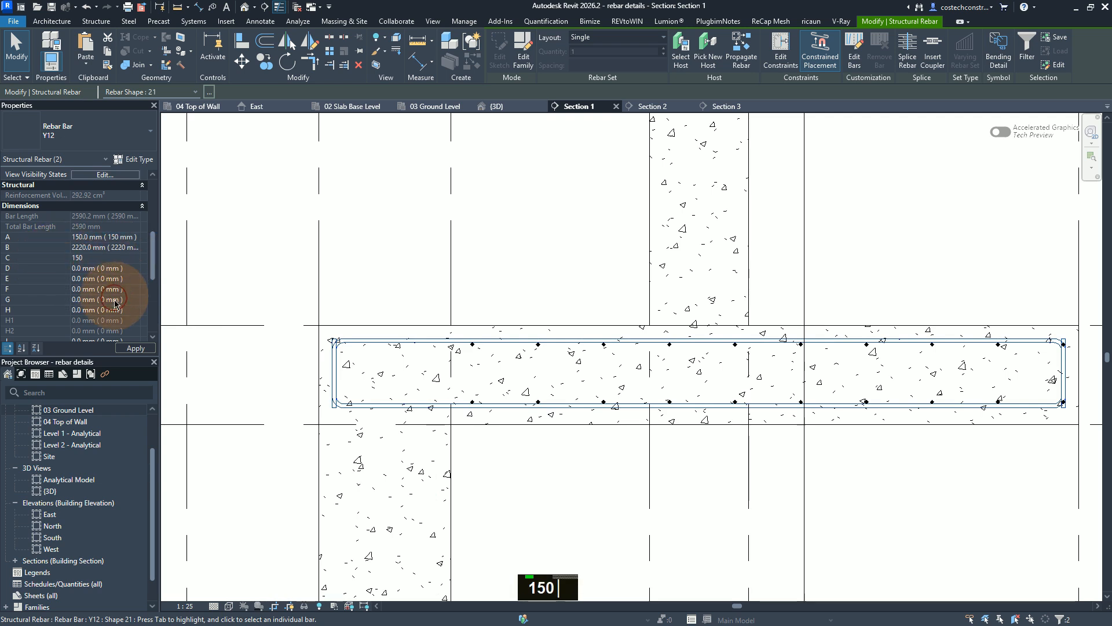
Give both bars the mark 03 and the comment B1,T1, applying the properties and accepting the duplicate mark
{"action": "scroll", "coordinate": [128, 288], "scroll_direction": "down", "scroll_amount": 3}
{"action": "scroll", "coordinate": [128, 288], "scroll_direction": "down", "scroll_amount": 3}
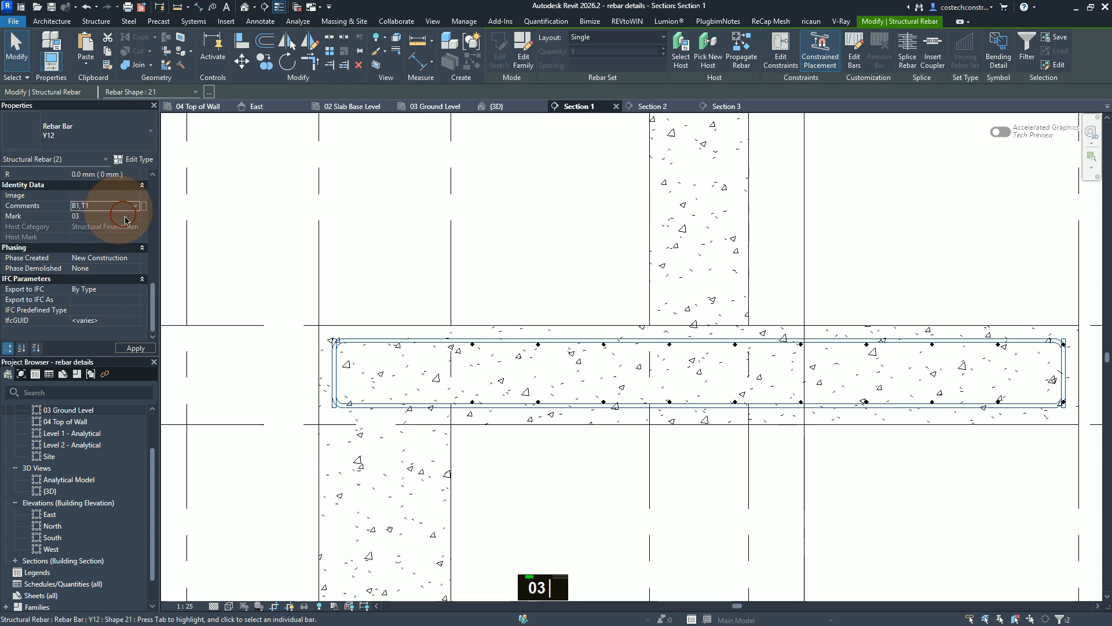
{"action": "left_click", "coordinate": [148, 351]}
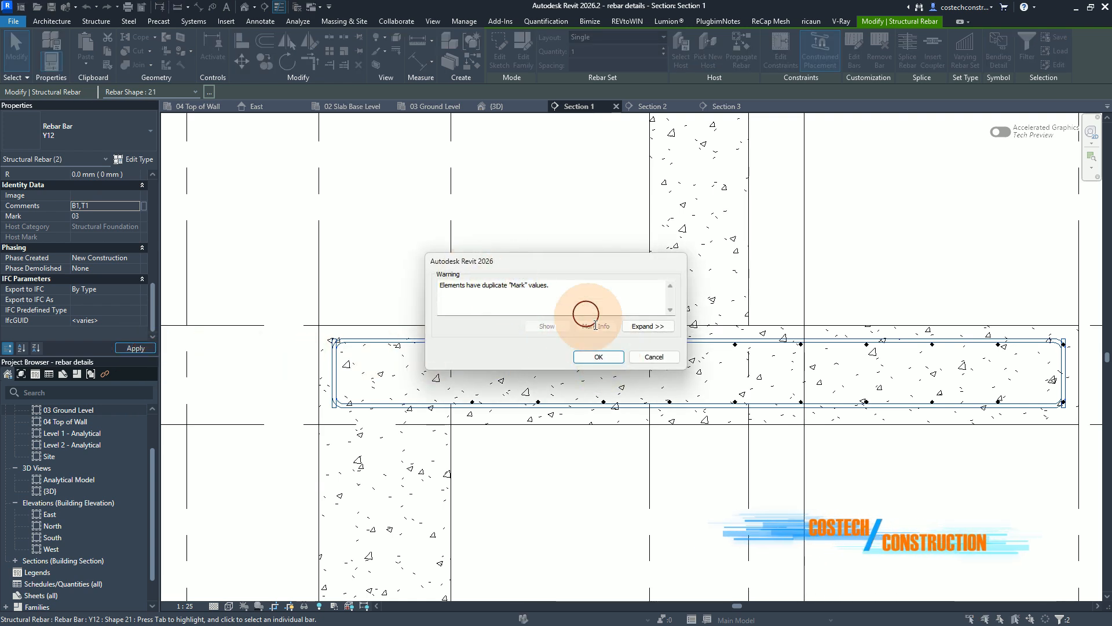
{"action": "left_click", "coordinate": [601, 359]}
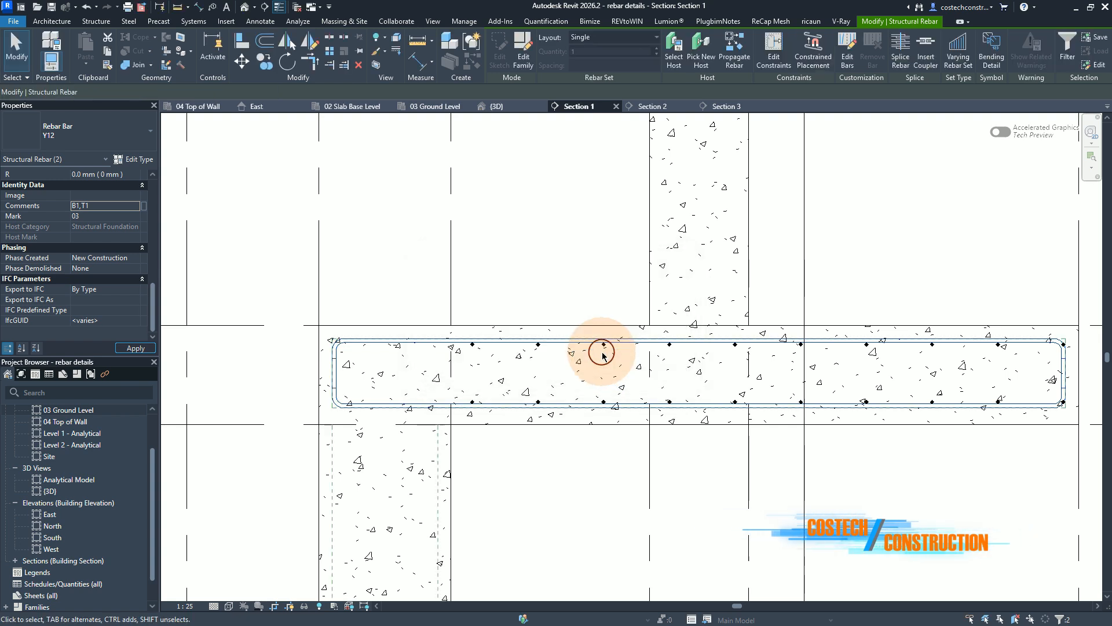
Inspect the shortened bars in Section 1 and examine the bar mark 03 callout on the 03 Ground Level plan's reference drawing
{"action": "left_click", "coordinate": [530, 379]}
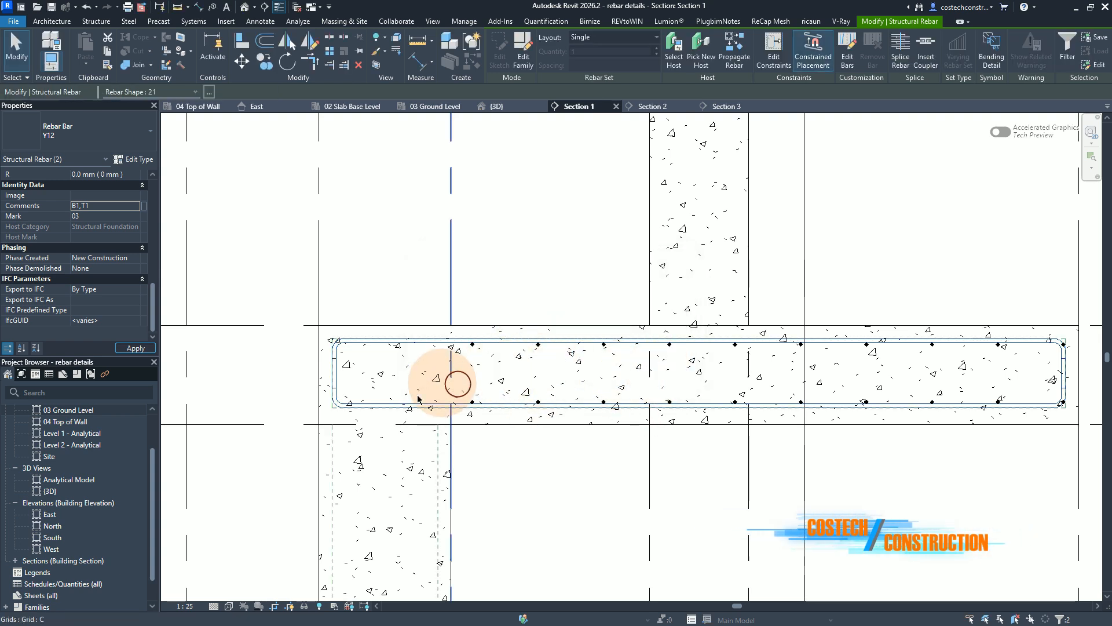
{"action": "scroll", "coordinate": [364, 451], "scroll_direction": "down", "scroll_amount": 1}
{"action": "scroll", "coordinate": [407, 435], "scroll_direction": "up", "scroll_amount": 1}
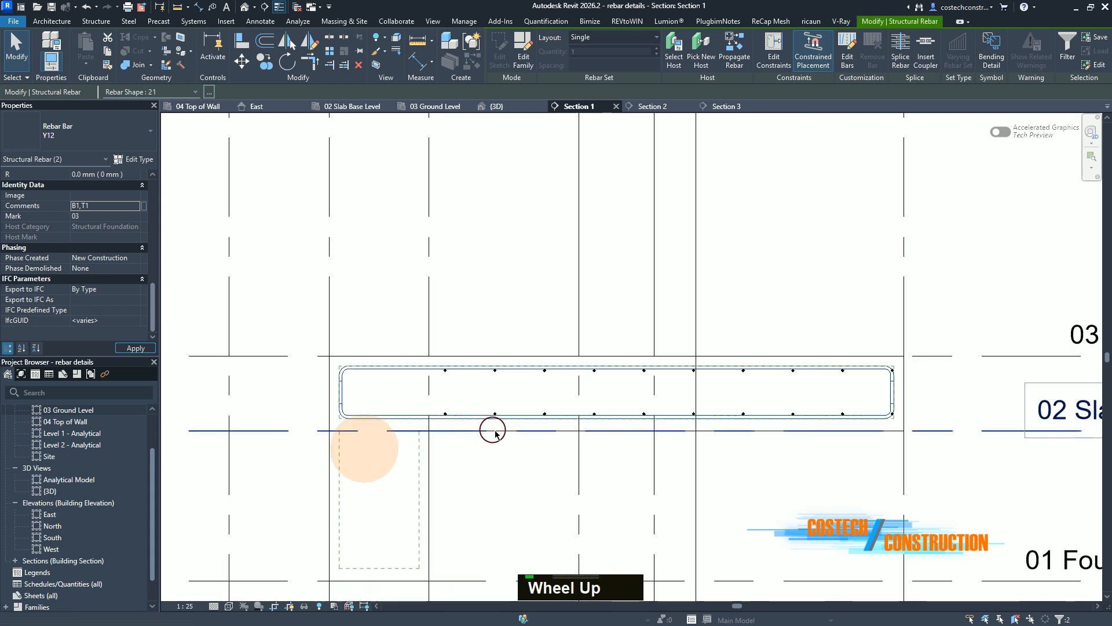
{"action": "scroll", "coordinate": [492, 435], "scroll_direction": "down", "scroll_amount": 1}
{"action": "scroll", "coordinate": [475, 442], "scroll_direction": "up", "scroll_amount": 1}
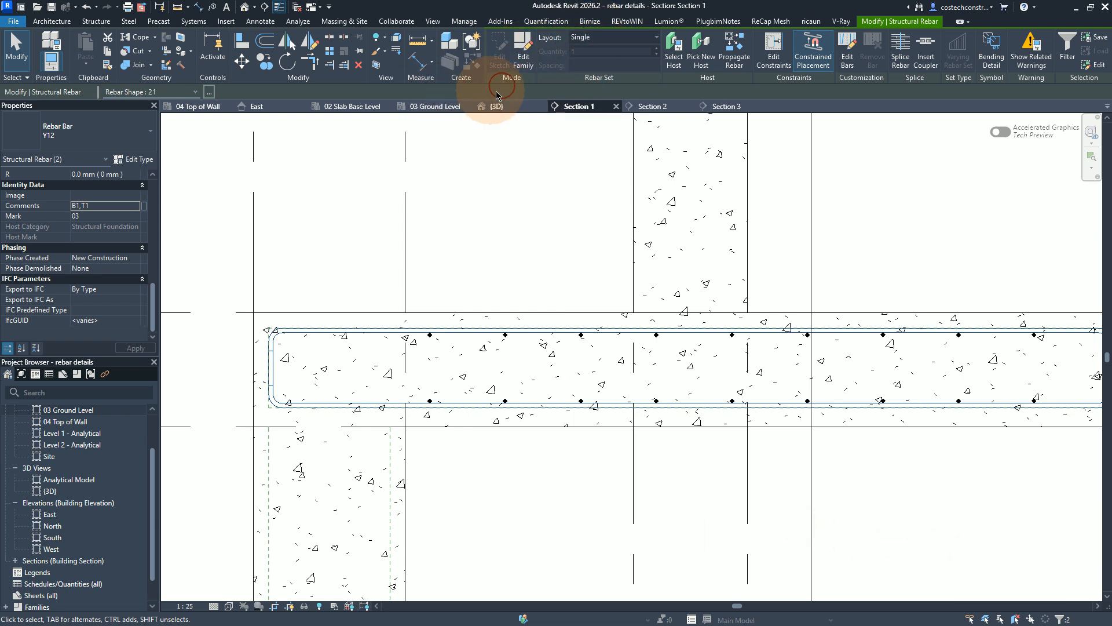
{"action": "left_click", "coordinate": [441, 104]}
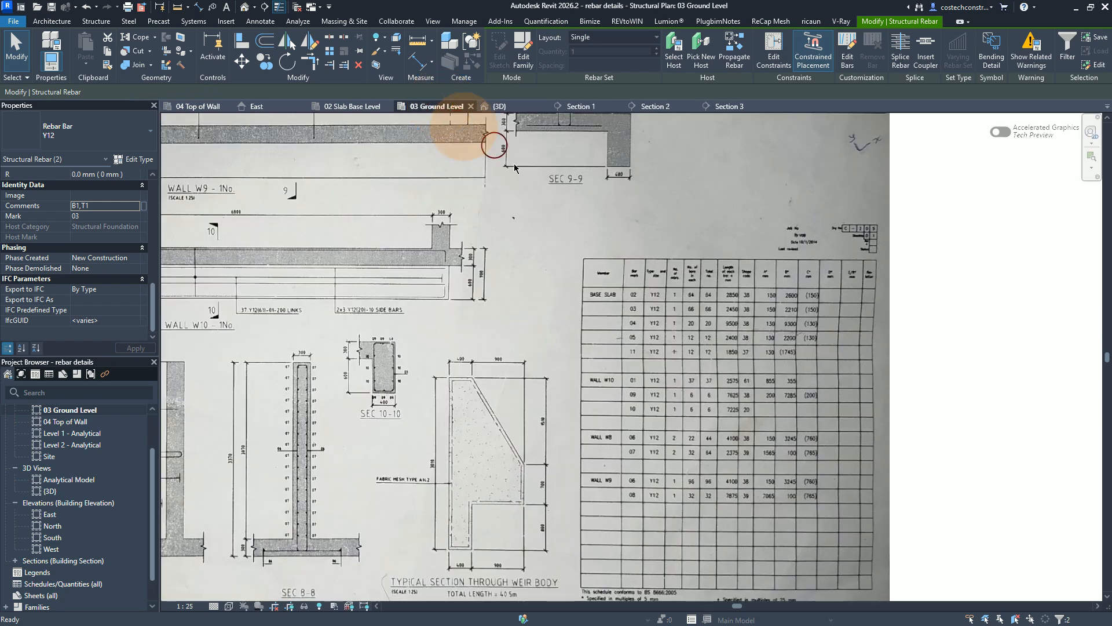
{"action": "scroll", "coordinate": [784, 312], "scroll_direction": "down", "scroll_amount": 1}
{"action": "scroll", "coordinate": [785, 312], "scroll_direction": "down", "scroll_amount": 4}
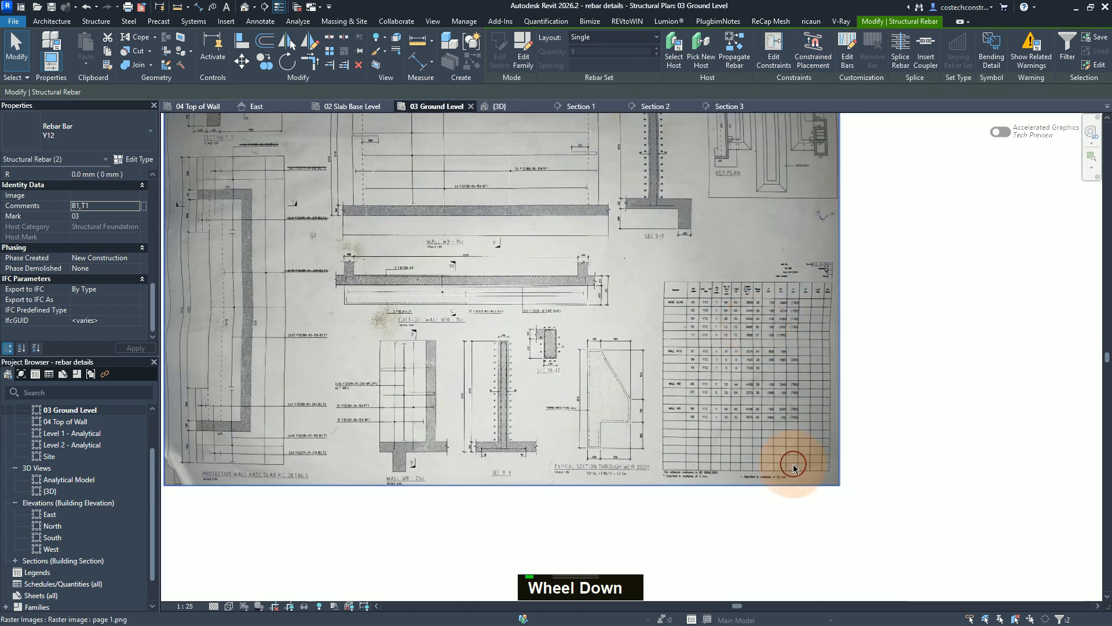
{"action": "scroll", "coordinate": [193, 326], "scroll_direction": "up", "scroll_amount": 1}
{"action": "scroll", "coordinate": [192, 326], "scroll_direction": "up", "scroll_amount": 5}
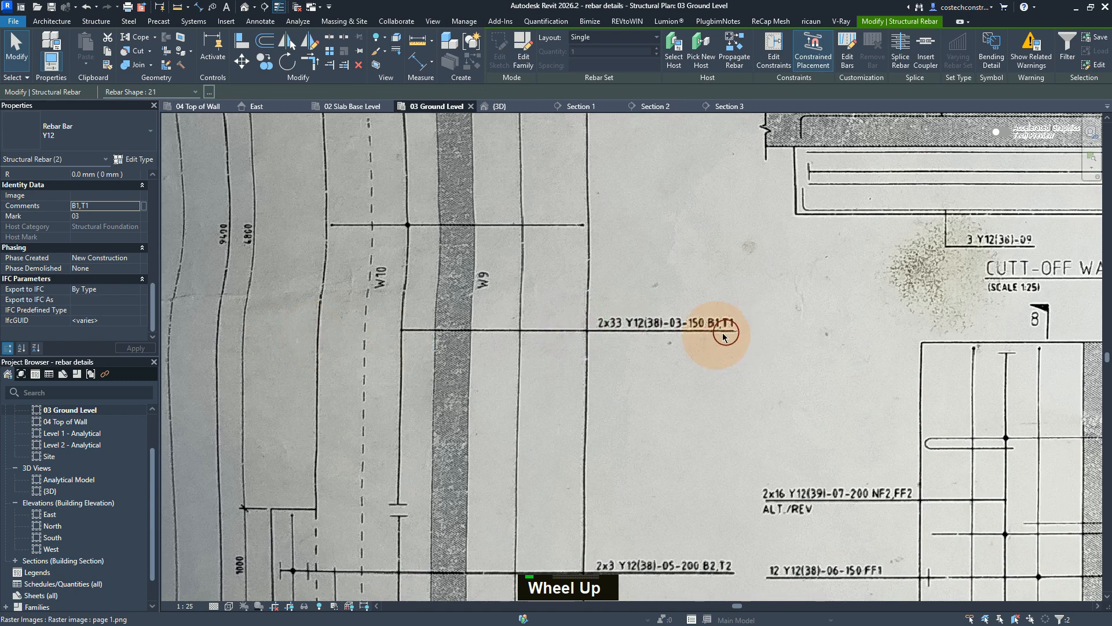
Distribute both selected mark 03 bars with the Maximum Spacing layout at 150 mm spacing, and clear the selection
{"action": "left_click", "coordinate": [598, 37]}
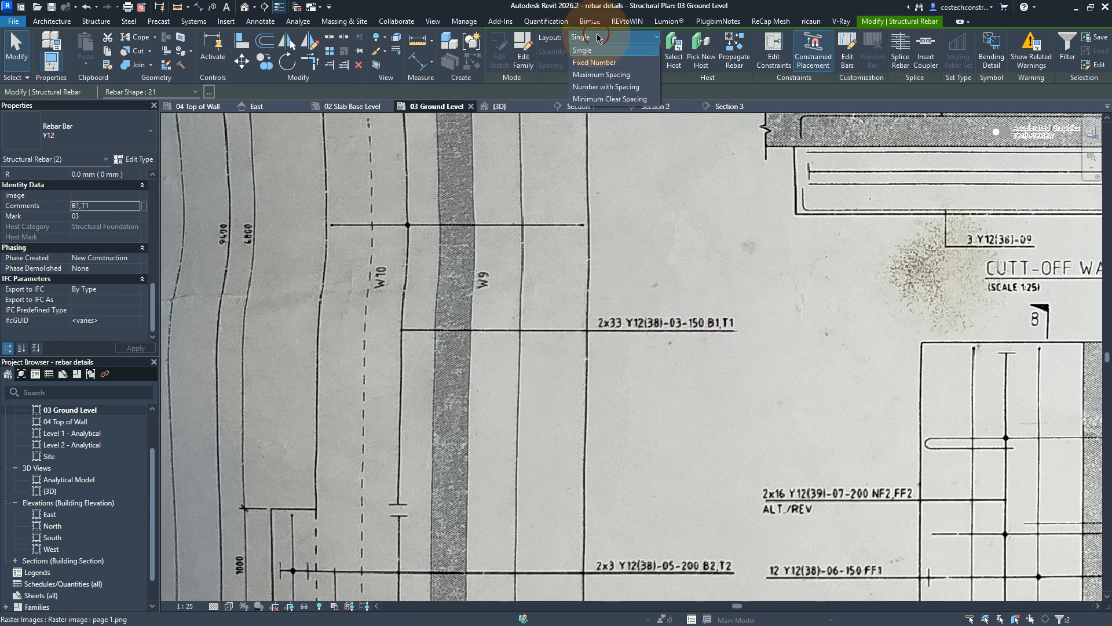
{"action": "left_click", "coordinate": [594, 74]}
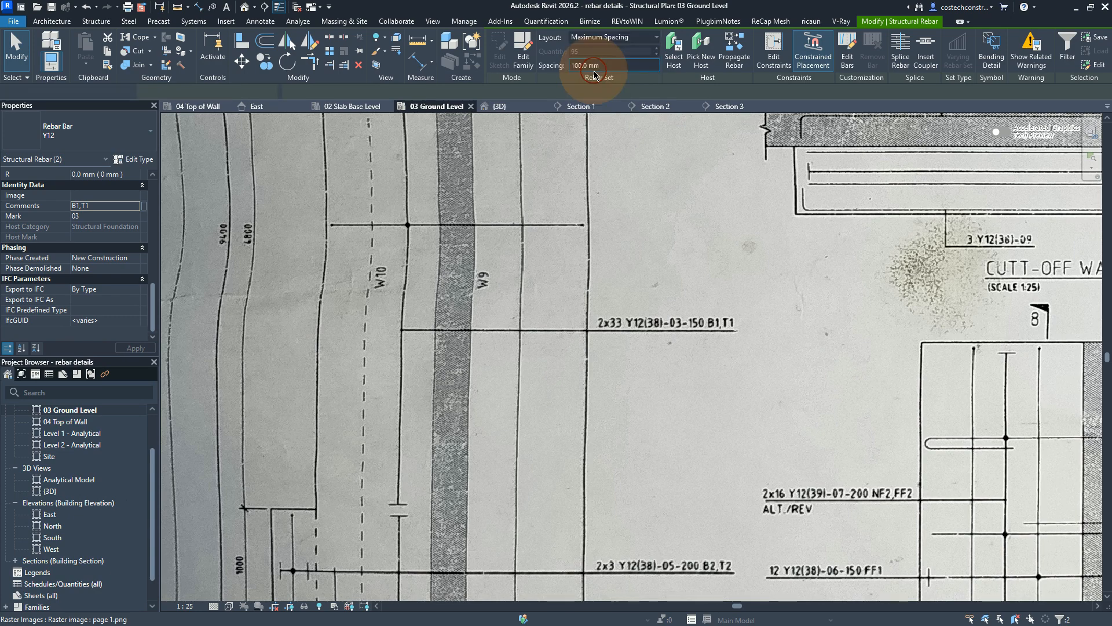
{"action": "left_click", "coordinate": [605, 64]}
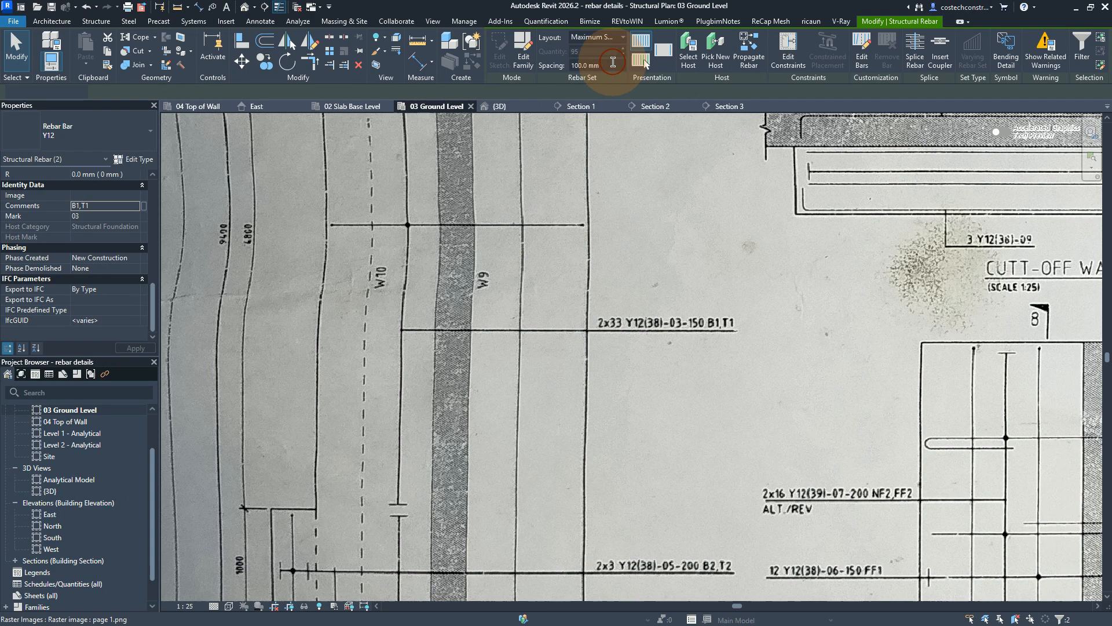
{"action": "double_click", "coordinate": [612, 65]}
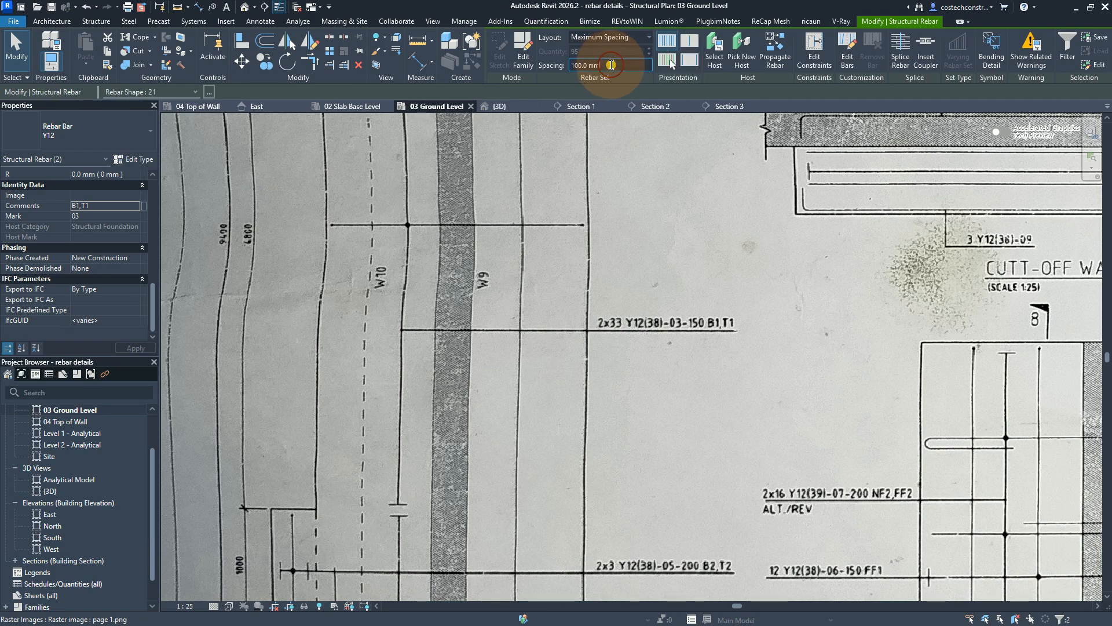
{"action": "type", "text": "15"}
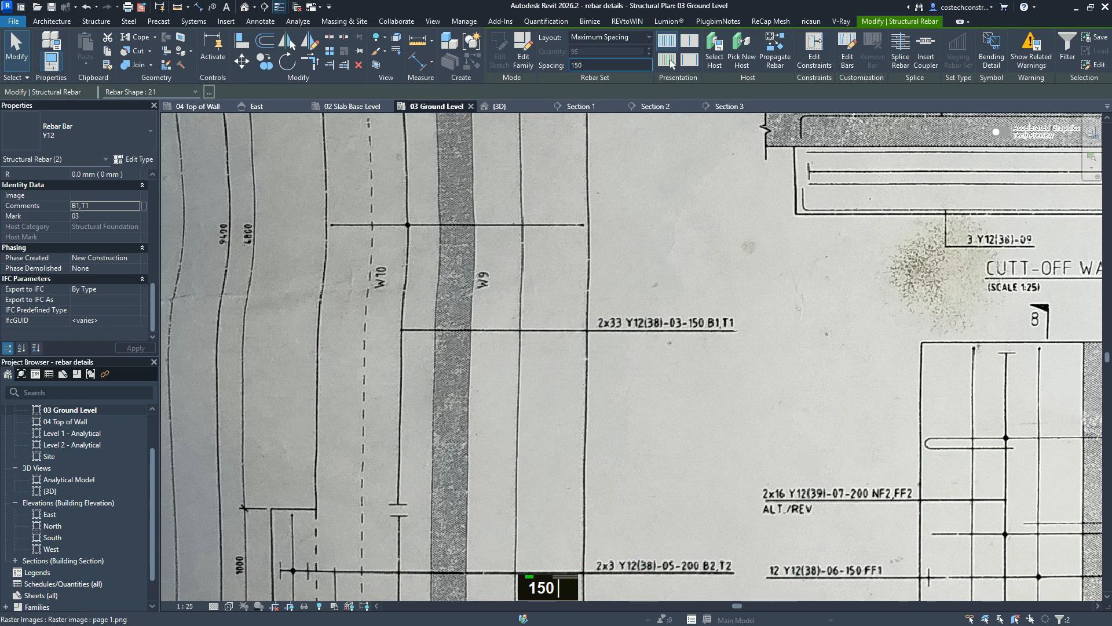
{"action": "left_click", "coordinate": [607, 65]}
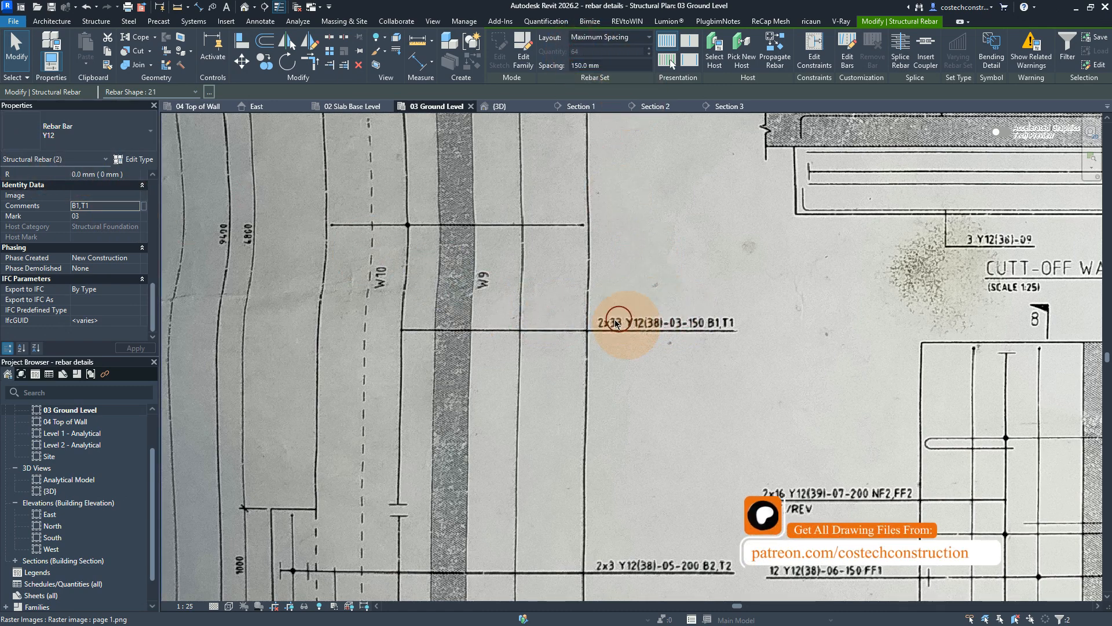
{"action": "scroll", "coordinate": [601, 323], "scroll_direction": "down", "scroll_amount": 5}
{"action": "scroll", "coordinate": [601, 323], "scroll_direction": "down", "scroll_amount": 2}
{"action": "key", "text": "Escape"}
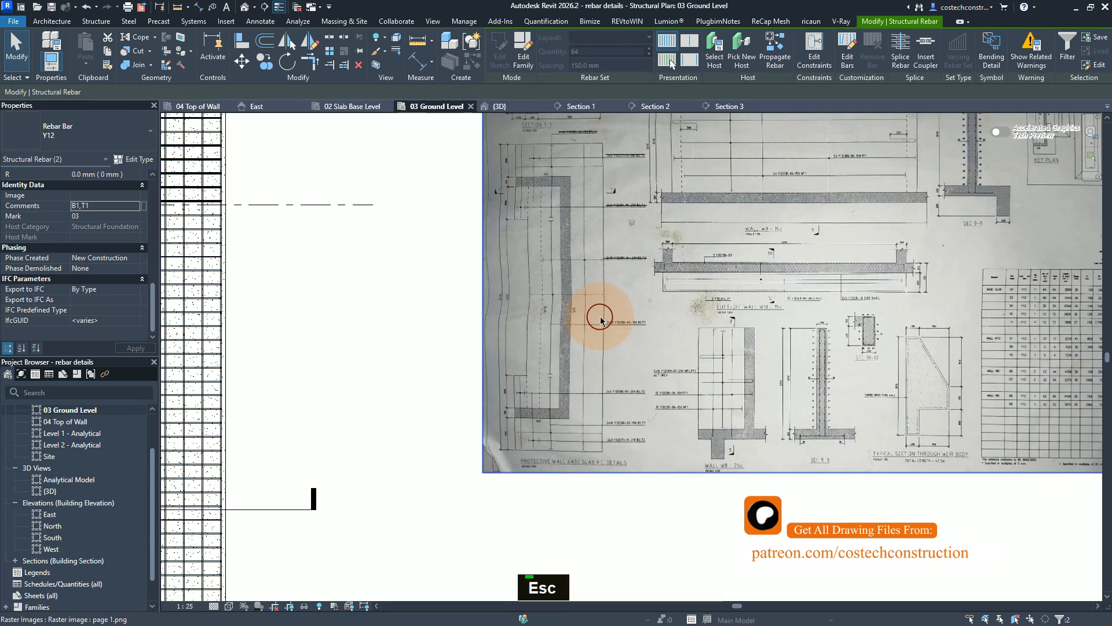
Shorten one mark 03 bar set in the plan by pulling its distribution end at grid 8 back to just past grid 5
{"action": "scroll", "coordinate": [678, 284], "scroll_direction": "down", "scroll_amount": 2}
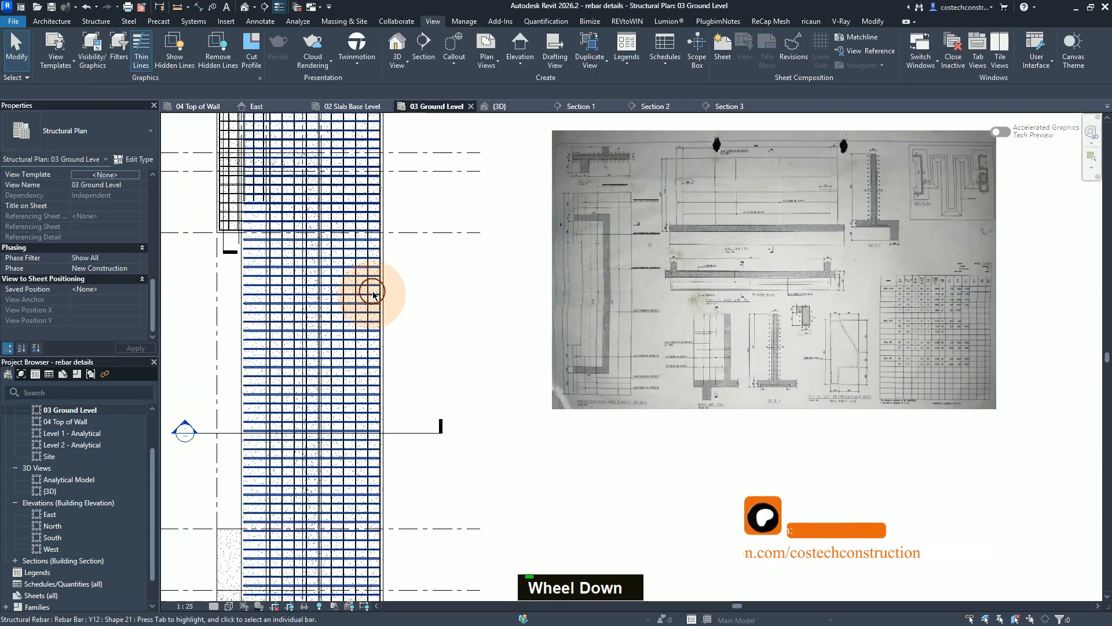
{"action": "scroll", "coordinate": [389, 269], "scroll_direction": "up", "scroll_amount": 1}
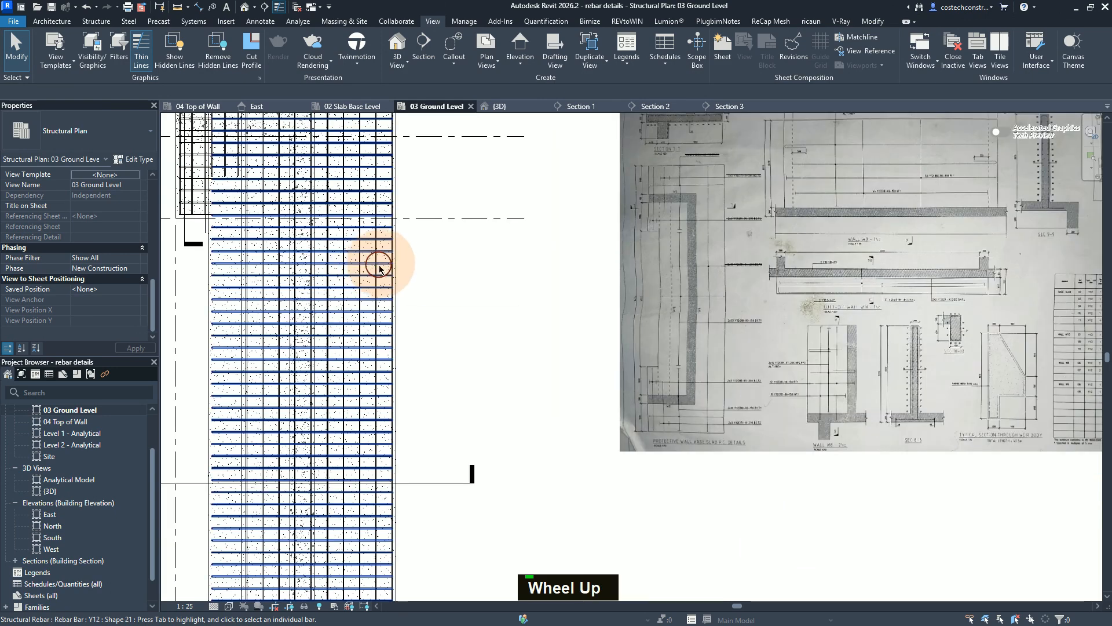
{"action": "left_click", "coordinate": [385, 267]}
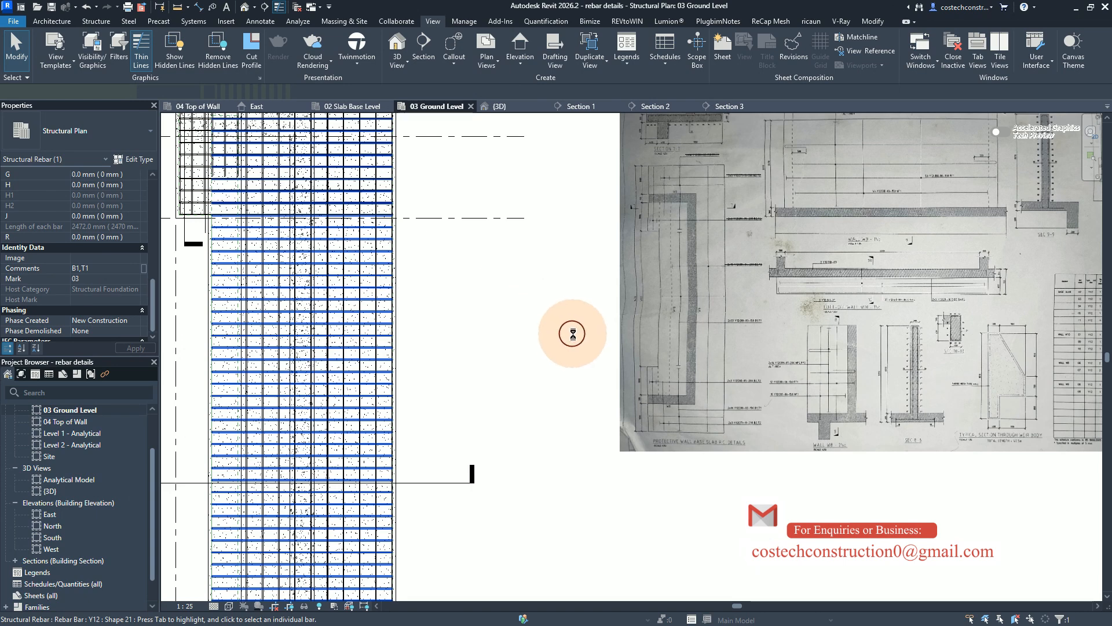
{"action": "scroll", "coordinate": [589, 397], "scroll_direction": "down", "scroll_amount": 1}
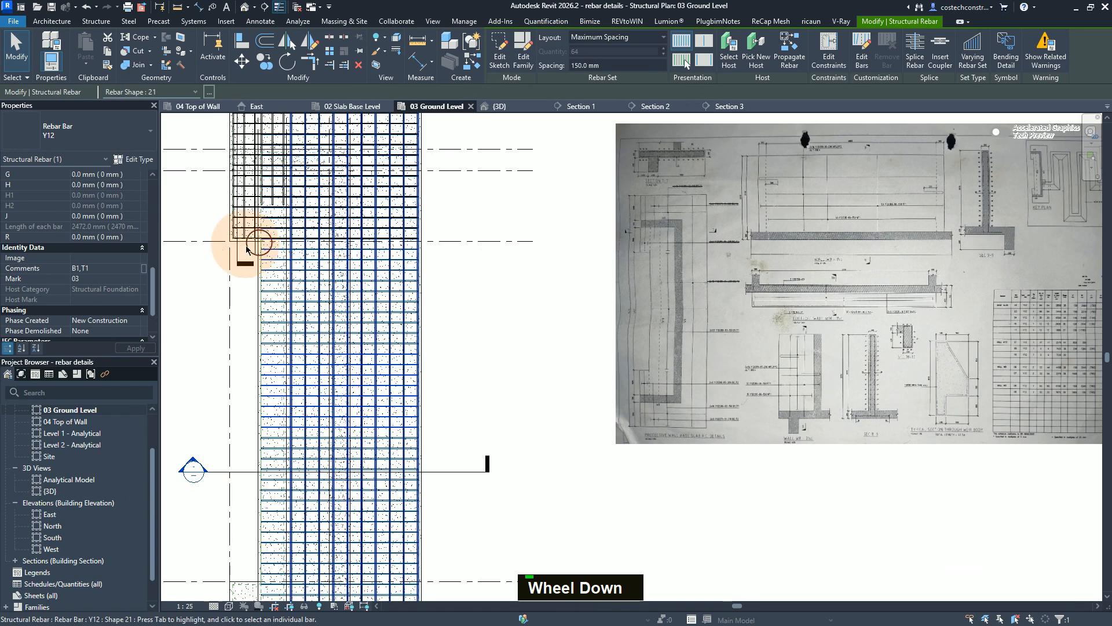
{"action": "scroll", "coordinate": [579, 393], "scroll_direction": "down", "scroll_amount": 3}
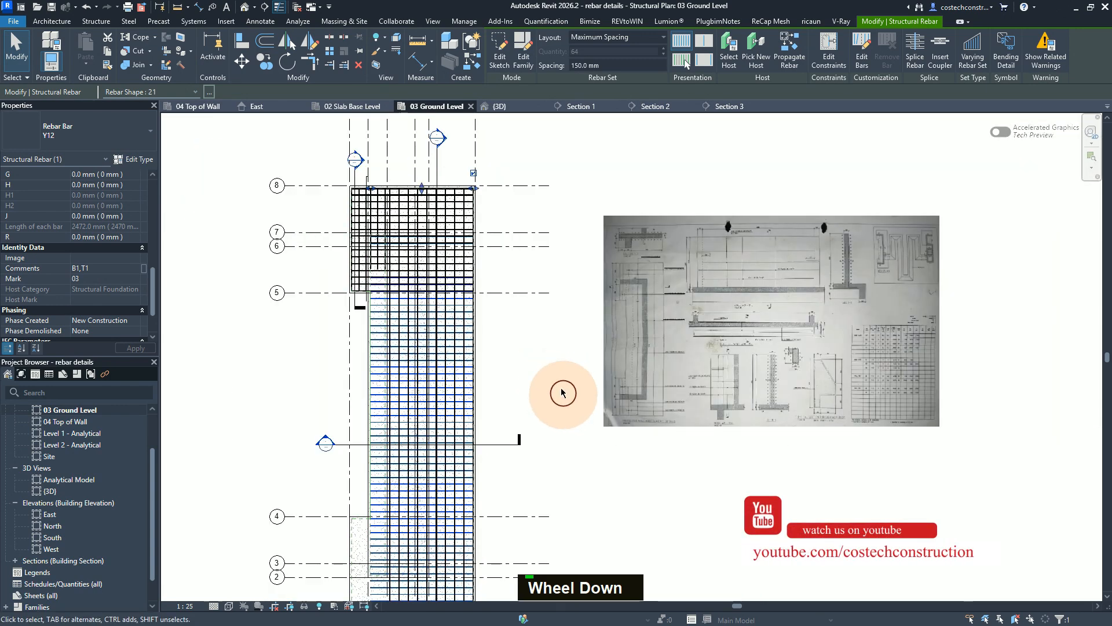
{"action": "scroll", "coordinate": [367, 236], "scroll_direction": "up", "scroll_amount": 3}
{"action": "scroll", "coordinate": [551, 190], "scroll_direction": "down", "scroll_amount": 1}
{"action": "scroll", "coordinate": [588, 178], "scroll_direction": "up", "scroll_amount": 1}
{"action": "left_click_drag", "start_coordinate": [588, 178], "coordinate": [567, 473]}
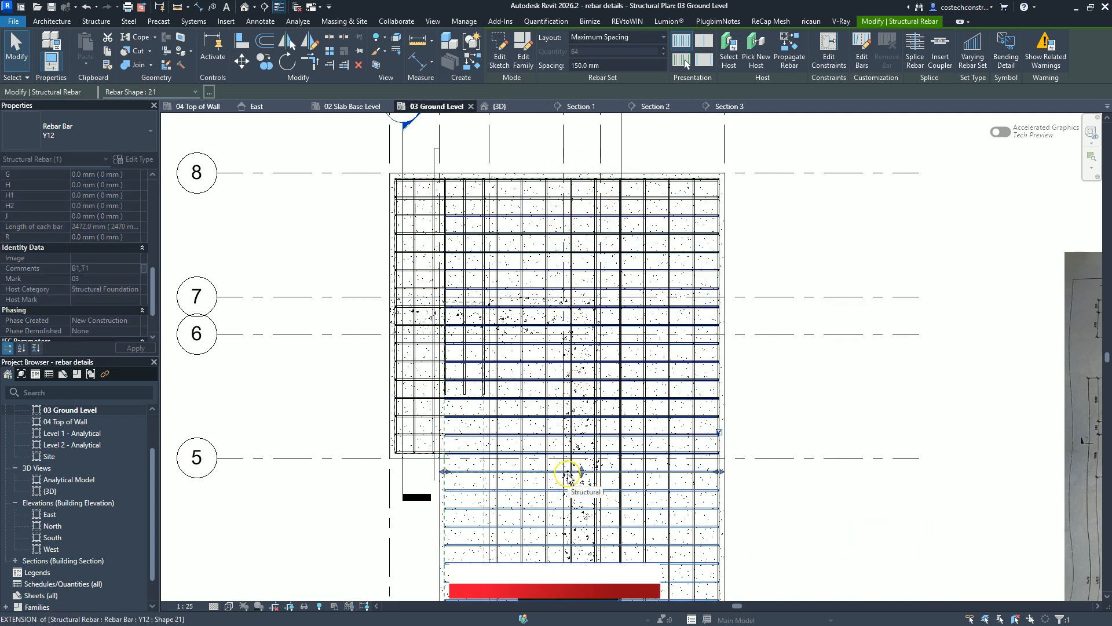
{"action": "left_click", "coordinate": [568, 474]}
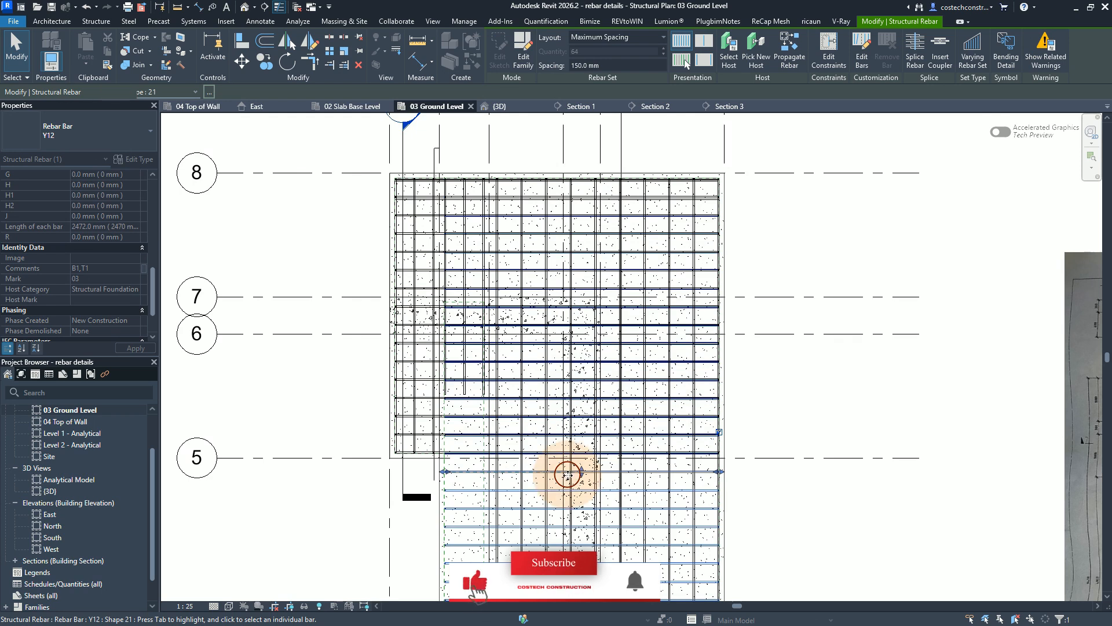
{"action": "left_click", "coordinate": [815, 393]}
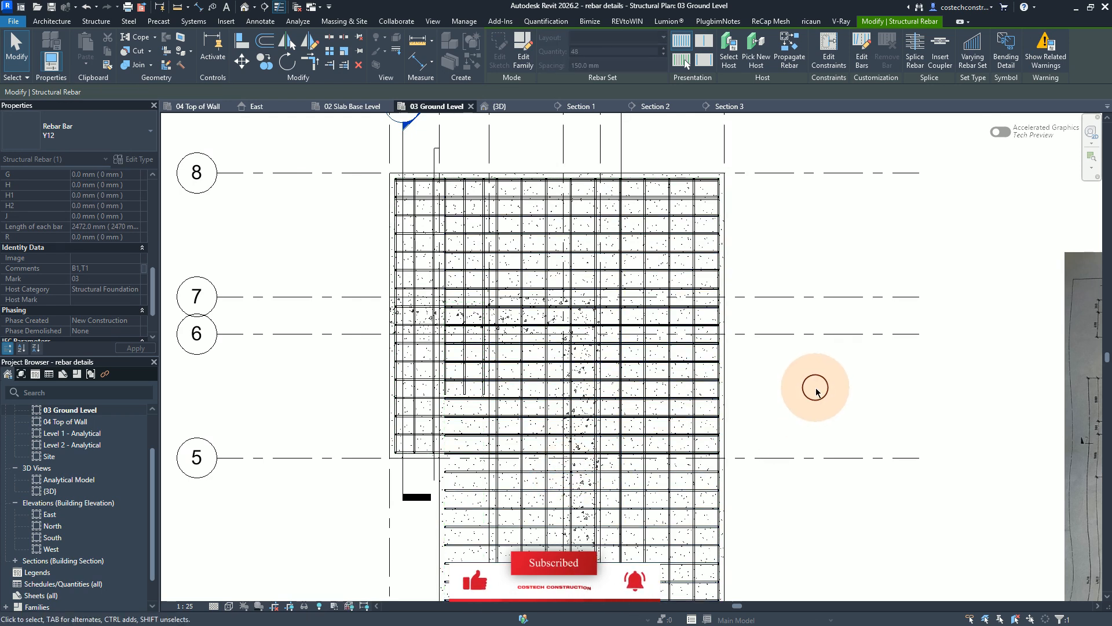
Pull the second mark 03 bar set's distribution end from grid 8 to just past grid 5 to match the first set
{"action": "left_click", "coordinate": [656, 183]}
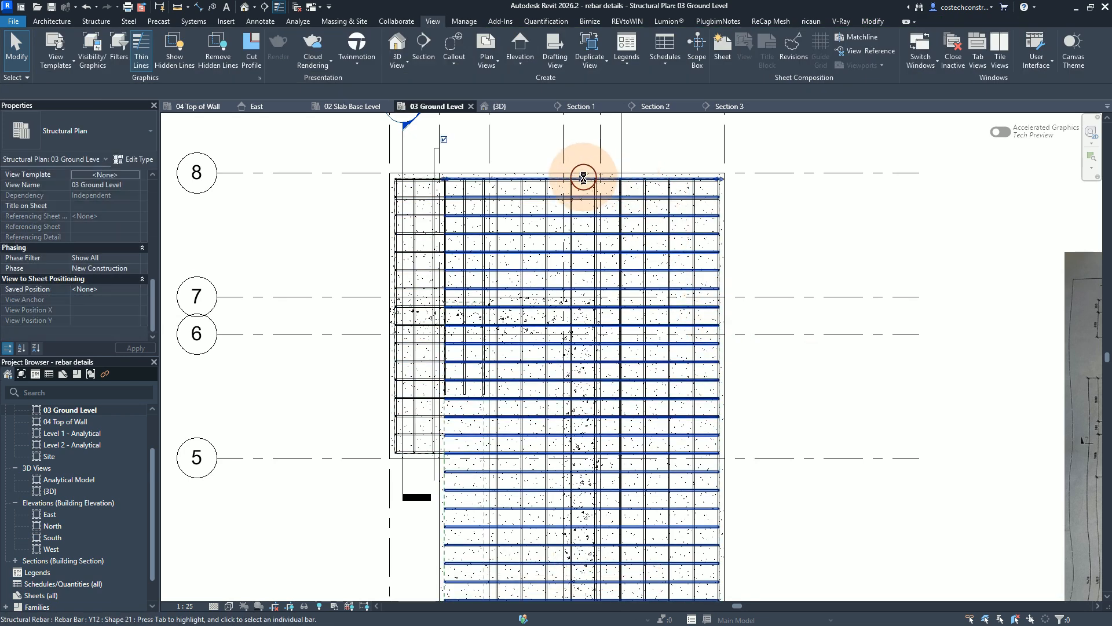
{"action": "left_click_drag", "start_coordinate": [581, 176], "coordinate": [572, 310]}
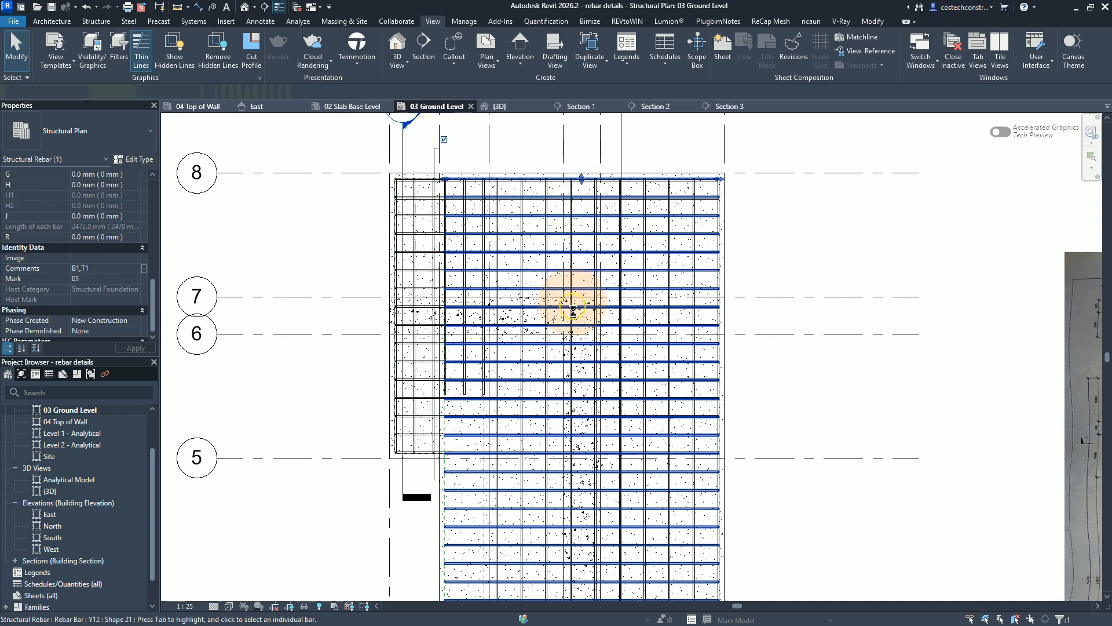
{"action": "left_click", "coordinate": [559, 436]}
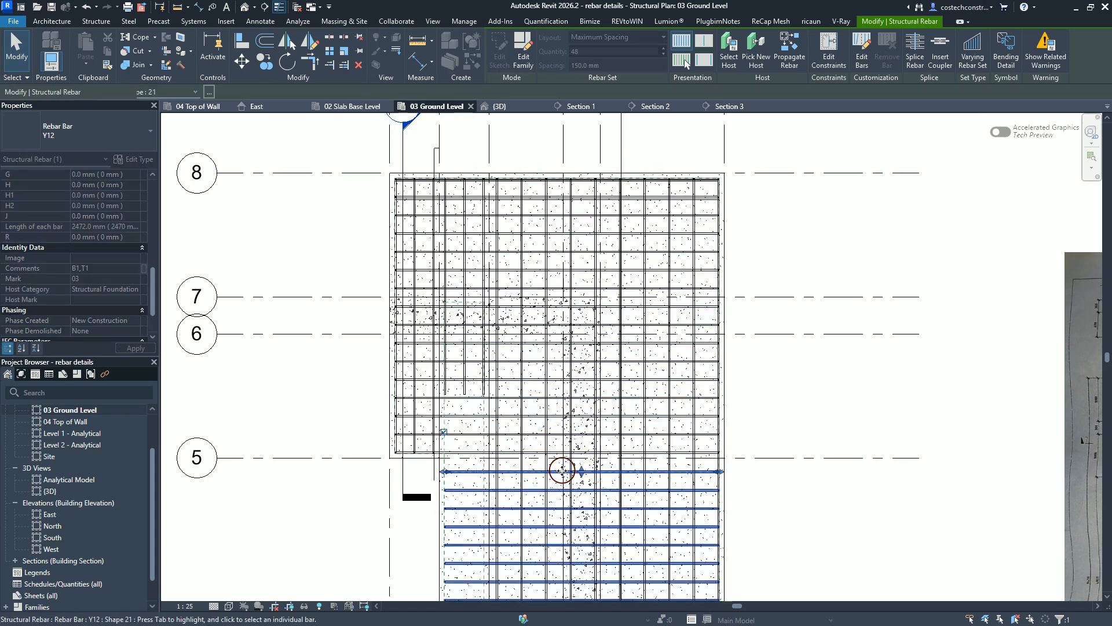
{"action": "left_click", "coordinate": [818, 390]}
{"action": "left_click", "coordinate": [819, 389]}
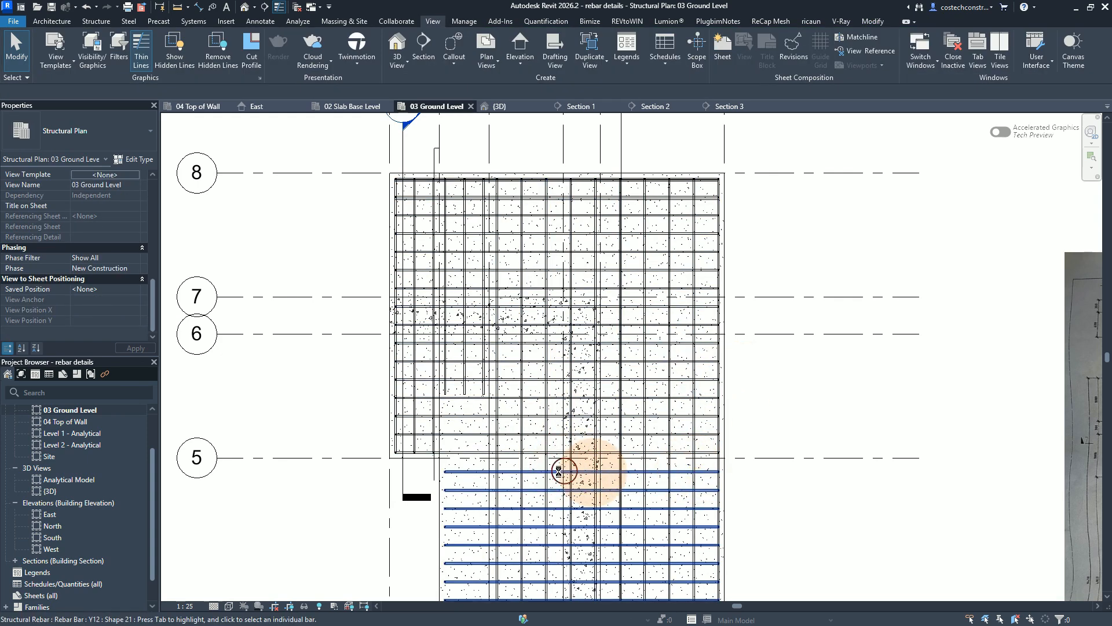
Shorten one mark 03 bar set at its other end, moving its distribution limit from grid 1 to just short of grid 4
{"action": "left_click", "coordinate": [614, 214]}
{"action": "left_click", "coordinate": [612, 138]}
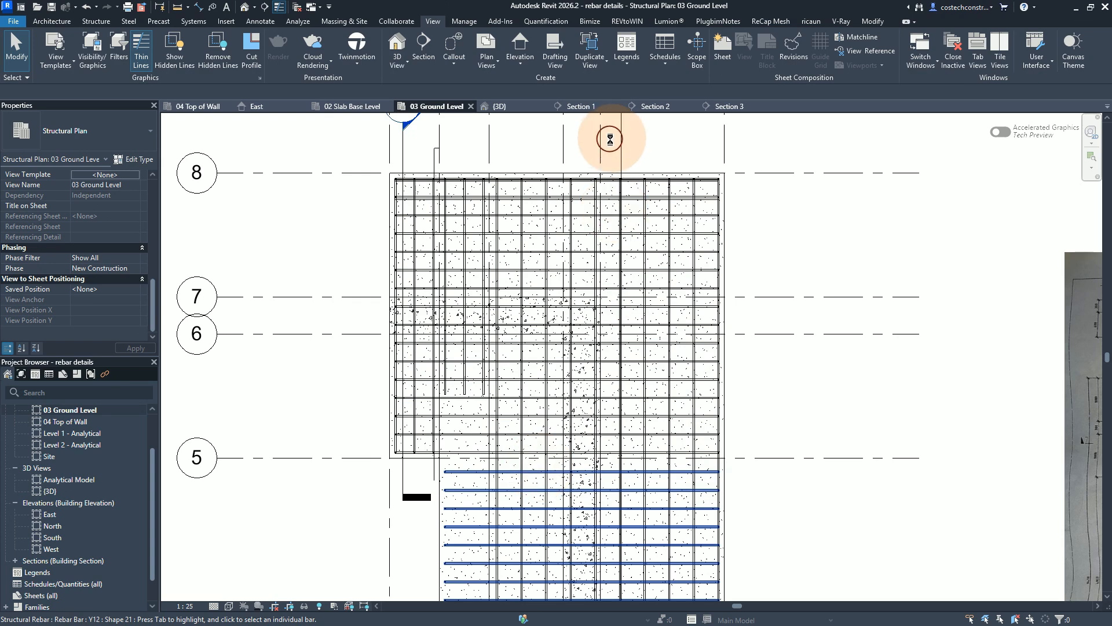
{"action": "scroll", "coordinate": [608, 140], "scroll_direction": "down", "scroll_amount": 5}
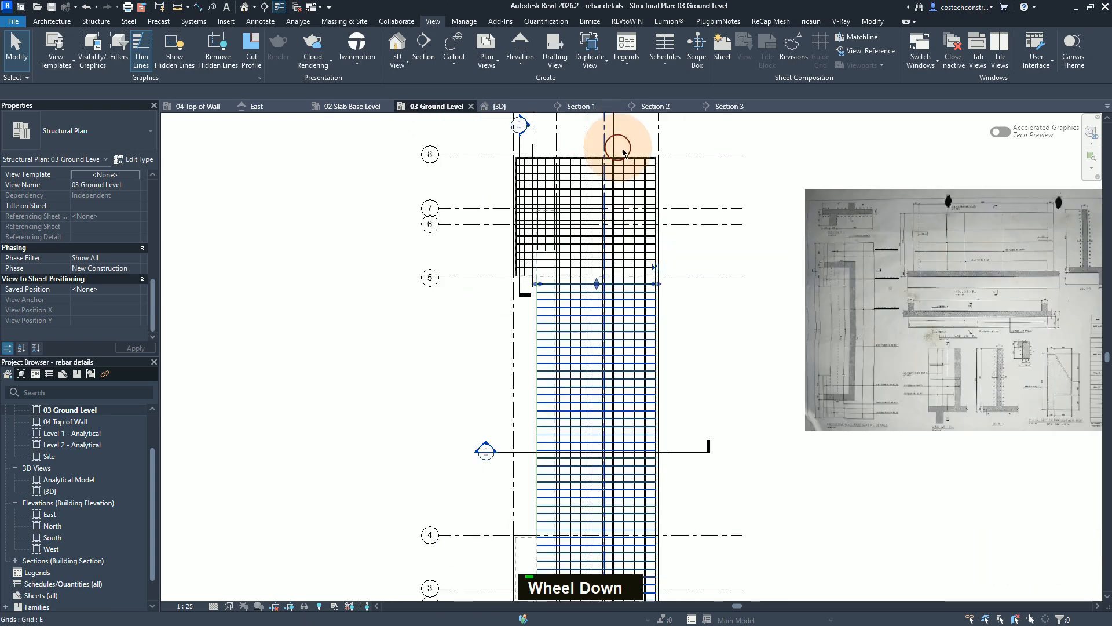
{"action": "scroll", "coordinate": [670, 169], "scroll_direction": "down", "scroll_amount": 2}
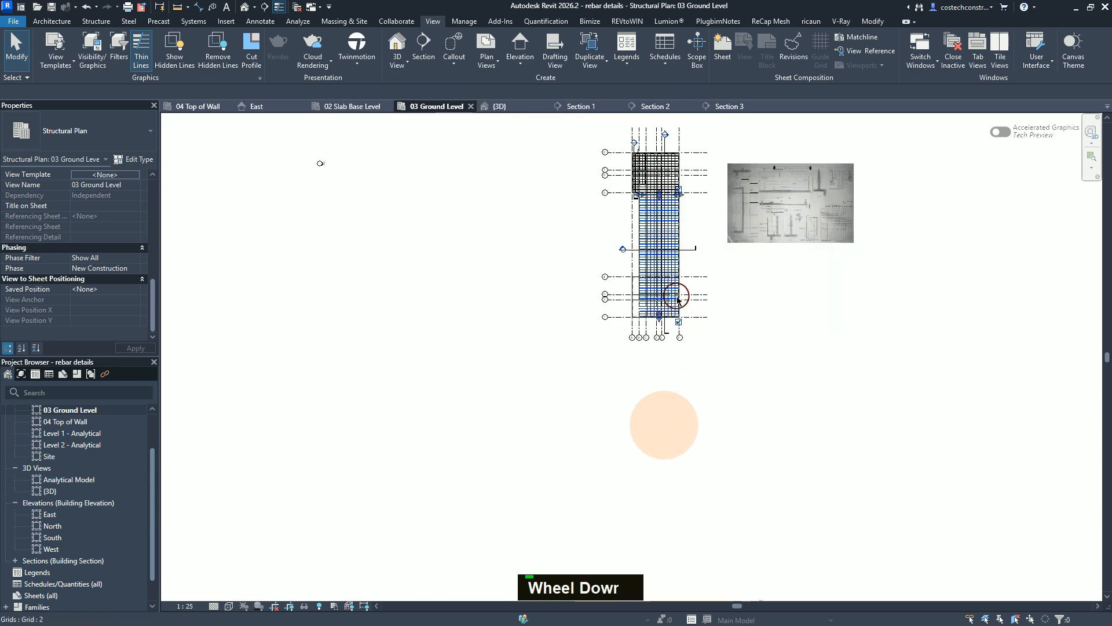
{"action": "scroll", "coordinate": [704, 307], "scroll_direction": "up", "scroll_amount": 7}
{"action": "scroll", "coordinate": [631, 303], "scroll_direction": "up", "scroll_amount": 2}
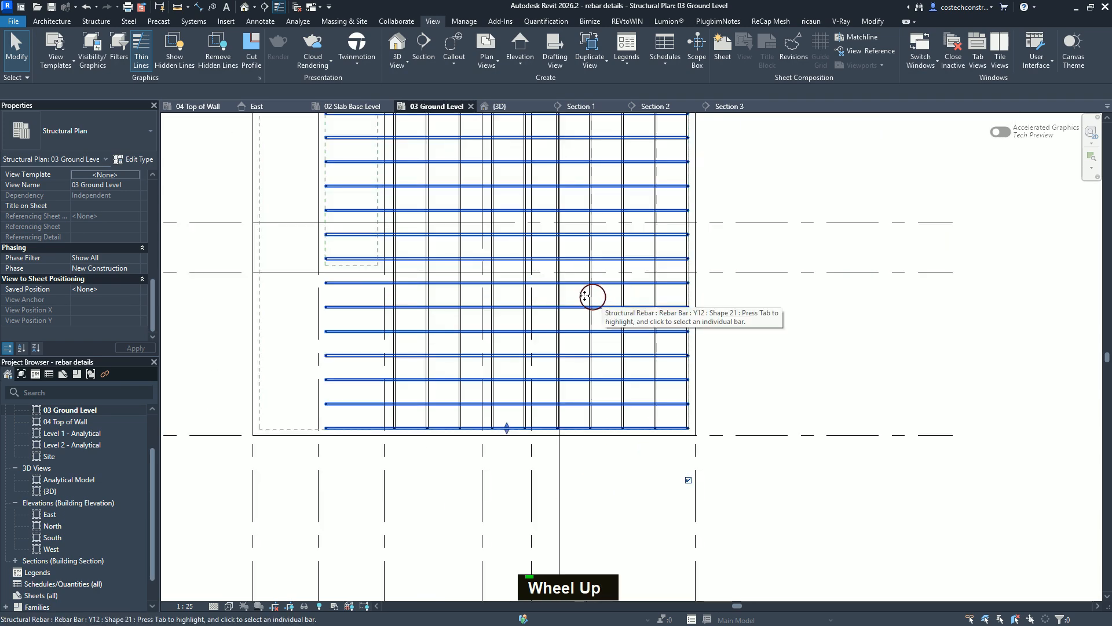
{"action": "middle_click", "coordinate": [570, 297]}
{"action": "left_click", "coordinate": [567, 424]}
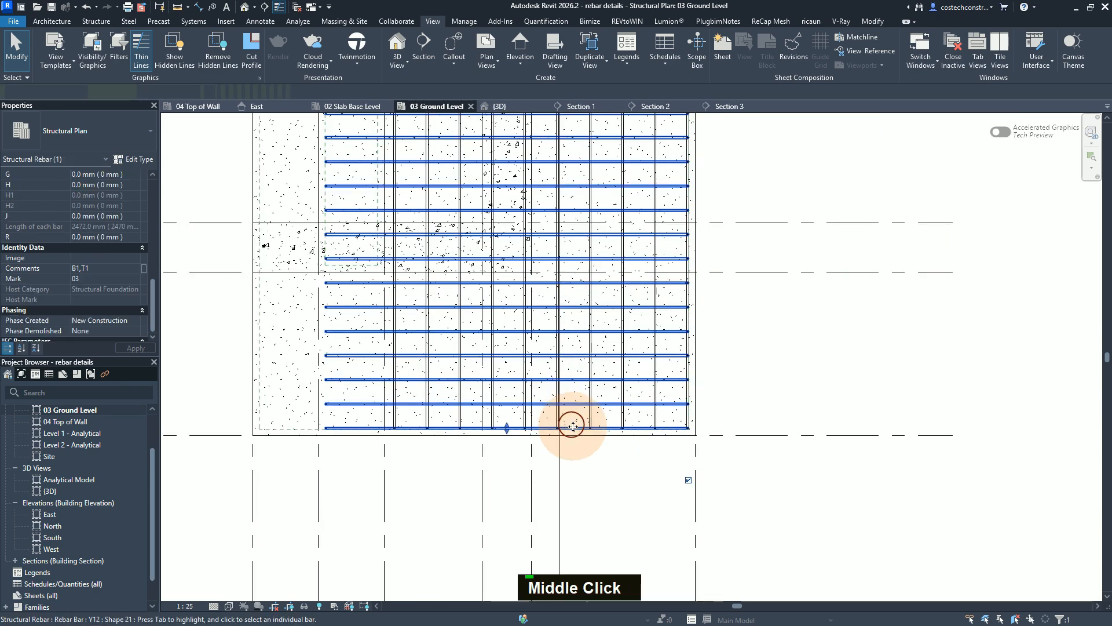
{"action": "scroll", "coordinate": [551, 439], "scroll_direction": "down", "scroll_amount": 1}
{"action": "scroll", "coordinate": [551, 471], "scroll_direction": "up", "scroll_amount": 1}
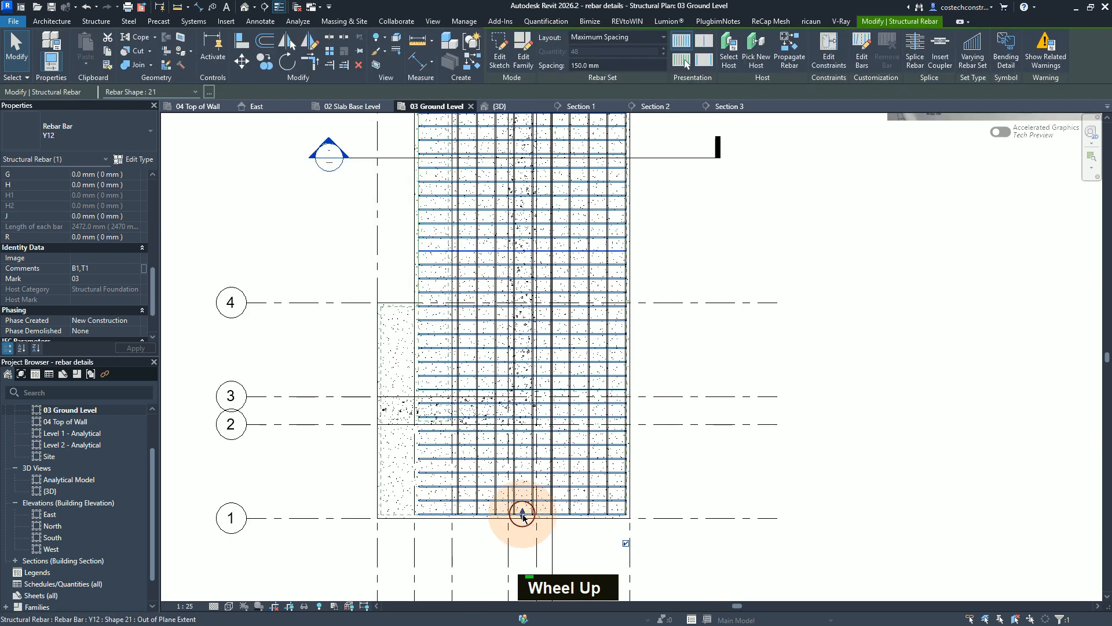
{"action": "left_click_drag", "start_coordinate": [503, 341], "coordinate": [503, 289]}
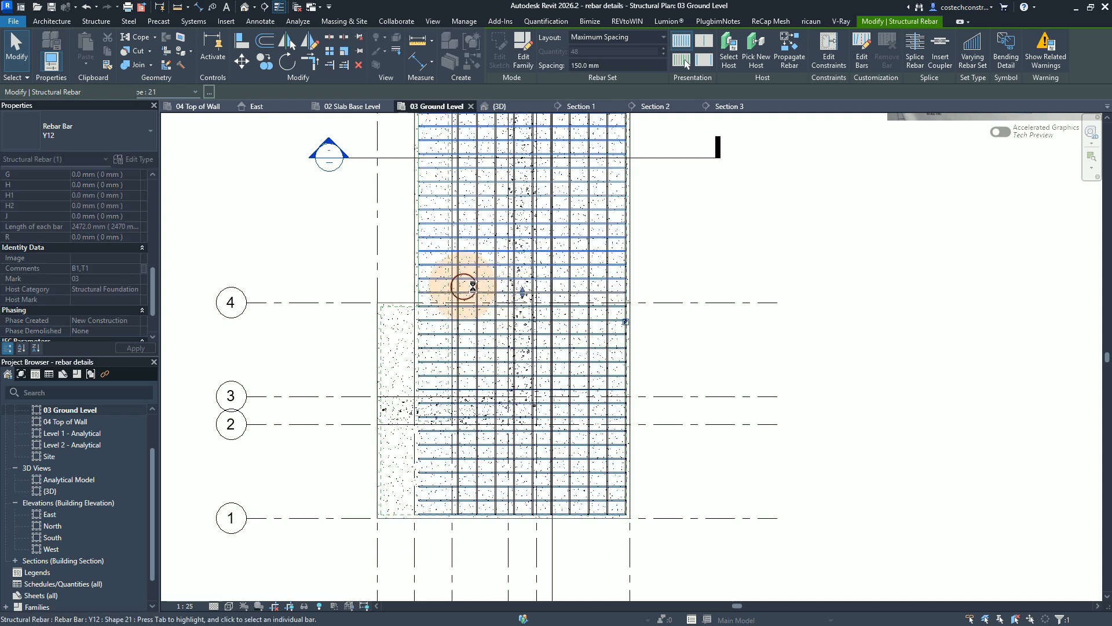
{"action": "left_click", "coordinate": [761, 356]}
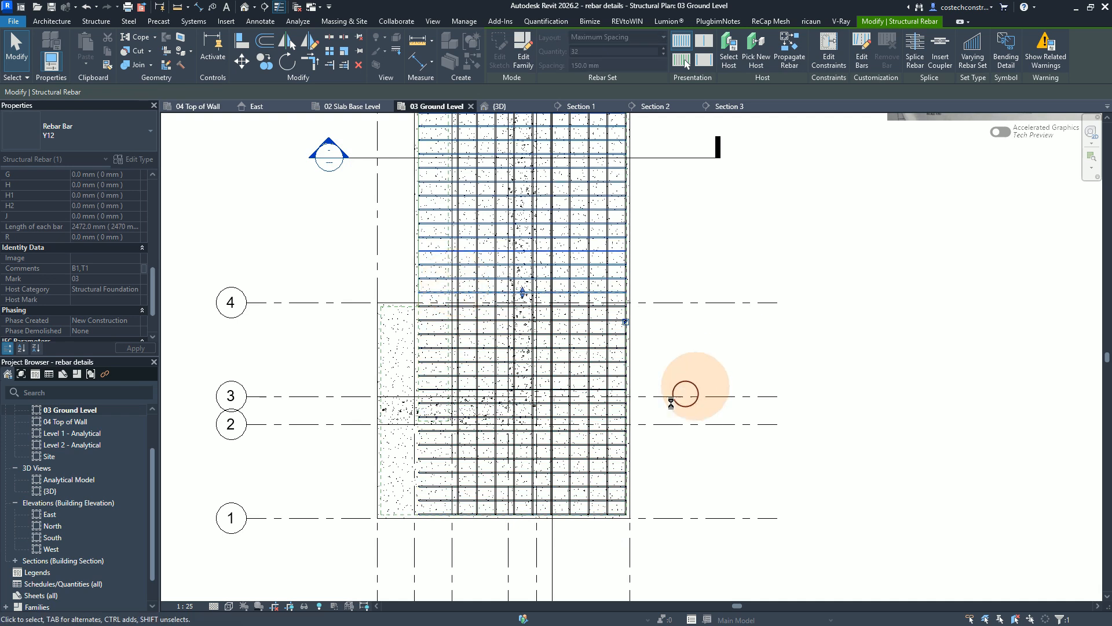
Move the remaining mark 03 bar set's distribution limit from grid 1 to just short of grid 4
{"action": "left_click", "coordinate": [617, 503]}
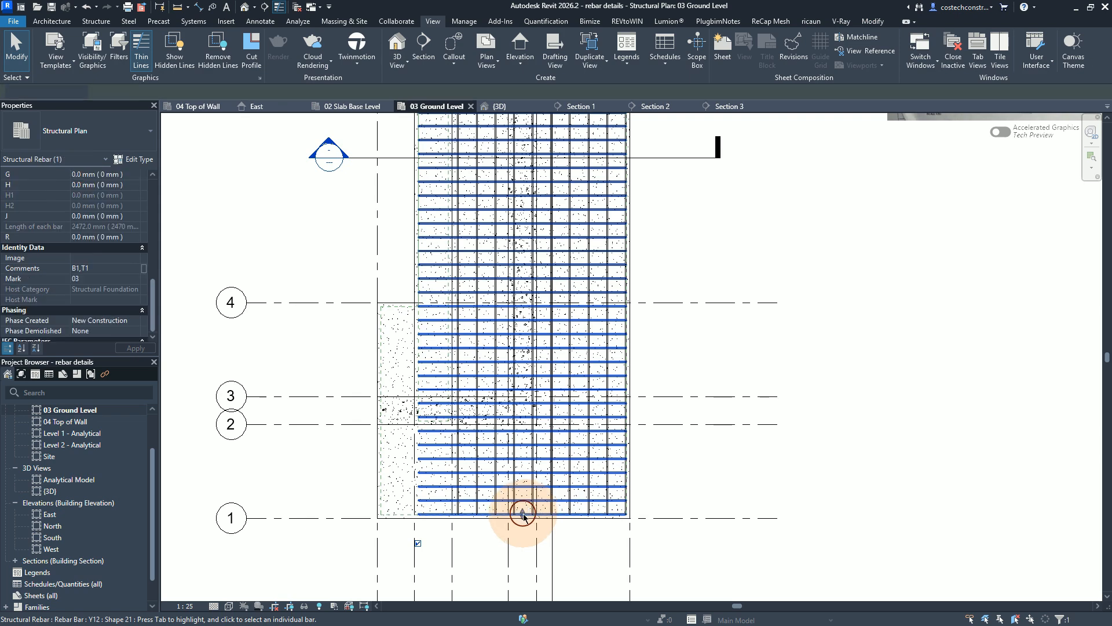
{"action": "left_click_drag", "start_coordinate": [522, 514], "coordinate": [515, 318]}
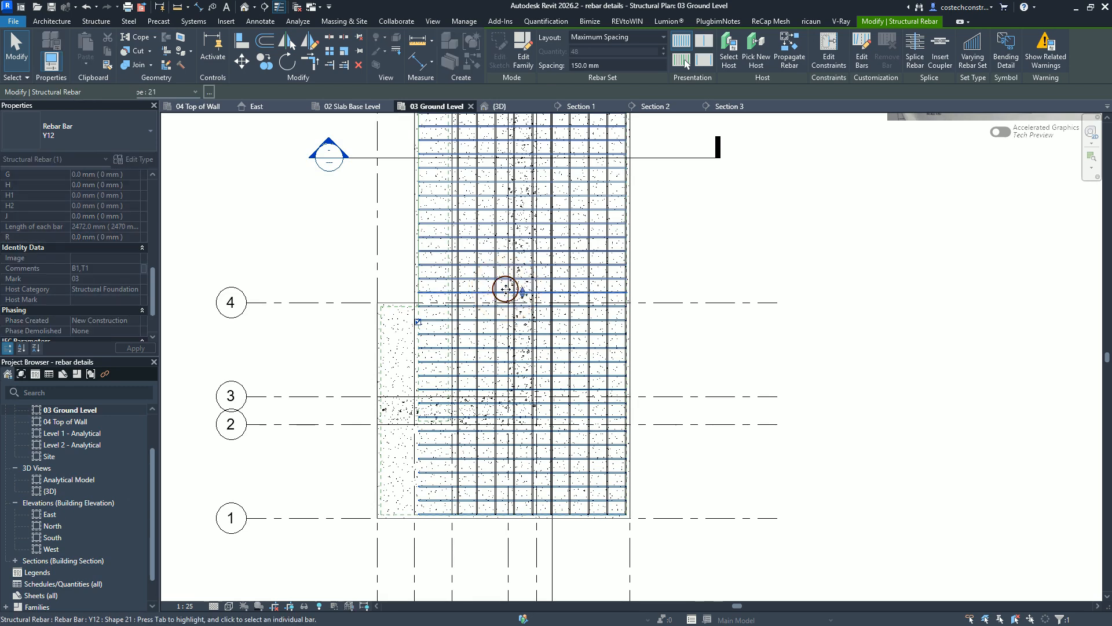
{"action": "left_click", "coordinate": [525, 297]}
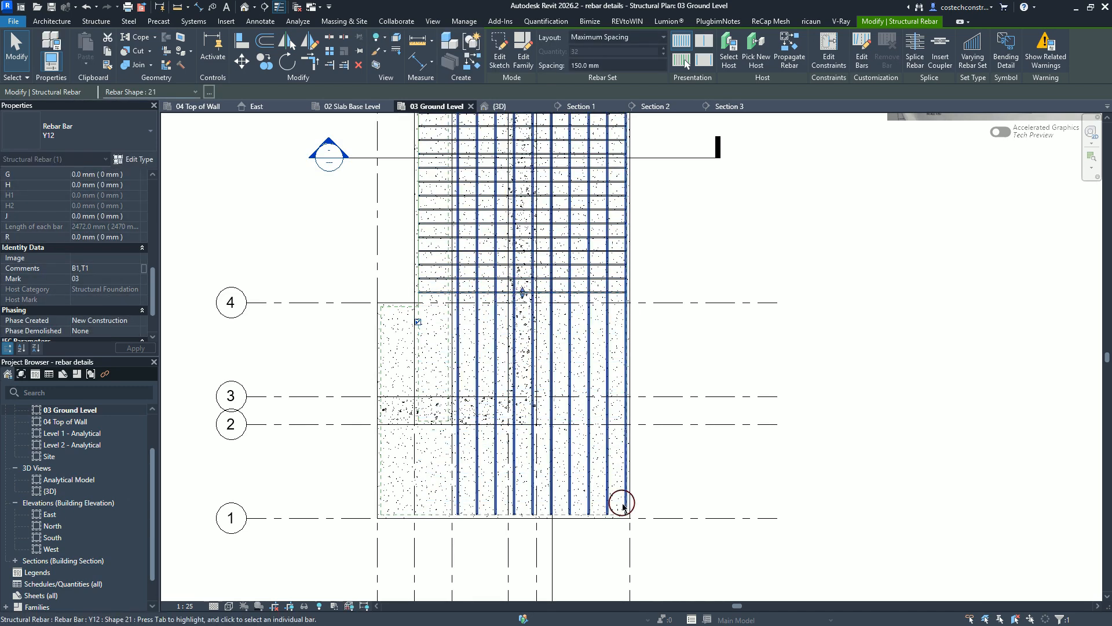
Draw a thin detail-line guide at grid 4, running 40 mm towards grid 5 and along the mark 03 bars
{"action": "scroll", "coordinate": [623, 508], "scroll_direction": "down", "scroll_amount": 2}
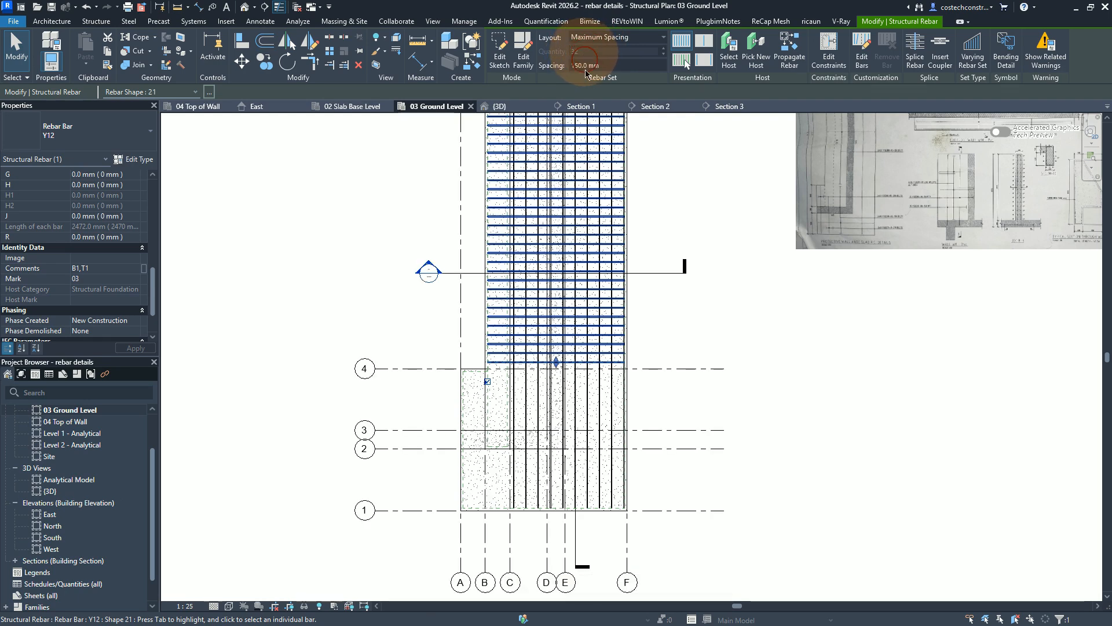
{"action": "scroll", "coordinate": [595, 340], "scroll_direction": "up", "scroll_amount": 4}
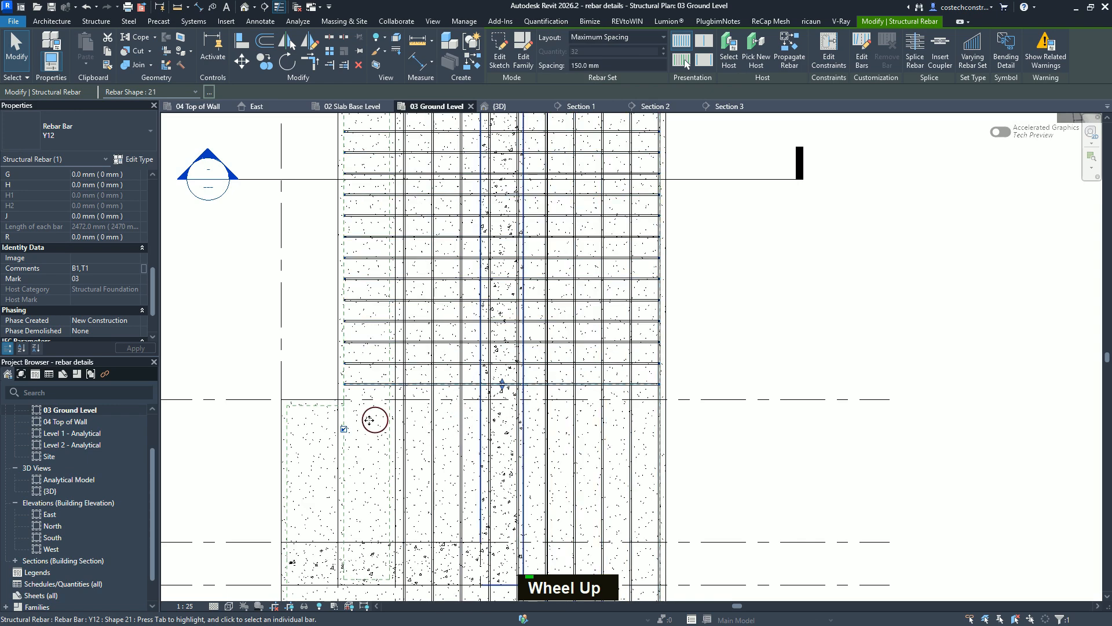
{"action": "scroll", "coordinate": [369, 419], "scroll_direction": "up", "scroll_amount": 5}
{"action": "scroll", "coordinate": [669, 393], "scroll_direction": "down", "scroll_amount": 1}
{"action": "scroll", "coordinate": [670, 418], "scroll_direction": "up", "scroll_amount": 2}
{"action": "key", "text": "Escape"}
{"action": "key", "text": "Escape"}
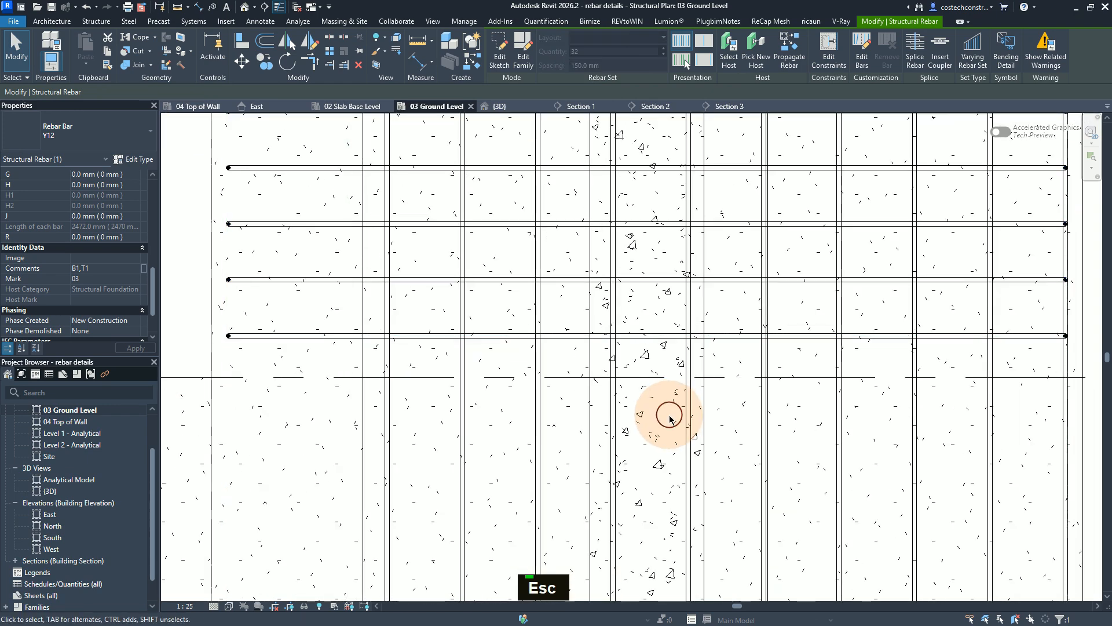
{"action": "key", "text": "d"}
{"action": "key", "text": "l"}
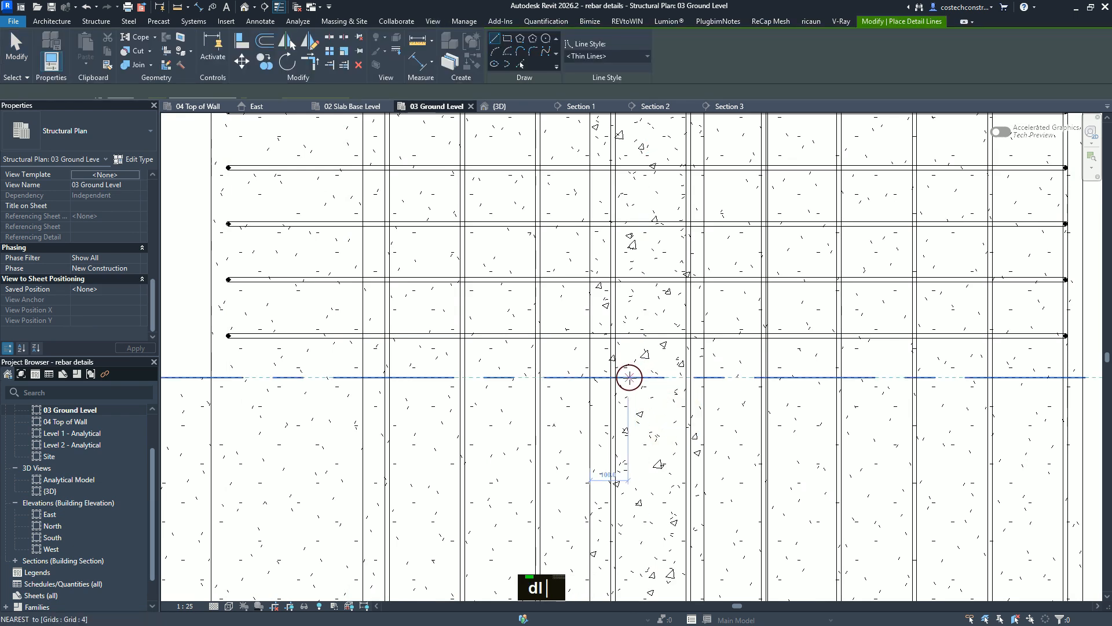
{"action": "left_click", "coordinate": [629, 376]}
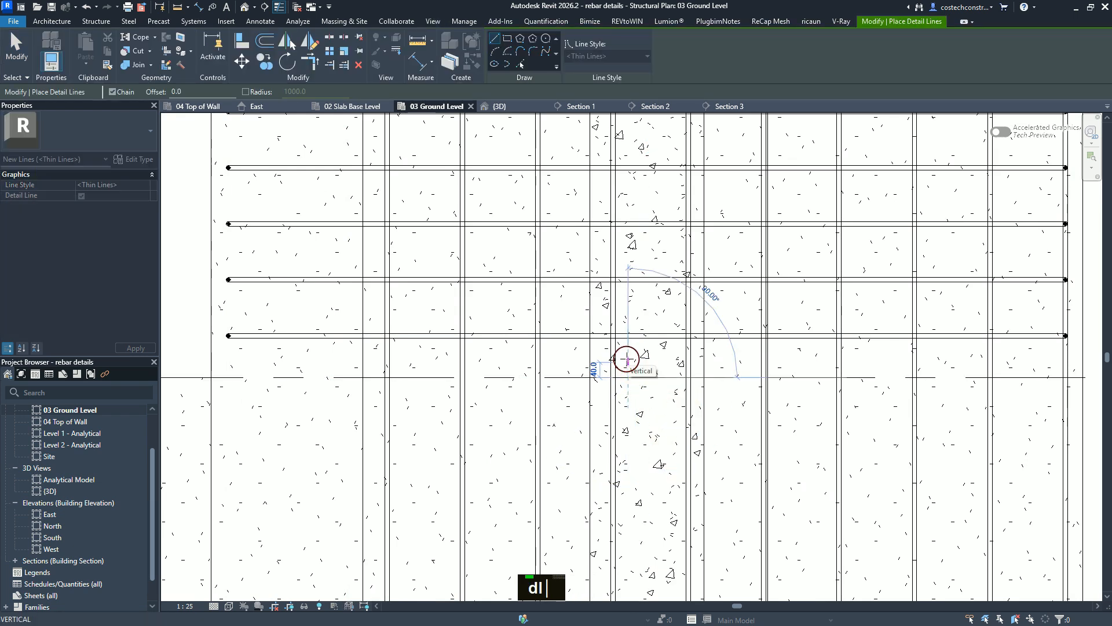
{"action": "left_click", "coordinate": [726, 361]}
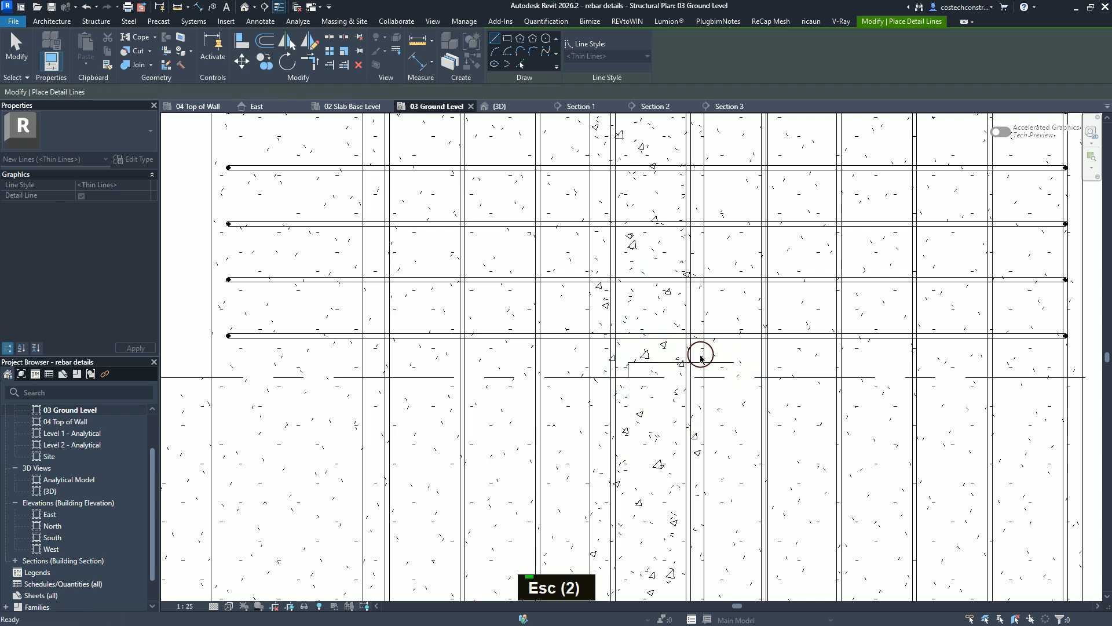
Stretch one mark 03 bar set's distribution end out to the 40 mm guide line beside grid 4
{"action": "scroll", "coordinate": [683, 357], "scroll_direction": "down", "scroll_amount": 1}
{"action": "scroll", "coordinate": [673, 358], "scroll_direction": "up", "scroll_amount": 3}
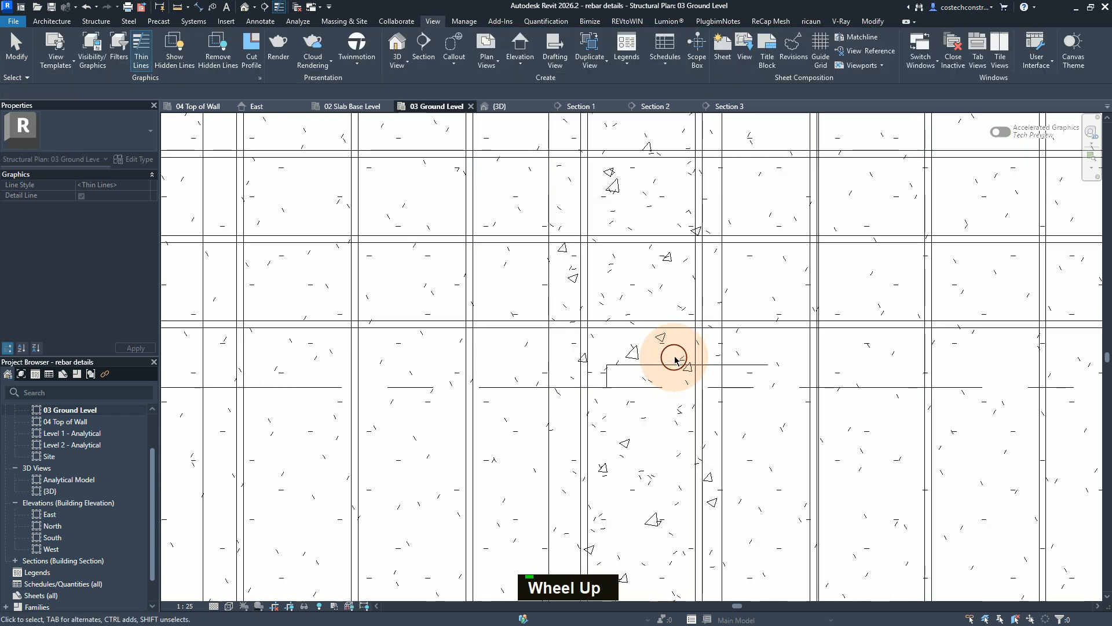
{"action": "scroll", "coordinate": [646, 343], "scroll_direction": "up", "scroll_amount": 1}
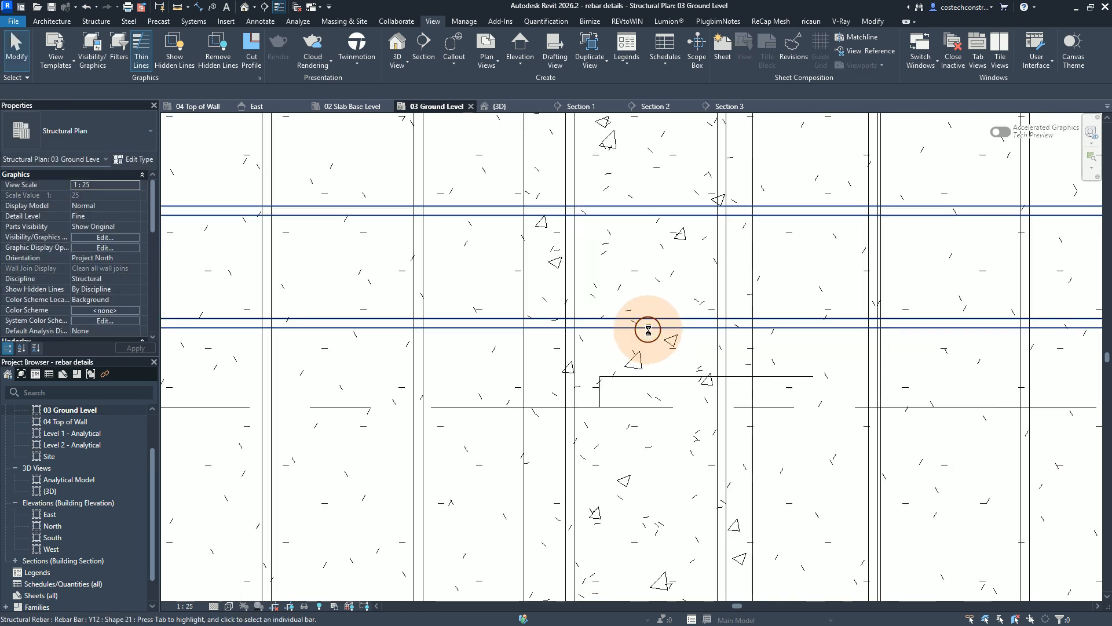
{"action": "scroll", "coordinate": [637, 327], "scroll_direction": "up", "scroll_amount": 2}
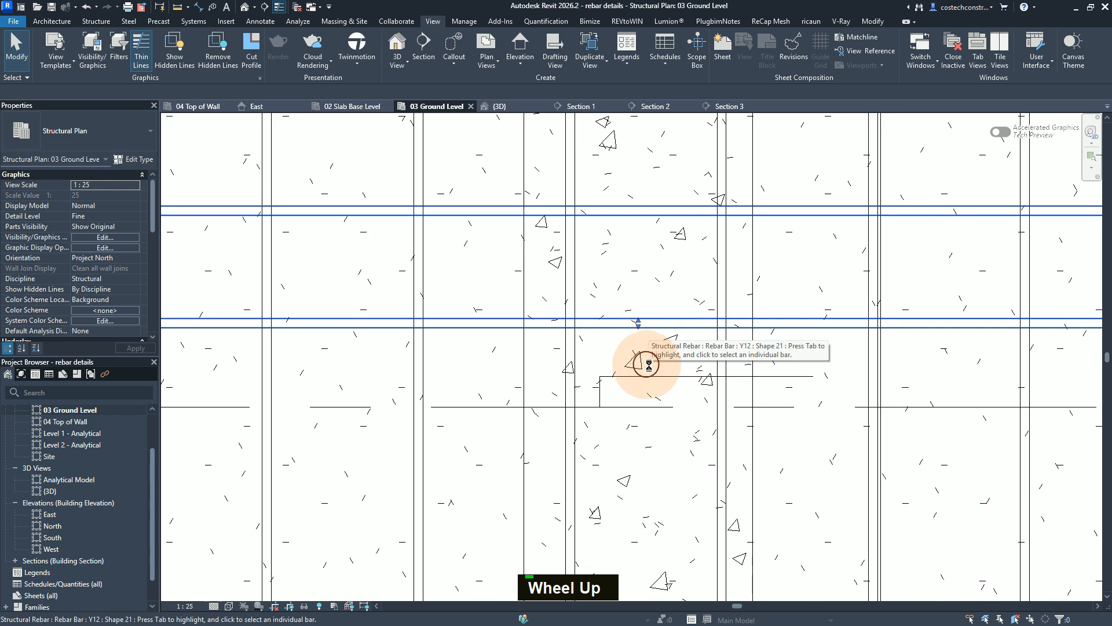
{"action": "left_click", "coordinate": [637, 324]}
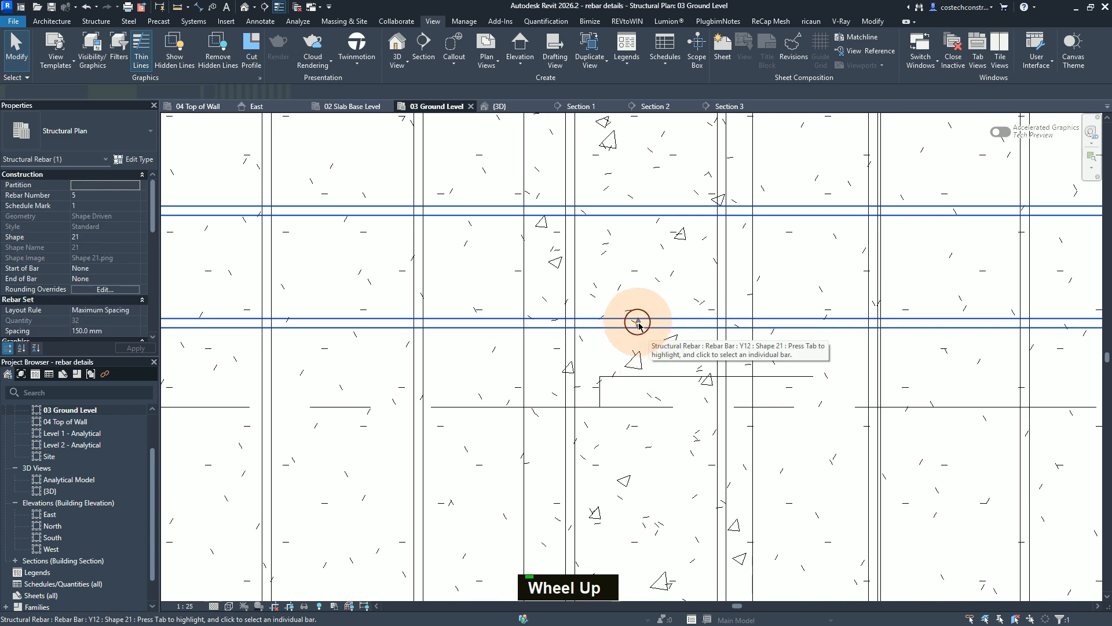
{"action": "scroll", "coordinate": [639, 326], "scroll_direction": "up", "scroll_amount": 2}
{"action": "left_click_drag", "start_coordinate": [636, 310], "coordinate": [635, 375]}
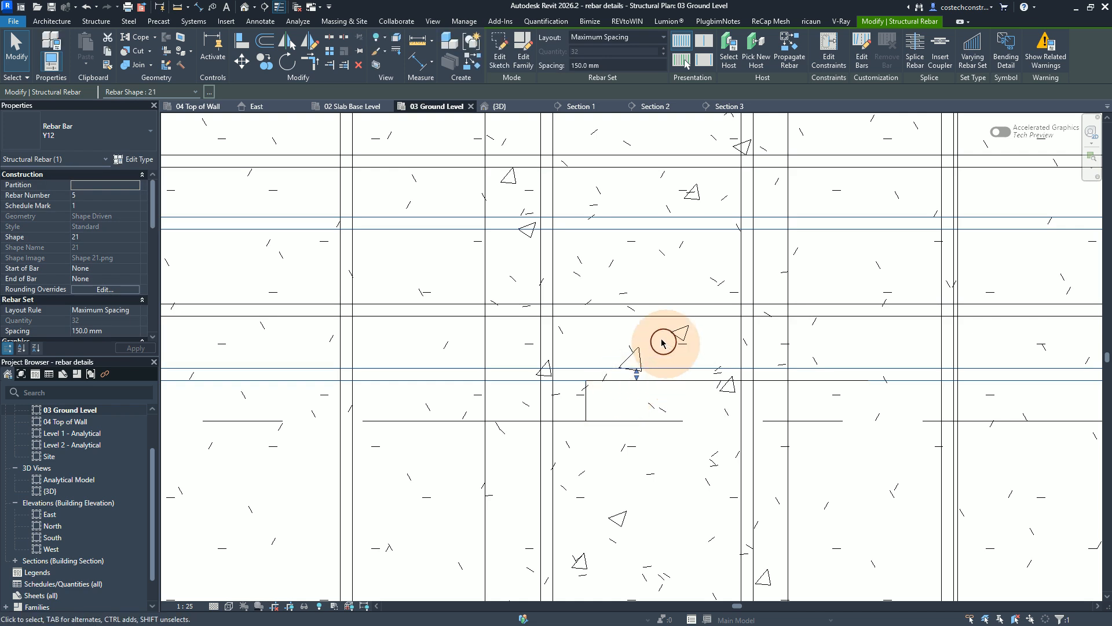
{"action": "key", "text": "Escape"}
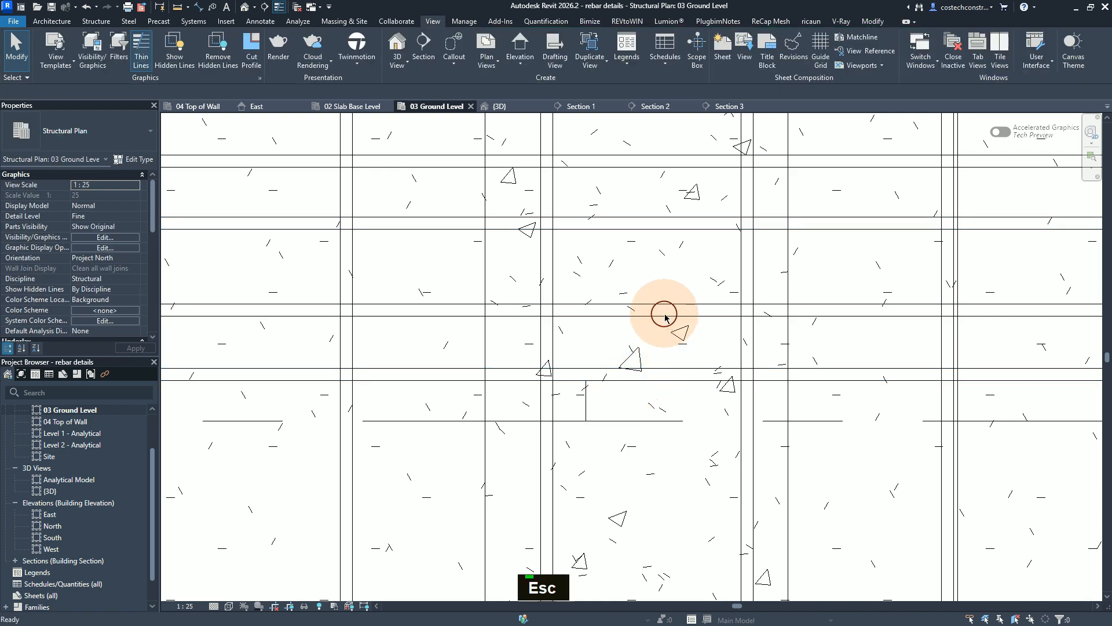
Extend the second mark 03 bar set to the grid 4 guide line so it aligns with the first set
{"action": "left_click", "coordinate": [665, 316]}
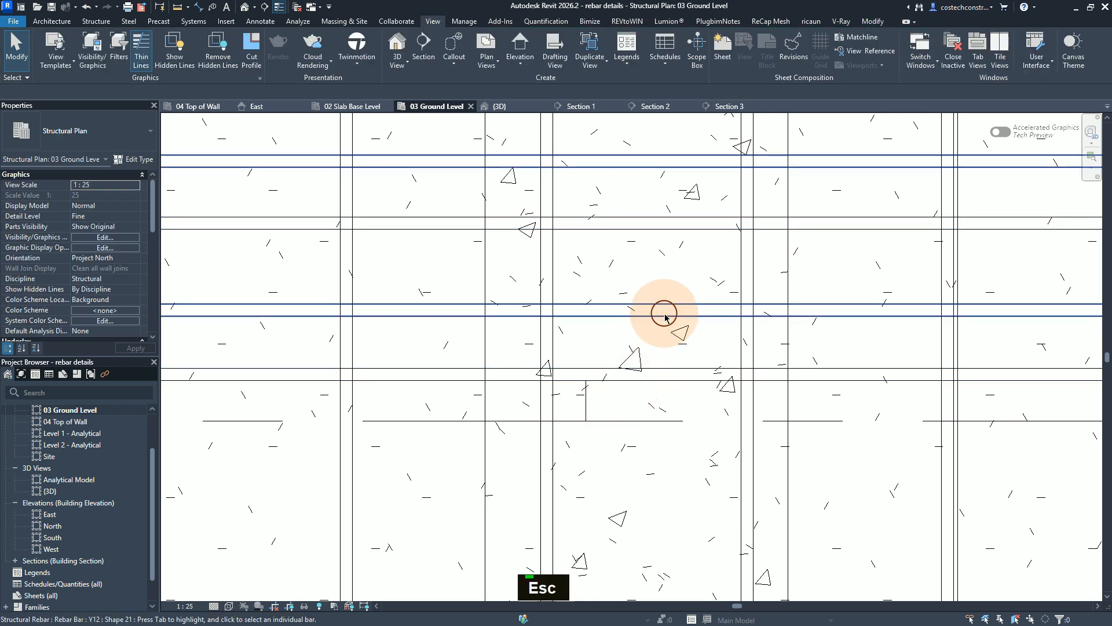
{"action": "left_click", "coordinate": [635, 308]}
{"action": "left_click", "coordinate": [625, 363]}
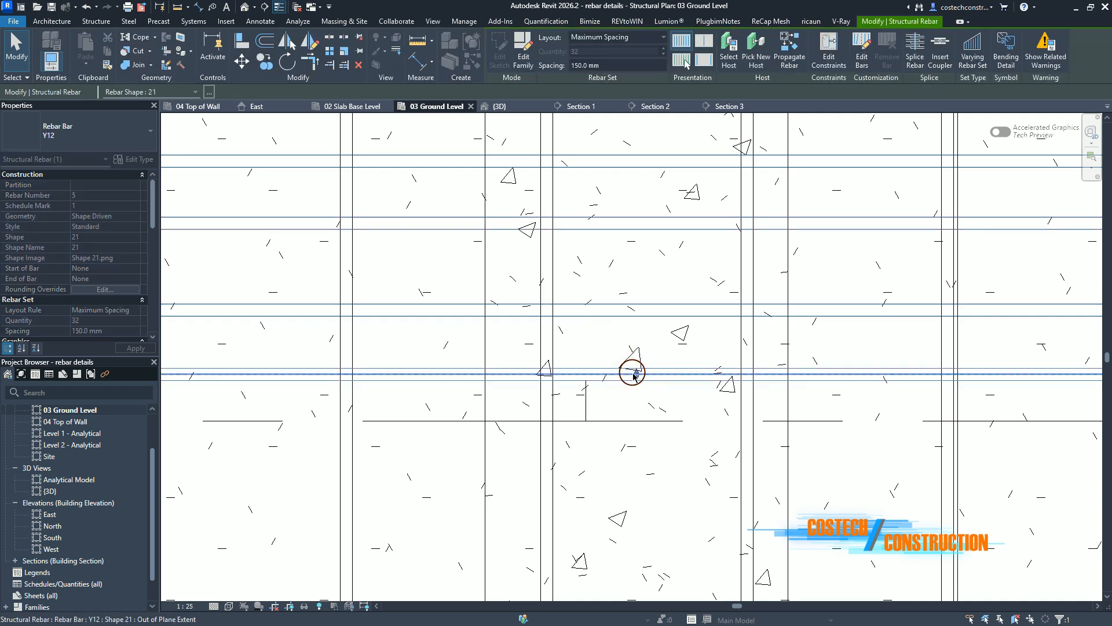
{"action": "left_click", "coordinate": [621, 362]}
{"action": "scroll", "coordinate": [631, 463], "scroll_direction": "down", "scroll_amount": 1}
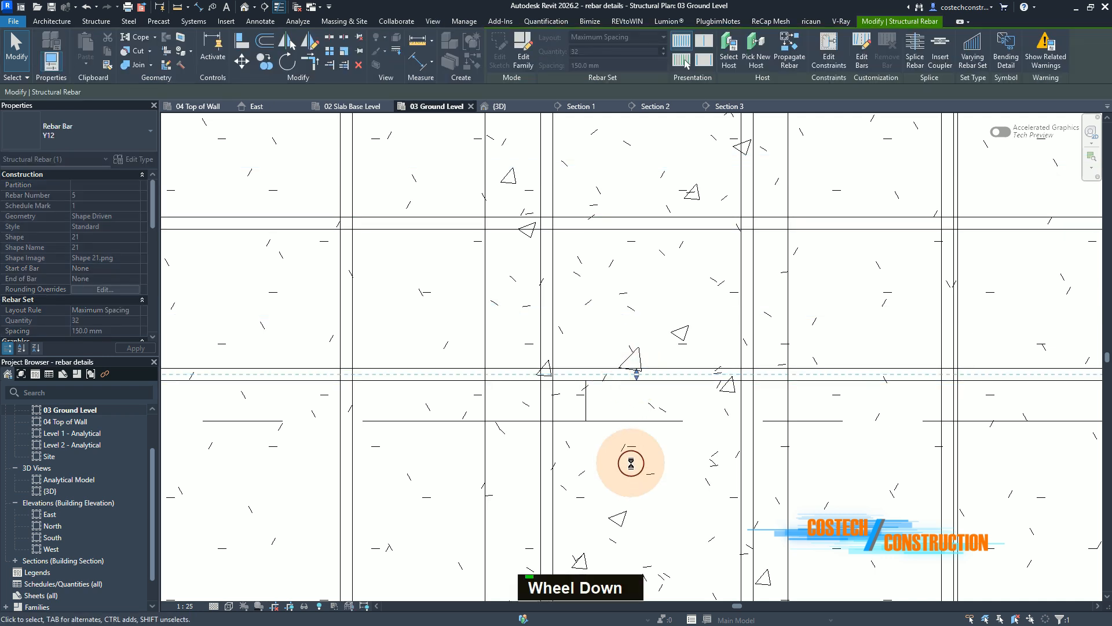
Draw a matching thin detail-line guide at grid 5, running 40 mm towards grid 4 and along the bars
{"action": "scroll", "coordinate": [633, 492], "scroll_direction": "down", "scroll_amount": 3}
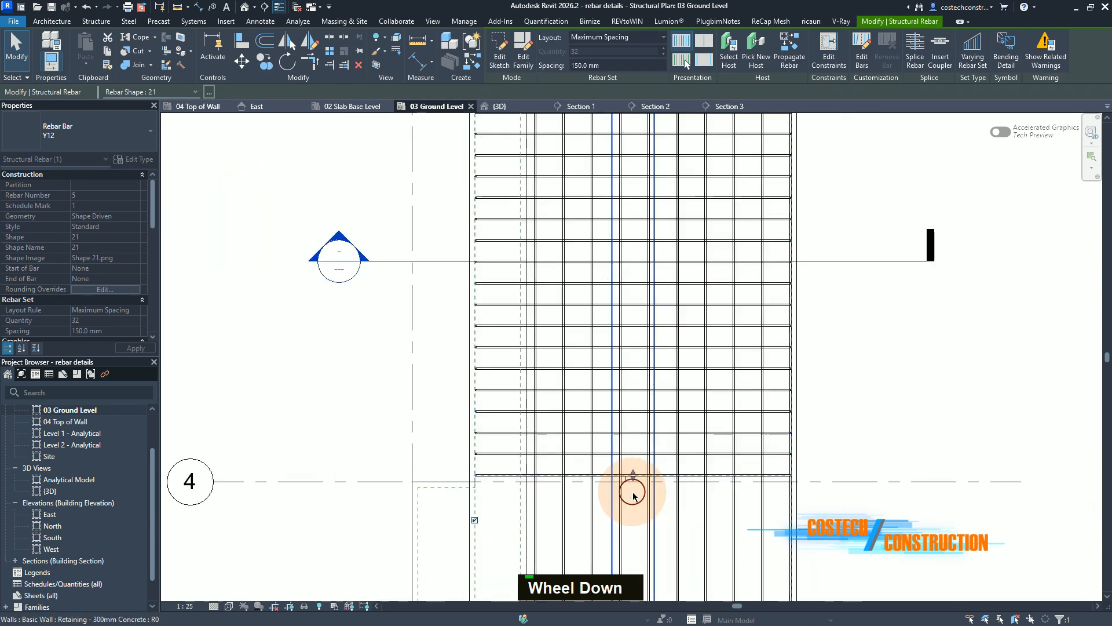
{"action": "scroll", "coordinate": [633, 494], "scroll_direction": "down", "scroll_amount": 3}
{"action": "scroll", "coordinate": [631, 203], "scroll_direction": "up", "scroll_amount": 1}
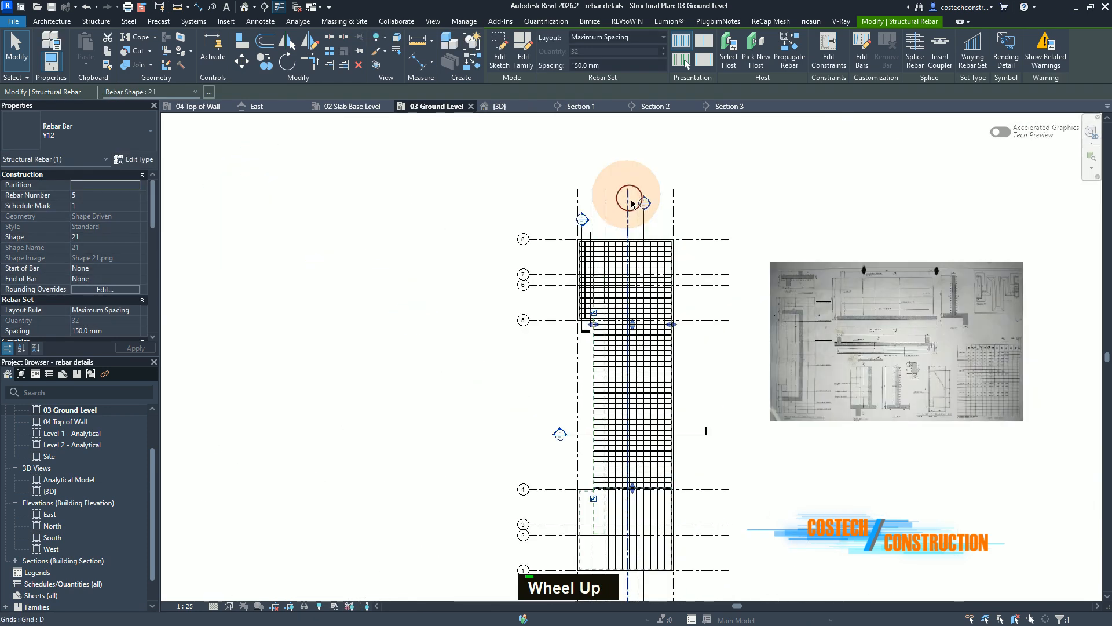
{"action": "scroll", "coordinate": [640, 298], "scroll_direction": "up", "scroll_amount": 5}
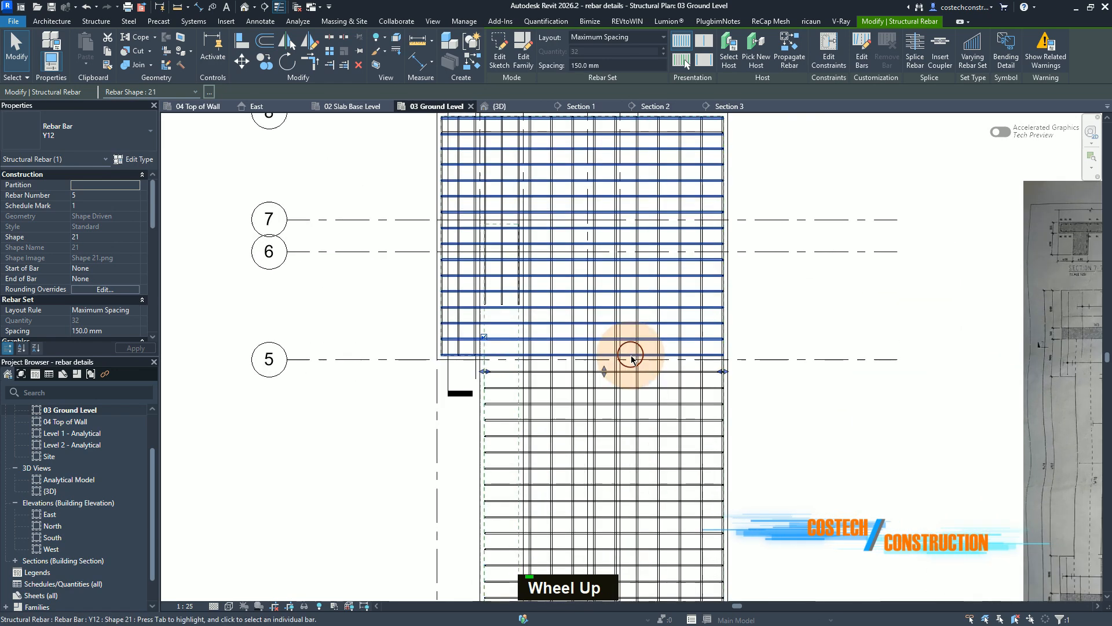
{"action": "scroll", "coordinate": [631, 358], "scroll_direction": "up", "scroll_amount": 4}
{"action": "scroll", "coordinate": [599, 367], "scroll_direction": "up", "scroll_amount": 2}
{"action": "key", "text": "Escape"}
{"action": "key", "text": "Escape"}
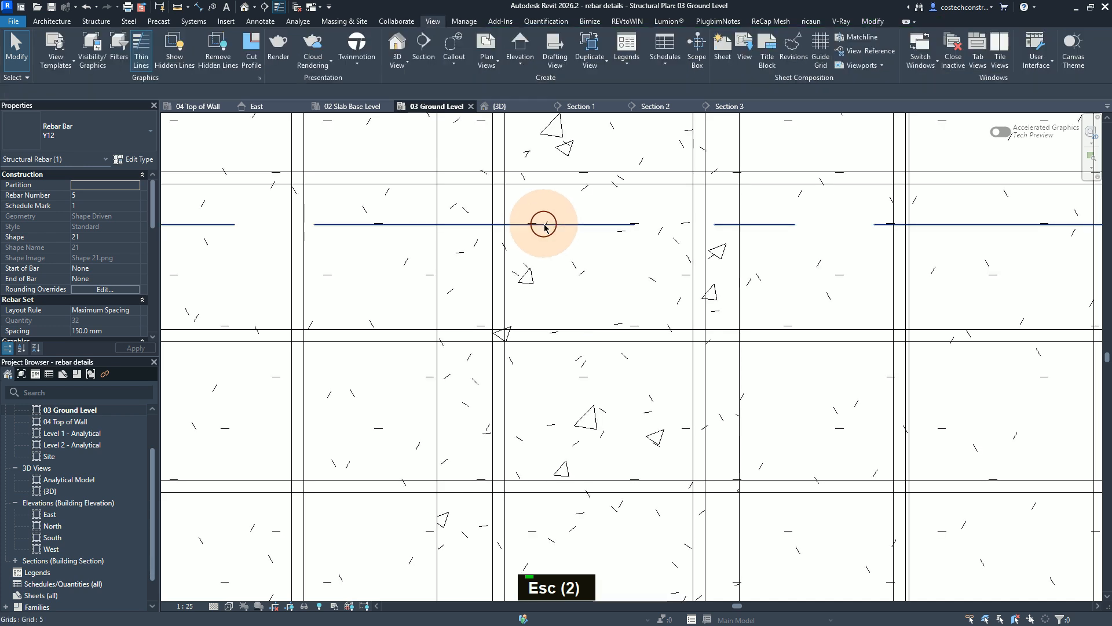
{"action": "key", "text": "d"}
{"action": "key", "text": "l"}
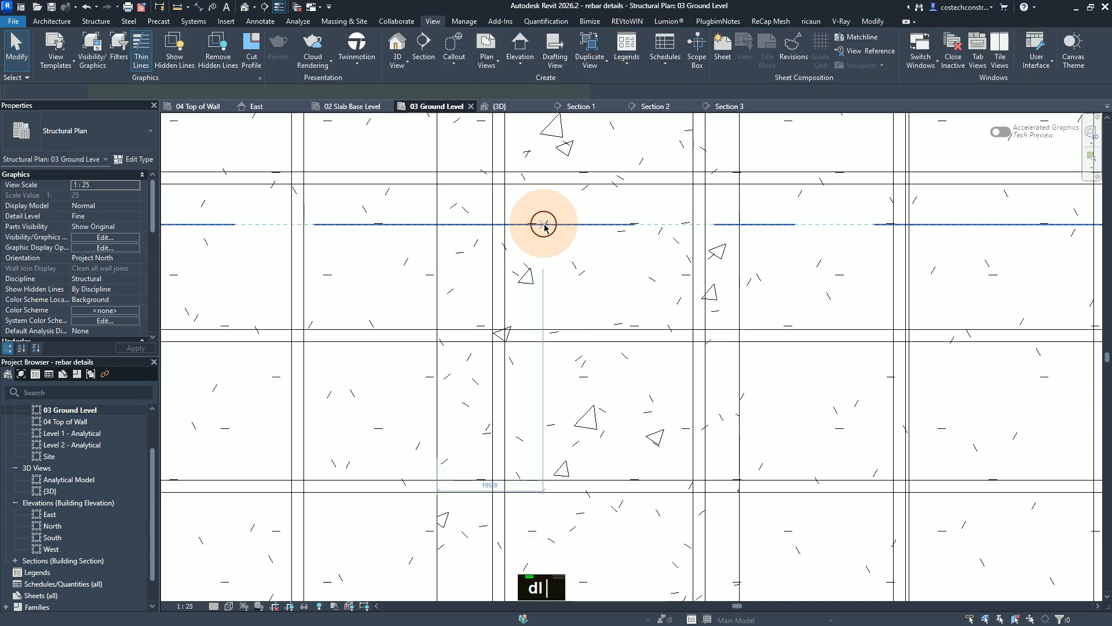
{"action": "left_click", "coordinate": [544, 224]}
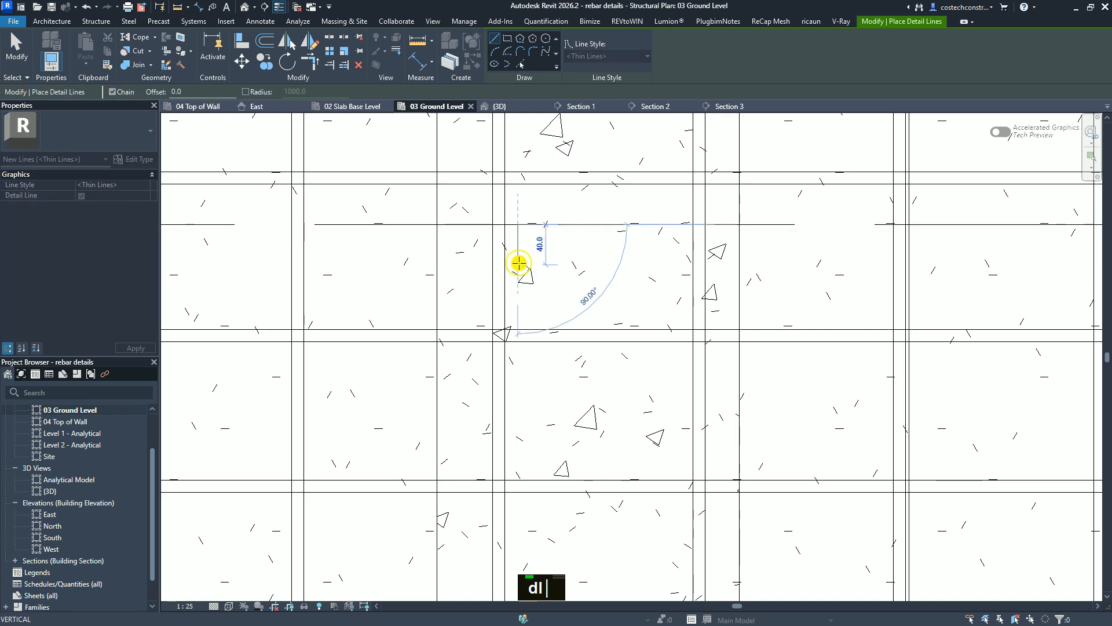
{"action": "left_click", "coordinate": [718, 262]}
{"action": "key", "text": "Escape"}
{"action": "key", "text": "Escape"}
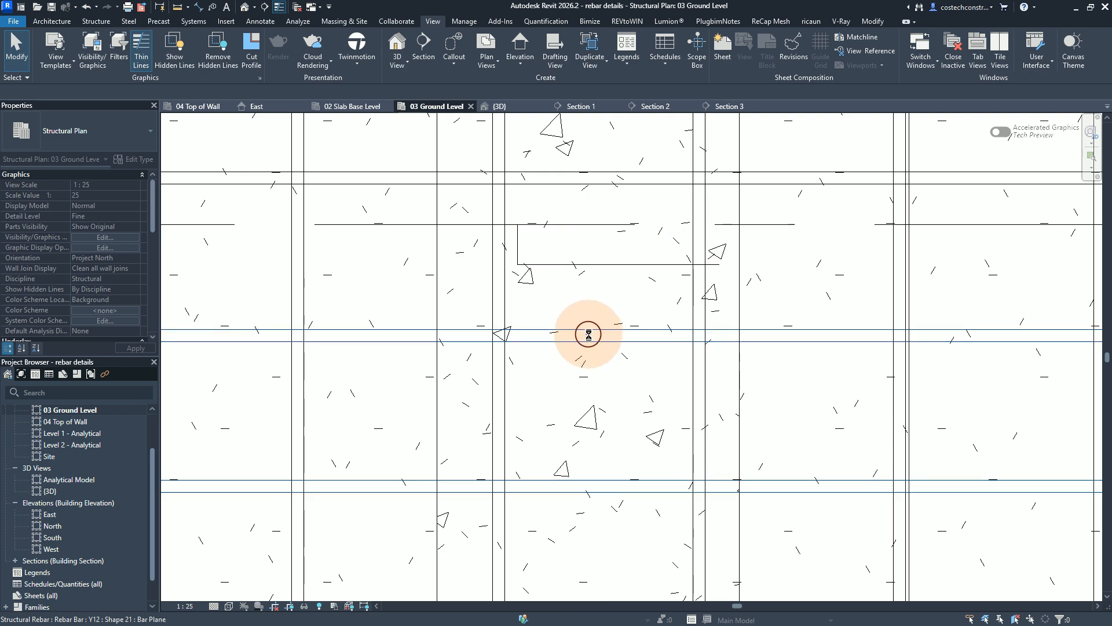
Stretch one mark 03 bar set's distribution end to the 40 mm guide line beside grid 5
{"action": "left_click", "coordinate": [589, 335]}
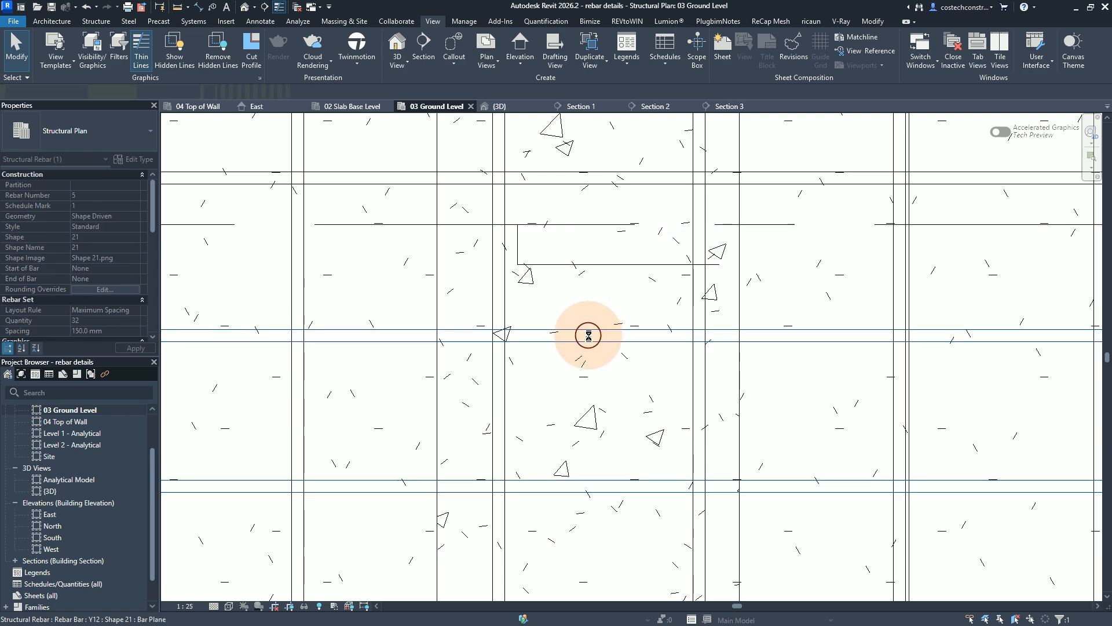
{"action": "left_click_drag", "start_coordinate": [589, 335], "coordinate": [588, 271]}
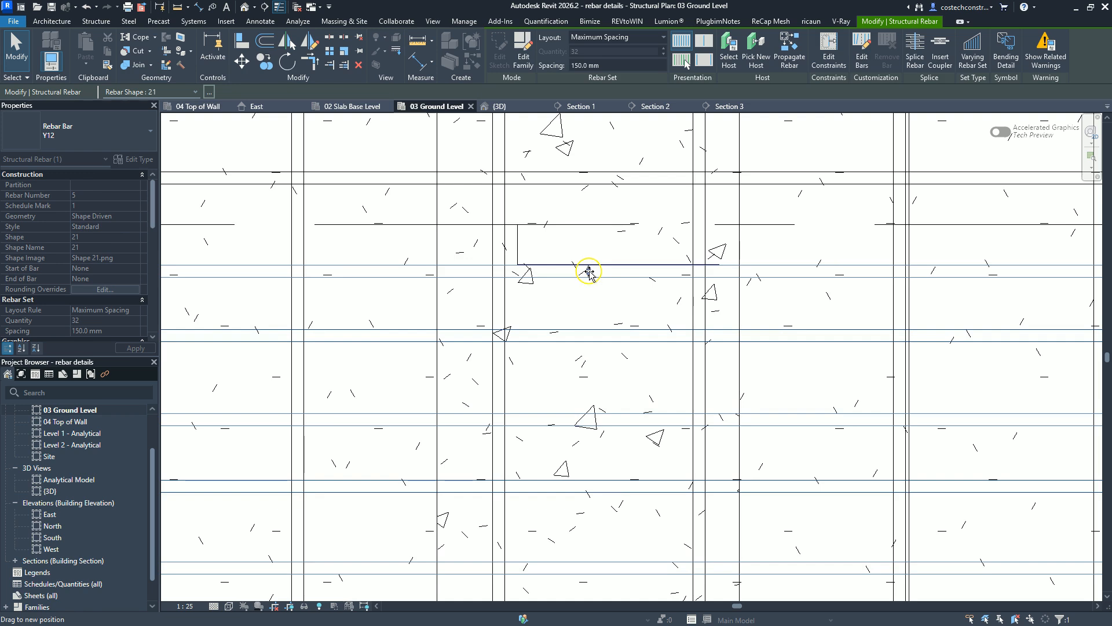
{"action": "left_click", "coordinate": [588, 271]}
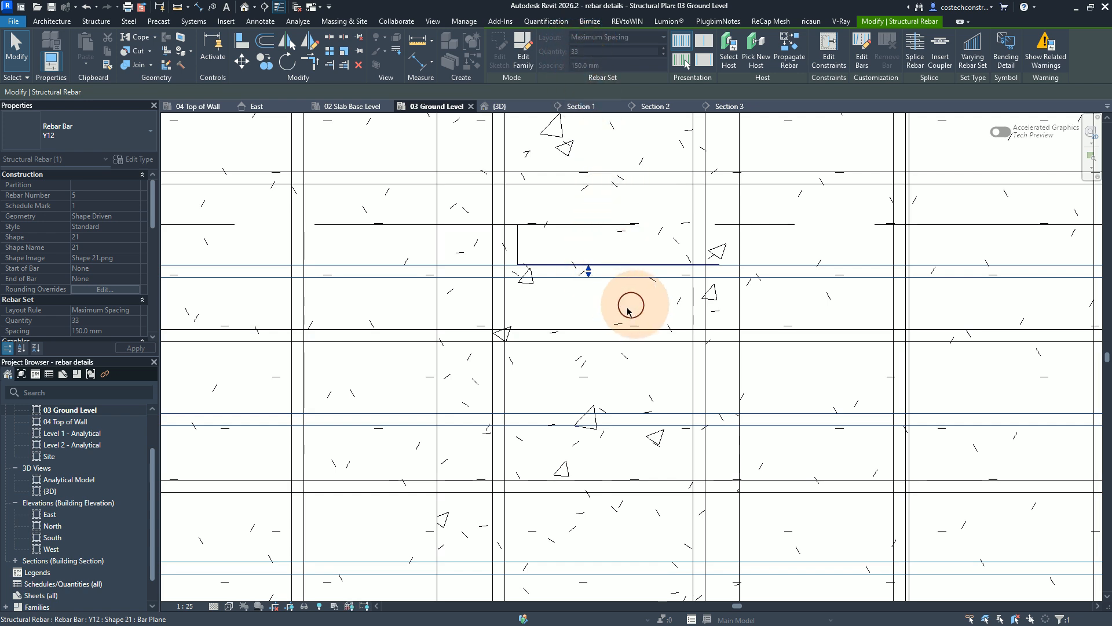
{"action": "key", "text": "Escape"}
{"action": "key", "text": "Escape"}
{"action": "key", "text": "Escape"}
{"action": "key", "text": "Escape"}
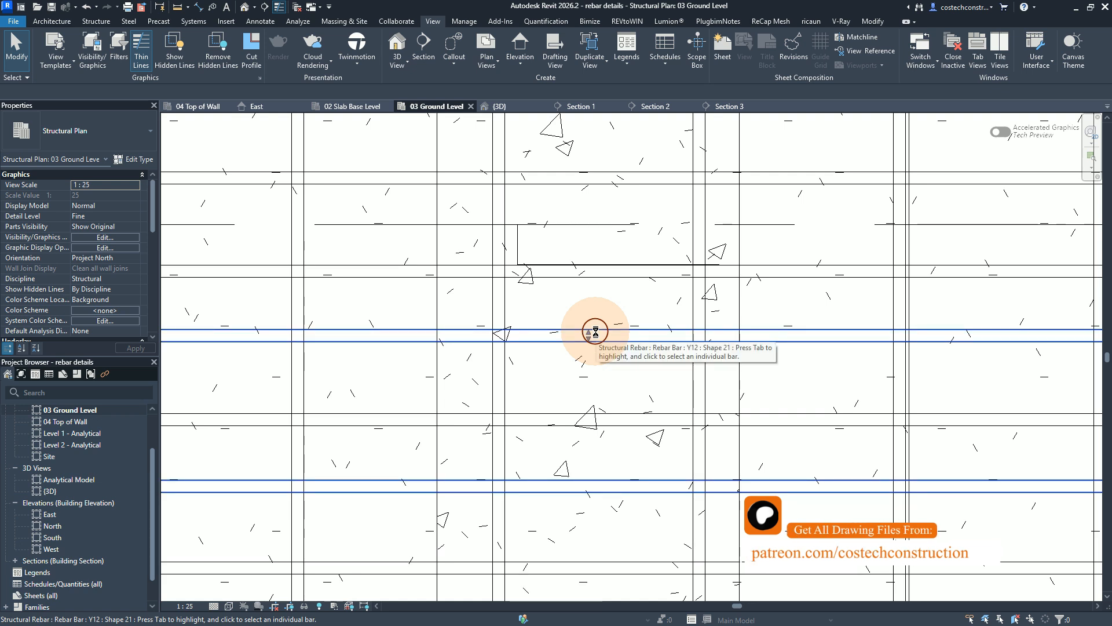
Extend the other mark 03 bar set's distribution end to the same guide line beside grid 5
{"action": "left_click", "coordinate": [595, 332]}
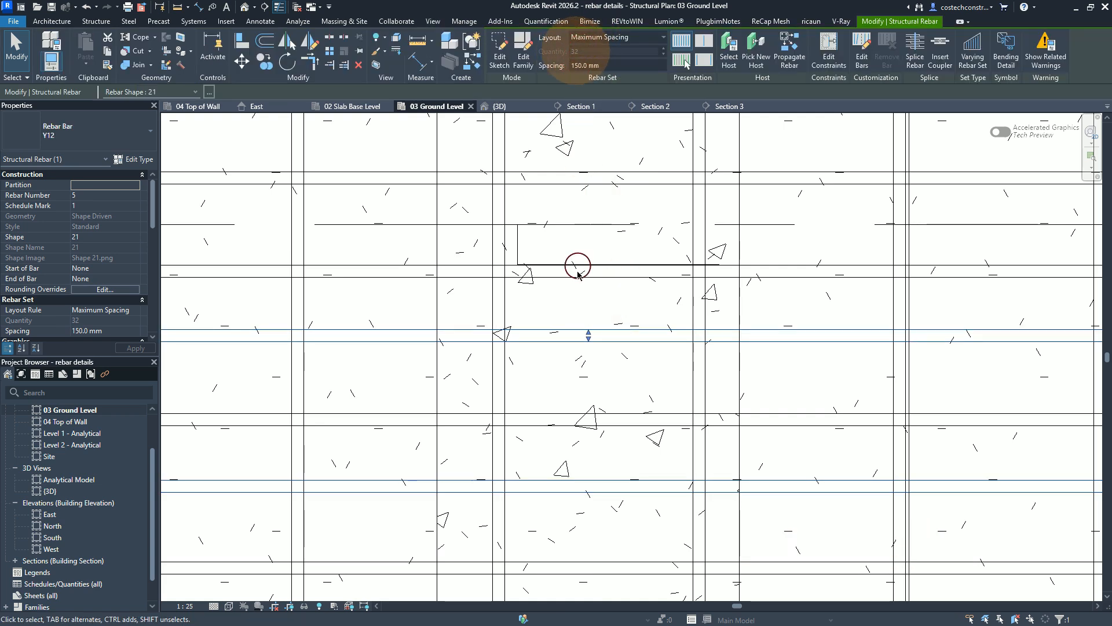
{"action": "left_click_drag", "start_coordinate": [589, 314], "coordinate": [589, 269]}
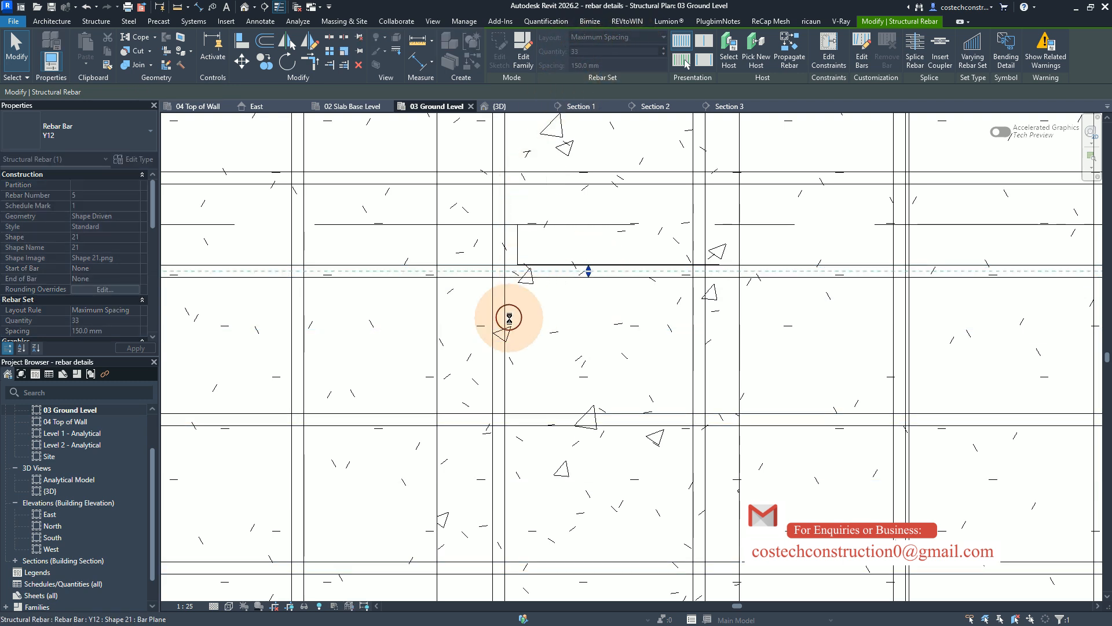
Compare the mark 03 set's quantity, dimensions, comments and mark with the mark 03 callout on the scanned detail drawing
{"action": "scroll", "coordinate": [493, 320], "scroll_direction": "up", "scroll_amount": 1}
{"action": "scroll", "coordinate": [457, 326], "scroll_direction": "down", "scroll_amount": 3}
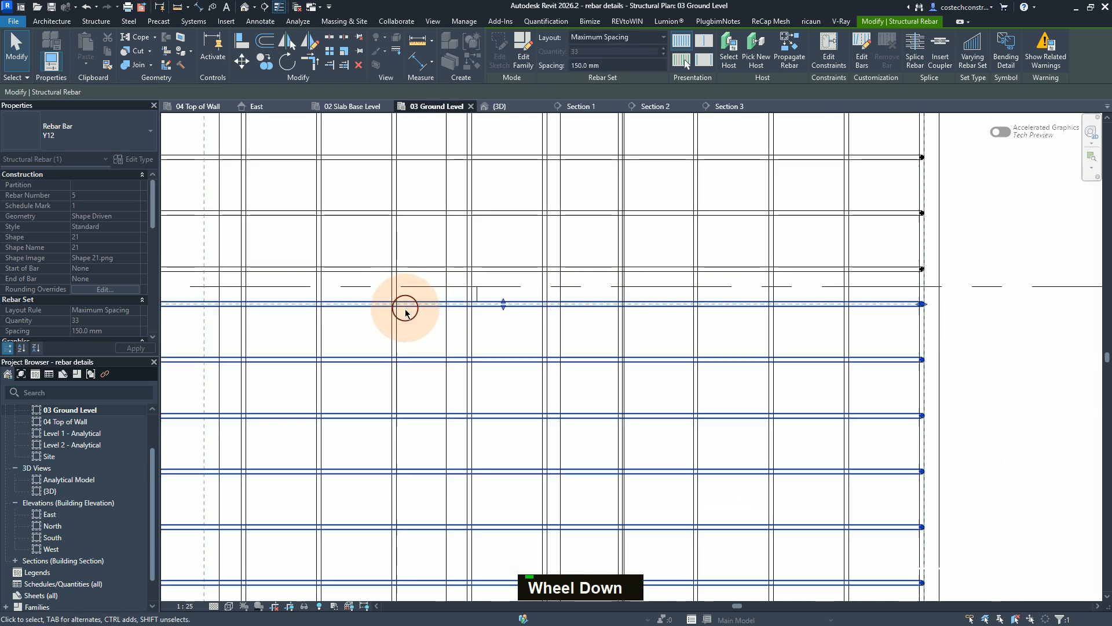
{"action": "scroll", "coordinate": [394, 295], "scroll_direction": "down", "scroll_amount": 5}
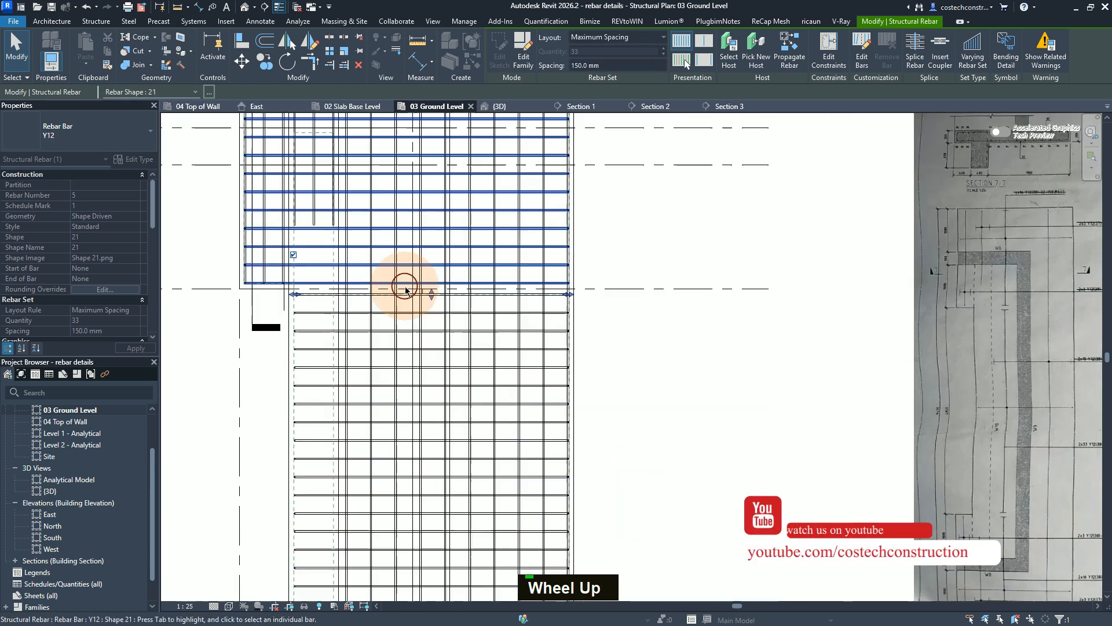
{"action": "scroll", "coordinate": [904, 394], "scroll_direction": "down", "scroll_amount": 4}
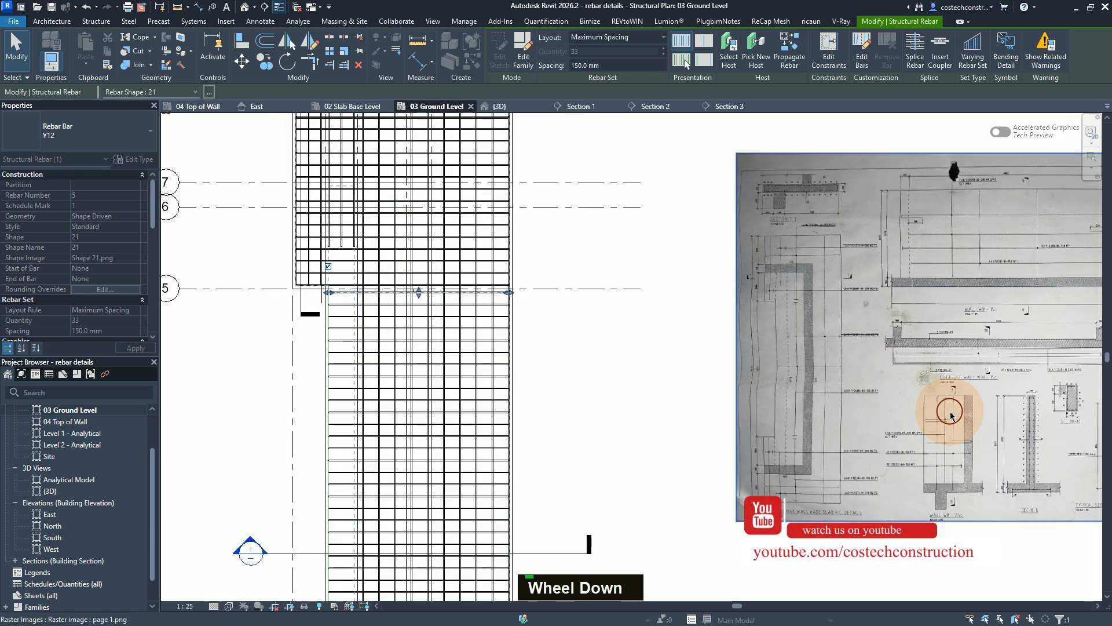
{"action": "scroll", "coordinate": [770, 365], "scroll_direction": "up", "scroll_amount": 3}
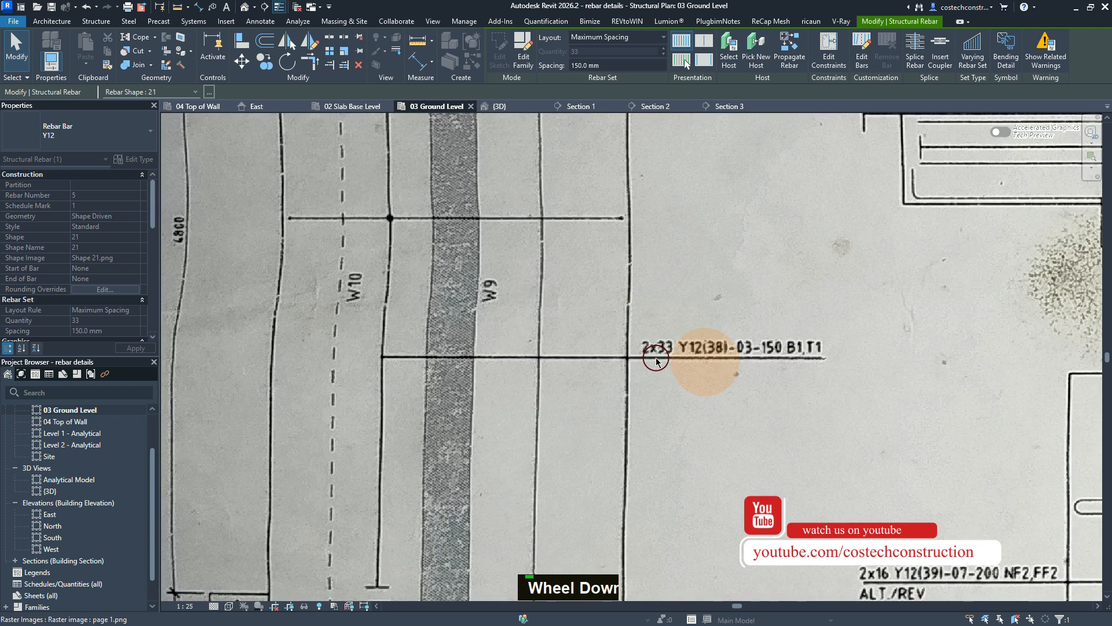
{"action": "left_click", "coordinate": [639, 348]}
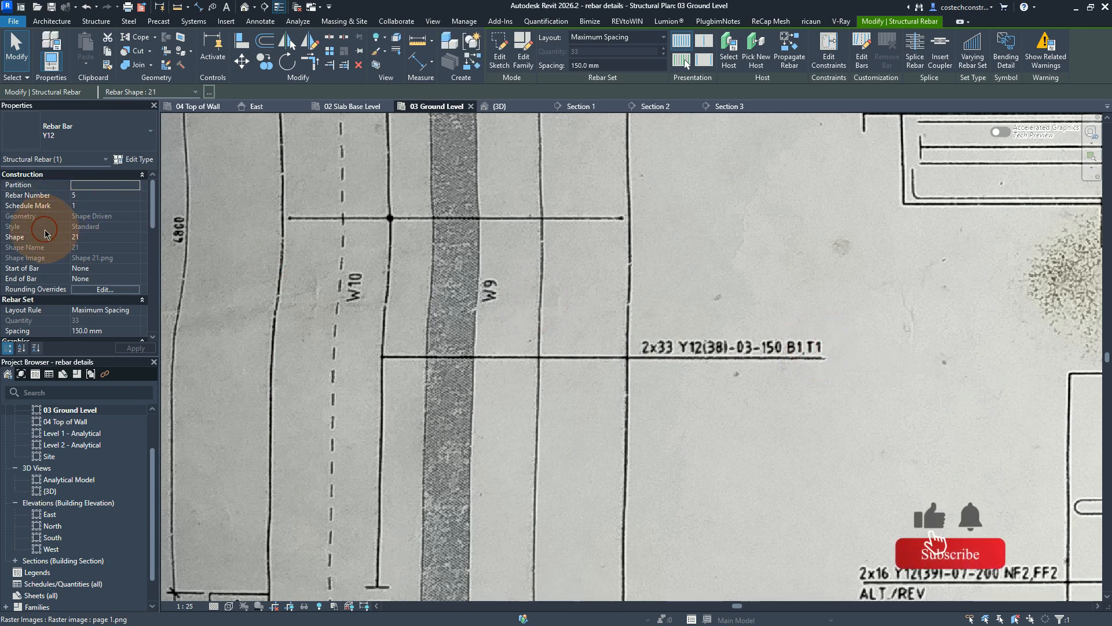
{"action": "scroll", "coordinate": [46, 234], "scroll_direction": "down", "scroll_amount": 3}
{"action": "scroll", "coordinate": [46, 234], "scroll_direction": "down", "scroll_amount": 3}
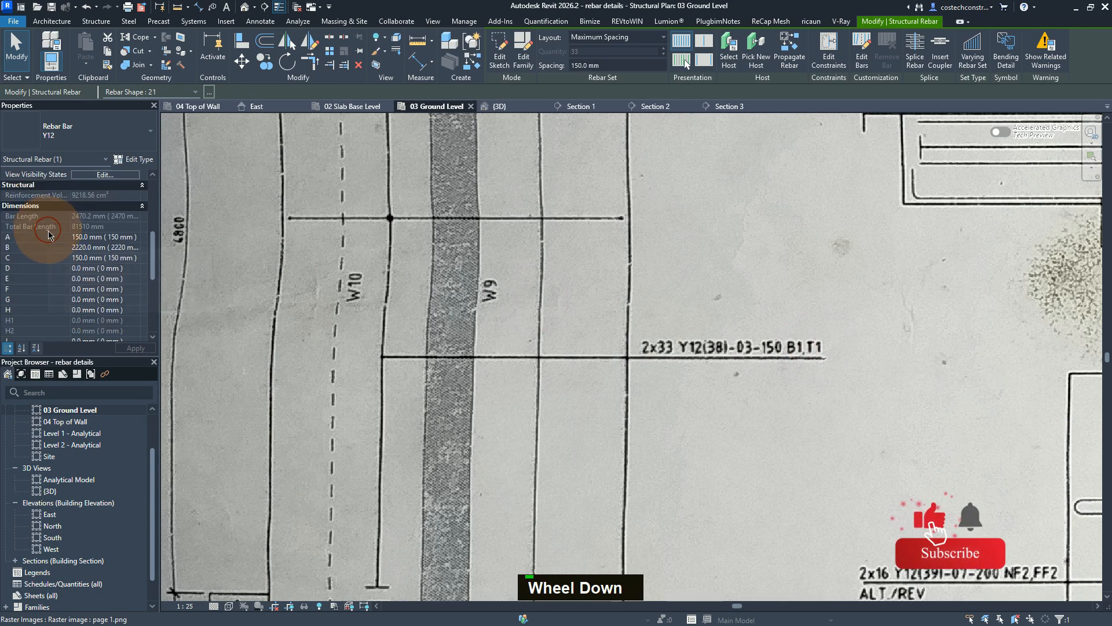
{"action": "scroll", "coordinate": [46, 255], "scroll_direction": "down", "scroll_amount": 5}
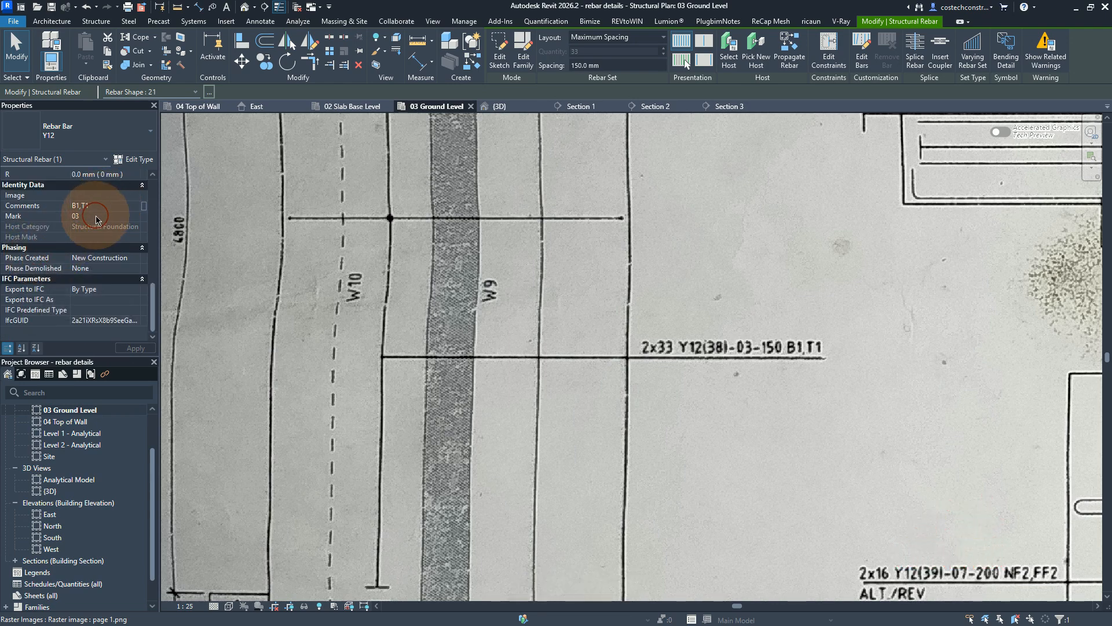
Strike through the 2x33 Y12(38)-03-150 B1,T1 callout on the scanned drawing with a thin horizontal detail line about 480 mm long
{"action": "scroll", "coordinate": [670, 348], "scroll_direction": "down", "scroll_amount": 3}
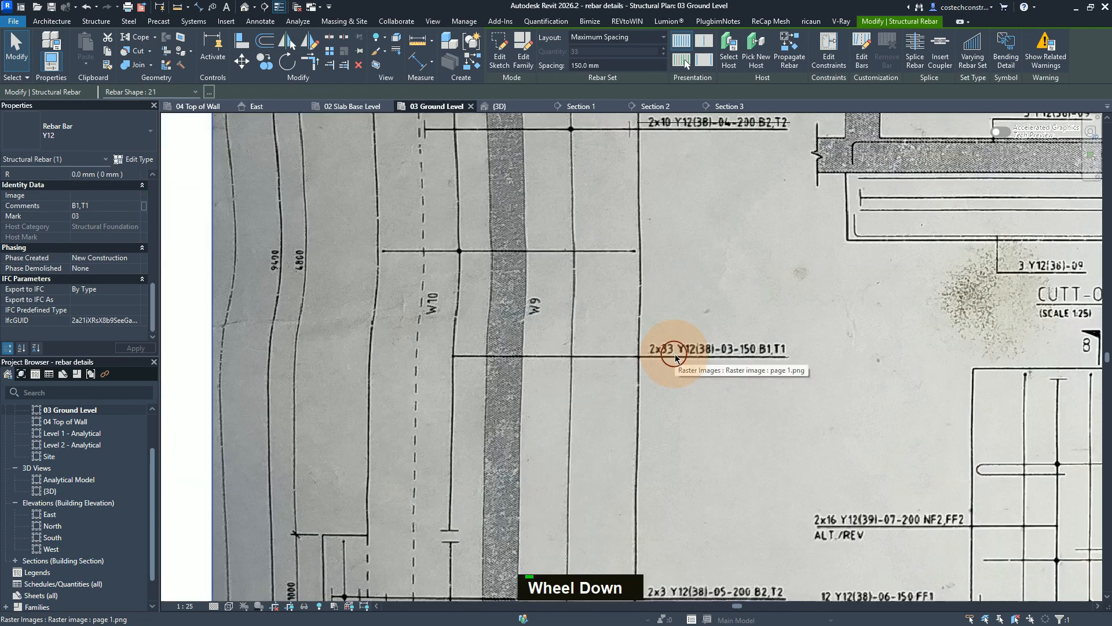
{"action": "scroll", "coordinate": [728, 356], "scroll_direction": "up", "scroll_amount": 1}
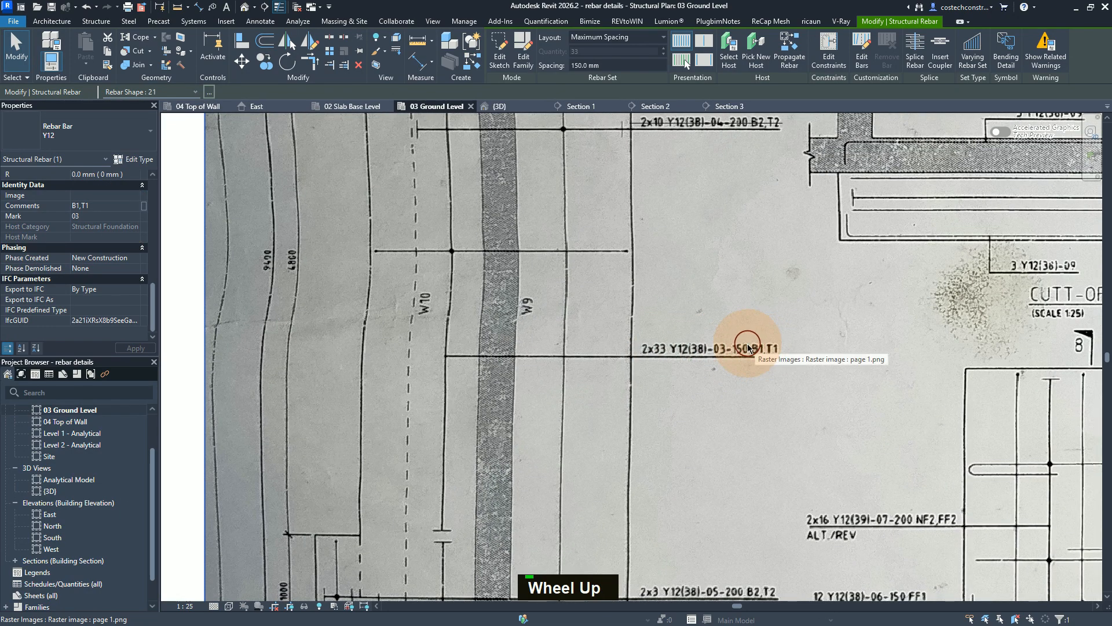
{"action": "key", "text": "d"}
{"action": "key", "text": "l"}
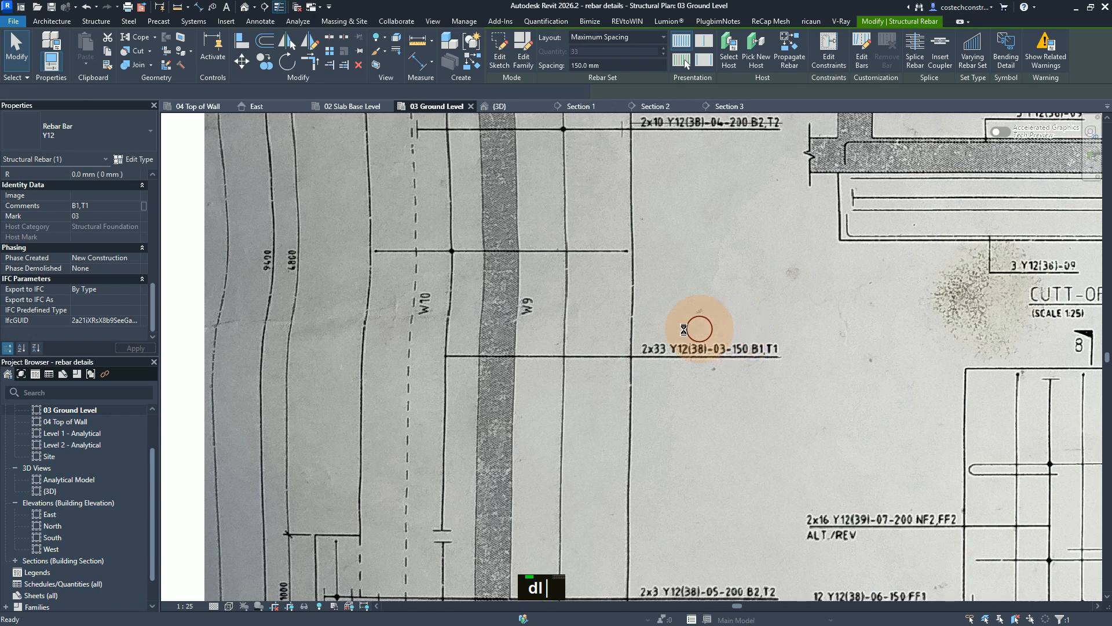
{"action": "left_click", "coordinate": [631, 348]}
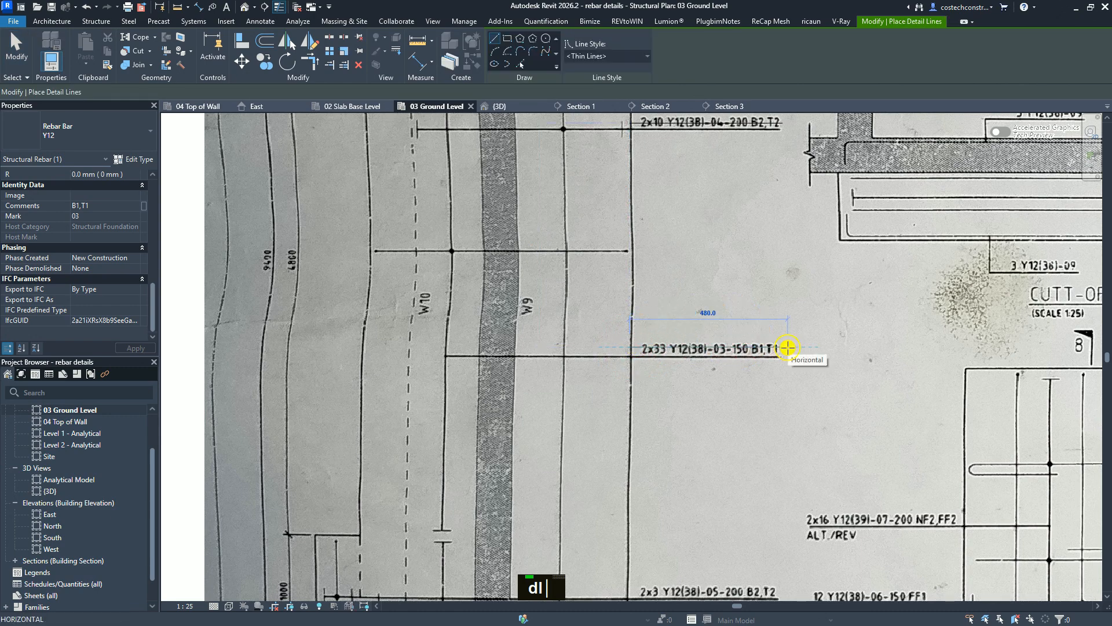
{"action": "left_click", "coordinate": [788, 347]}
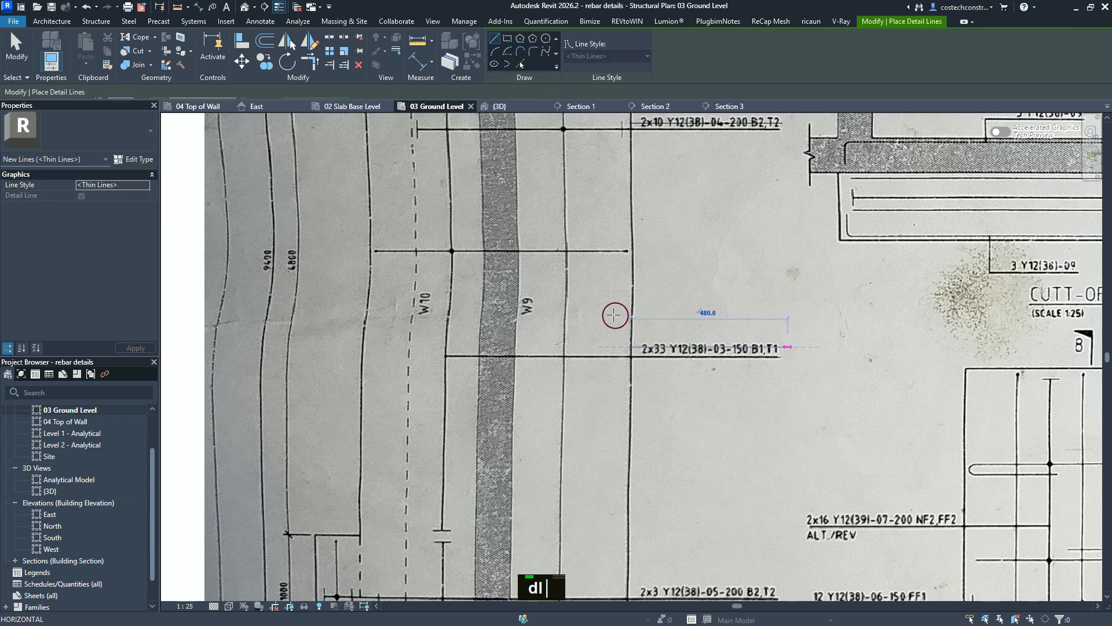
{"action": "key", "text": "Escape"}
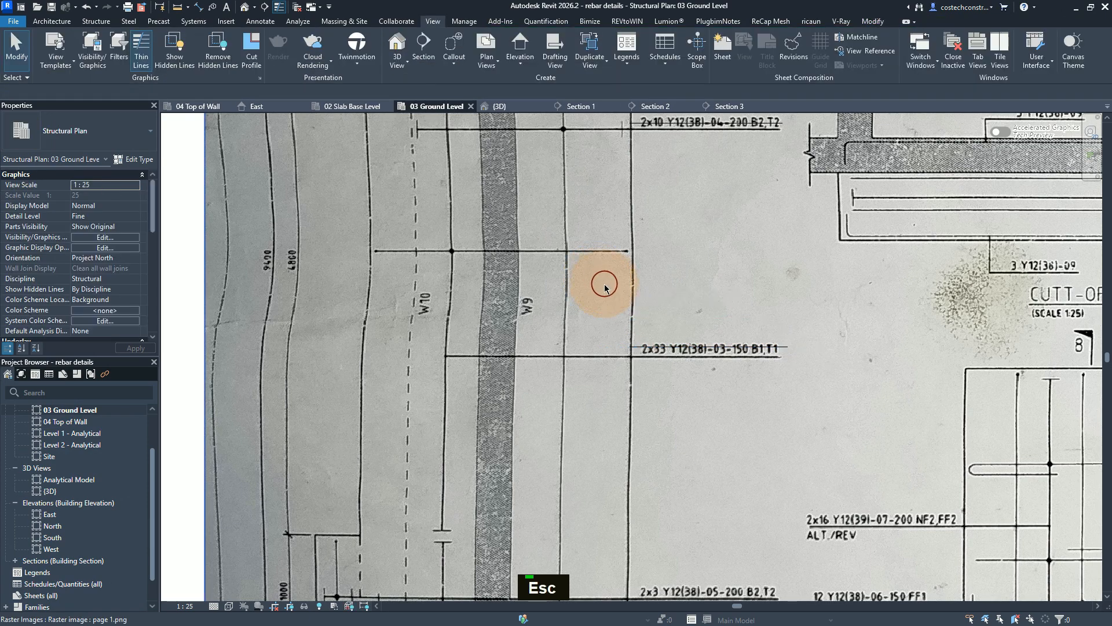
Examine the remaining bar callouts on the scanned base slab detail and compare them with the modelled slab reinforcement in the plan
{"action": "scroll", "coordinate": [604, 288], "scroll_direction": "down", "scroll_amount": 3}
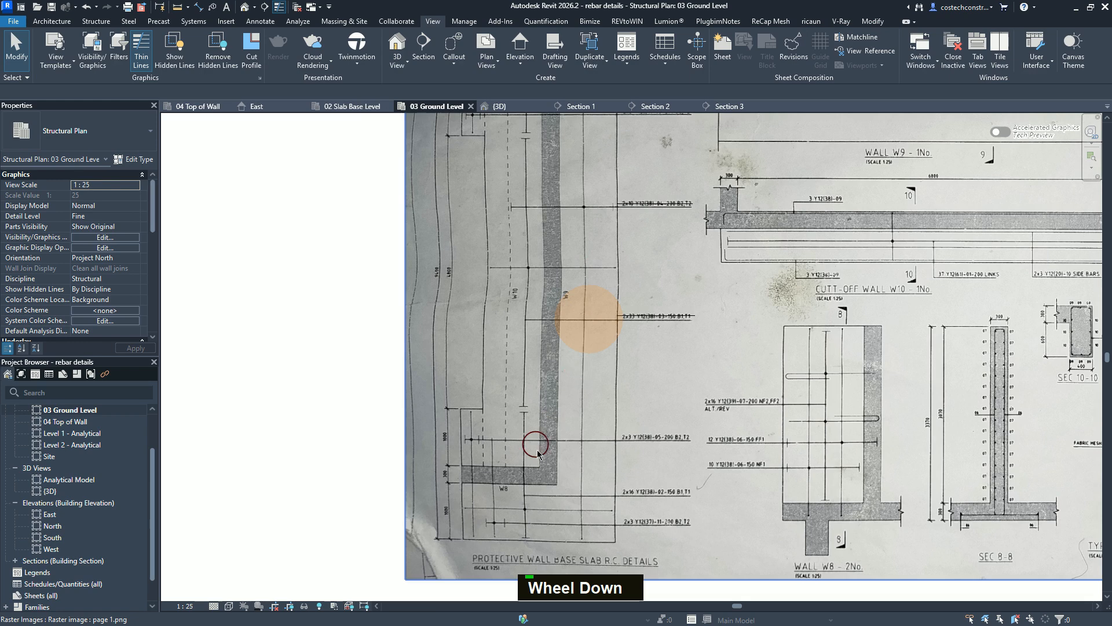
{"action": "scroll", "coordinate": [547, 460], "scroll_direction": "down", "scroll_amount": 2}
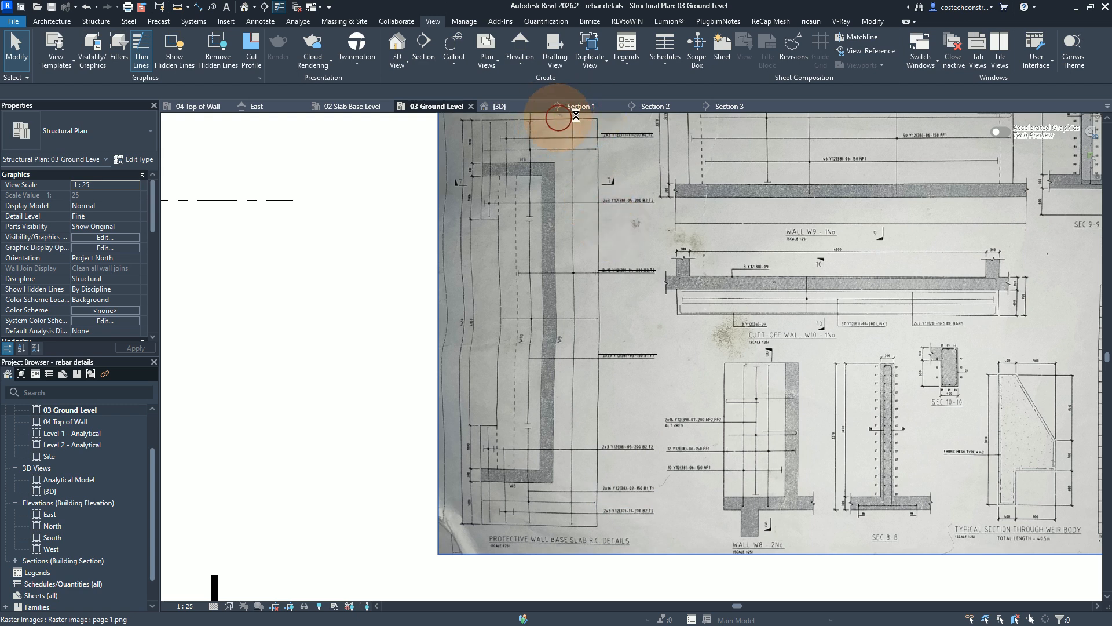
{"action": "scroll", "coordinate": [608, 372], "scroll_direction": "up", "scroll_amount": 1}
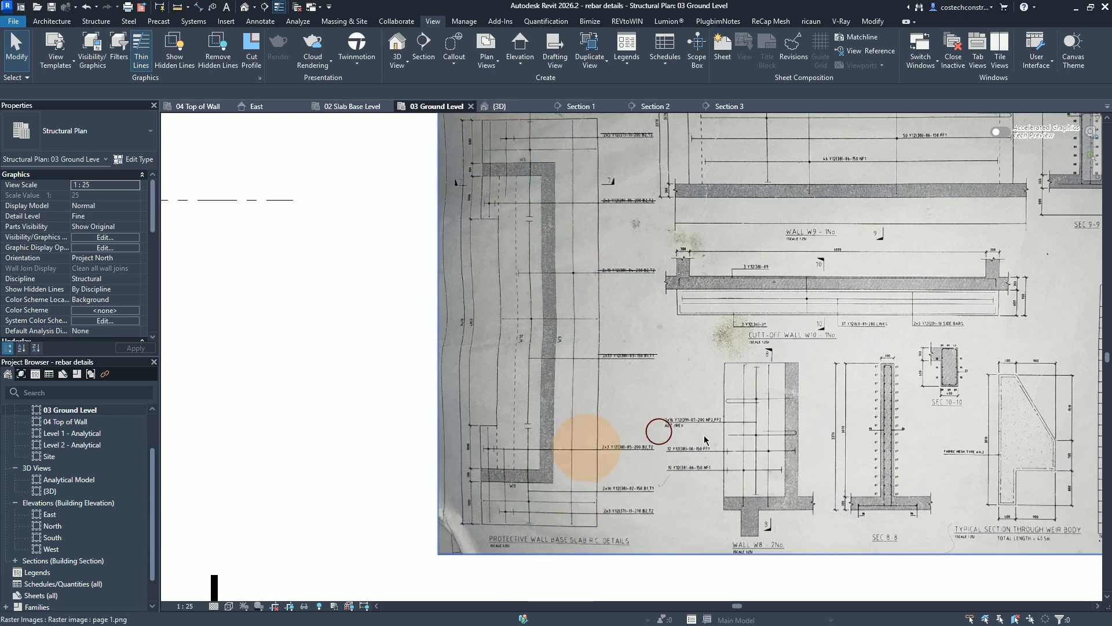
{"action": "scroll", "coordinate": [676, 385], "scroll_direction": "down", "scroll_amount": 2}
{"action": "scroll", "coordinate": [660, 387], "scroll_direction": "down", "scroll_amount": 2}
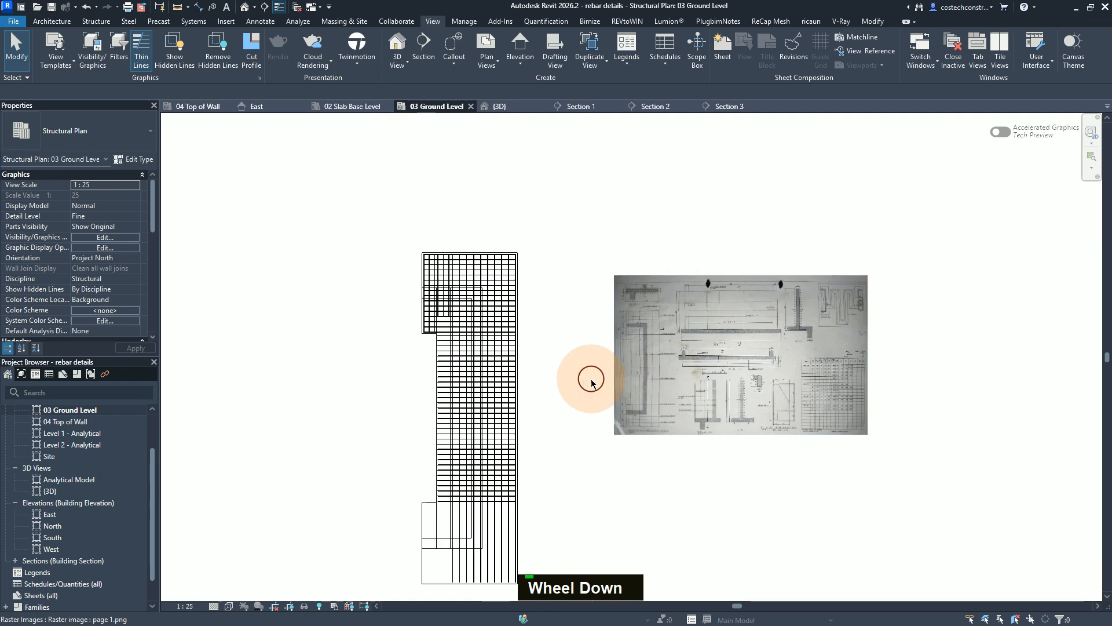
{"action": "scroll", "coordinate": [488, 471], "scroll_direction": "up", "scroll_amount": 1}
{"action": "scroll", "coordinate": [474, 479], "scroll_direction": "down", "scroll_amount": 1}
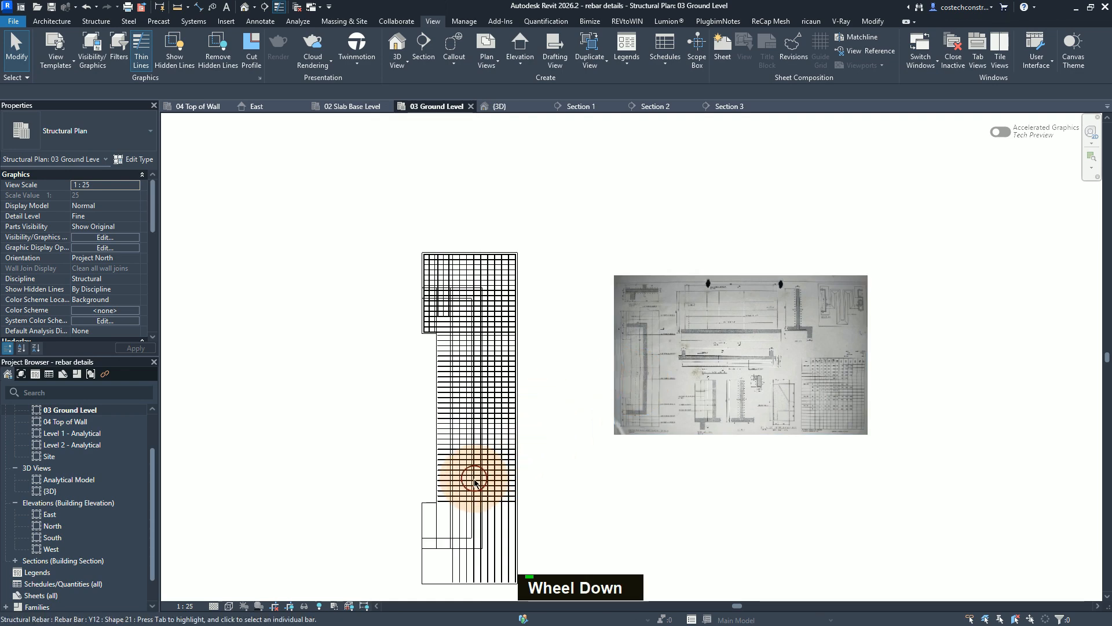
{"action": "key", "text": "Escape"}
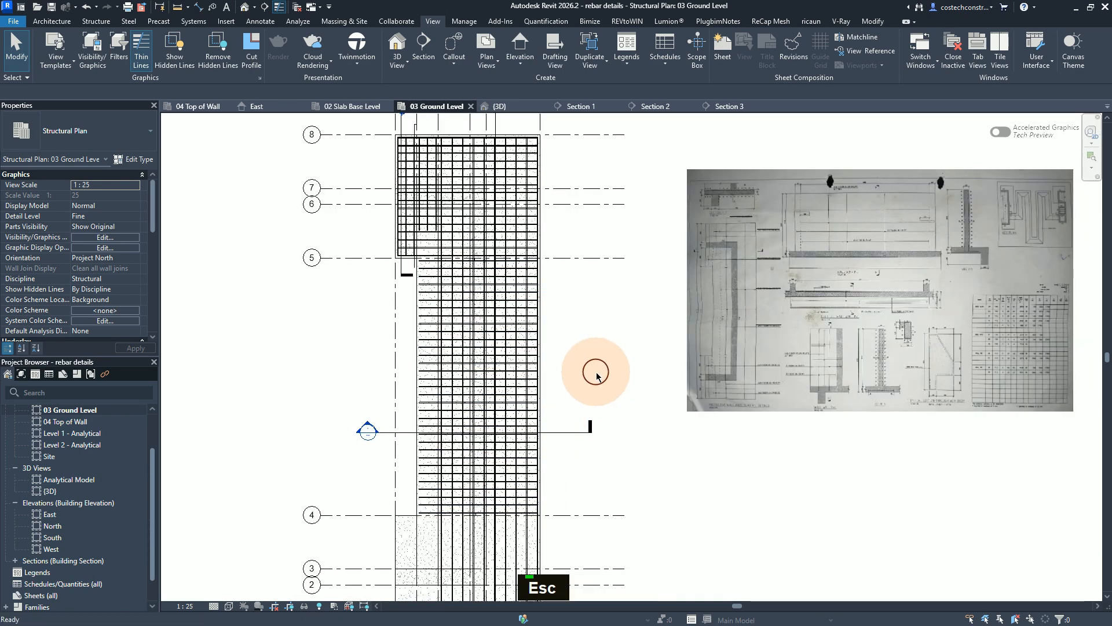
Draw a 4800 mm thin detail line beside the slab, joining the ends of grids 5 and 4
{"action": "key", "text": "d"}
{"action": "key", "text": "l"}
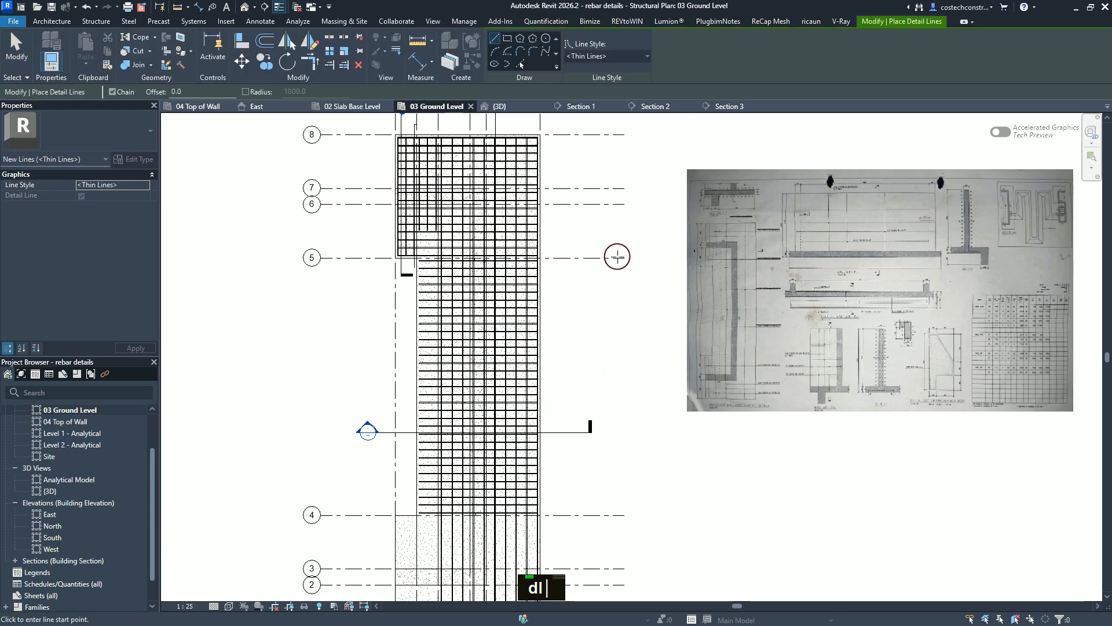
{"action": "left_click", "coordinate": [624, 256]}
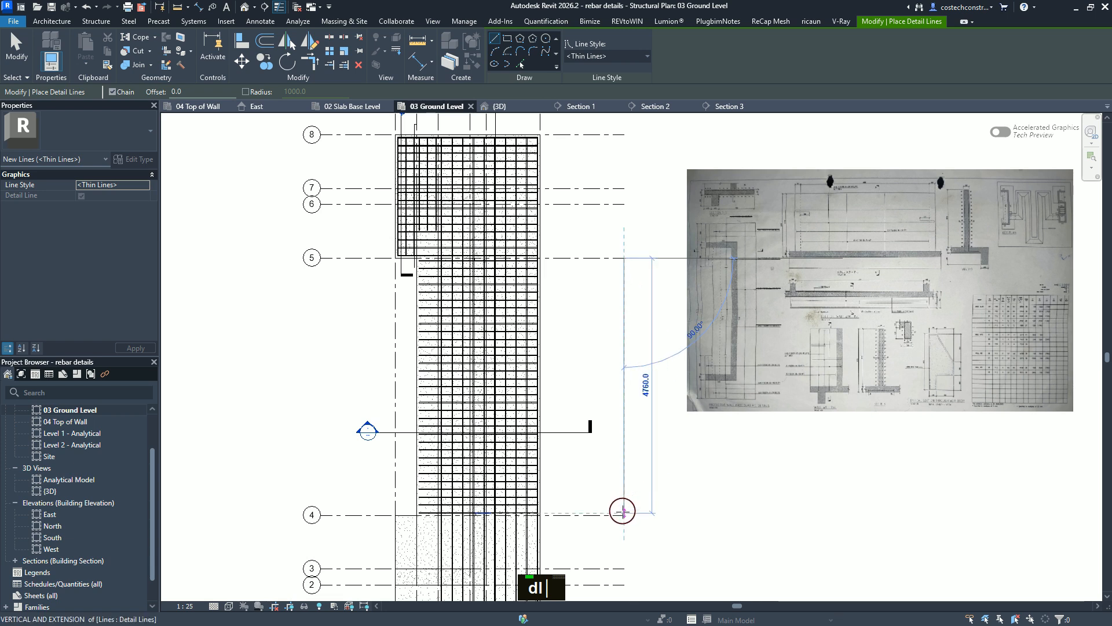
{"action": "left_click", "coordinate": [622, 515]}
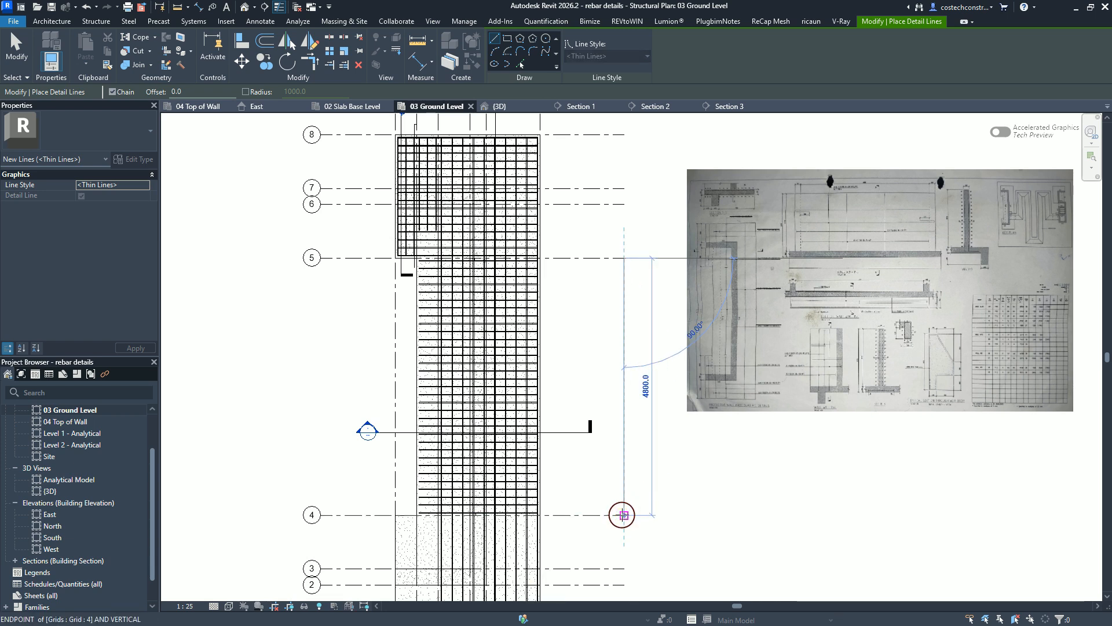
{"action": "key", "text": "Escape"}
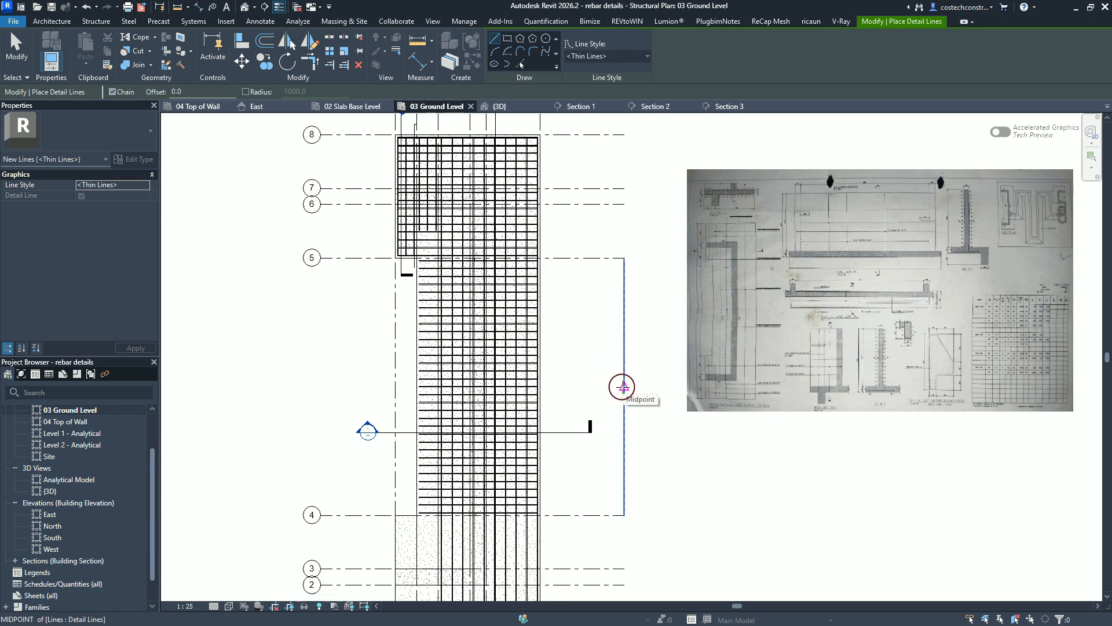
Draw a short horizontal detail line from the midpoint of the line between grids 5 and 4 towards the slab
{"action": "left_click", "coordinate": [623, 387]}
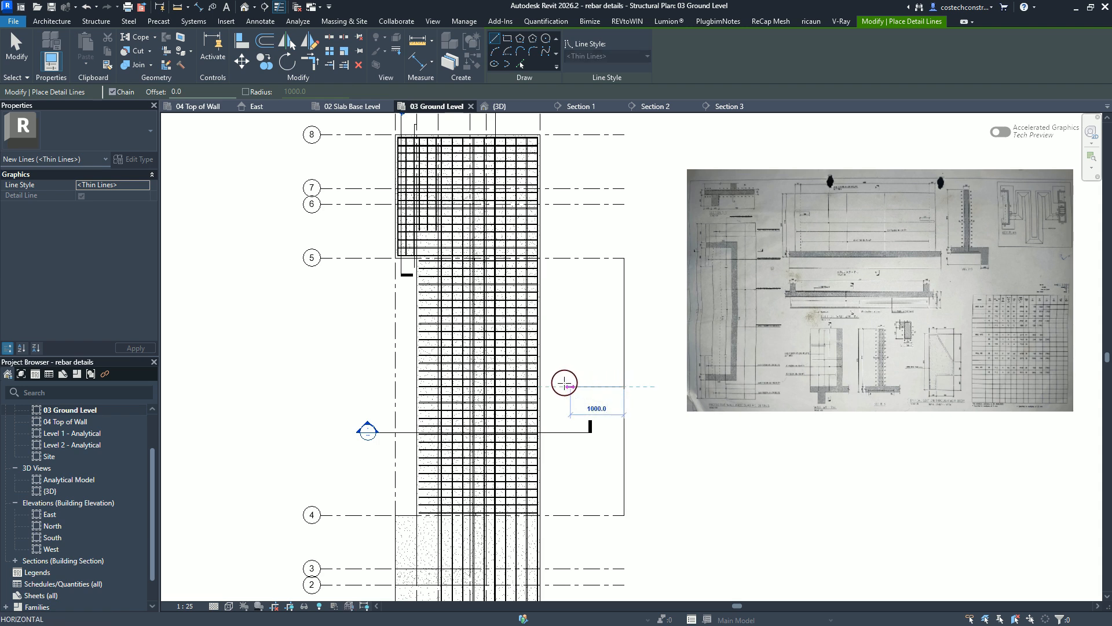
{"action": "left_click", "coordinate": [564, 383]}
{"action": "key", "text": "Escape"}
{"action": "key", "text": "Escape"}
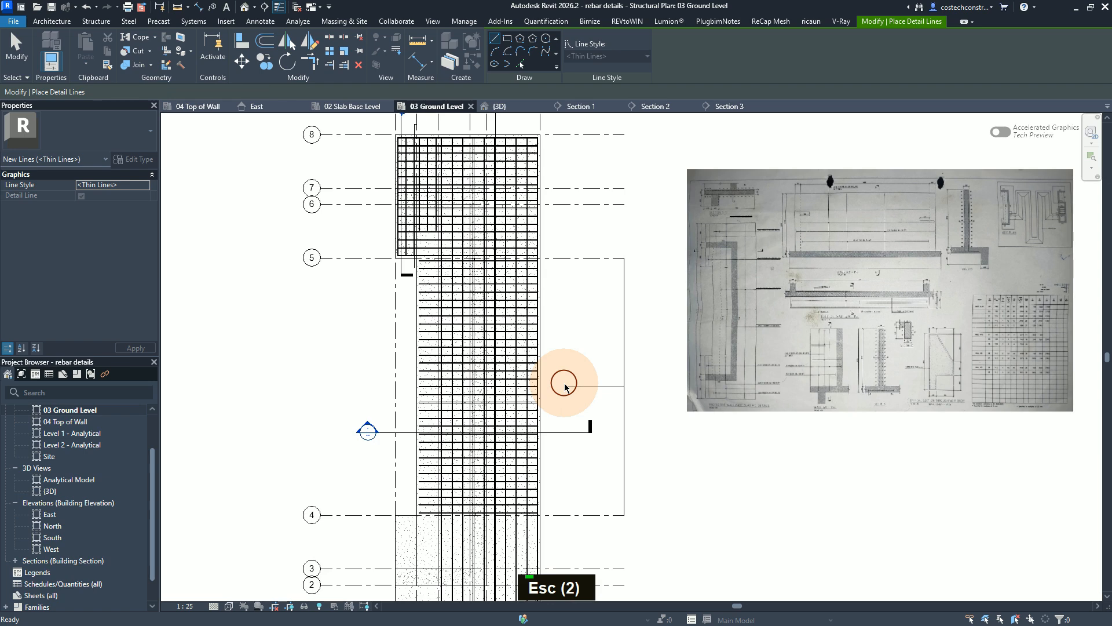
{"action": "key", "text": "Escape"}
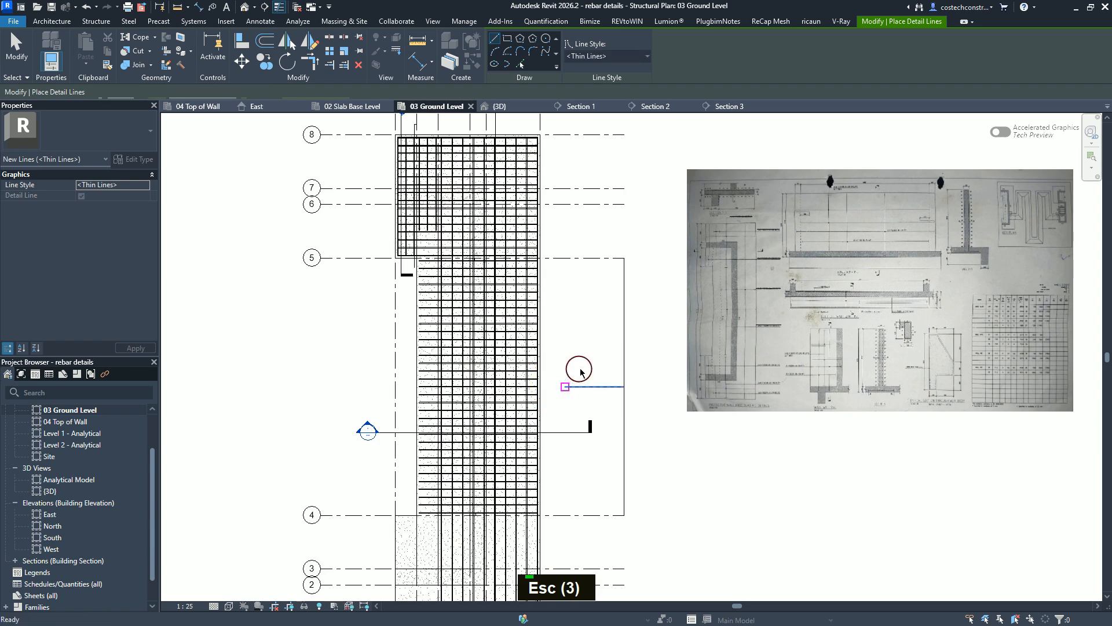
{"action": "left_click", "coordinate": [577, 356]}
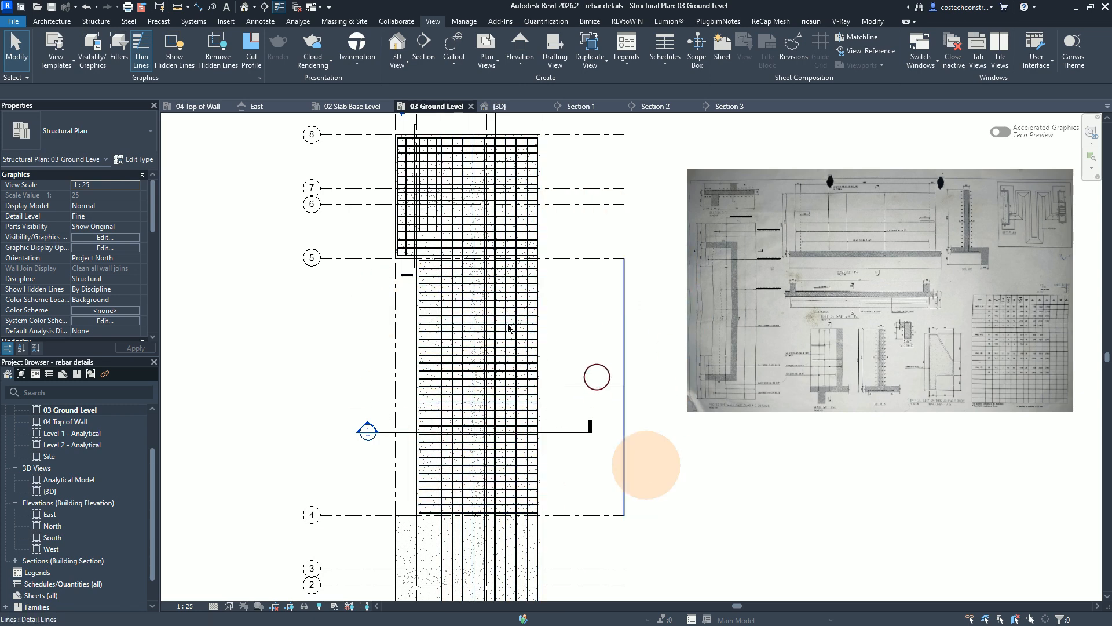
Open the Section 2 view from its section marker beside grid 8 to show the base slab's bars
{"action": "scroll", "coordinate": [387, 405], "scroll_direction": "down", "scroll_amount": 1}
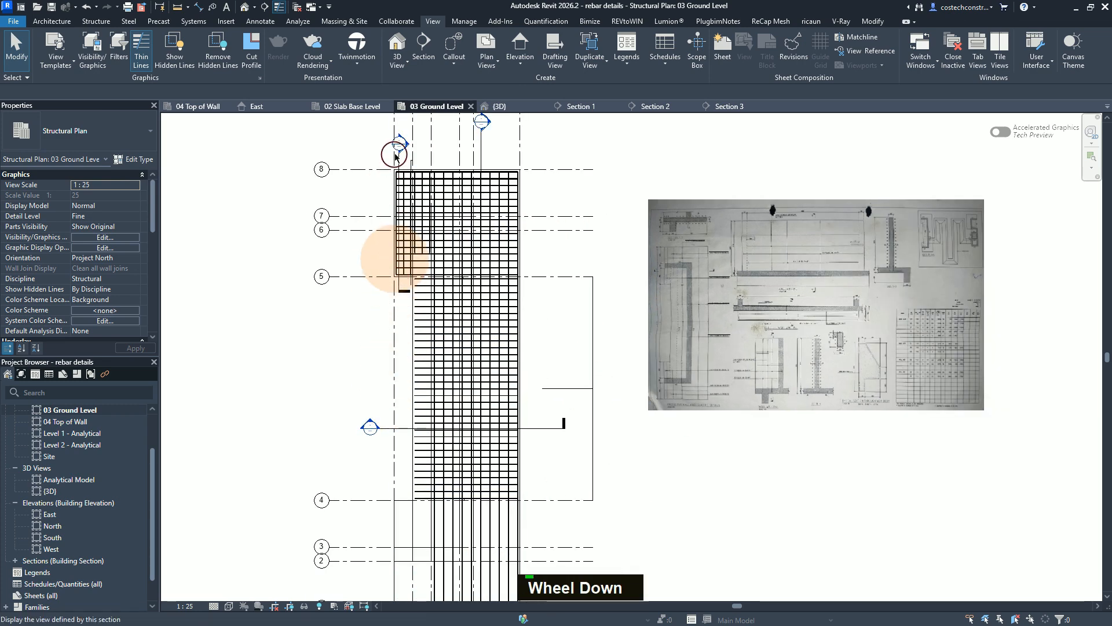
{"action": "double_click", "coordinate": [397, 175]}
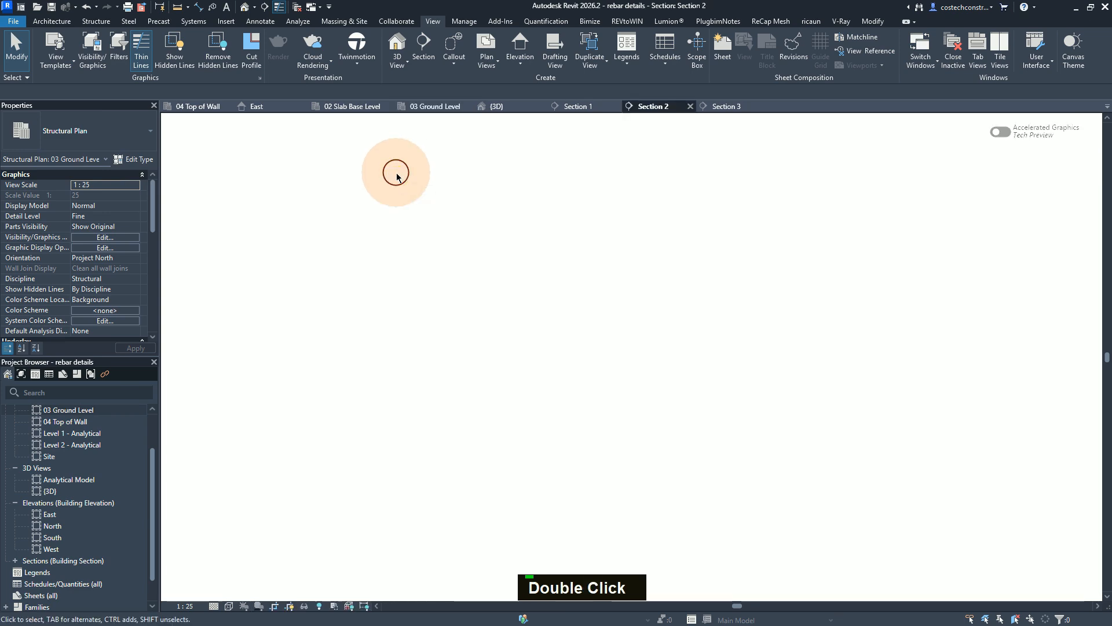
{"action": "scroll", "coordinate": [637, 333], "scroll_direction": "down", "scroll_amount": 2}
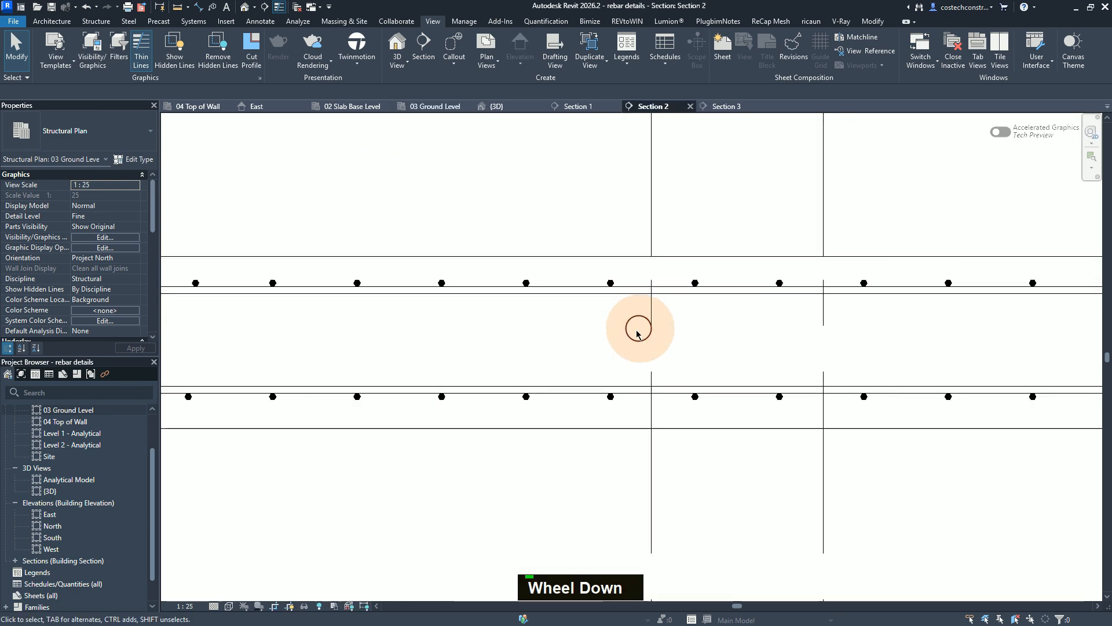
{"action": "scroll", "coordinate": [613, 335], "scroll_direction": "up", "scroll_amount": 1}
{"action": "scroll", "coordinate": [589, 342], "scroll_direction": "down", "scroll_amount": 2}
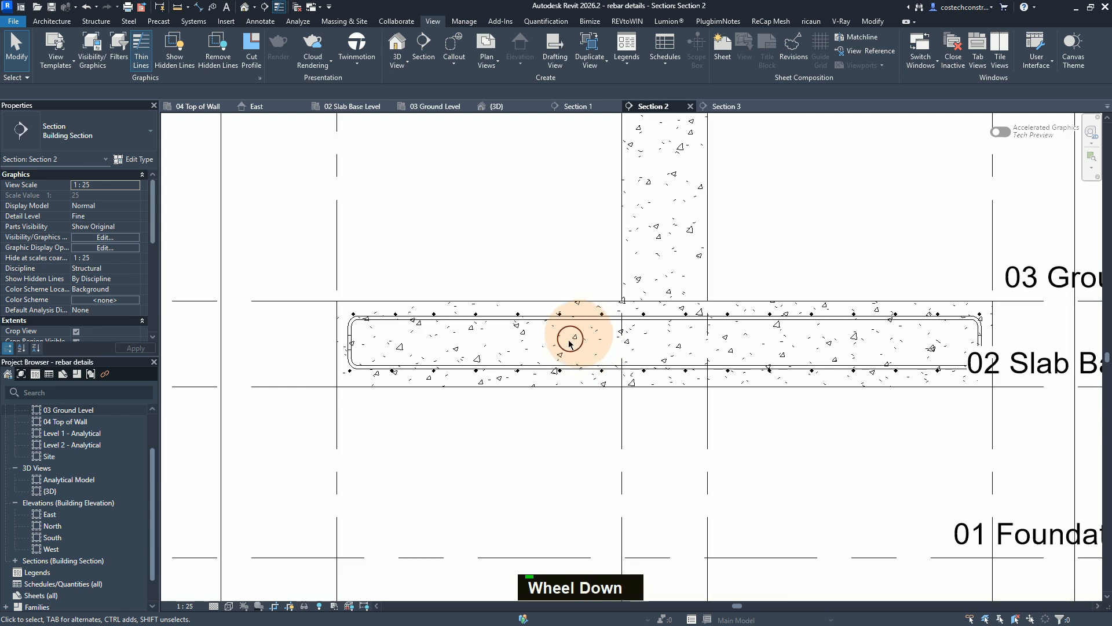
{"action": "scroll", "coordinate": [568, 339], "scroll_direction": "up", "scroll_amount": 1}
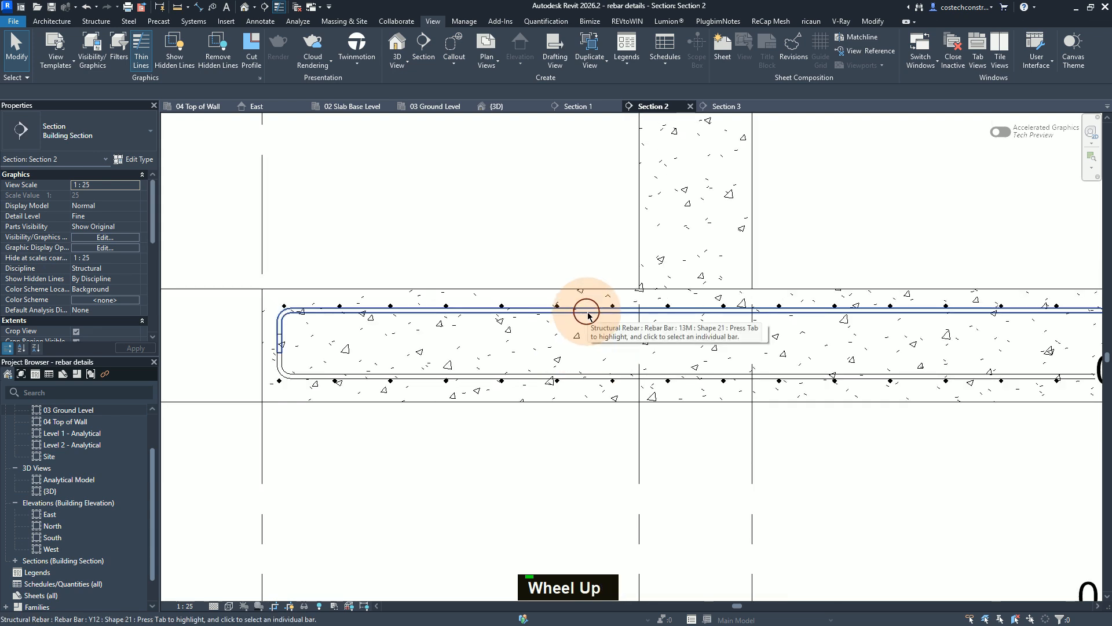
Set dimensions A and C of both the top and bottom mark 05 bar sets to 130 mm and check their comments and mark
{"action": "left_click", "coordinate": [588, 315]}
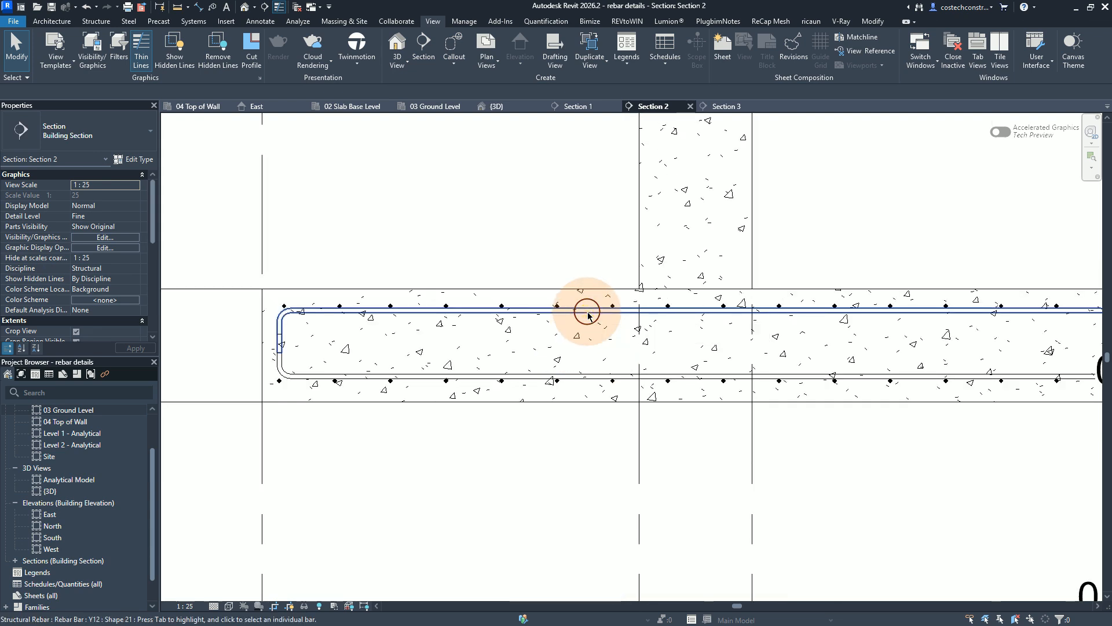
{"action": "left_click", "coordinate": [595, 377], "text": "ctrl"}
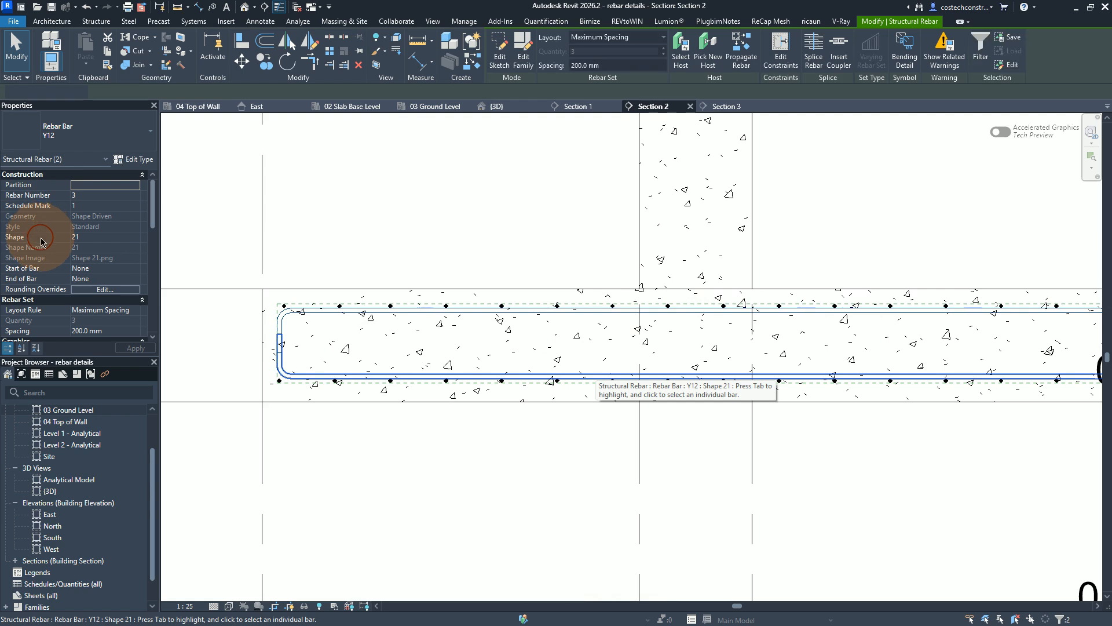
{"action": "scroll", "coordinate": [40, 246], "scroll_direction": "up", "scroll_amount": 1}
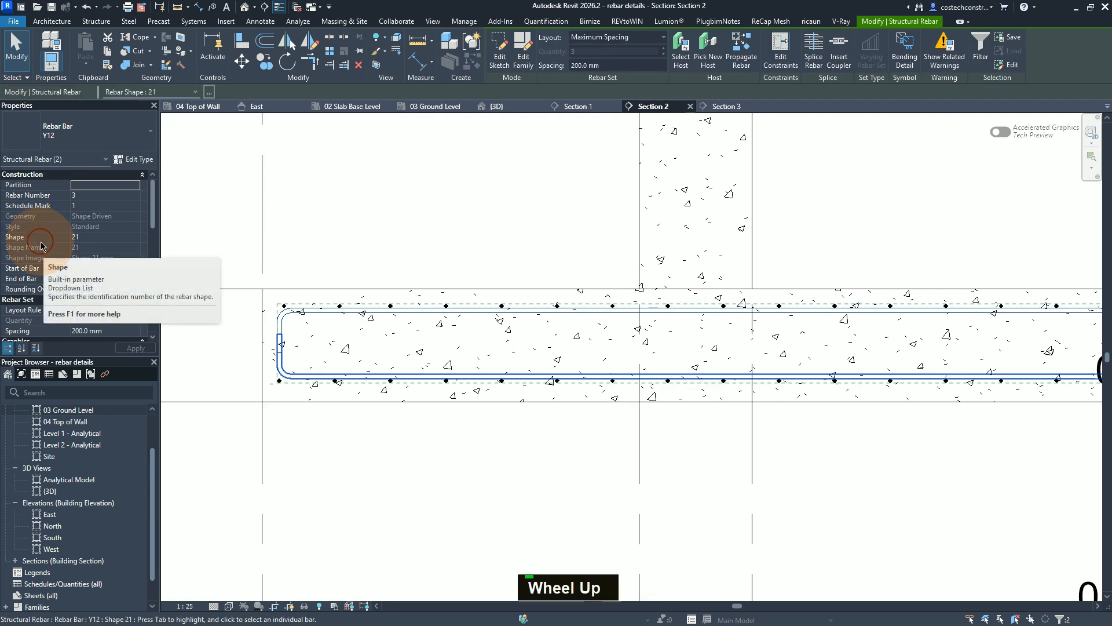
{"action": "scroll", "coordinate": [41, 247], "scroll_direction": "down", "scroll_amount": 5}
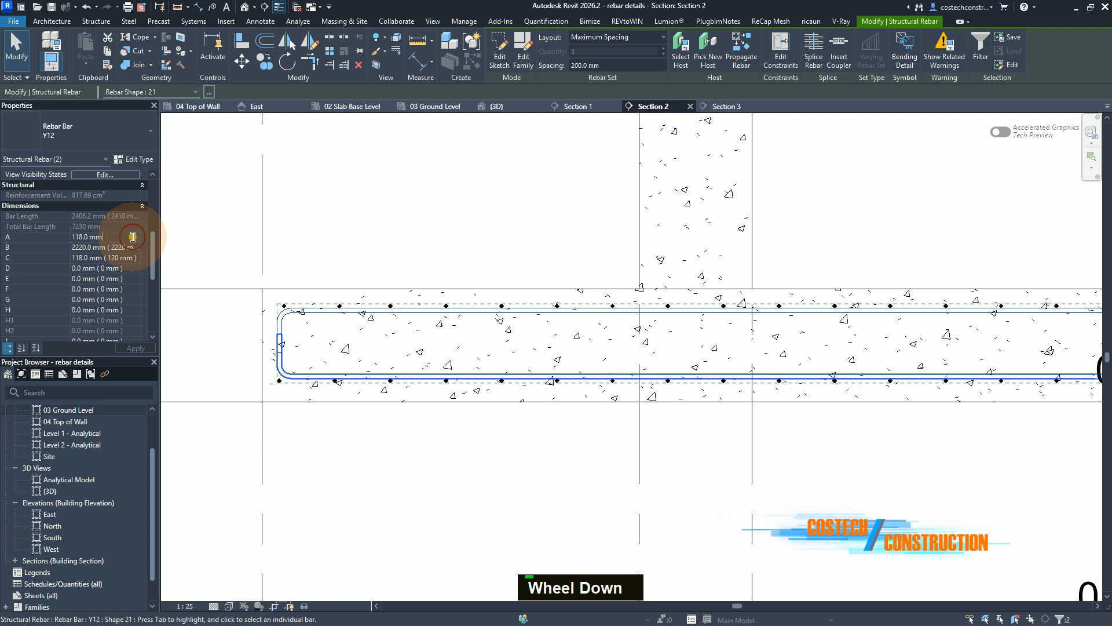
{"action": "left_click_drag", "start_coordinate": [124, 237], "coordinate": [65, 238]}
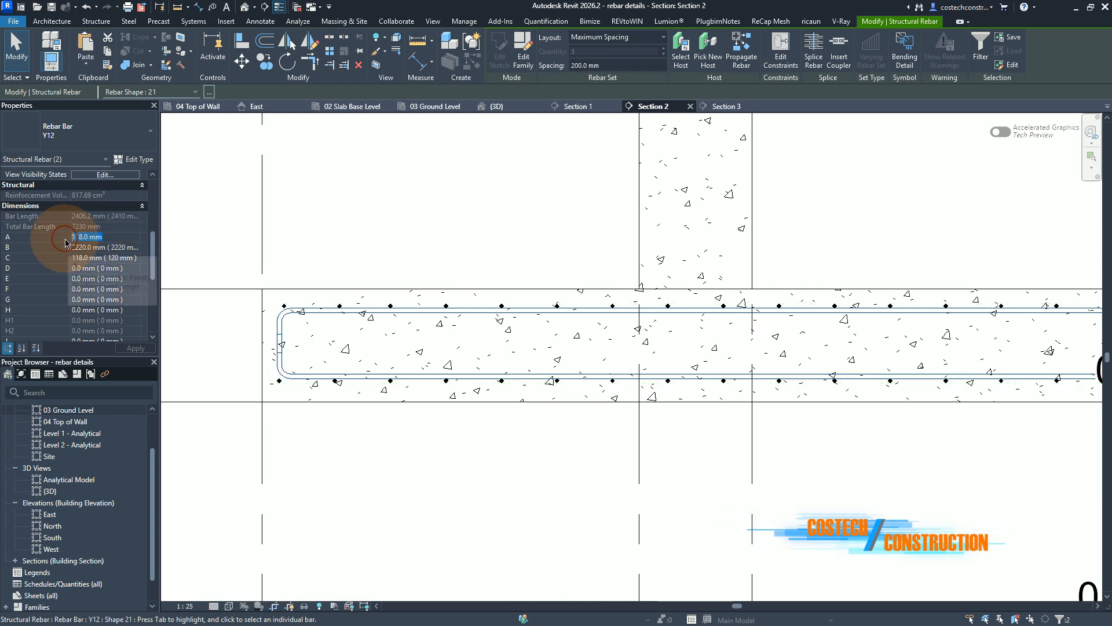
{"action": "type", "text": "130"}
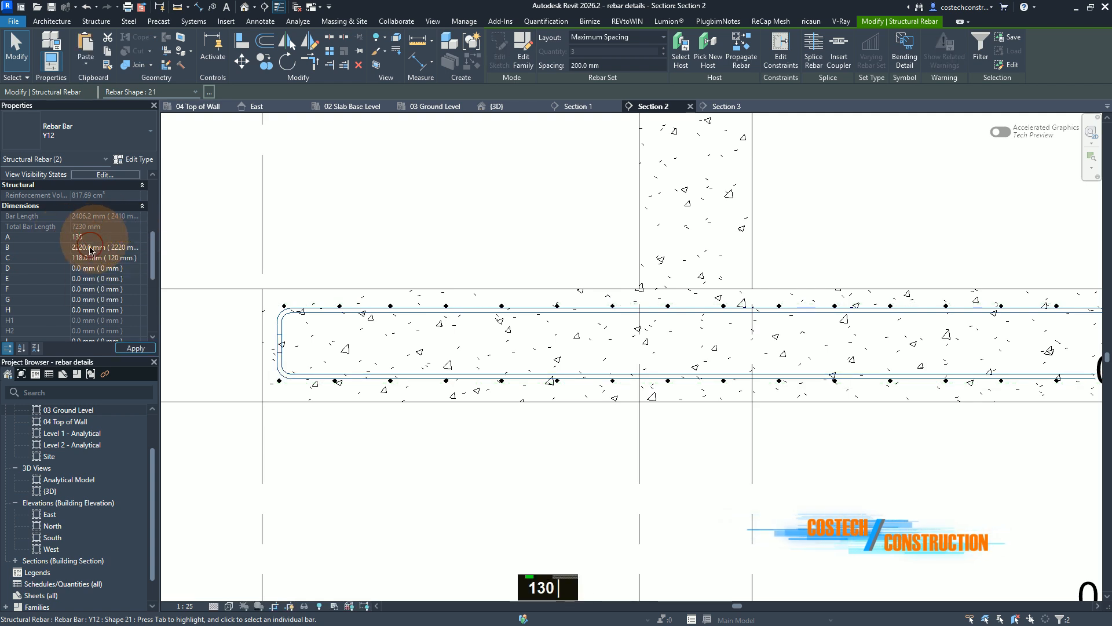
{"action": "left_click", "coordinate": [92, 260]}
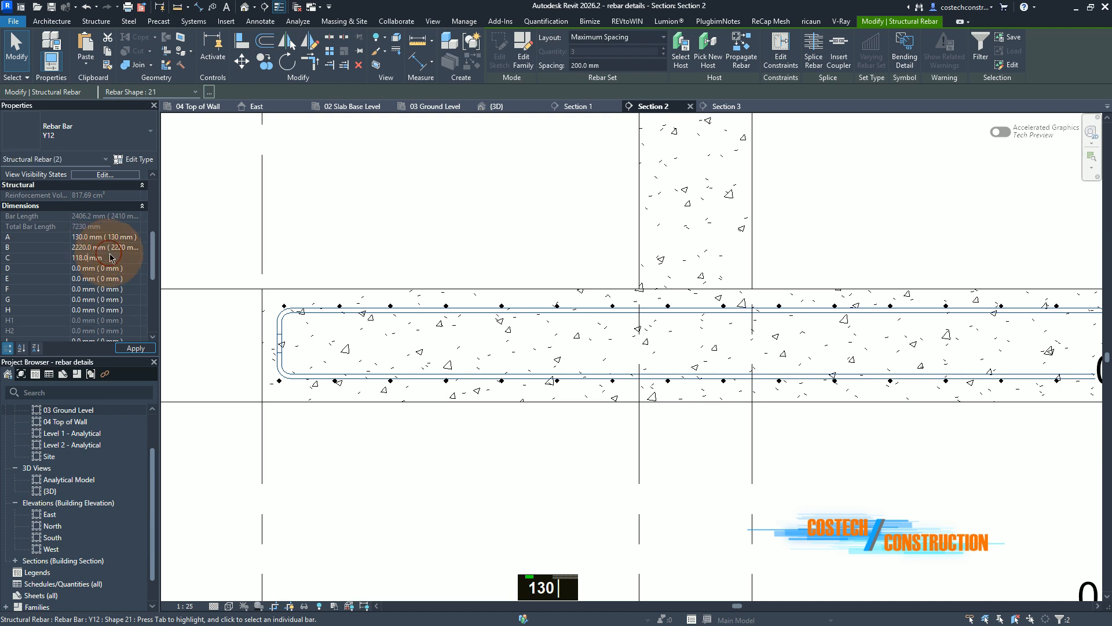
{"action": "type", "text": "130"}
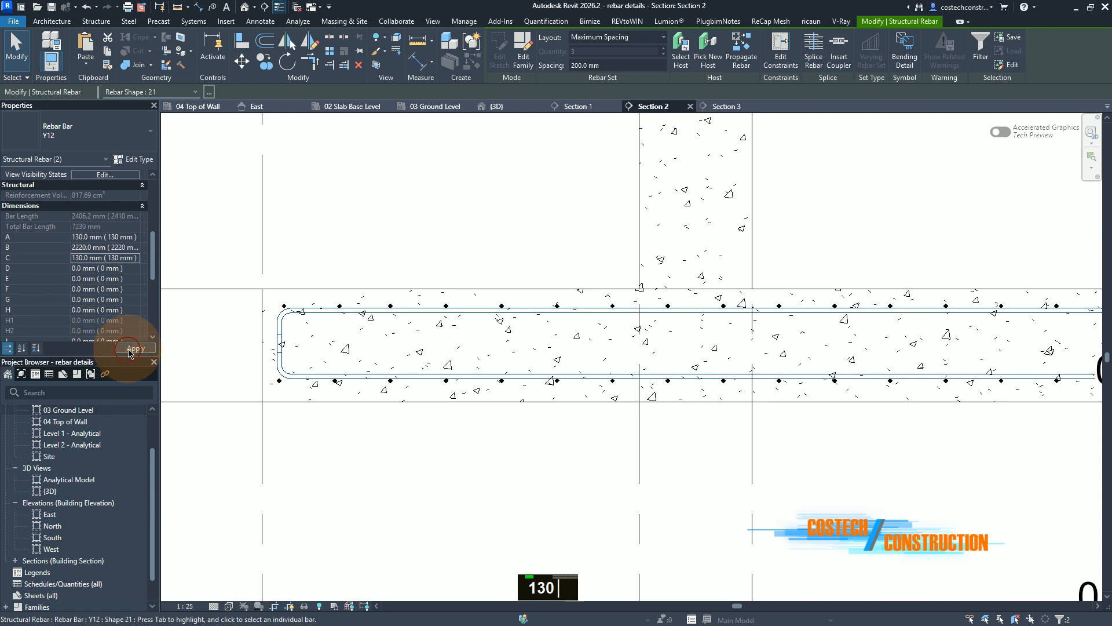
{"action": "left_click", "coordinate": [155, 246]}
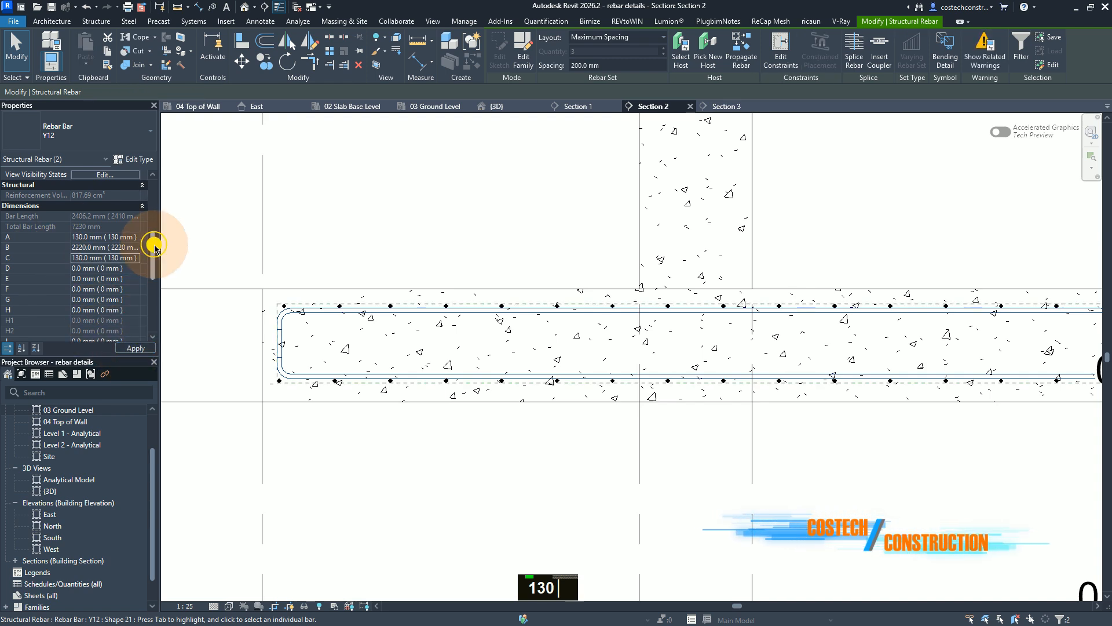
{"action": "scroll", "coordinate": [110, 286], "scroll_direction": "down", "scroll_amount": 5}
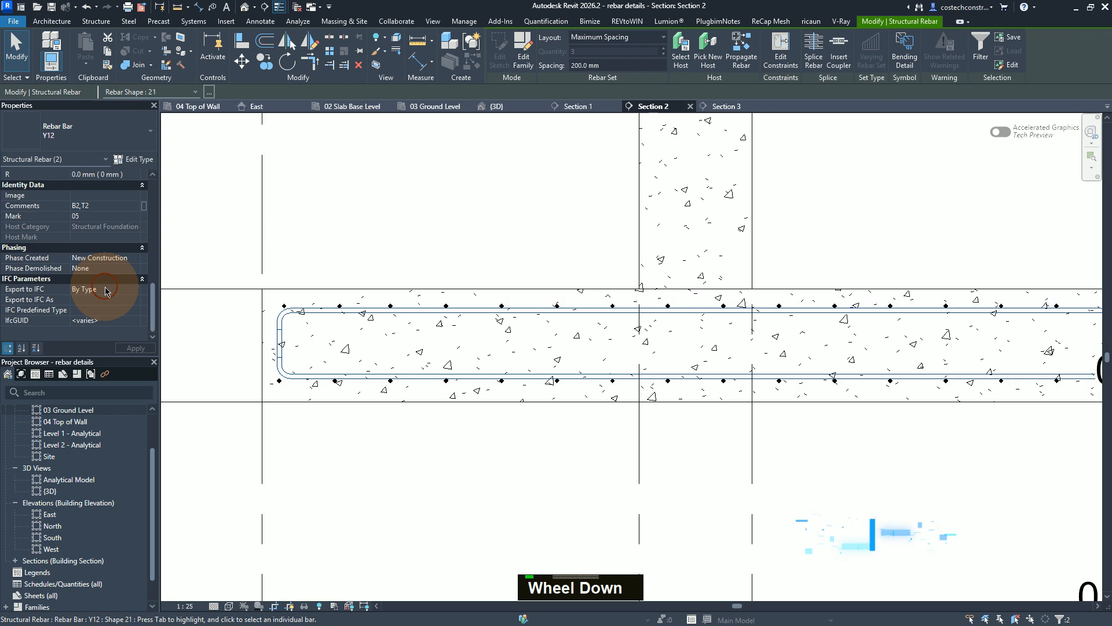
In the 03 Ground Level plan, mirror both mark 05 bar sets about the short horizontal detail line beside the slab
{"action": "type", "text": "130"}
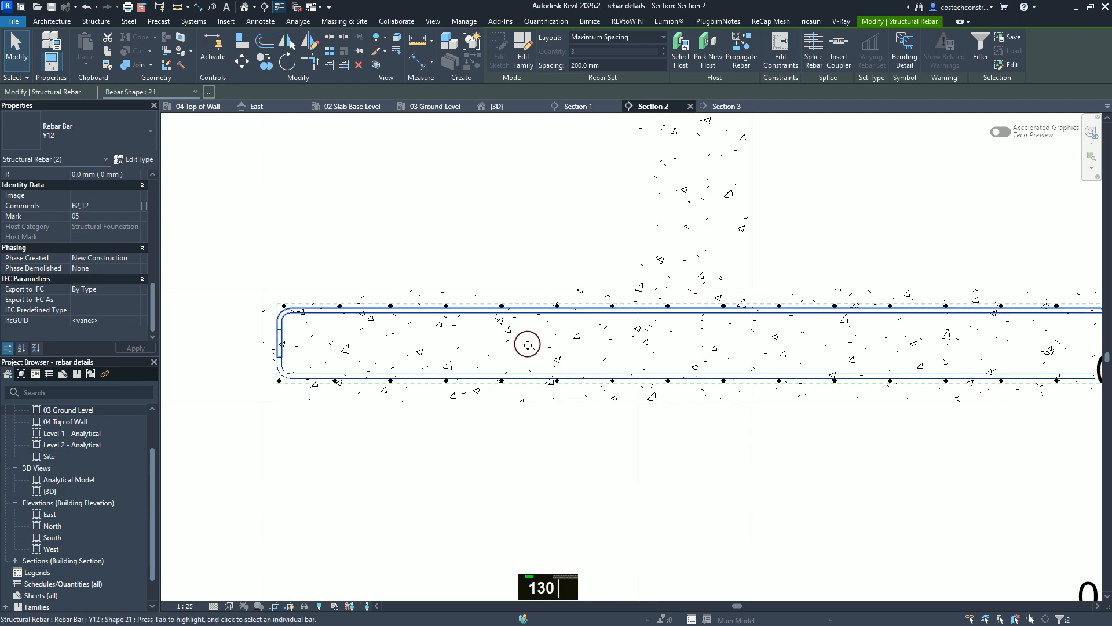
{"action": "left_click", "coordinate": [440, 107]}
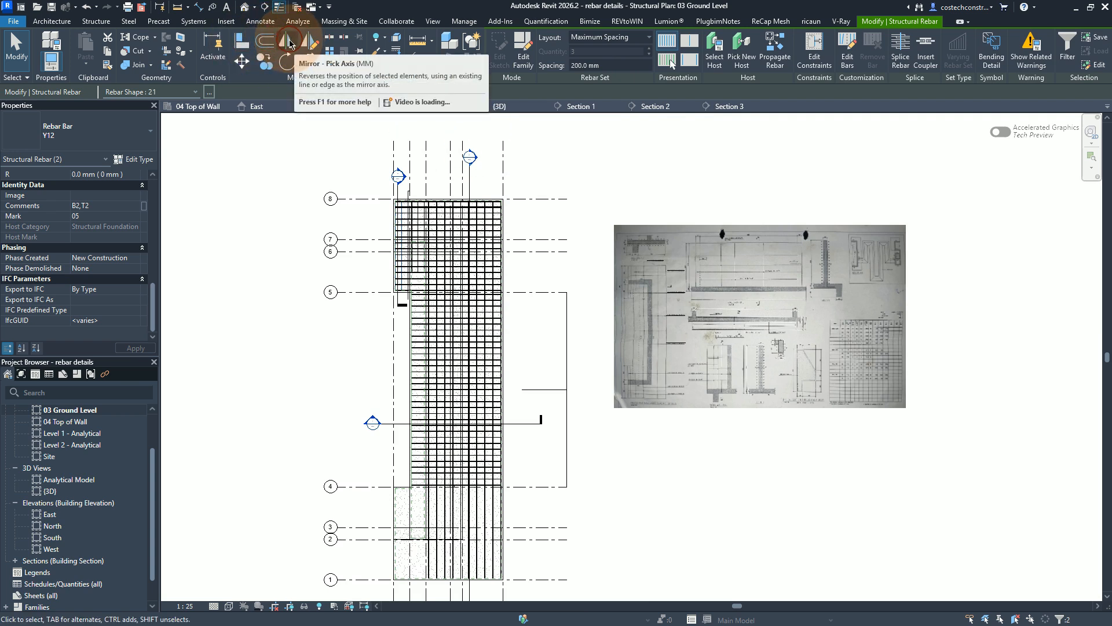
{"action": "left_click", "coordinate": [290, 43]}
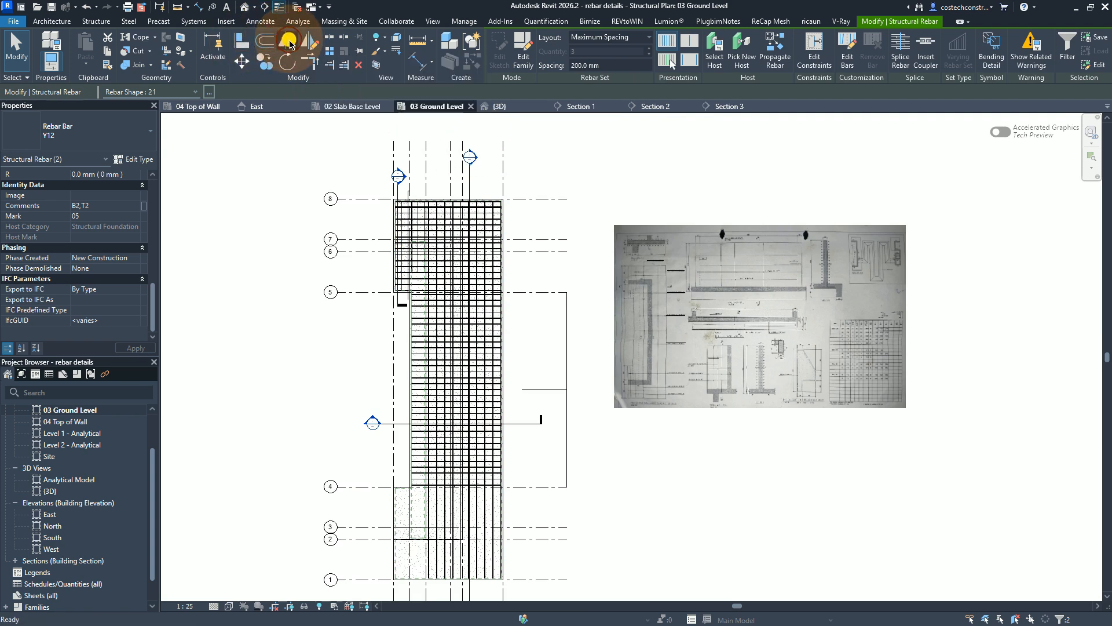
{"action": "left_click", "coordinate": [544, 389]}
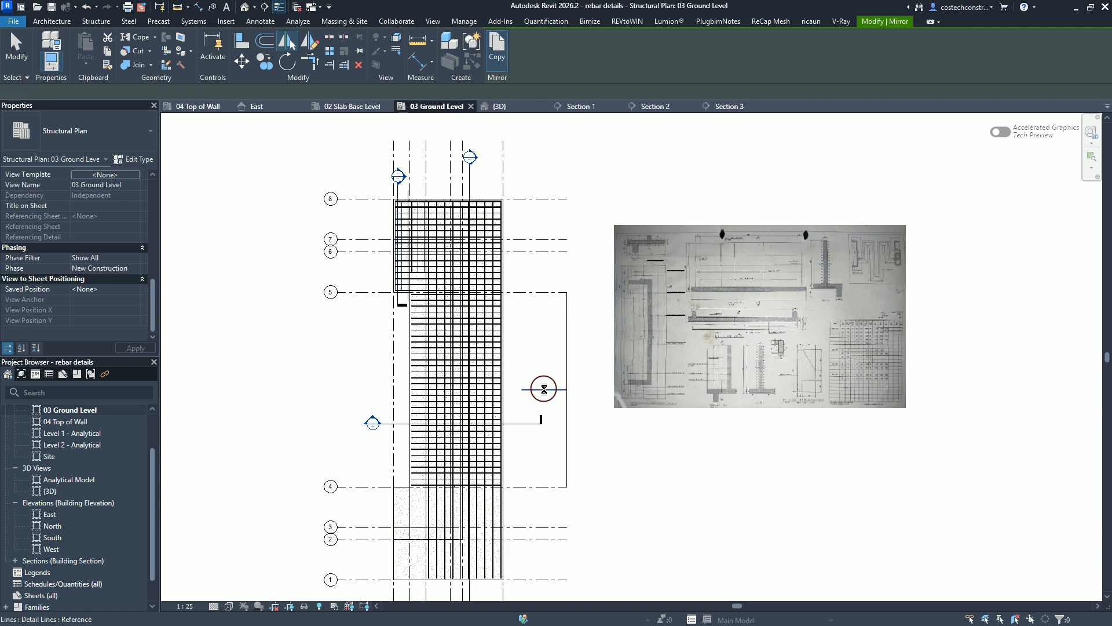
{"action": "left_click", "coordinate": [544, 390]}
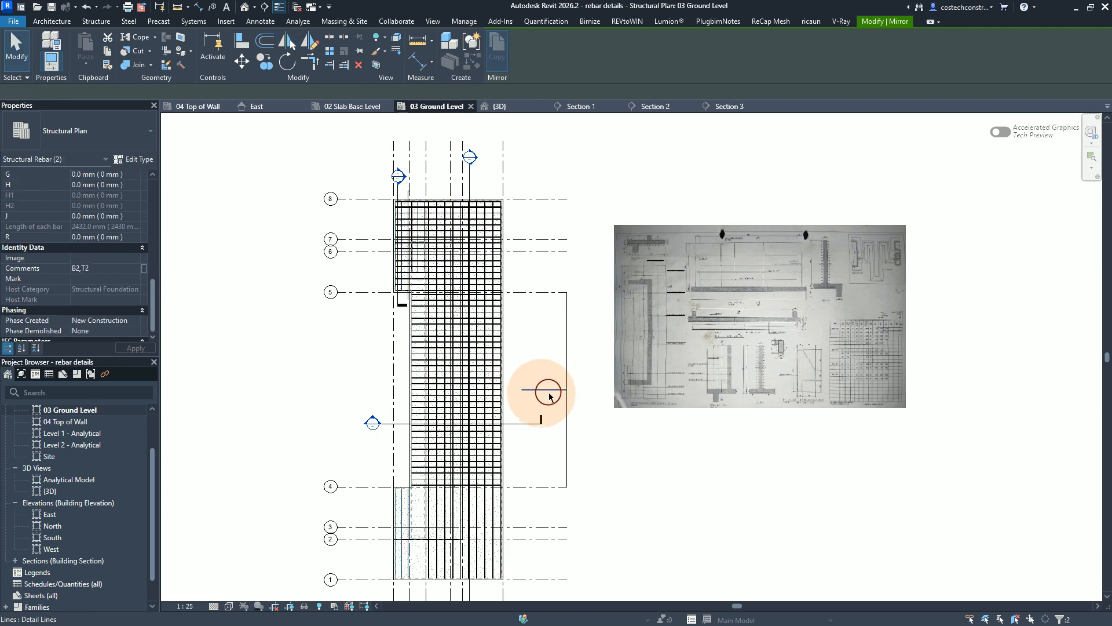
{"action": "scroll", "coordinate": [392, 555], "scroll_direction": "up", "scroll_amount": 1}
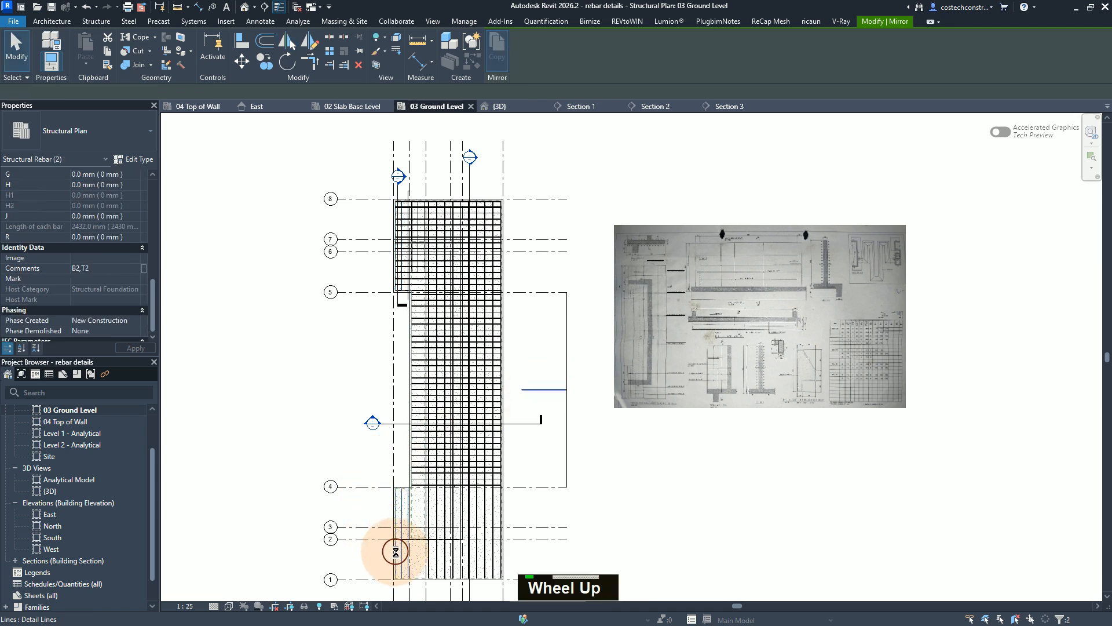
Set the mark of both mirrored bar sets between grids 4 and 1 to 05 and accept the duplicate value
{"action": "left_click", "coordinate": [407, 449]}
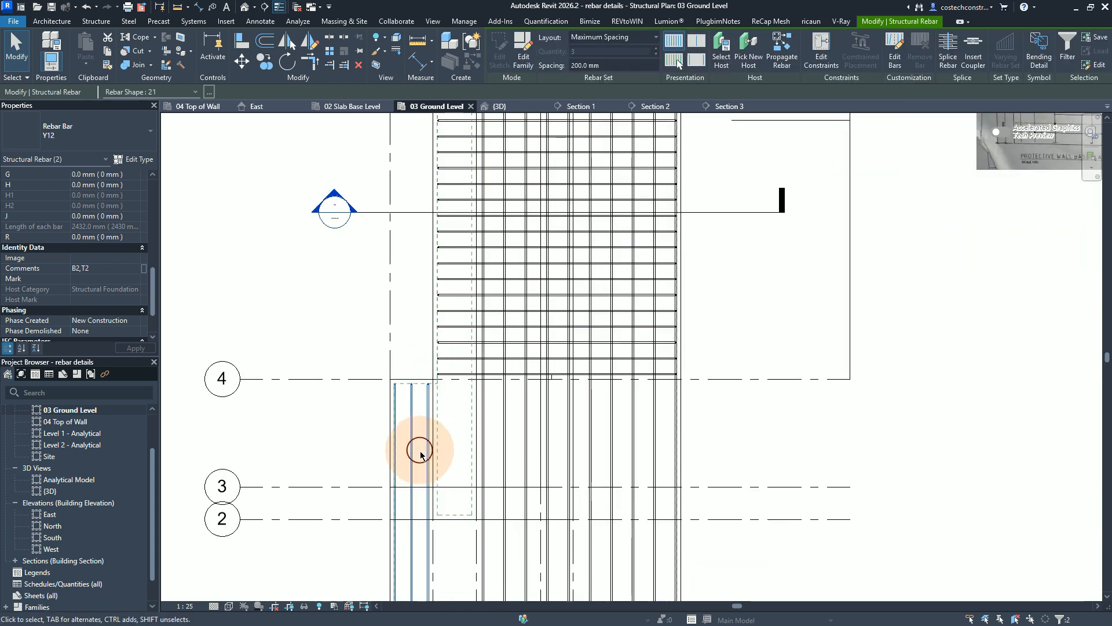
{"action": "left_click", "coordinate": [519, 454]}
{"action": "scroll", "coordinate": [397, 452], "scroll_direction": "up", "scroll_amount": 1}
{"action": "scroll", "coordinate": [397, 452], "scroll_direction": "down", "scroll_amount": 1}
{"action": "scroll", "coordinate": [397, 452], "scroll_direction": "up", "scroll_amount": 1}
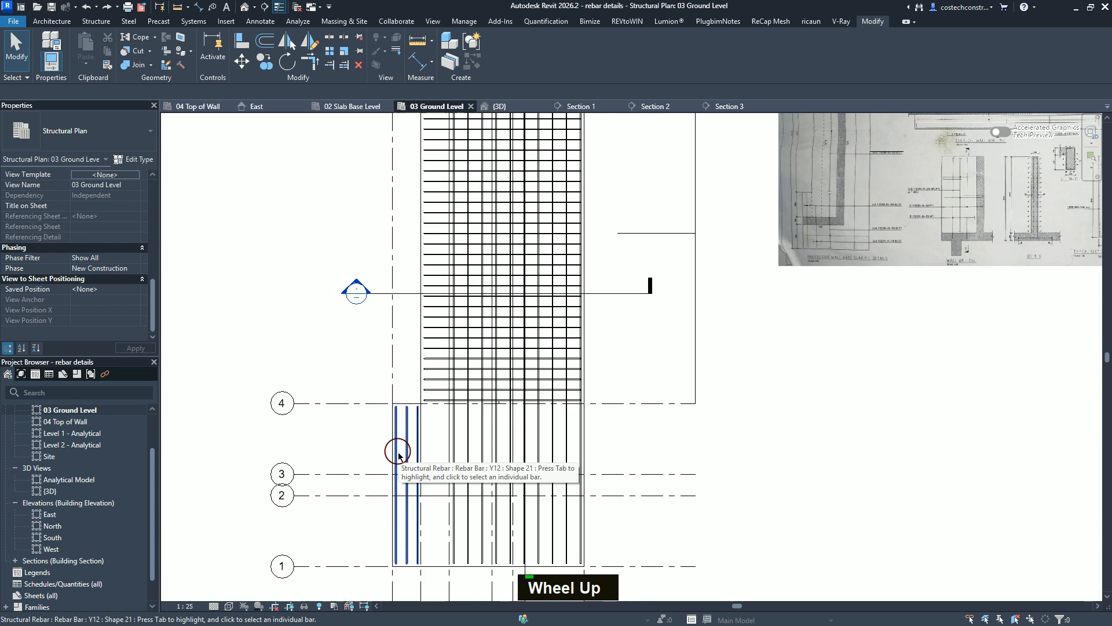
{"action": "scroll", "coordinate": [397, 452], "scroll_direction": "up", "scroll_amount": 4}
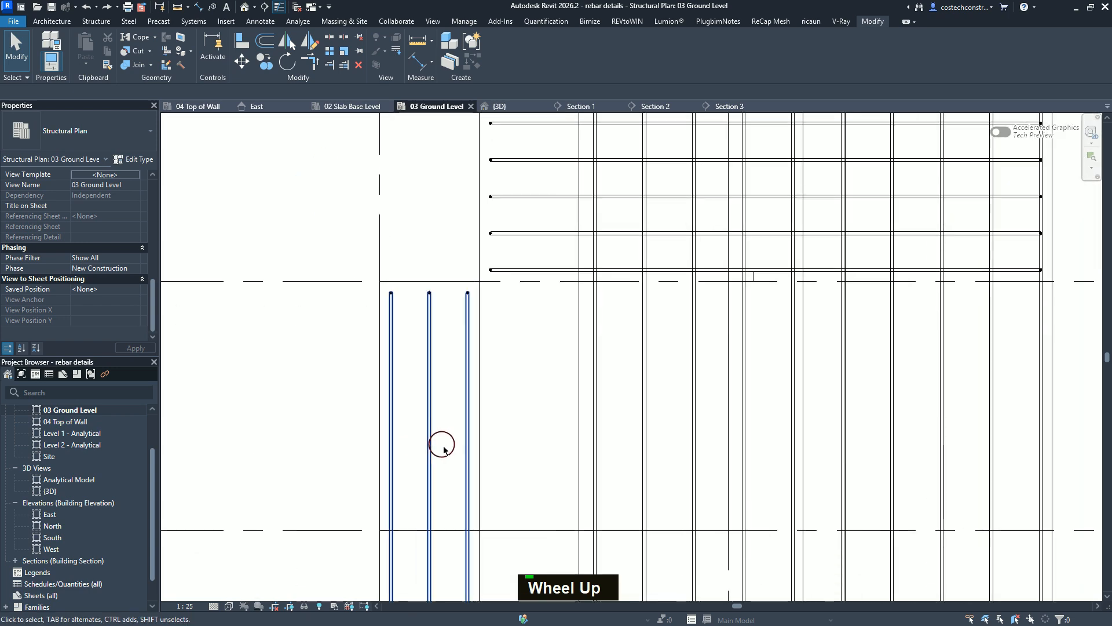
{"action": "left_click_drag", "start_coordinate": [440, 431], "coordinate": [420, 366]}
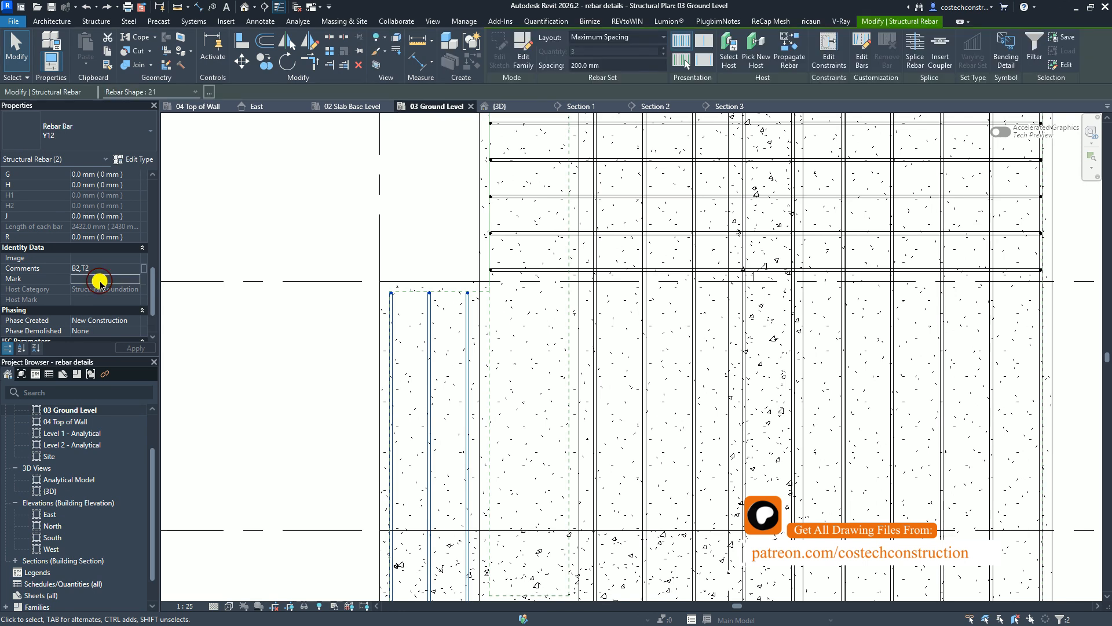
{"action": "type", "text": "05"}
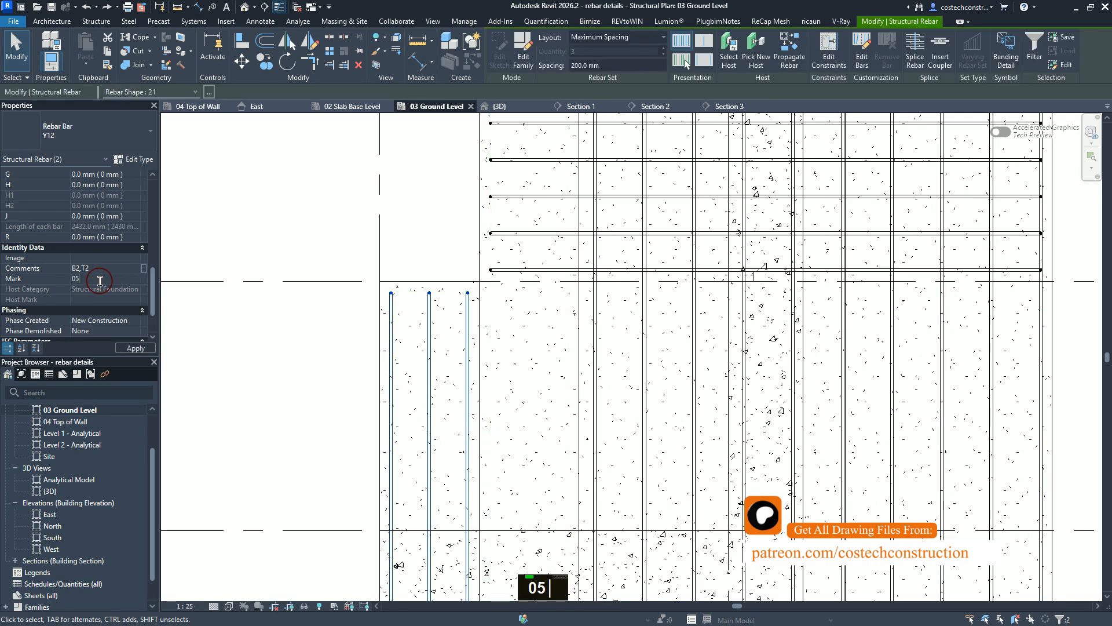
{"action": "left_click", "coordinate": [128, 349]}
{"action": "left_click", "coordinate": [474, 319]}
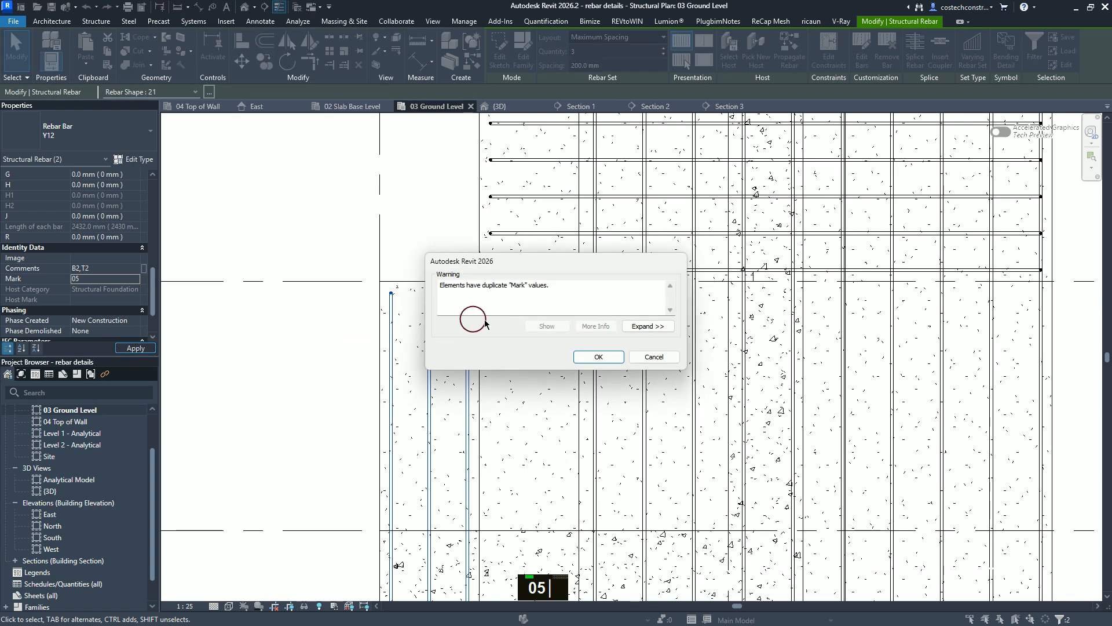
{"action": "left_click", "coordinate": [608, 356]}
Move the Section 2 line just past grid B so that it looks onto the three short bars near grid 8
{"action": "scroll", "coordinate": [504, 374], "scroll_direction": "down", "scroll_amount": 3}
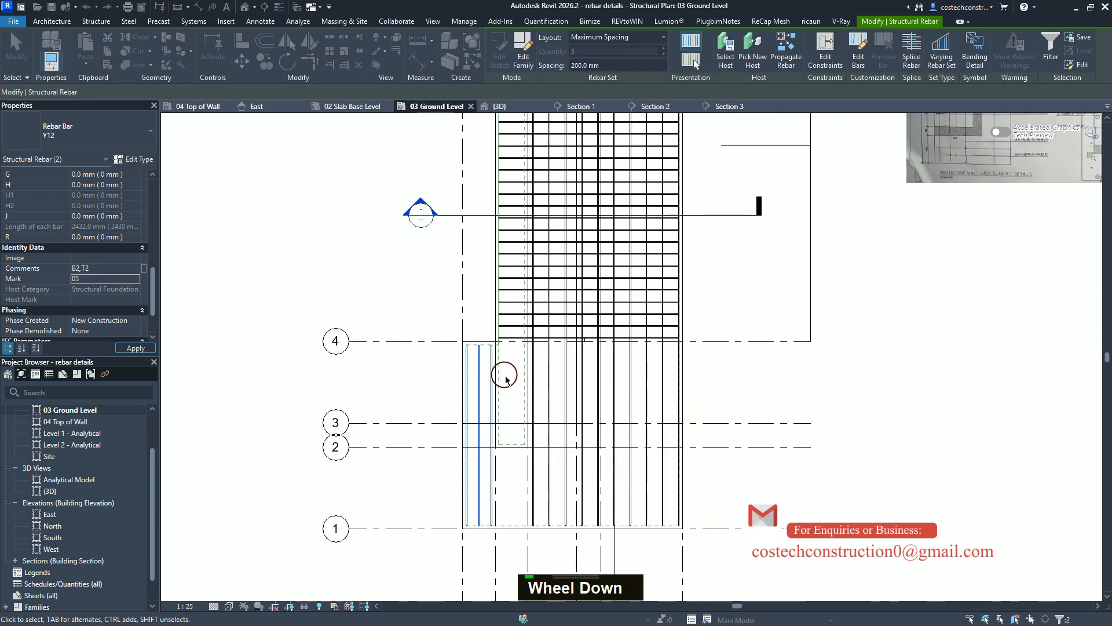
{"action": "scroll", "coordinate": [510, 445], "scroll_direction": "down", "scroll_amount": 5}
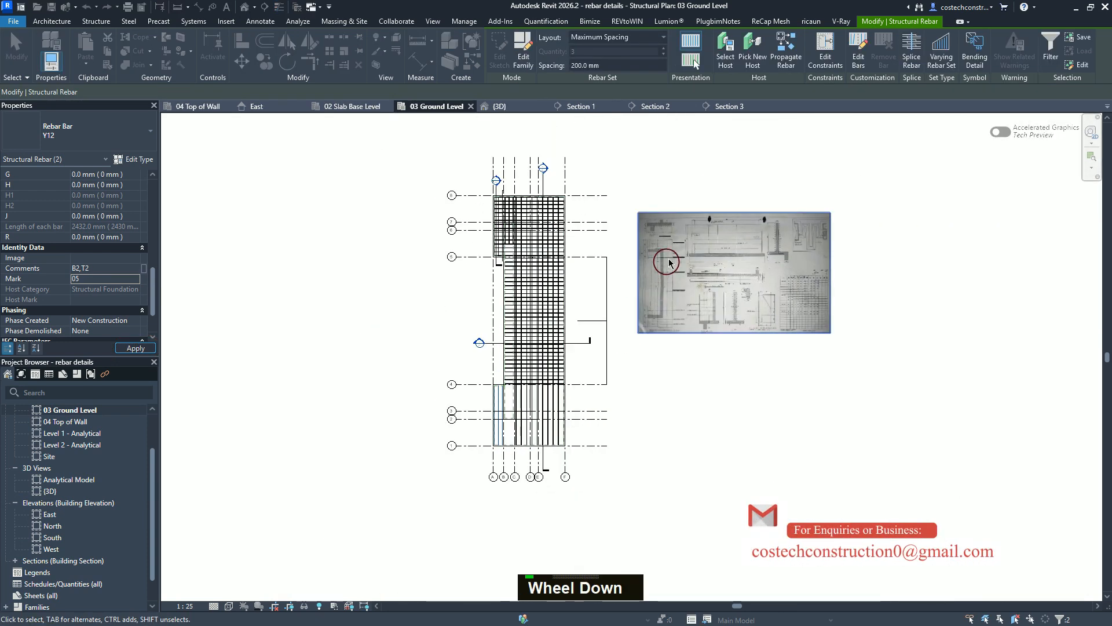
{"action": "scroll", "coordinate": [670, 243], "scroll_direction": "up", "scroll_amount": 1}
{"action": "scroll", "coordinate": [519, 172], "scroll_direction": "down", "scroll_amount": 1}
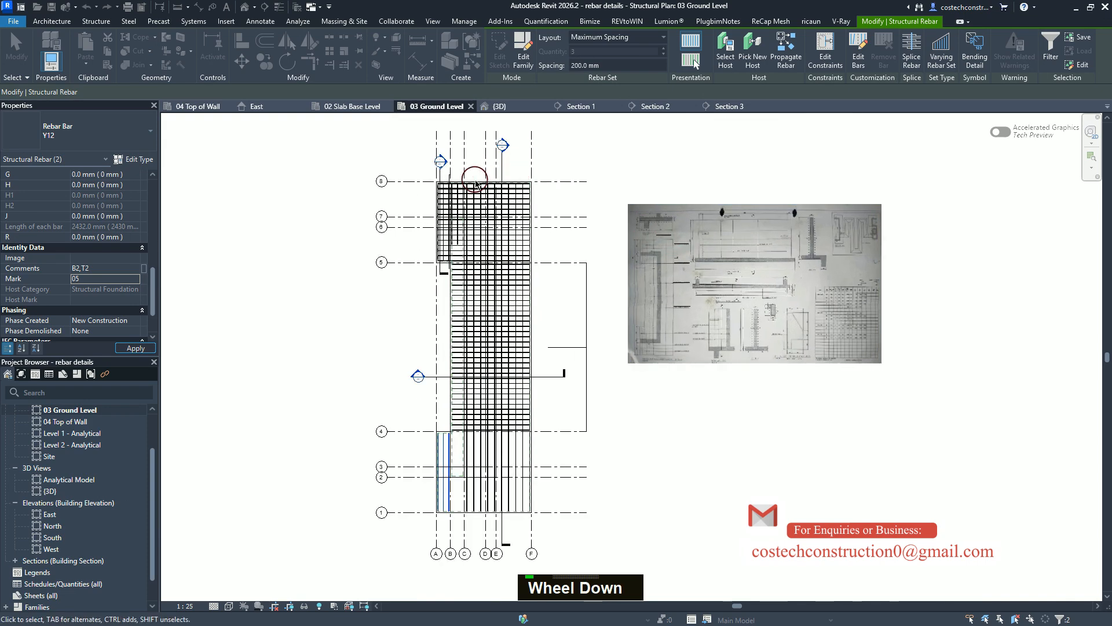
{"action": "scroll", "coordinate": [457, 177], "scroll_direction": "up", "scroll_amount": 4}
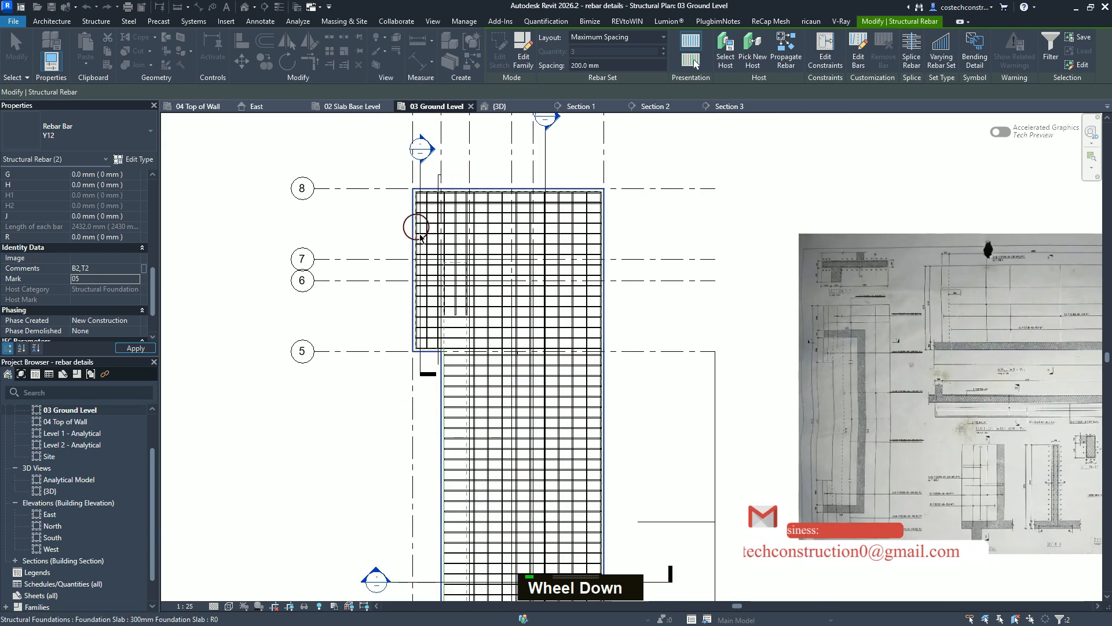
{"action": "scroll", "coordinate": [447, 228], "scroll_direction": "up", "scroll_amount": 2}
{"action": "scroll", "coordinate": [452, 235], "scroll_direction": "down", "scroll_amount": 1}
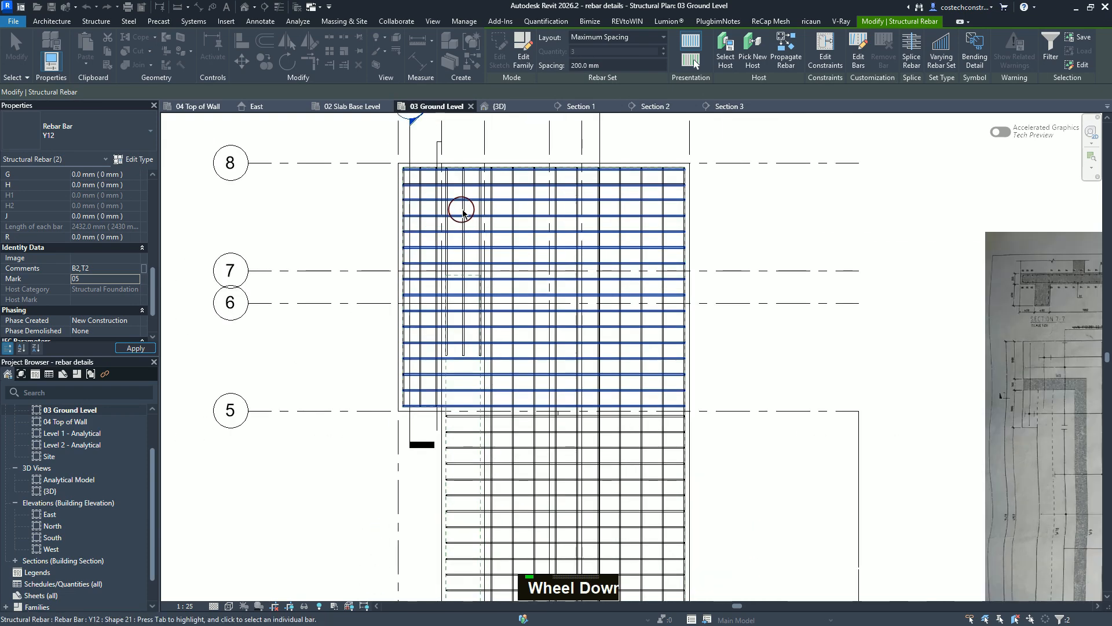
{"action": "scroll", "coordinate": [460, 209], "scroll_direction": "up", "scroll_amount": 1}
{"action": "key", "text": "Escape"}
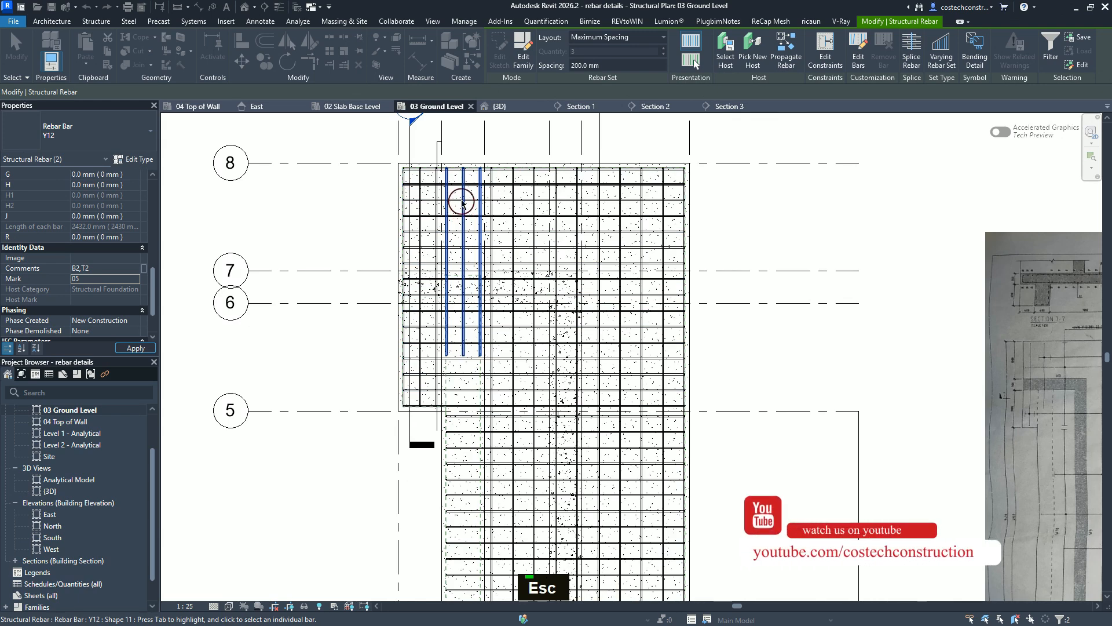
{"action": "left_click", "coordinate": [410, 140]}
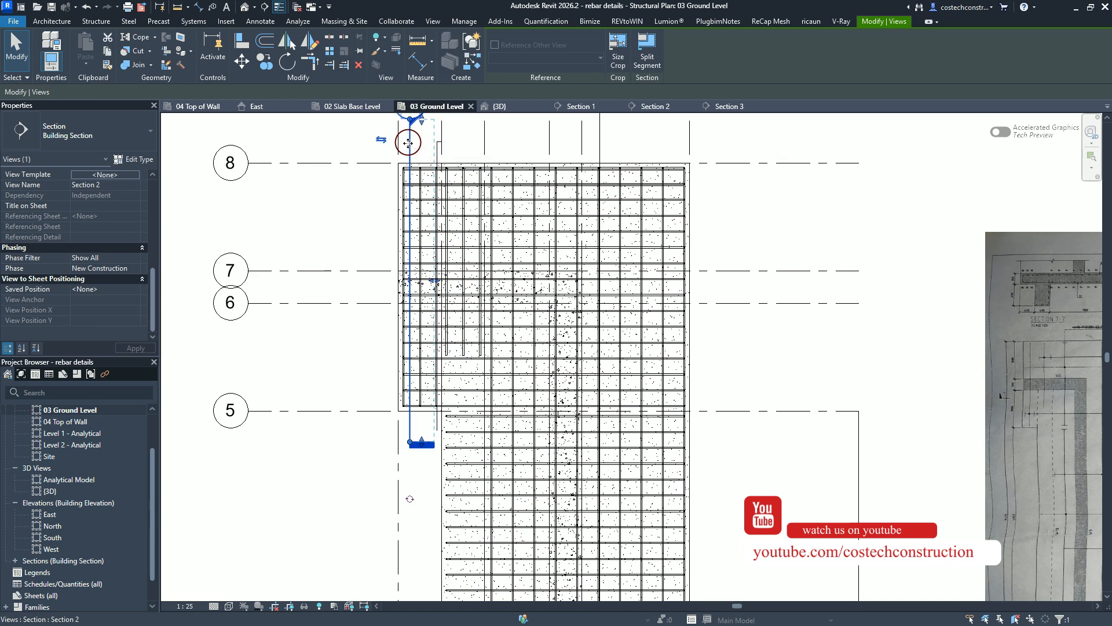
{"action": "left_click_drag", "start_coordinate": [426, 144], "coordinate": [462, 143]}
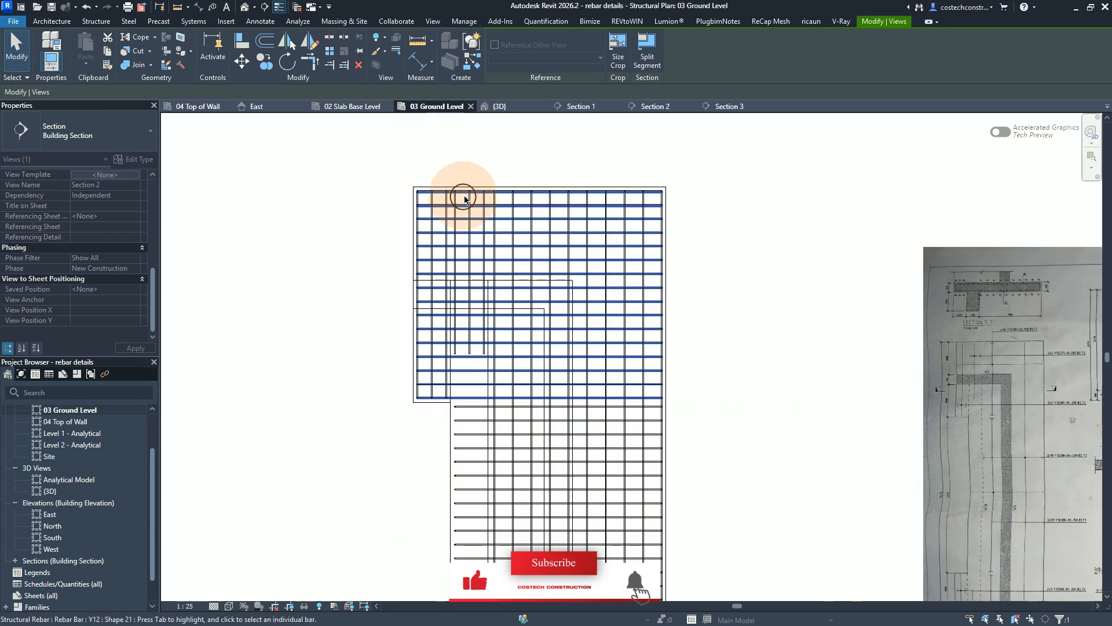
{"action": "left_click", "coordinate": [460, 149]}
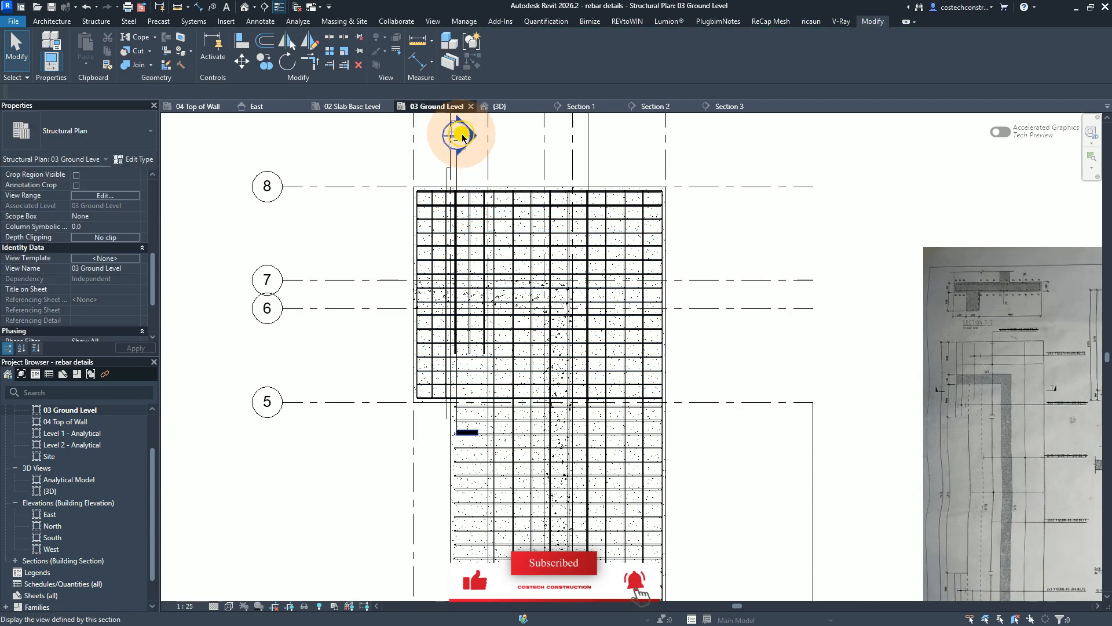
Open Section 2, select both L-shaped Y12 bar sets, and check their comments and mark back in the 03 Ground Level plan
{"action": "double_click", "coordinate": [462, 137]}
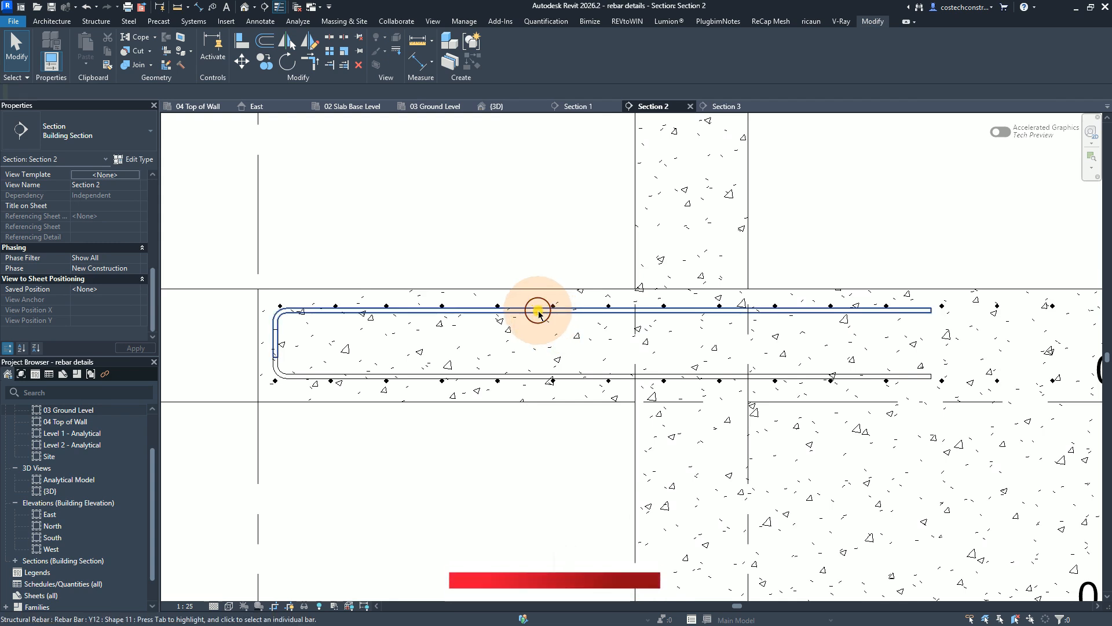
{"action": "left_click", "coordinate": [522, 368], "text": "ctrl"}
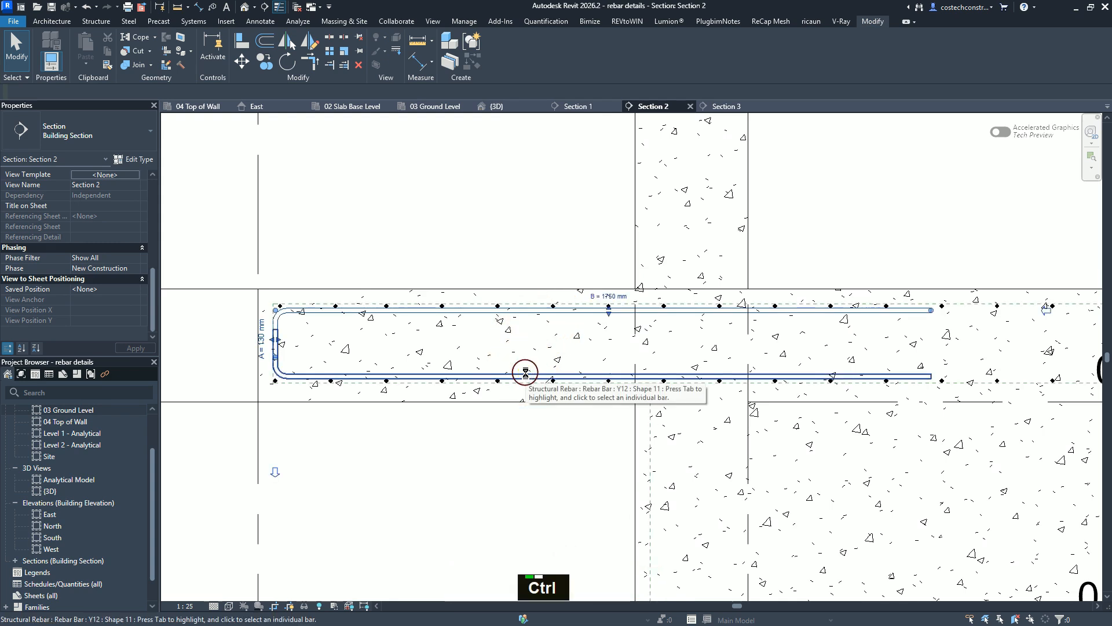
{"action": "left_click", "coordinate": [526, 373], "text": "ctrl"}
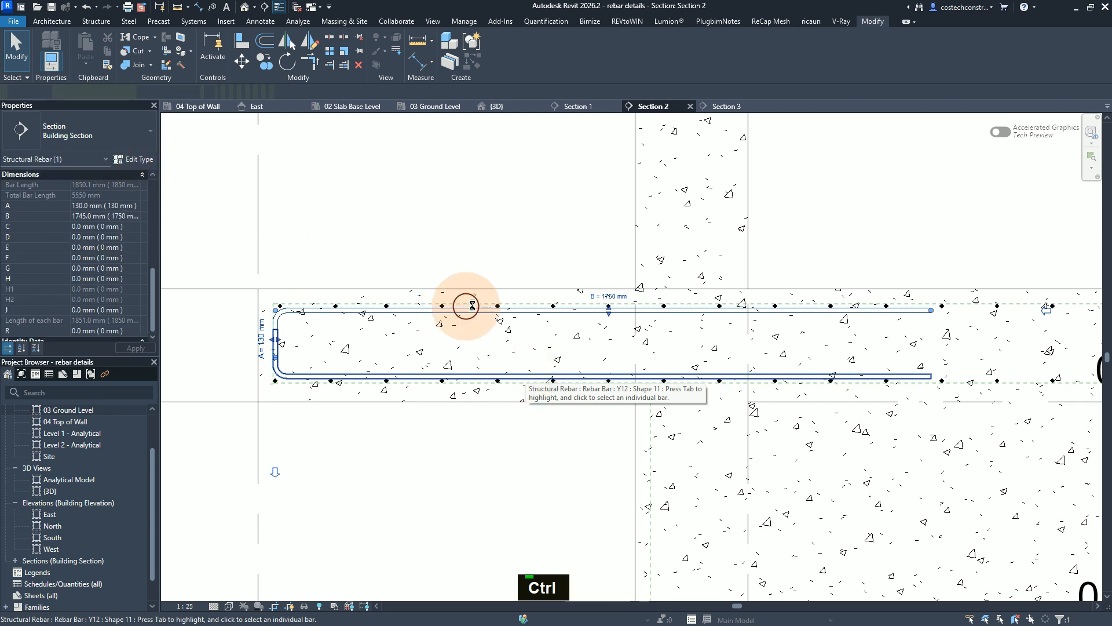
{"action": "left_click", "coordinate": [491, 340], "text": "ctrl"}
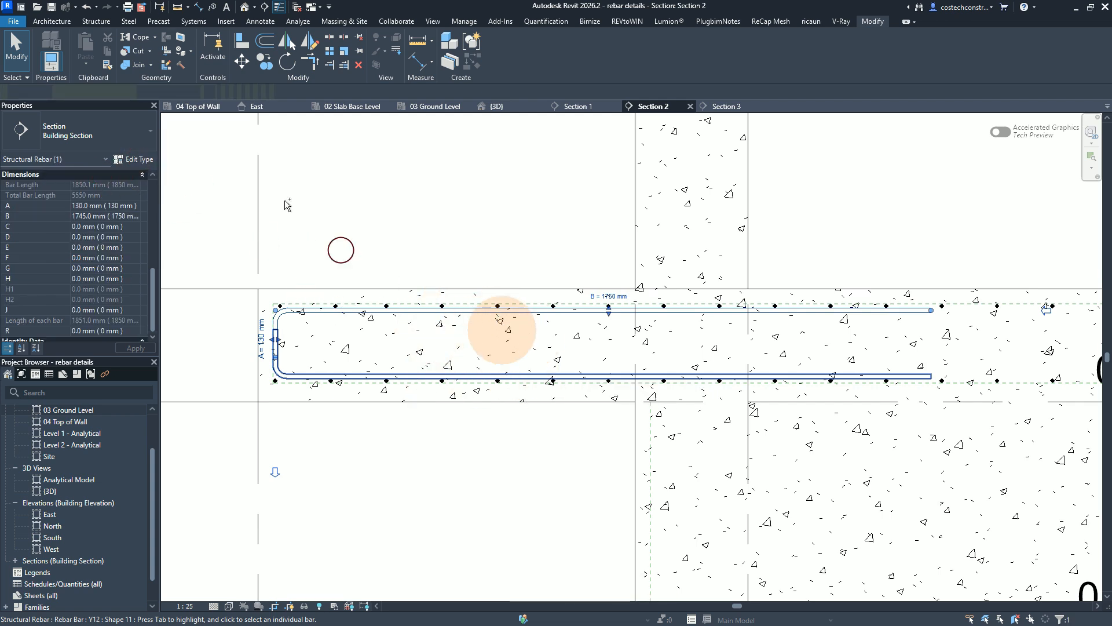
{"action": "left_click", "coordinate": [445, 108]}
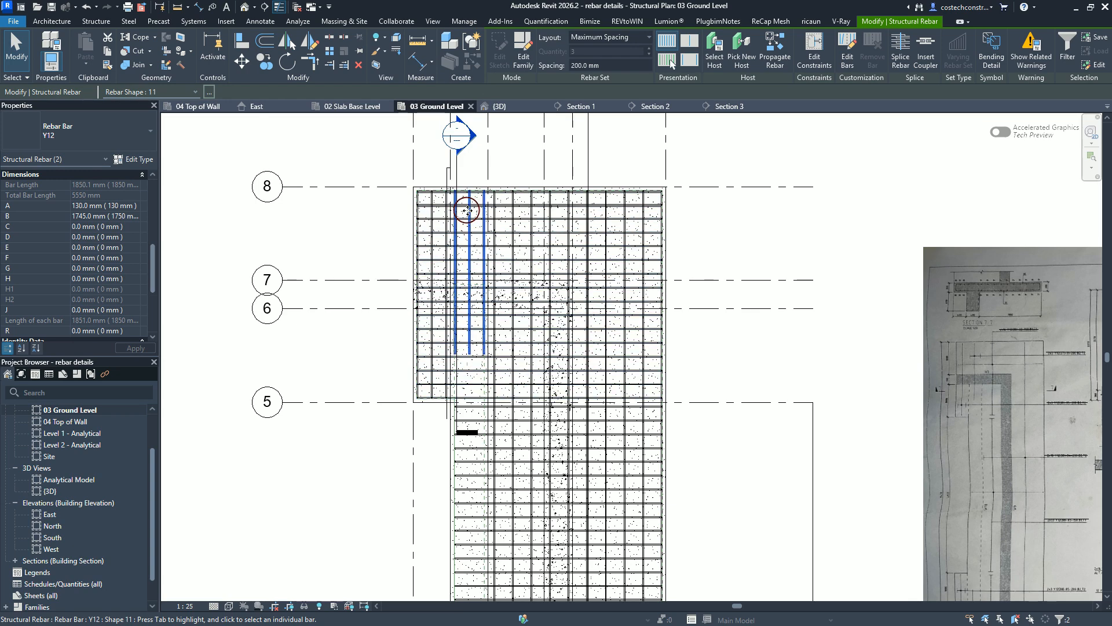
{"action": "scroll", "coordinate": [52, 236], "scroll_direction": "down", "scroll_amount": 3}
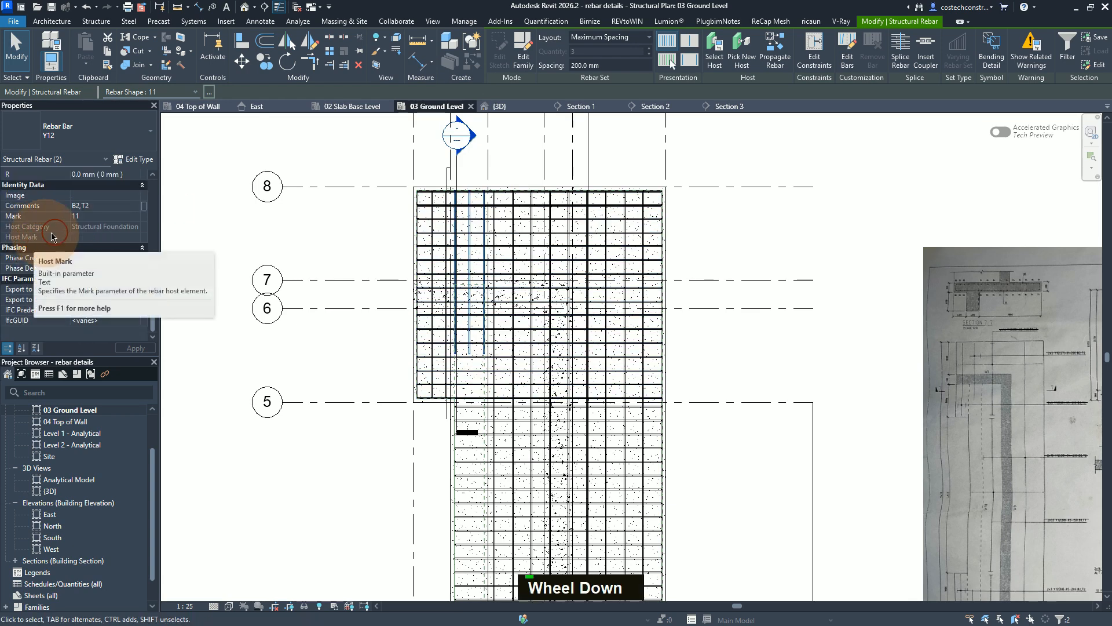
{"action": "left_click", "coordinate": [82, 221]}
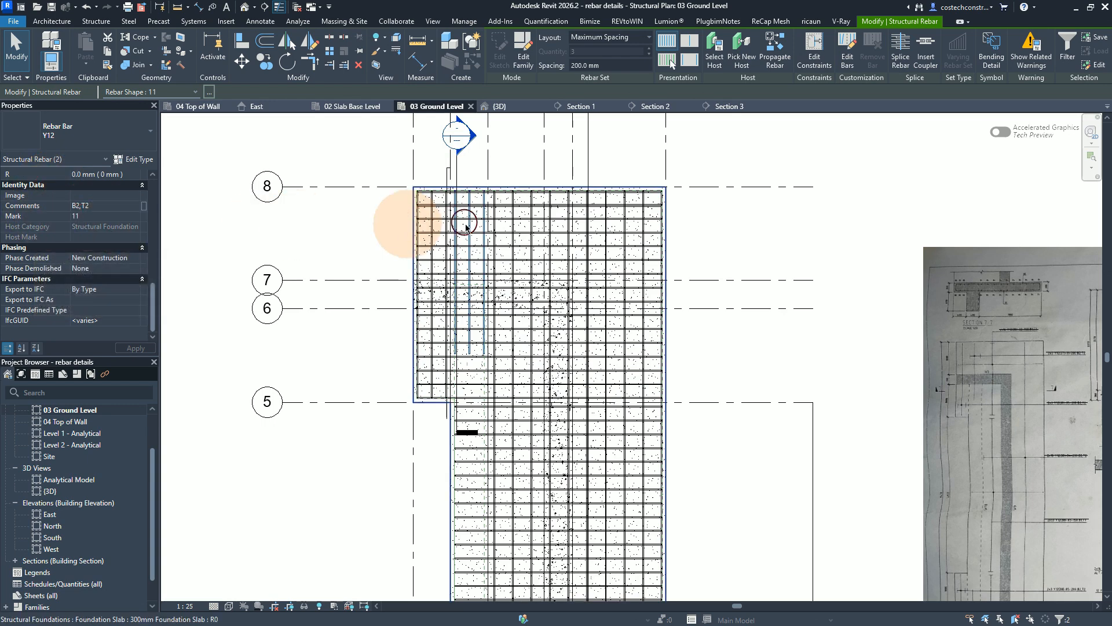
Mirror both L-shaped mark 11 bar sets to the grid 1 end of the slab about the short horizontal detail line
{"action": "scroll", "coordinate": [496, 168], "scroll_direction": "up", "scroll_amount": 2}
{"action": "scroll", "coordinate": [524, 142], "scroll_direction": "down", "scroll_amount": 5}
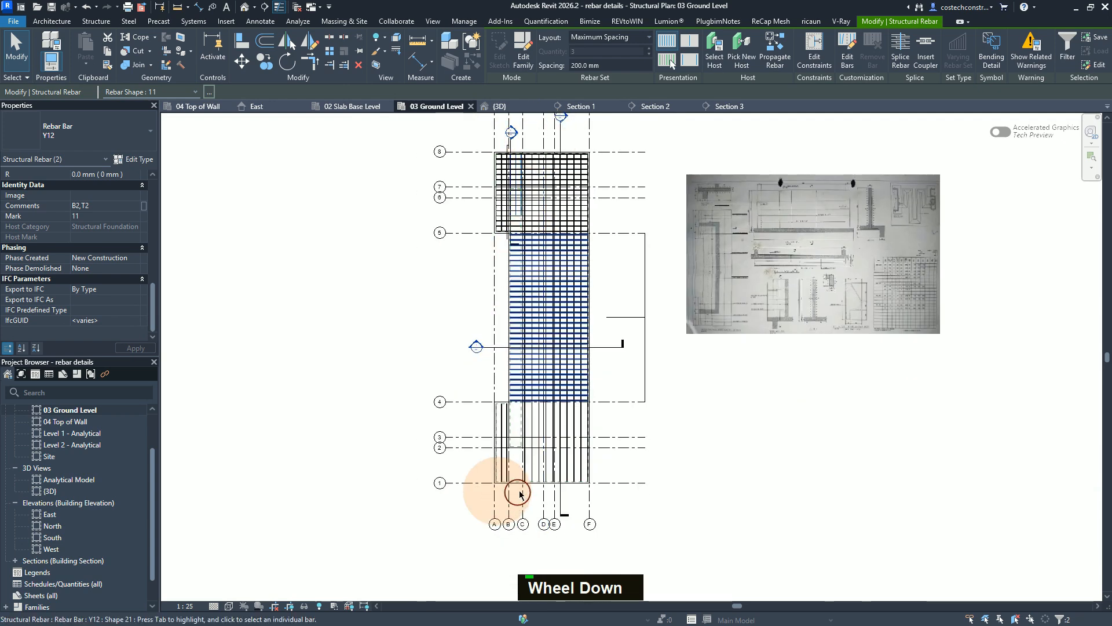
{"action": "scroll", "coordinate": [526, 487], "scroll_direction": "up", "scroll_amount": 1}
{"action": "scroll", "coordinate": [521, 457], "scroll_direction": "up", "scroll_amount": 3}
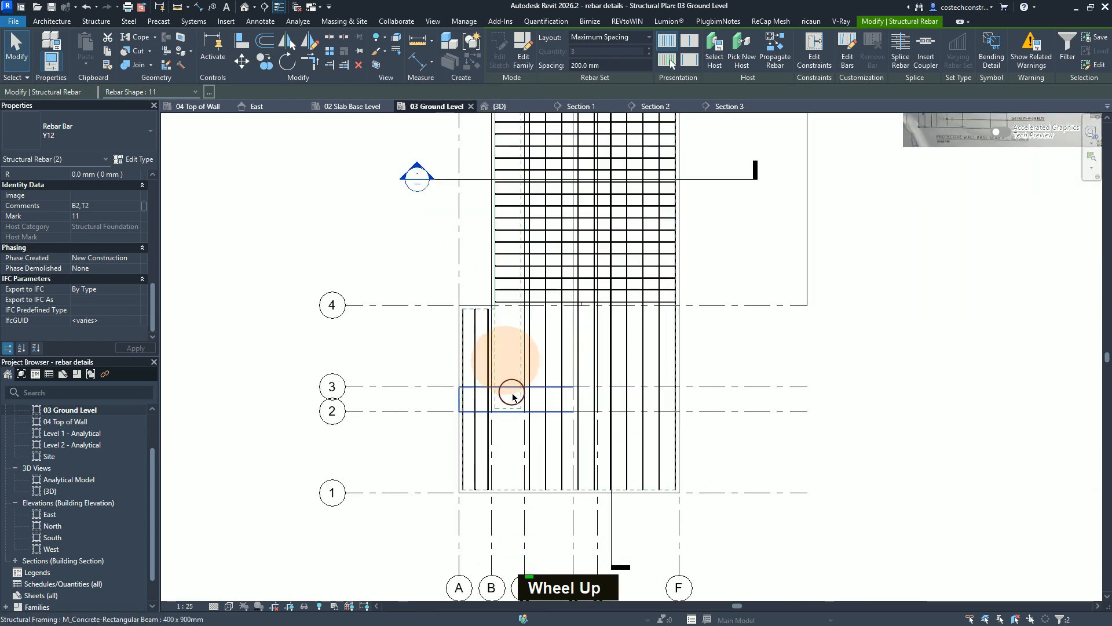
{"action": "scroll", "coordinate": [513, 473], "scroll_direction": "down", "scroll_amount": 3}
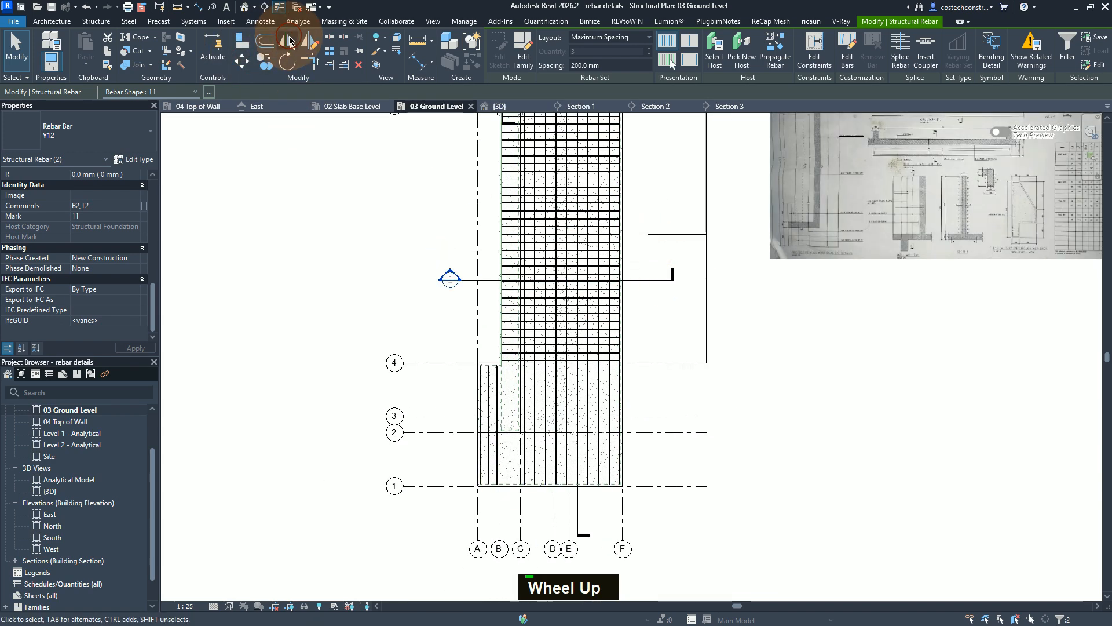
{"action": "scroll", "coordinate": [290, 41], "scroll_direction": "down", "scroll_amount": 1}
{"action": "left_click", "coordinate": [284, 42]}
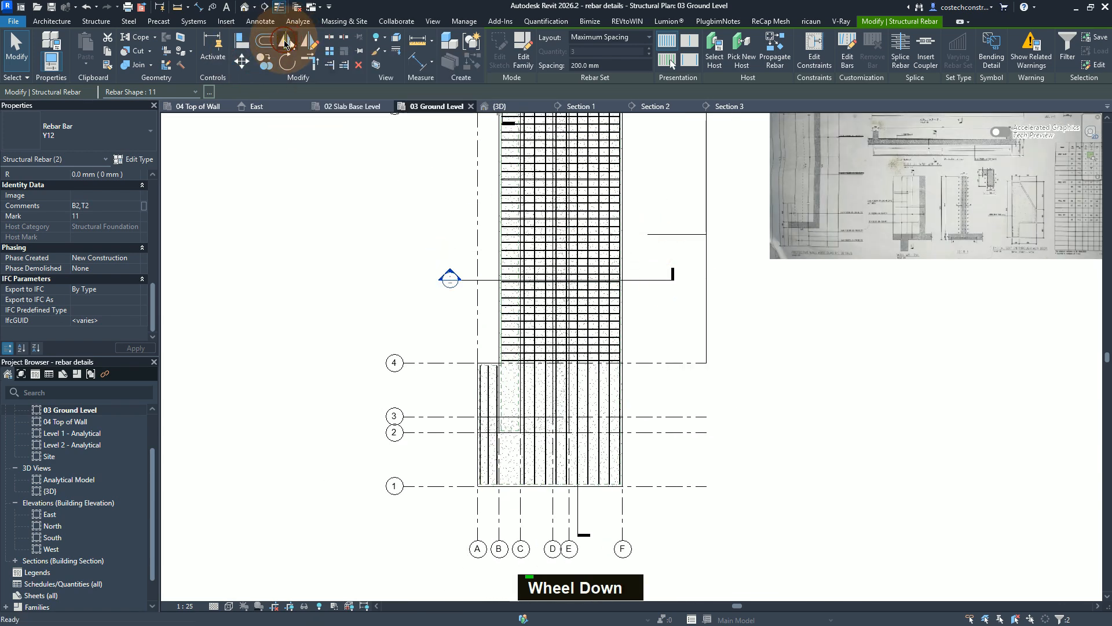
{"action": "left_click", "coordinate": [671, 231]}
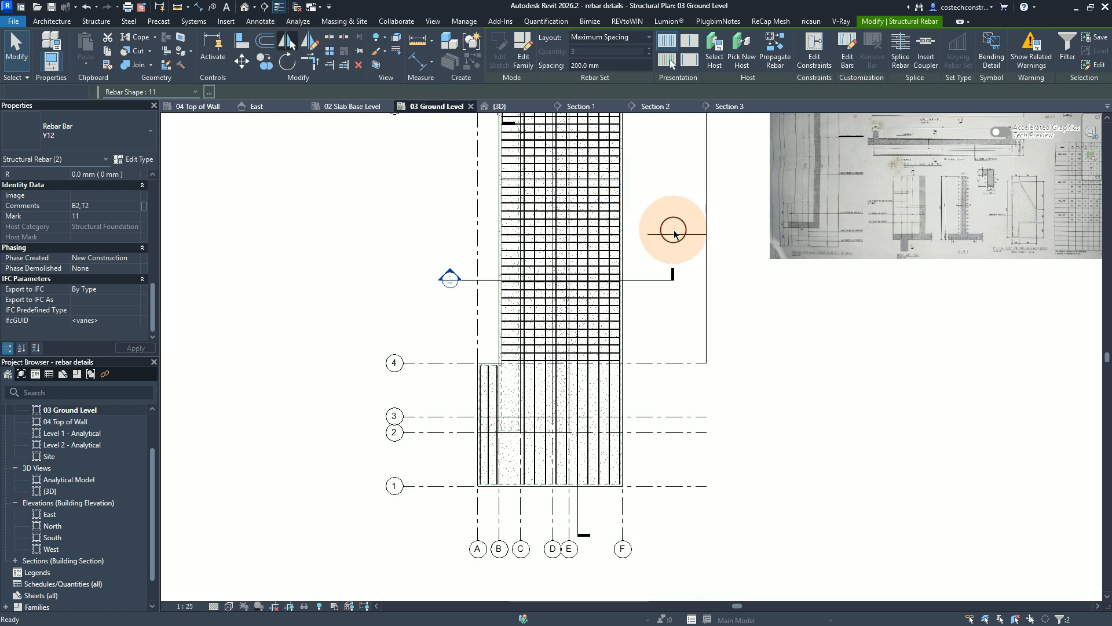
{"action": "left_click", "coordinate": [674, 234]}
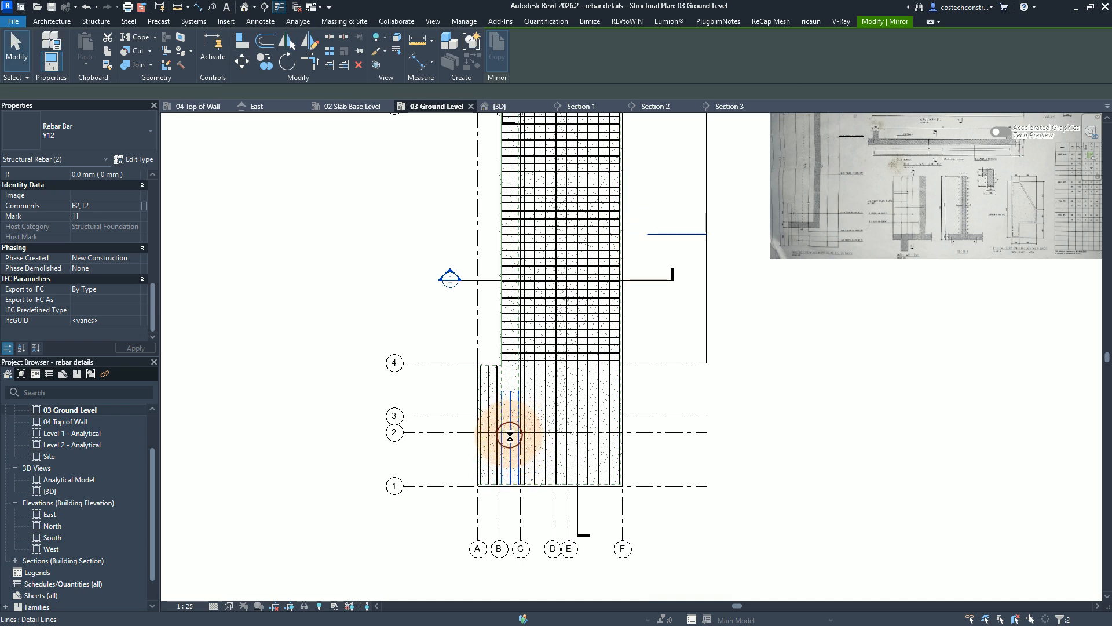
{"action": "scroll", "coordinate": [530, 505], "scroll_direction": "down", "scroll_amount": 1}
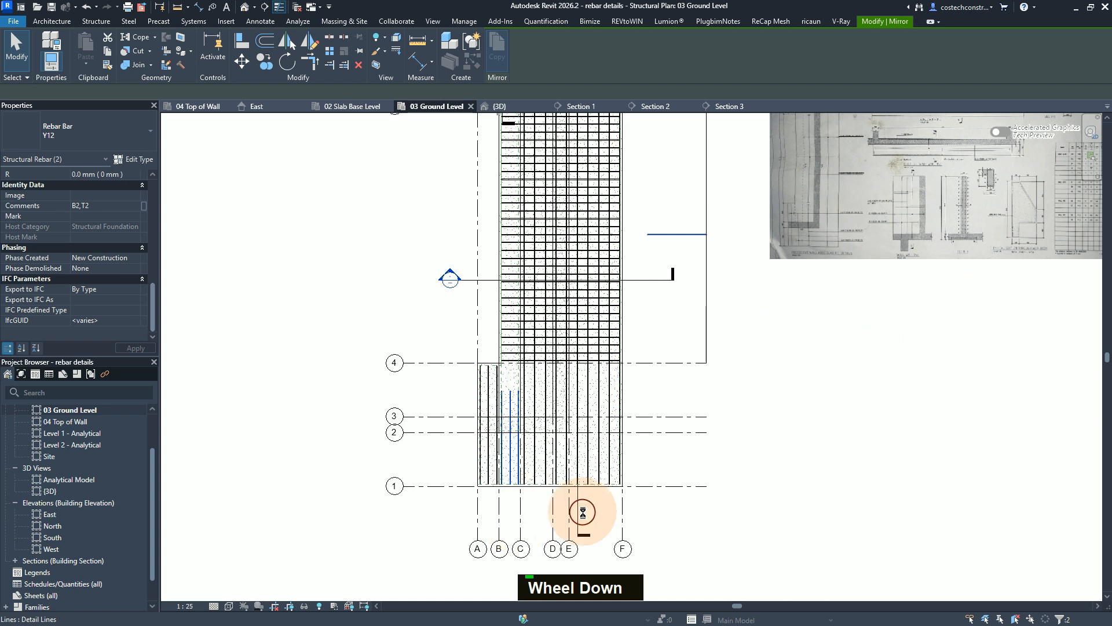
Move the Section 1 line up to just above grid 5 so that it cuts the wide part of the slab
{"action": "scroll", "coordinate": [581, 509], "scroll_direction": "down", "scroll_amount": 3}
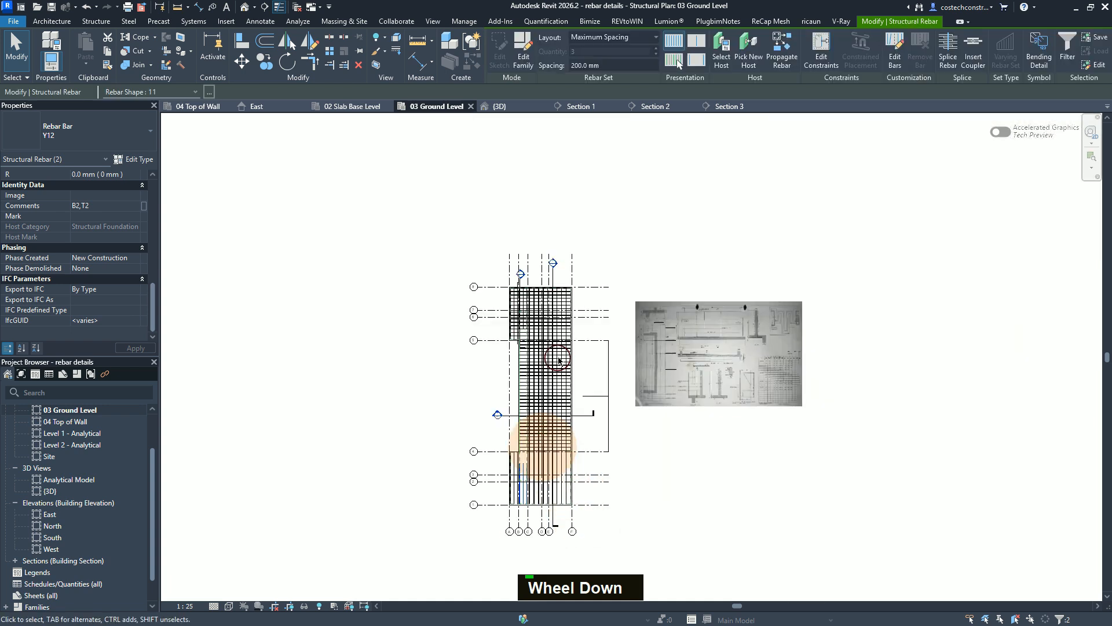
{"action": "key", "text": "Escape"}
{"action": "scroll", "coordinate": [560, 335], "scroll_direction": "up", "scroll_amount": 1}
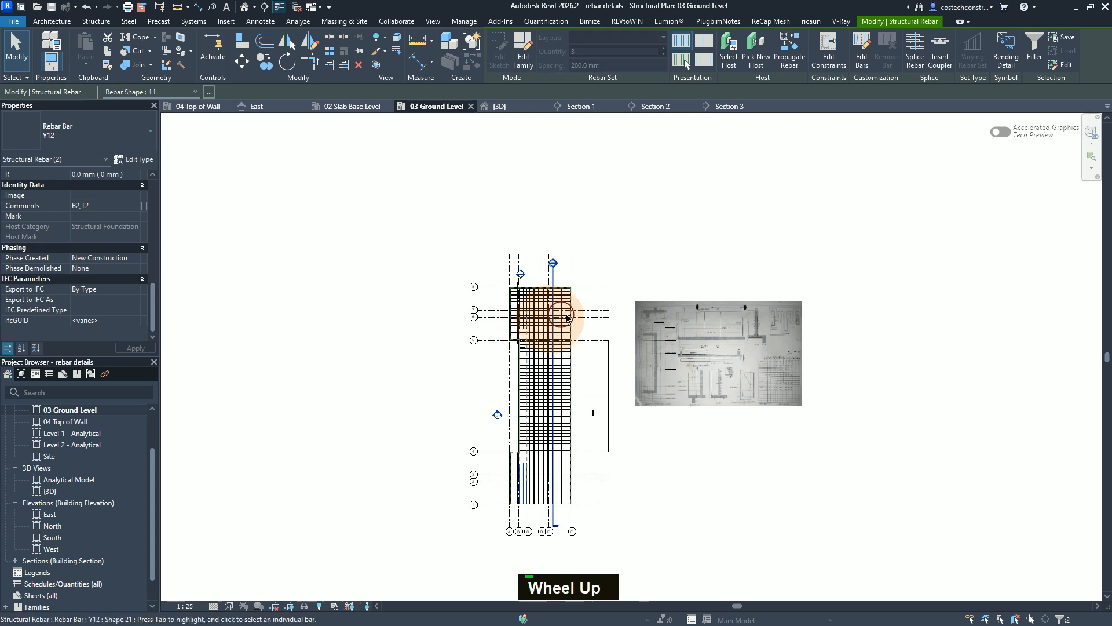
{"action": "scroll", "coordinate": [572, 327], "scroll_direction": "up", "scroll_amount": 1}
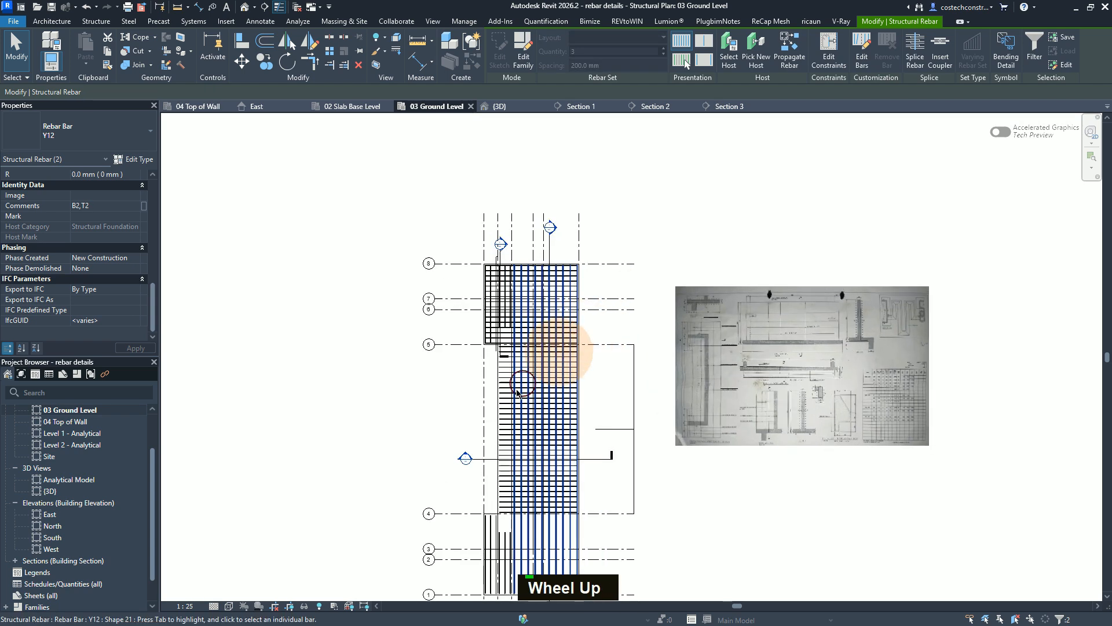
{"action": "key", "text": "Escape"}
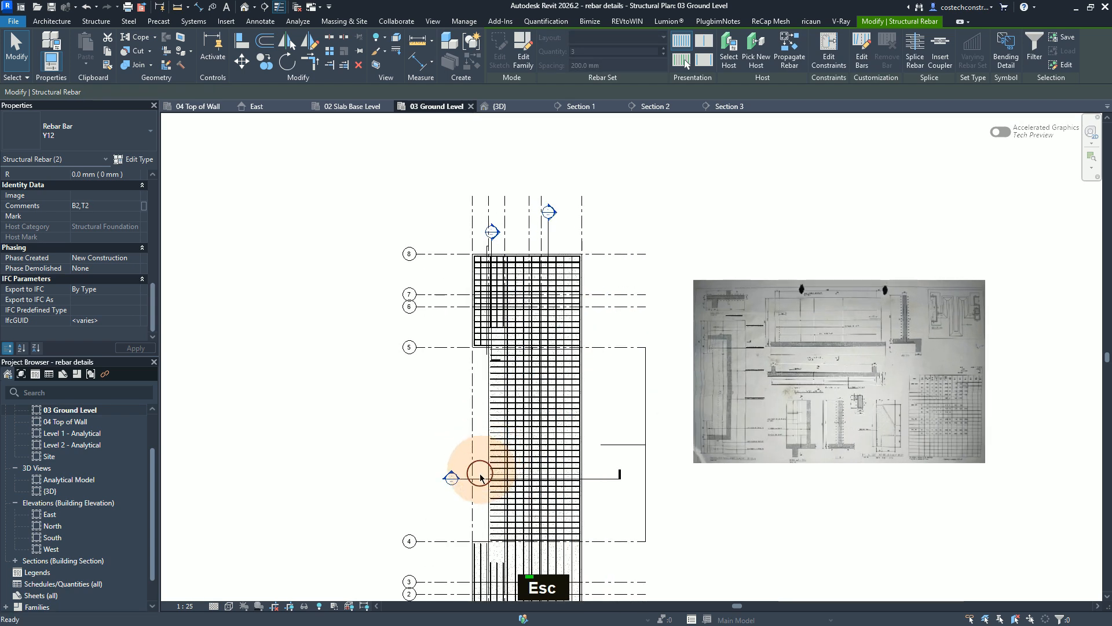
{"action": "key", "text": "Escape"}
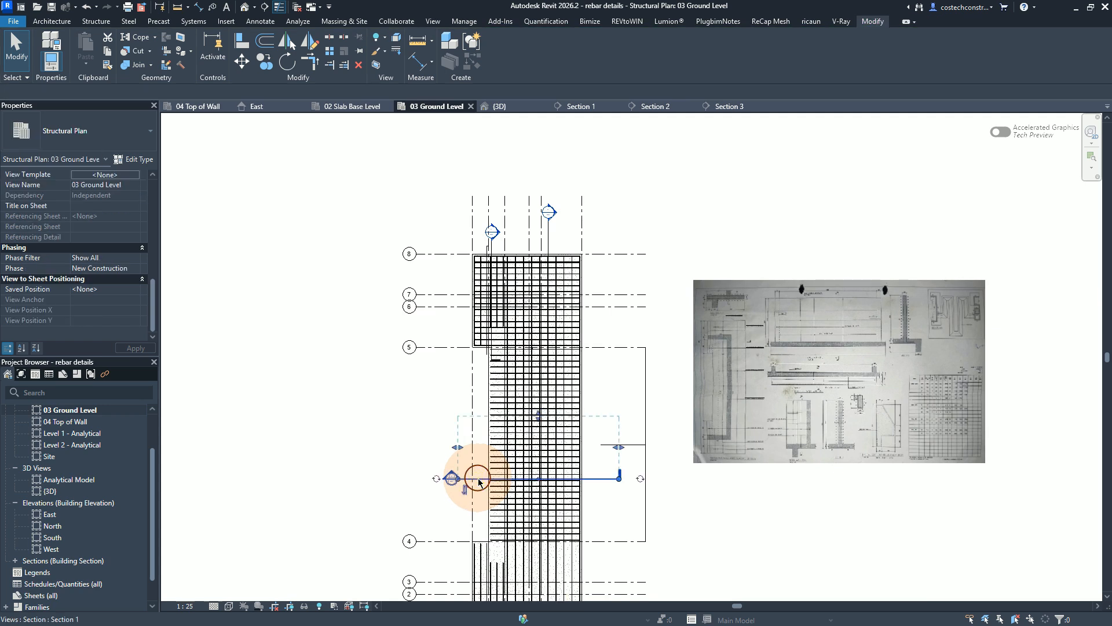
{"action": "left_click", "coordinate": [484, 479]}
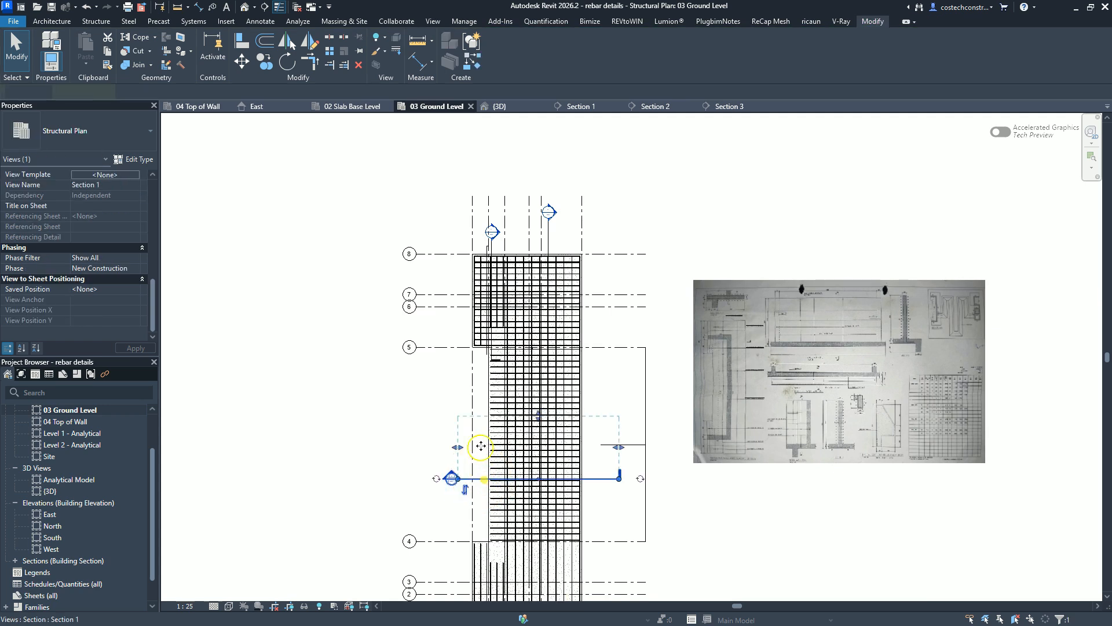
{"action": "left_click_drag", "start_coordinate": [476, 339], "coordinate": [476, 338]}
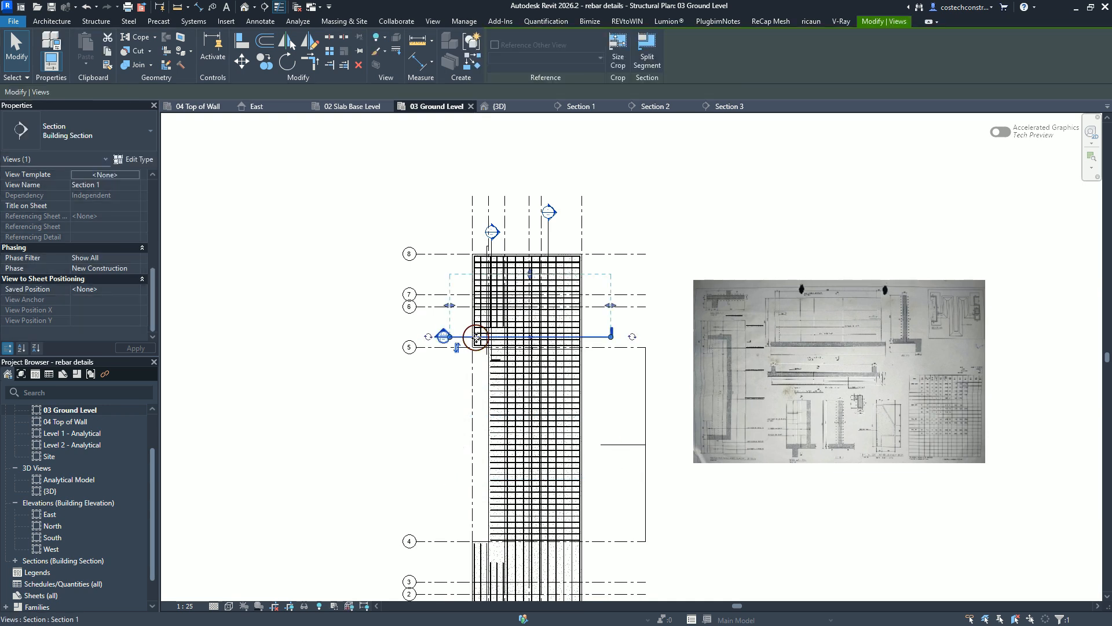
{"action": "key", "text": "Escape"}
{"action": "key", "text": "Escape"}
{"action": "key", "text": "Escape"}
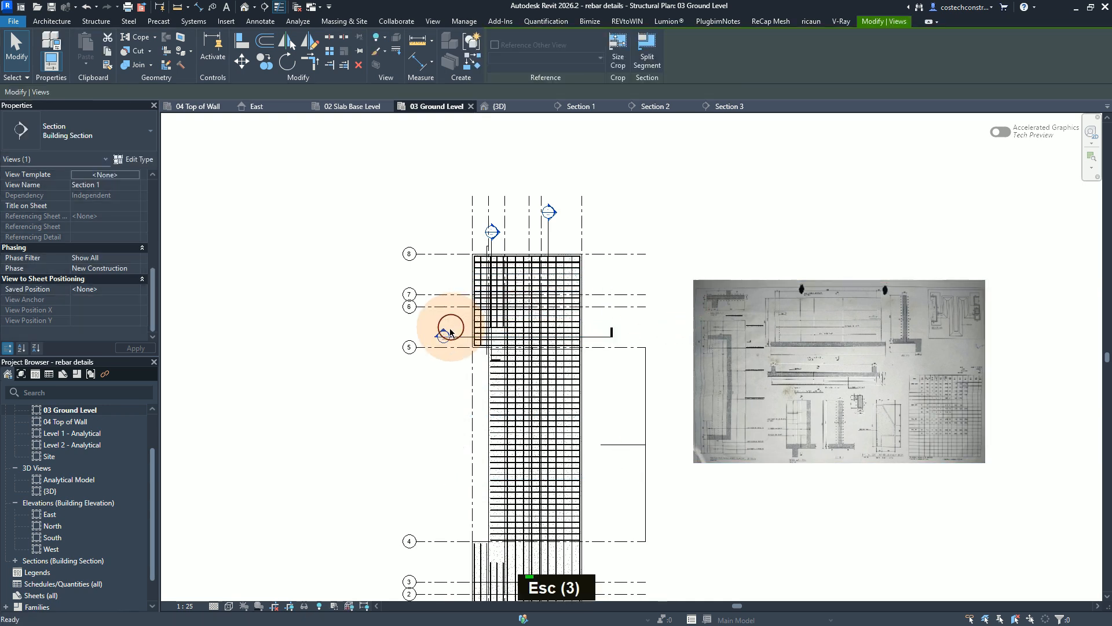
Open Section 1, select the top and bottom shape 21 Y12 bar sets, and locate them in Section 2 and the 03 Ground Level plan
{"action": "double_click", "coordinate": [443, 335]}
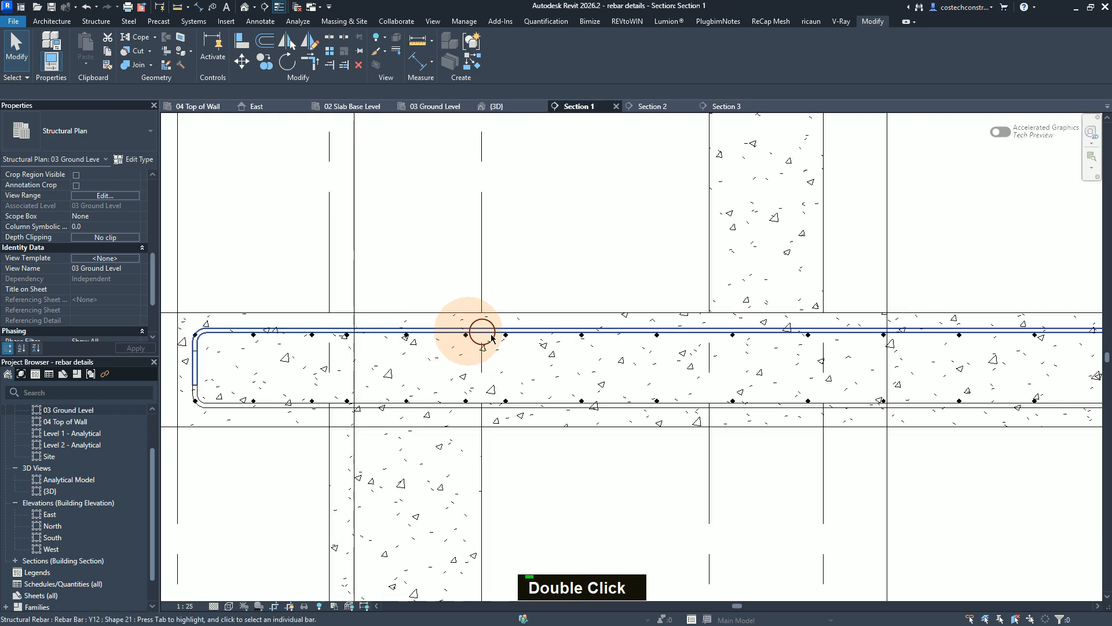
{"action": "left_click", "coordinate": [524, 329]}
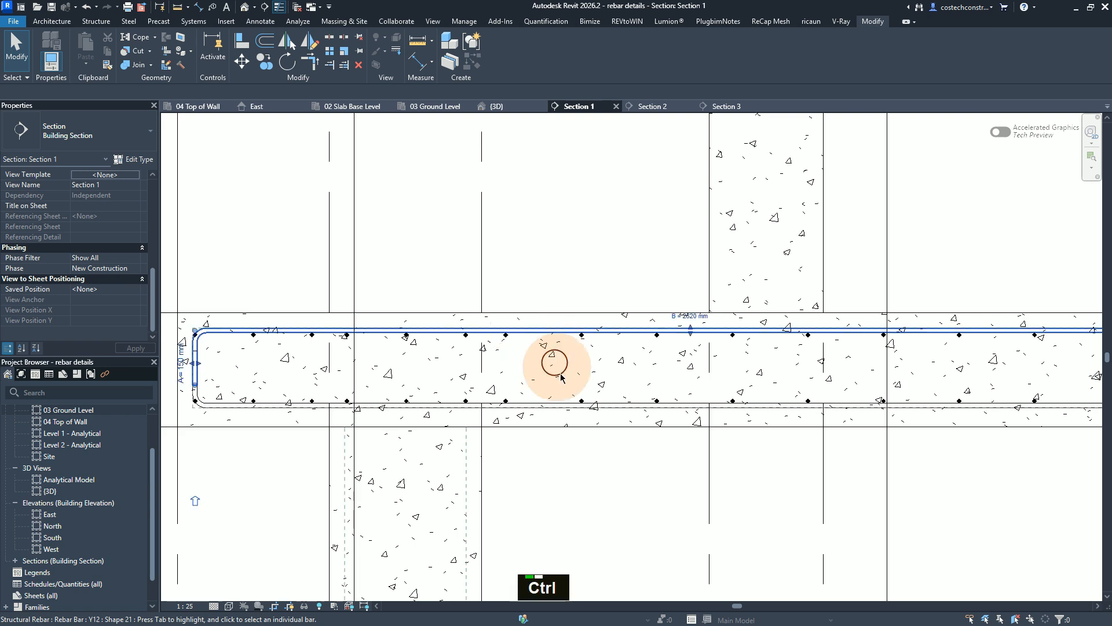
{"action": "left_click", "coordinate": [560, 404], "text": "ctrl"}
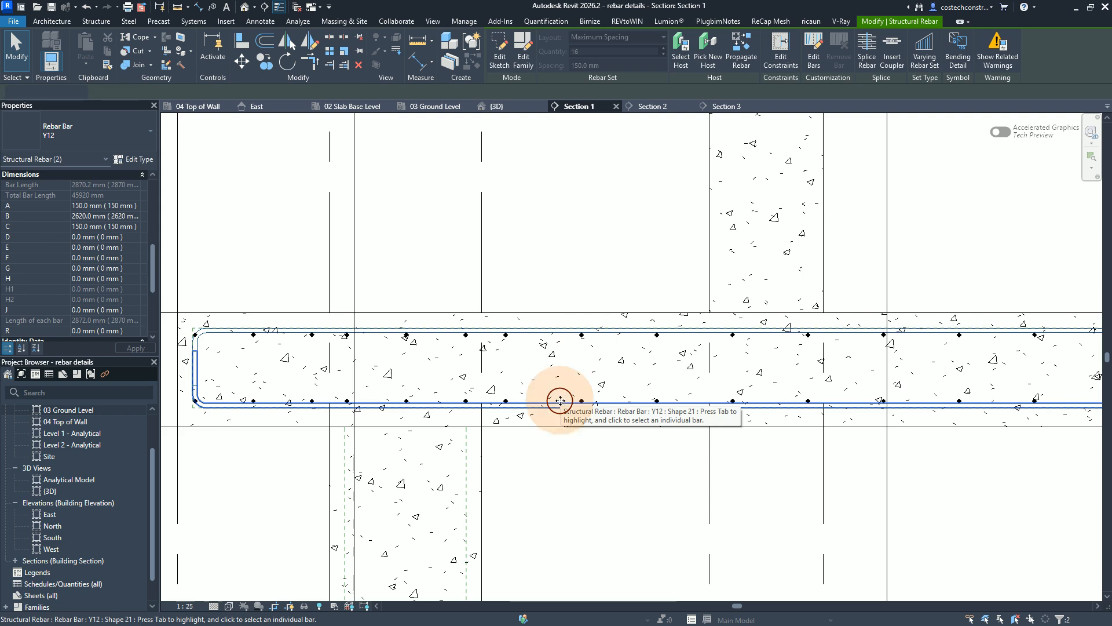
{"action": "left_click", "coordinate": [560, 399], "text": "ctrl"}
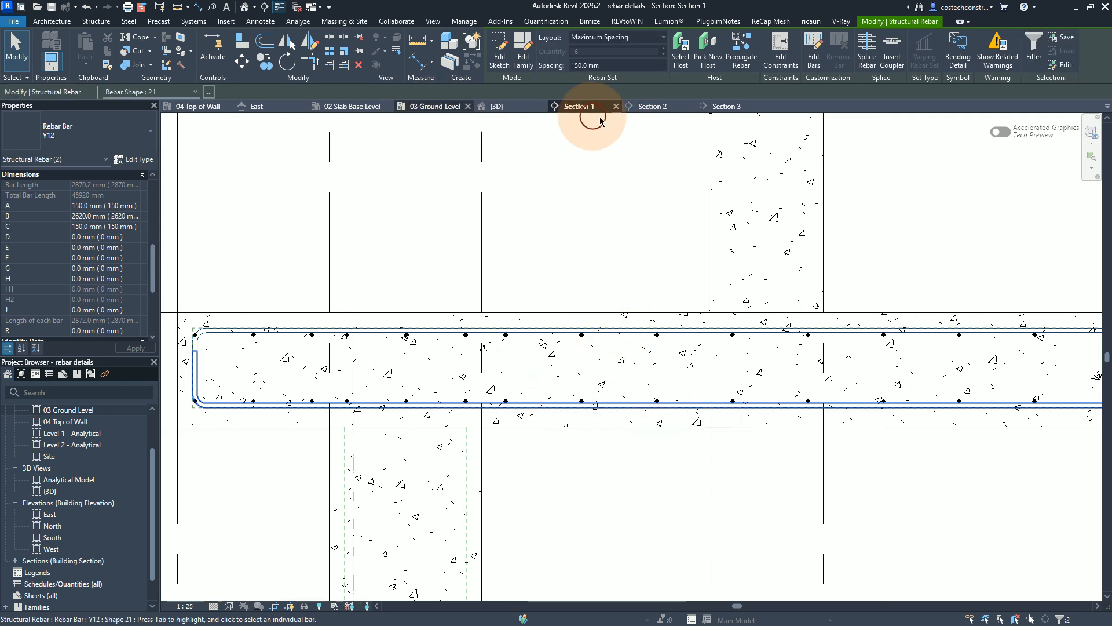
{"action": "left_click", "coordinate": [655, 107]}
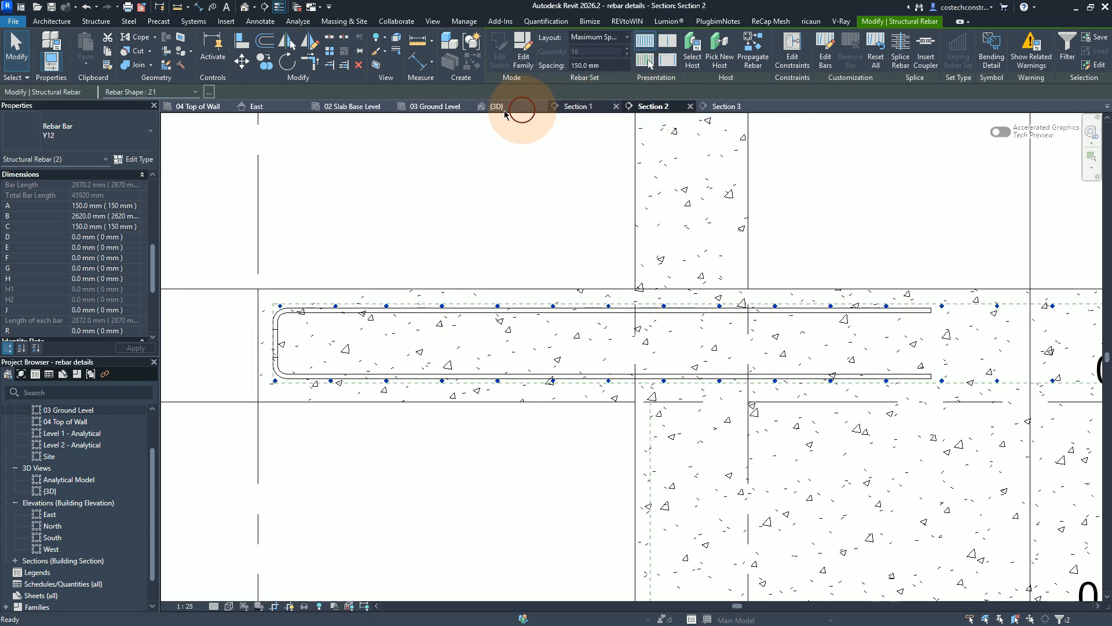
{"action": "left_click", "coordinate": [435, 110]}
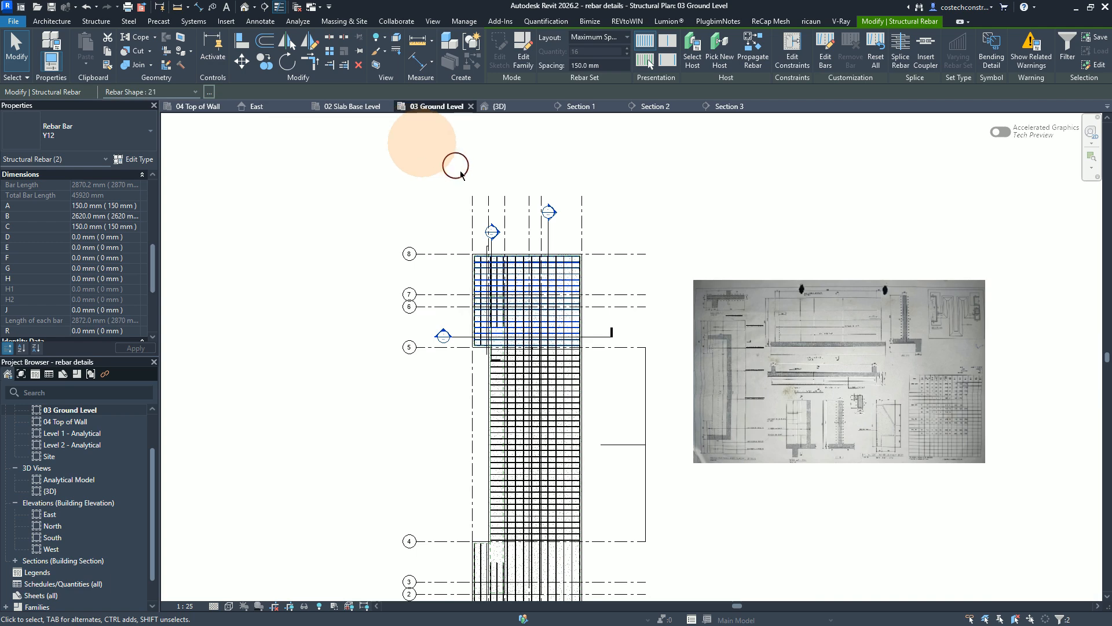
{"action": "key", "text": "Escape"}
{"action": "key", "text": "Escape"}
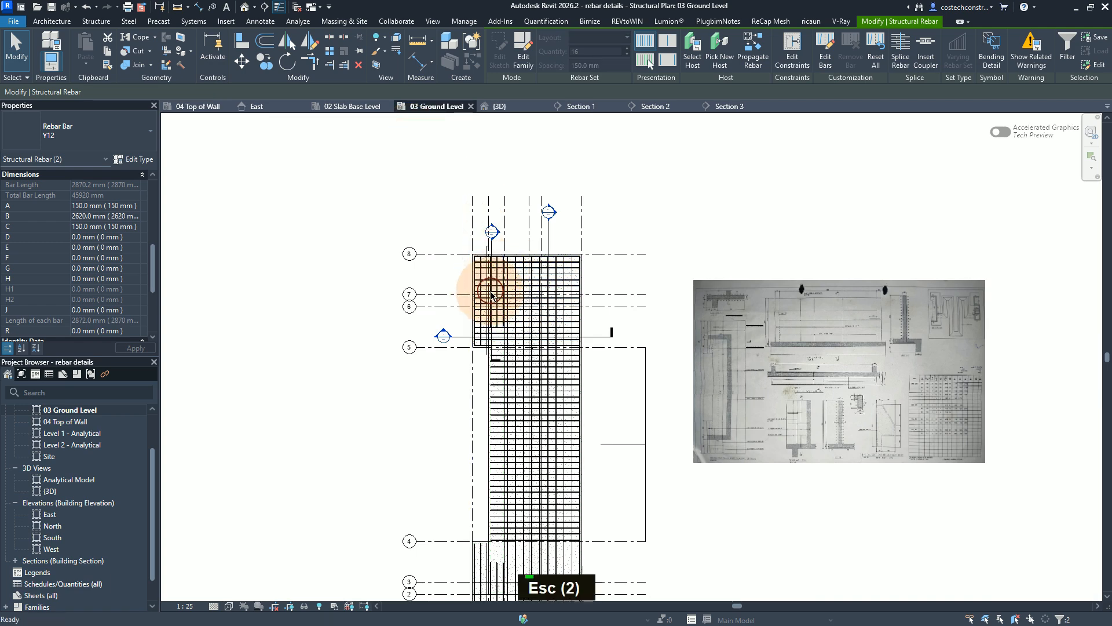
Check the comments and mark of the three short Y12 bars between grids 8 and 5
{"action": "scroll", "coordinate": [492, 290], "scroll_direction": "up", "scroll_amount": 2}
{"action": "scroll", "coordinate": [497, 315], "scroll_direction": "up", "scroll_amount": 2}
{"action": "scroll", "coordinate": [499, 318], "scroll_direction": "down", "scroll_amount": 1}
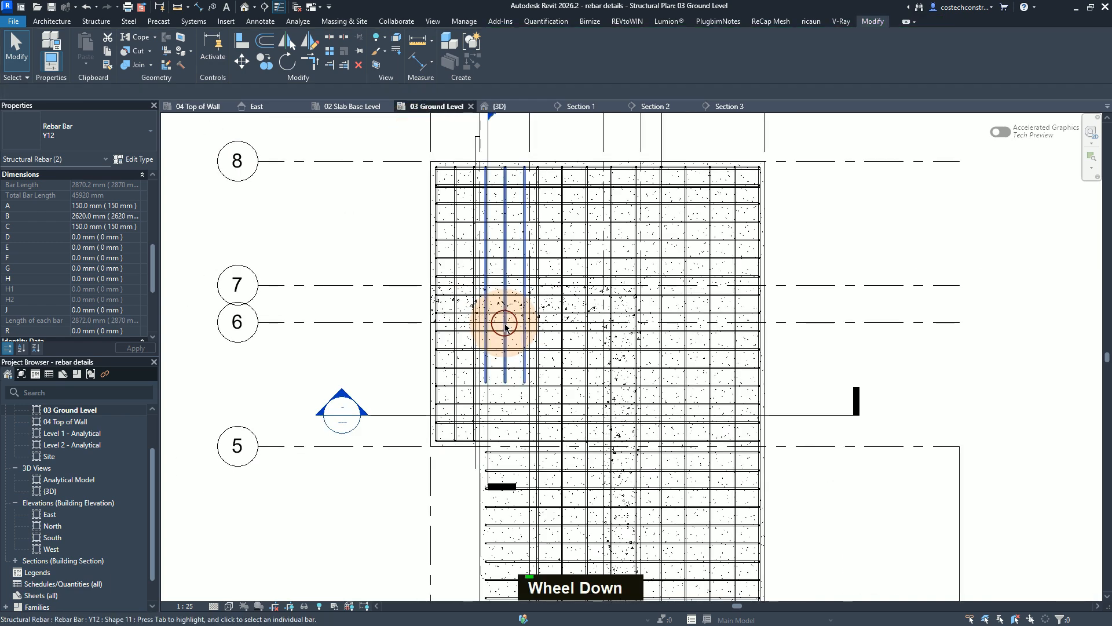
{"action": "left_click", "coordinate": [504, 322]}
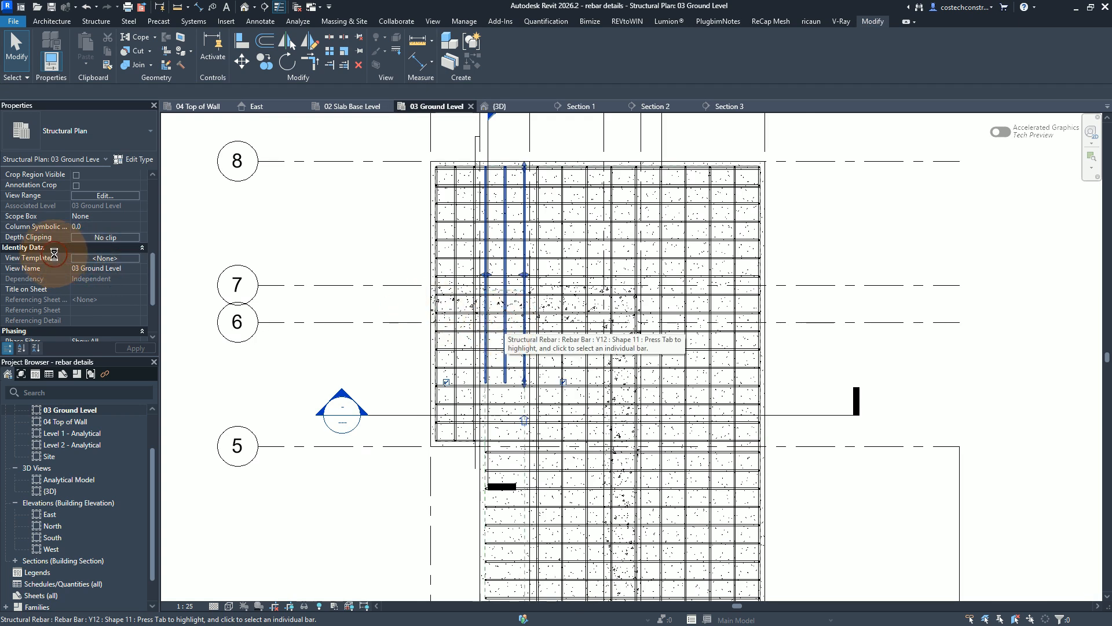
{"action": "scroll", "coordinate": [51, 259], "scroll_direction": "down", "scroll_amount": 1}
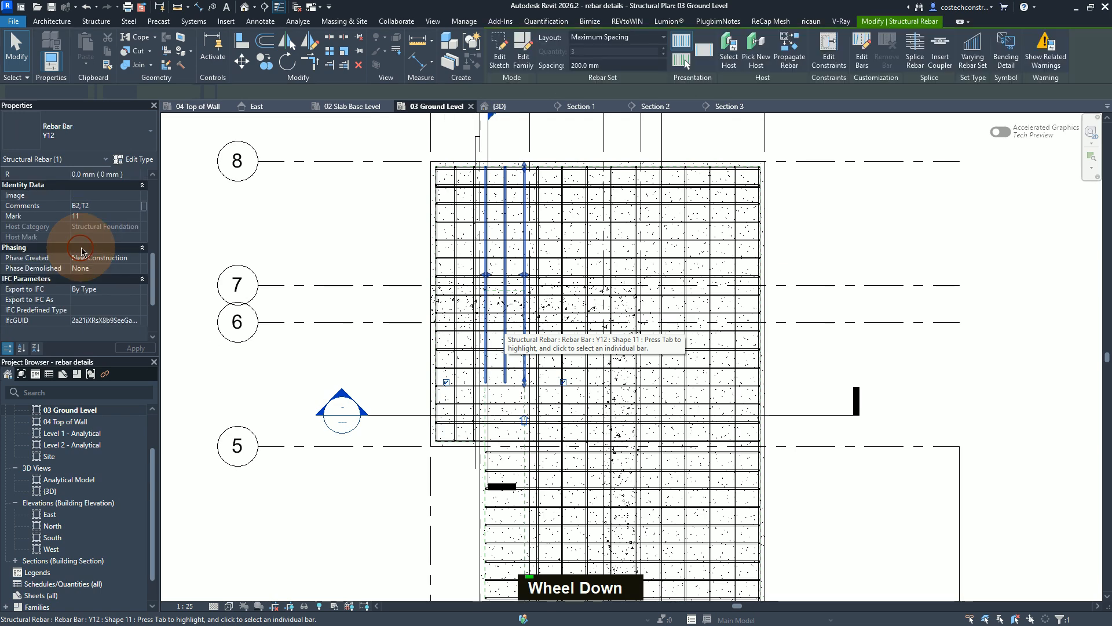
{"action": "key", "text": "Escape"}
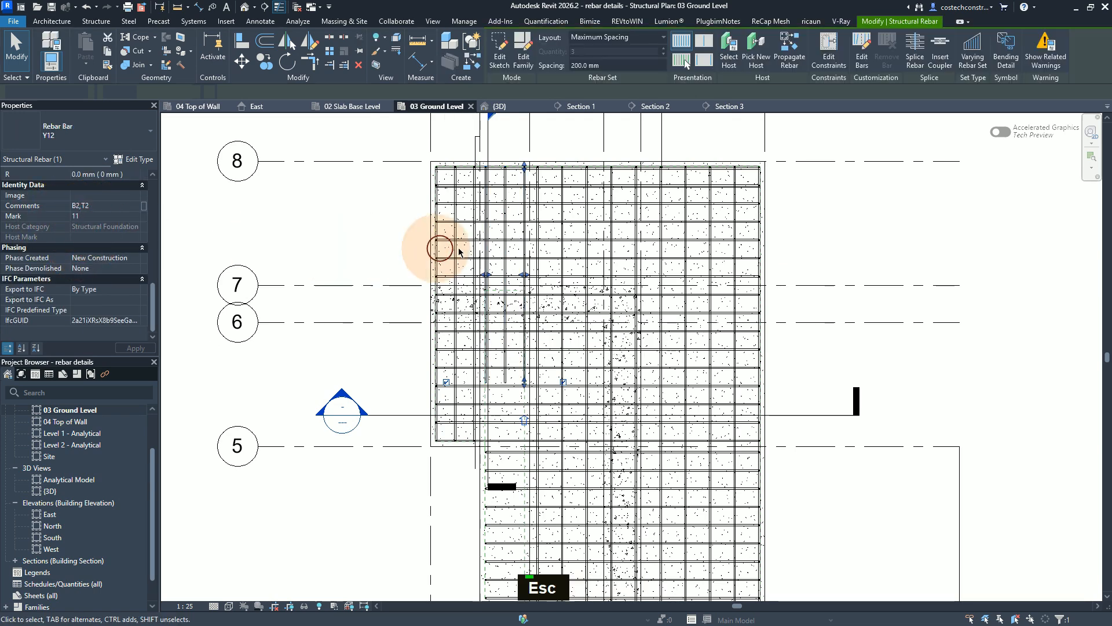
Select both mirrored short bar sets between grids 4 and 1, filter out the structural framing, set their mark to 11 and accept the duplicate value
{"action": "scroll", "coordinate": [516, 200], "scroll_direction": "down", "scroll_amount": 3}
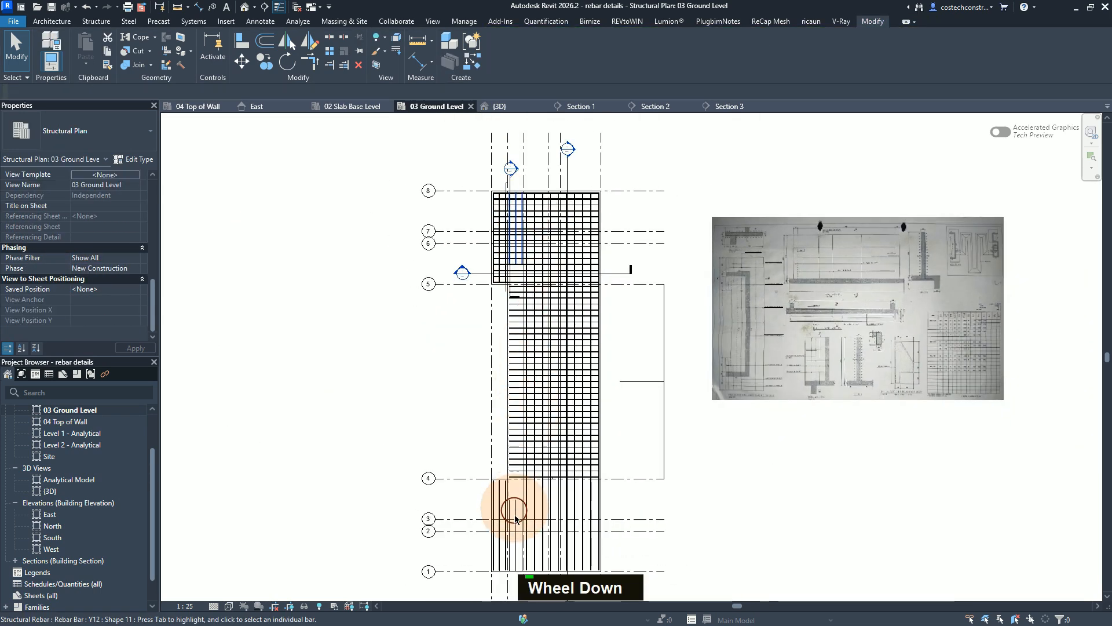
{"action": "scroll", "coordinate": [517, 521], "scroll_direction": "up", "scroll_amount": 4}
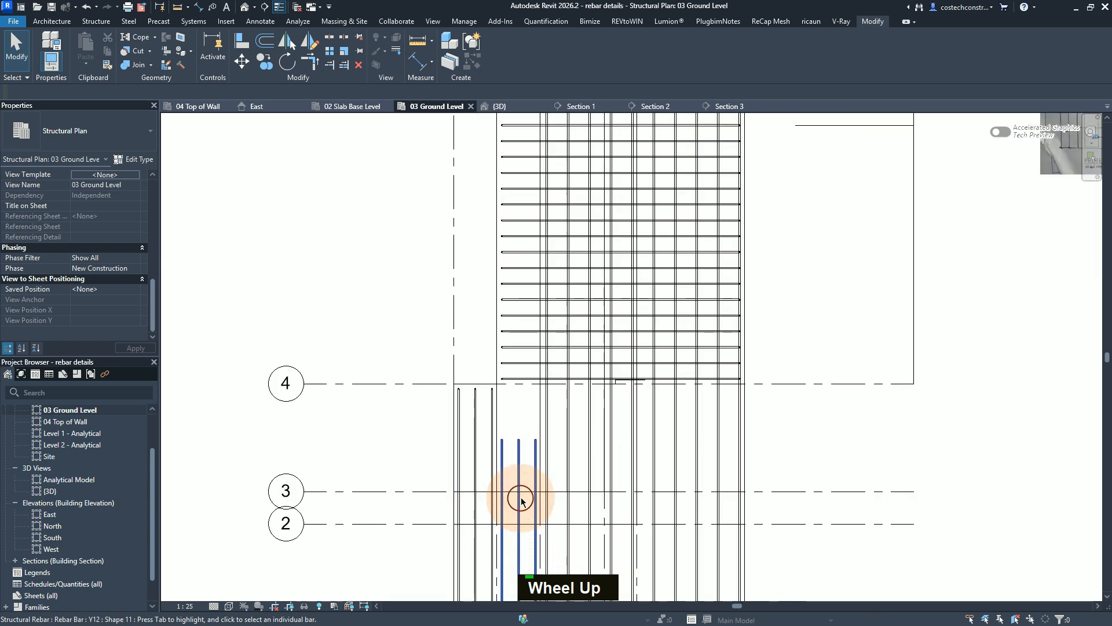
{"action": "scroll", "coordinate": [522, 504], "scroll_direction": "up", "scroll_amount": 3}
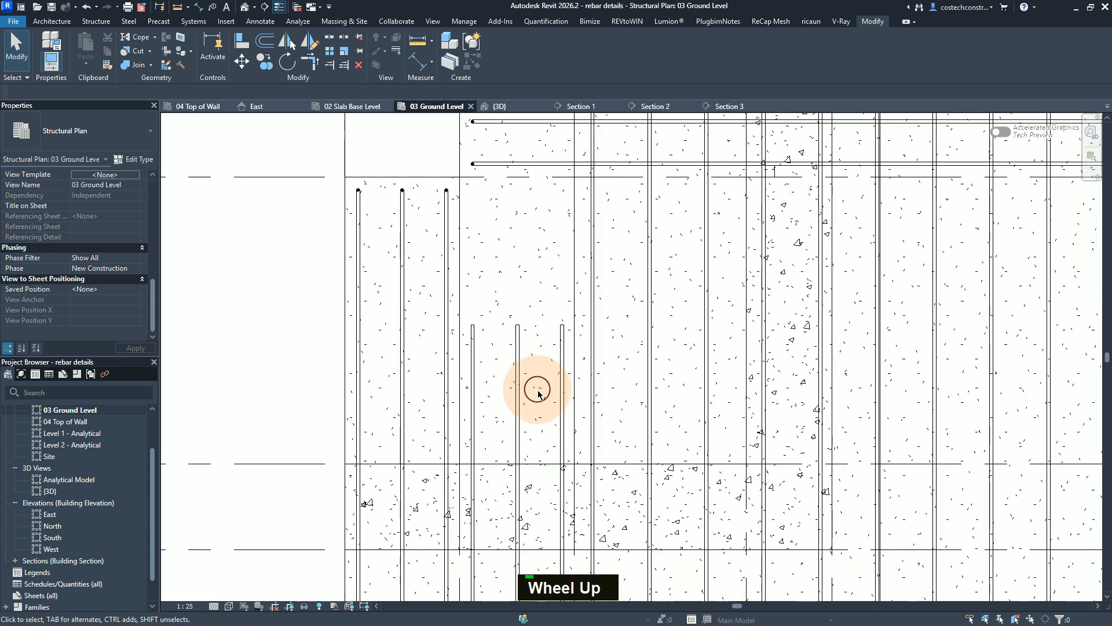
{"action": "left_click_drag", "start_coordinate": [537, 389], "coordinate": [504, 325]}
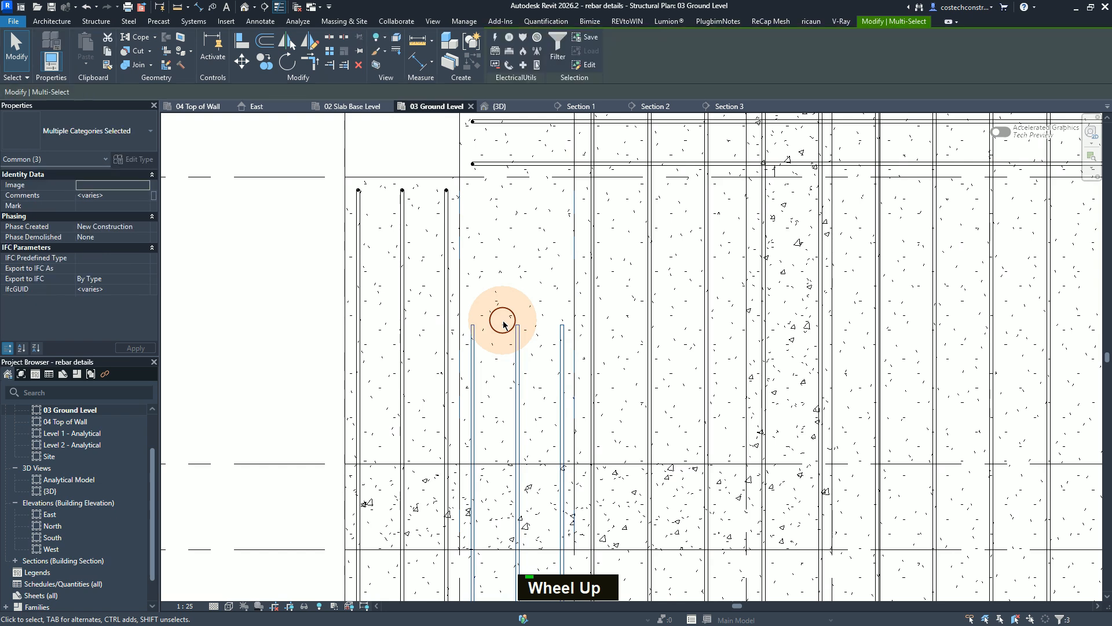
{"action": "left_click", "coordinate": [559, 55]}
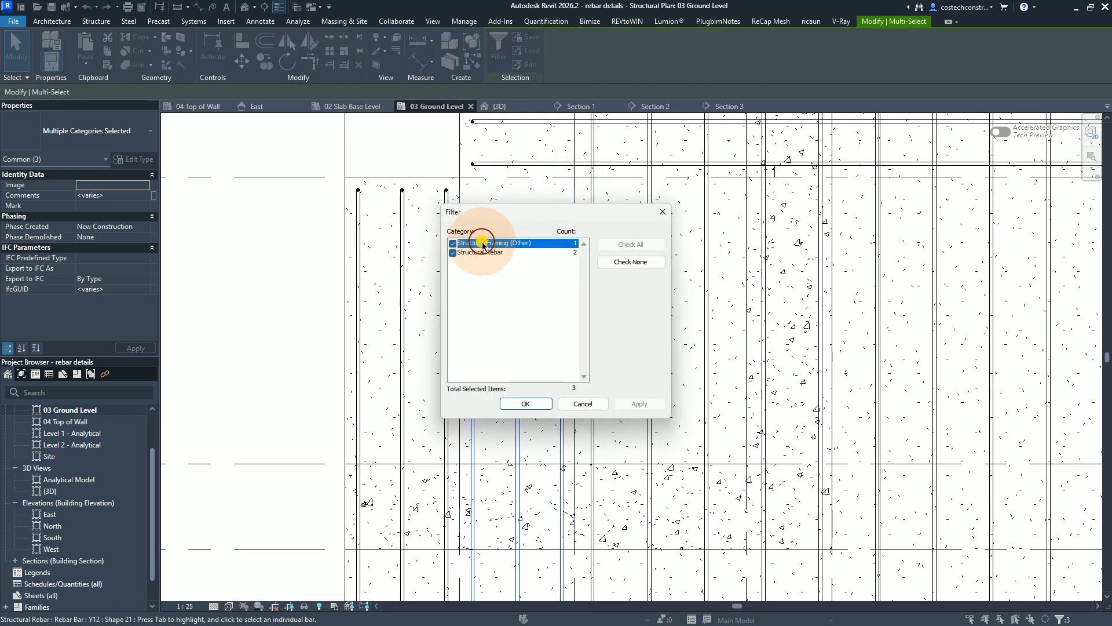
{"action": "left_click", "coordinate": [452, 244]}
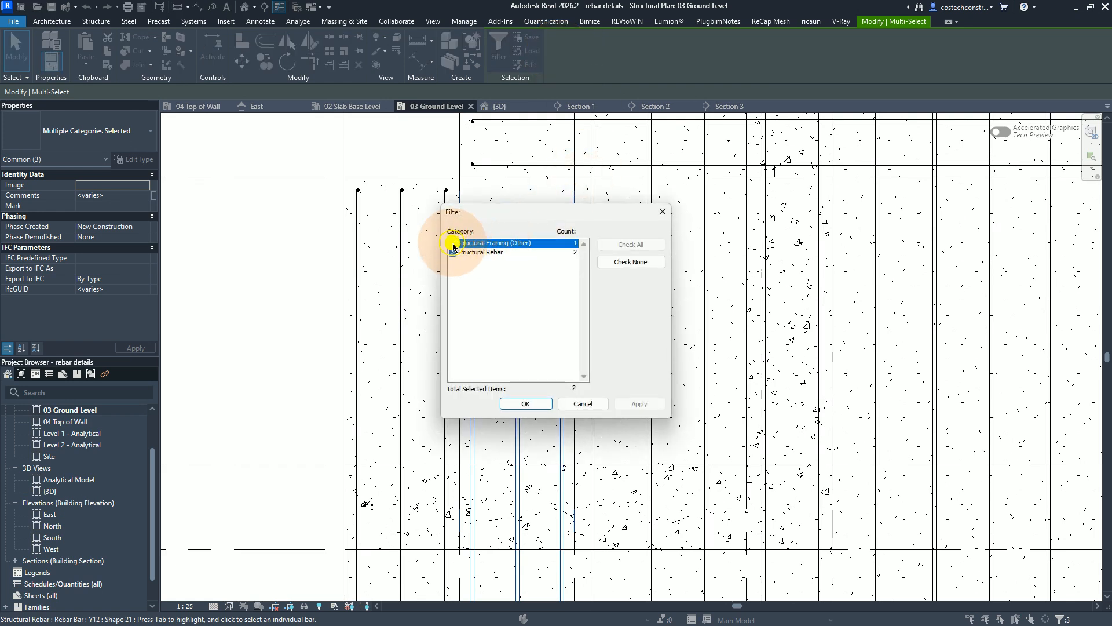
{"action": "left_click", "coordinate": [531, 404]}
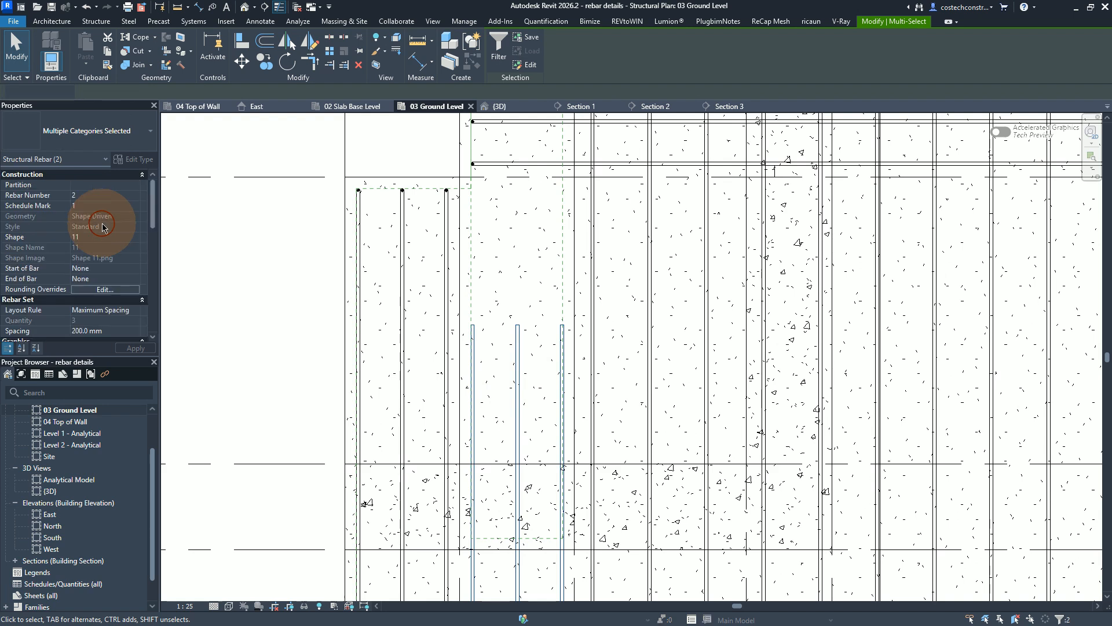
{"action": "scroll", "coordinate": [113, 258], "scroll_direction": "down", "scroll_amount": 1}
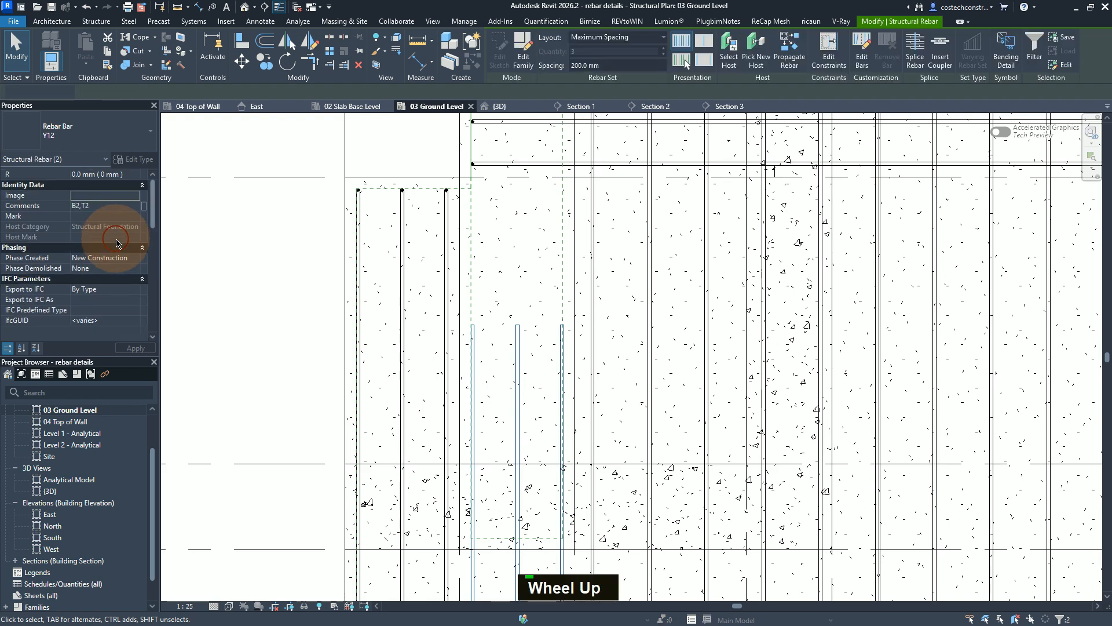
{"action": "scroll", "coordinate": [113, 238], "scroll_direction": "down", "scroll_amount": 5}
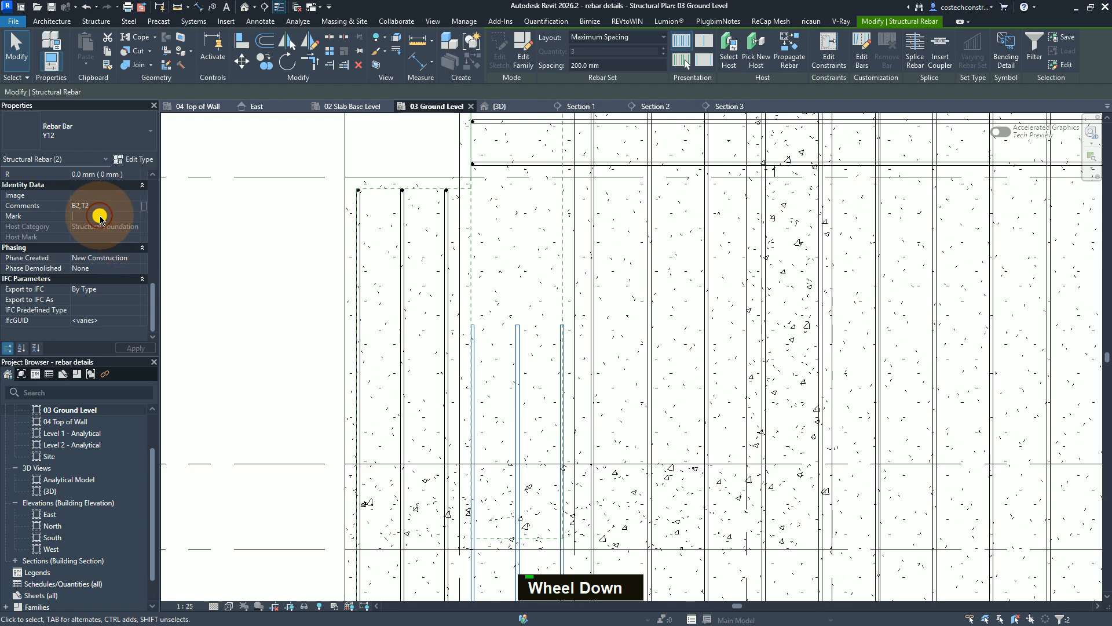
{"action": "type", "text": "11"}
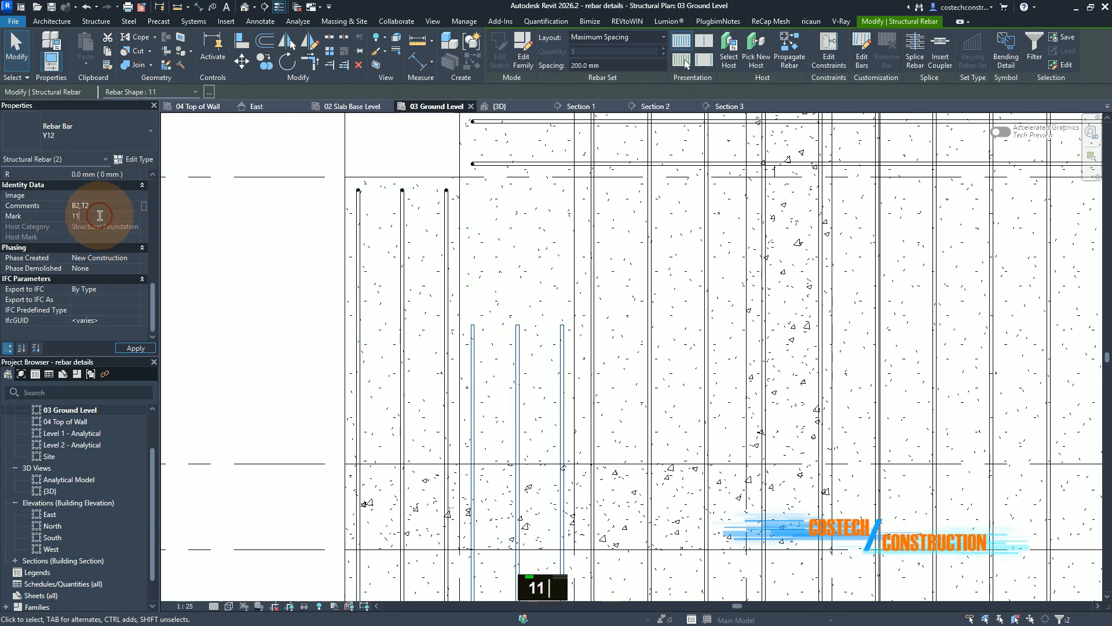
{"action": "left_click", "coordinate": [136, 348]}
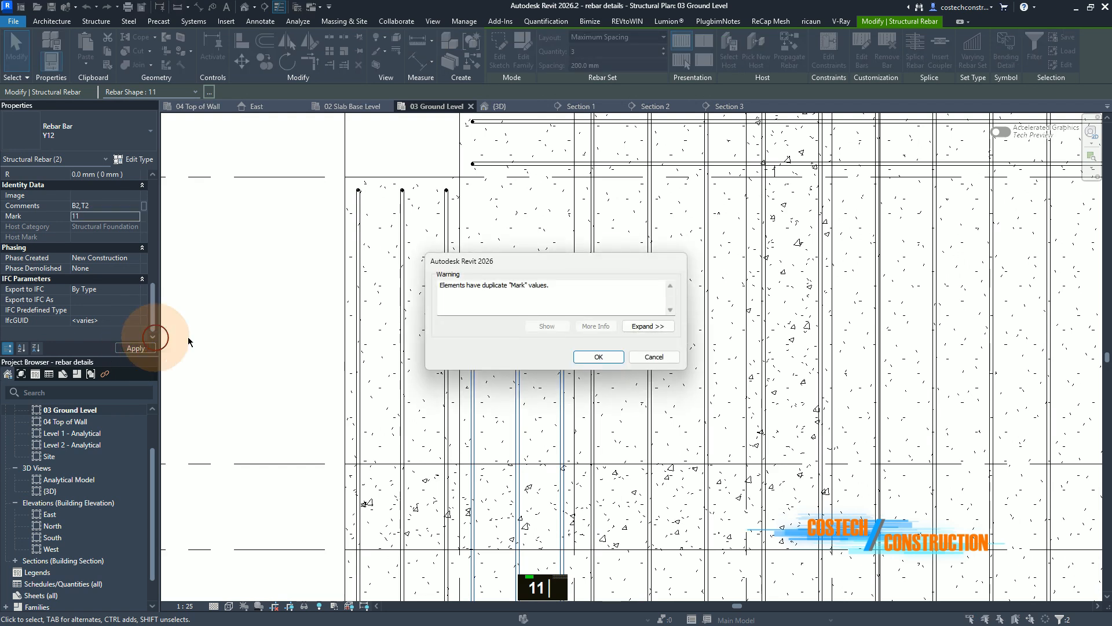
{"action": "left_click", "coordinate": [597, 357]}
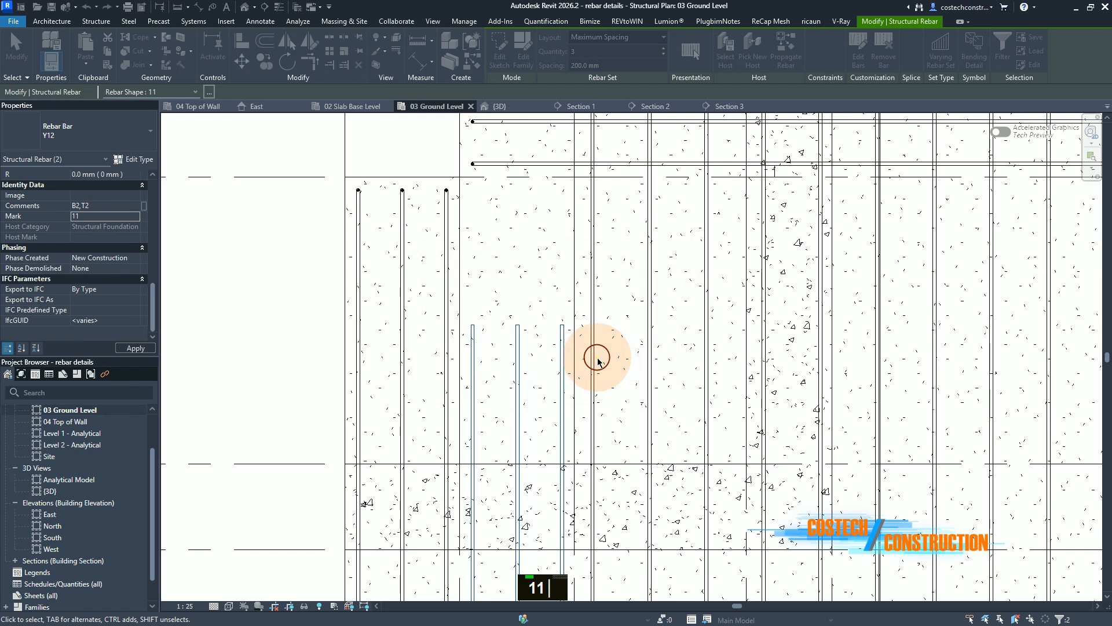
{"action": "scroll", "coordinate": [473, 374], "scroll_direction": "down", "scroll_amount": 2}
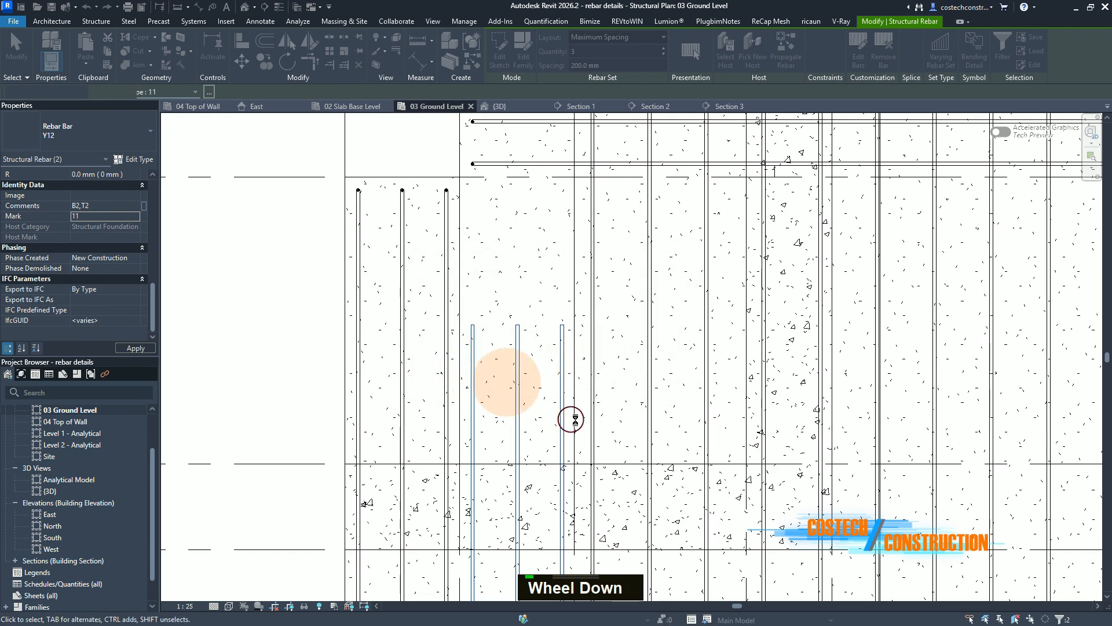
{"action": "scroll", "coordinate": [543, 398], "scroll_direction": "down", "scroll_amount": 1}
{"action": "scroll", "coordinate": [542, 401], "scroll_direction": "up", "scroll_amount": 1}
{"action": "scroll", "coordinate": [542, 432], "scroll_direction": "down", "scroll_amount": 1}
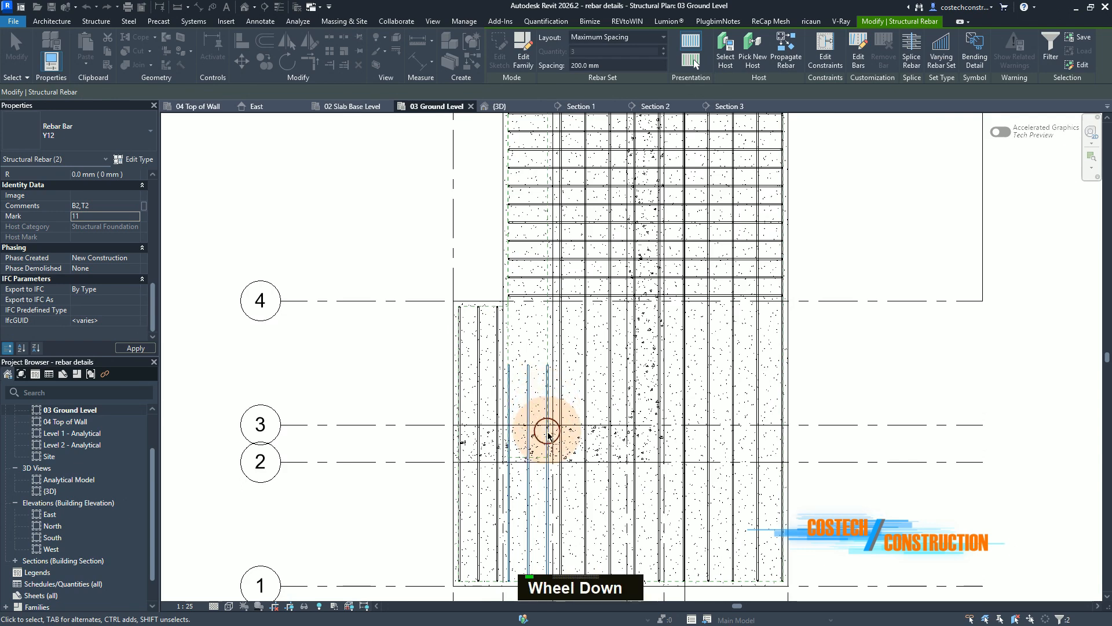
{"action": "scroll", "coordinate": [561, 436], "scroll_direction": "up", "scroll_amount": 1}
{"action": "scroll", "coordinate": [603, 415], "scroll_direction": "down", "scroll_amount": 1}
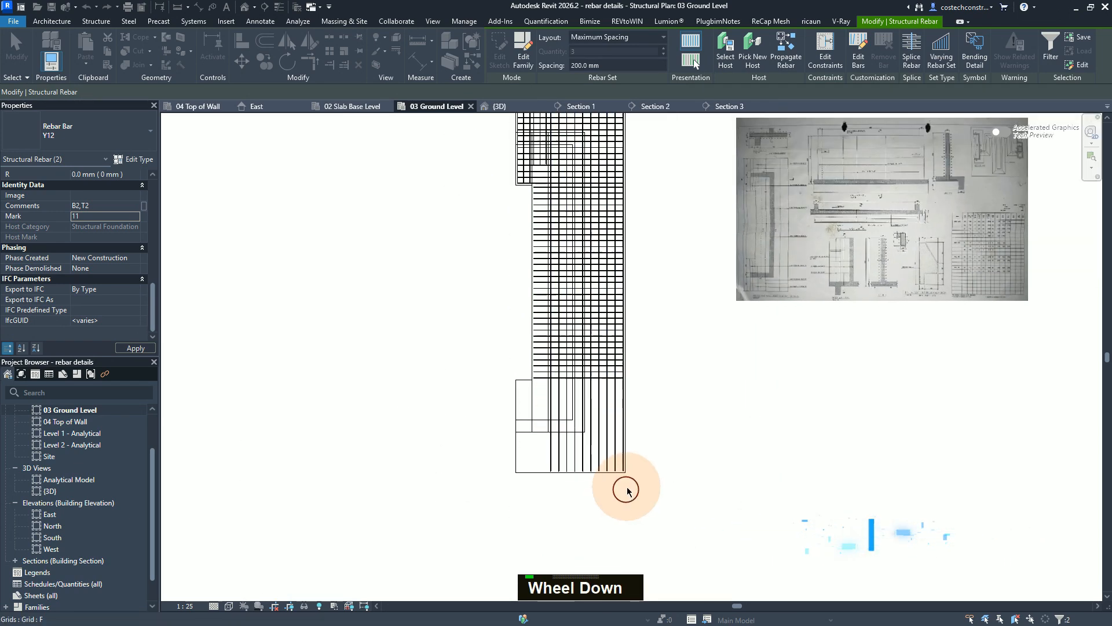
{"action": "key", "text": "Escape"}
{"action": "scroll", "coordinate": [661, 327], "scroll_direction": "down", "scroll_amount": 1}
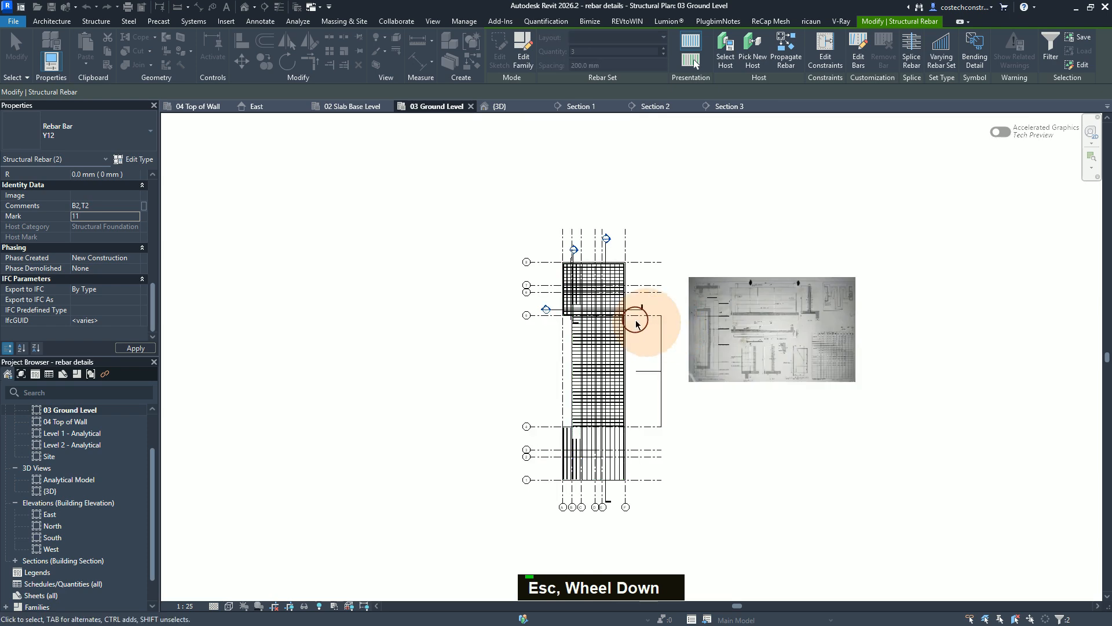
Open Section 1, select the top and bottom shape 21 Y12 bar sets together, and check their mark
{"action": "scroll", "coordinate": [614, 310], "scroll_direction": "up", "scroll_amount": 1}
{"action": "scroll", "coordinate": [549, 311], "scroll_direction": "up", "scroll_amount": 3}
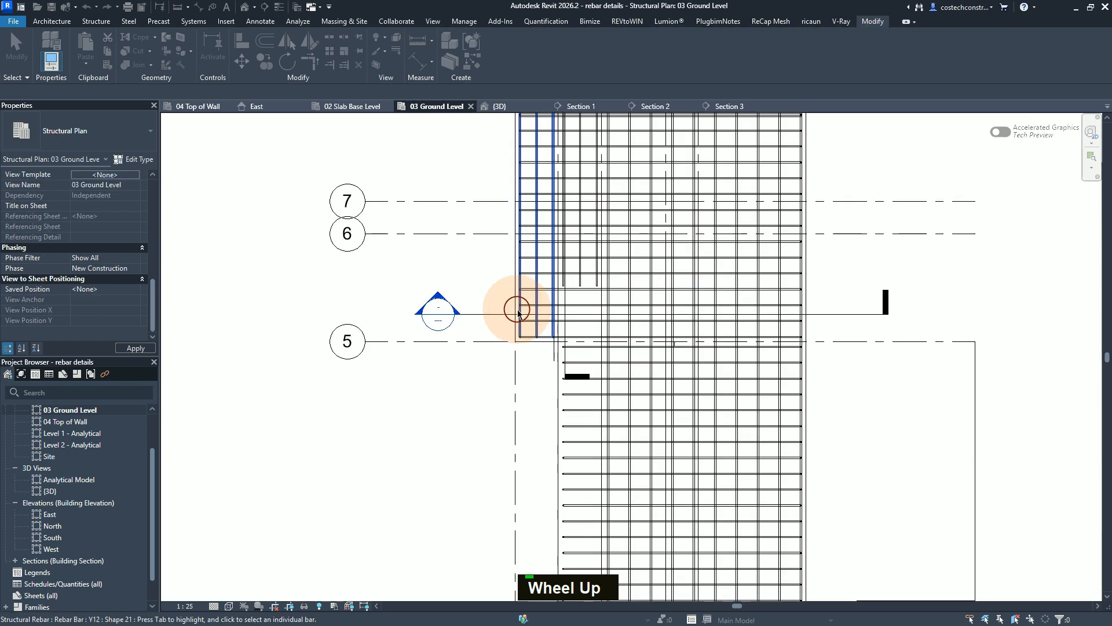
{"action": "double_click", "coordinate": [438, 316]}
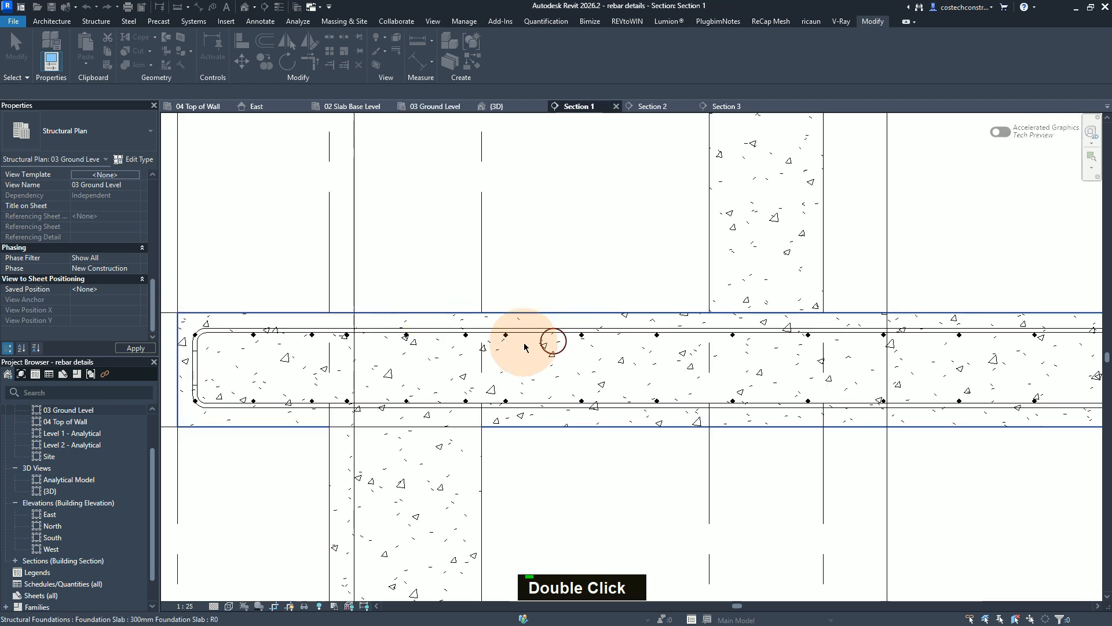
{"action": "left_click", "coordinate": [547, 335]}
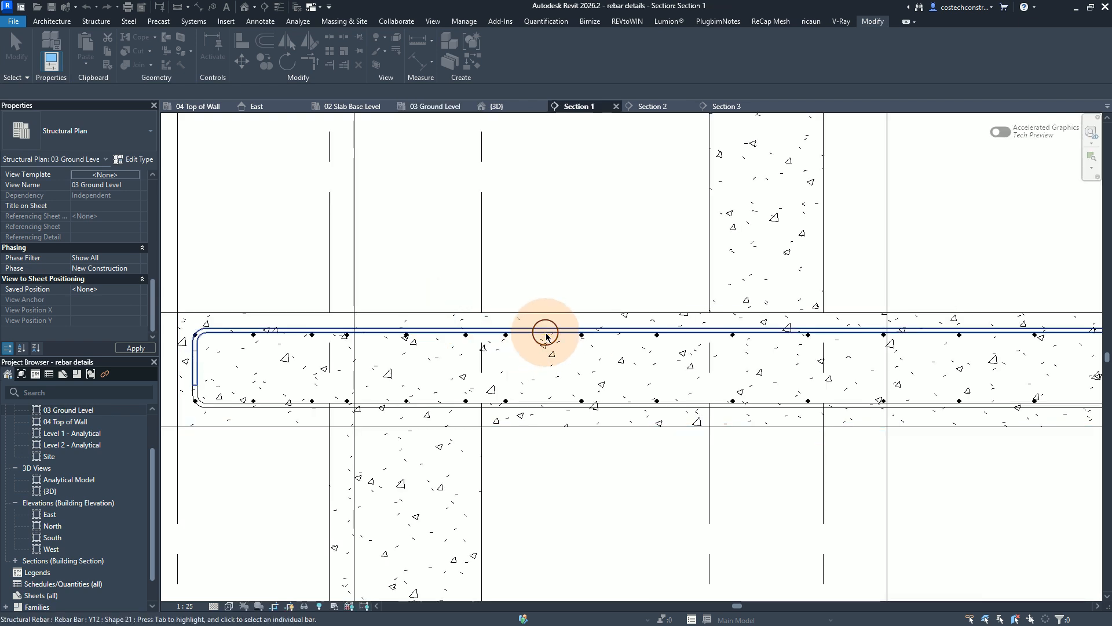
{"action": "left_click", "coordinate": [545, 404], "text": "ctrl"}
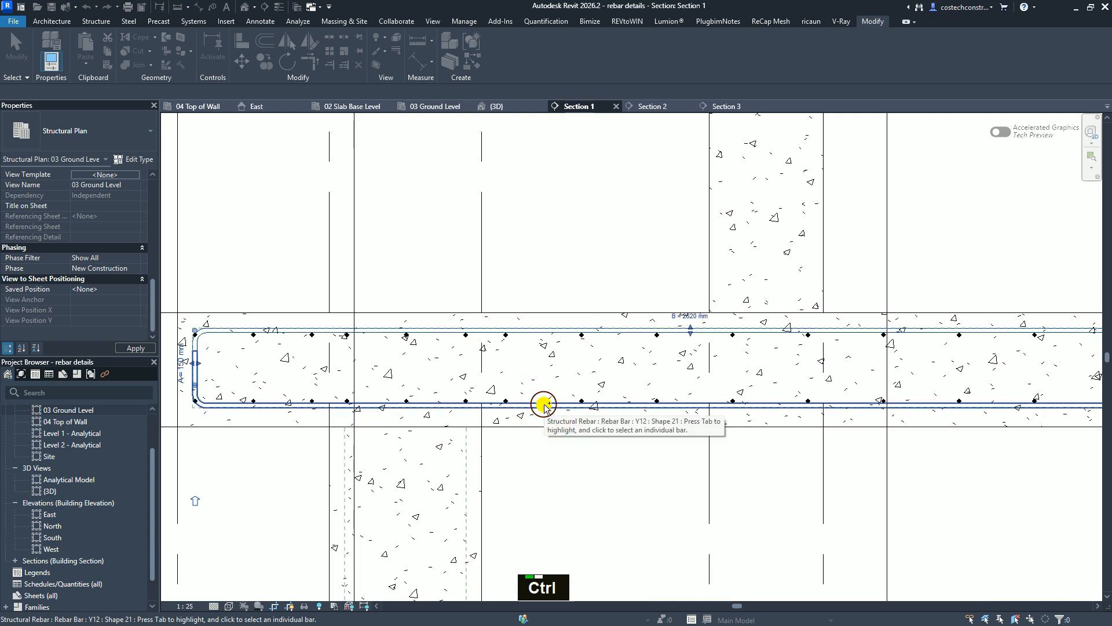
{"action": "left_click", "coordinate": [543, 405], "text": "ctrl"}
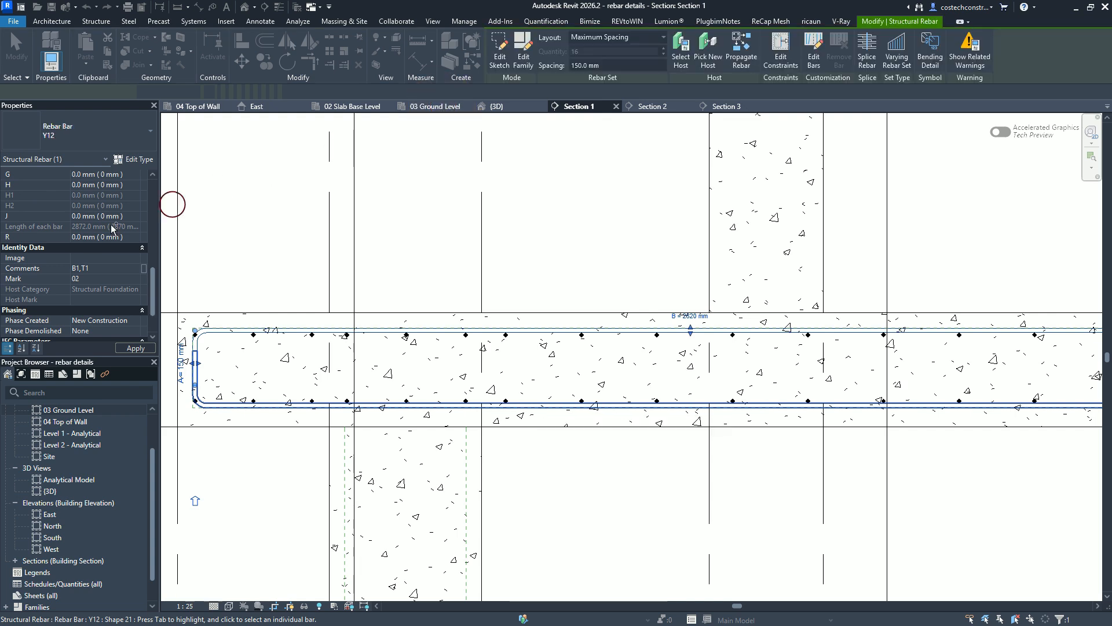
{"action": "left_click", "coordinate": [80, 278]}
{"action": "left_click", "coordinate": [94, 279]}
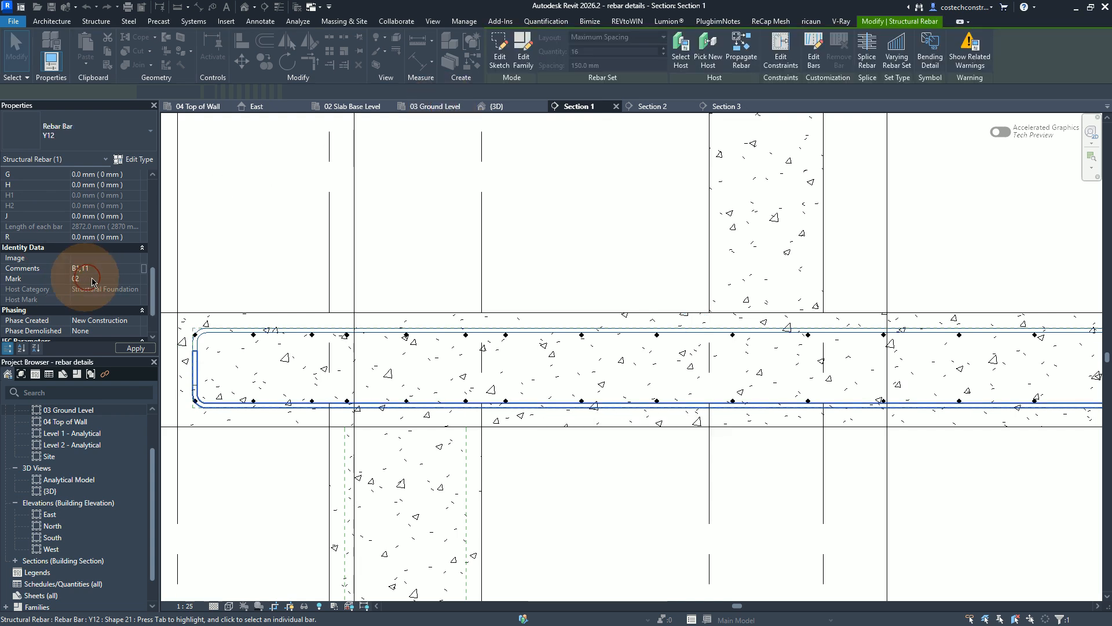
{"action": "left_click", "coordinate": [633, 247]}
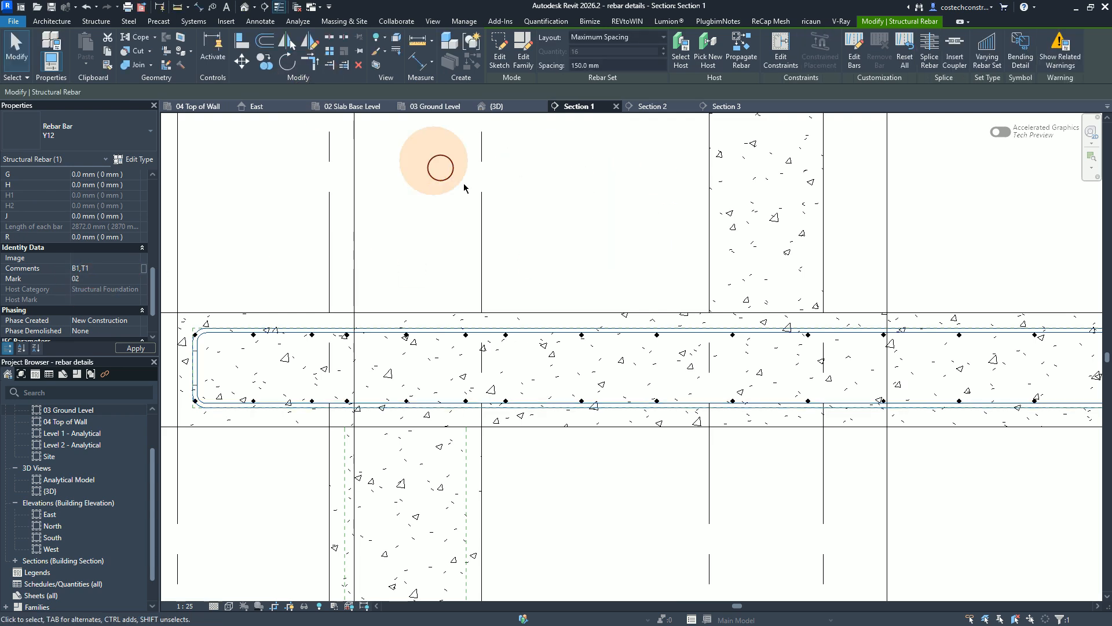
In the 03 Ground Level plan, mirror both selected shape 21 bar sets about the short reference line midway between grids 5 and 4
{"action": "left_click", "coordinate": [410, 107]}
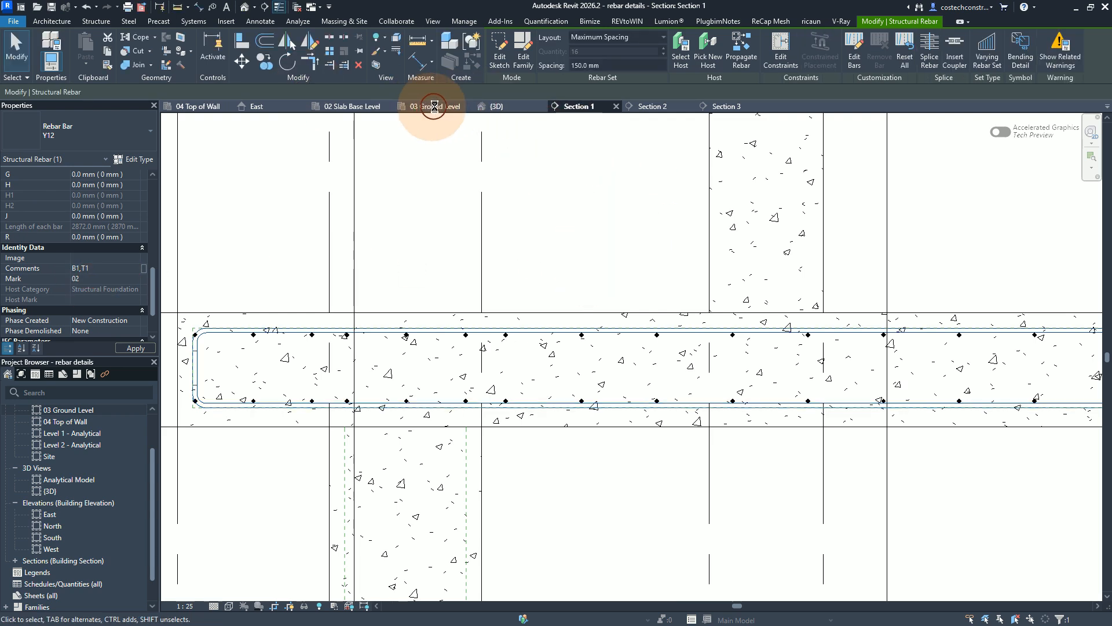
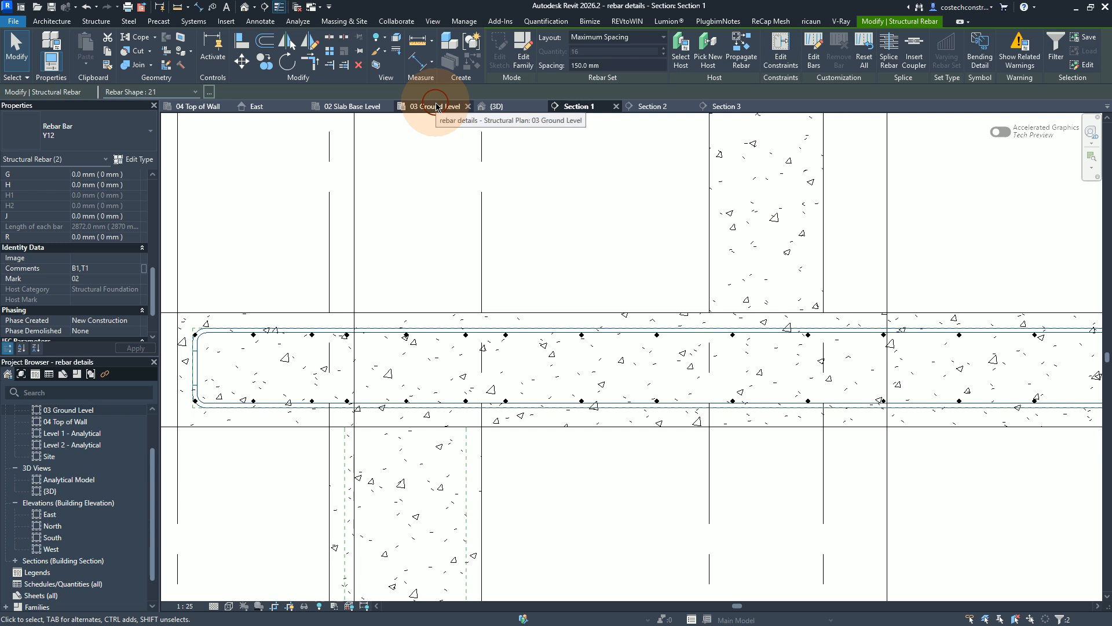
{"action": "left_click", "coordinate": [440, 108]}
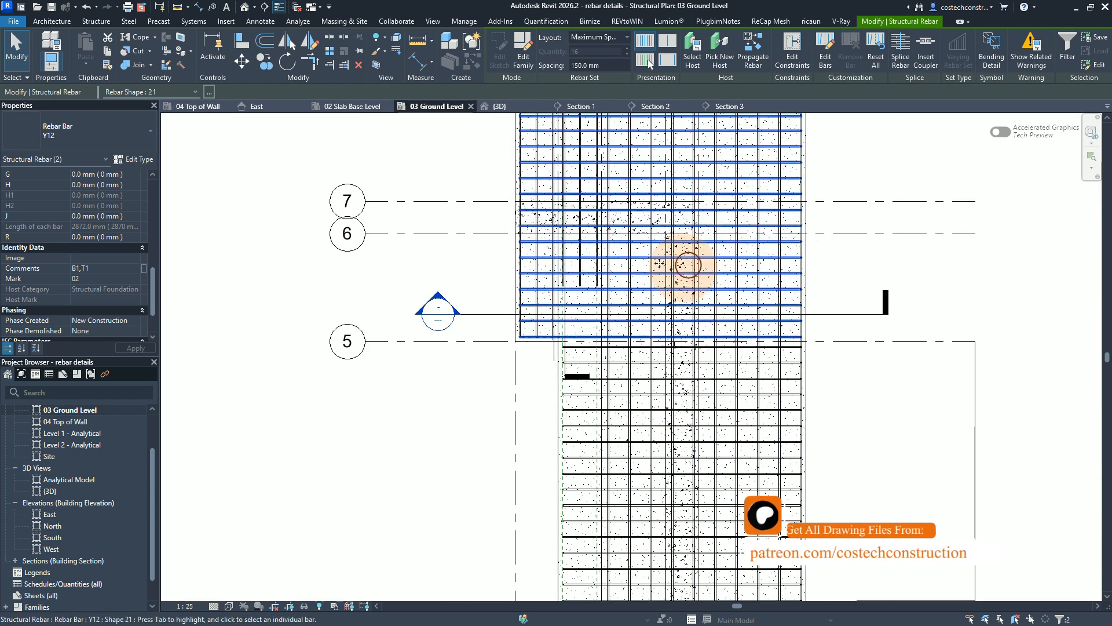
{"action": "scroll", "coordinate": [462, 251], "scroll_direction": "down", "scroll_amount": 1}
{"action": "scroll", "coordinate": [465, 248], "scroll_direction": "down", "scroll_amount": 2}
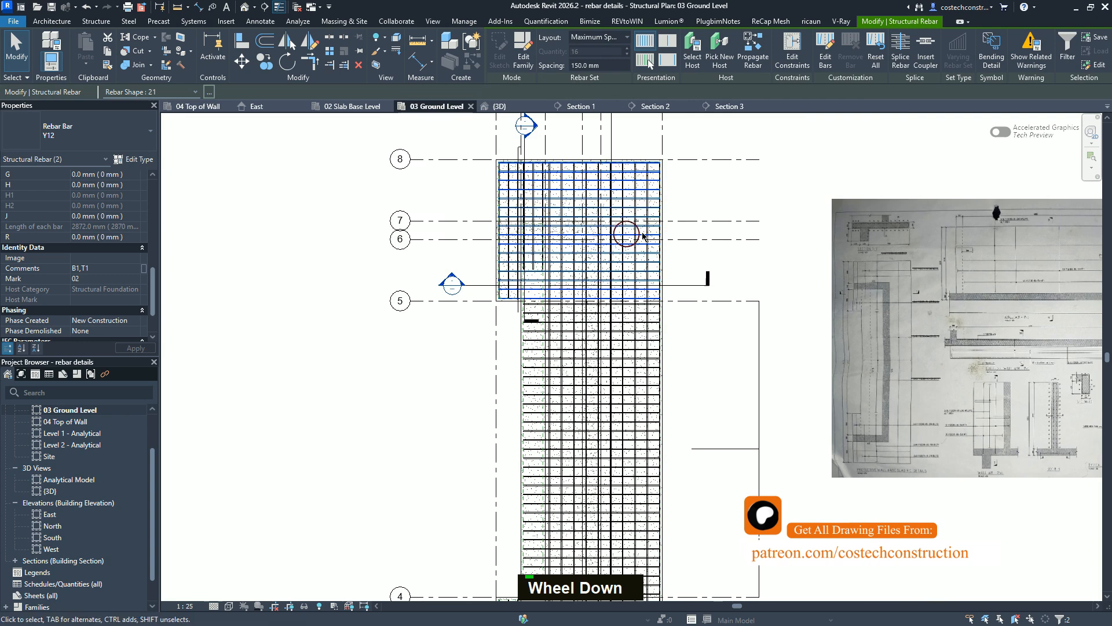
{"action": "left_click", "coordinate": [84, 281]}
{"action": "left_click", "coordinate": [577, 132]}
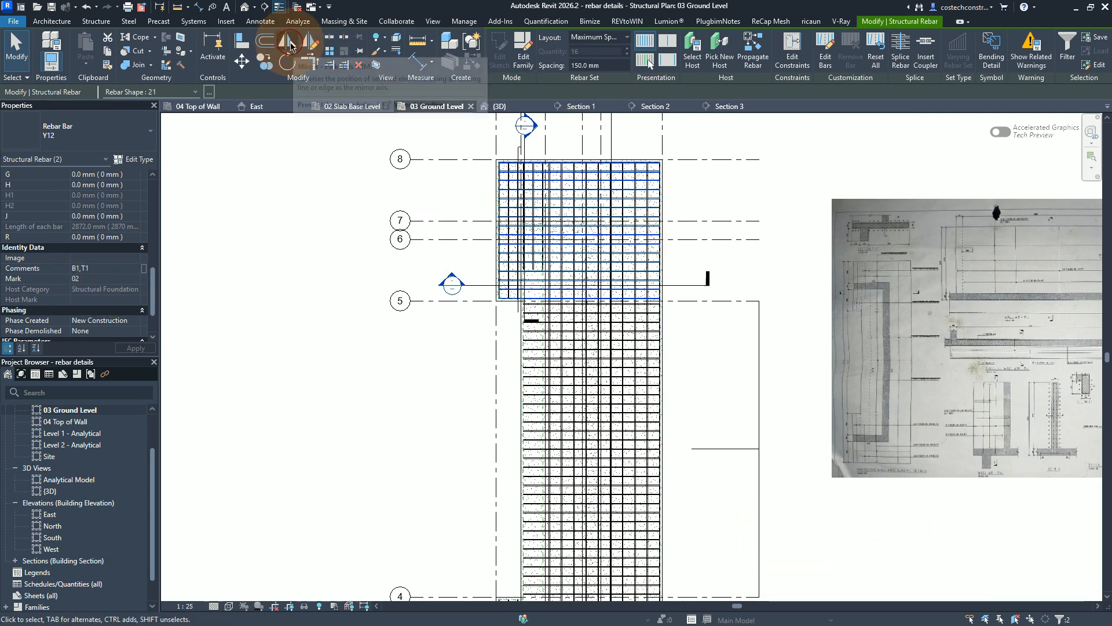
{"action": "left_click", "coordinate": [291, 45]}
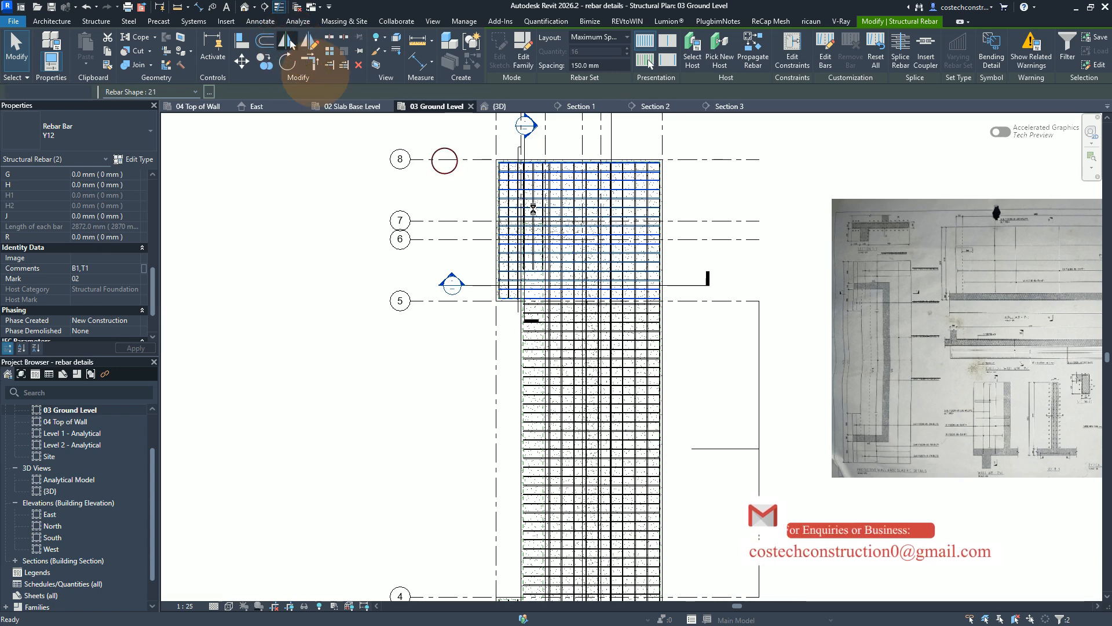
{"action": "left_click", "coordinate": [750, 457]}
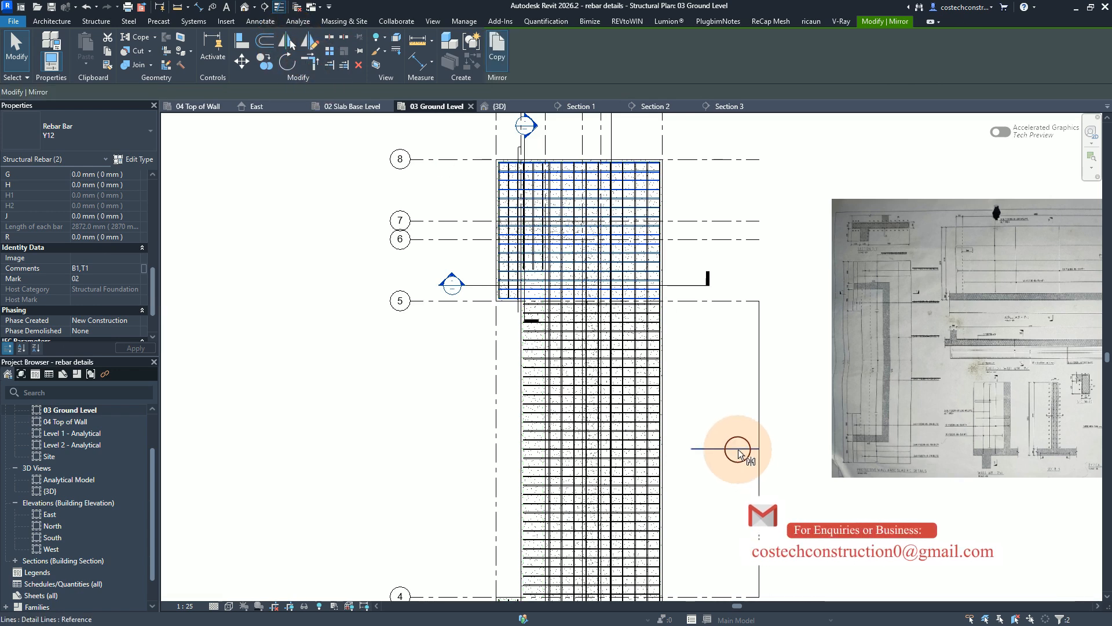
{"action": "left_click", "coordinate": [738, 450]}
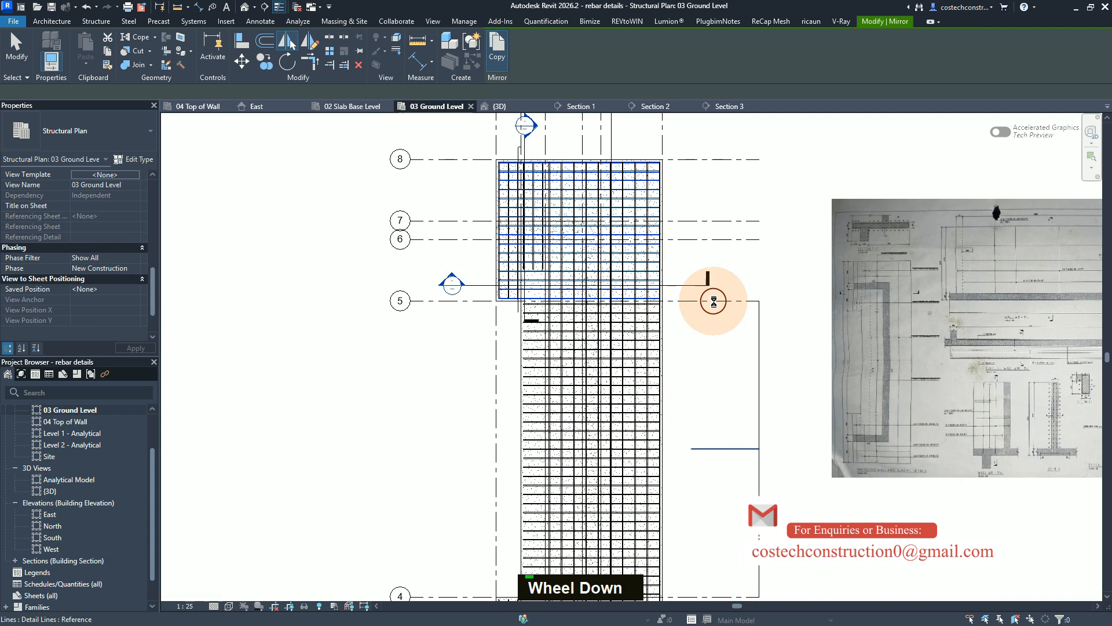
{"action": "scroll", "coordinate": [714, 301], "scroll_direction": "down", "scroll_amount": 5}
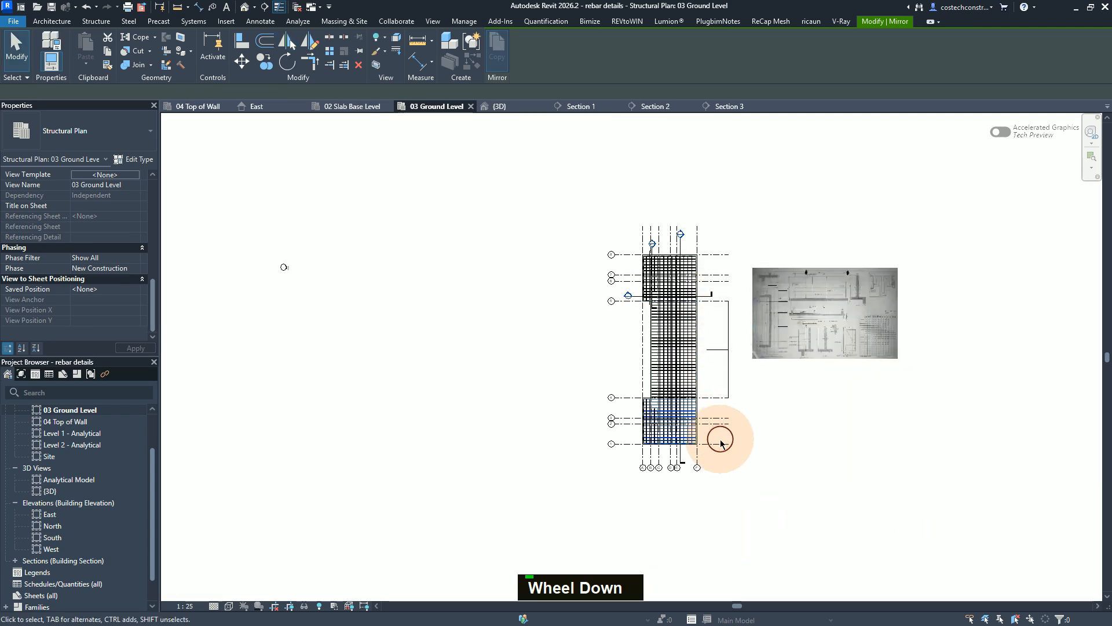
Select both mirrored shape 21 bar sets at the grid 1 end and set their mark to 02
{"action": "scroll", "coordinate": [702, 442], "scroll_direction": "up", "scroll_amount": 5}
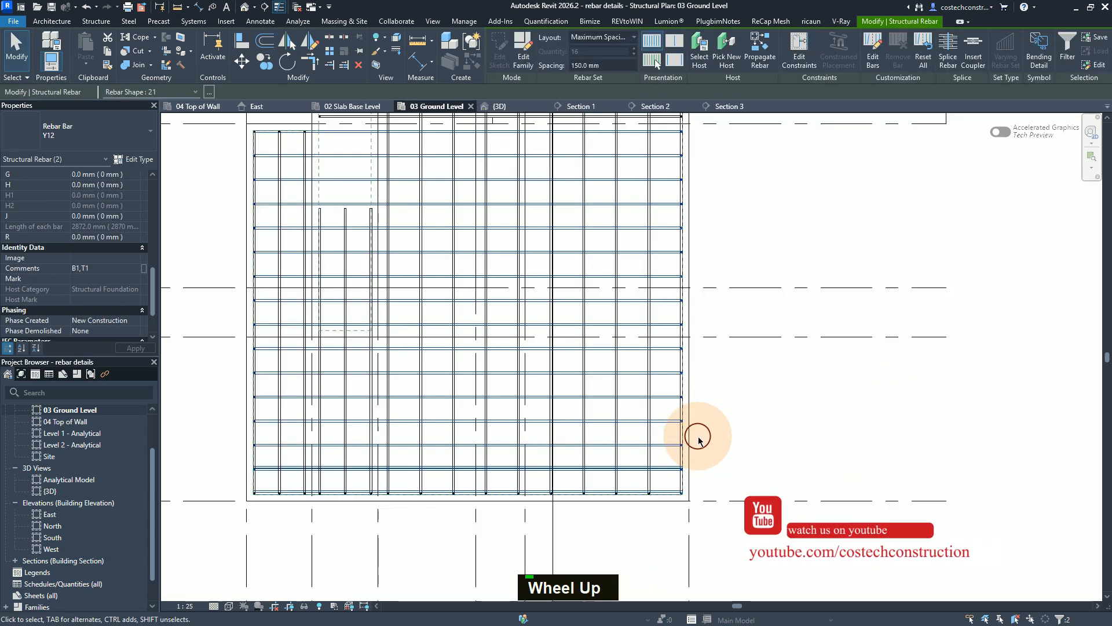
{"action": "scroll", "coordinate": [698, 440], "scroll_direction": "up", "scroll_amount": 3}
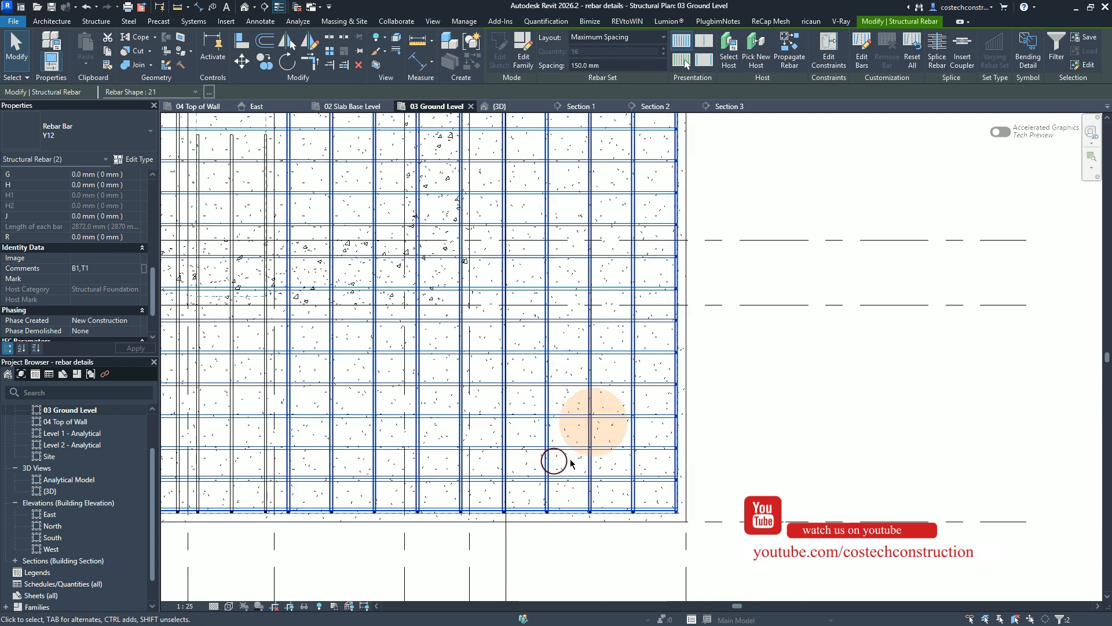
{"action": "key", "text": "Escape"}
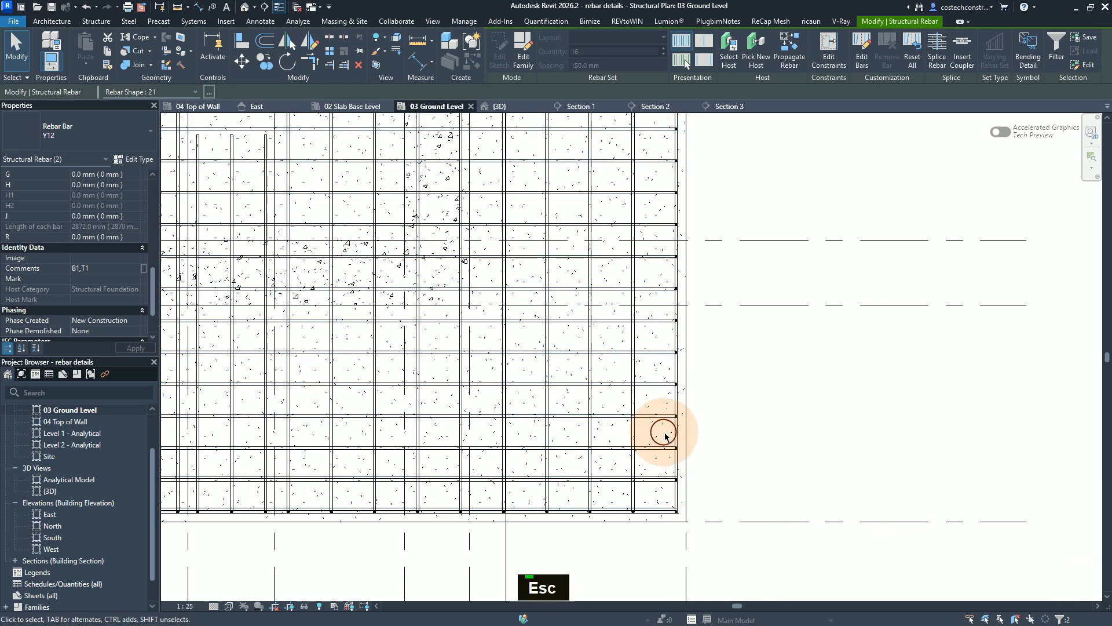
{"action": "left_click_drag", "start_coordinate": [665, 434], "coordinate": [650, 373]}
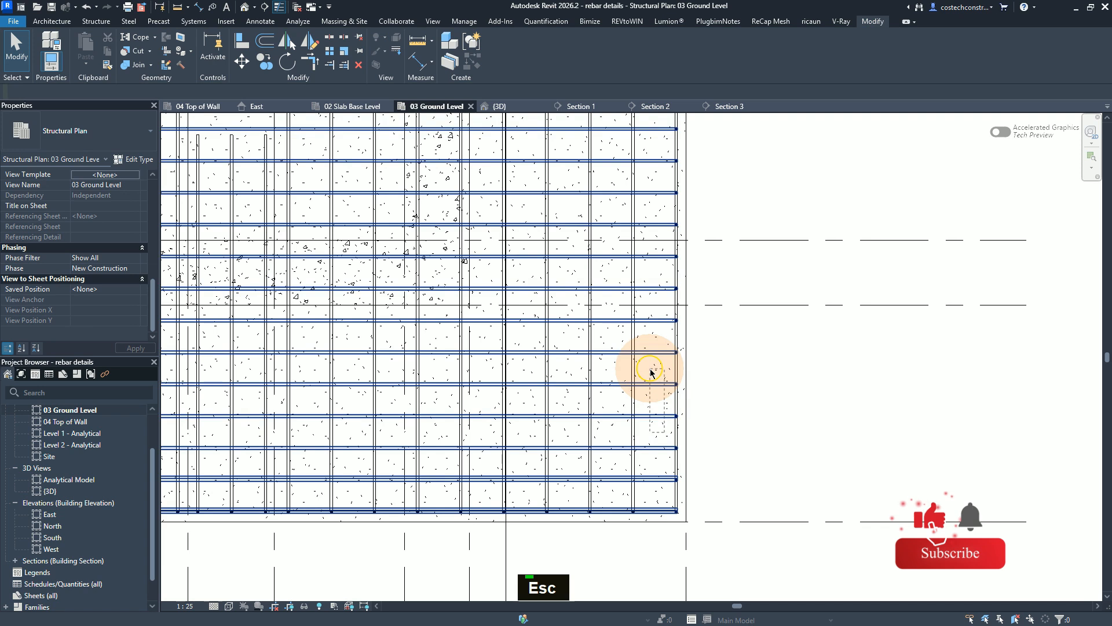
{"action": "left_click_drag", "start_coordinate": [651, 373], "coordinate": [650, 372]}
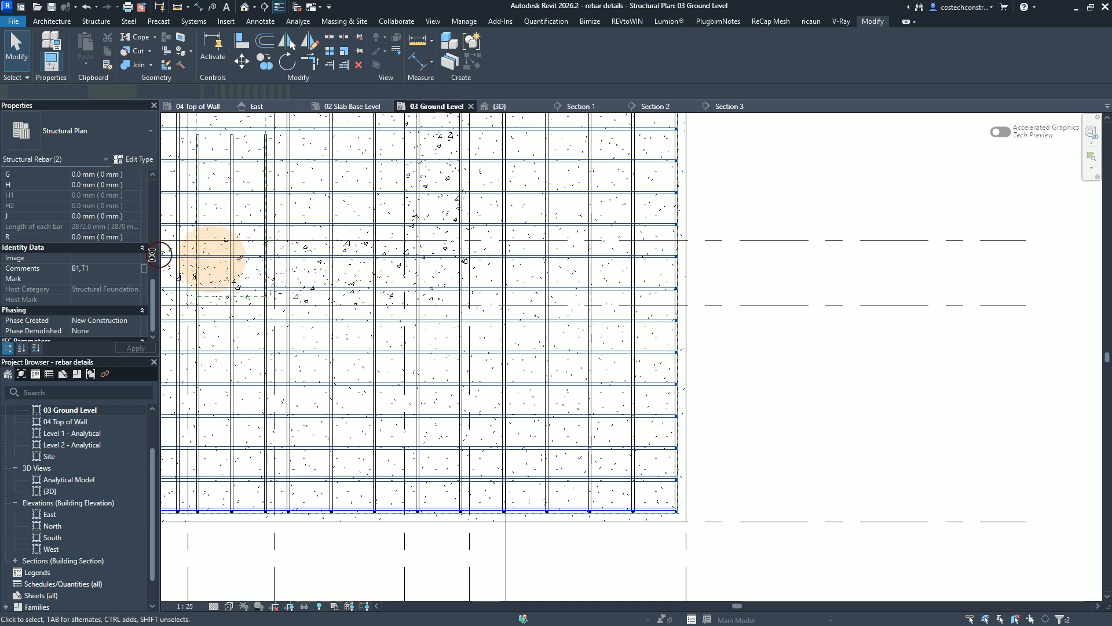
{"action": "left_click", "coordinate": [87, 278]}
{"action": "type", "text": "02"}
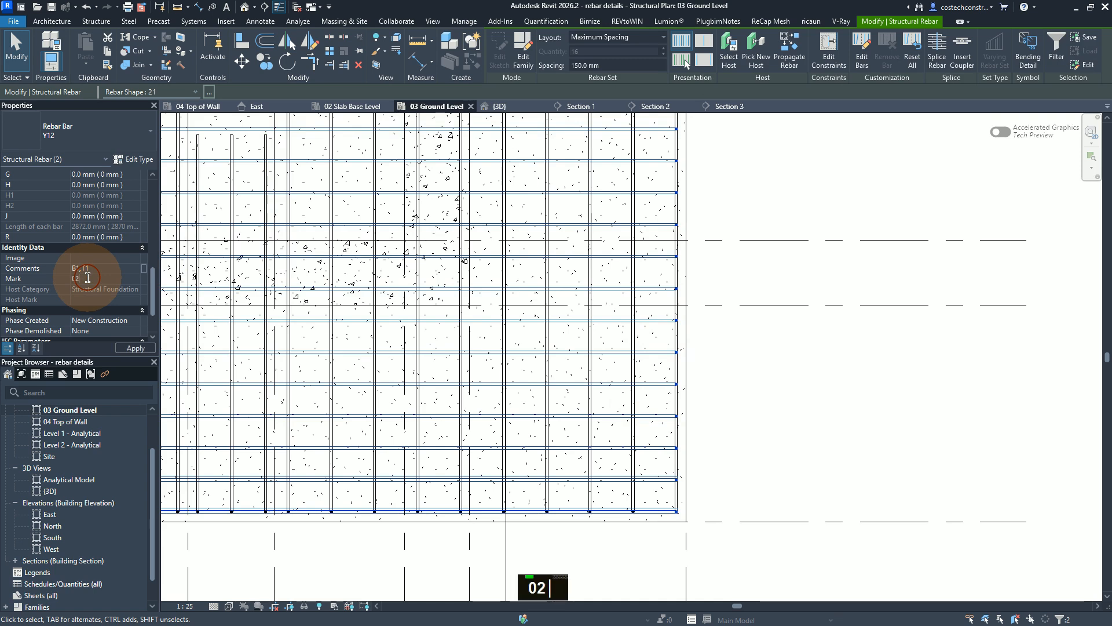
{"action": "left_click", "coordinate": [135, 348]}
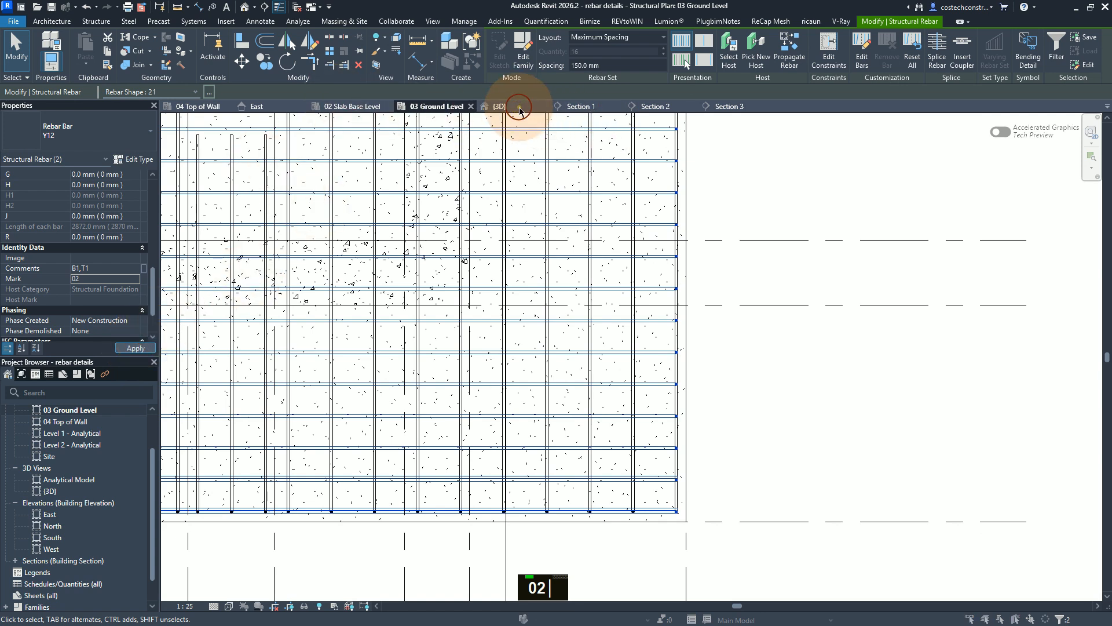
{"action": "left_click", "coordinate": [597, 357]}
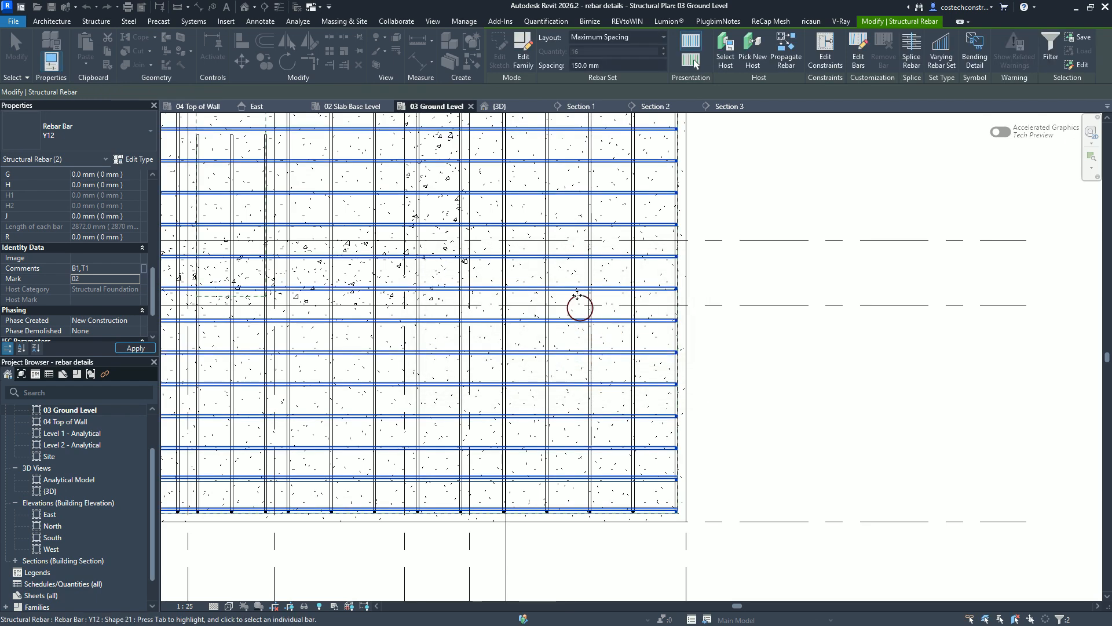
Open the {3D} view and select all instances of the Y12 rebar
{"action": "left_click", "coordinate": [497, 107]}
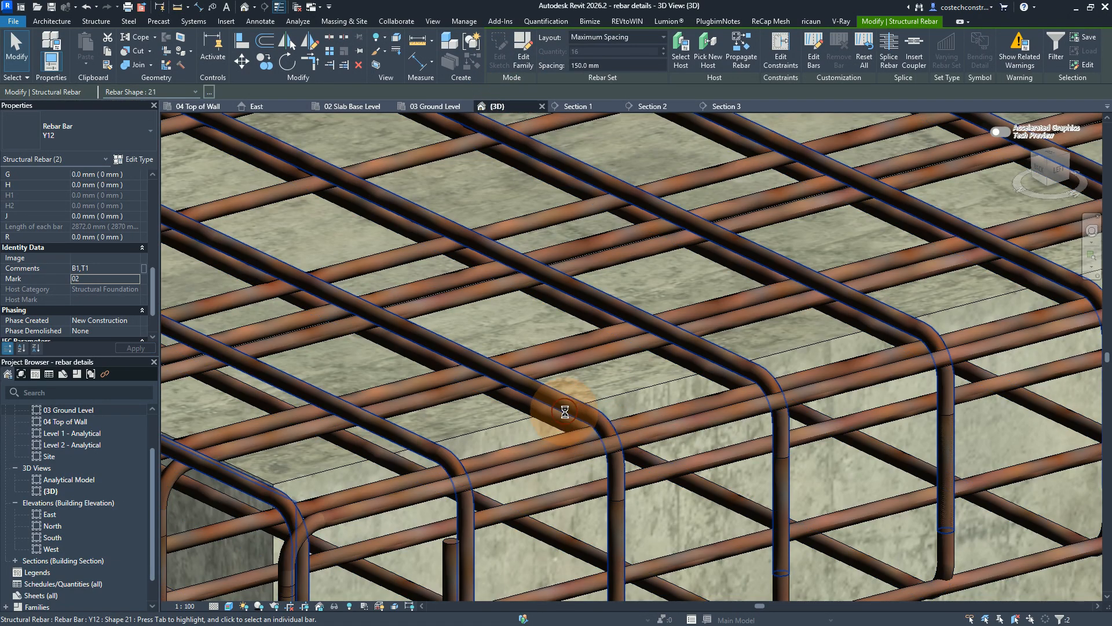
{"action": "right_click", "coordinate": [531, 322]}
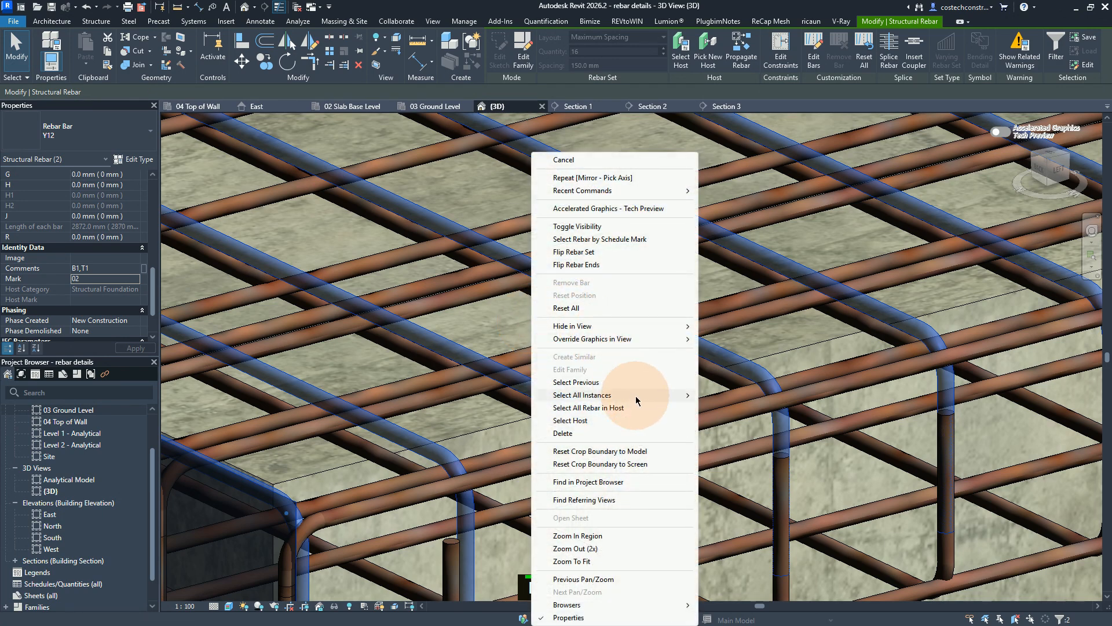
{"action": "mouse_move", "coordinate": [637, 400]}
{"action": "left_click", "coordinate": [746, 395]}
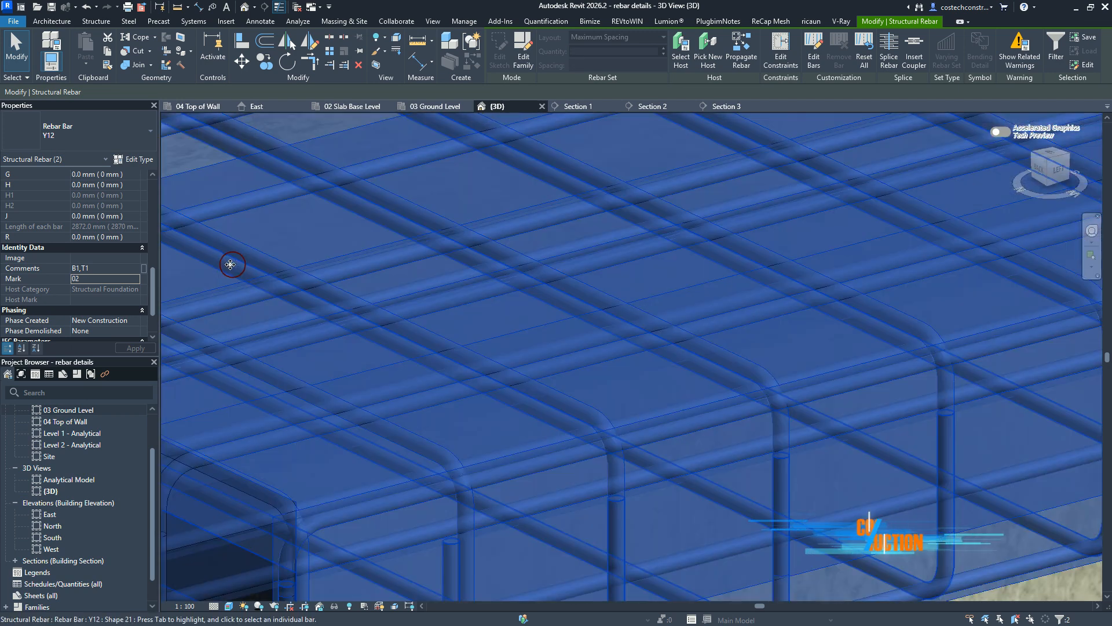
Edit the selected rebar's view visibility states so that the bars show unobscured in the {3D} view
{"action": "left_click", "coordinate": [56, 271]}
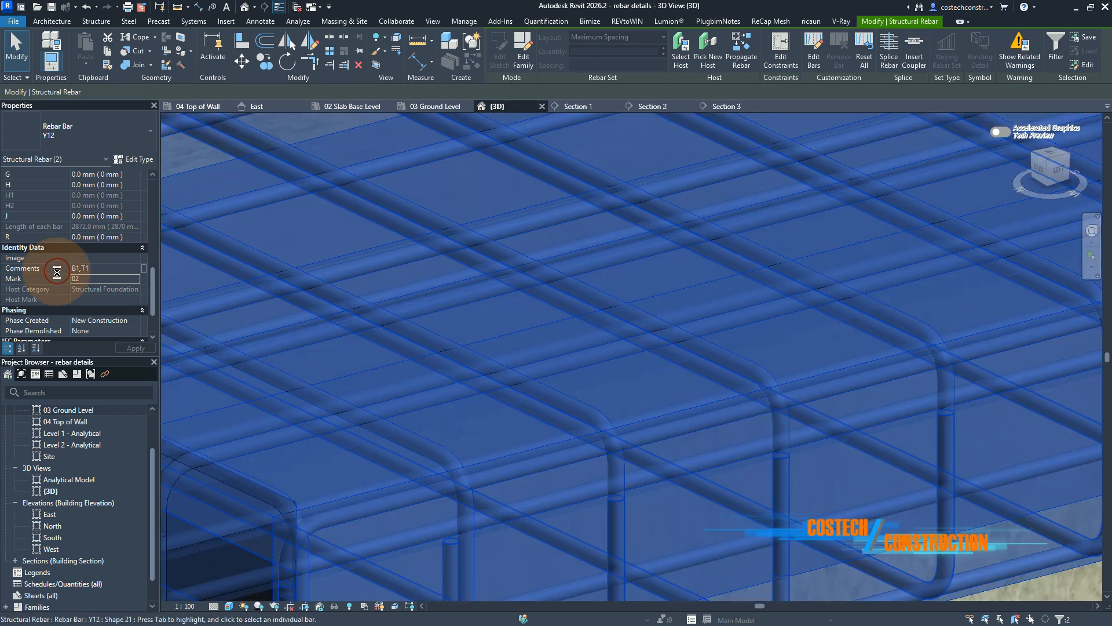
{"action": "scroll", "coordinate": [57, 272], "scroll_direction": "down", "scroll_amount": 1}
{"action": "scroll", "coordinate": [57, 272], "scroll_direction": "up", "scroll_amount": 2}
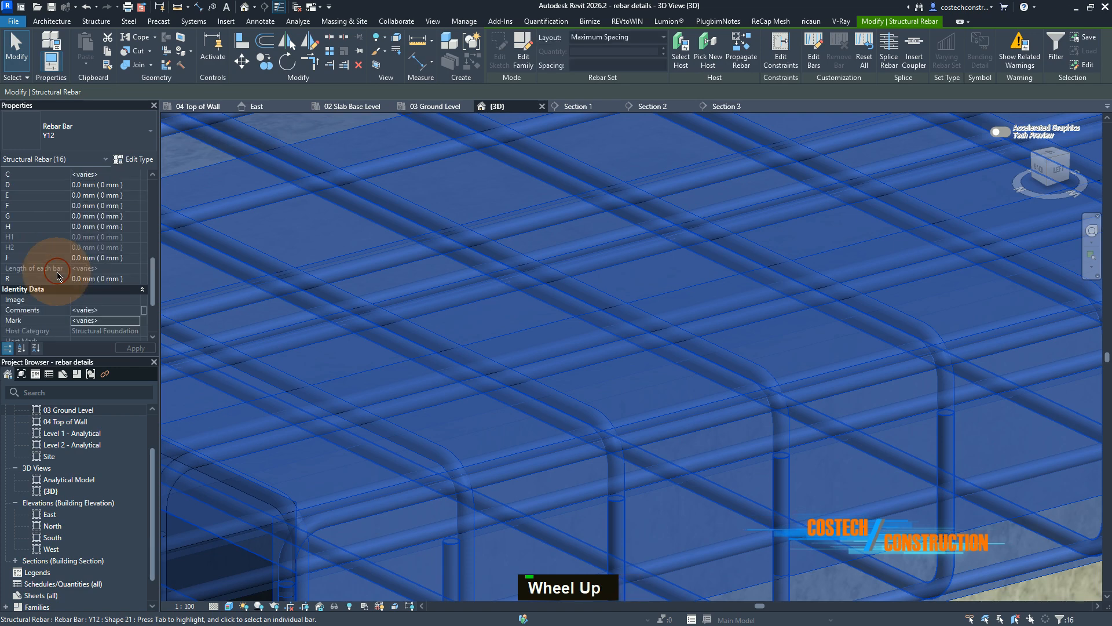
{"action": "scroll", "coordinate": [56, 274], "scroll_direction": "up", "scroll_amount": 1}
{"action": "scroll", "coordinate": [57, 273], "scroll_direction": "down", "scroll_amount": 1}
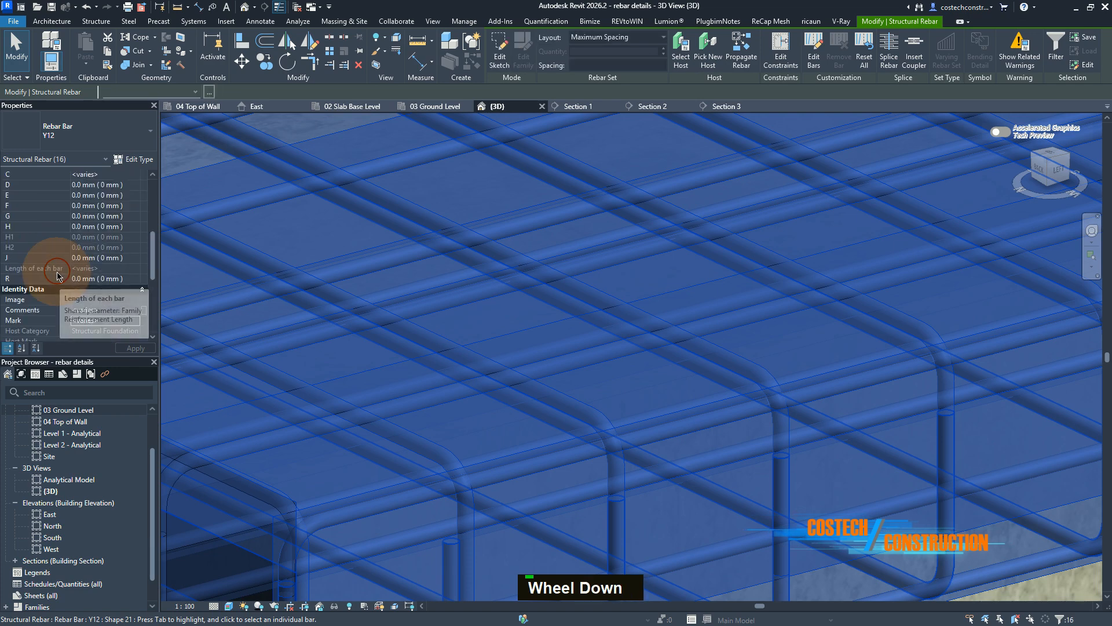
{"action": "scroll", "coordinate": [57, 274], "scroll_direction": "up", "scroll_amount": 2}
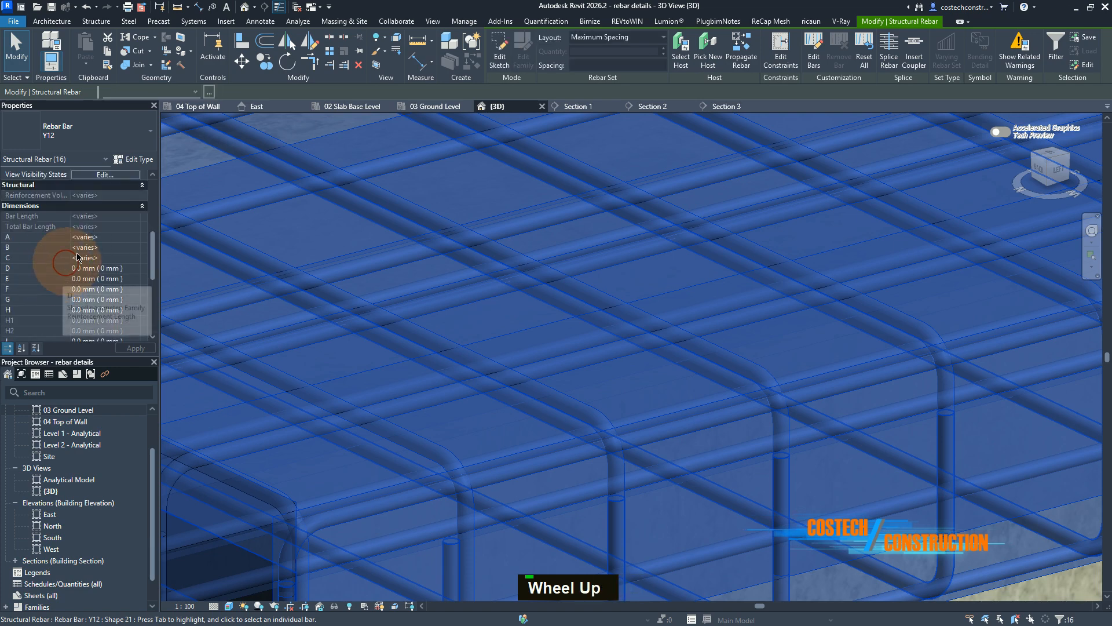
{"action": "left_click", "coordinate": [105, 174]}
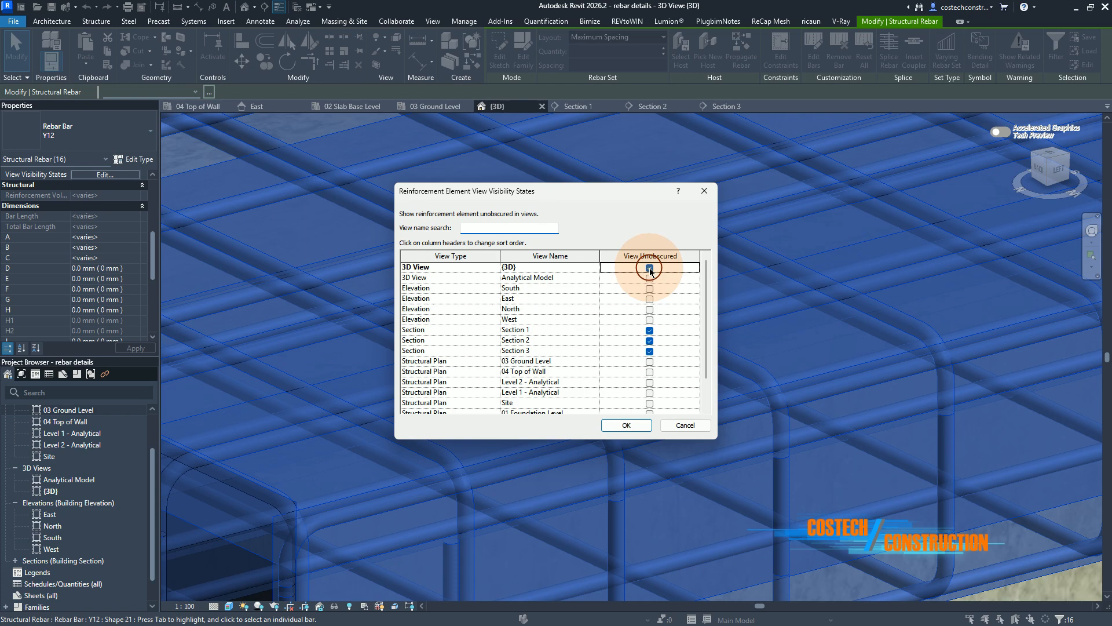
{"action": "left_click", "coordinate": [633, 422]}
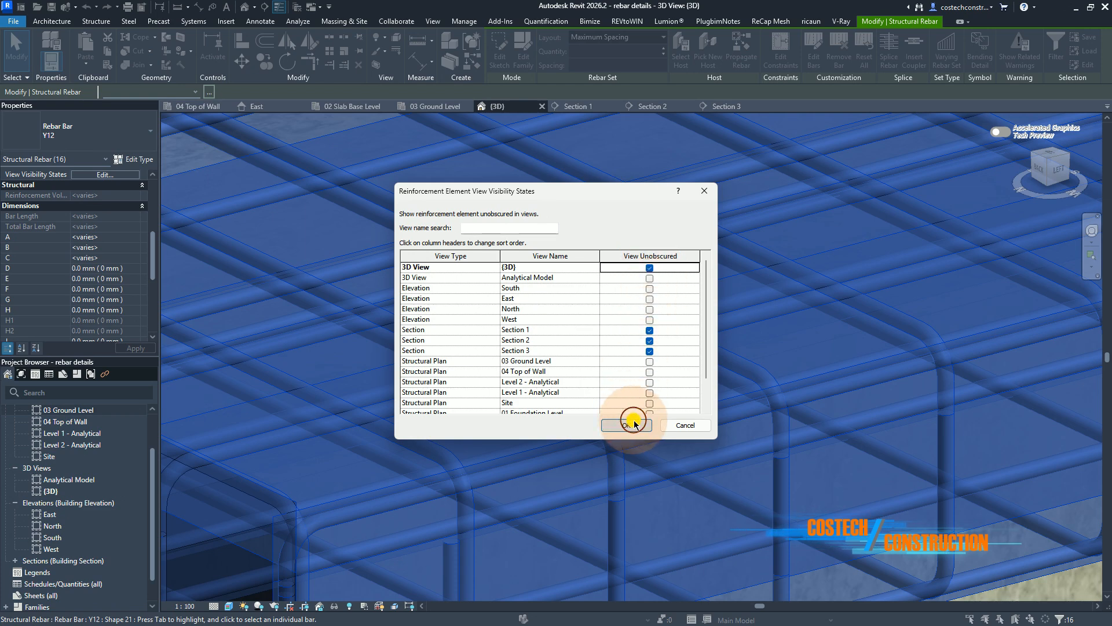
{"action": "left_click", "coordinate": [633, 425]}
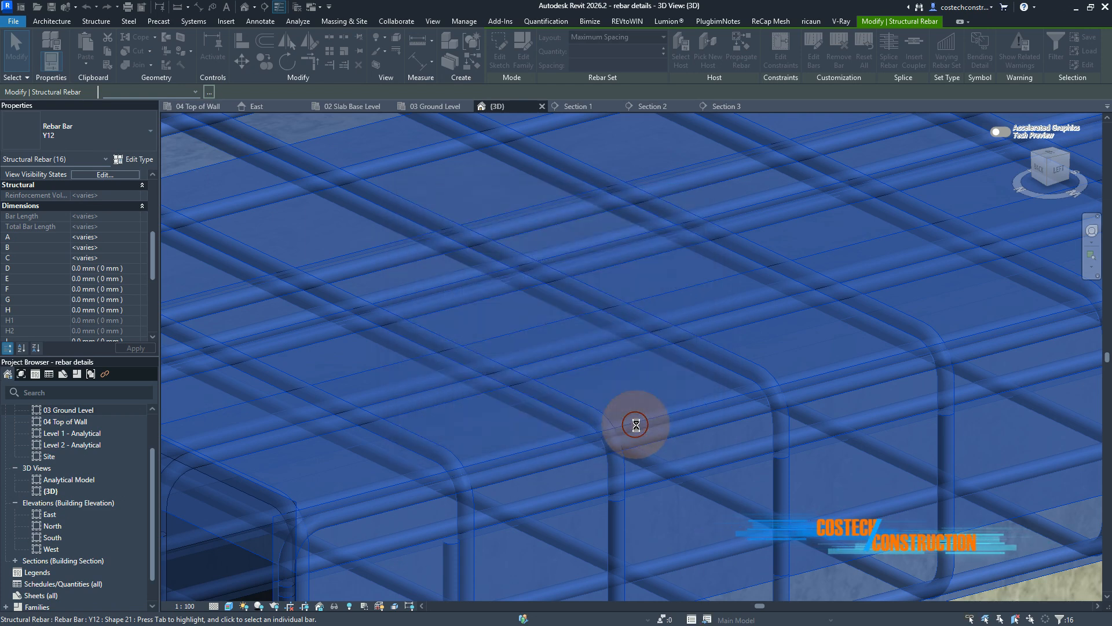
{"action": "scroll", "coordinate": [618, 416], "scroll_direction": "down", "scroll_amount": 3}
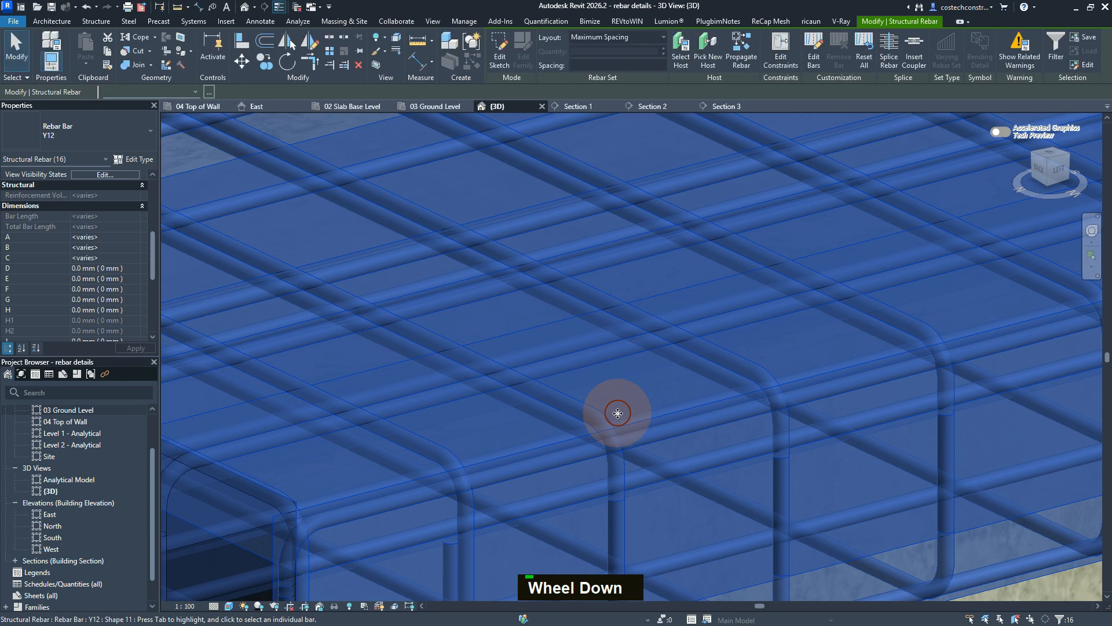
Clear the rebar selection and examine the base slab's reinforcement in 3D, from the end bars to the whole slab on both sides
{"action": "scroll", "coordinate": [617, 413], "scroll_direction": "up", "scroll_amount": 1}
{"action": "scroll", "coordinate": [617, 413], "scroll_direction": "down", "scroll_amount": 3}
{"action": "scroll", "coordinate": [618, 413], "scroll_direction": "up", "scroll_amount": 1}
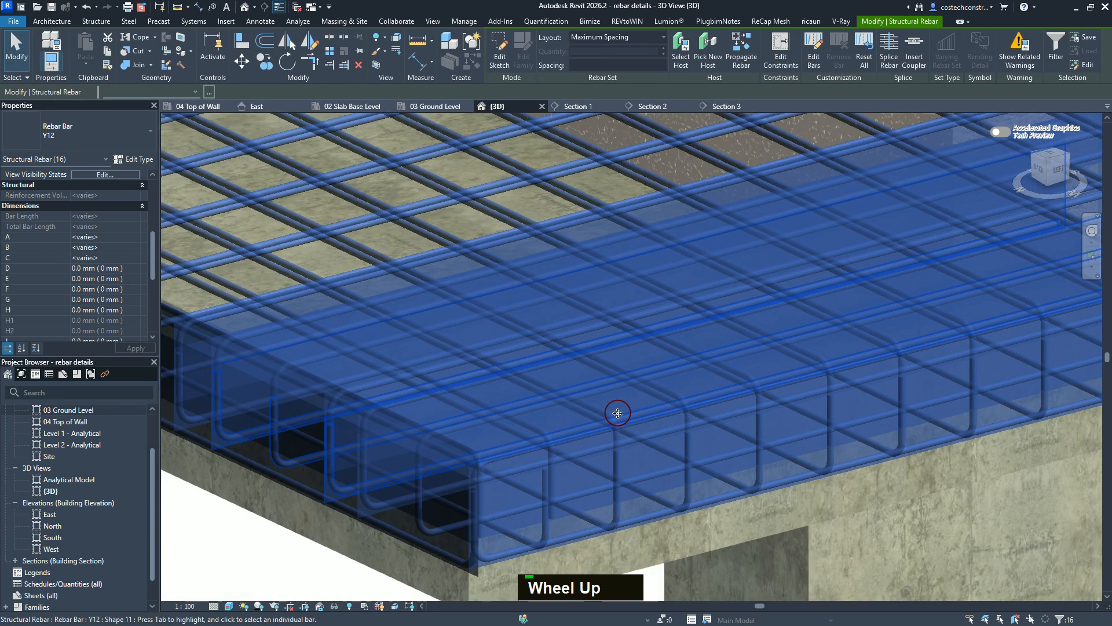
{"action": "scroll", "coordinate": [617, 413], "scroll_direction": "down", "scroll_amount": 5}
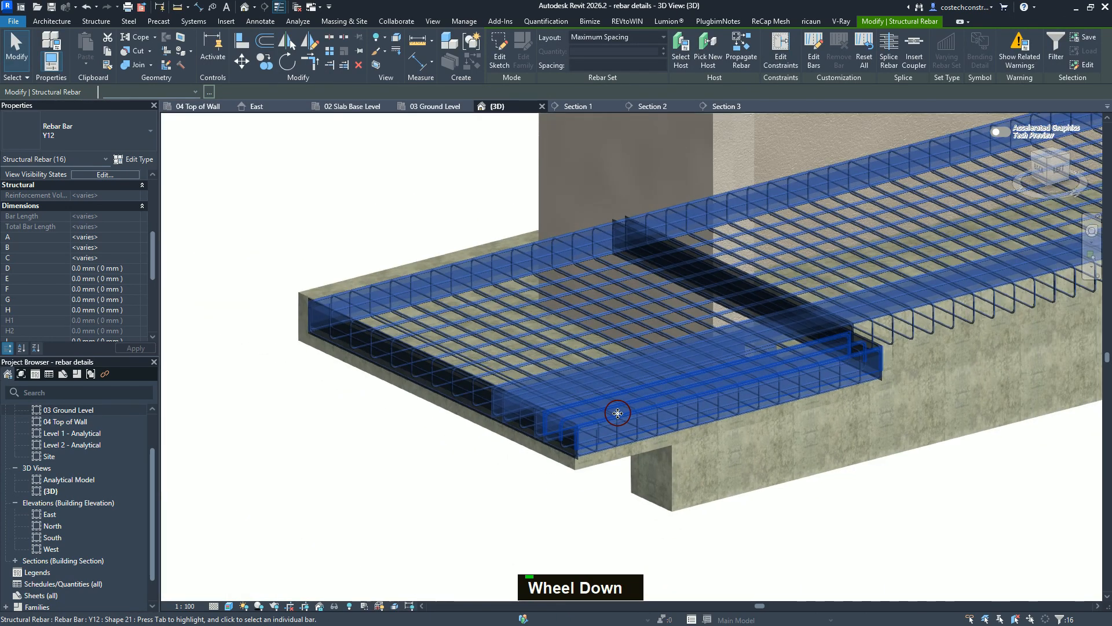
{"action": "scroll", "coordinate": [617, 413], "scroll_direction": "down", "scroll_amount": 4}
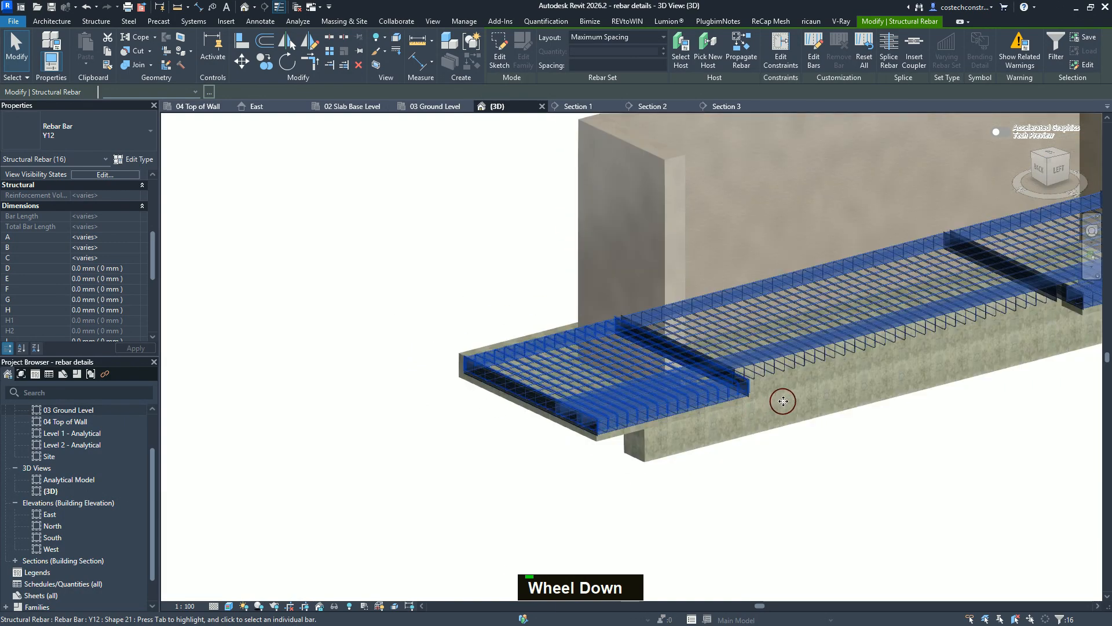
{"action": "key", "text": "Escape"}
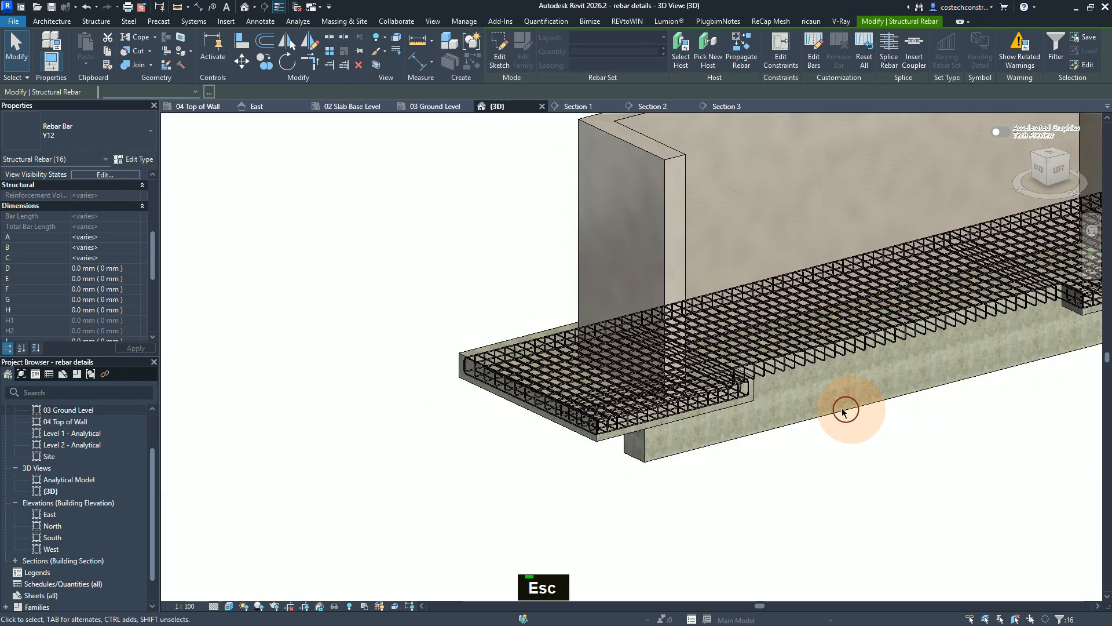
{"action": "scroll", "coordinate": [509, 472], "scroll_direction": "down", "scroll_amount": 4}
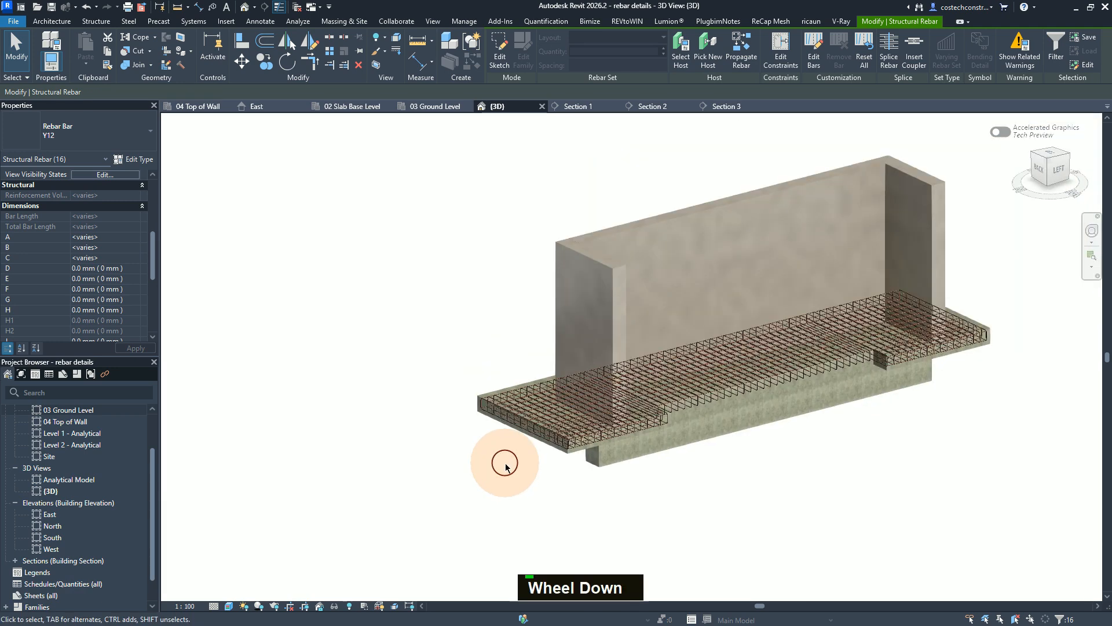
{"action": "middle_click_drag", "start_coordinate": [801, 429], "coordinate": [596, 459], "text": "shift"}
{"action": "key", "text": "Escape"}
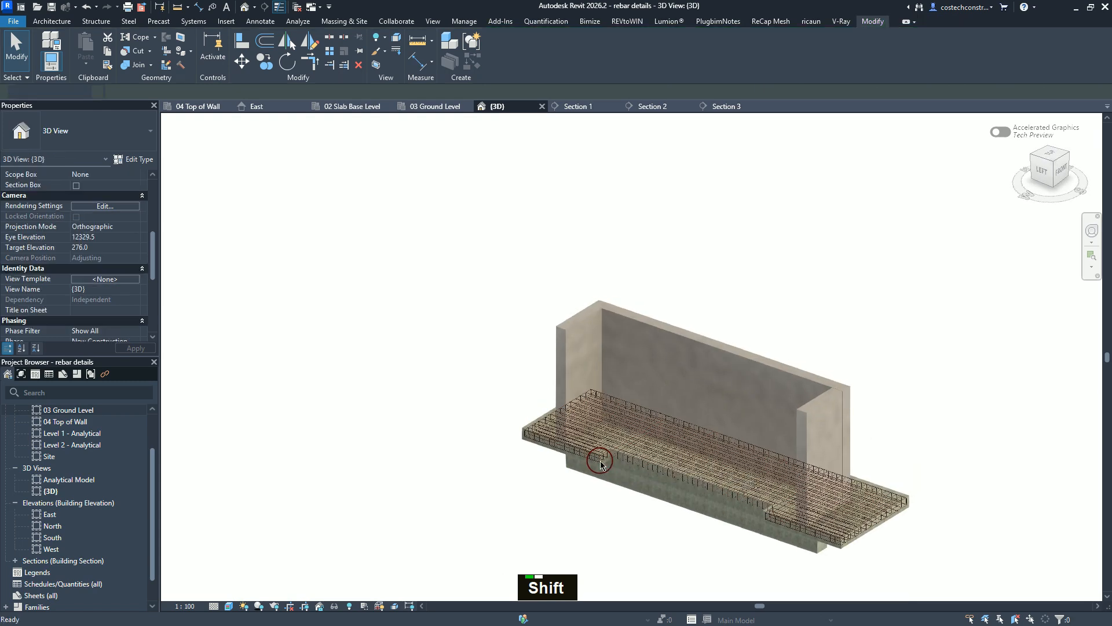
{"action": "scroll", "coordinate": [878, 553], "scroll_direction": "up", "scroll_amount": 2}
{"action": "scroll", "coordinate": [878, 553], "scroll_direction": "up", "scroll_amount": 4}
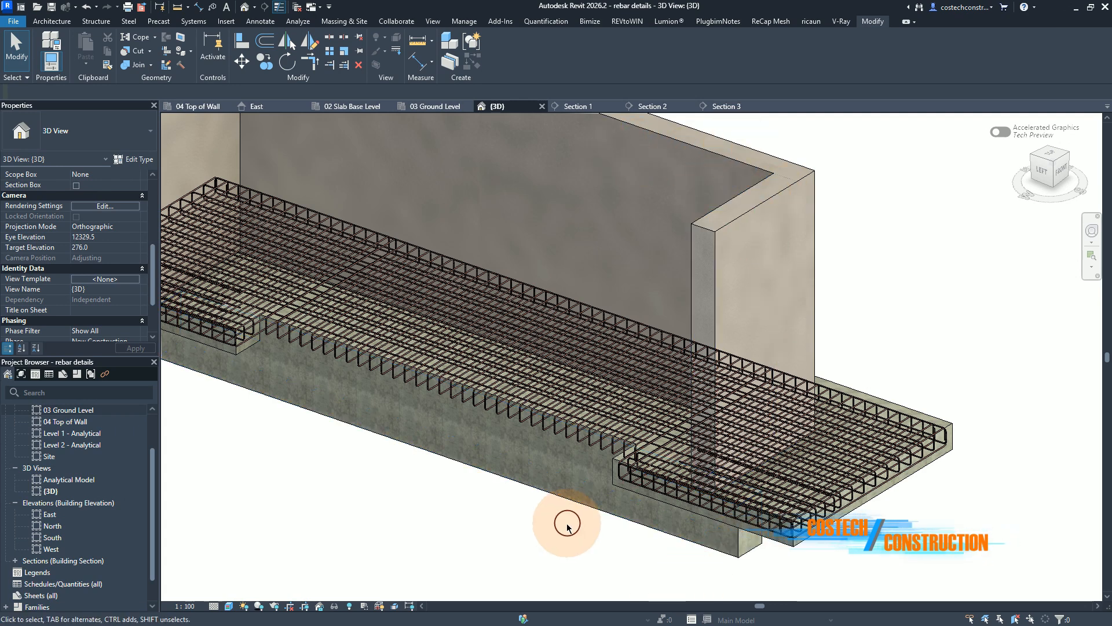
{"action": "scroll", "coordinate": [518, 523], "scroll_direction": "down", "scroll_amount": 2}
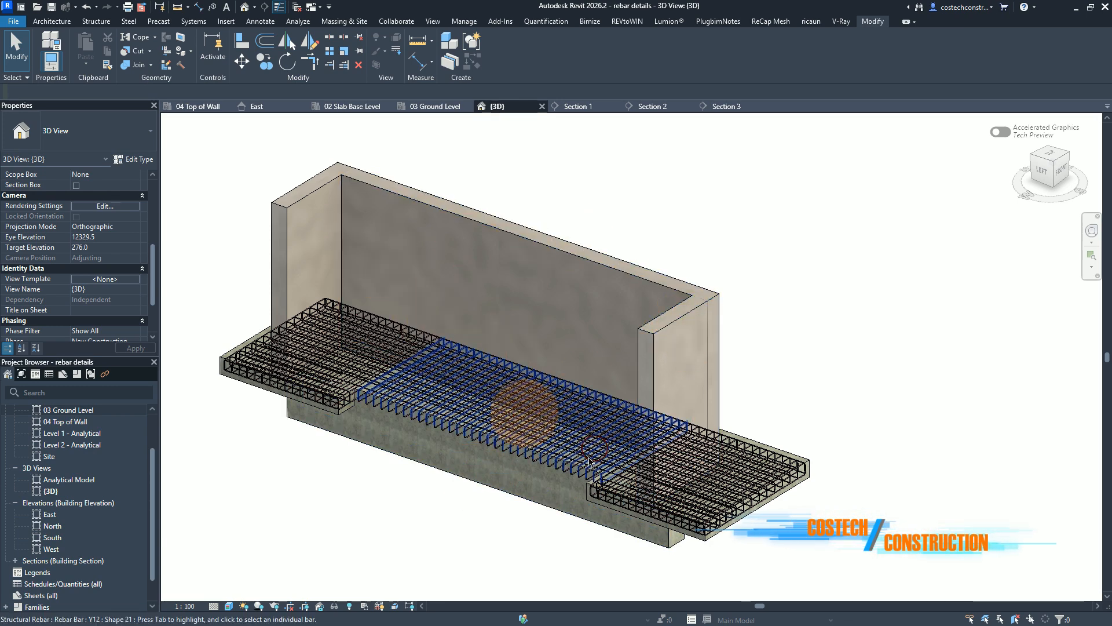
{"action": "scroll", "coordinate": [494, 518], "scroll_direction": "down", "scroll_amount": 2}
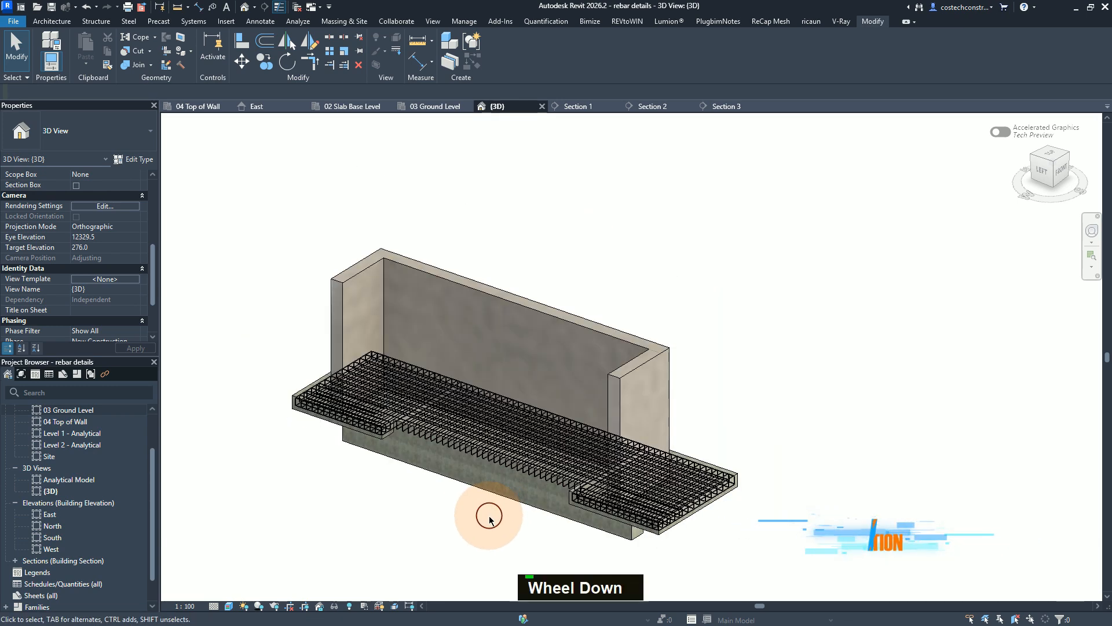